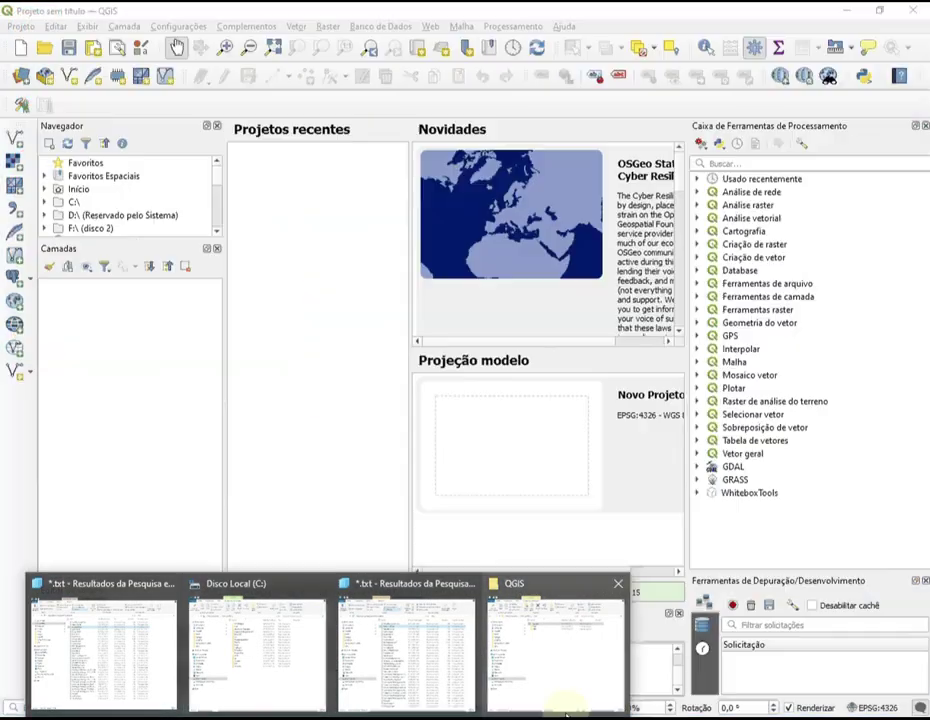
Step: Switch to File Explorer and look over the Caragua, IBGE and INPE folders inside C:\QGIS
left_click(555, 690)
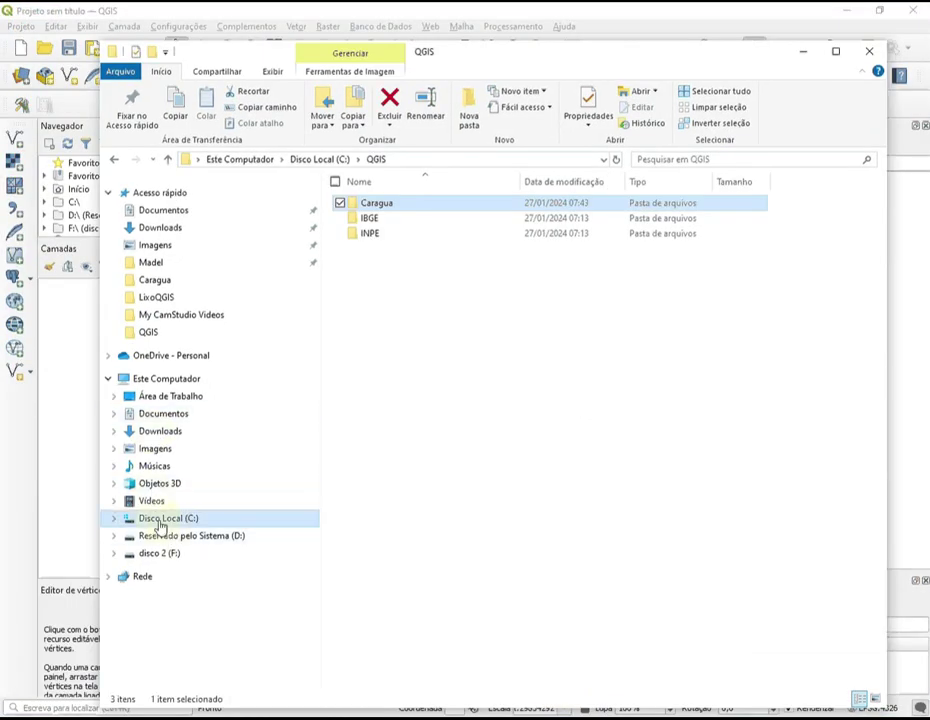
left_click(157, 522)
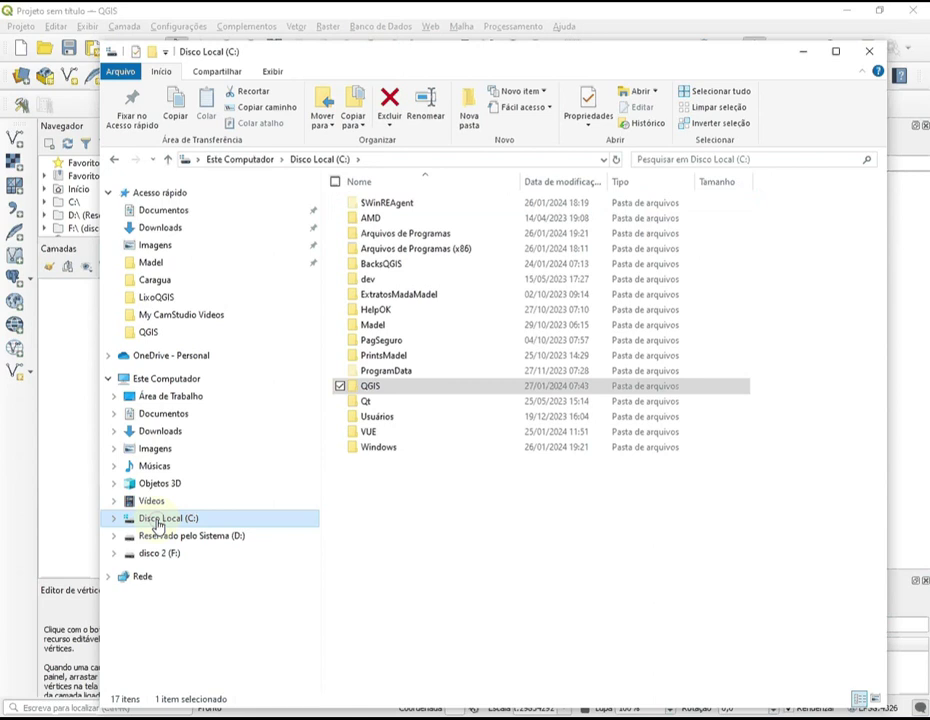
double_click(379, 388)
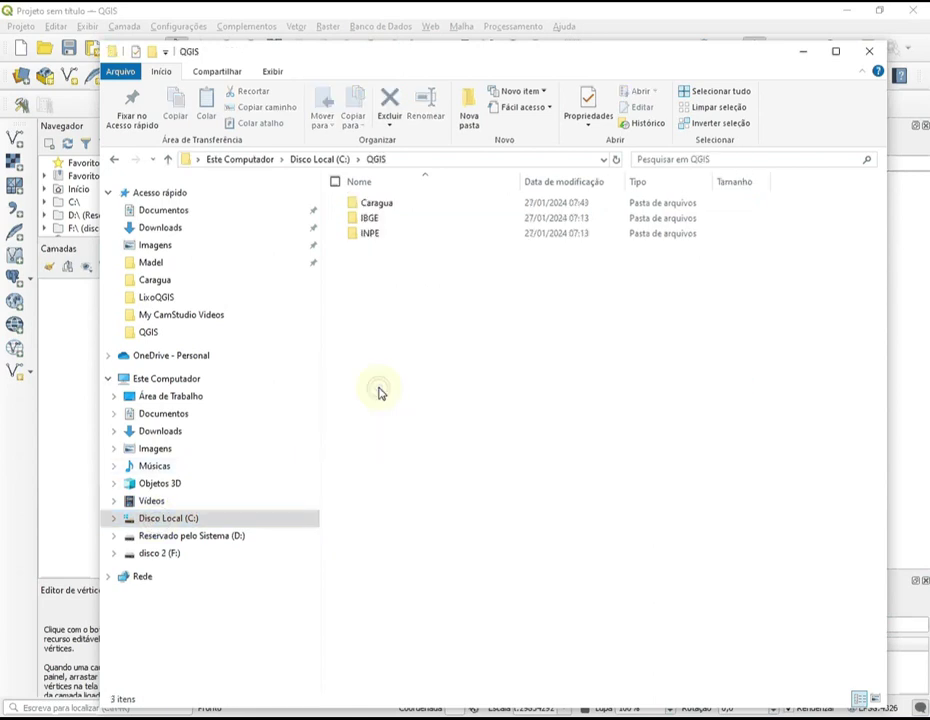
left_click(371, 221)
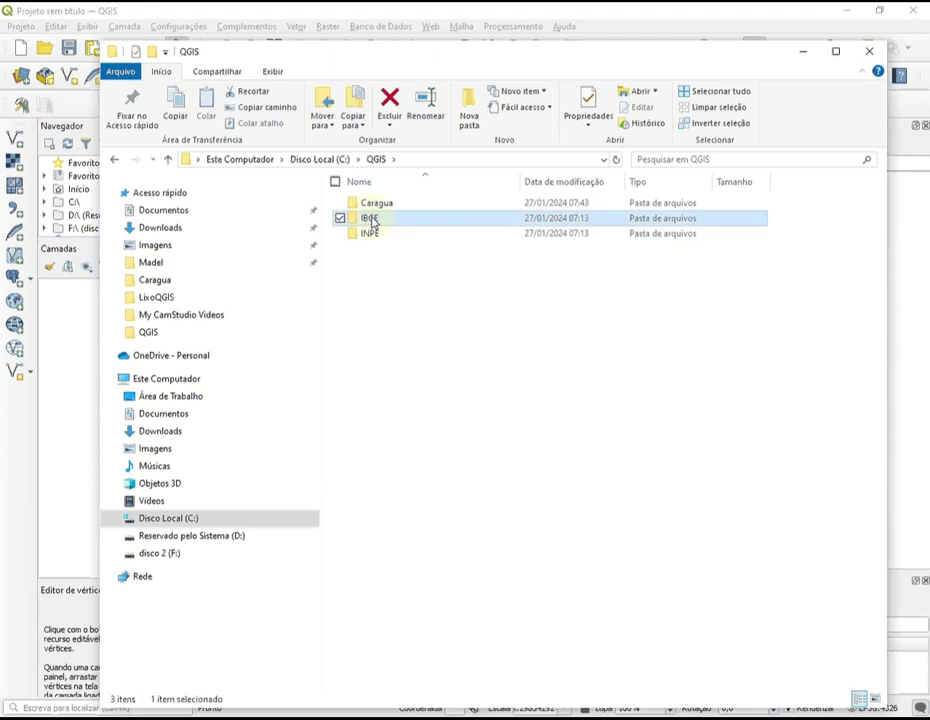
left_click(373, 233)
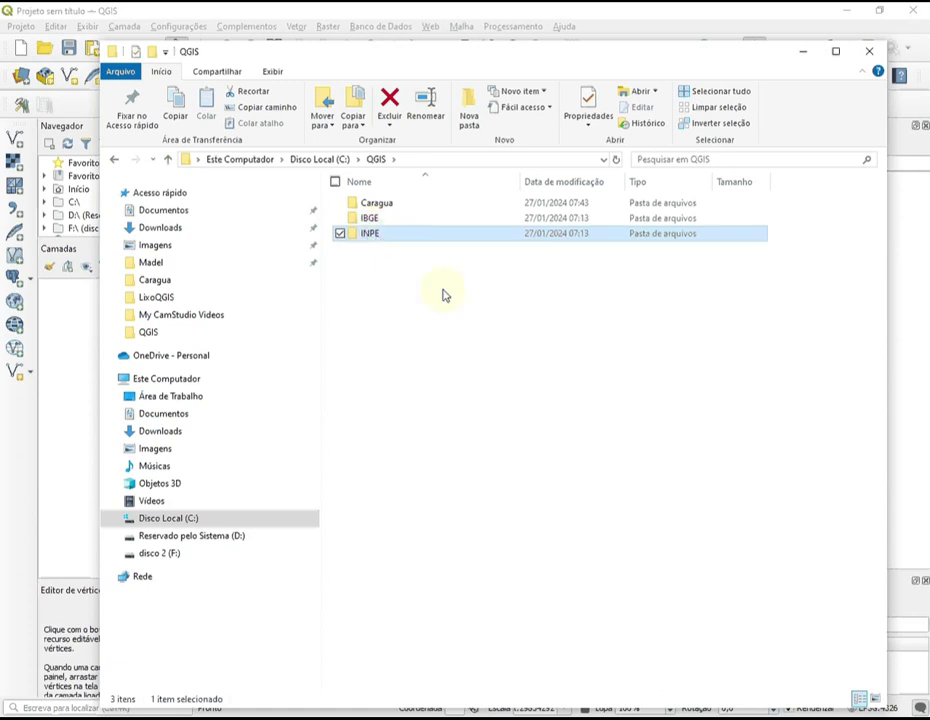
left_click(383, 207)
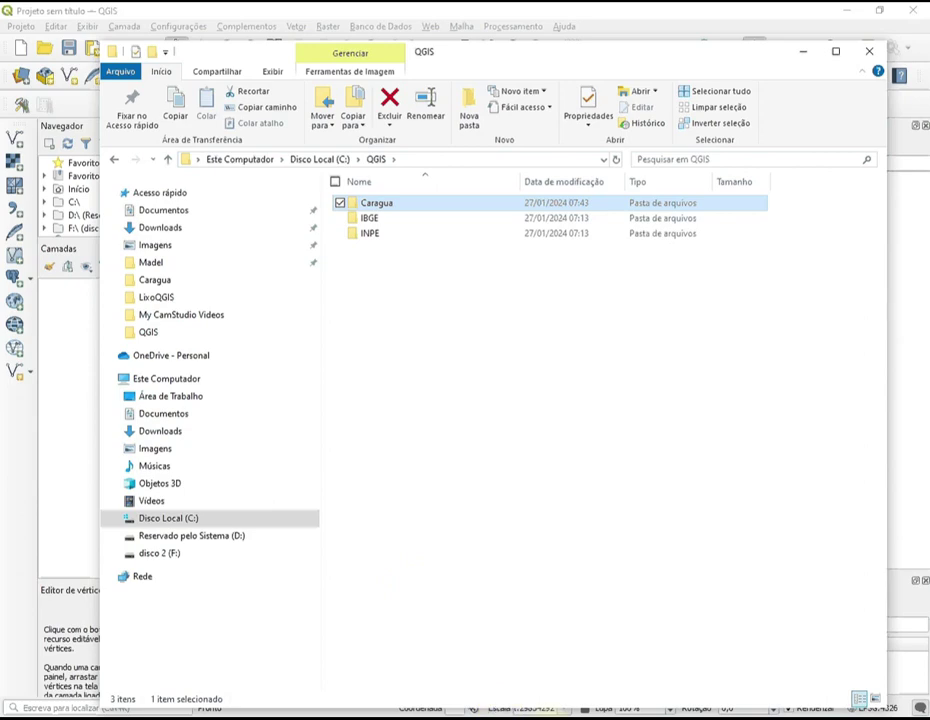
left_click(270, 719)
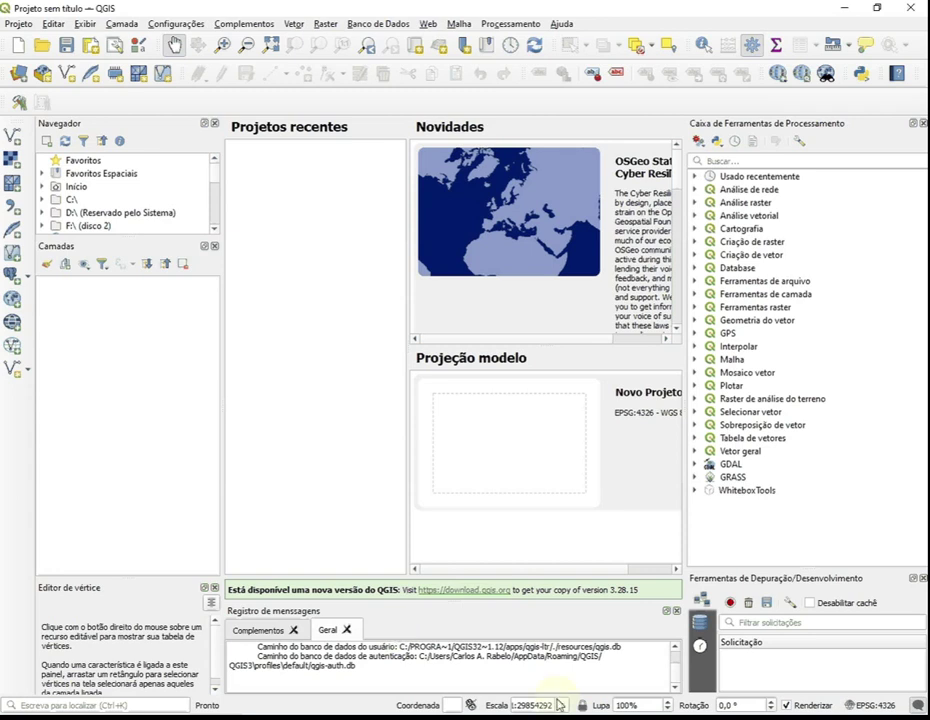
Step: Switch to Google Chrome and open the IBGE map portal at portaldemapas.ibge.gov.br
mouse_move(649, 718)
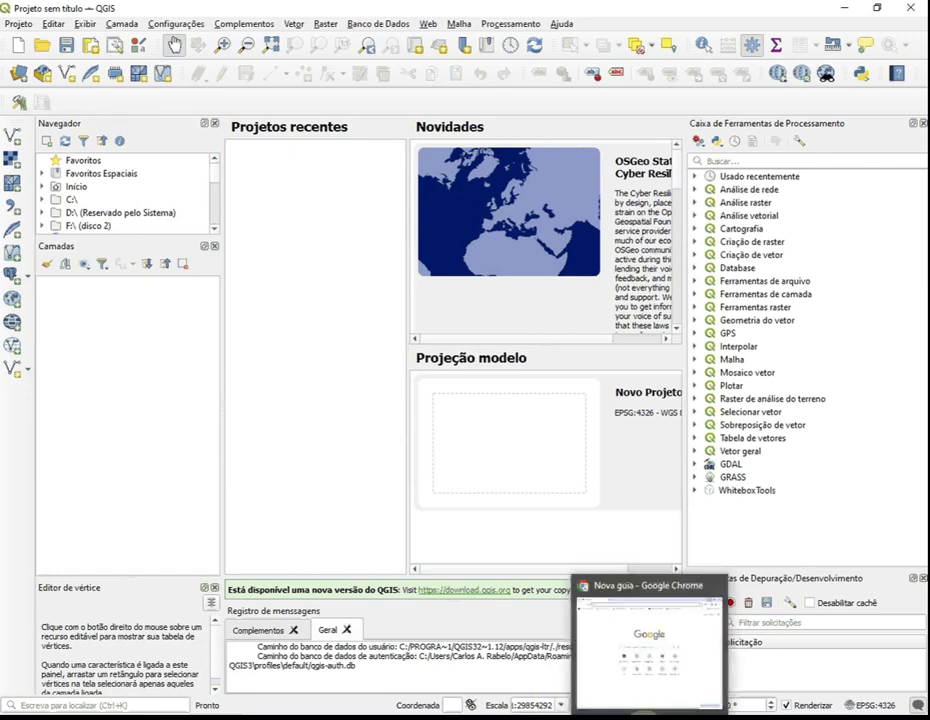
left_click(649, 650)
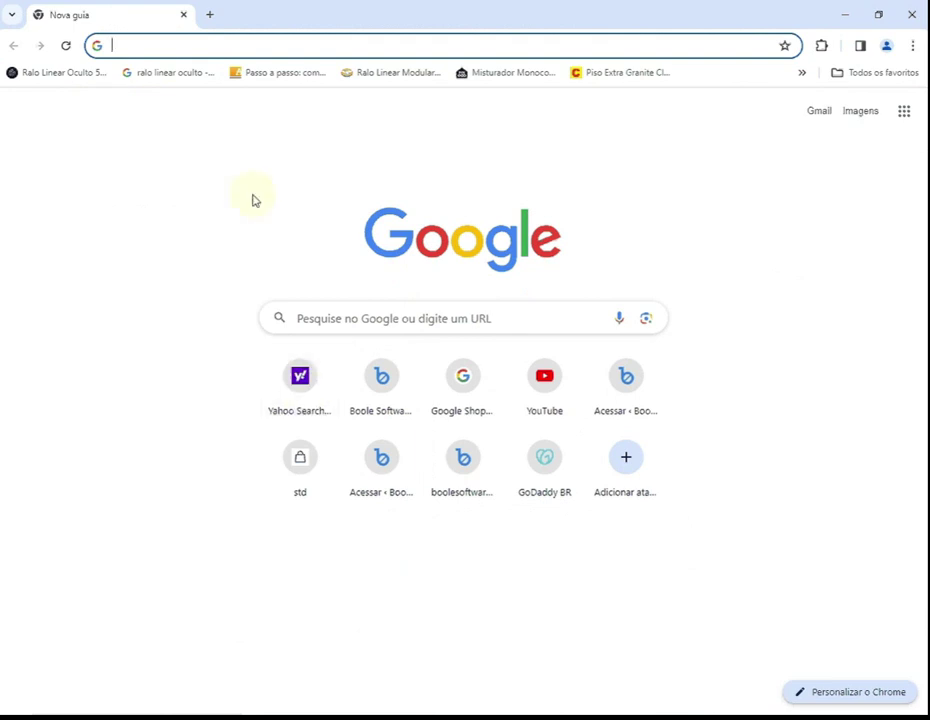
left_click(258, 40)
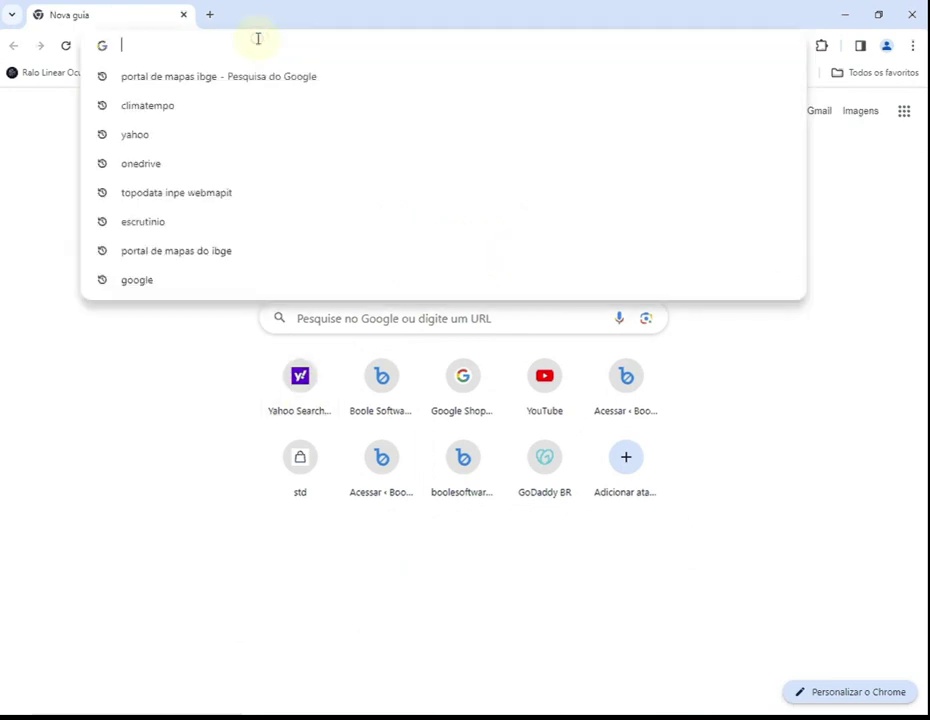
type("p")
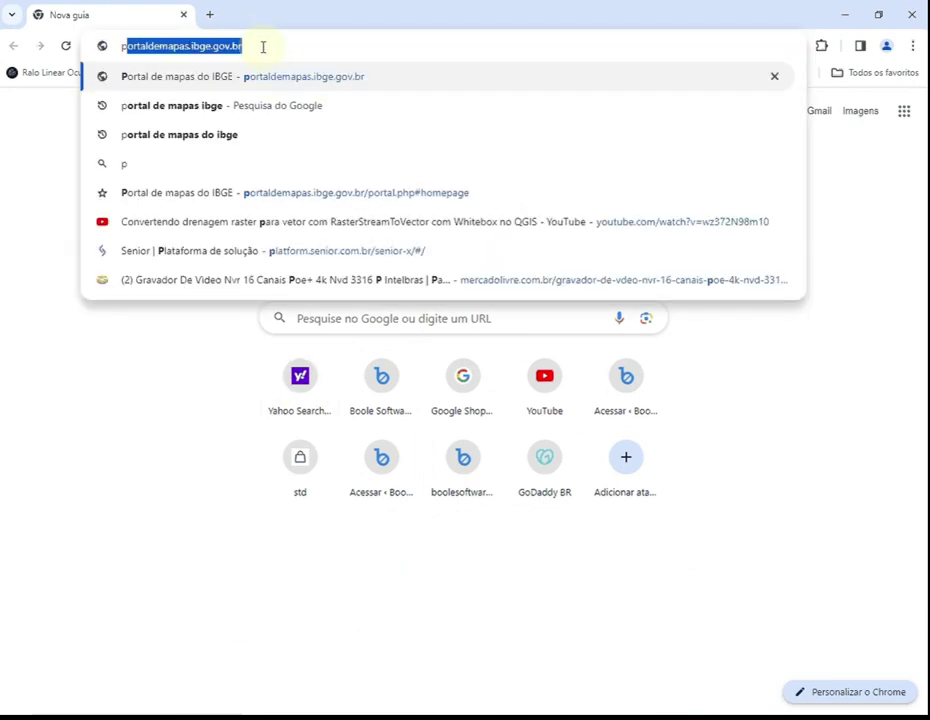
type("ortal")
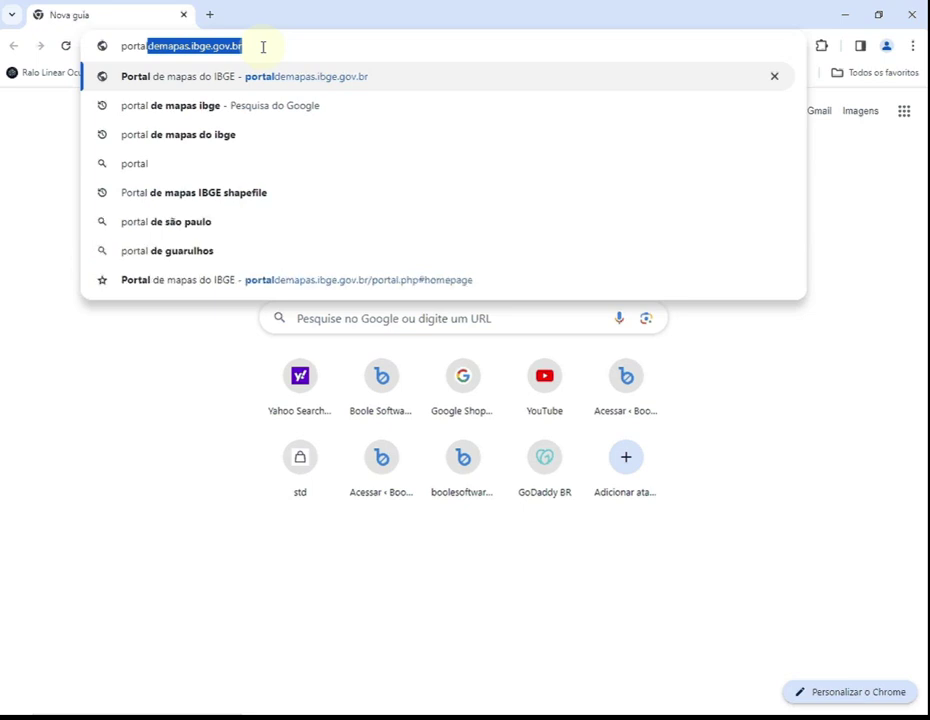
key("Right")
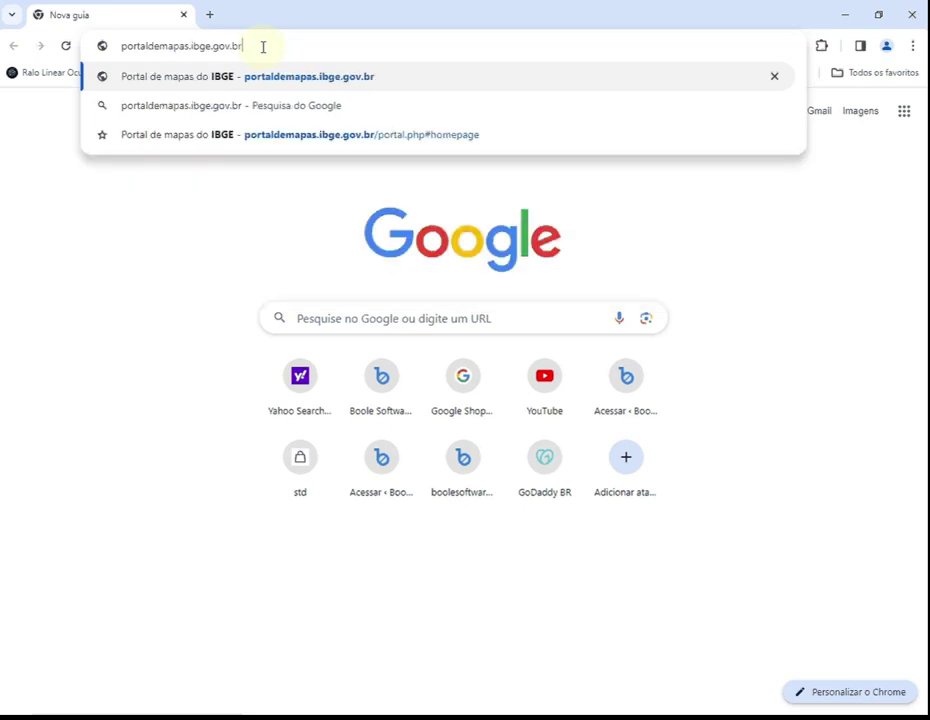
key("Return")
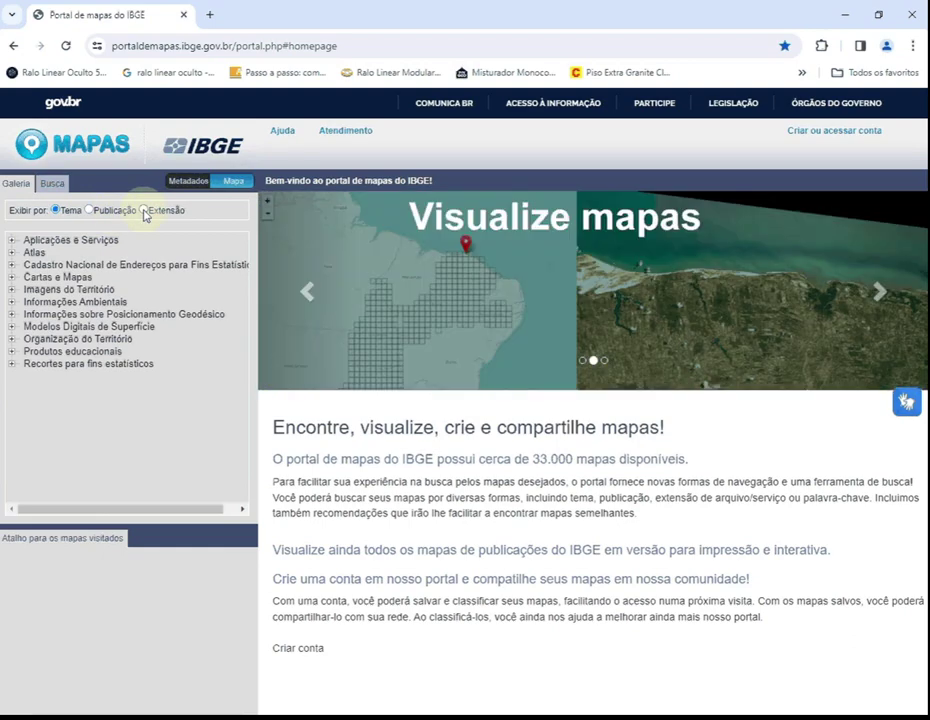
Step: List the map gallery by Extensão and expand SHP, Malhas Territoriais and Malha de municípios
left_click(144, 211)
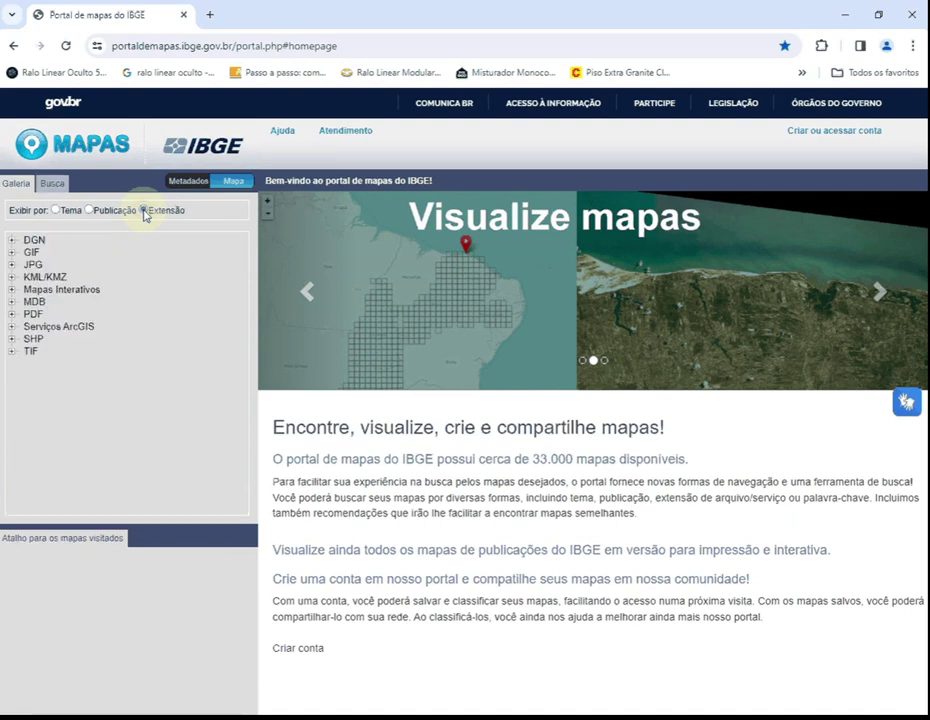
left_click(11, 345)
scroll(141, 411, "down", 3)
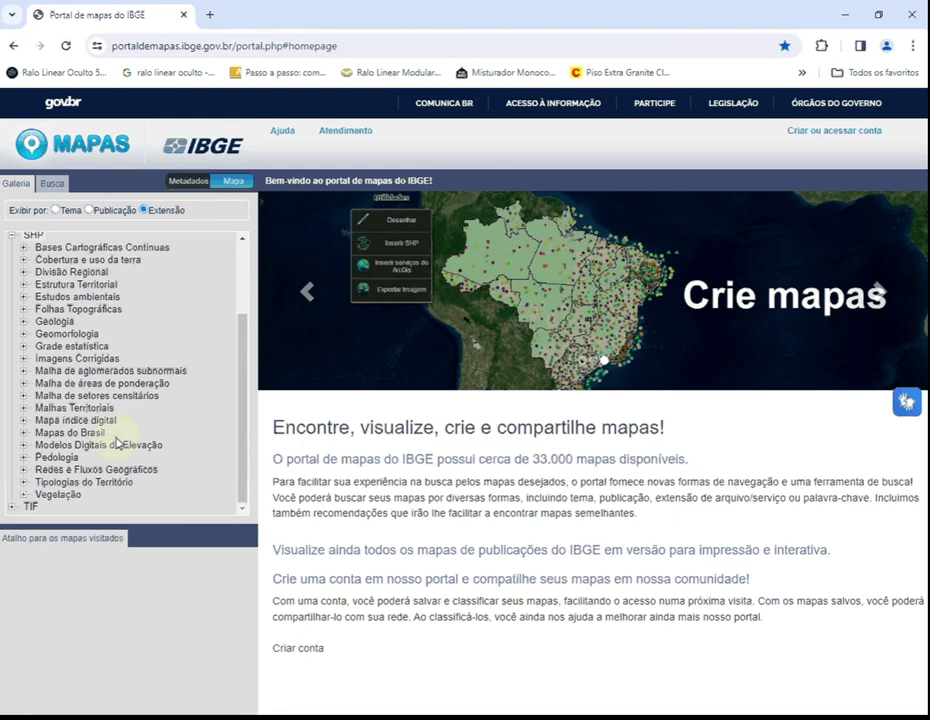
left_click(26, 410)
scroll(120, 421, "down", 3)
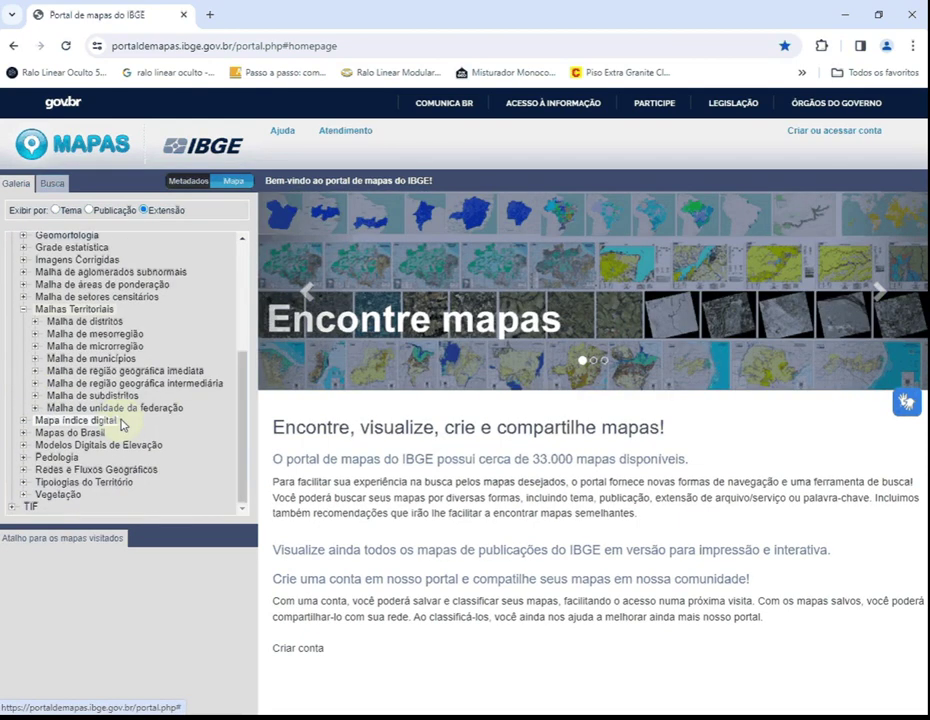
left_click(35, 358)
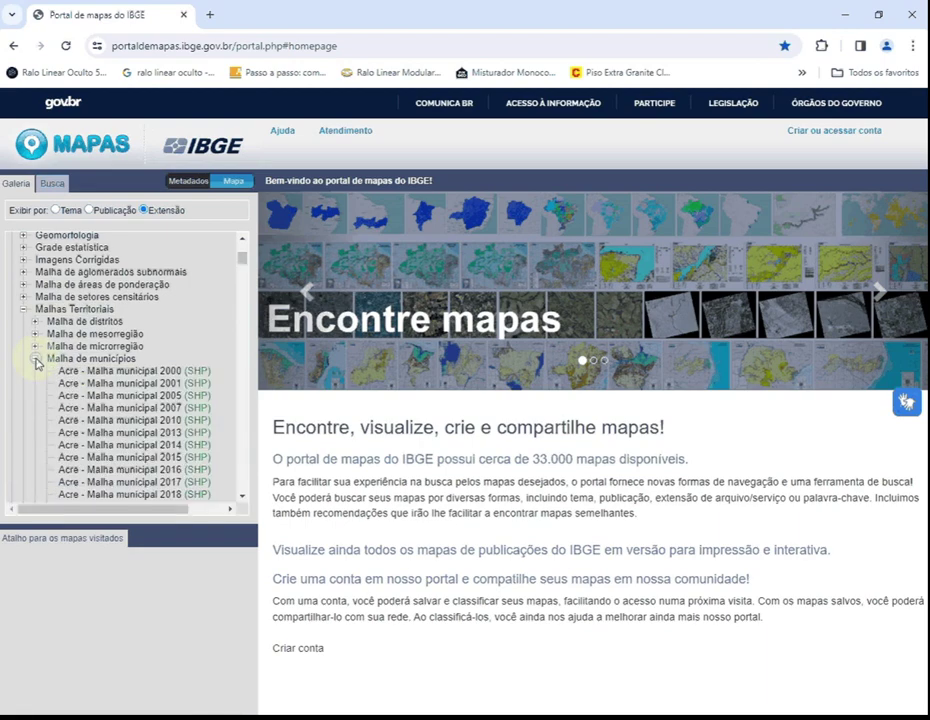
Step: Open the map São Paulo - Malha municipal 2022 (SHP) and download its shapefile archive
scroll(145, 362, "down", 5)
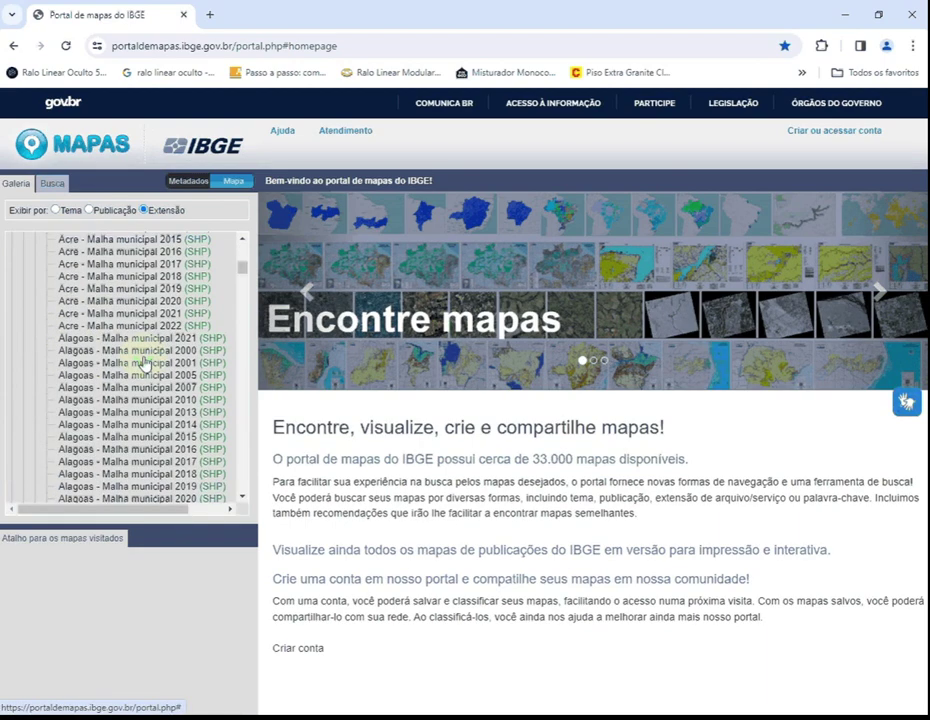
scroll(145, 362, "up", 5)
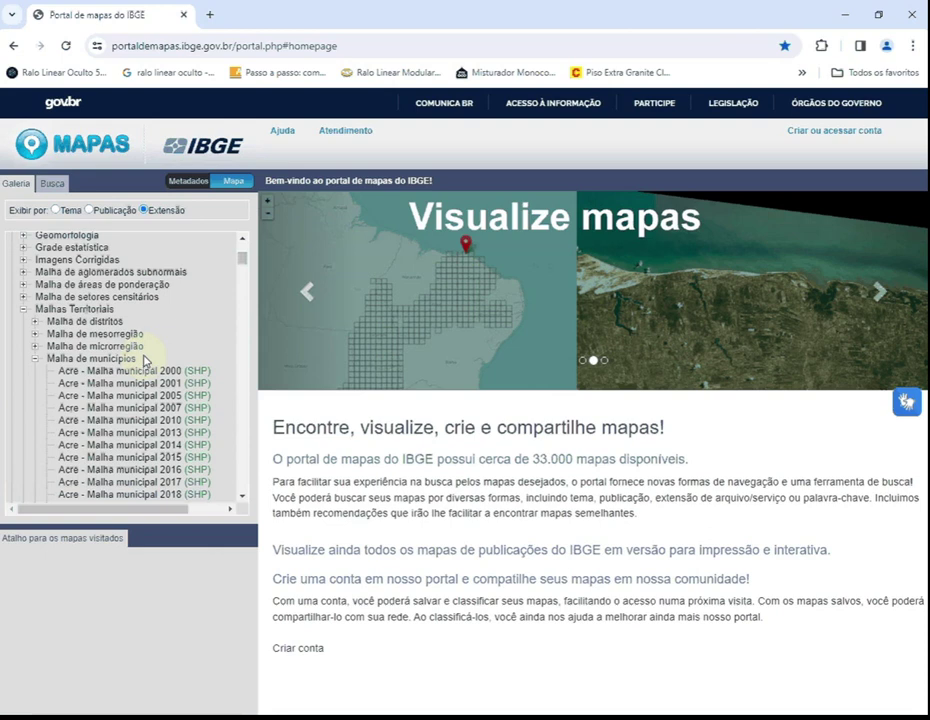
scroll(145, 362, "down", 2)
scroll(147, 368, "down", 10)
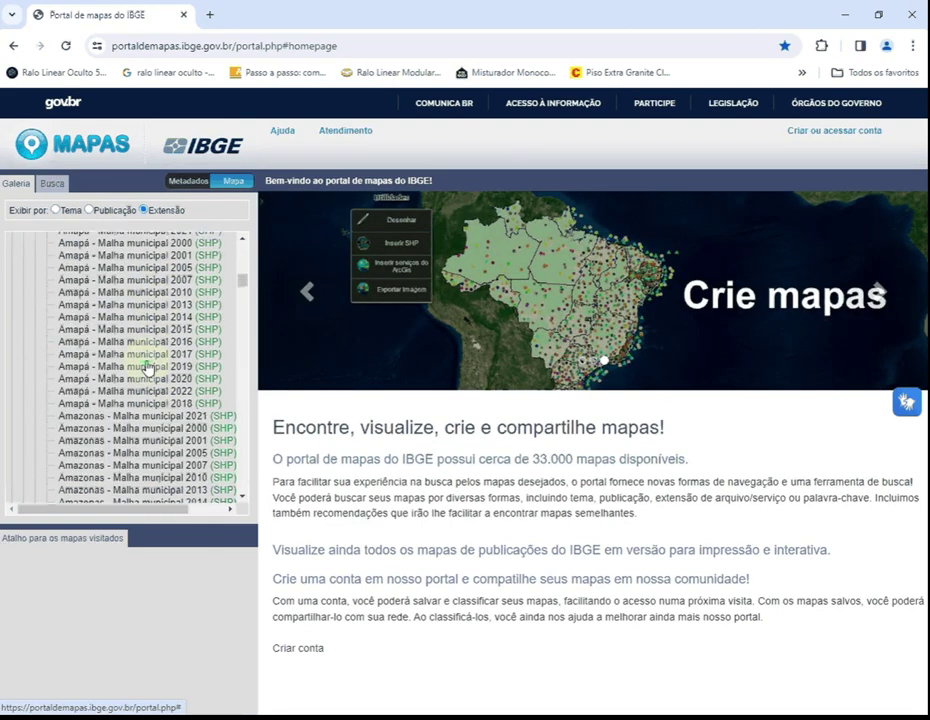
scroll(147, 368, "down", 20)
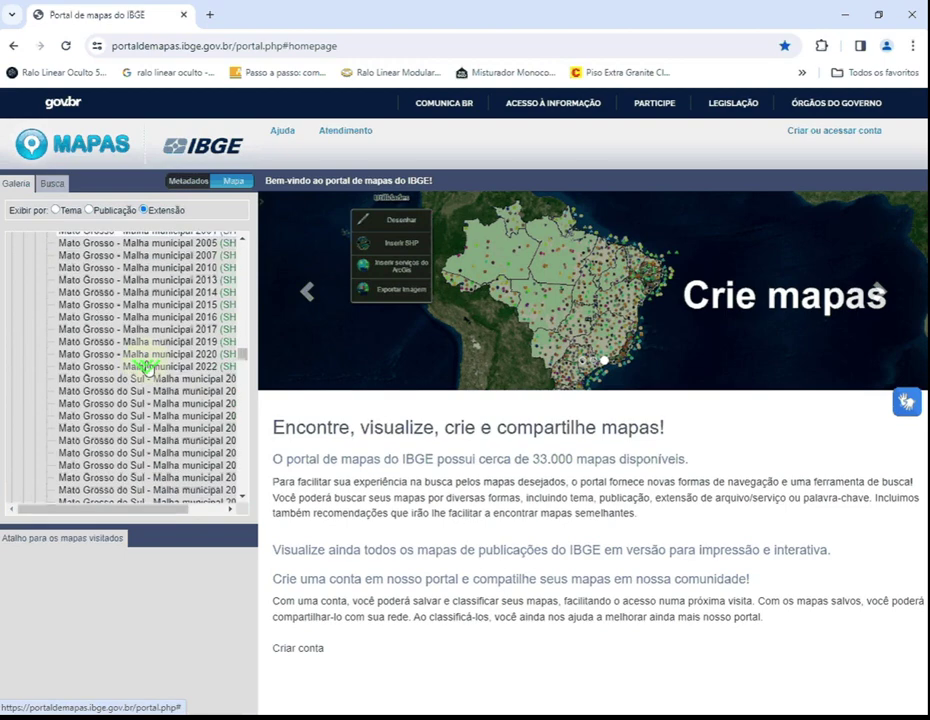
scroll(147, 368, "down", 10)
scroll(146, 367, "down", 20)
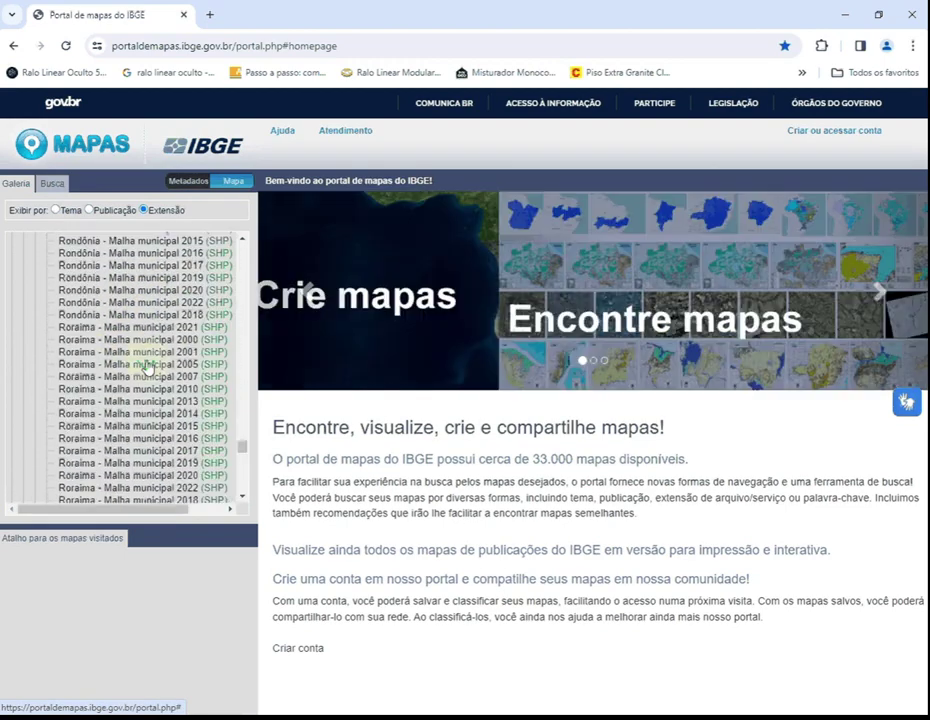
scroll(147, 366, "down", 3)
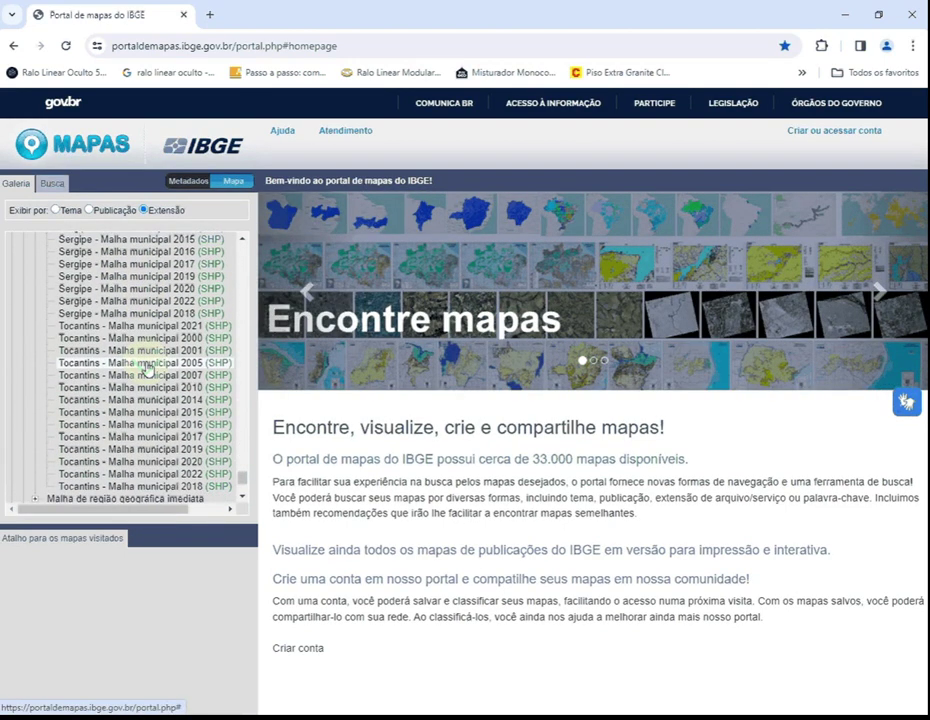
scroll(147, 369, "up", 8)
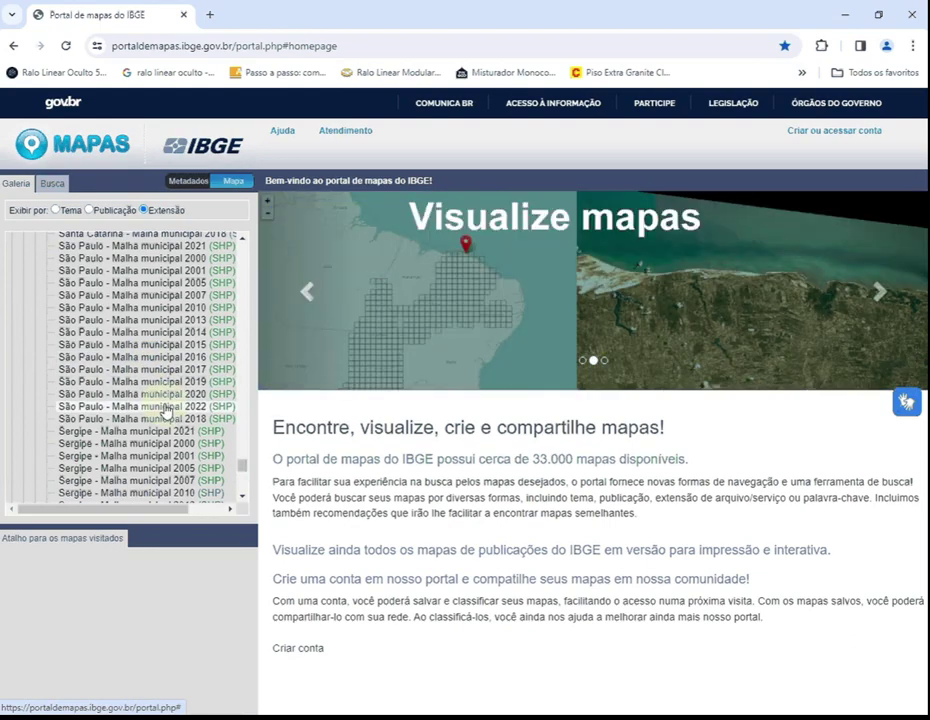
left_click(165, 407)
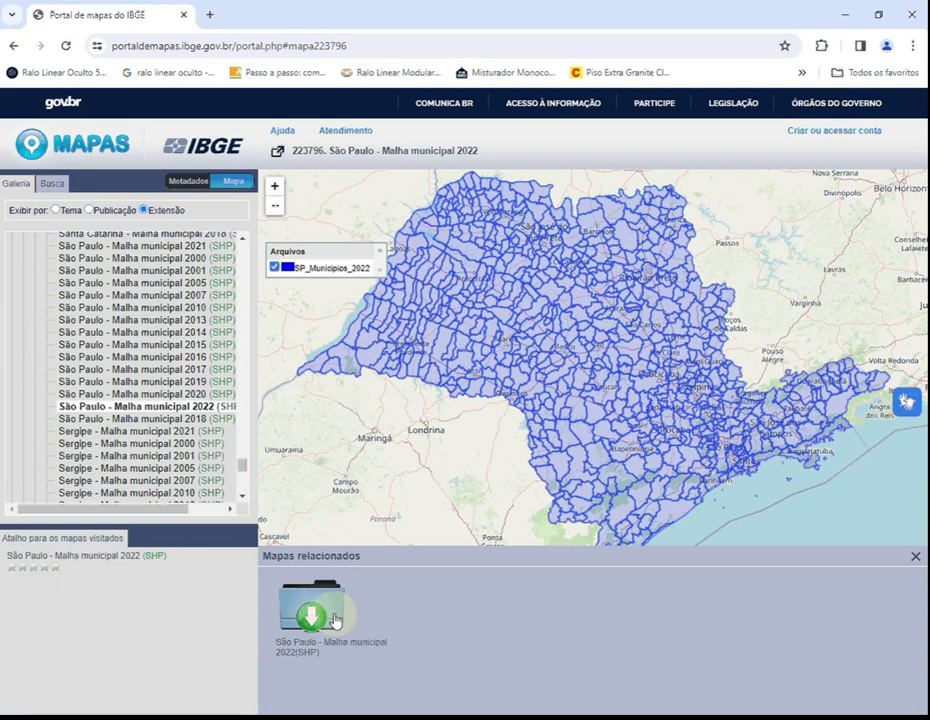
left_click(310, 632)
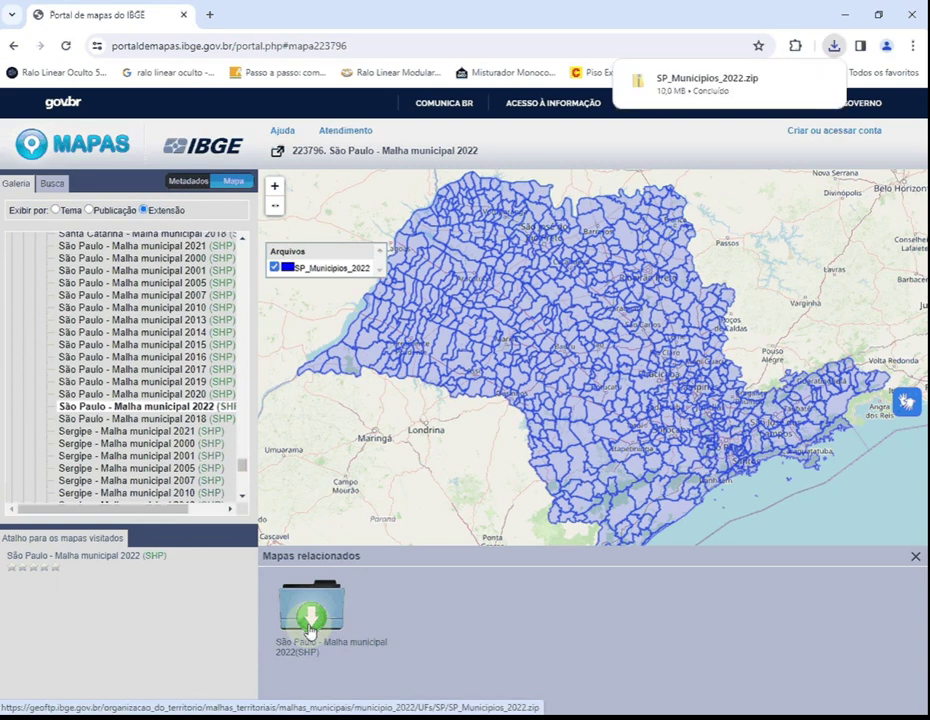
Step: Show the downloaded SP_Municipios_2022.zip in its folder and copy it into C:\QGIS\IBGE
right_click(725, 90)
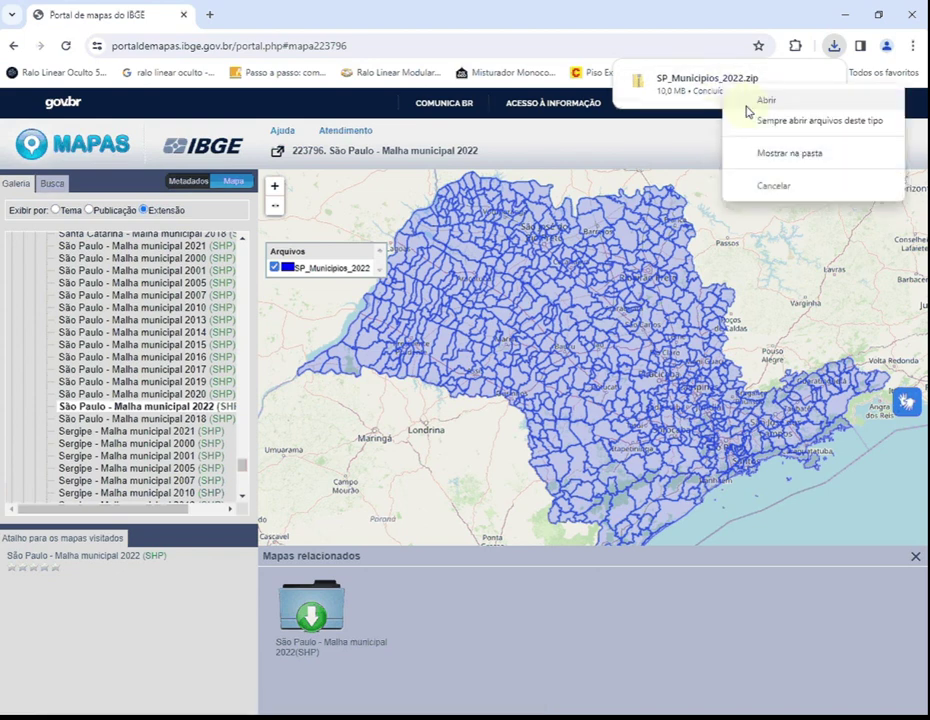
left_click(764, 156)
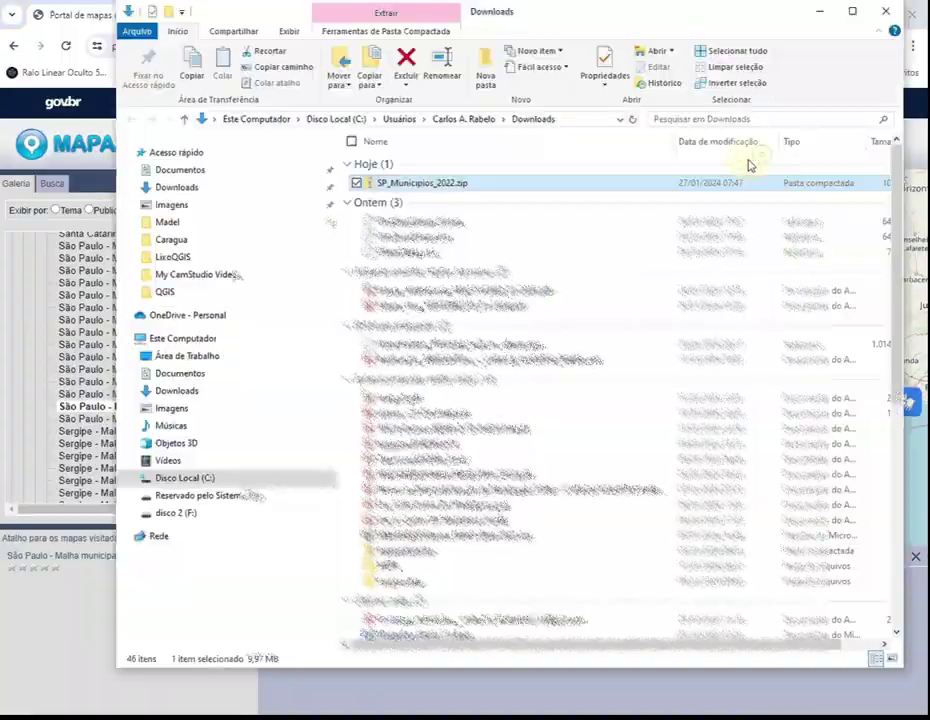
left_click(418, 186)
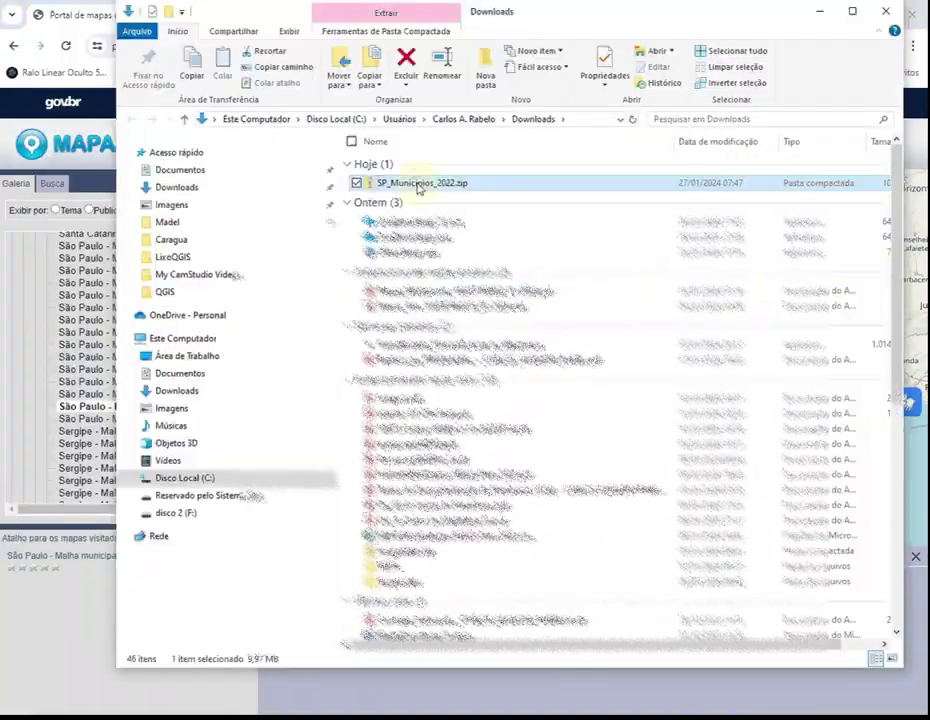
left_click(521, 190)
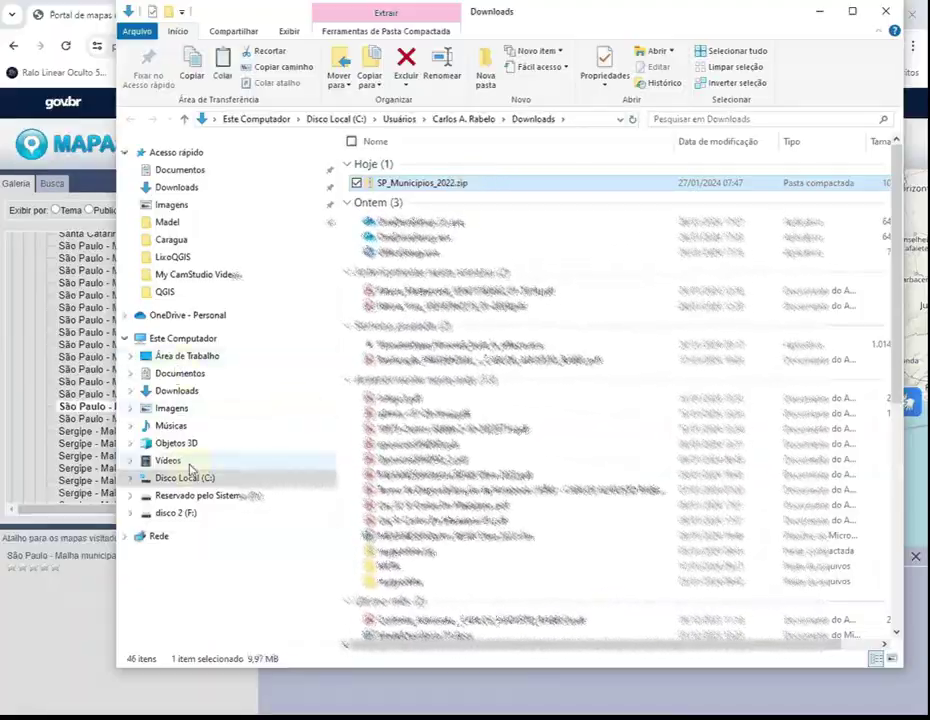
left_click(174, 293)
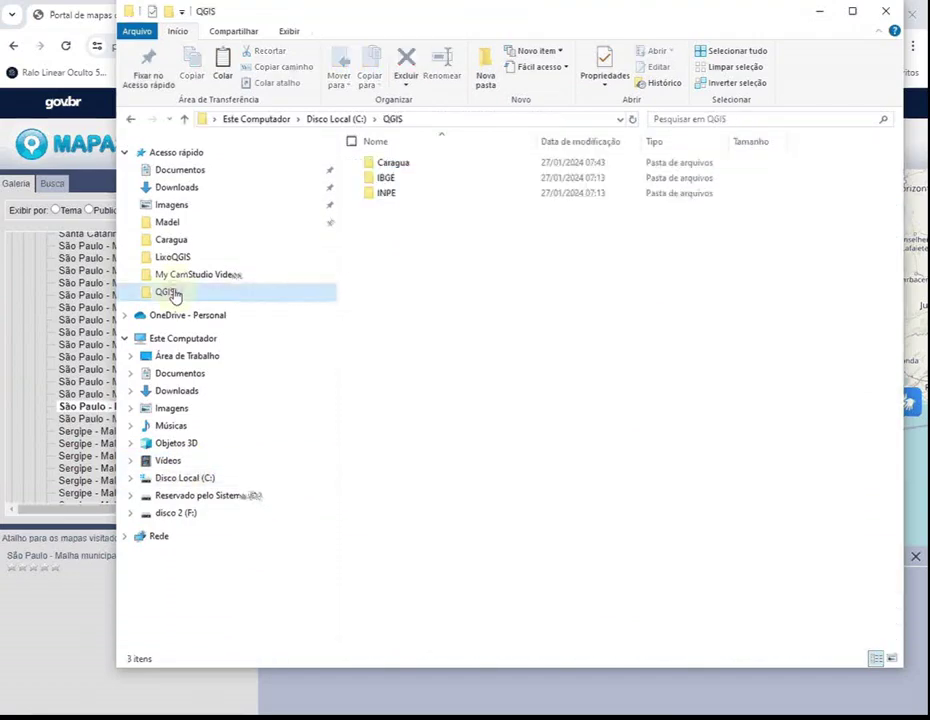
double_click(416, 181)
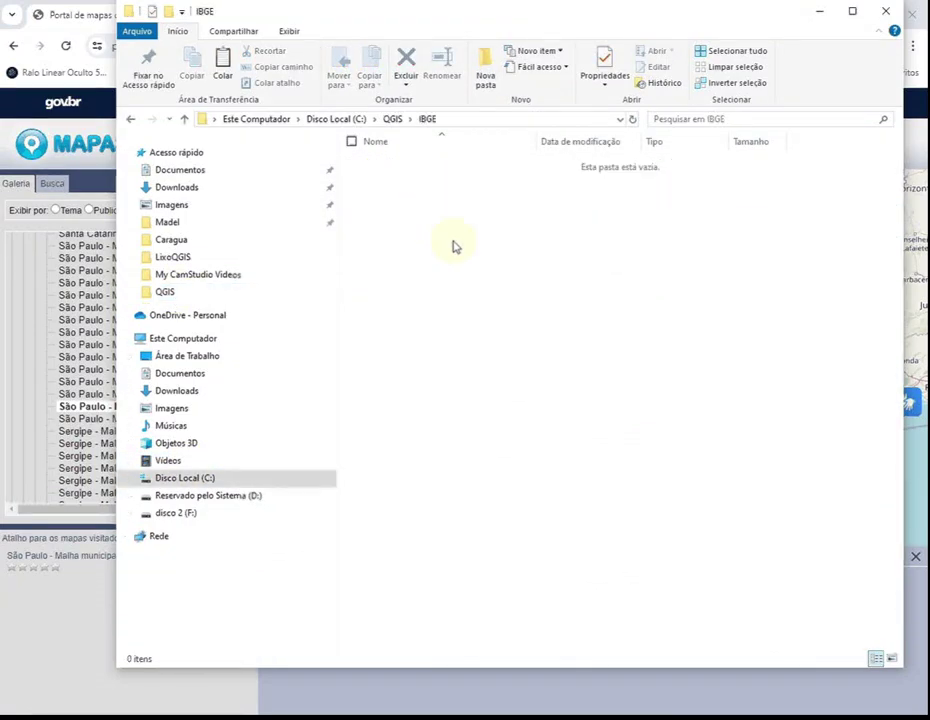
key("ctrl+v")
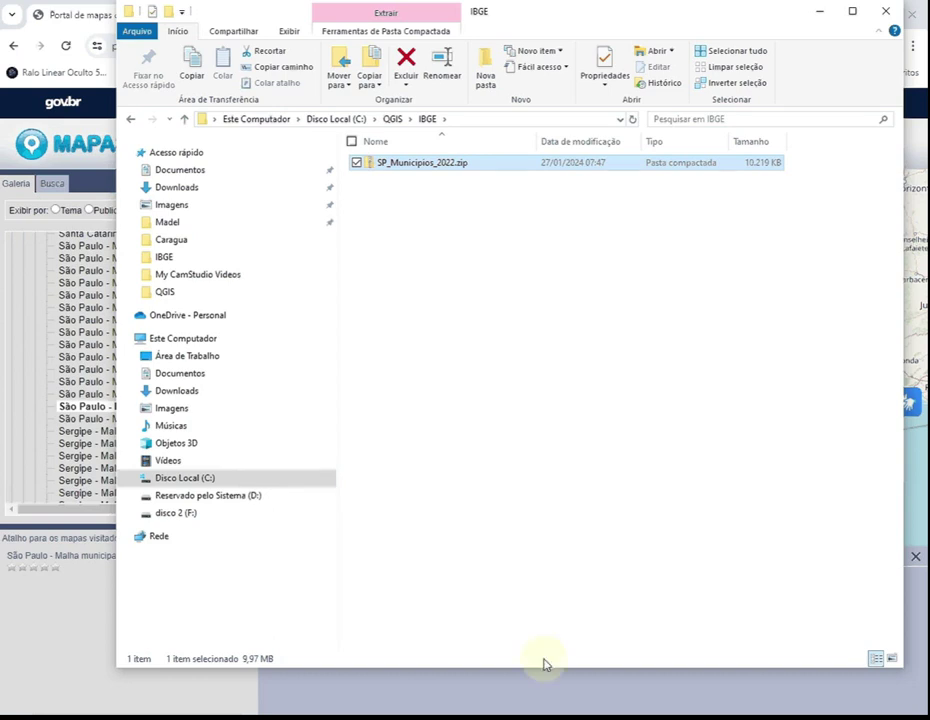
Step: Switch to QGIS and add SP_Municipios_2022.zip from C:\QGIS\IBGE to the project as a vector layer
mouse_move(550, 712)
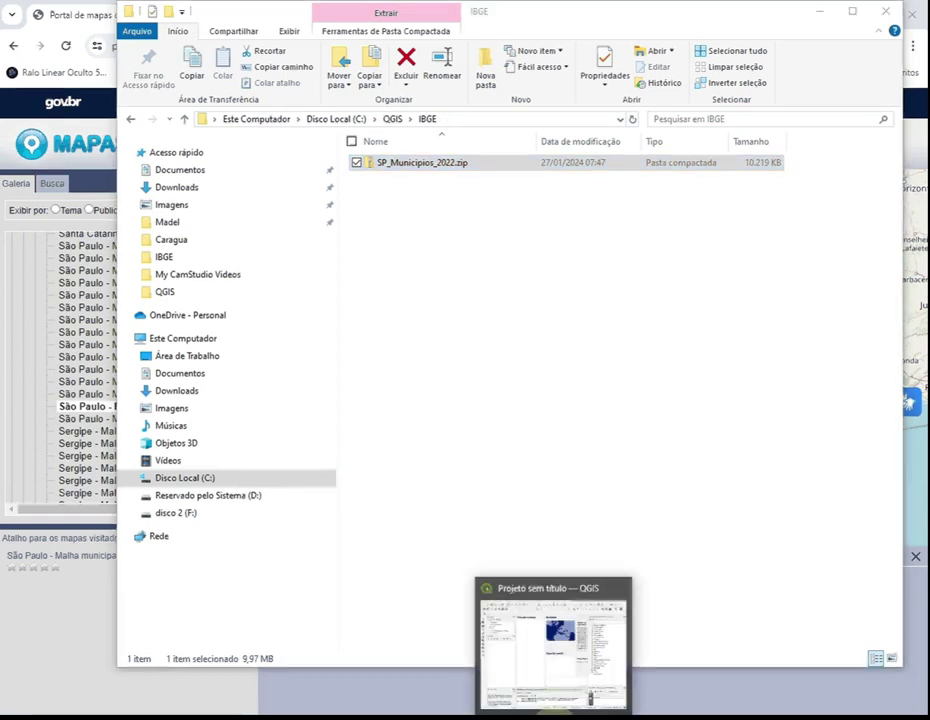
left_click(550, 660)
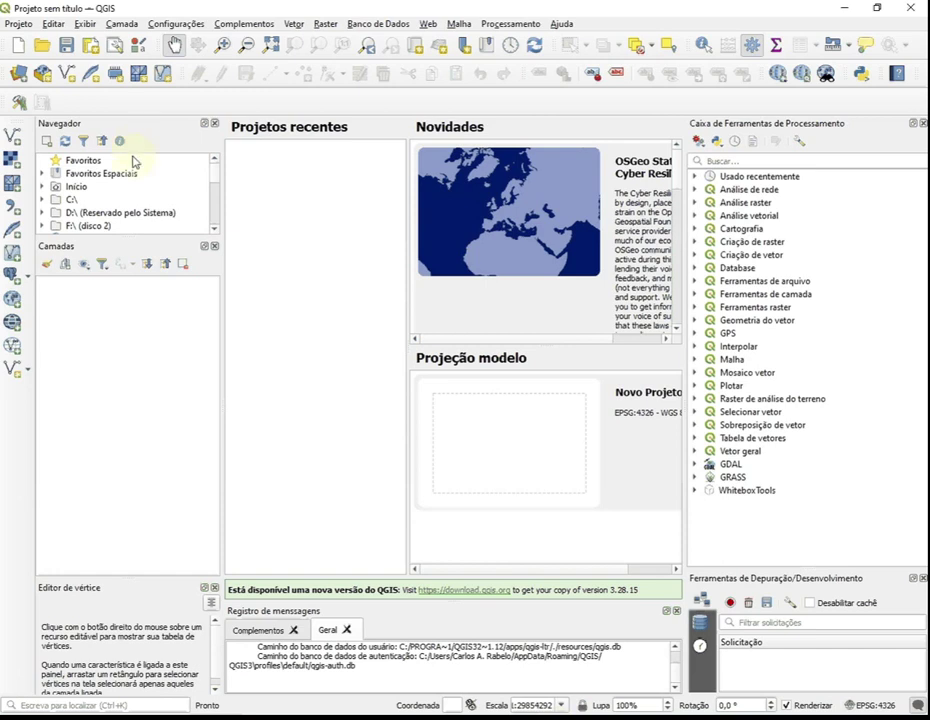
left_click(12, 133)
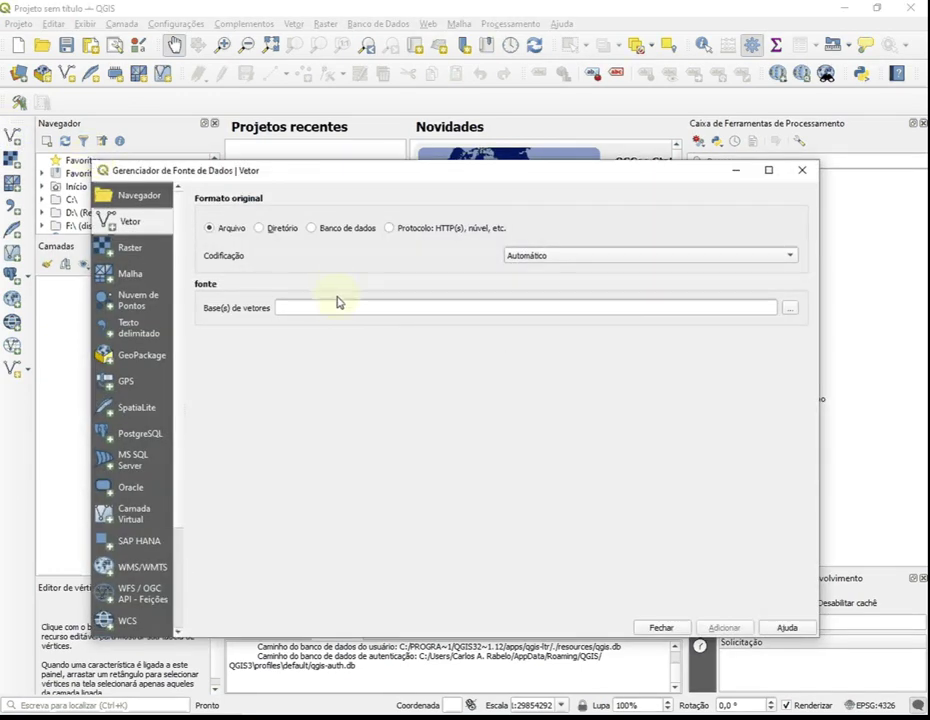
left_click(790, 309)
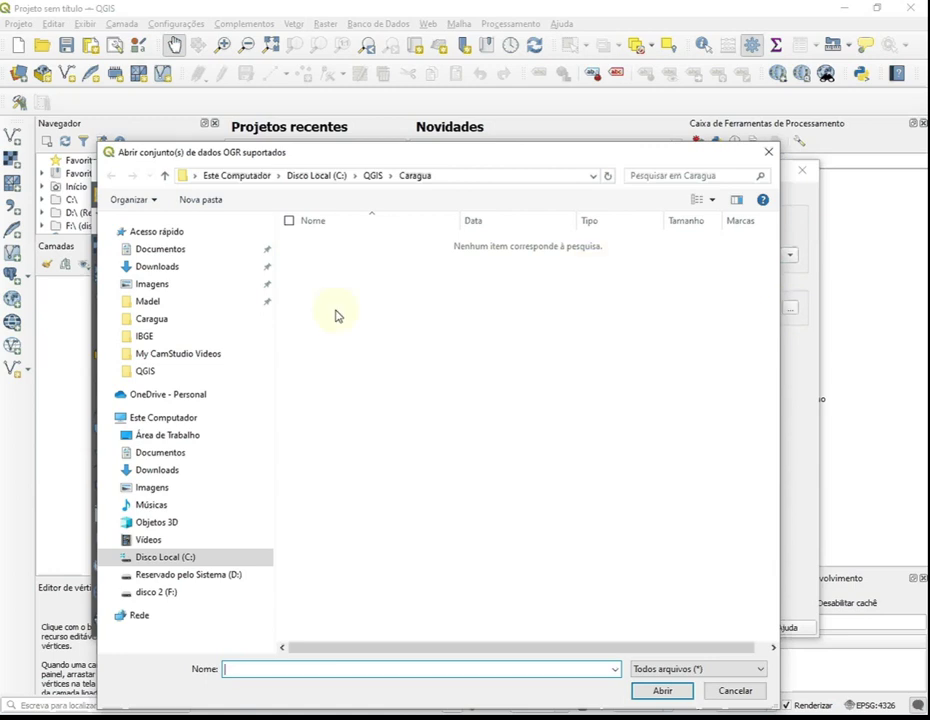
left_click(376, 175)
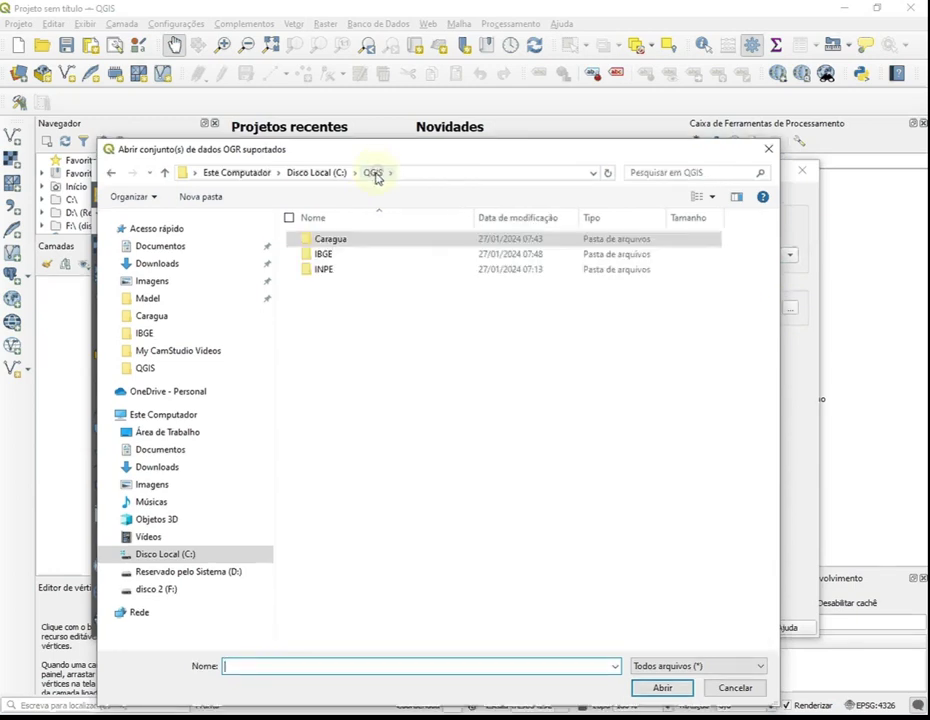
double_click(325, 256)
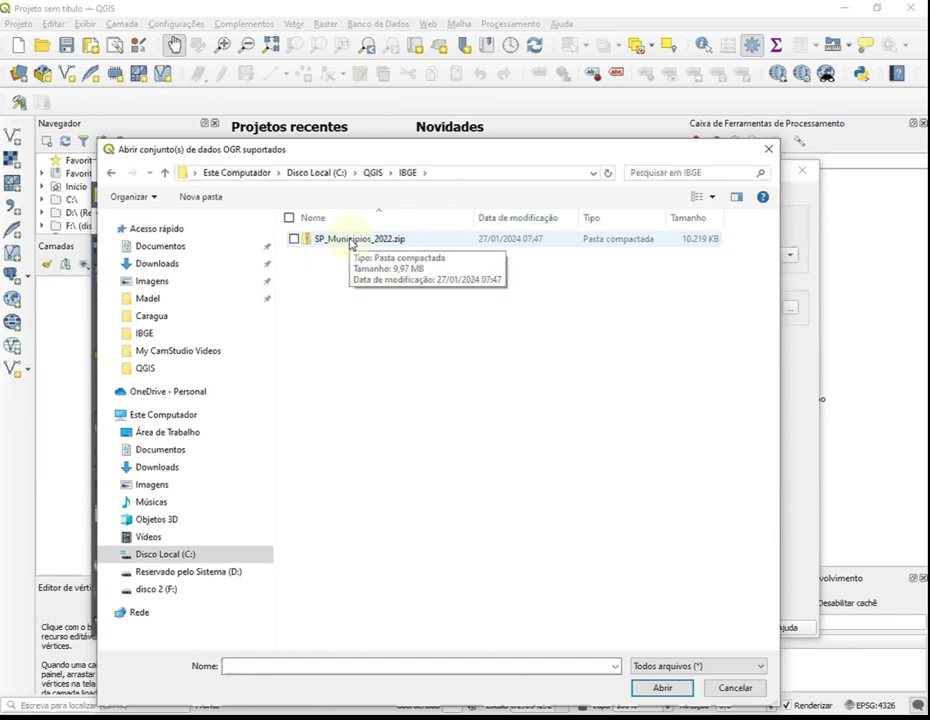
double_click(352, 240)
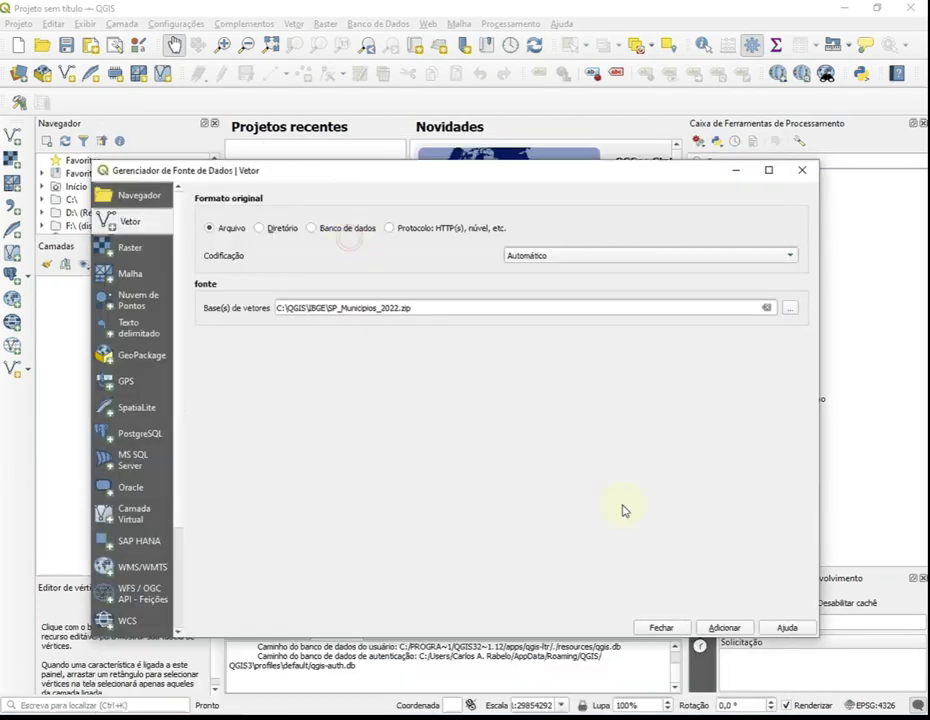
left_click(729, 627)
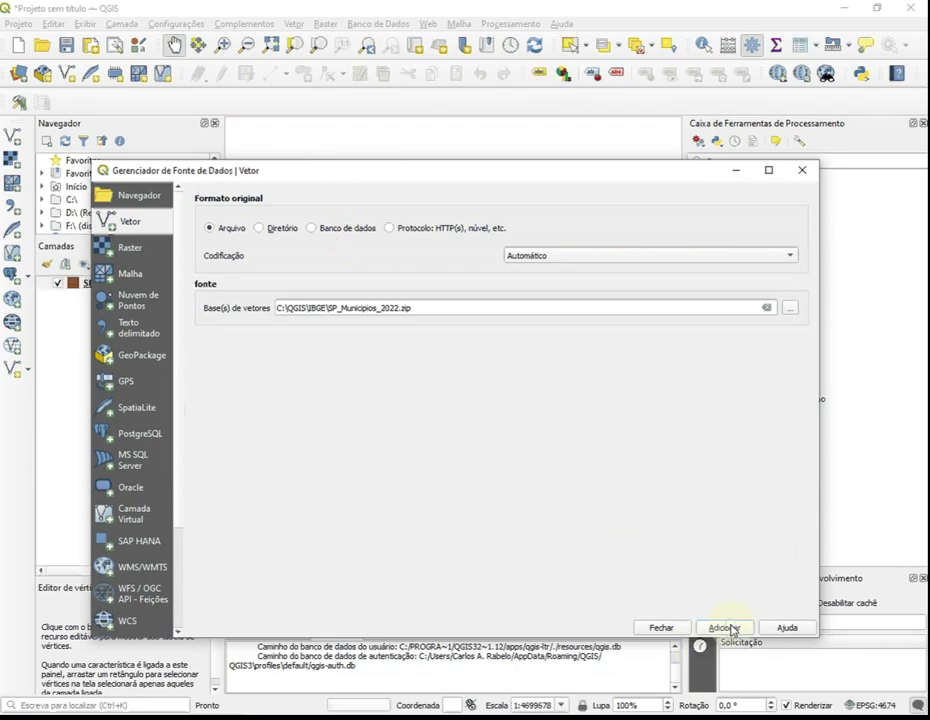
left_click(661, 627)
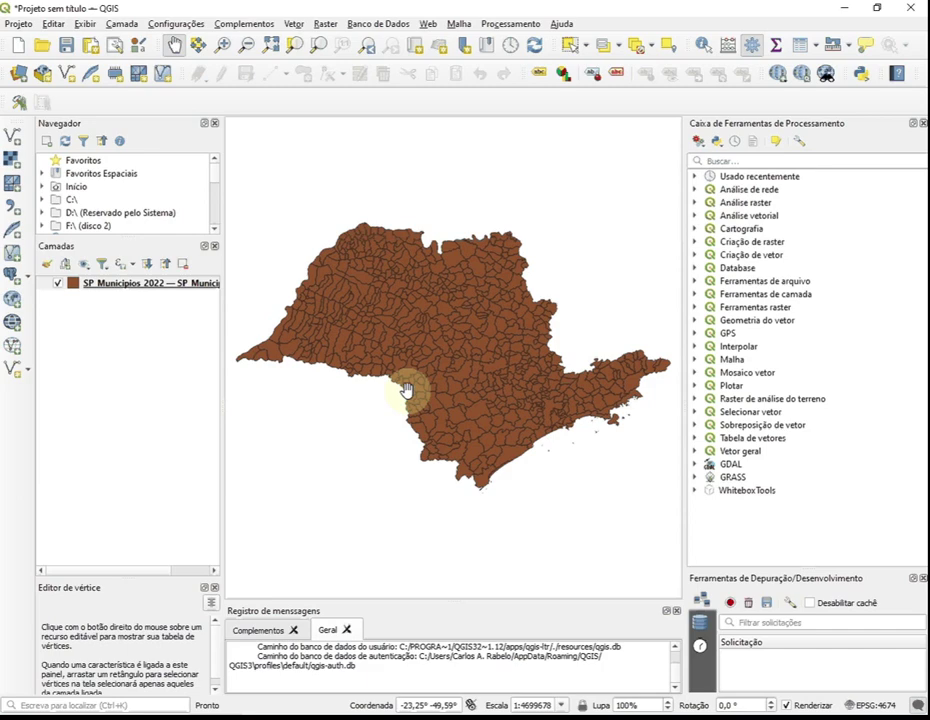
Step: Select the Caraguatatuba record in the attribute table of the SP_Municipios_2022 layer and close the table
right_click(118, 289)
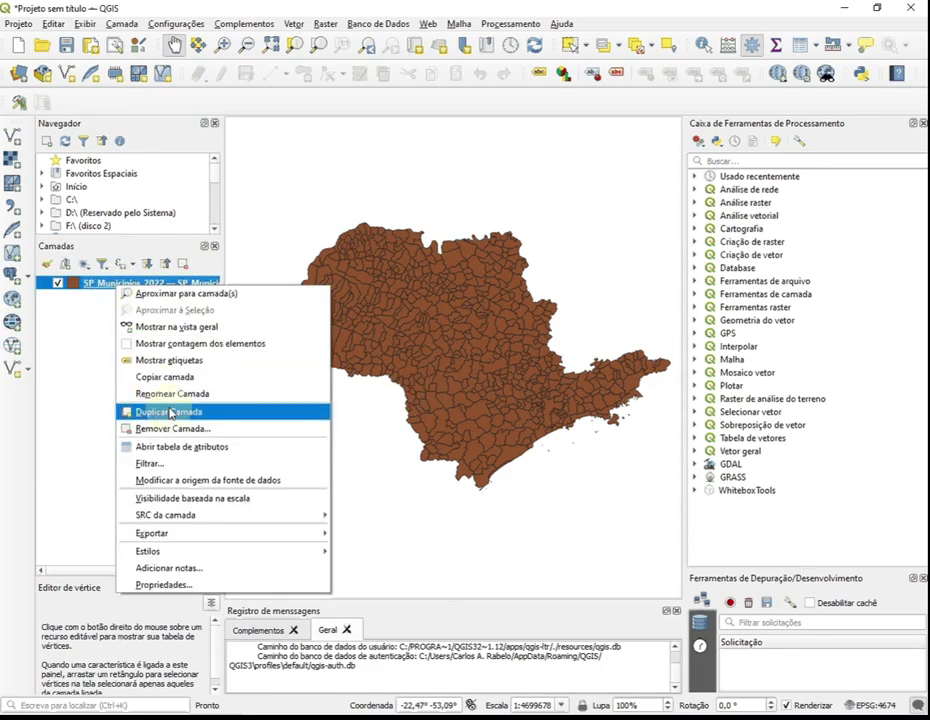
left_click(180, 446)
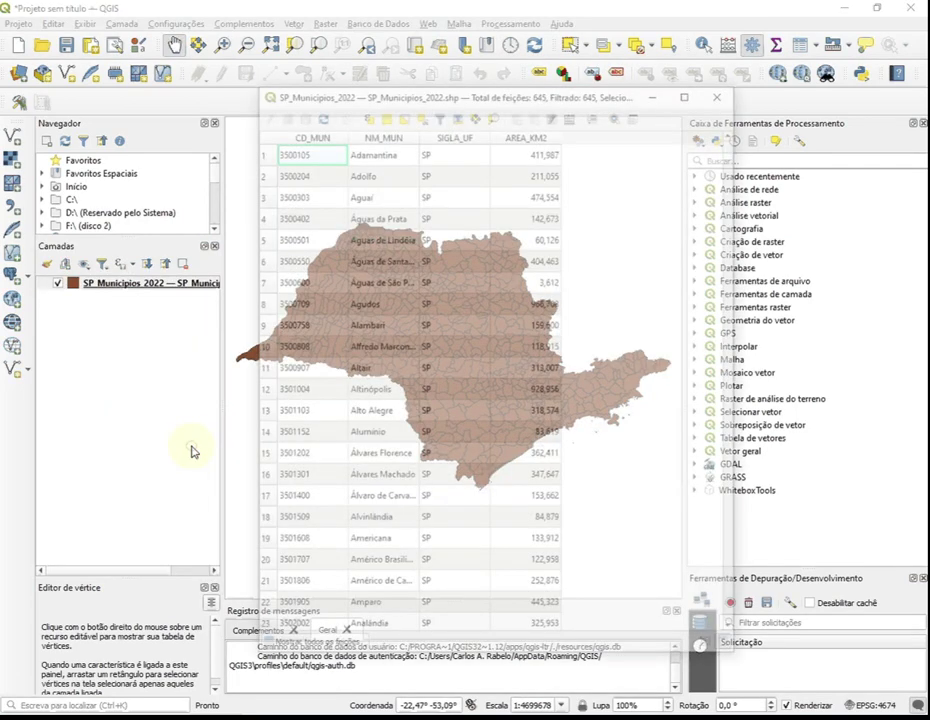
scroll(380, 307, "down", 5)
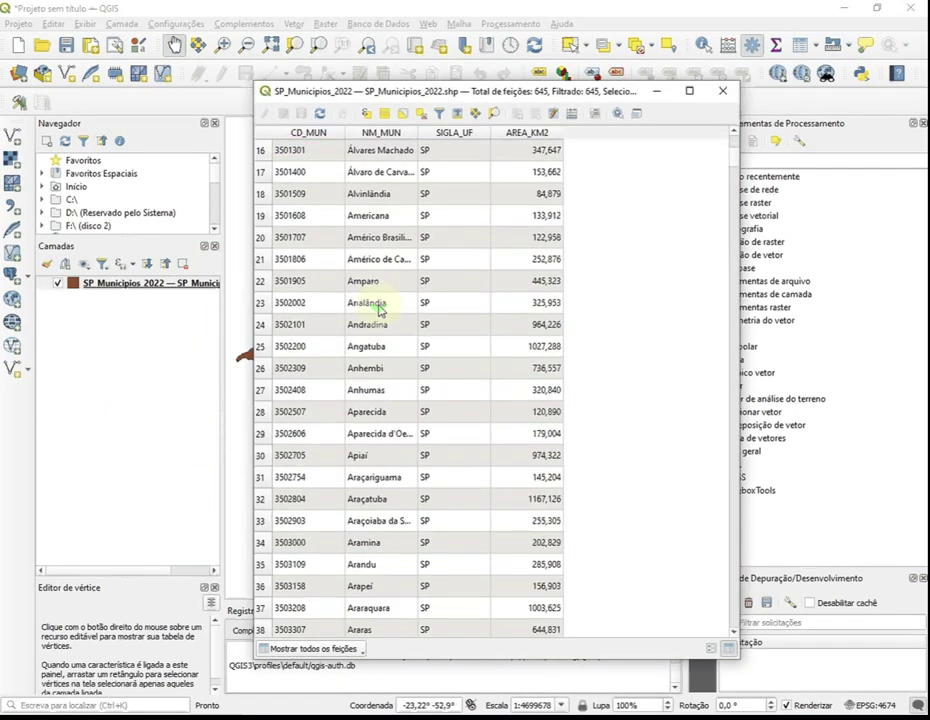
scroll(380, 307, "up", 5)
scroll(379, 309, "down", 1)
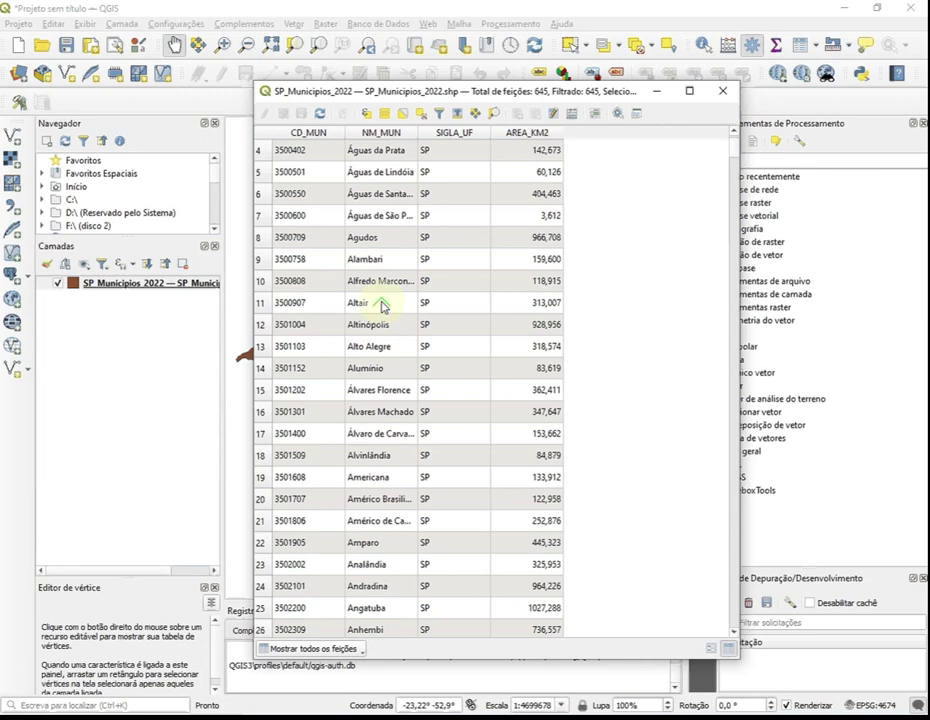
scroll(381, 307, "down", 7)
scroll(381, 307, "down", 20)
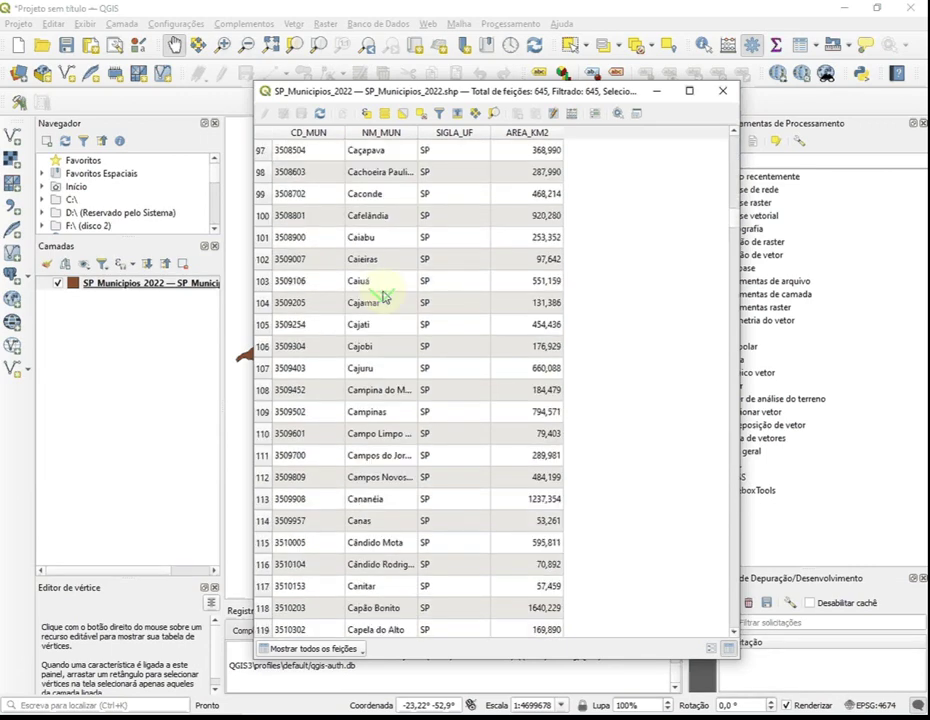
scroll(380, 320, "down", 3)
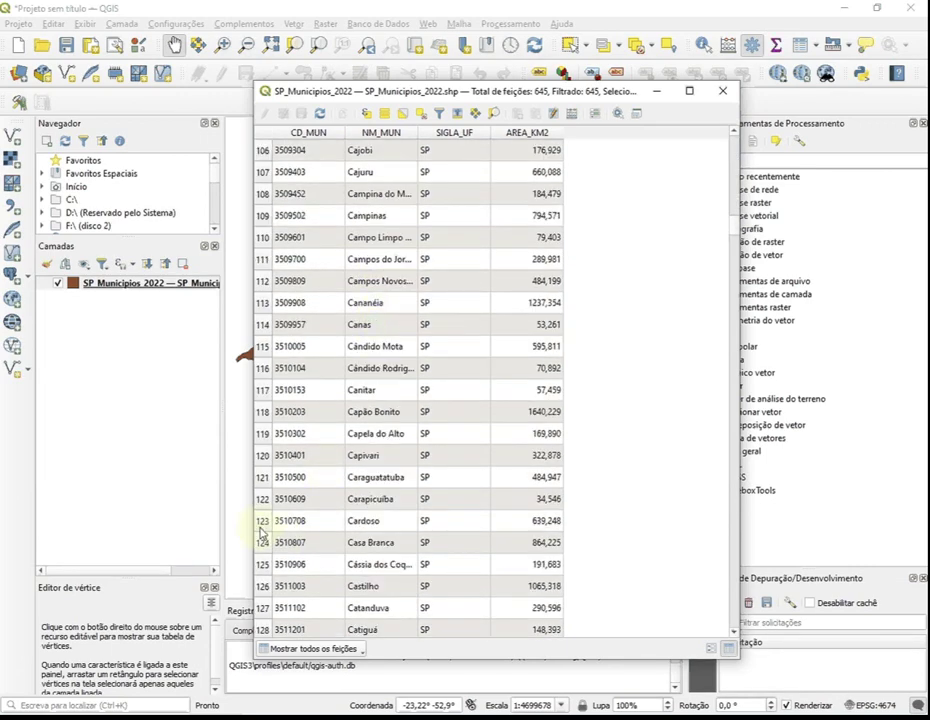
left_click(262, 479)
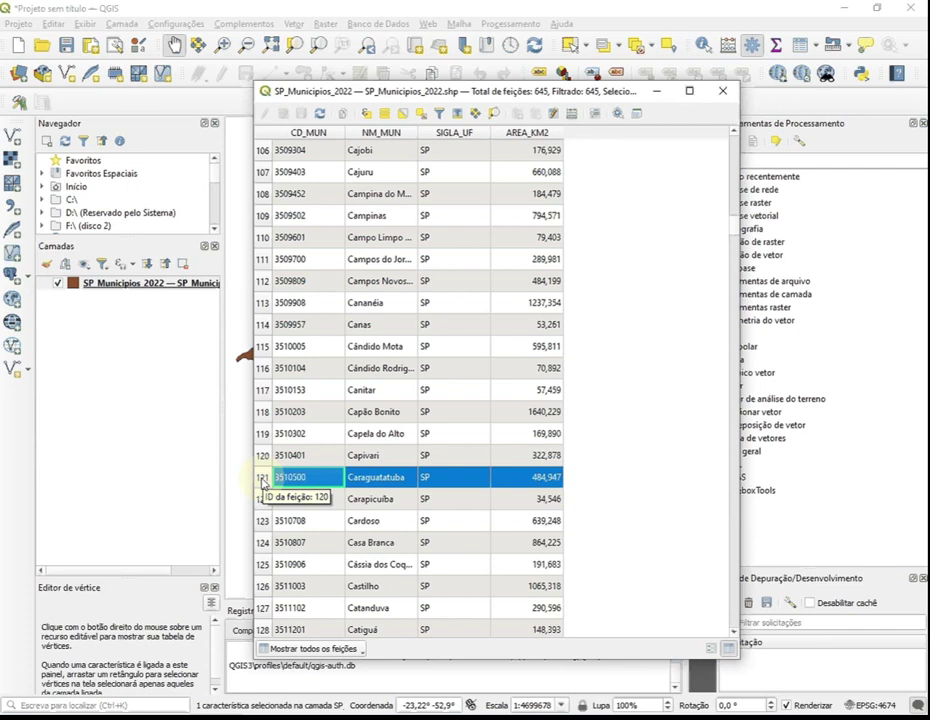
left_click(722, 91)
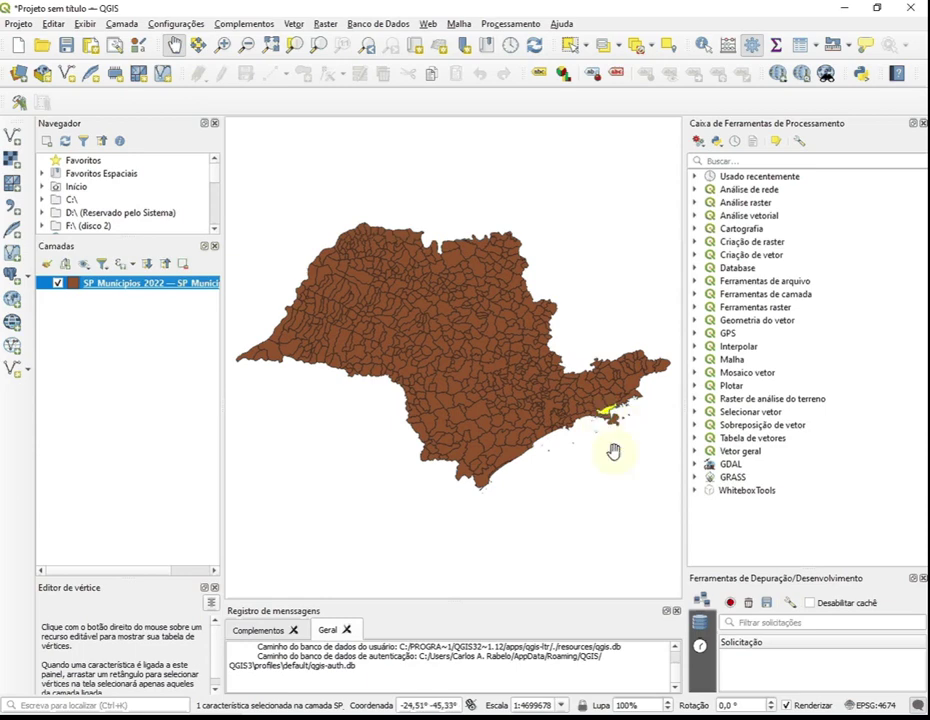
Step: Export only the selected municipality in Shapefile format as Caragua_mun in C:\QGIS\Caragua and add it to the map
right_click(130, 285)
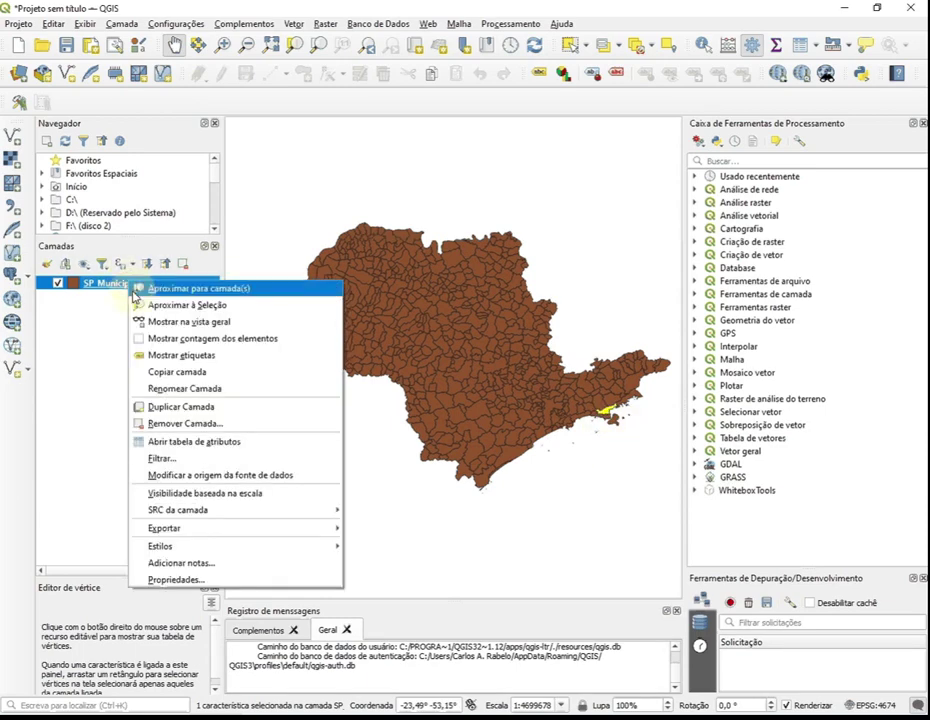
mouse_move(235, 528)
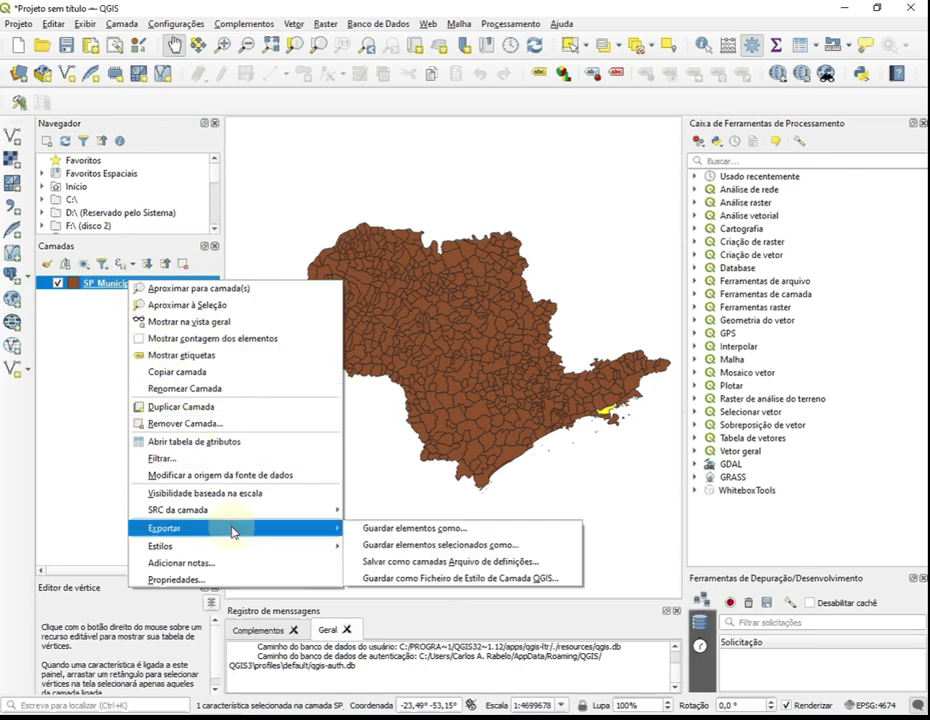
left_click(386, 546)
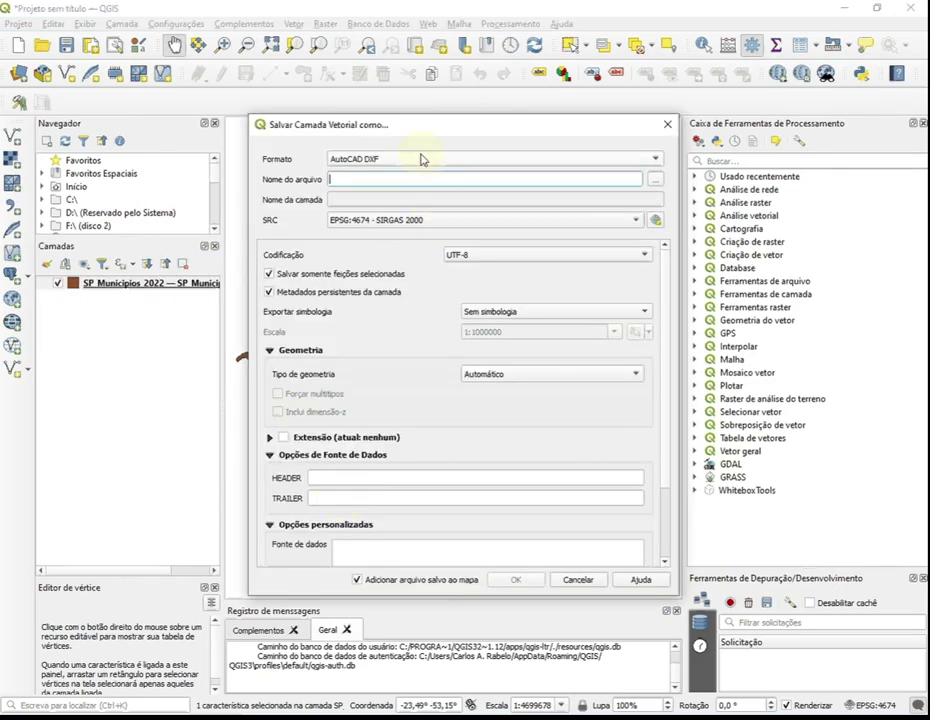
left_click(655, 159)
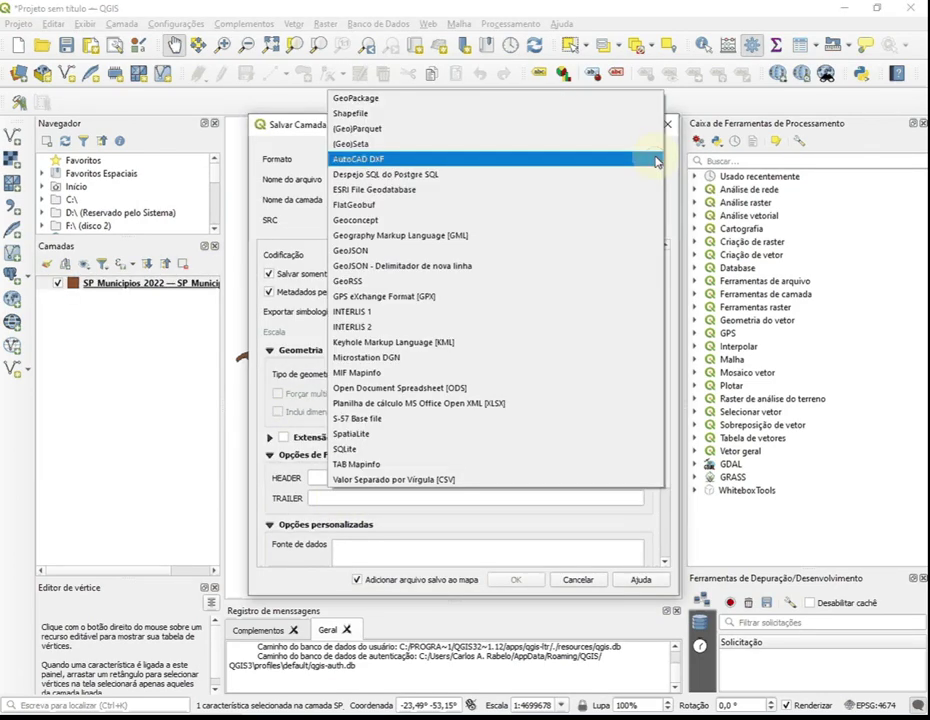
left_click(428, 116)
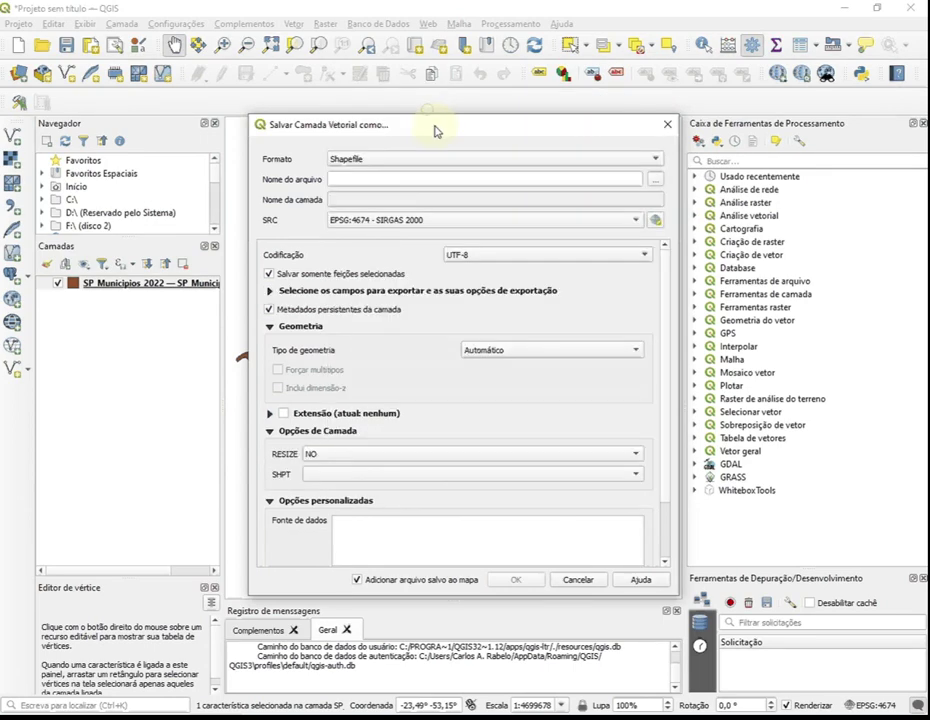
left_click(655, 180)
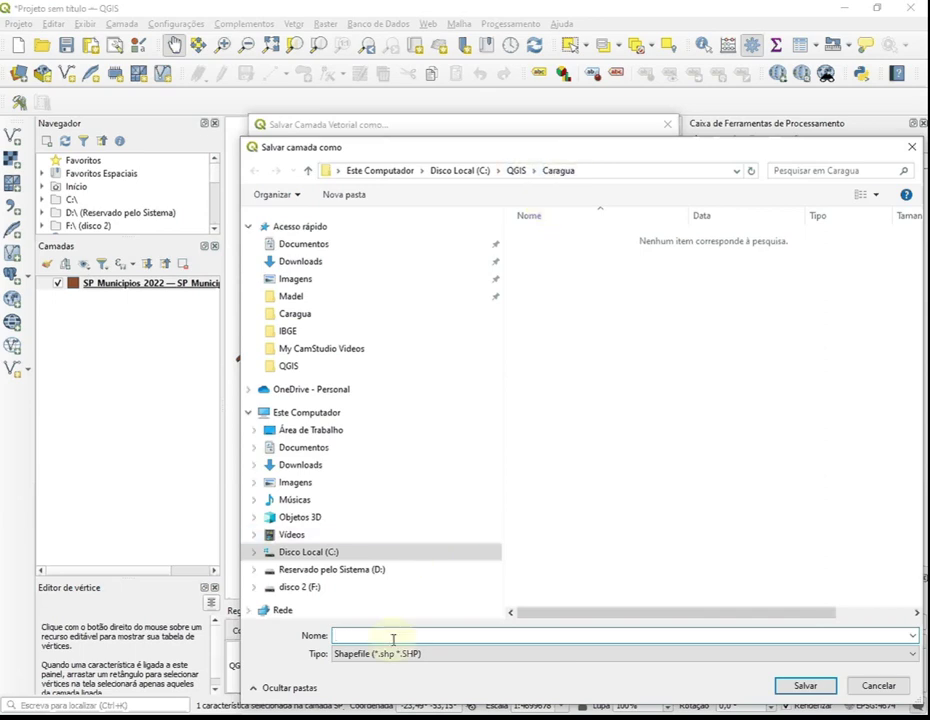
type("C")
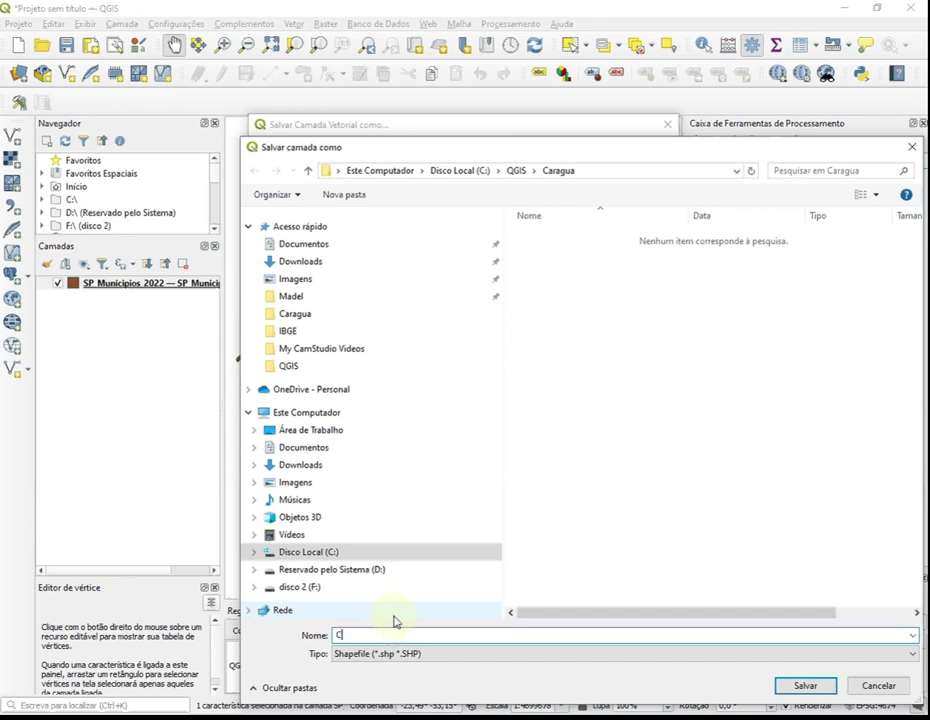
type("aragua_mun")
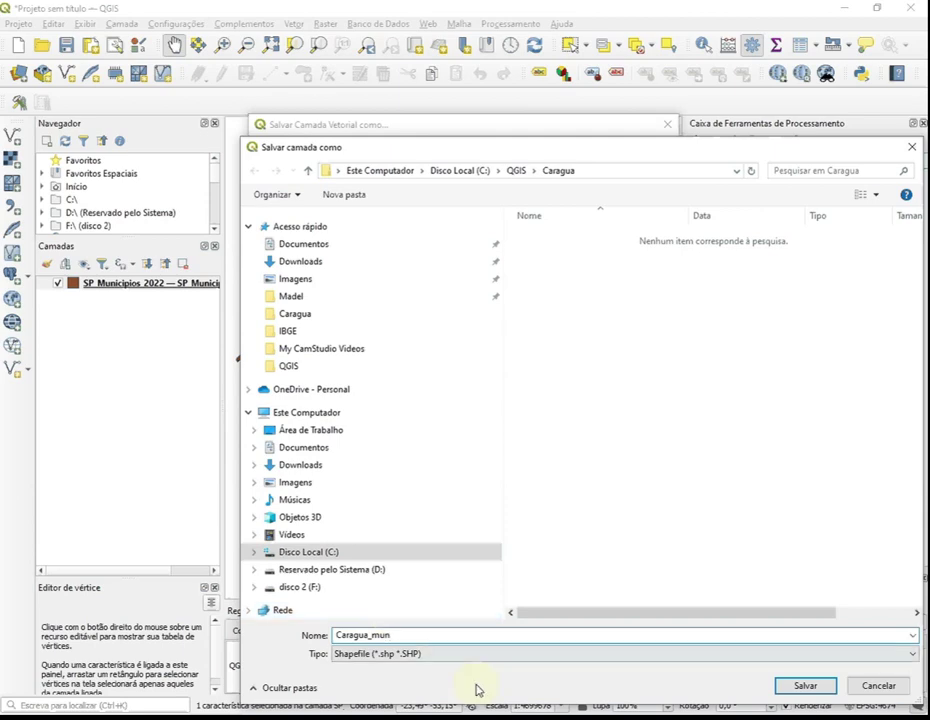
left_click(804, 686)
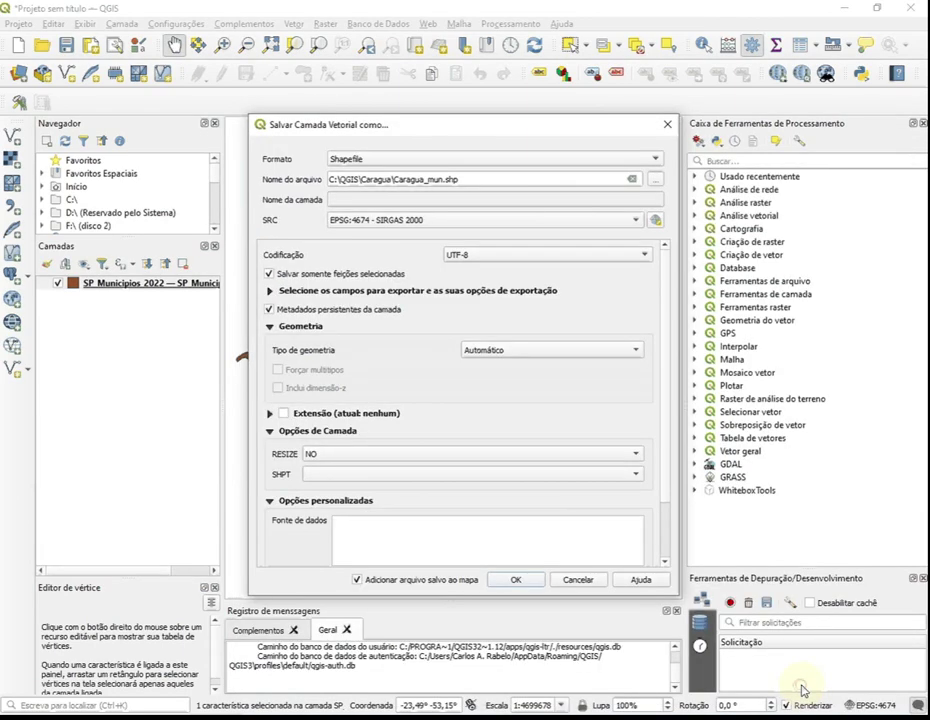
left_click(516, 580)
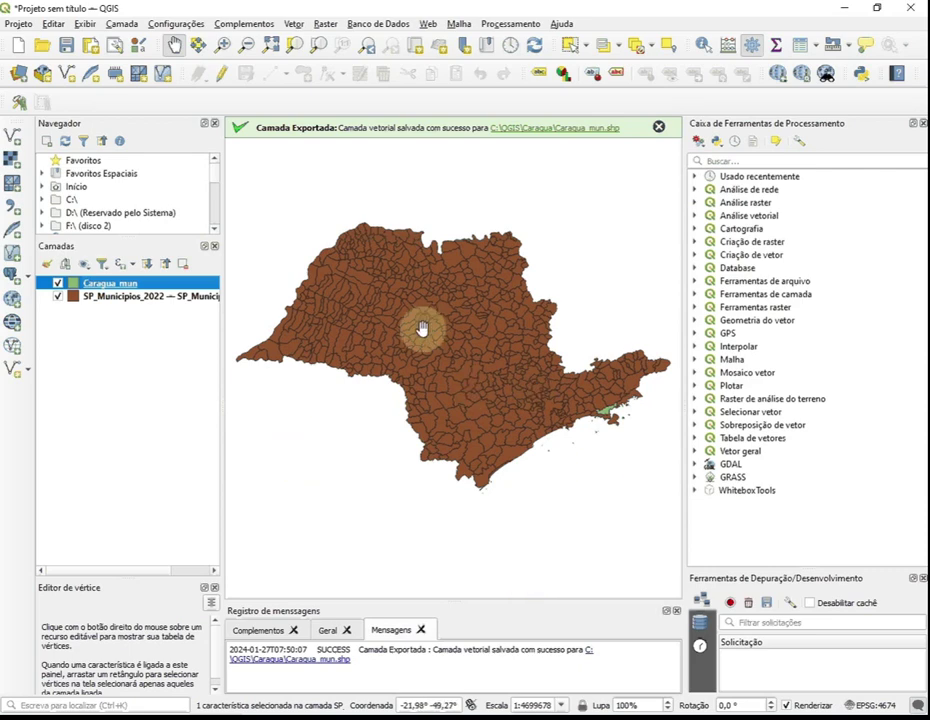
Step: Remove the SP_Municipios_2022 layer from the project and fit the map view to the Caragua_mun layer
left_click(114, 300)
right_click(114, 300)
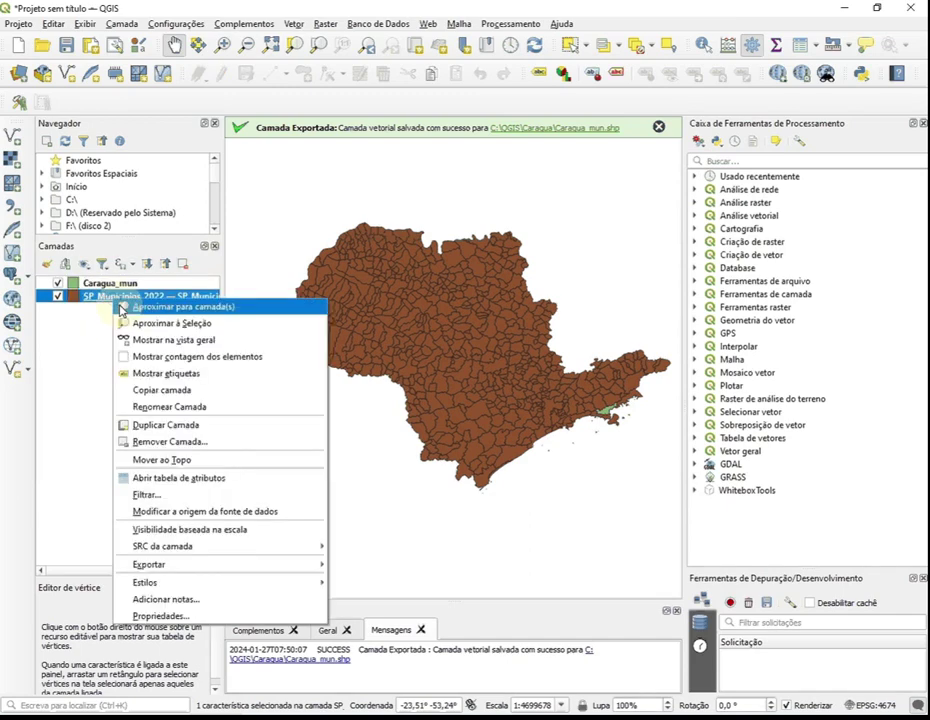
left_click(177, 408)
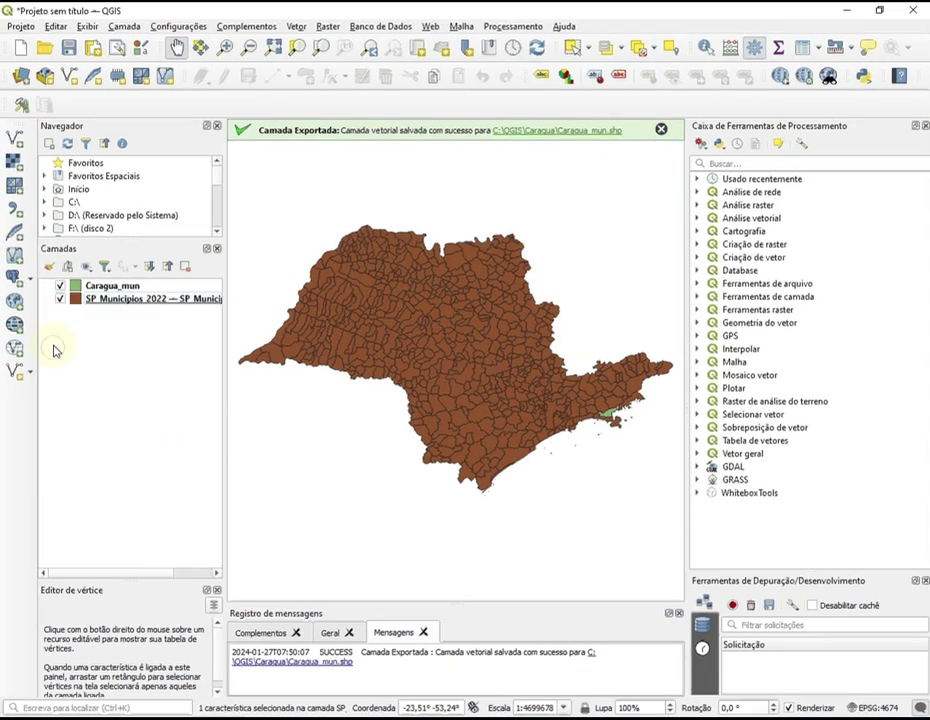
right_click(104, 305)
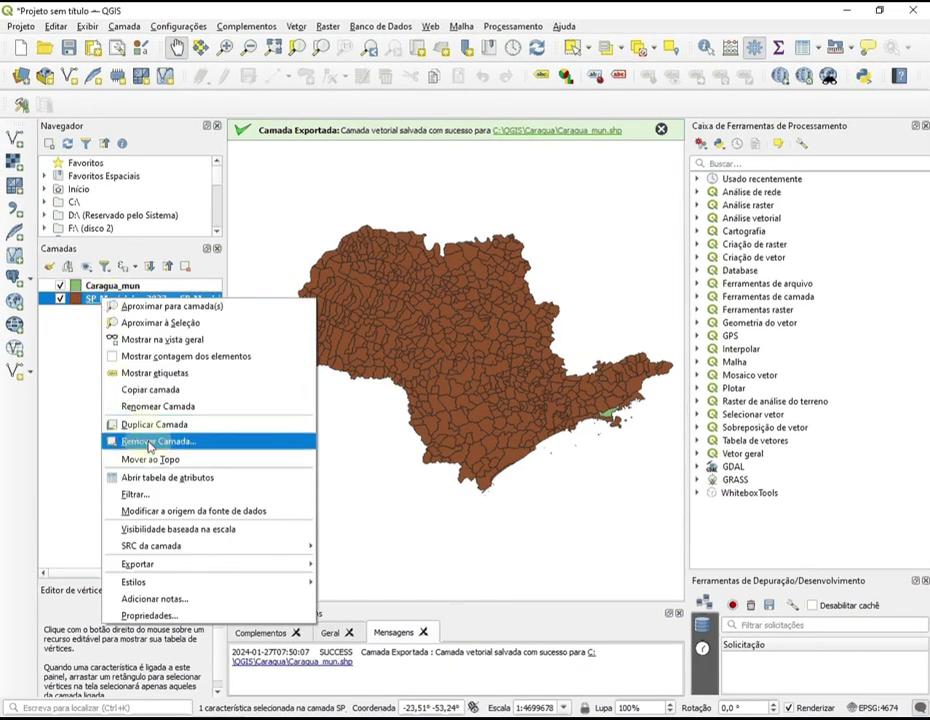
left_click(148, 440)
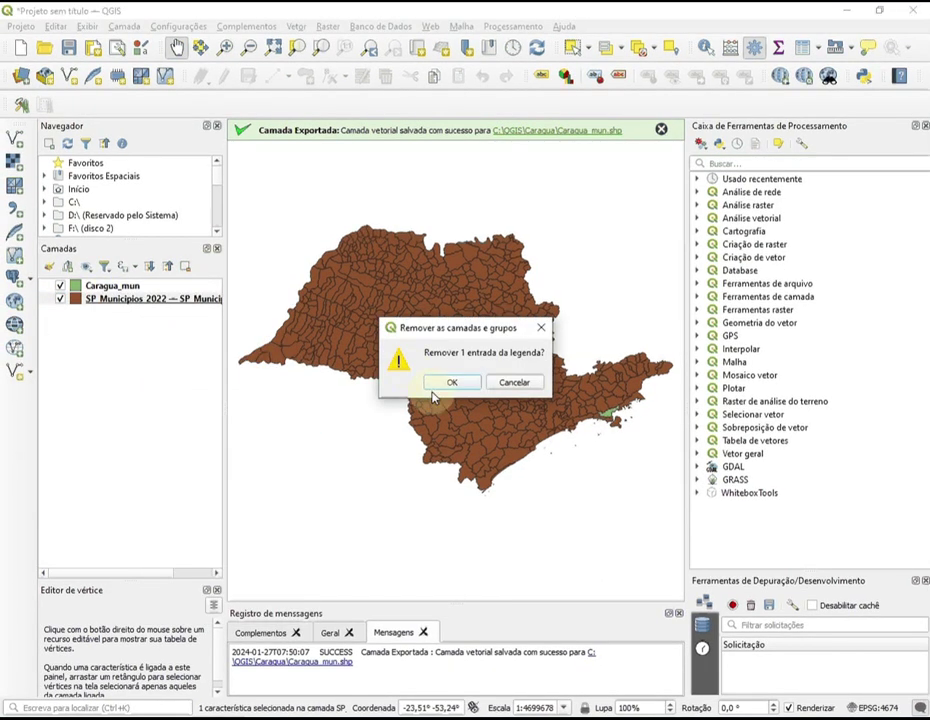
left_click(444, 386)
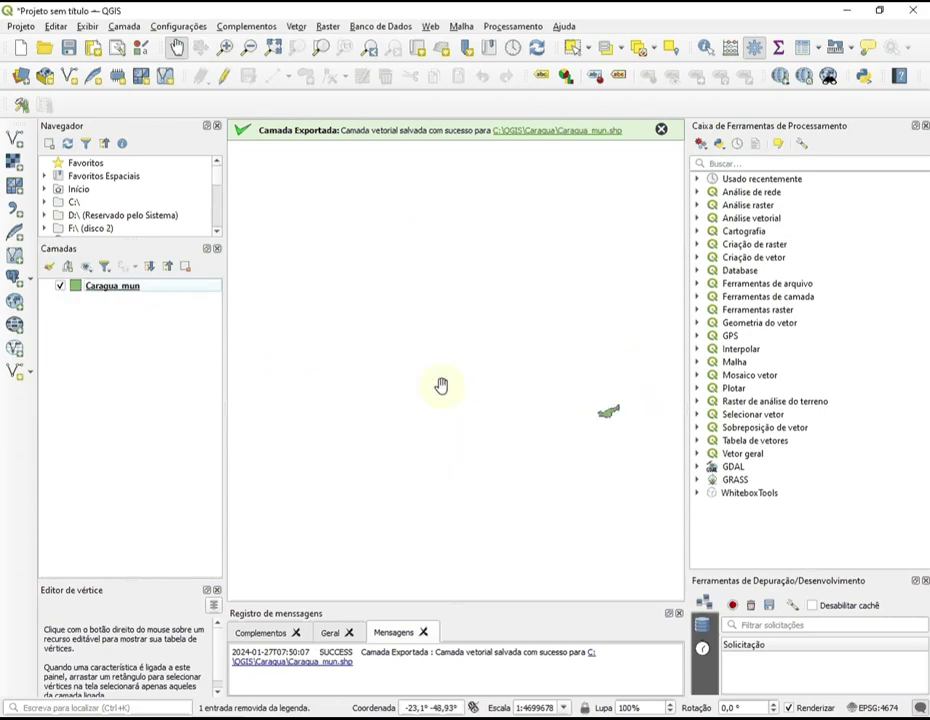
right_click(119, 289)
left_click(137, 295)
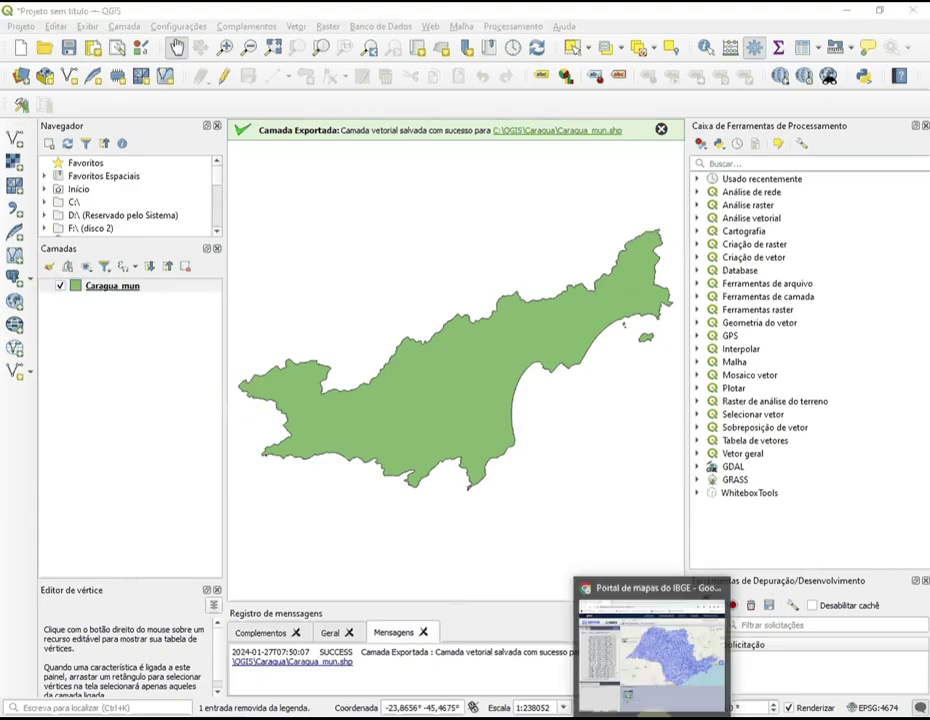
Step: Switch to Chrome, load the TOPODATA index map at webmapit.com.br/inpe/topodata/ and close its introductory panel
left_click(652, 716)
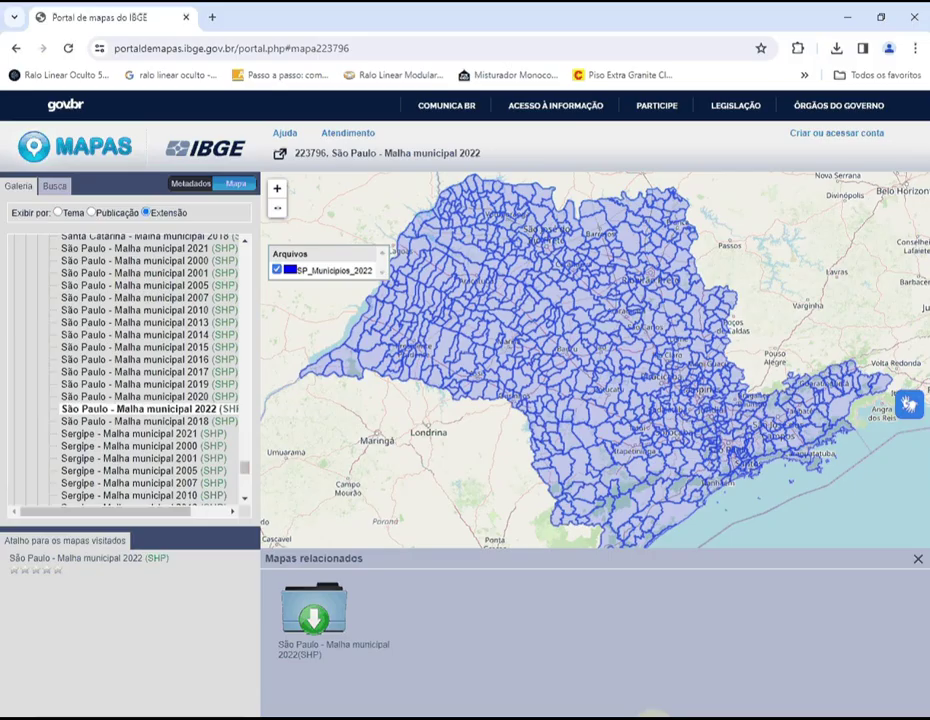
left_click(370, 53)
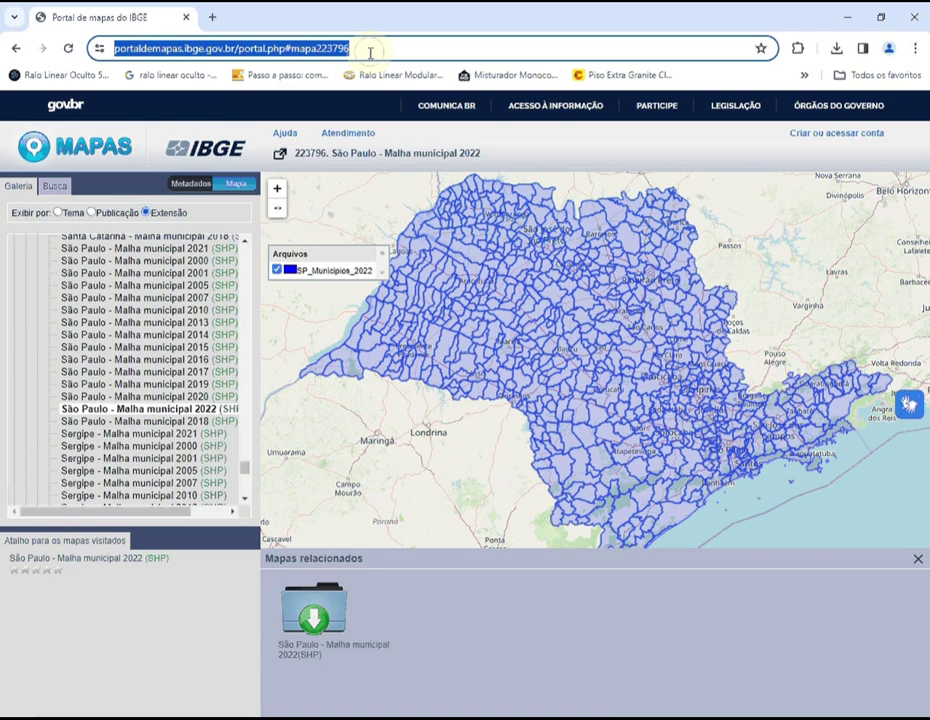
key("BackSpace")
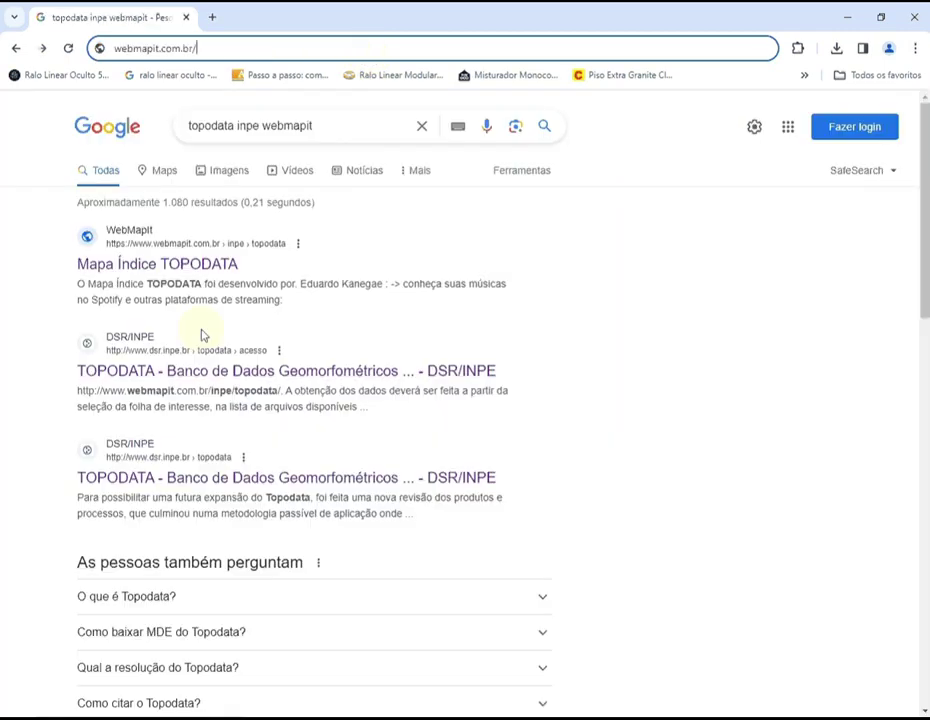
type("inpe/t")
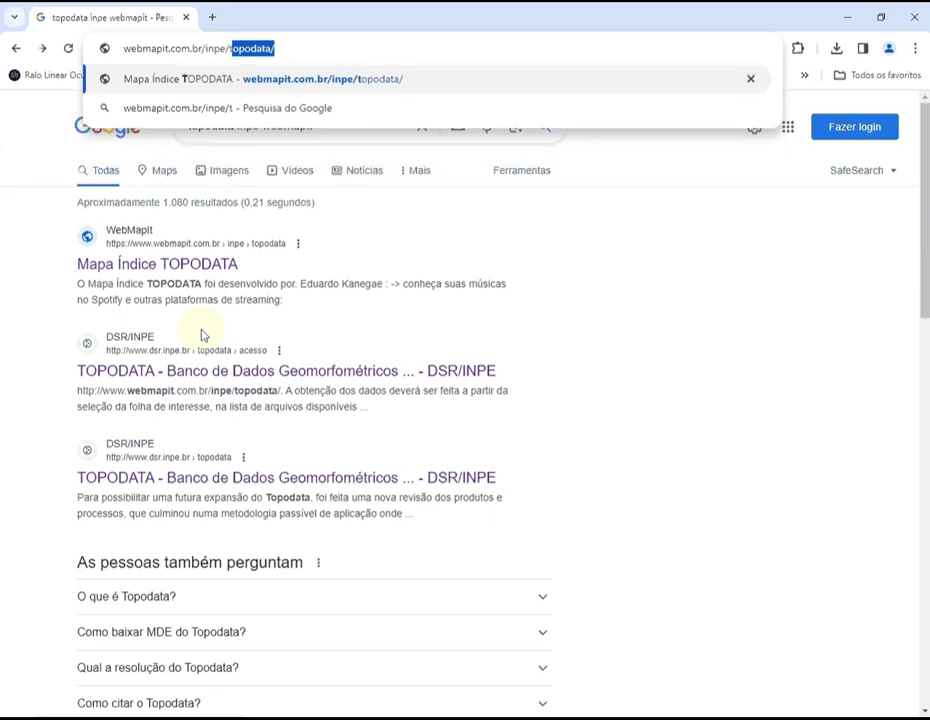
type("opodata/")
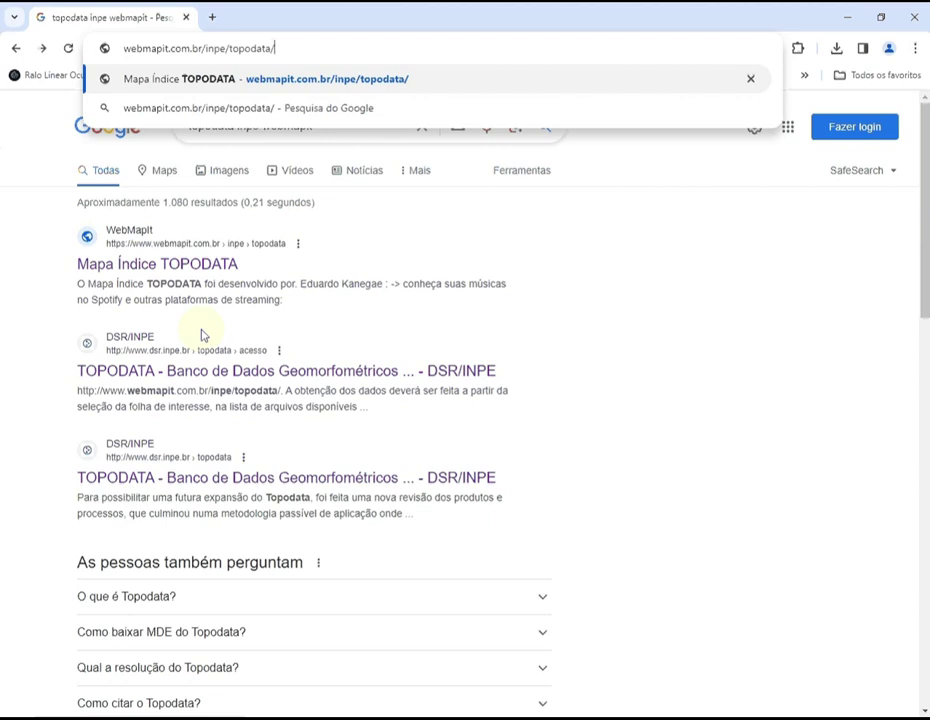
key("Return")
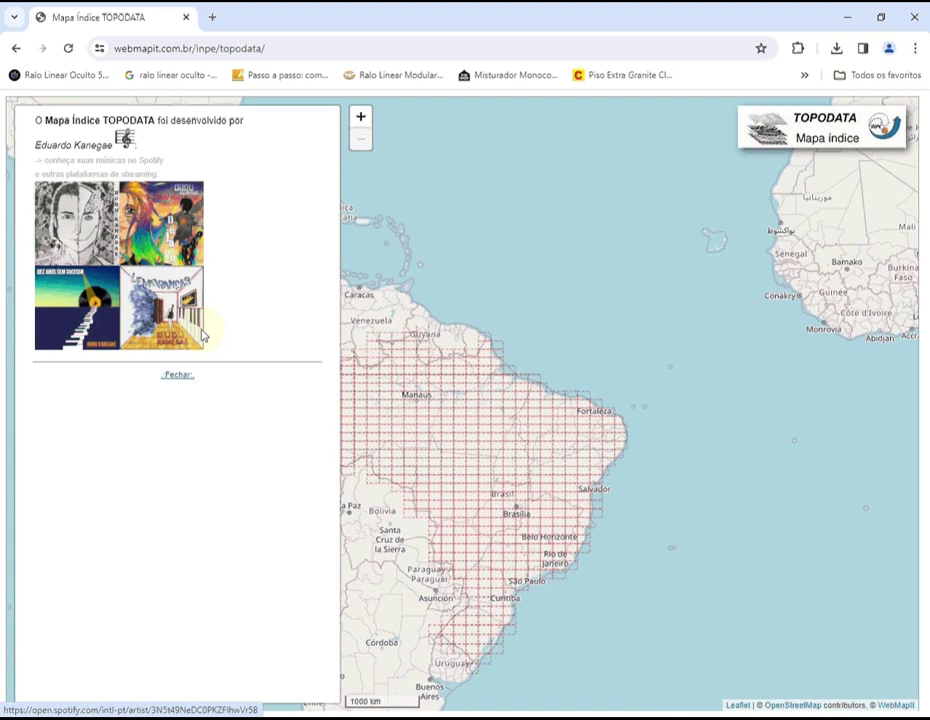
left_click(172, 379)
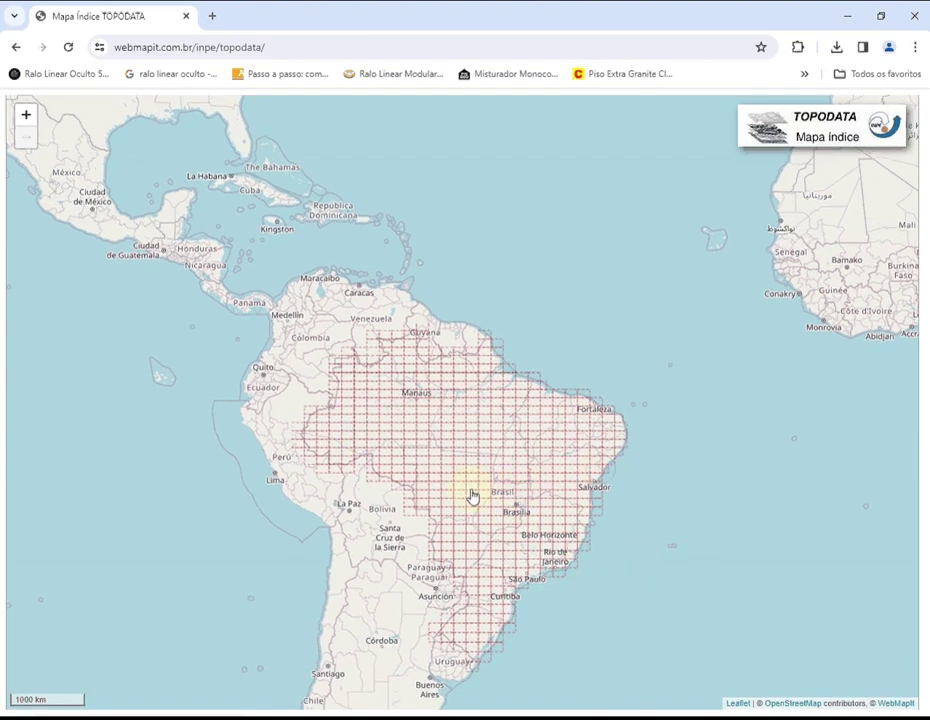
Step: Locate tile 23_465 on the São Paulo coast in the index map and open its list of data products
scroll(472, 496, "up", 1)
scroll(473, 494, "up", 2)
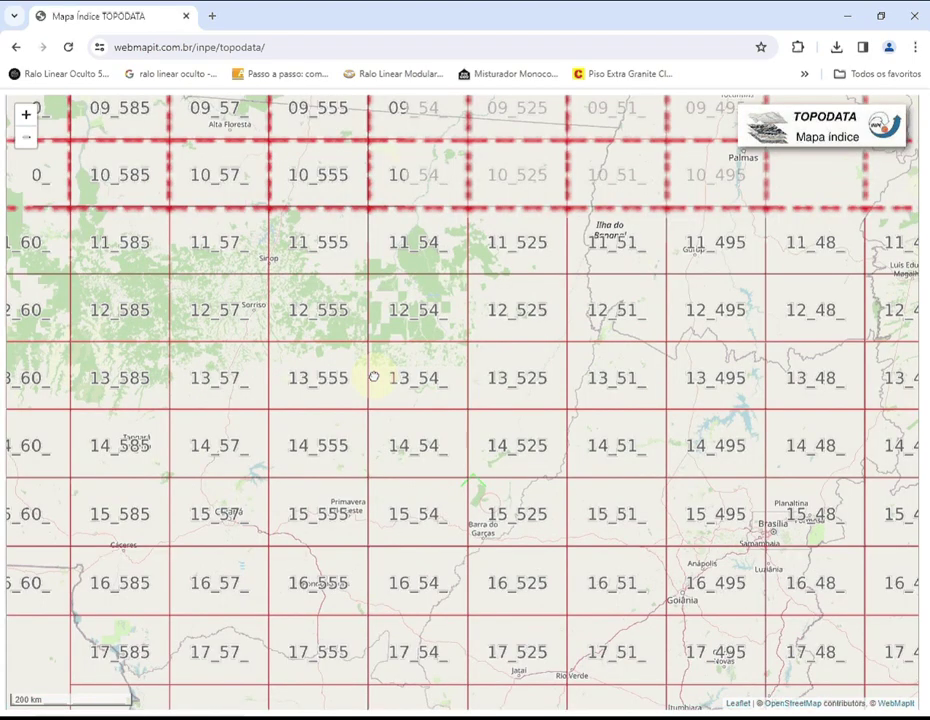
left_click_drag(445, 506, 224, 256)
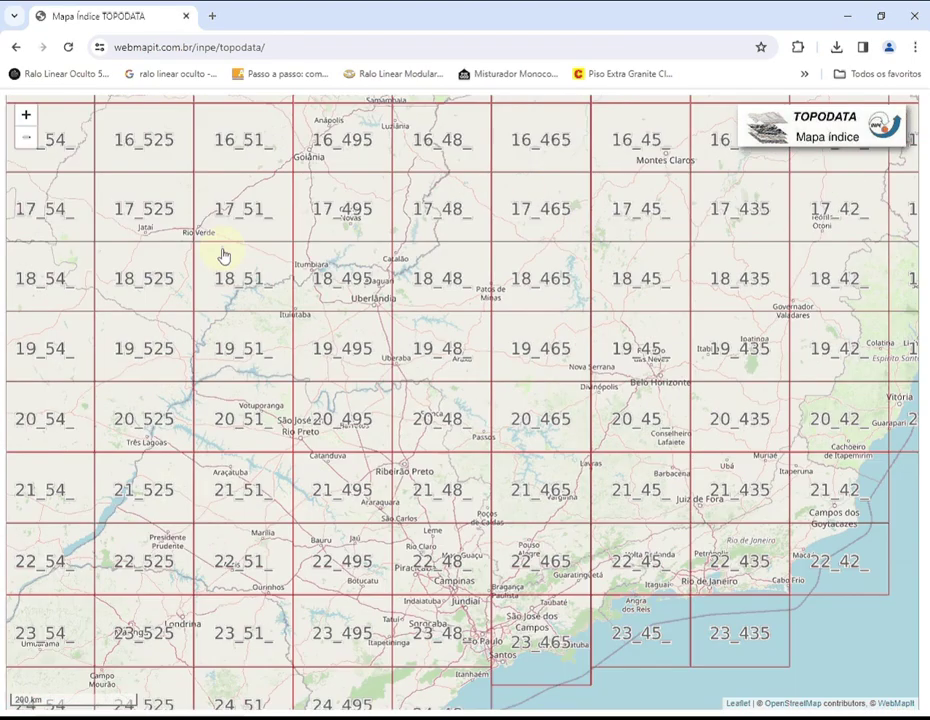
left_click_drag(507, 546, 355, 423)
scroll(355, 423, "up", 1)
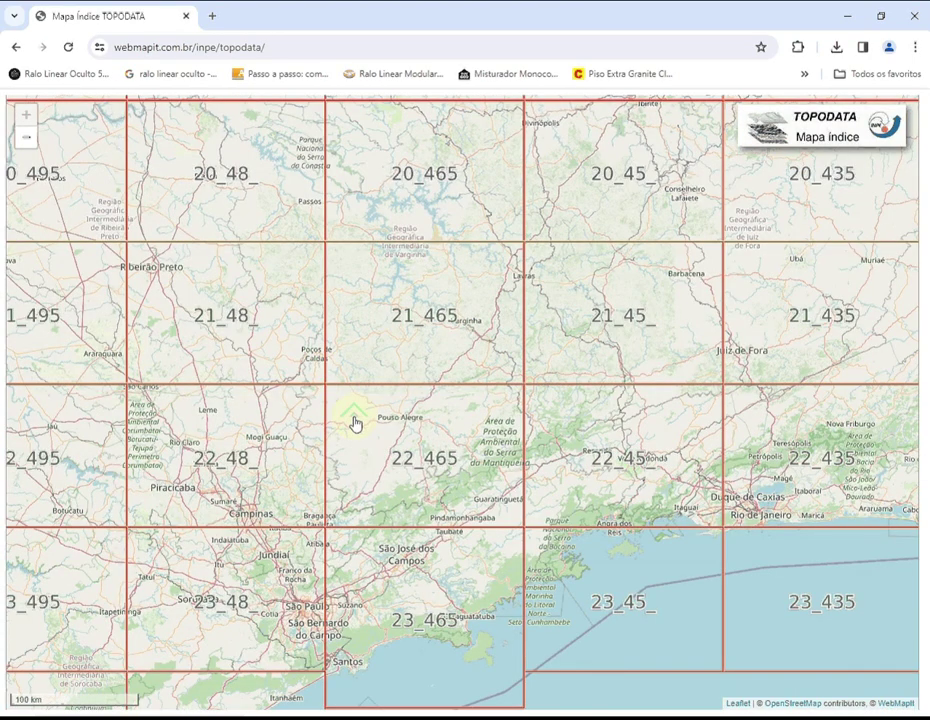
left_click_drag(444, 612, 403, 452)
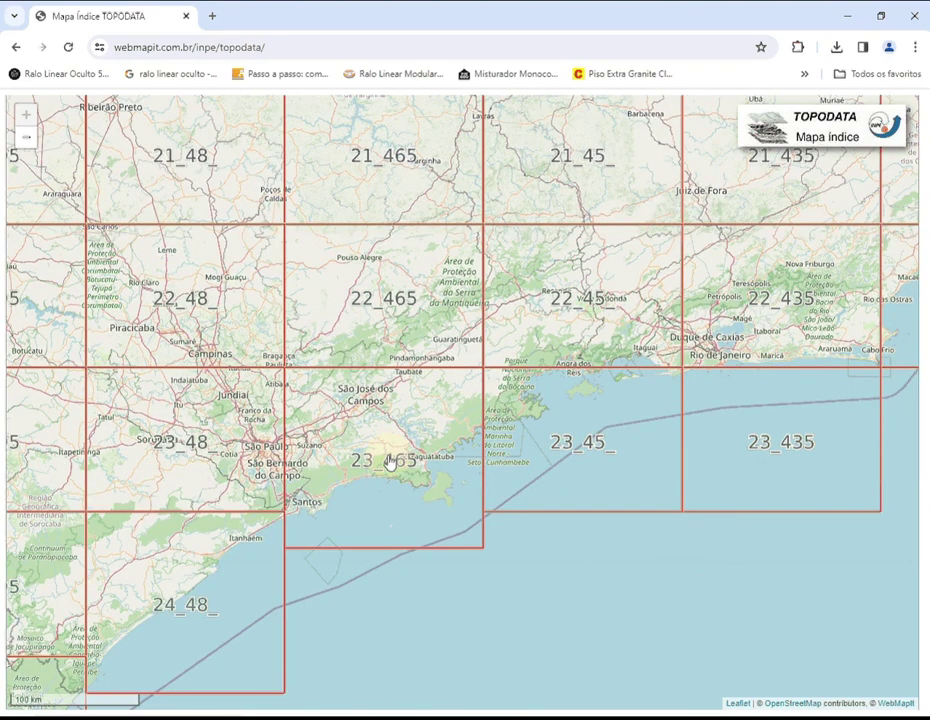
left_click_drag(386, 429, 381, 427)
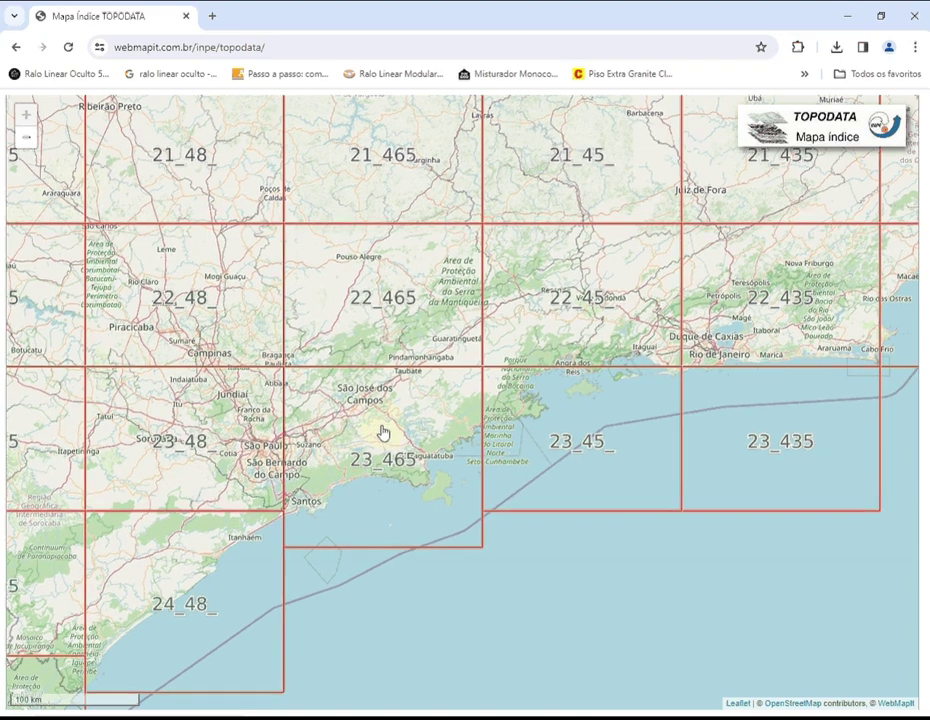
left_click(381, 431)
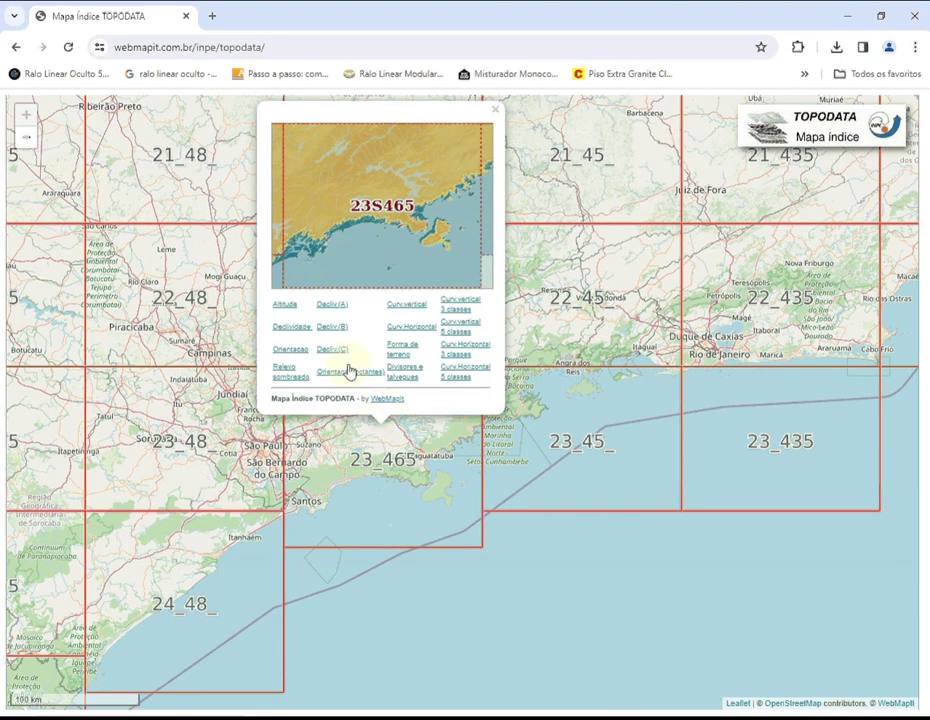
Step: Copy the link address of the tile's Altitude product, open it in a new tab and keep the 23S465ZN.zip download
right_click(283, 312)
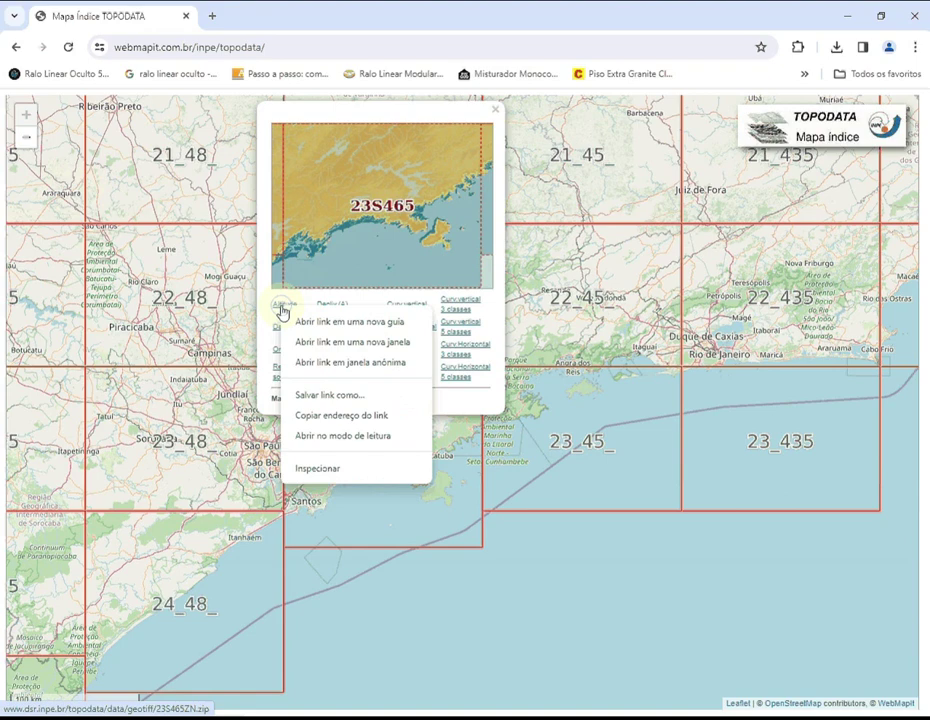
left_click(357, 416)
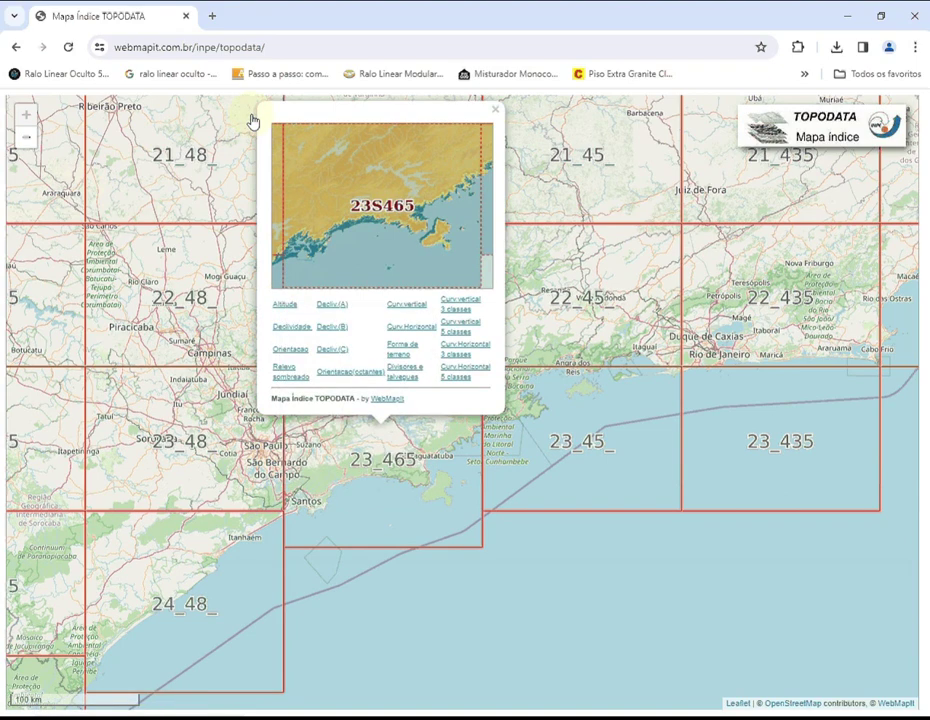
left_click(212, 17)
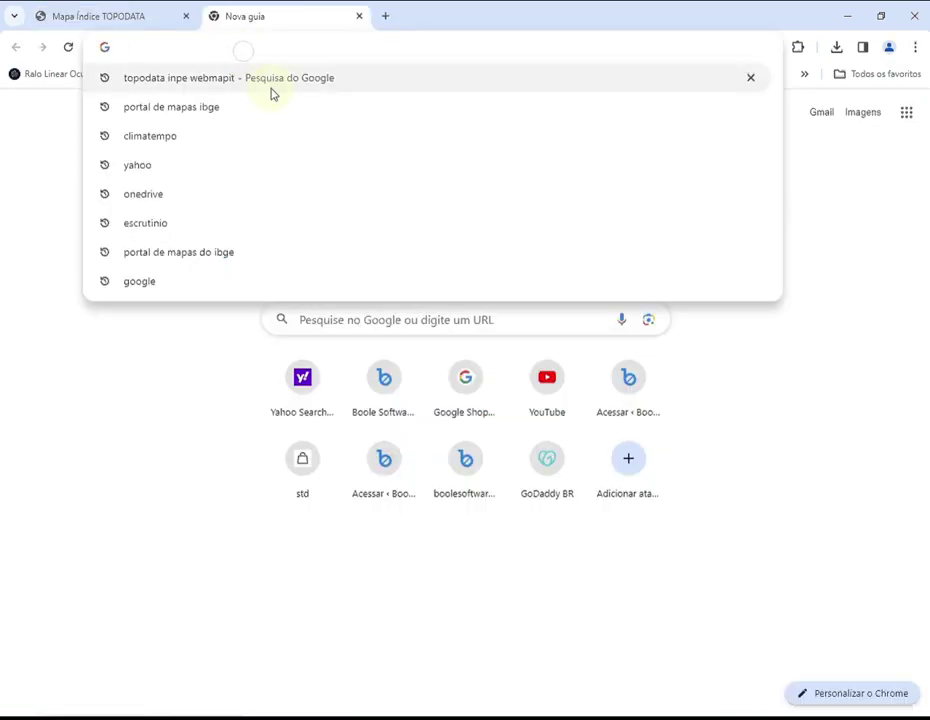
type("http://www.dsr.inpe.br/topodata/data/geotiff/23S465ZN.zip")
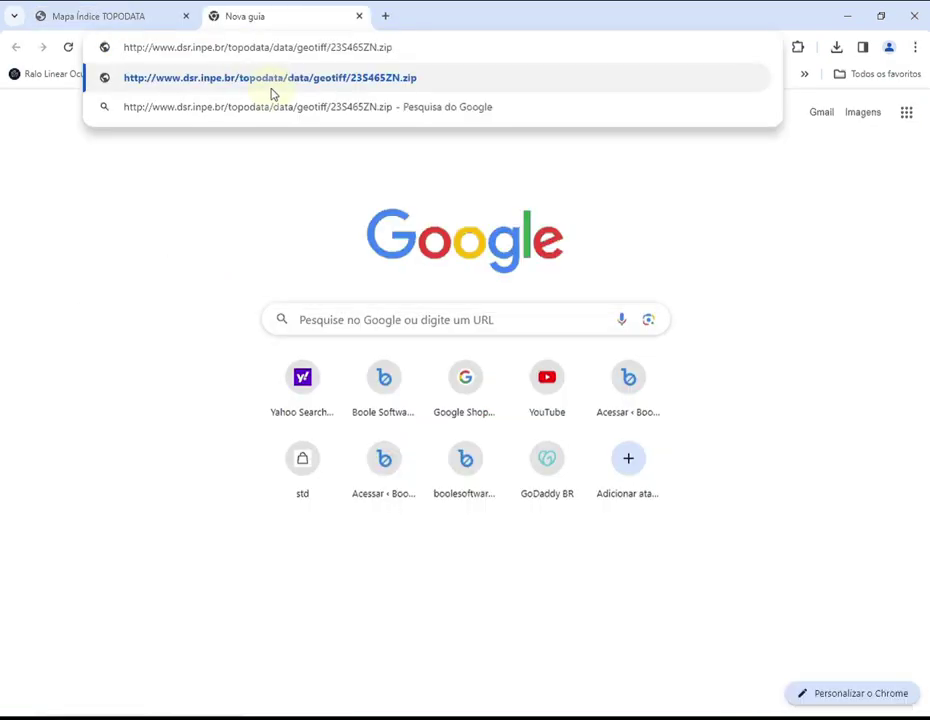
key("Return")
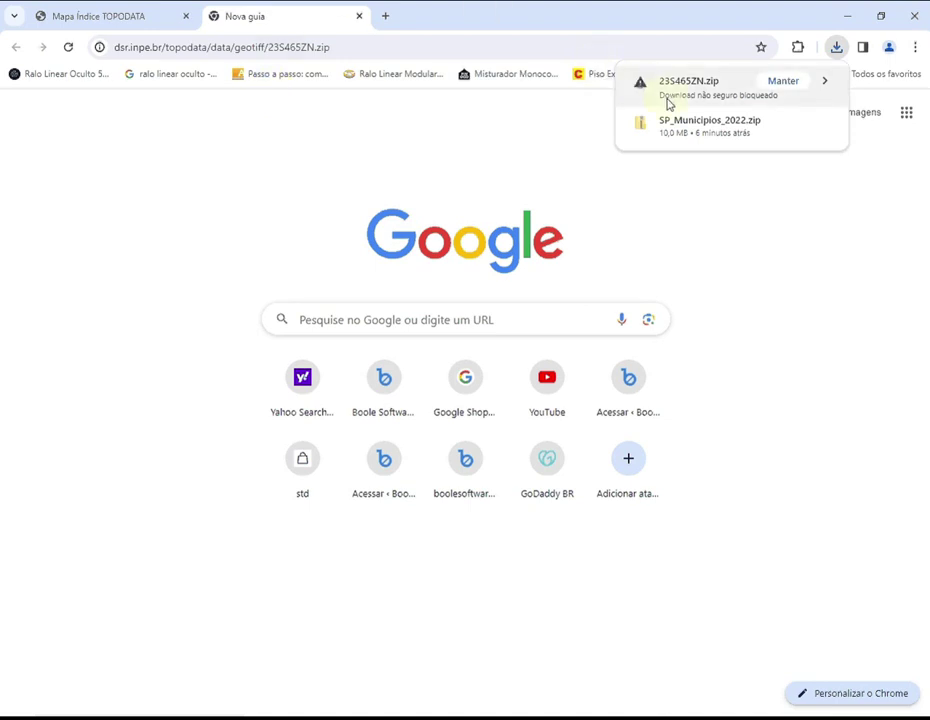
left_click(780, 82)
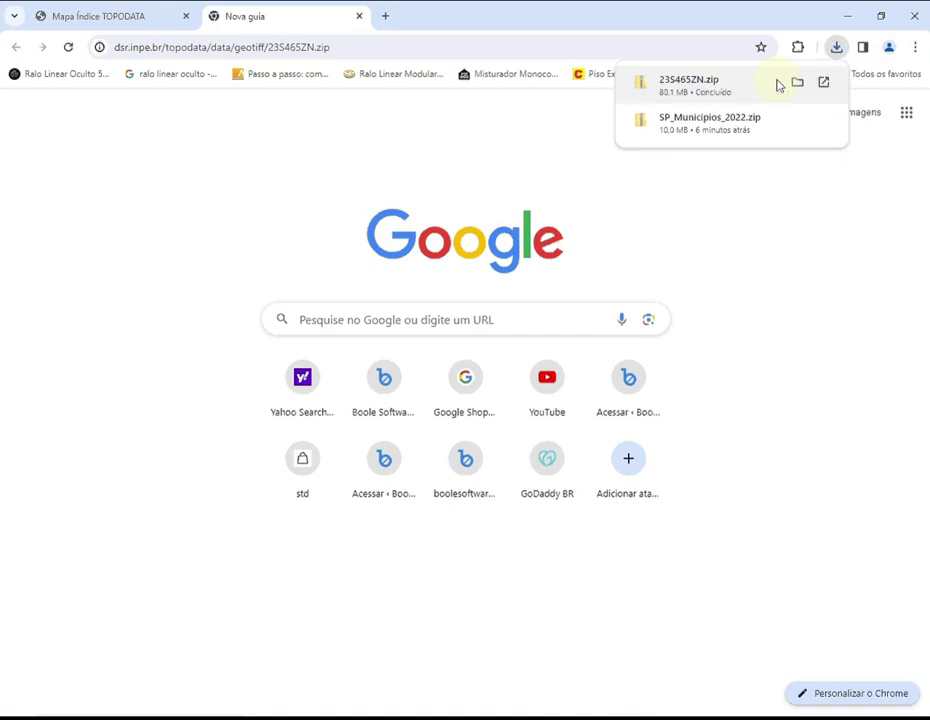
Step: Move 23S465ZN.zip from the Downloads folder to C:\QGIS\INPE
left_click(797, 82)
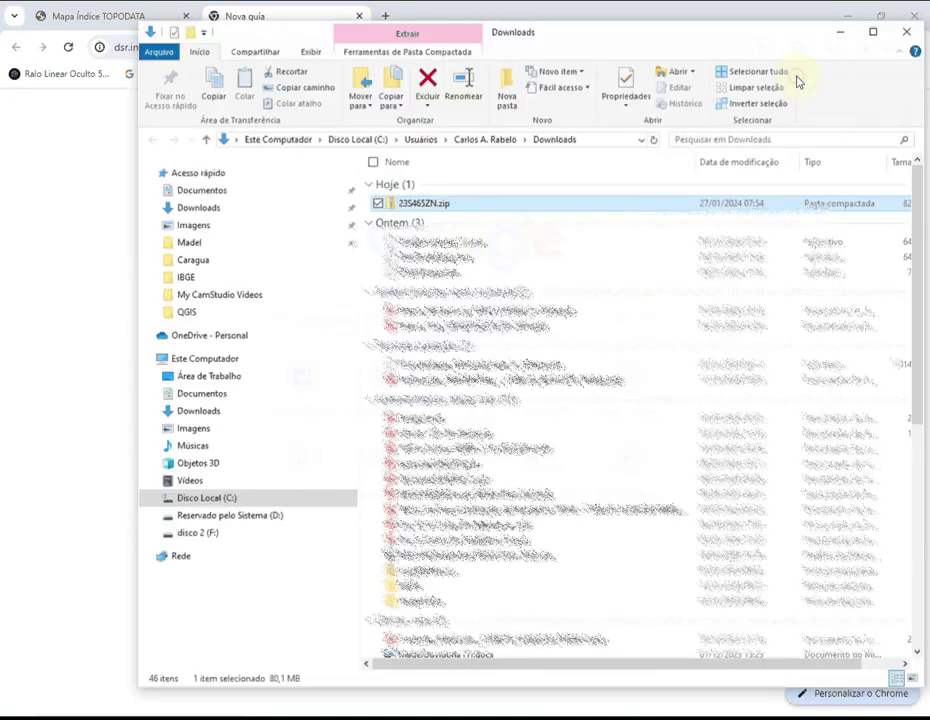
left_click_drag(428, 207, 418, 222)
left_click(185, 311)
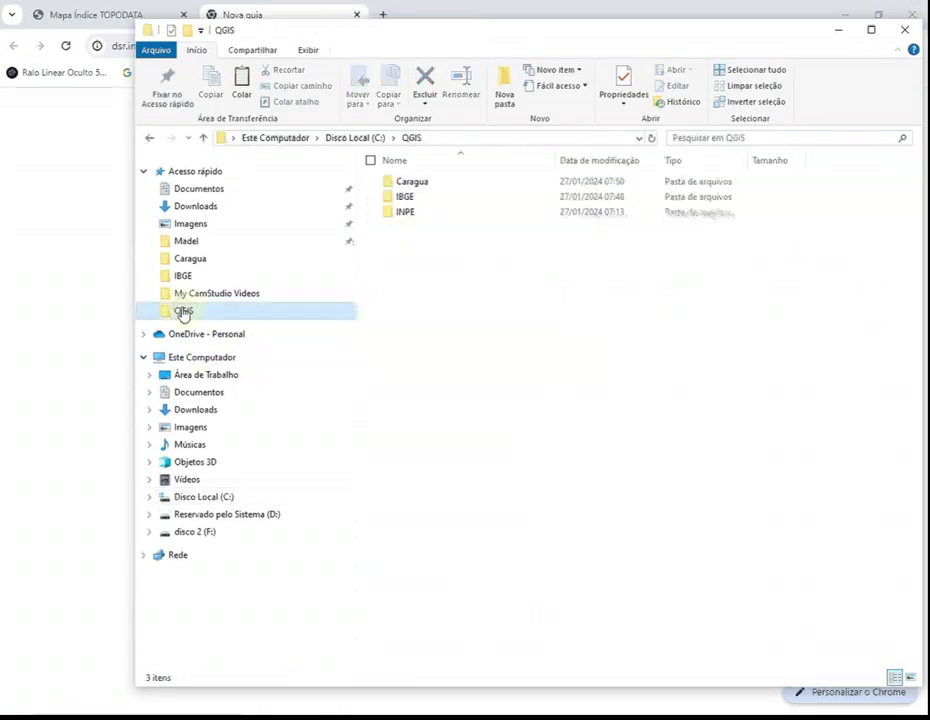
double_click(398, 217)
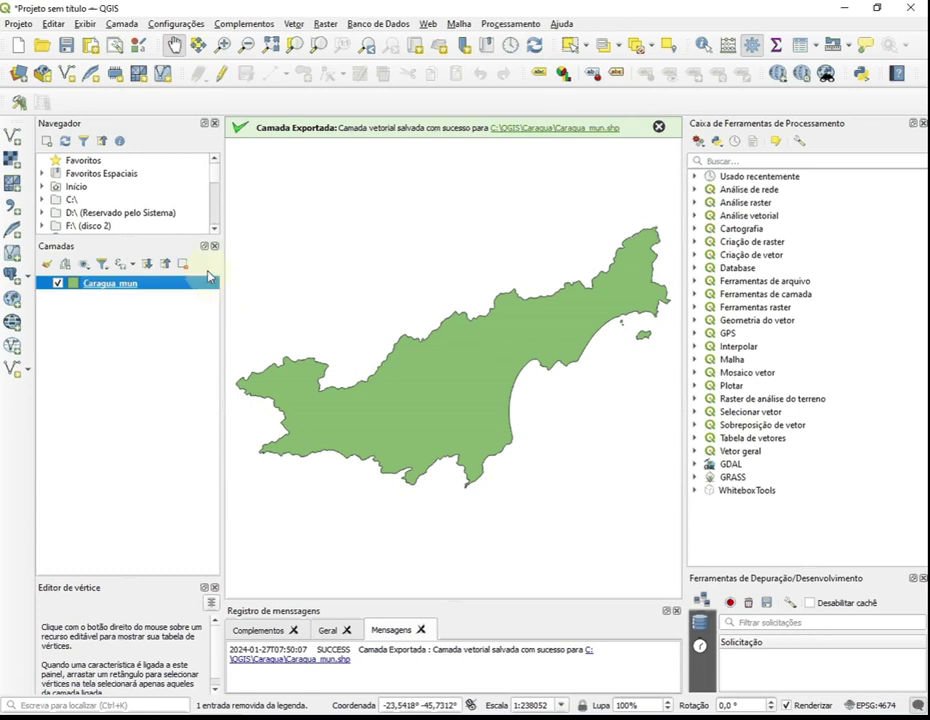
Step: In QGIS, add C:\QGIS\INPE\23S465ZN.zip to the project as a raster layer and close the data source manager
left_click(10, 163)
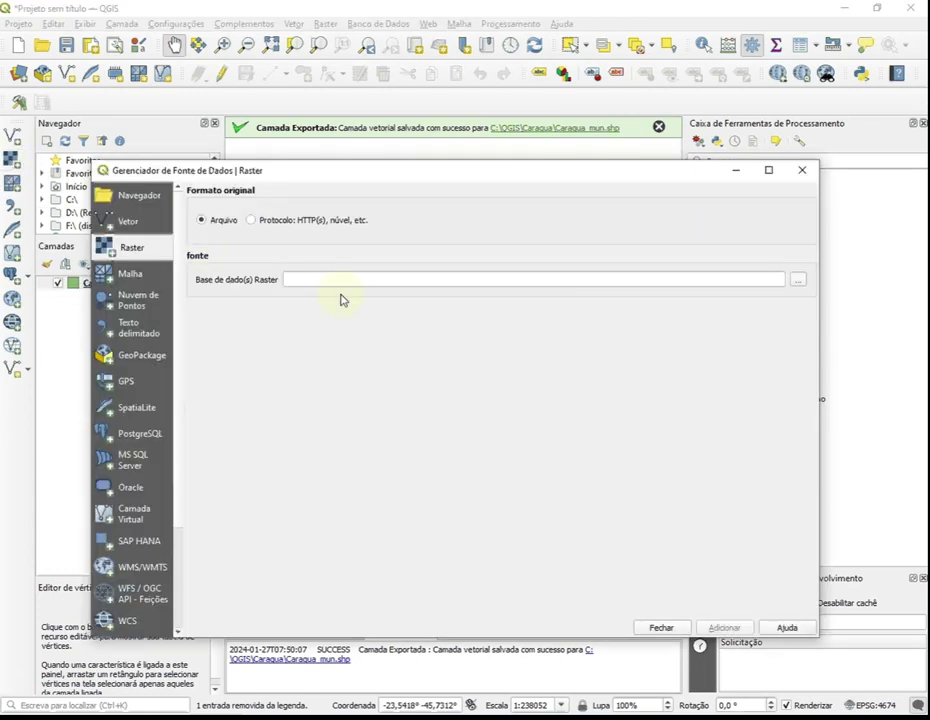
left_click(799, 282)
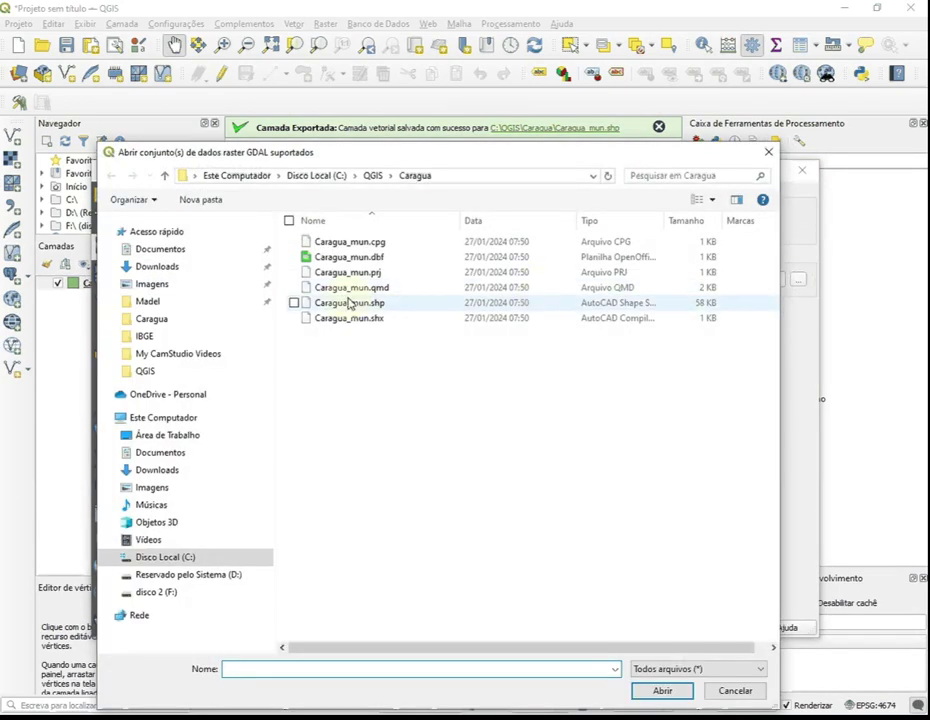
left_click(373, 174)
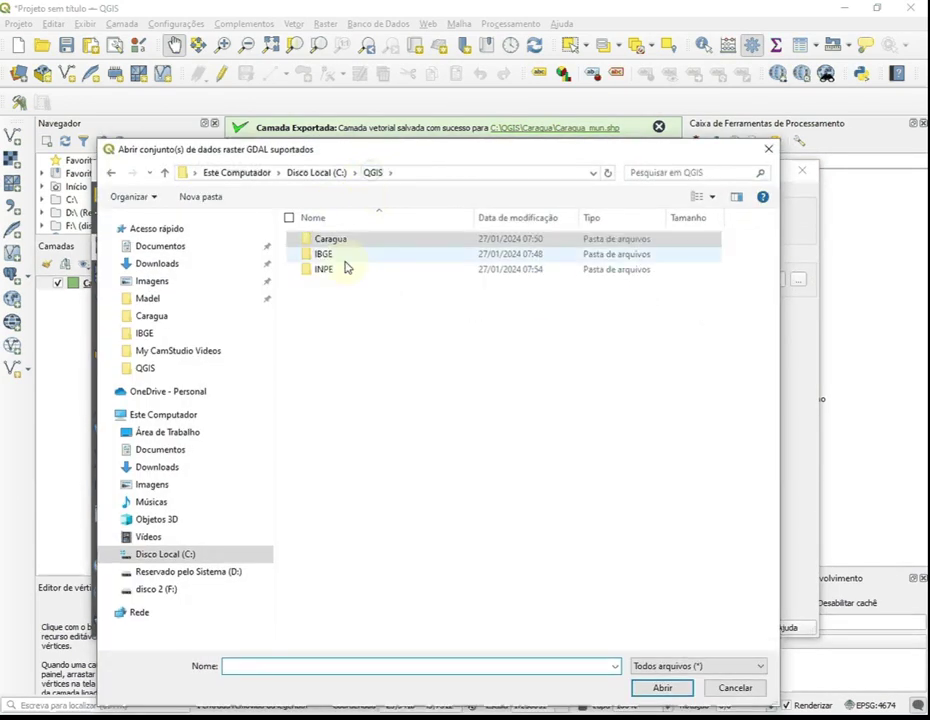
double_click(343, 272)
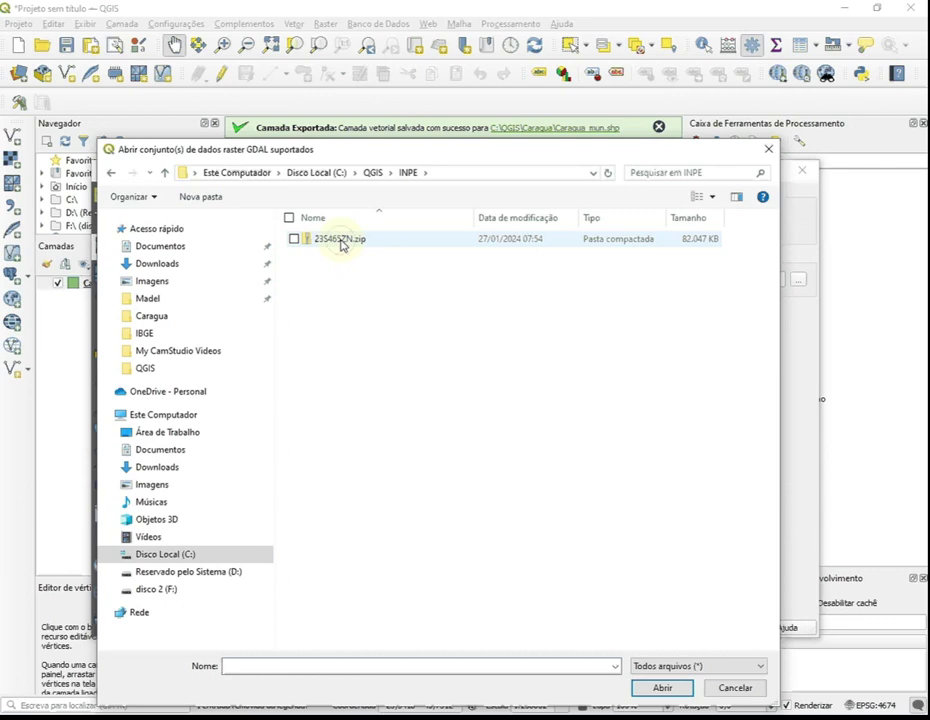
double_click(341, 241)
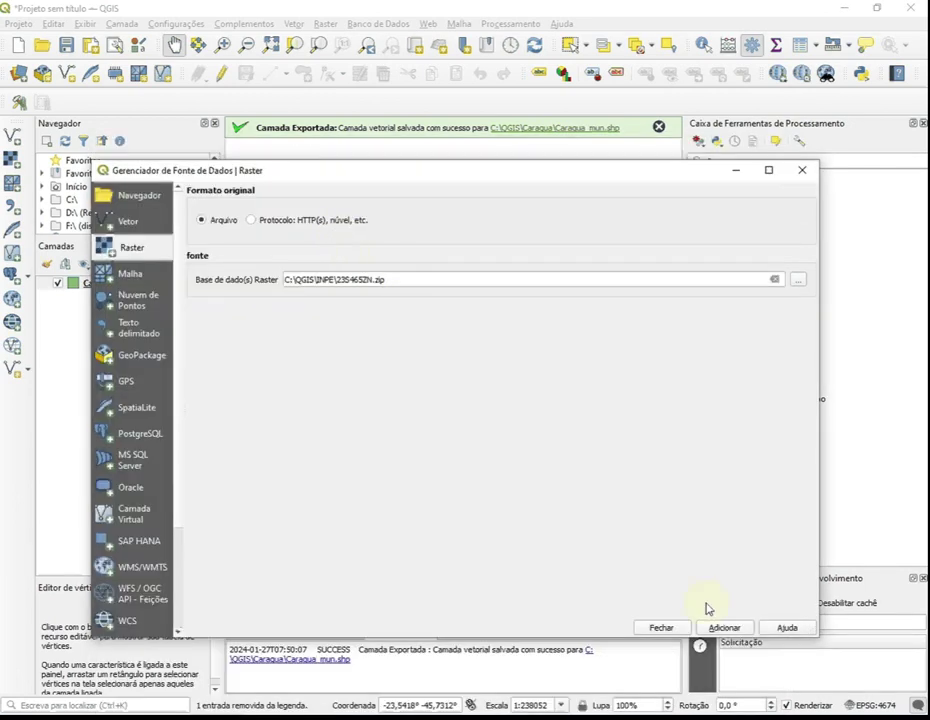
left_click(722, 628)
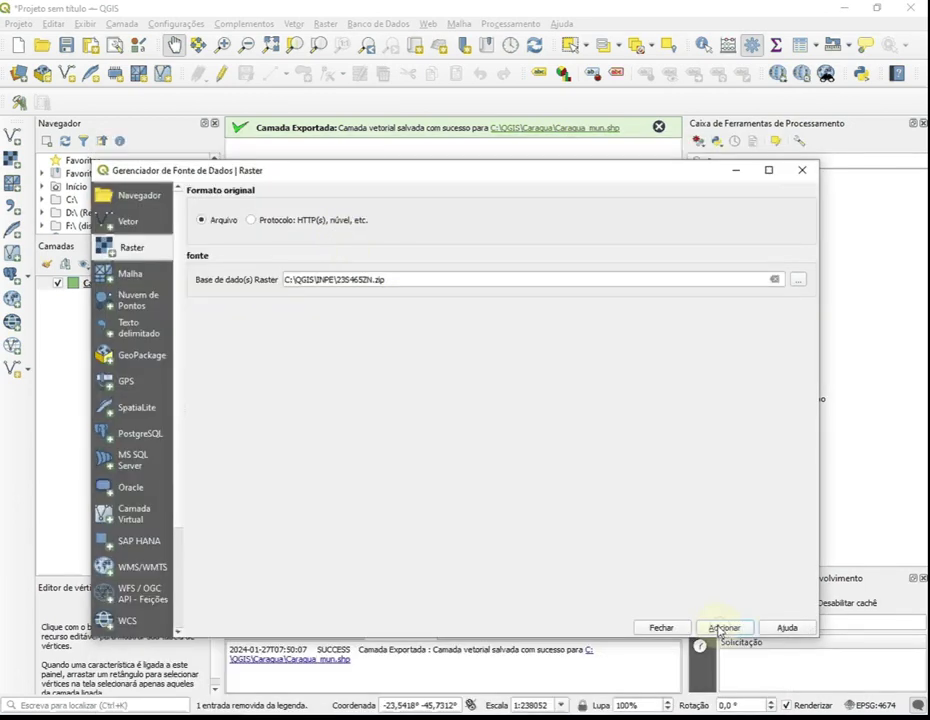
left_click(662, 628)
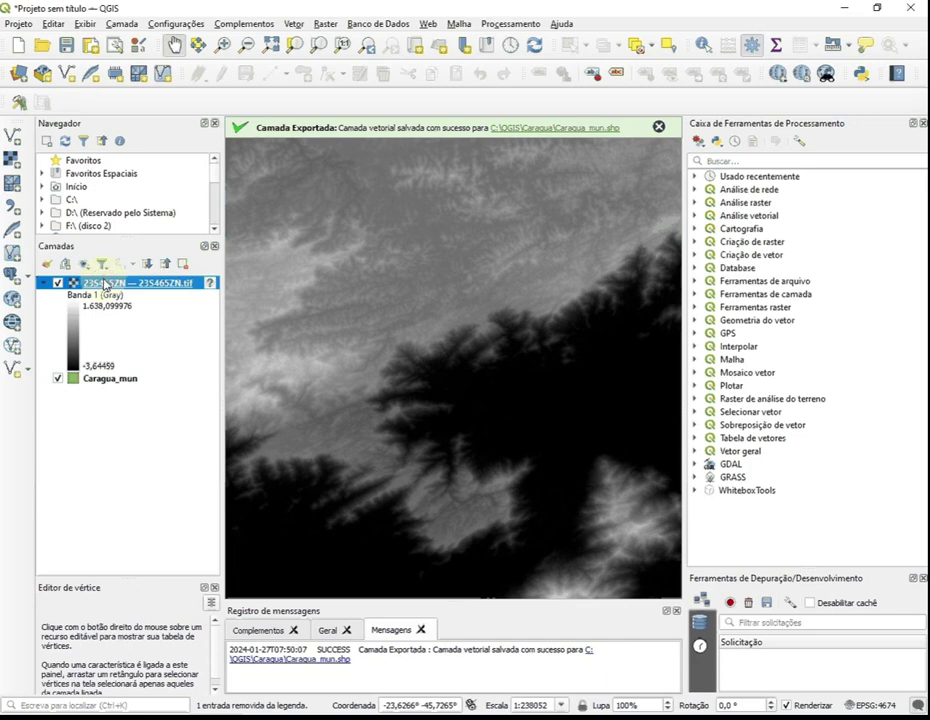
Step: Place the 23S465ZN raster below the Caragua_mun layer and fit the map view to the whole raster
left_click_drag(105, 285, 50, 405)
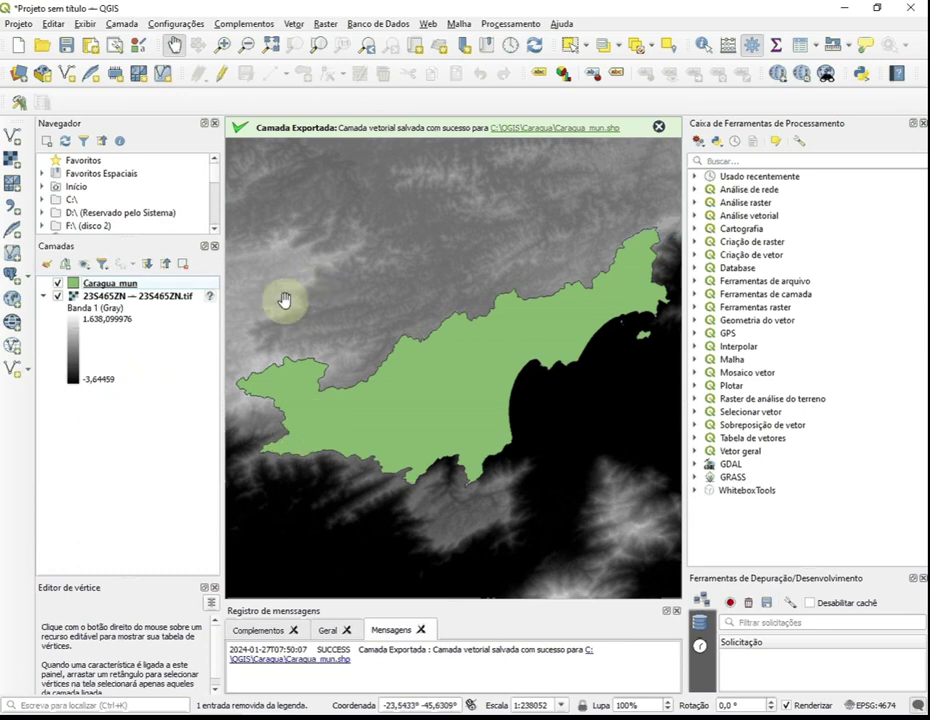
right_click(108, 284)
left_click(94, 300)
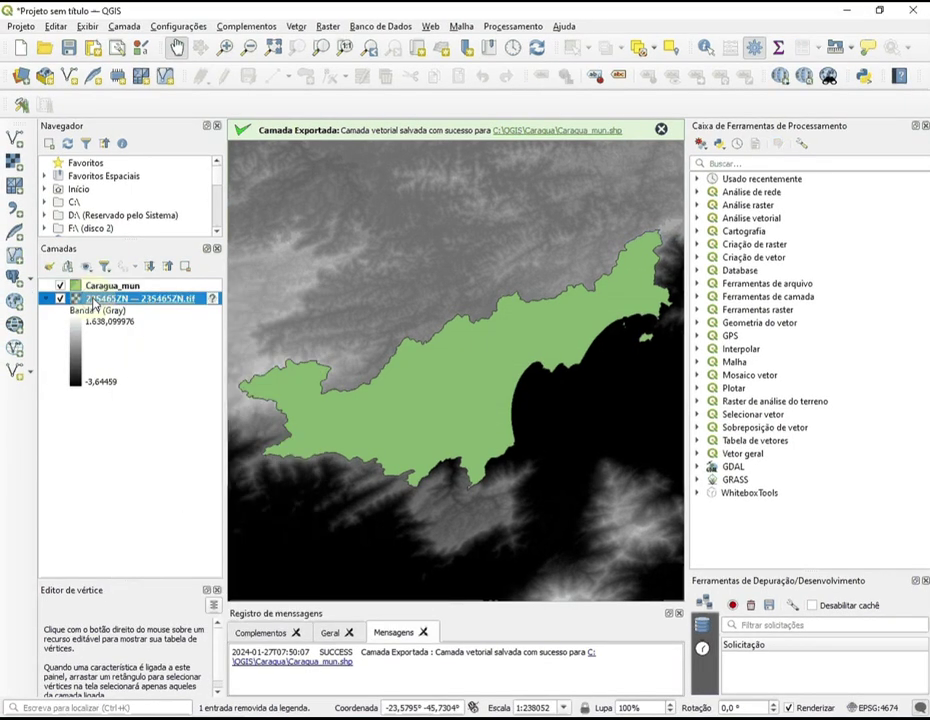
right_click(96, 297)
left_click(132, 306)
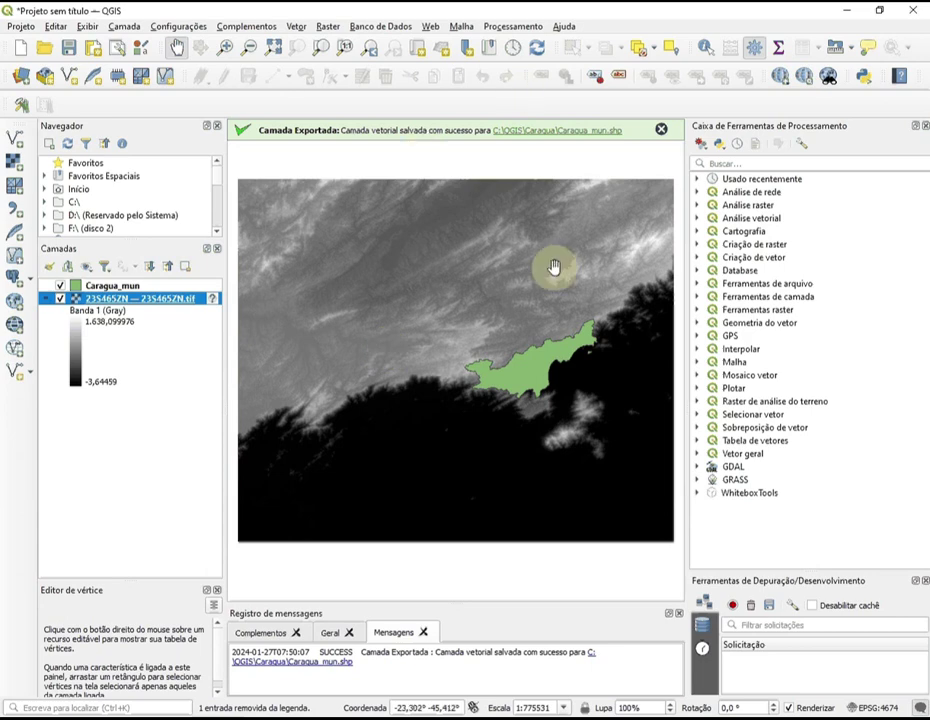
Step: Start clipping the 23S465ZN raster by extent, drawing the extent around Caragua_mun from about -45.73 to -45.26 longitude and -23.85 to -23.47 latitude
left_click(326, 26)
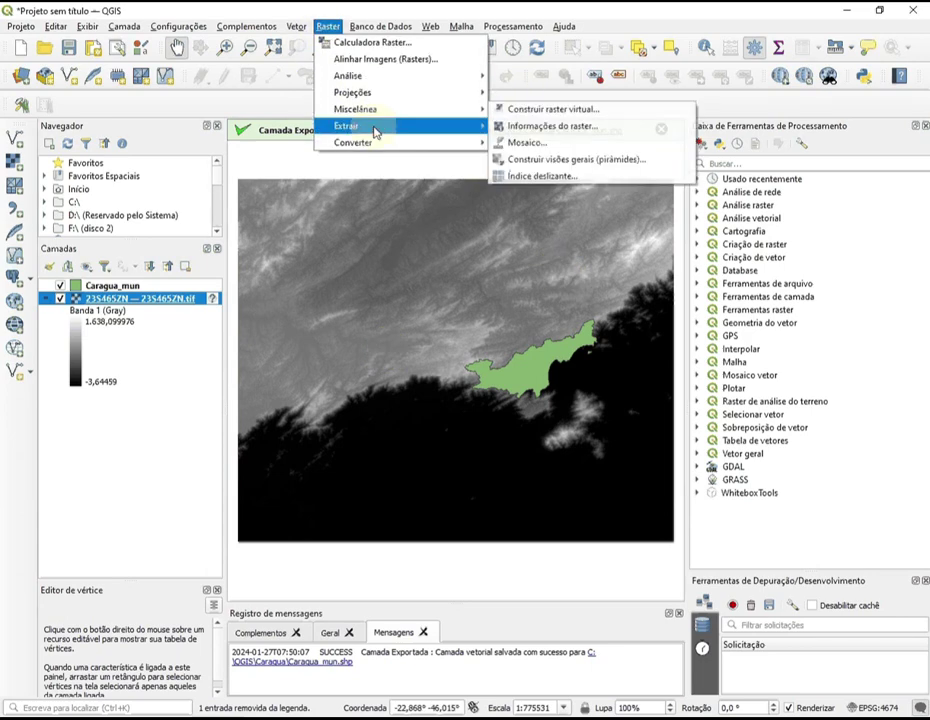
mouse_move(376, 126)
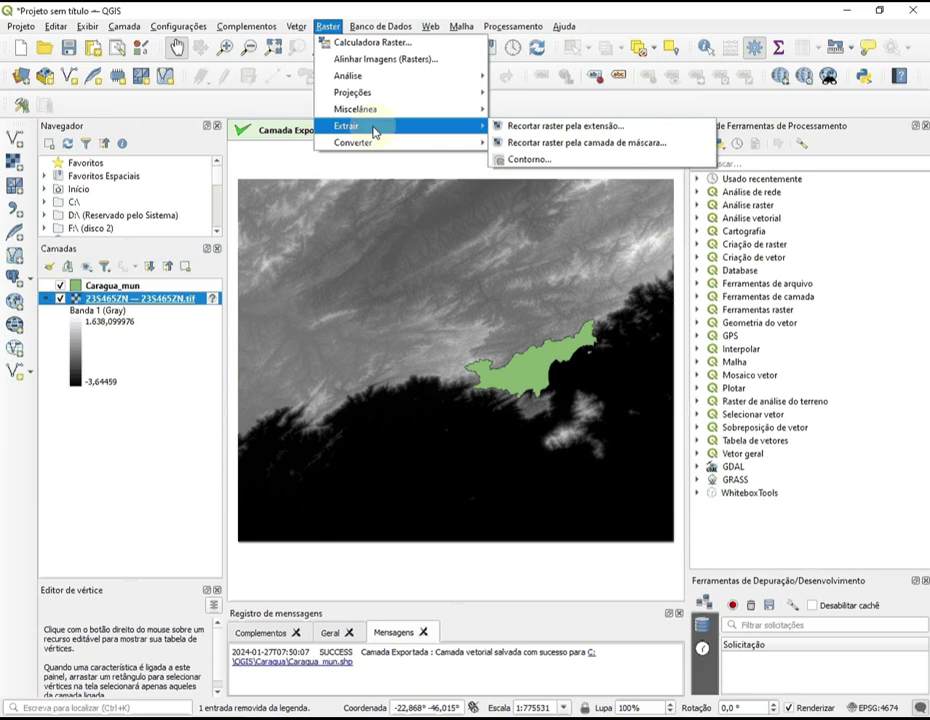
left_click(553, 127)
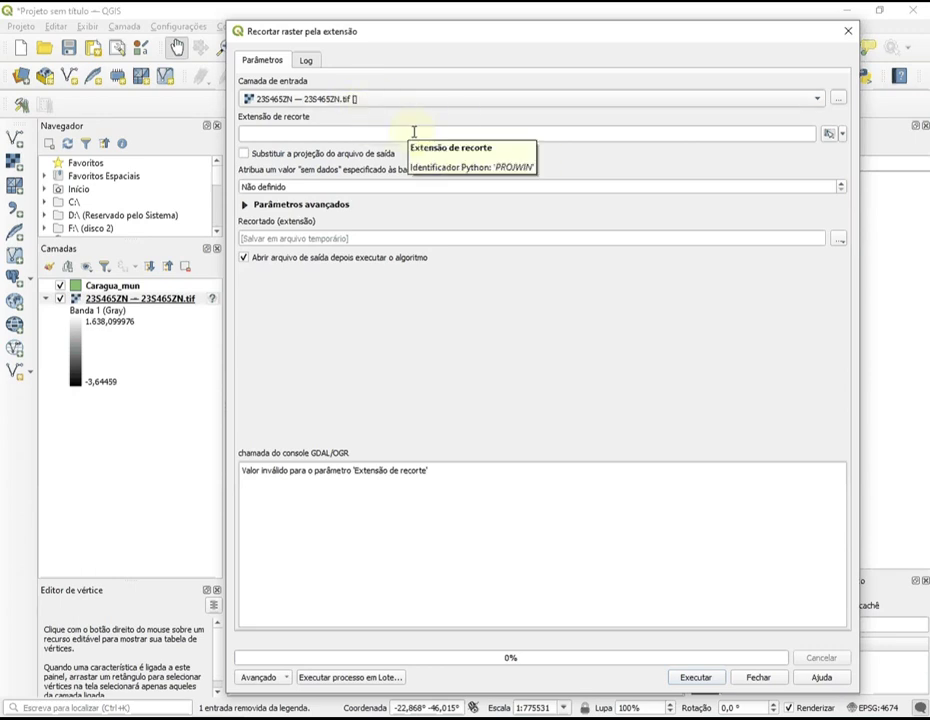
left_click(415, 132)
left_click(841, 137)
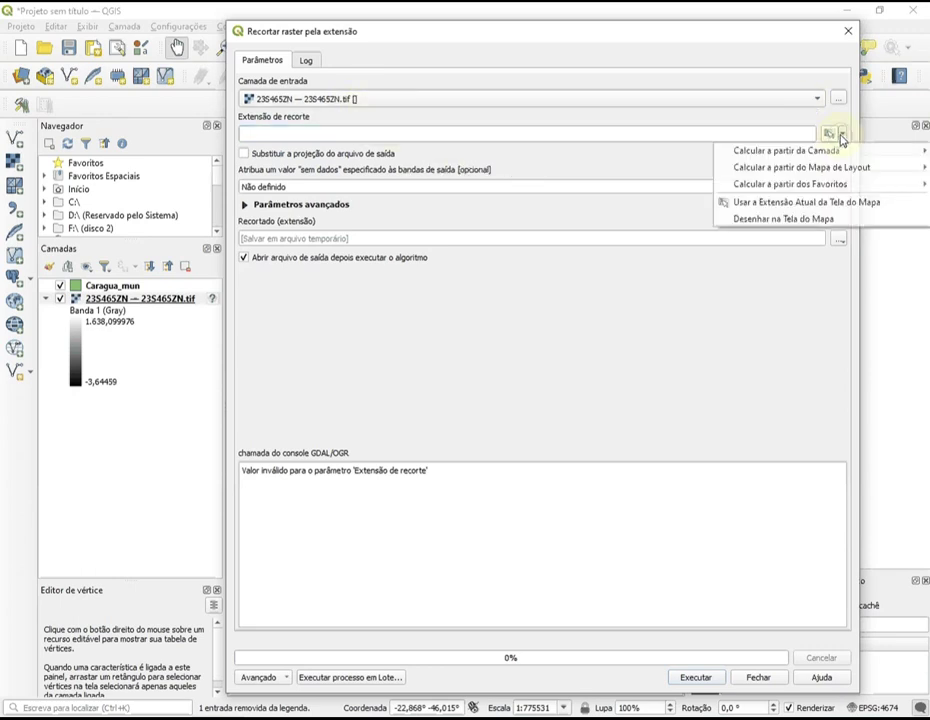
left_click(787, 221)
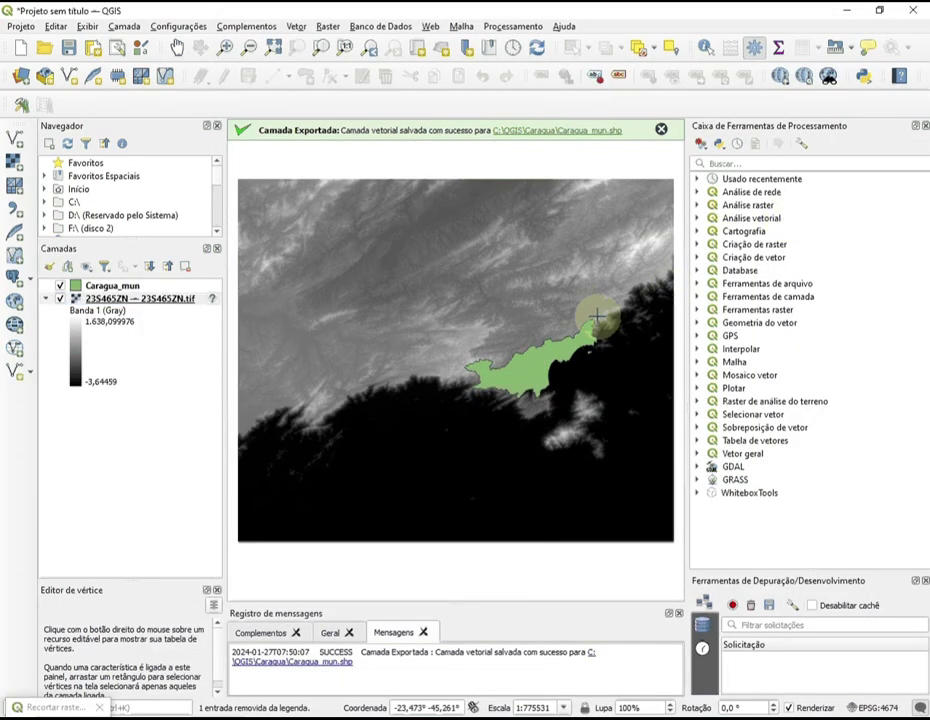
mouse_move(597, 317)
left_mouse_down()
mouse_move(604, 351)
mouse_move(542, 419)
mouse_move(462, 428)
left_mouse_up()
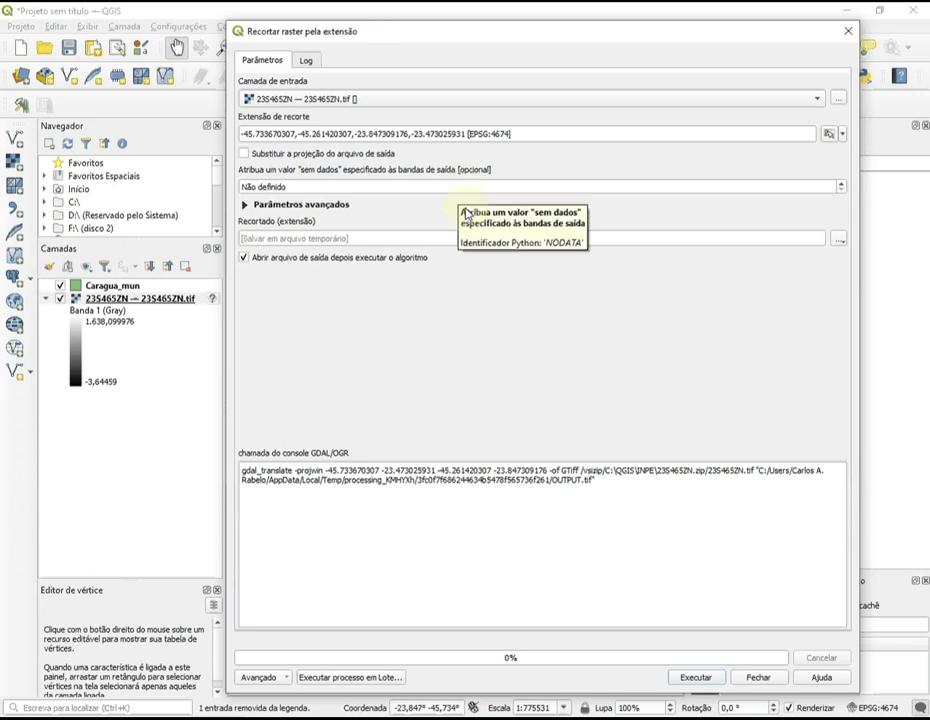
Step: Set the clip output to 23S465ZN_REC.tif in C:\QGIS\Caragua, run the clipping and close the tool
left_click(838, 240)
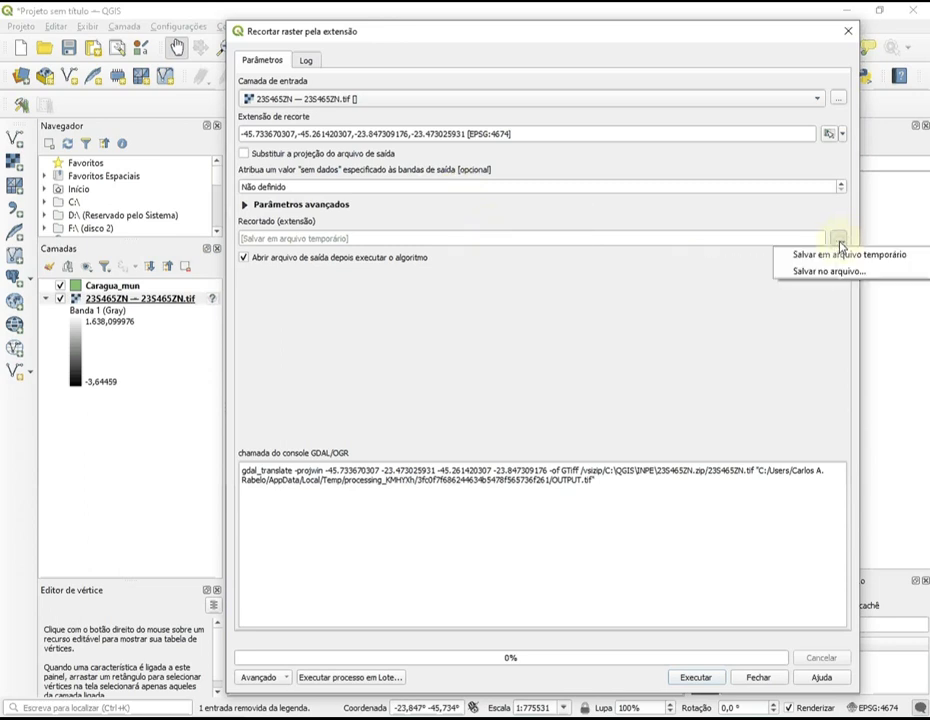
left_click(818, 272)
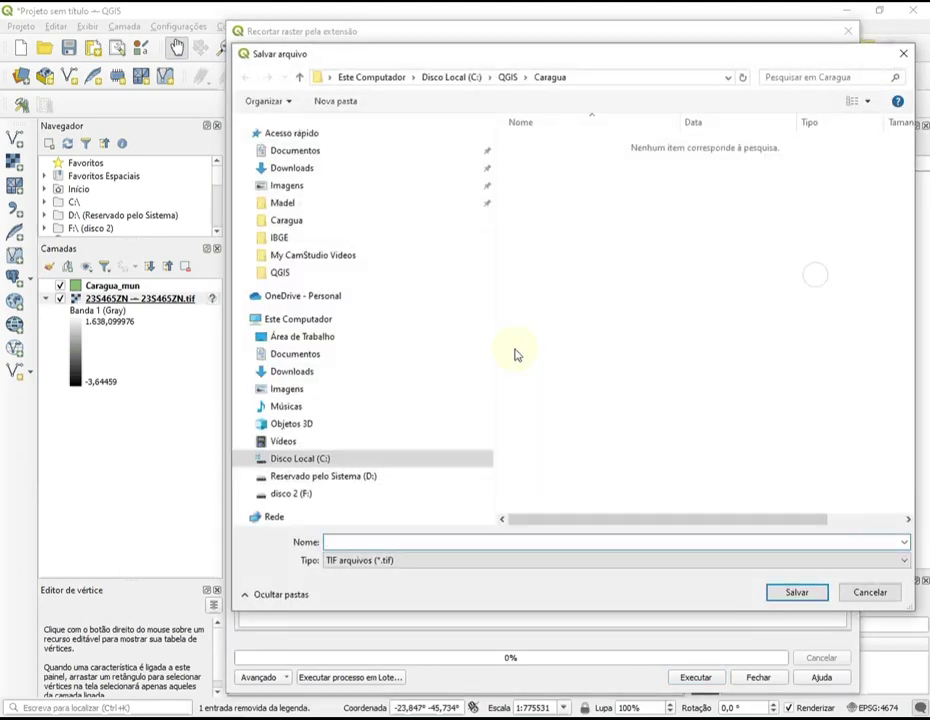
type("23S465")
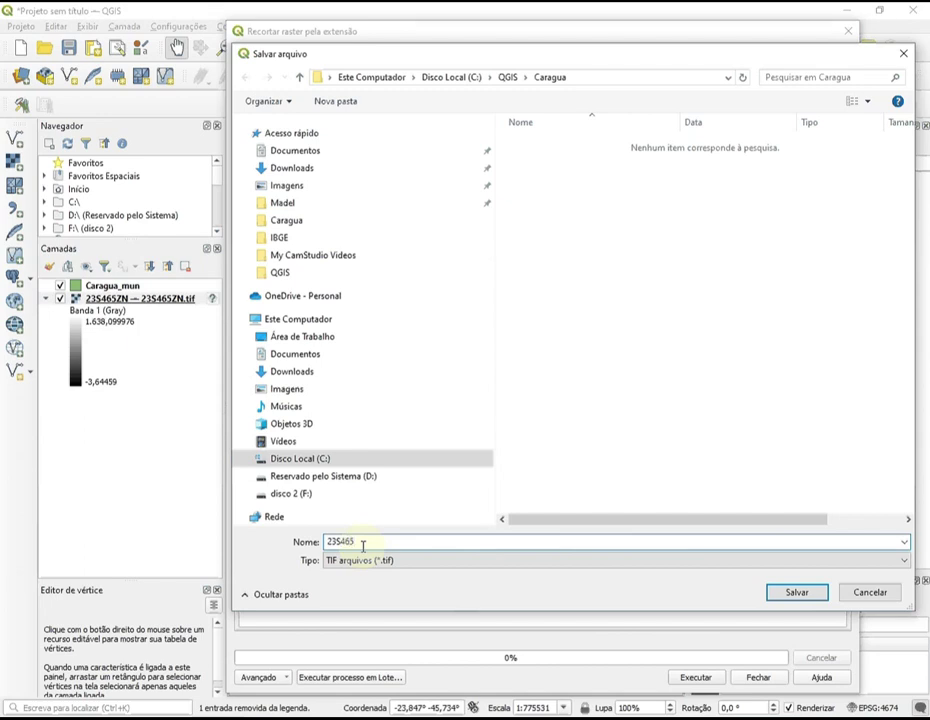
type("ZN_REC")
left_click(795, 592)
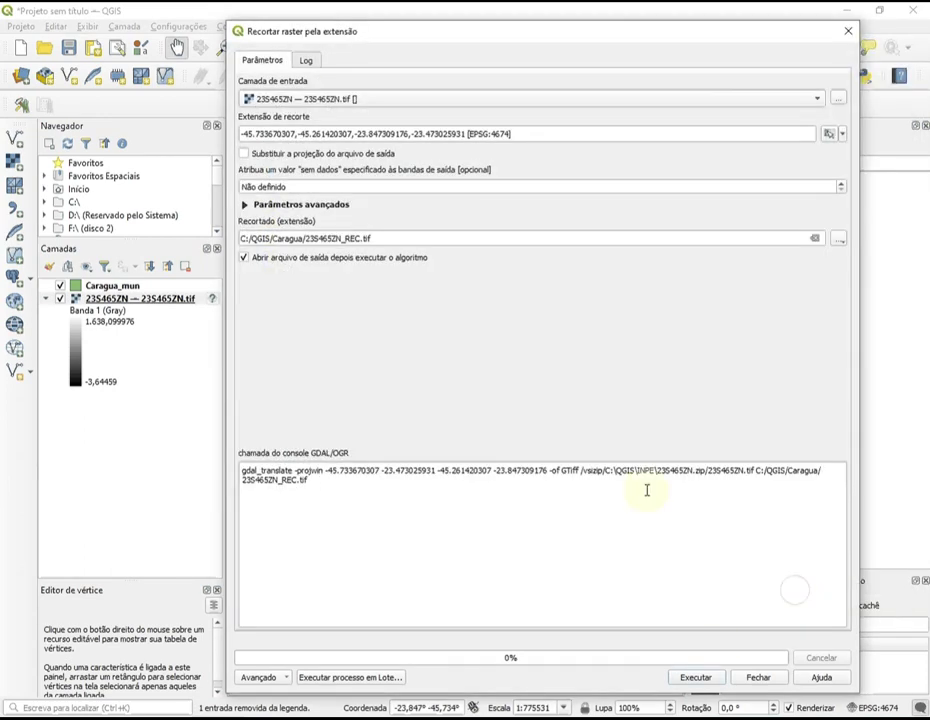
left_click(700, 678)
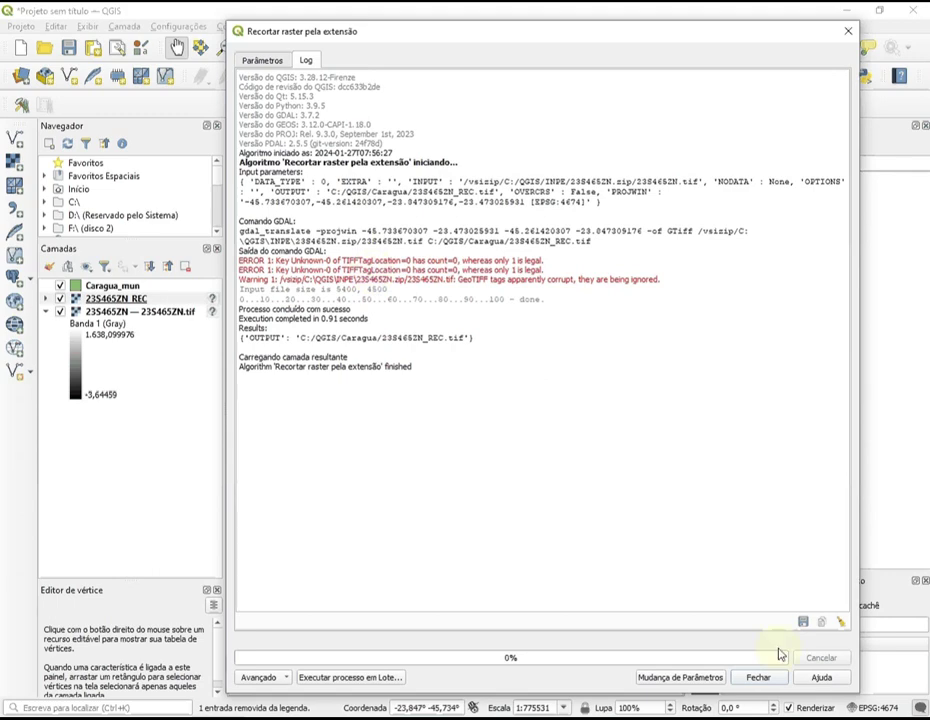
left_click(762, 678)
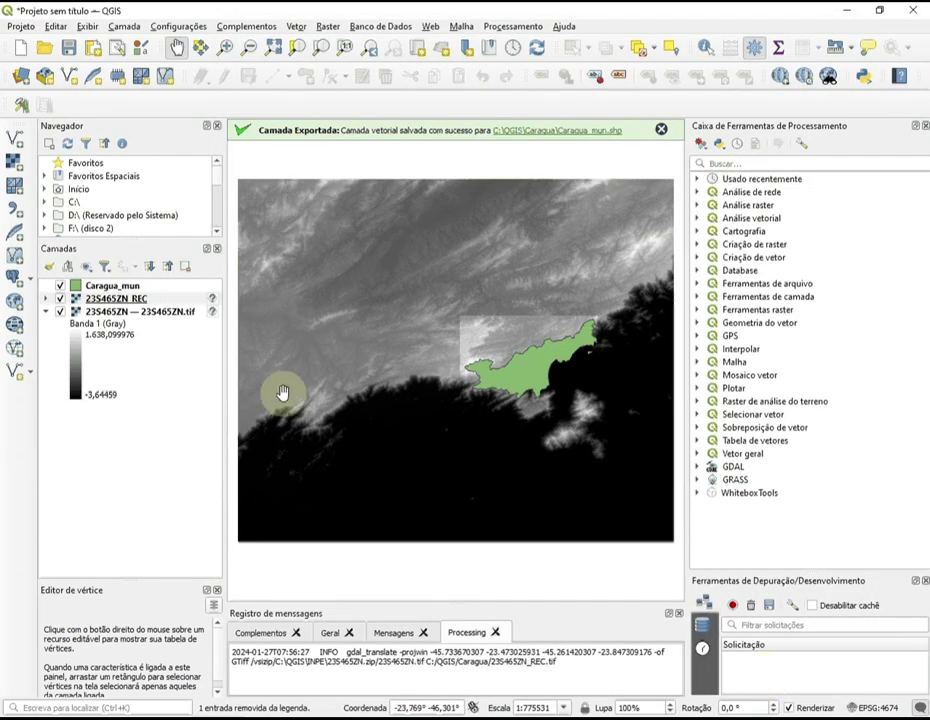
Step: Remove the original 23S465ZN raster layer from the project and fit the map view to 23S465ZN_REC
left_click(150, 313)
right_click(150, 313)
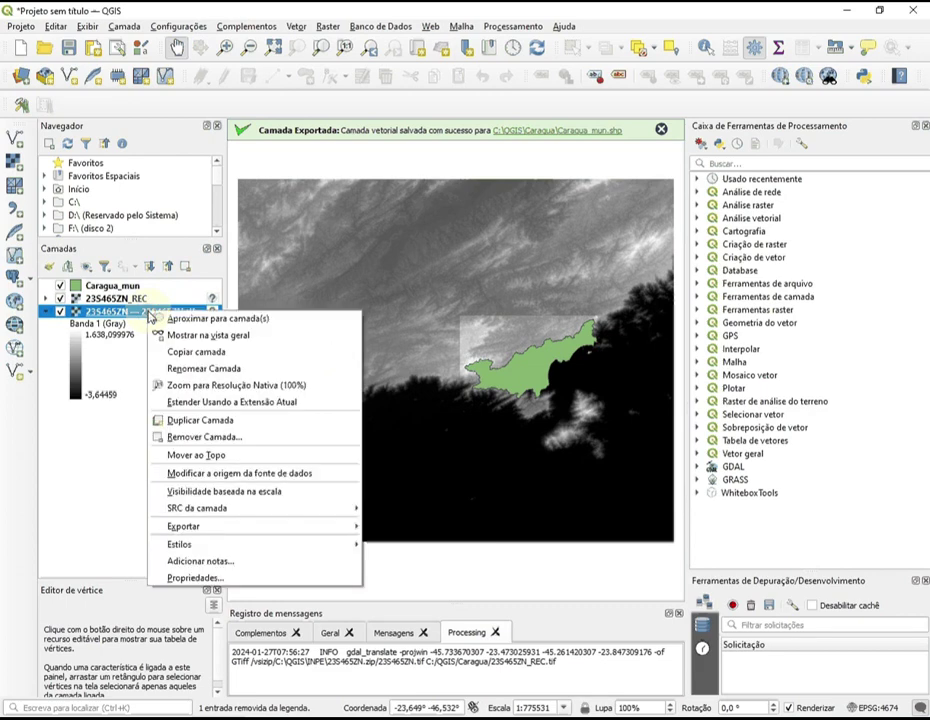
left_click(203, 437)
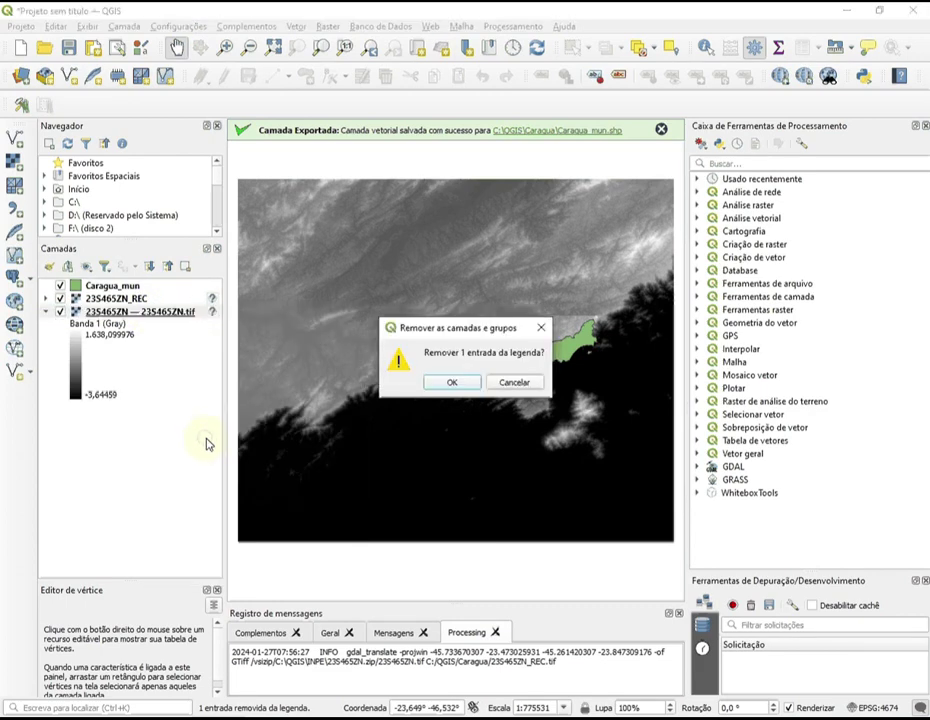
left_click(449, 382)
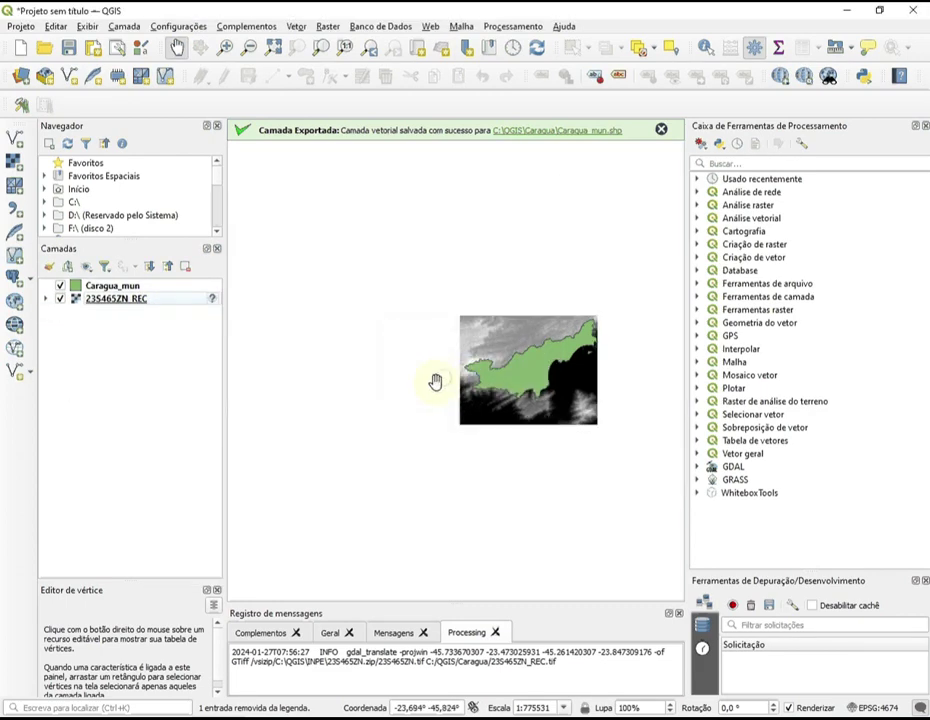
right_click(134, 302)
left_click(158, 308)
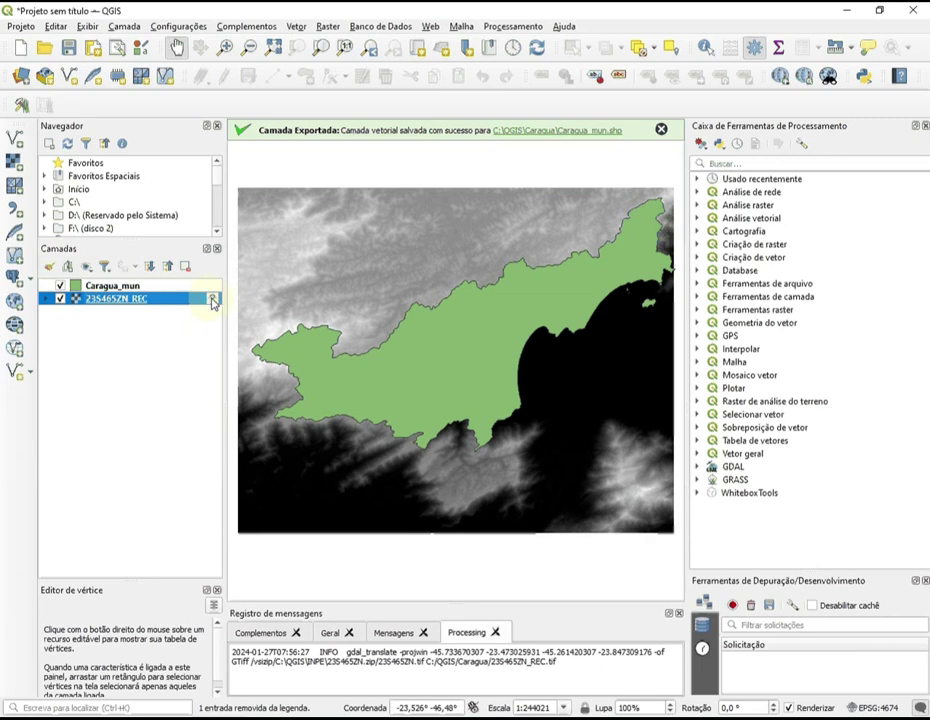
Step: Assign the WGS 84 (EPSG:4326) coordinate reference system to the 23S465ZN_REC layer
mouse_move(212, 303)
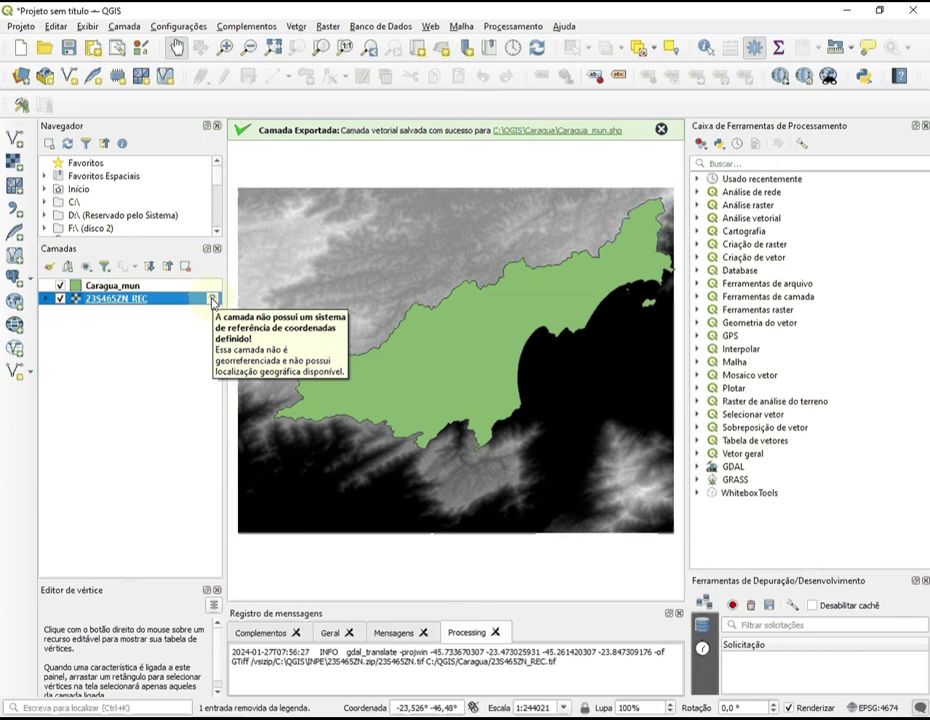
left_click(212, 302)
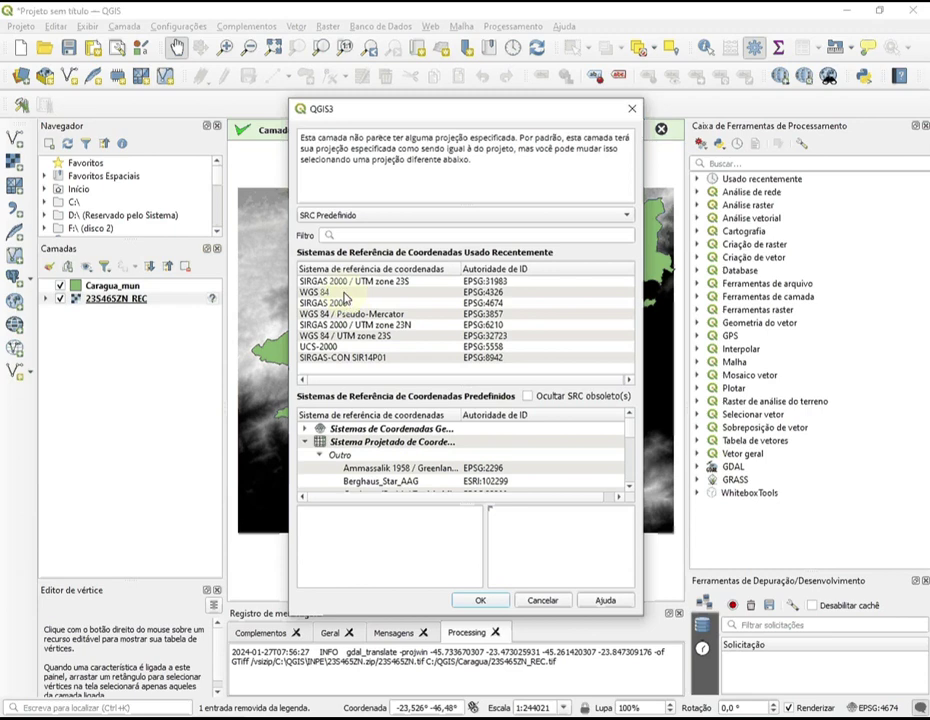
left_click(346, 293)
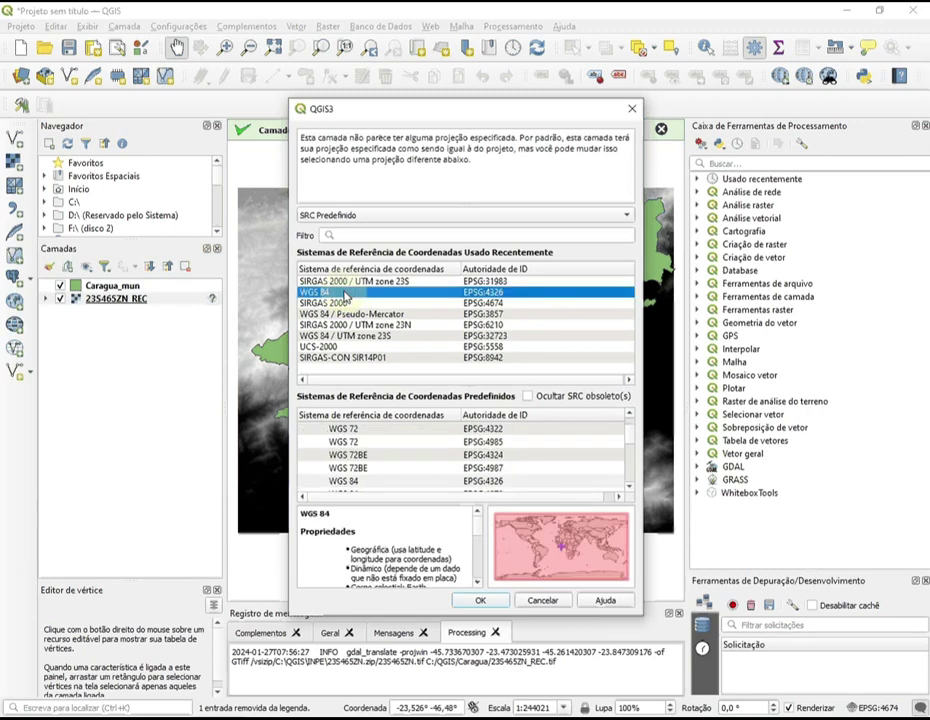
left_click(481, 601)
left_click(481, 601)
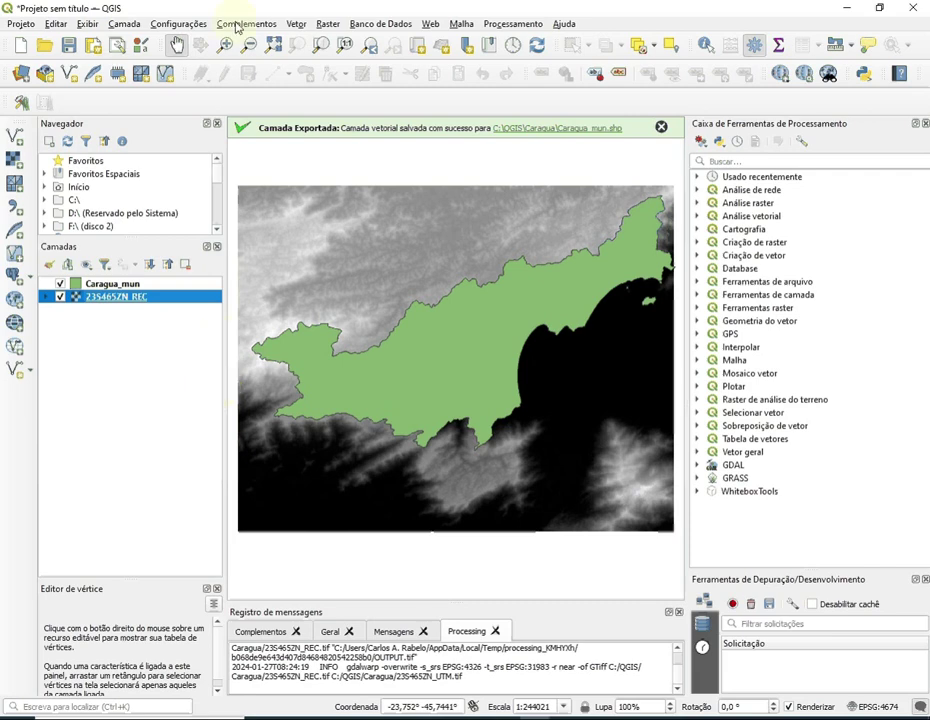
Step: Set up a raster reprojection of 23S465ZN_REC from EPSG:4326 - WGS 84 to EPSG:31983 - SIRGAS 2000 / UTM zone 23S
left_click(330, 28)
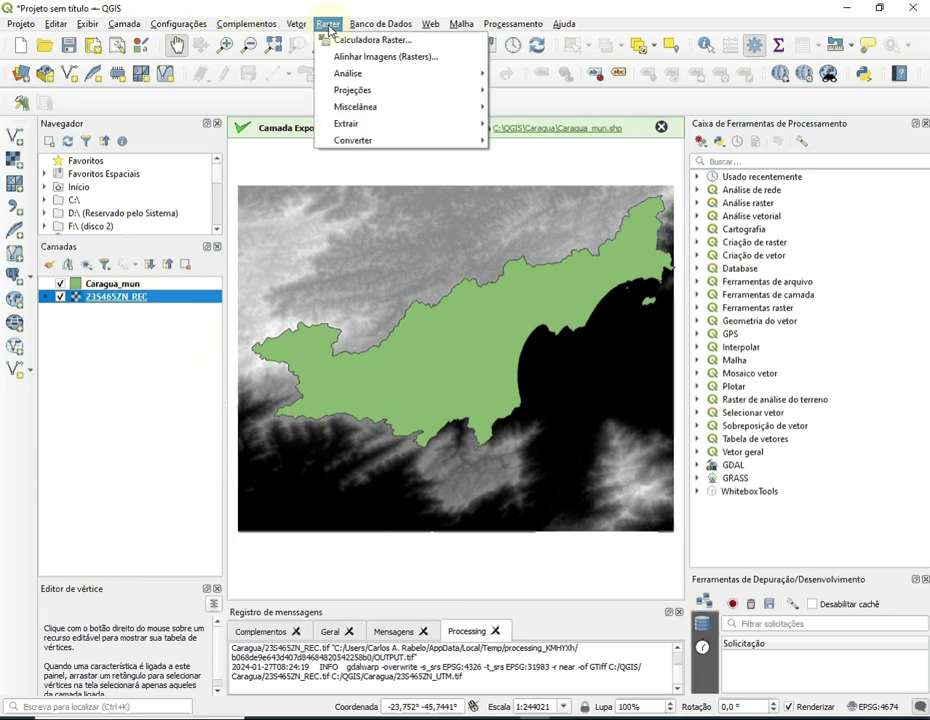
mouse_move(362, 96)
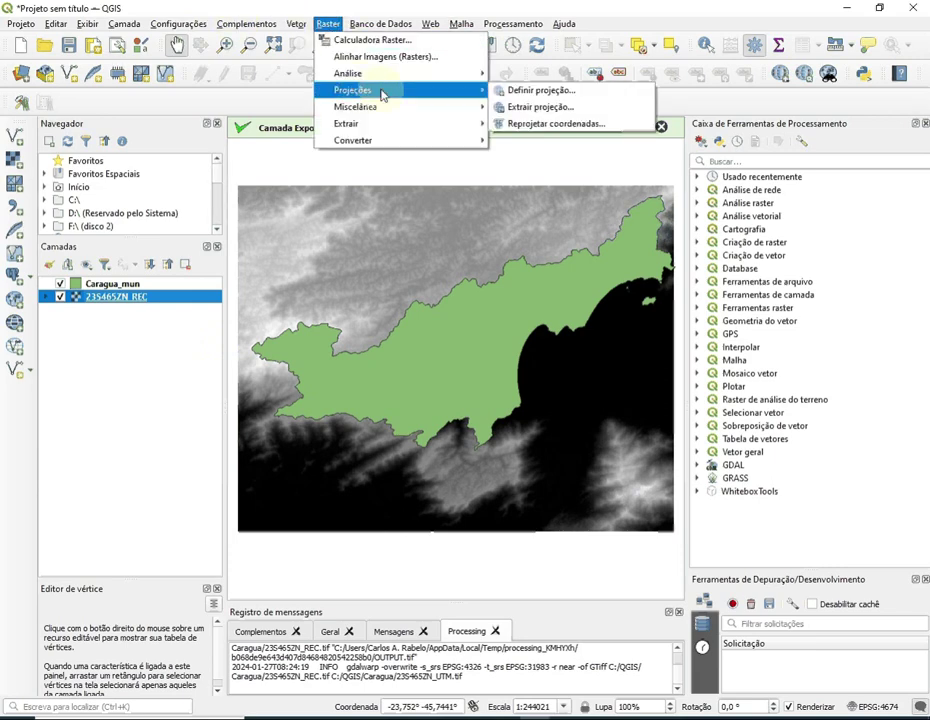
left_click(527, 126)
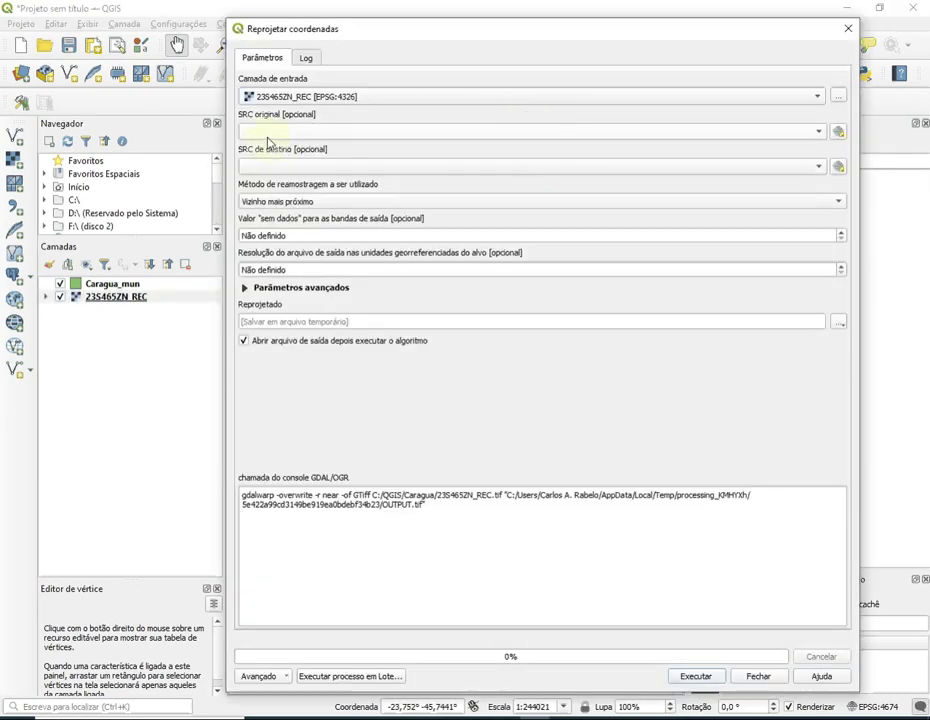
left_click(818, 132)
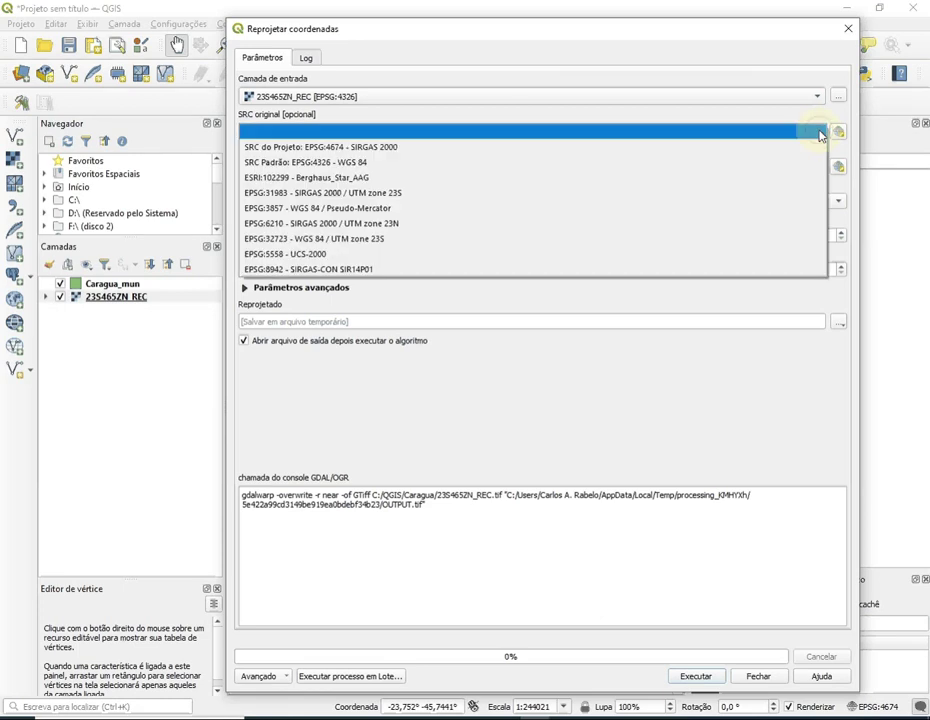
left_click(747, 162)
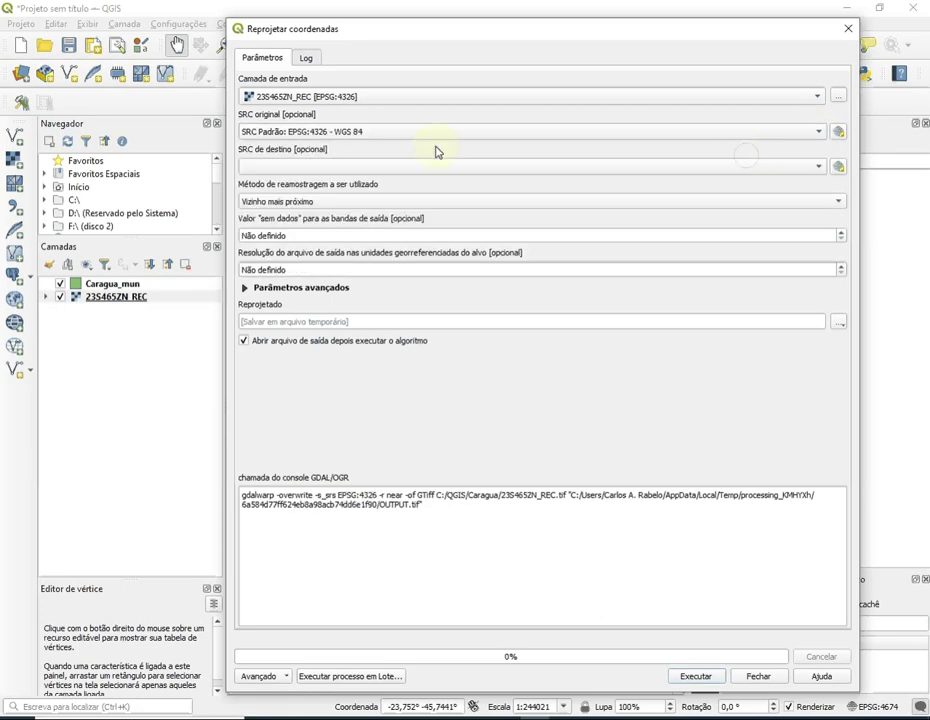
left_click(415, 166)
left_click(300, 185)
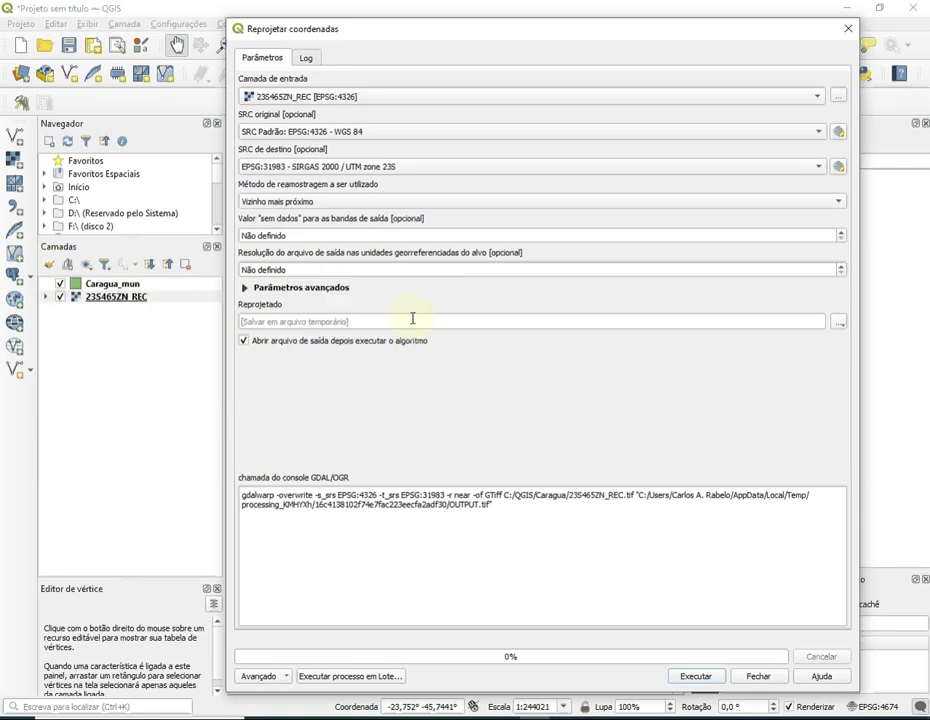
Step: Set the reprojection output to 23S465ZN_UTM.tif in C:\QGIS\Caragua, run the reprojection and close the tool
left_click(838, 325)
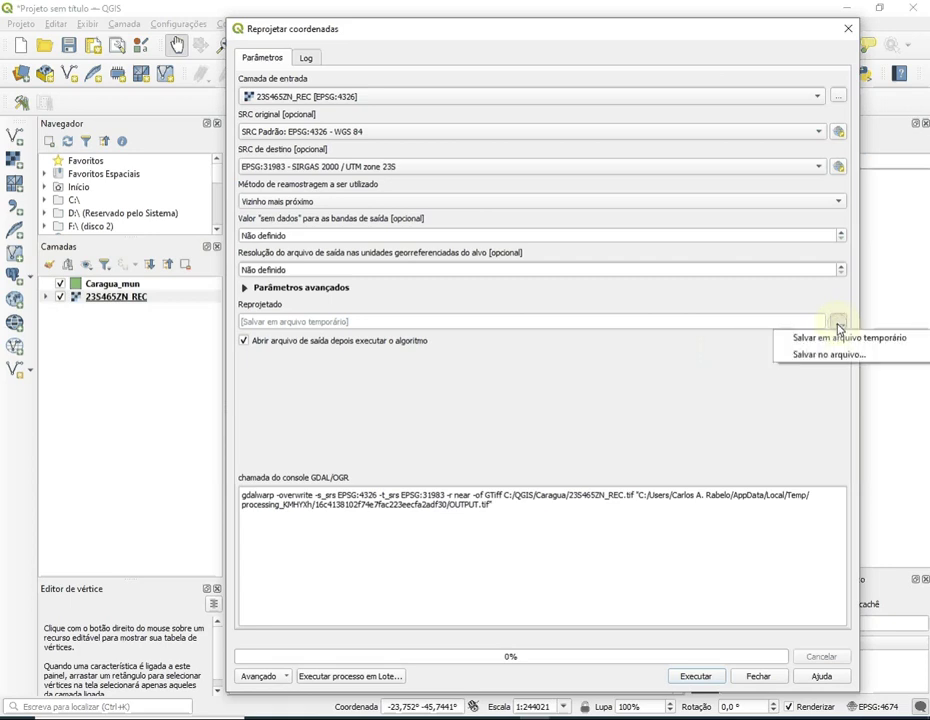
left_click(840, 356)
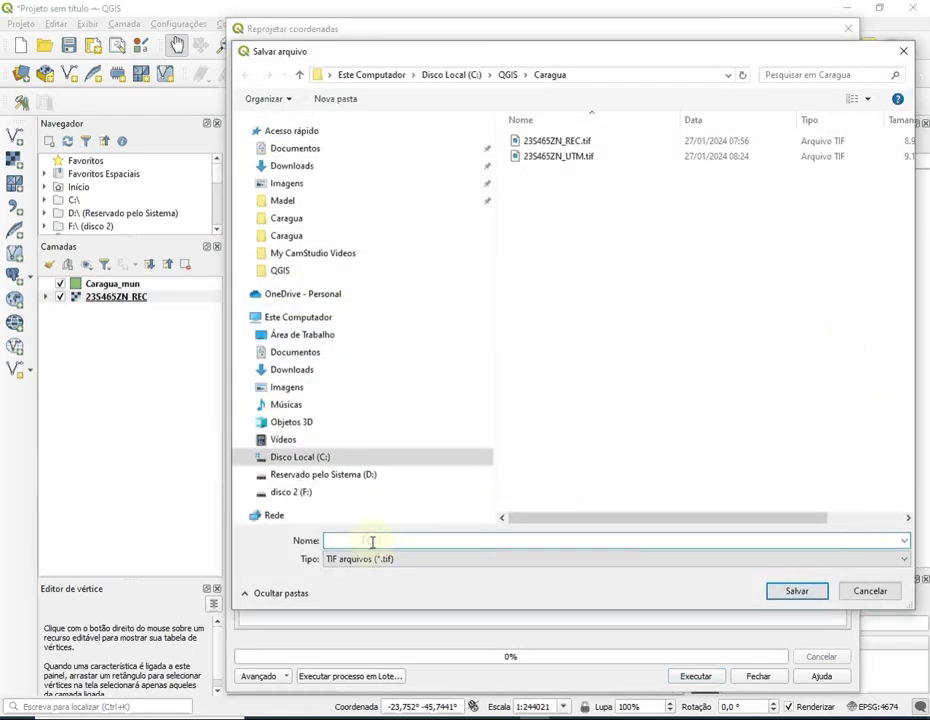
type("23S")
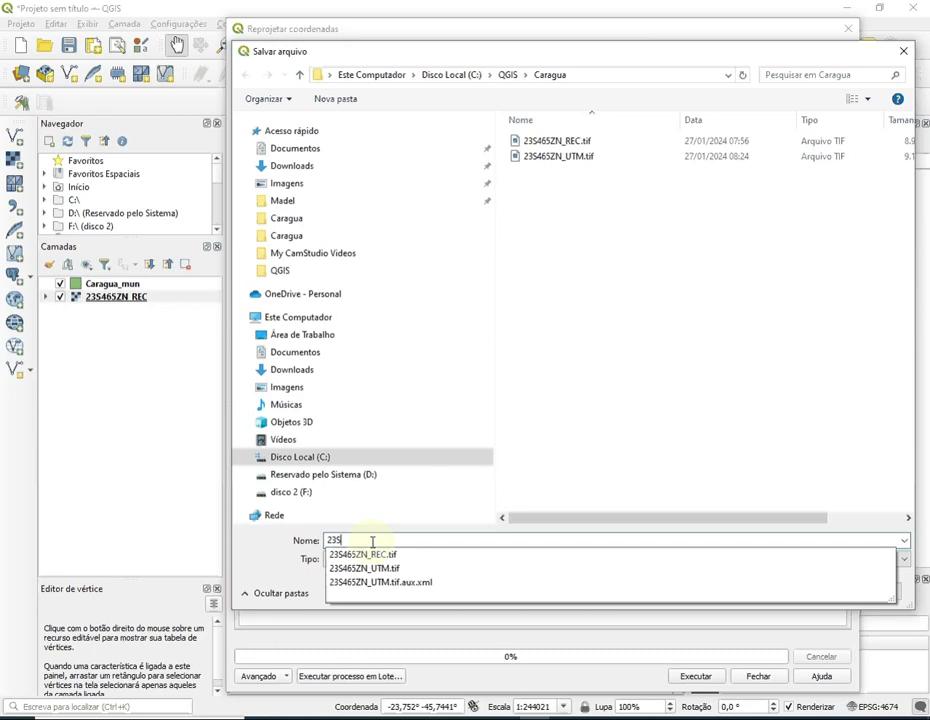
type("465ZN_UTM")
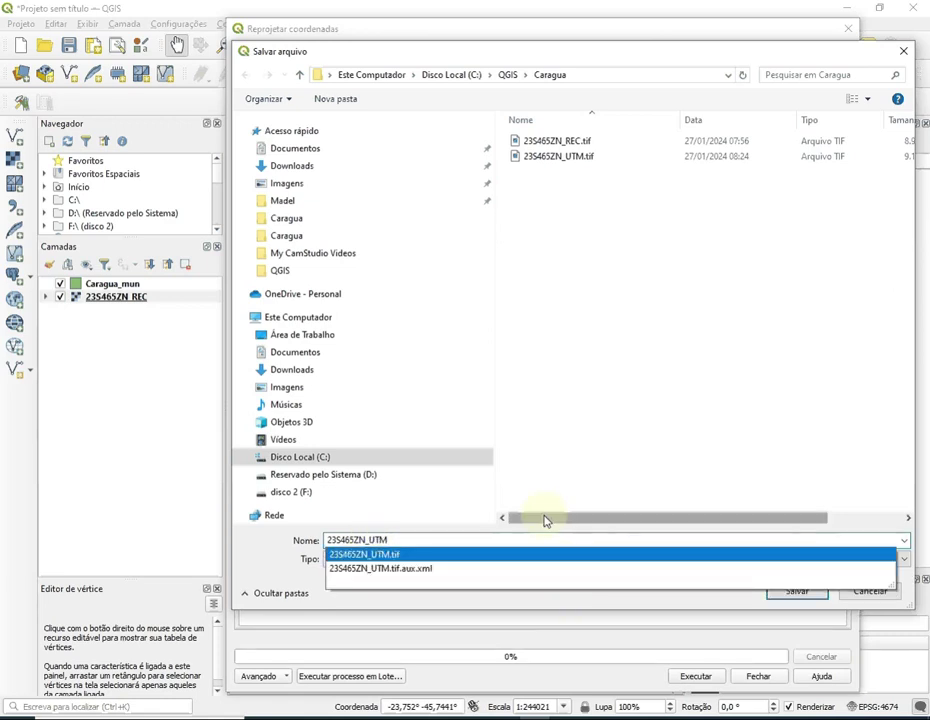
key("Return")
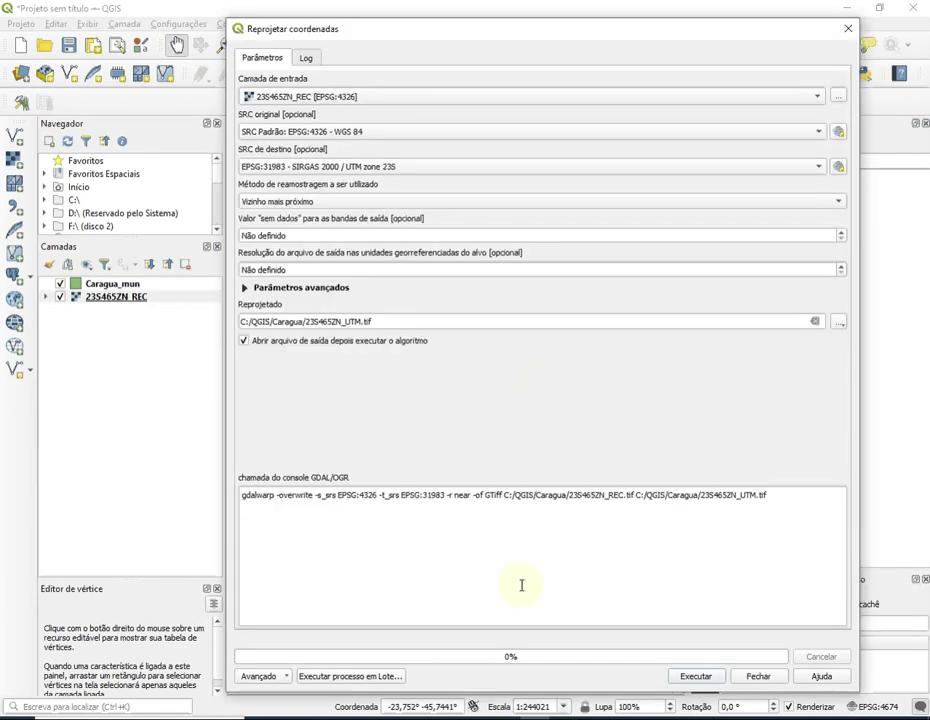
left_click(694, 678)
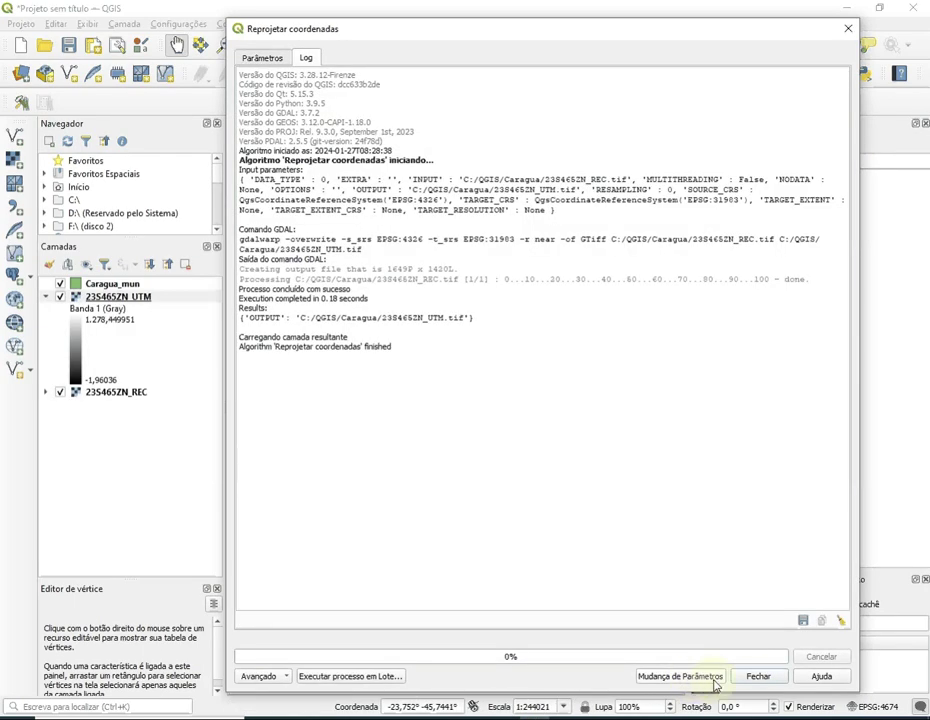
left_click(758, 677)
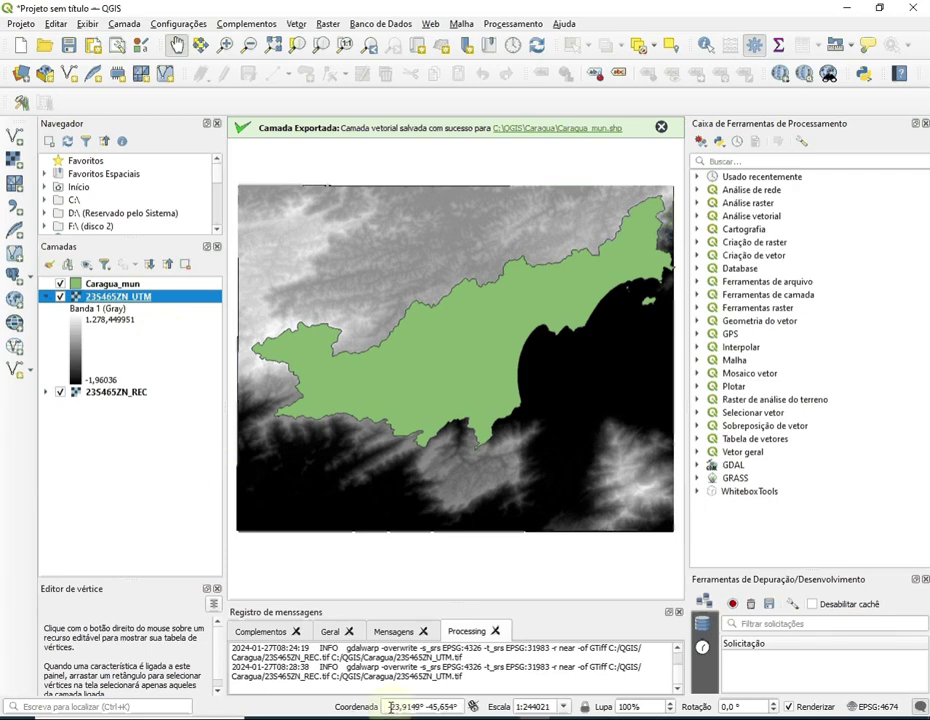
Step: Set the project coordinate reference system from the 23S465ZN_UTM layer, EPSG:31983 - SIRGAS 2000 / UTM zone 23S
left_click_drag(390, 706, 458, 706)
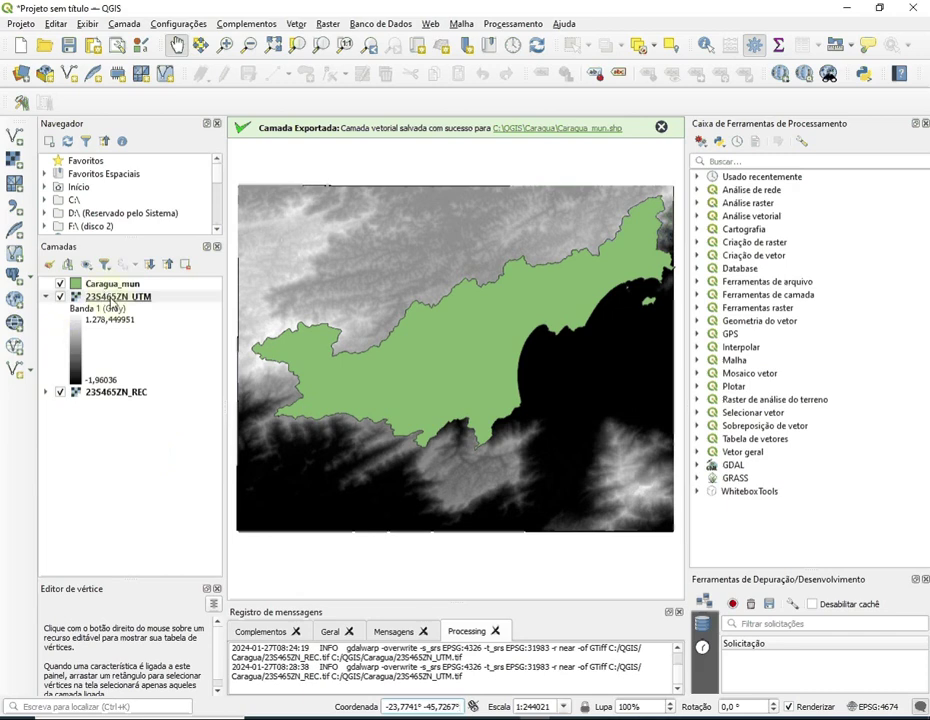
right_click(109, 298)
mouse_move(166, 513)
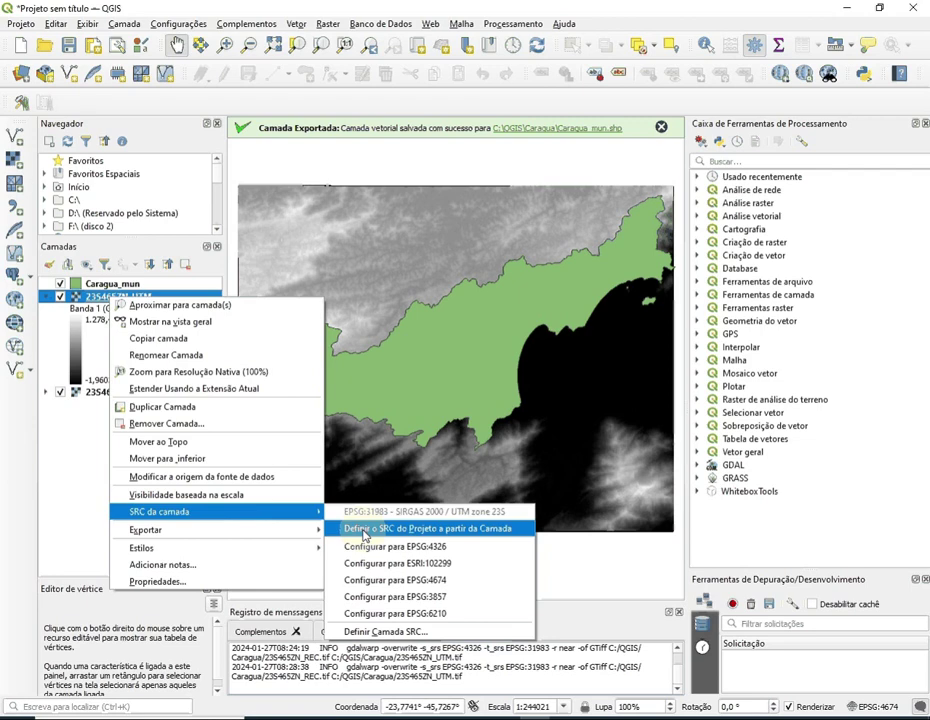
left_click(364, 532)
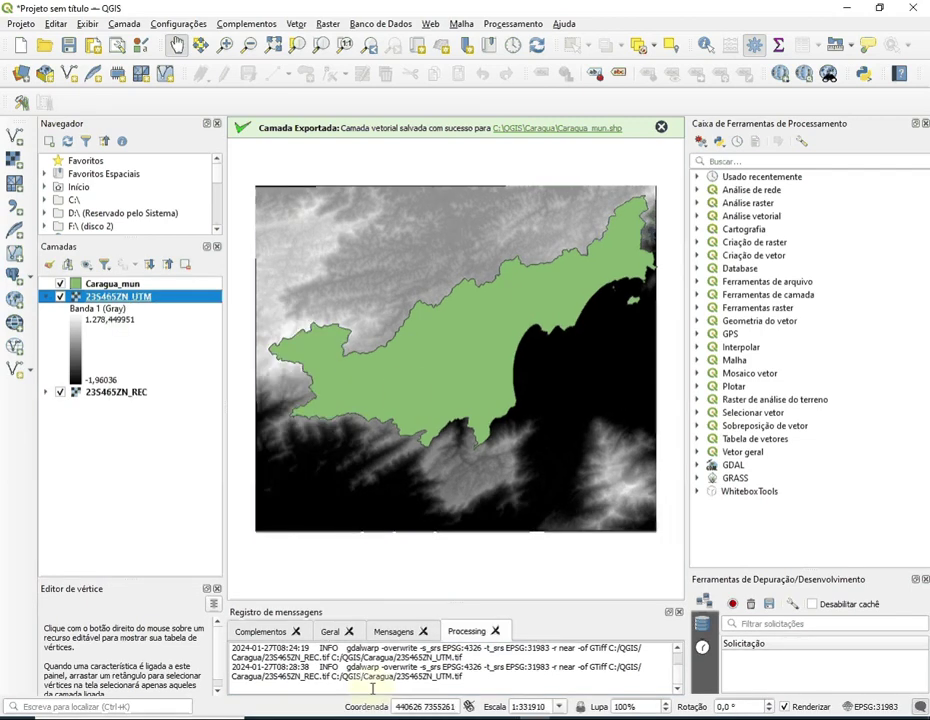
left_click(406, 396)
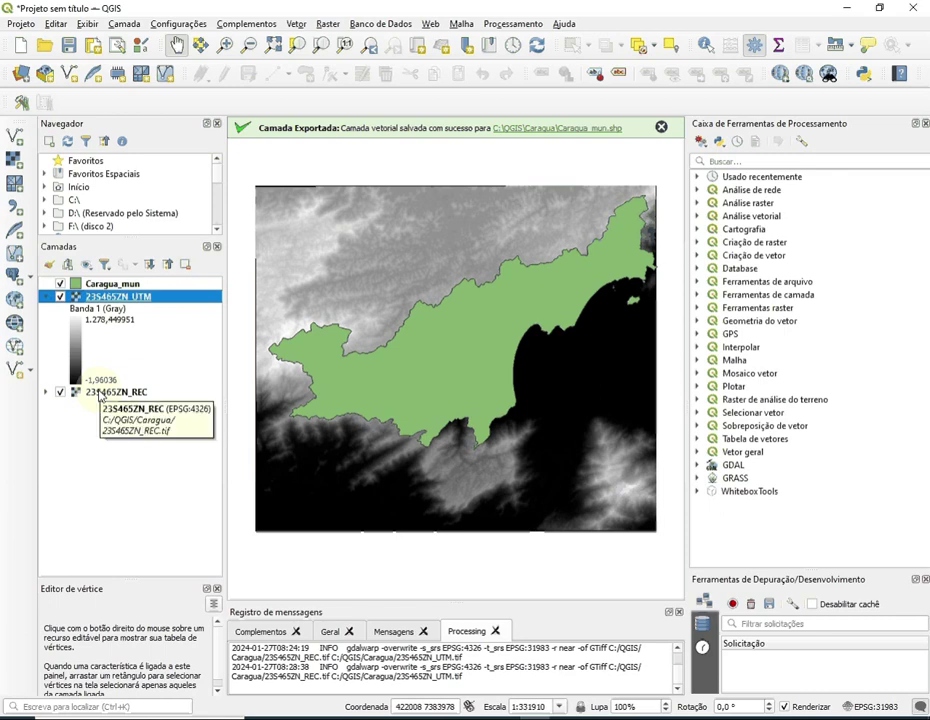
Step: Remove the 23S465ZN_REC layer from the project and collapse the legend of 23S465ZN_UTM
right_click(100, 396)
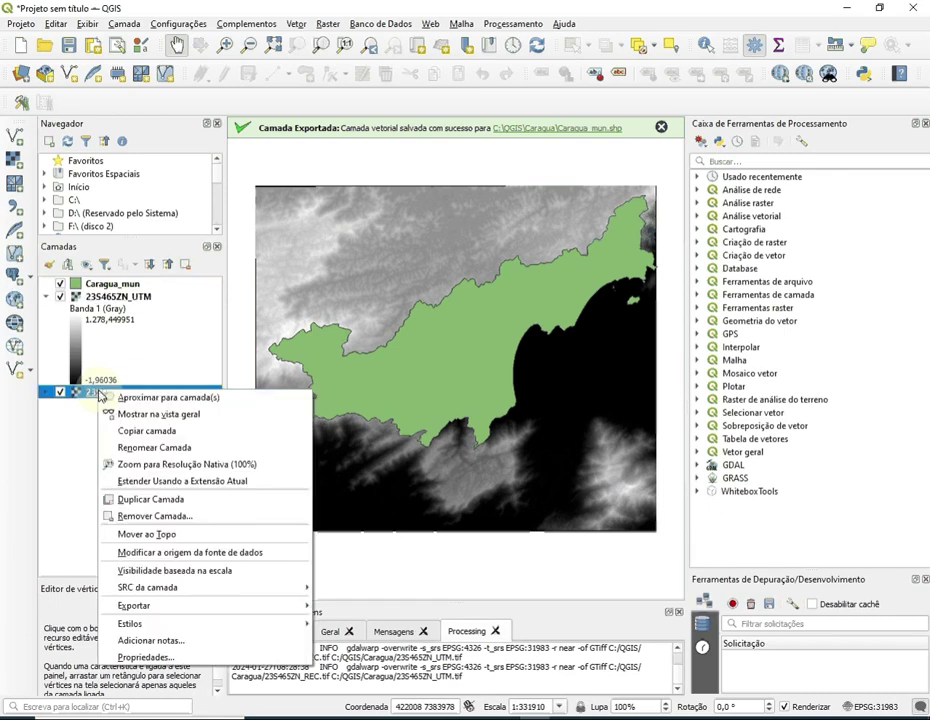
left_click(152, 516)
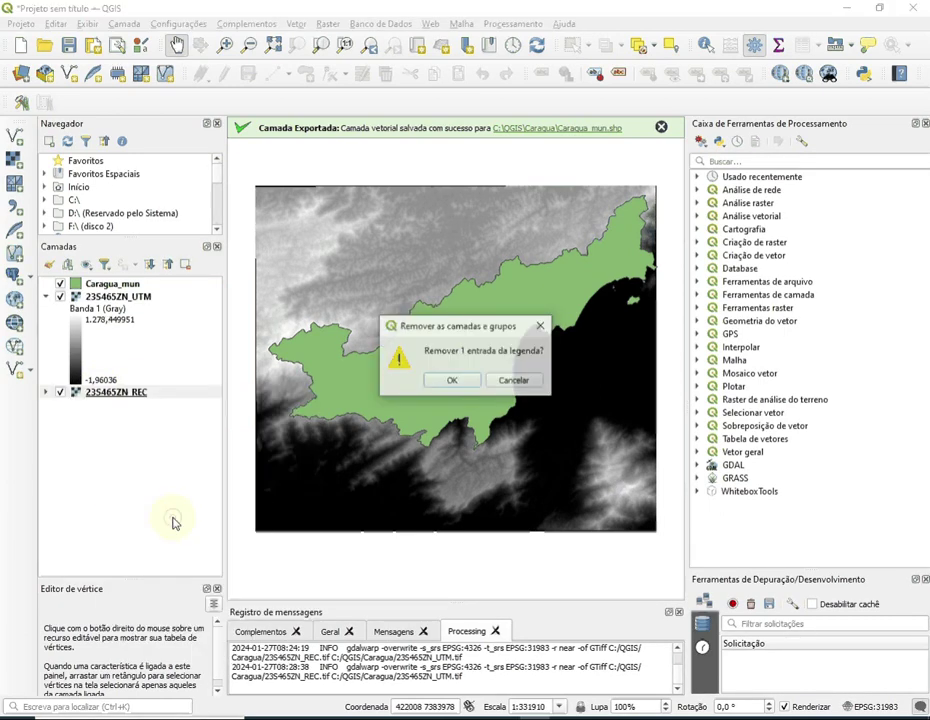
left_click(452, 383)
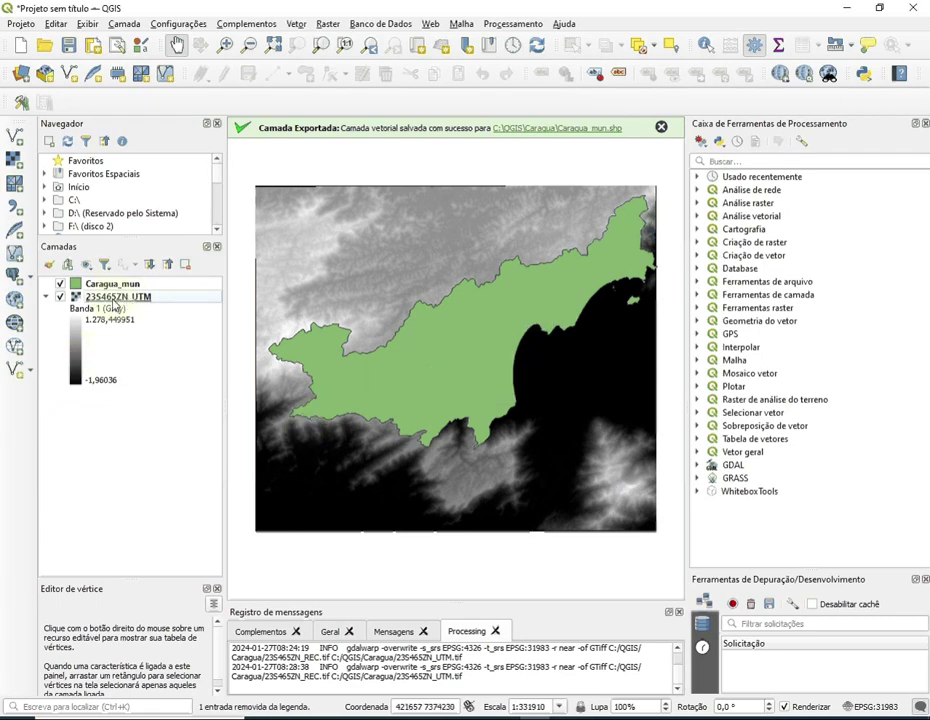
left_click(46, 298)
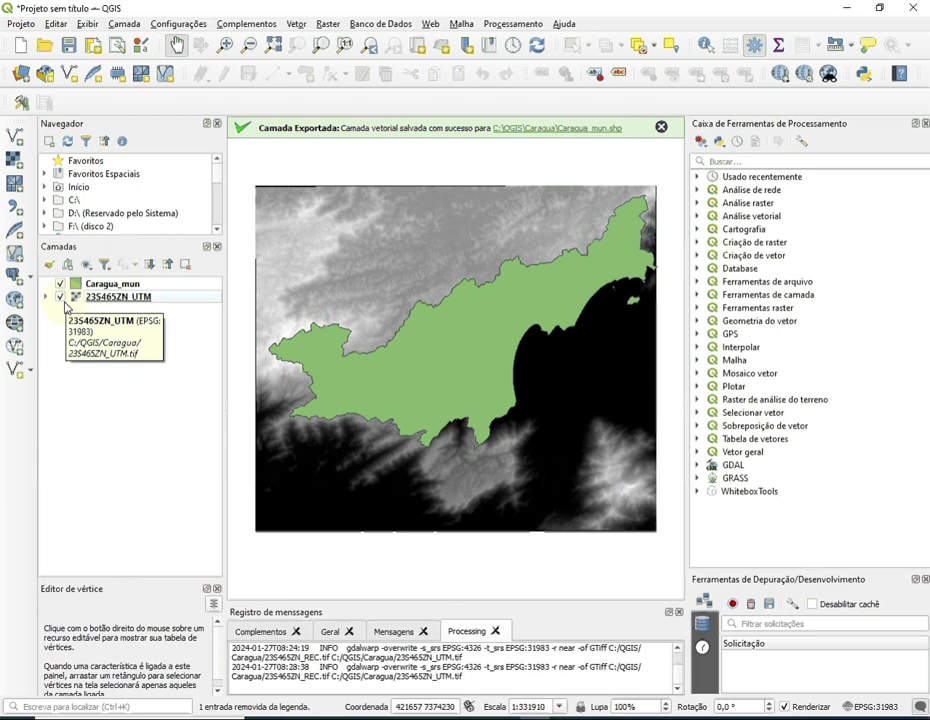
Step: Set up a raster contour extraction from 23S465ZN_UTM with an interval of 20 between contours
left_click(328, 23)
mouse_move(365, 126)
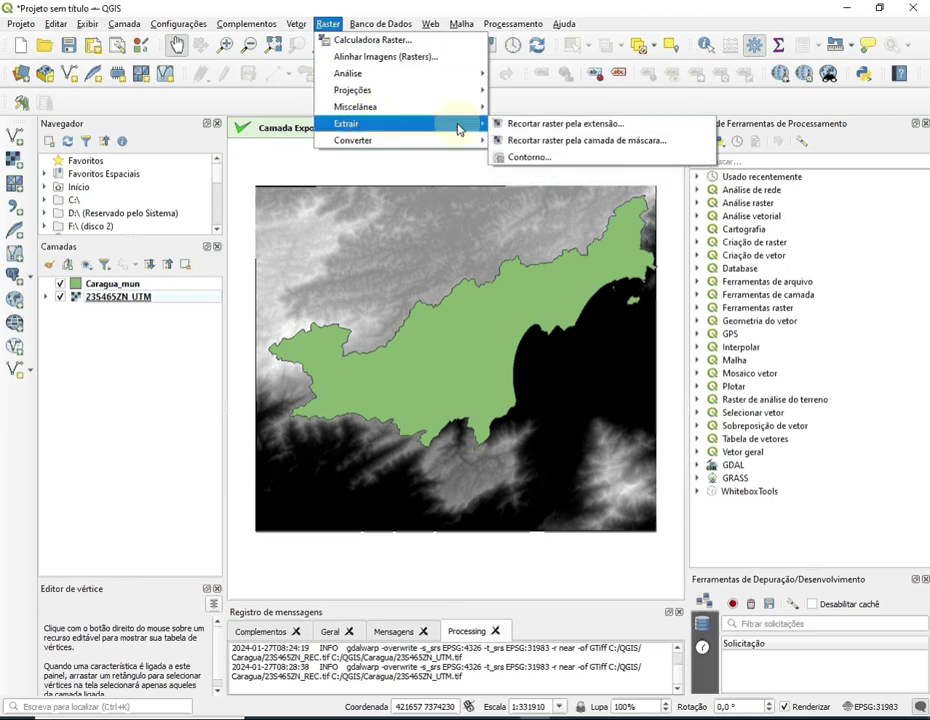
left_click(536, 161)
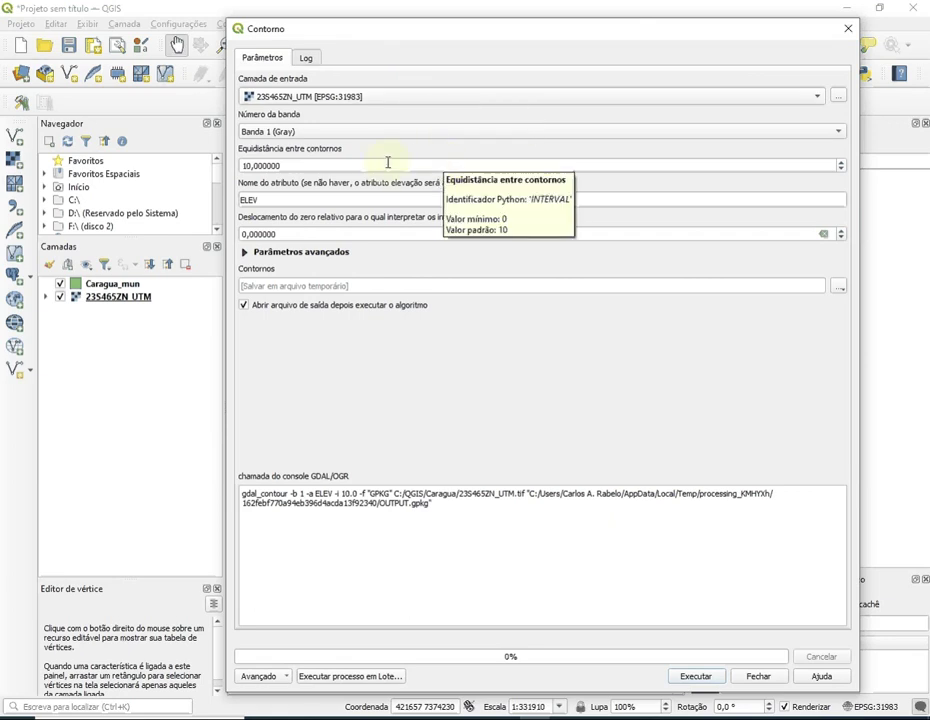
left_click(323, 167)
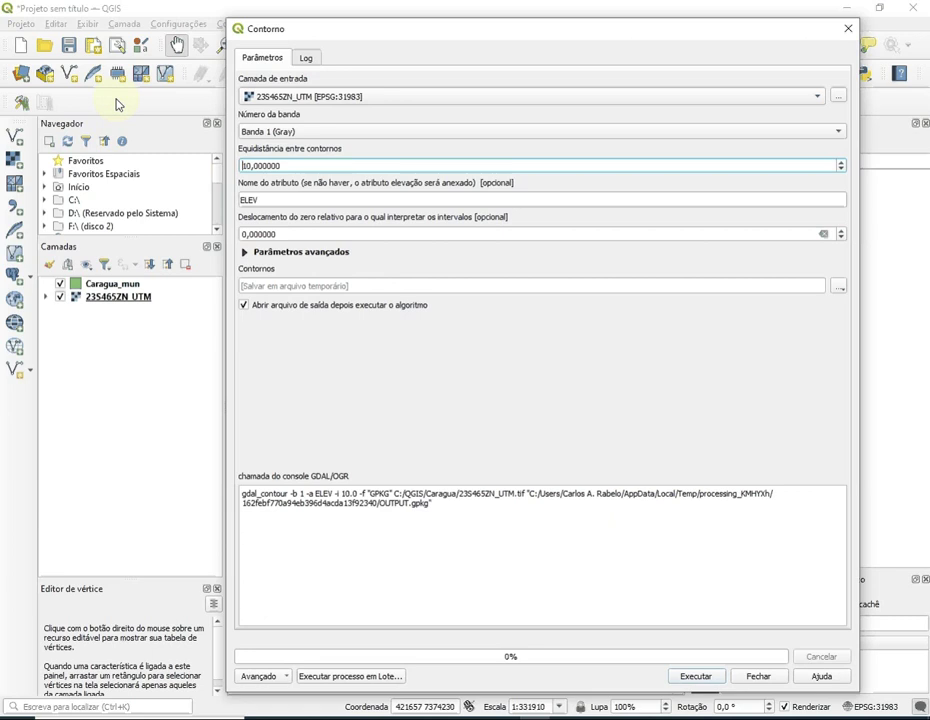
key("Delete")
type("2")
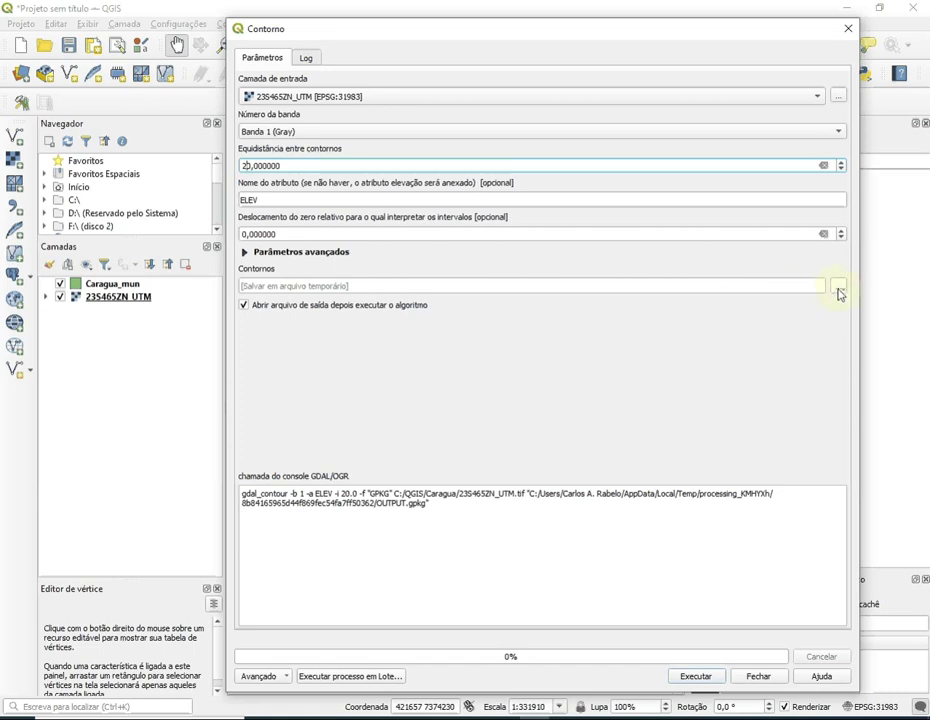
Step: Set the contour output to the shapefile Caragua_CN in C:\QGIS\Caragua, run the extraction and close the tool
left_click(395, 287)
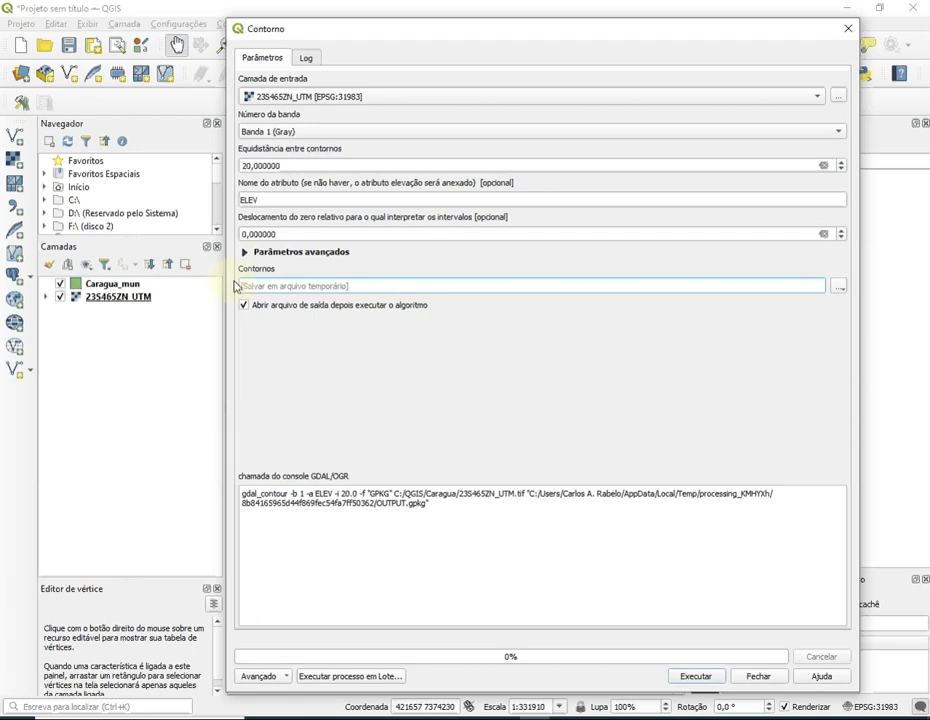
left_click(839, 290)
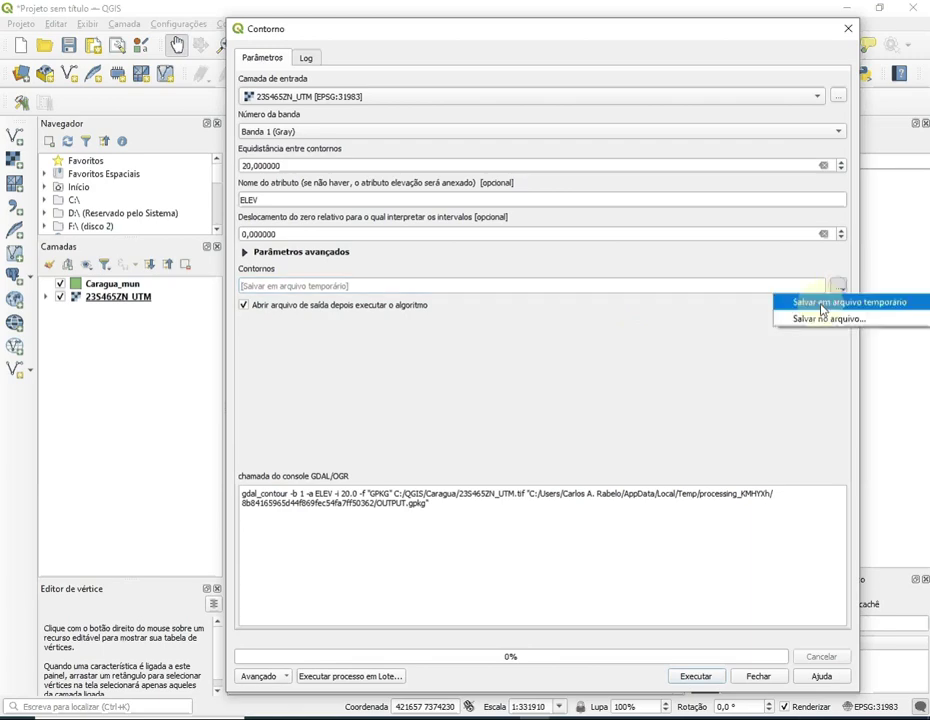
left_click(808, 319)
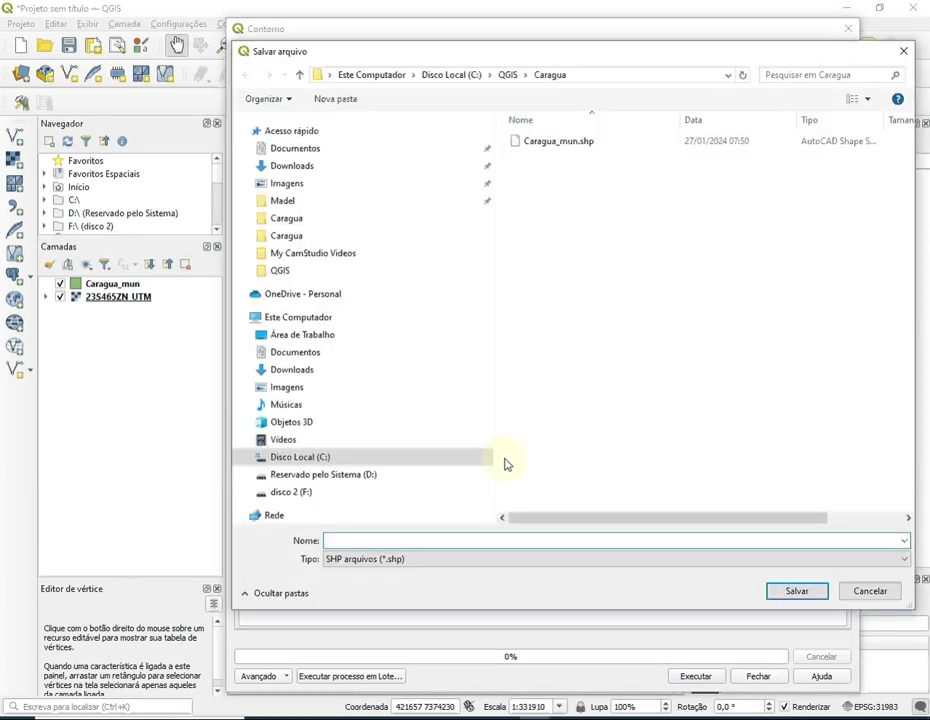
type("C")
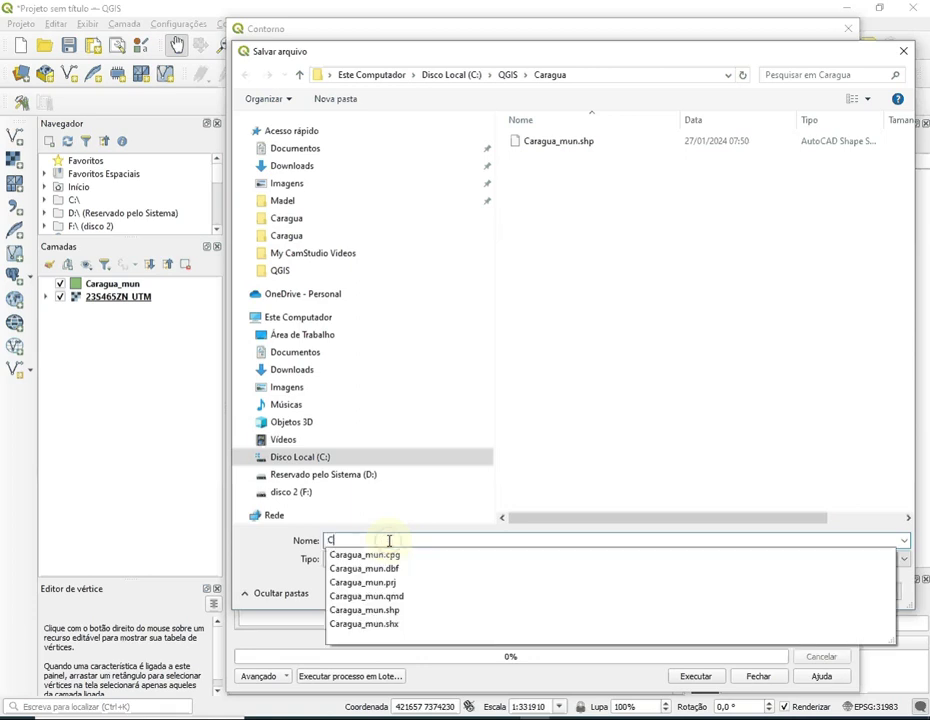
type("aragua")
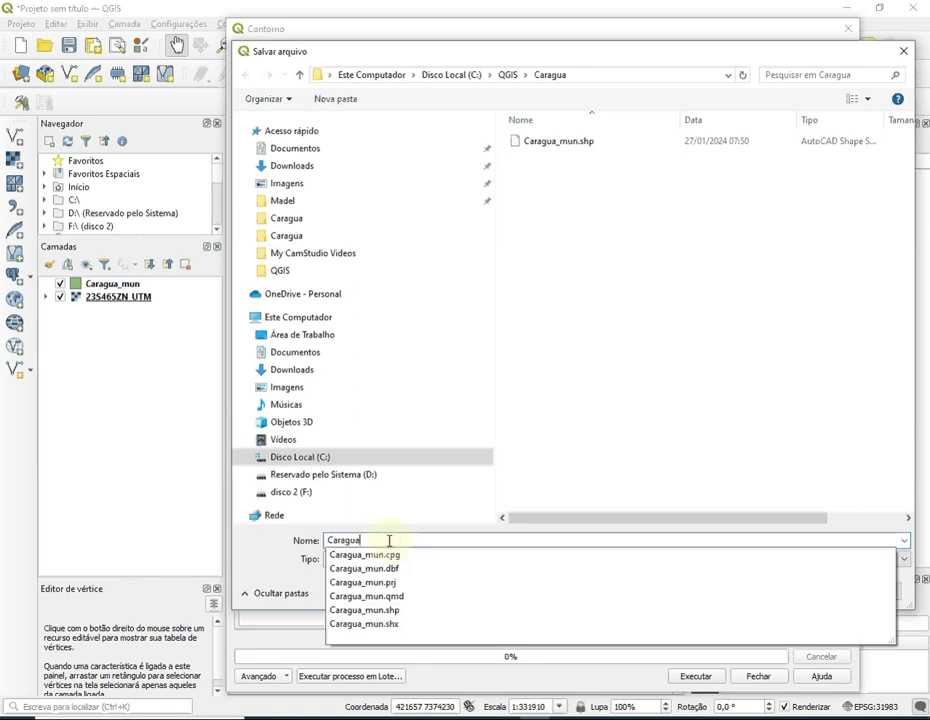
type("_CN")
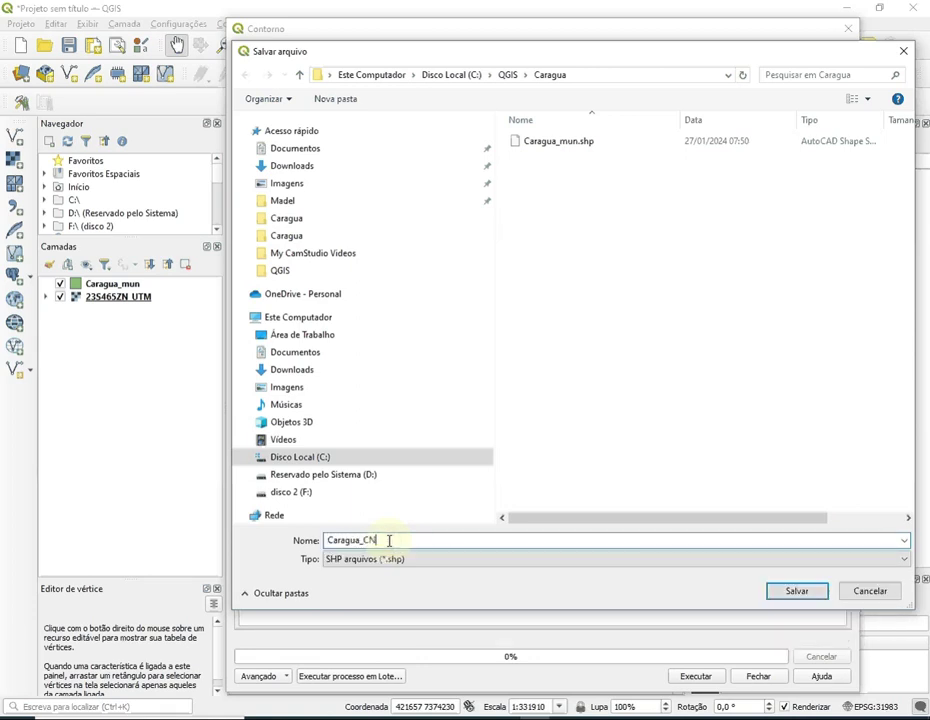
left_click(800, 592)
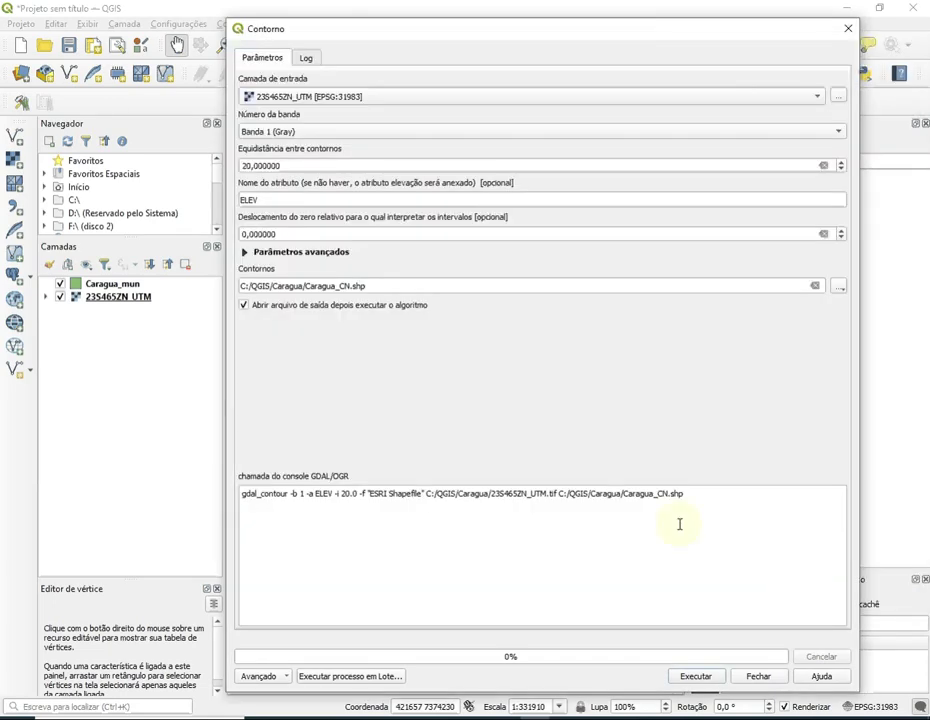
left_click(712, 679)
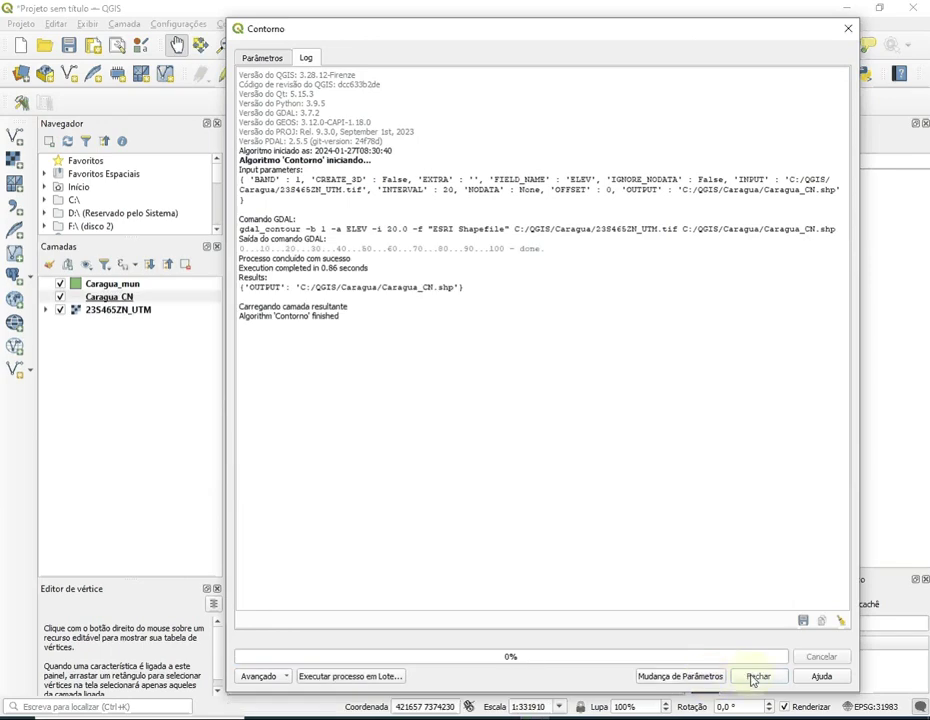
left_click(754, 677)
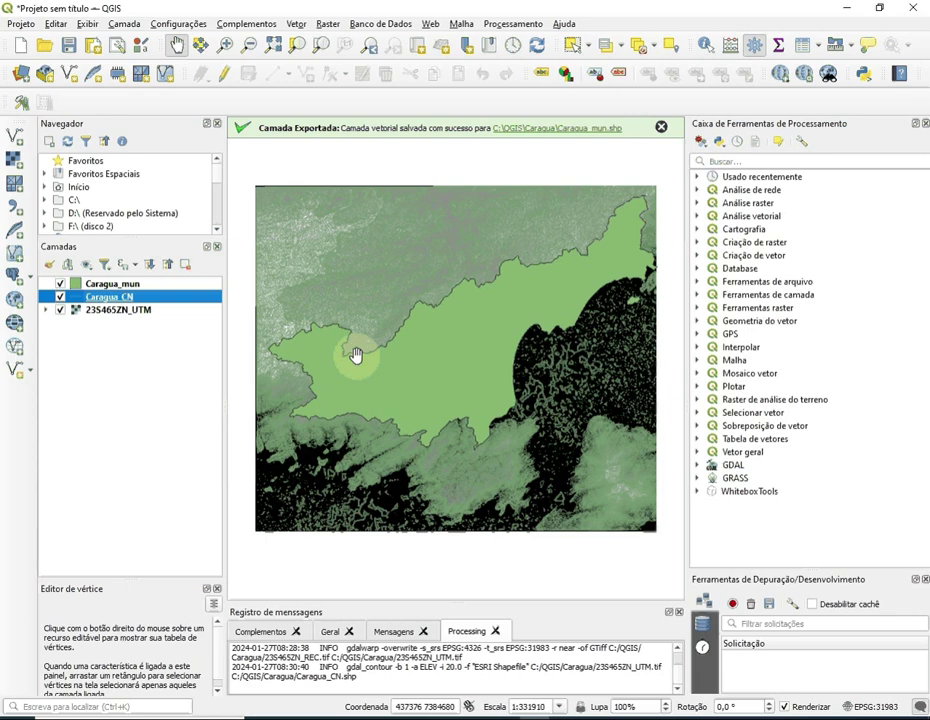
Step: Hide the Caragua_mun and 23S465ZN_UTM layers and inspect the Caragua_CN contour lines up close
left_click(60, 286)
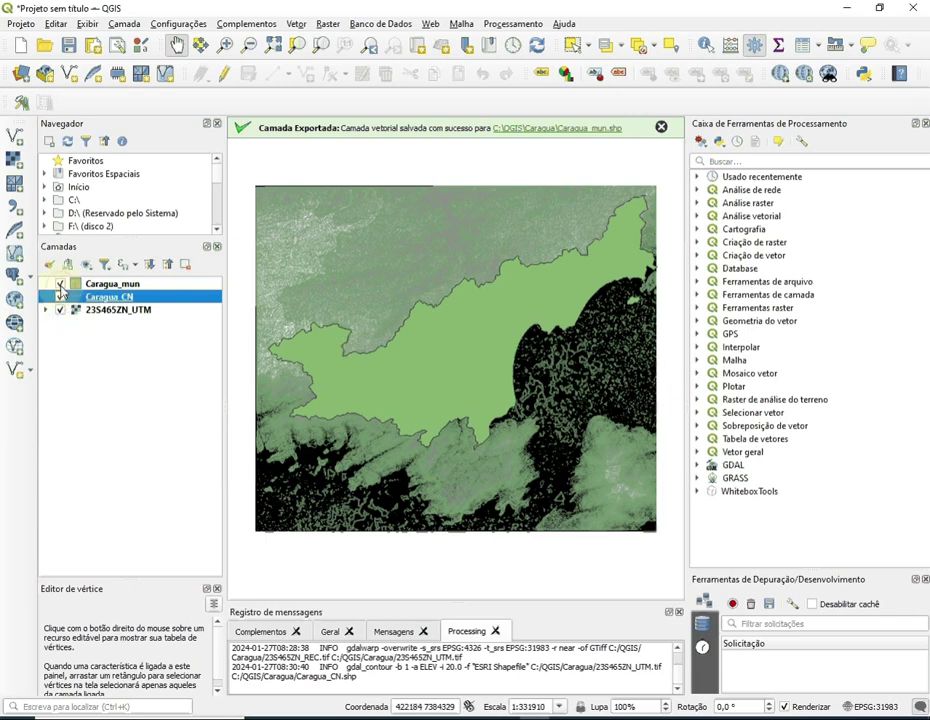
left_click(60, 310)
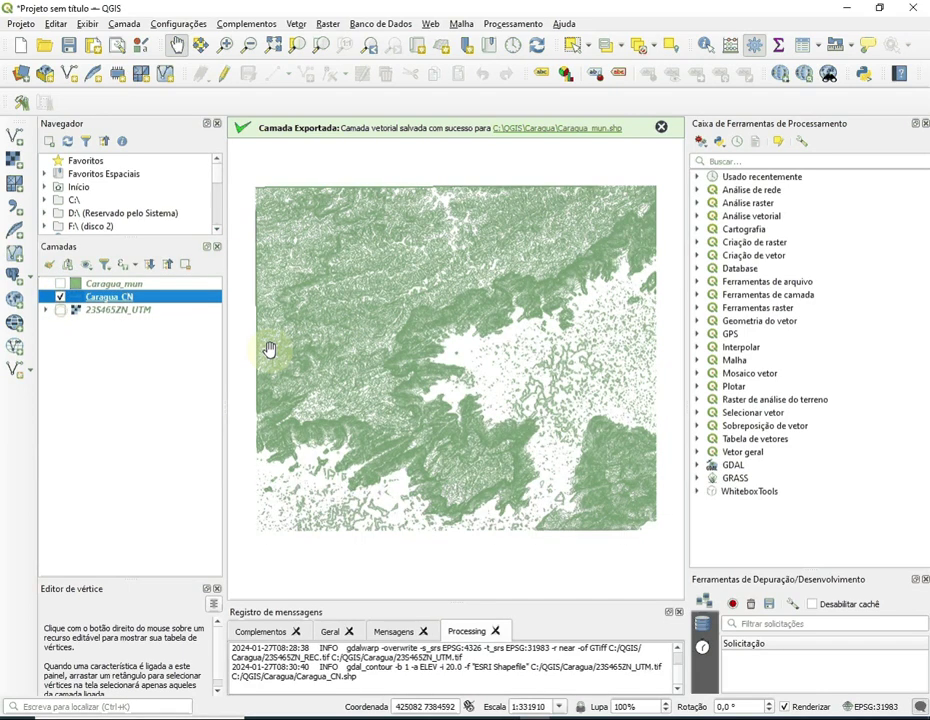
scroll(390, 387, "up", 3)
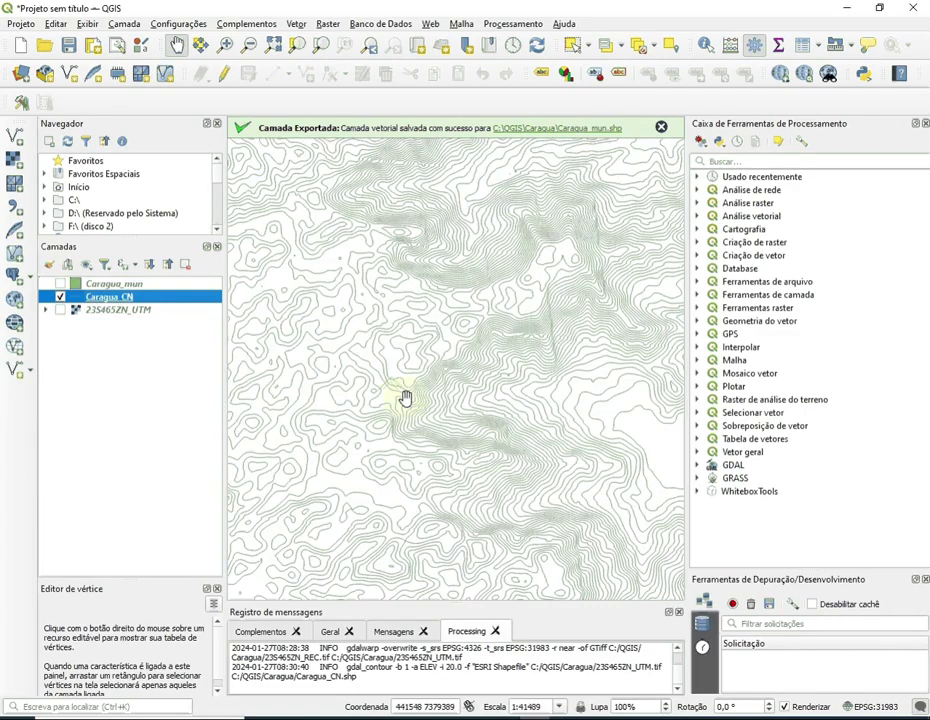
left_click_drag(465, 336, 322, 318)
scroll(364, 320, "down", 2)
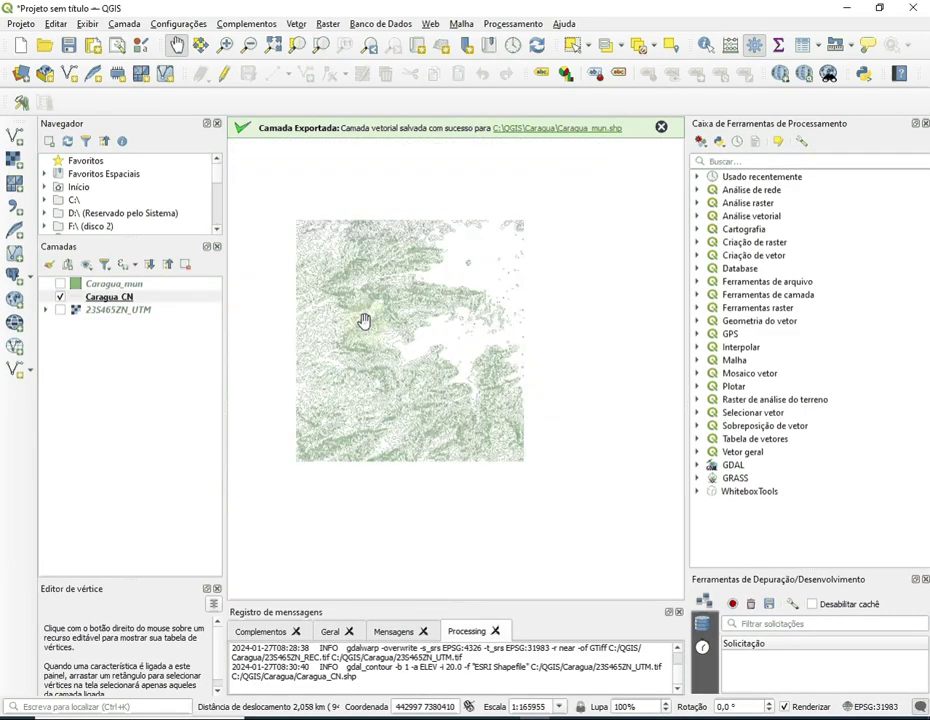
Step: Fit the map view to the Caragua_CN layer and show the 23S465ZN_UTM raster again
right_click(97, 300)
left_click(120, 306)
left_click(60, 310)
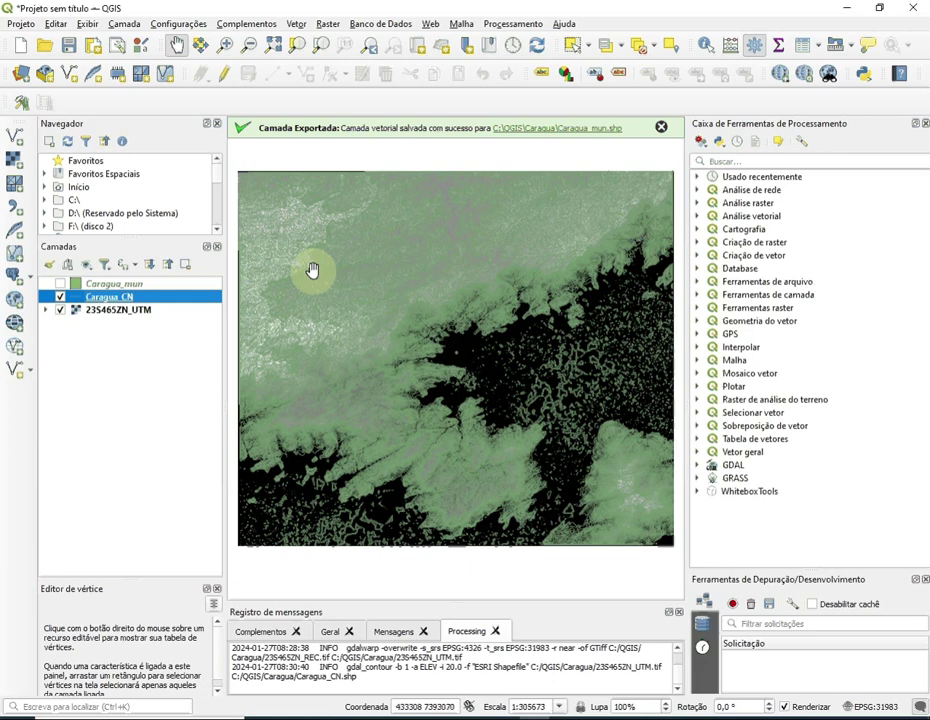
Step: Find the GRASS r.fill.dir tool among the processing algorithms and choose 23S465ZN_UTM as its elevation layer
left_click(713, 161)
type("fill")
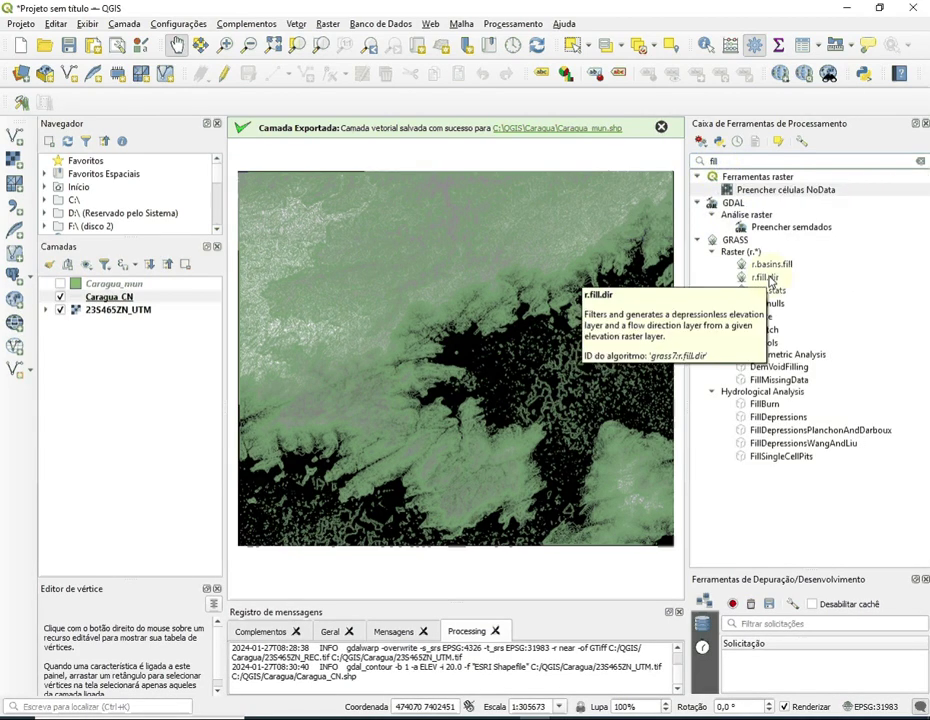
double_click(767, 278)
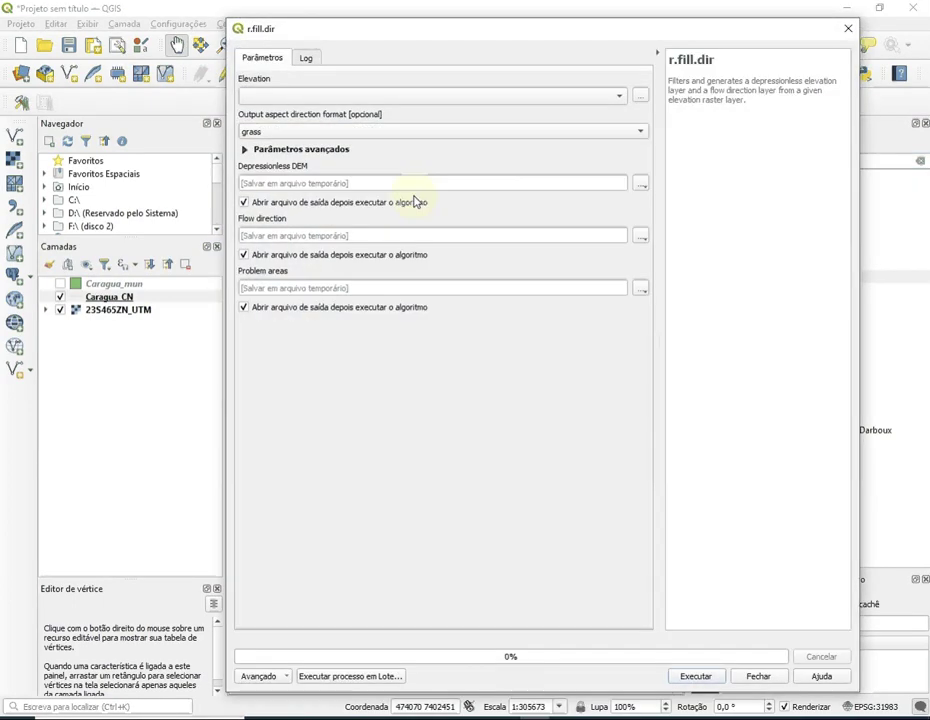
left_click(376, 99)
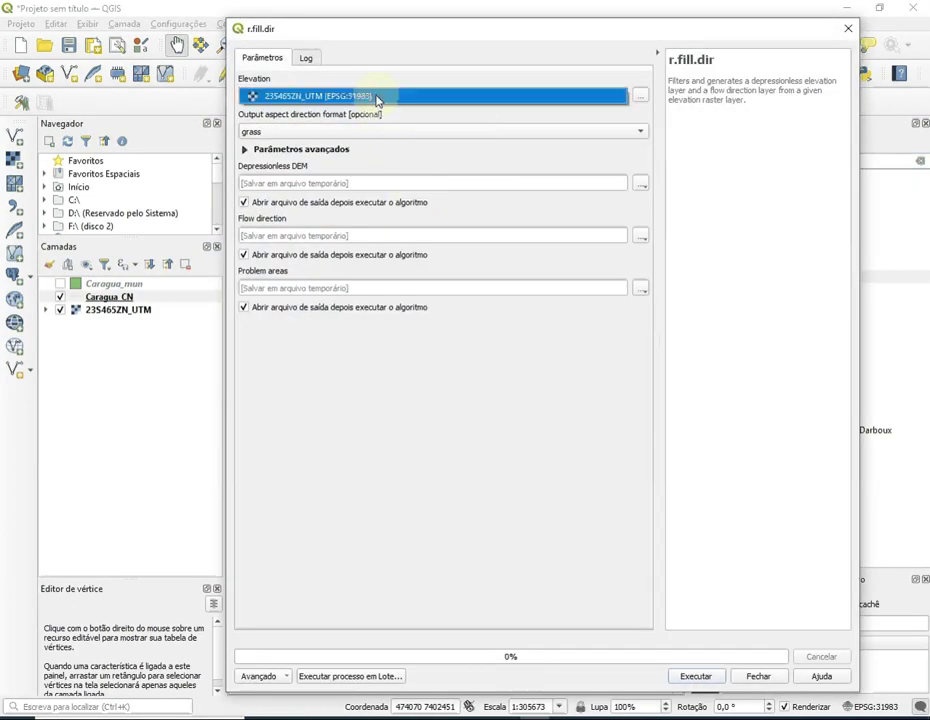
left_click(376, 99)
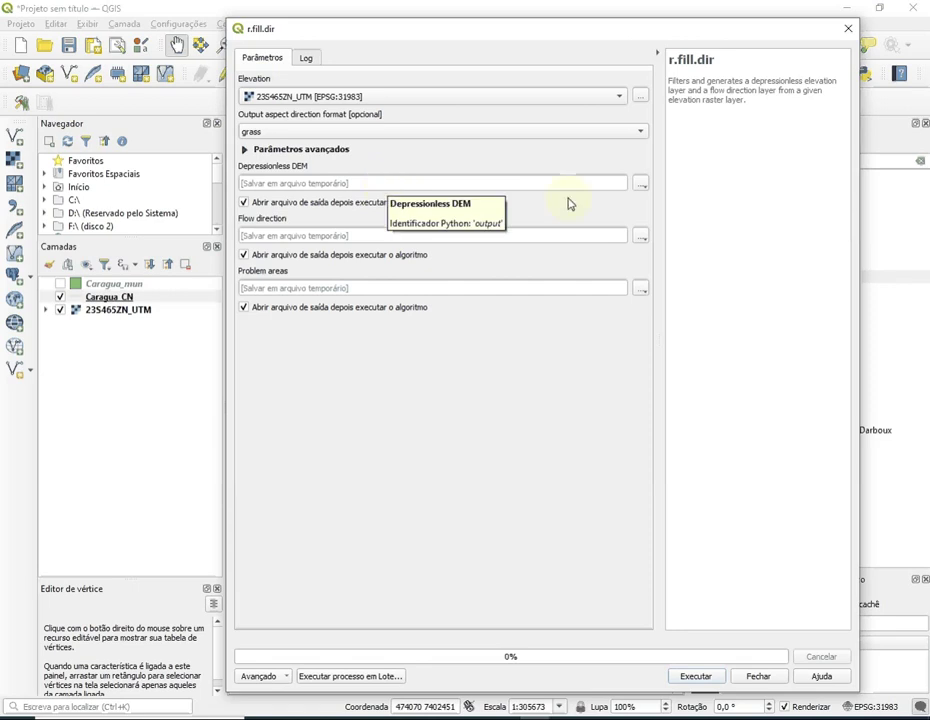
Step: Set the depressionless DEM output to the file Caragua_ret in C:\QGIS\Caragua
left_click(640, 186)
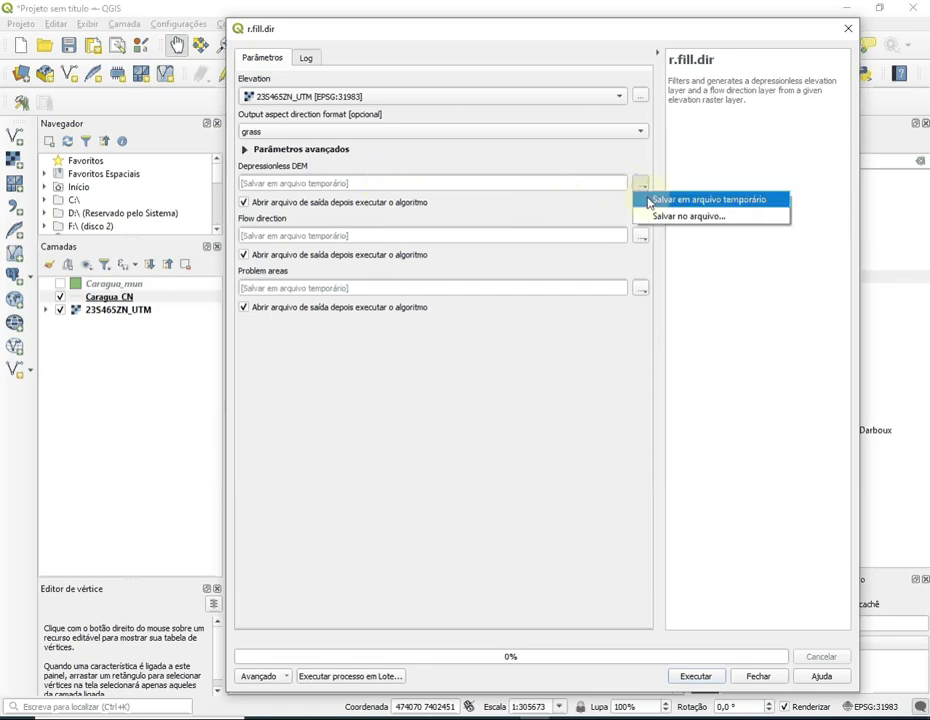
left_click(657, 217)
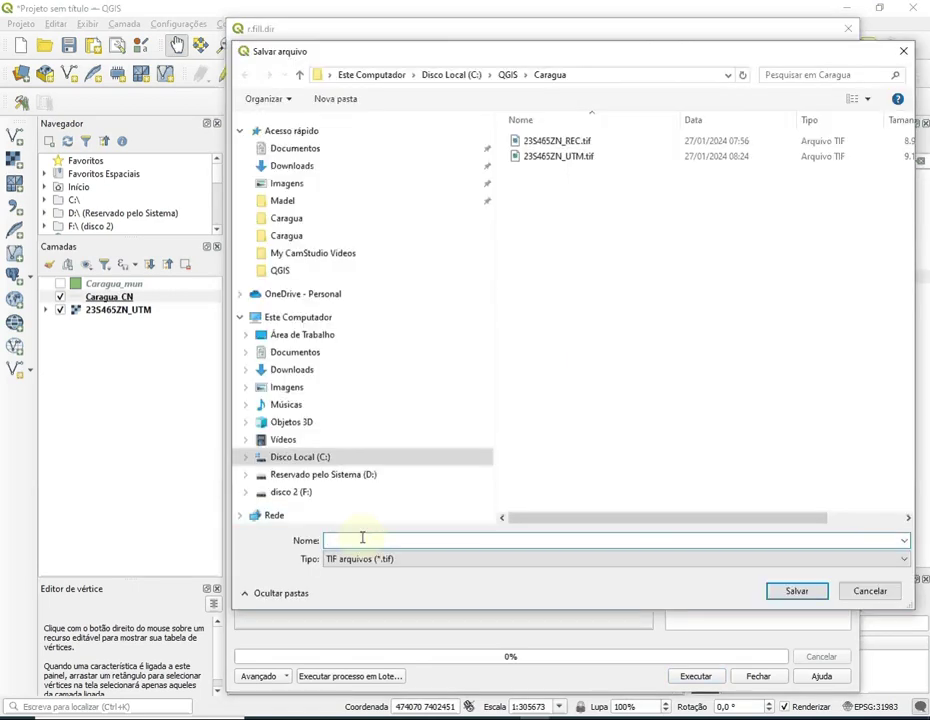
type("C")
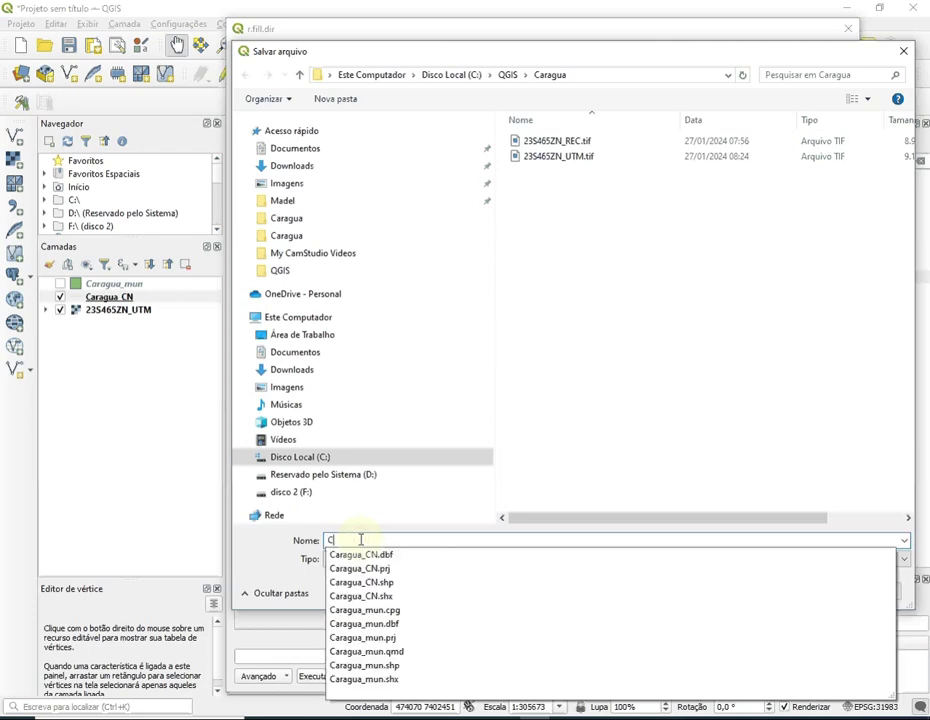
type("aragua")
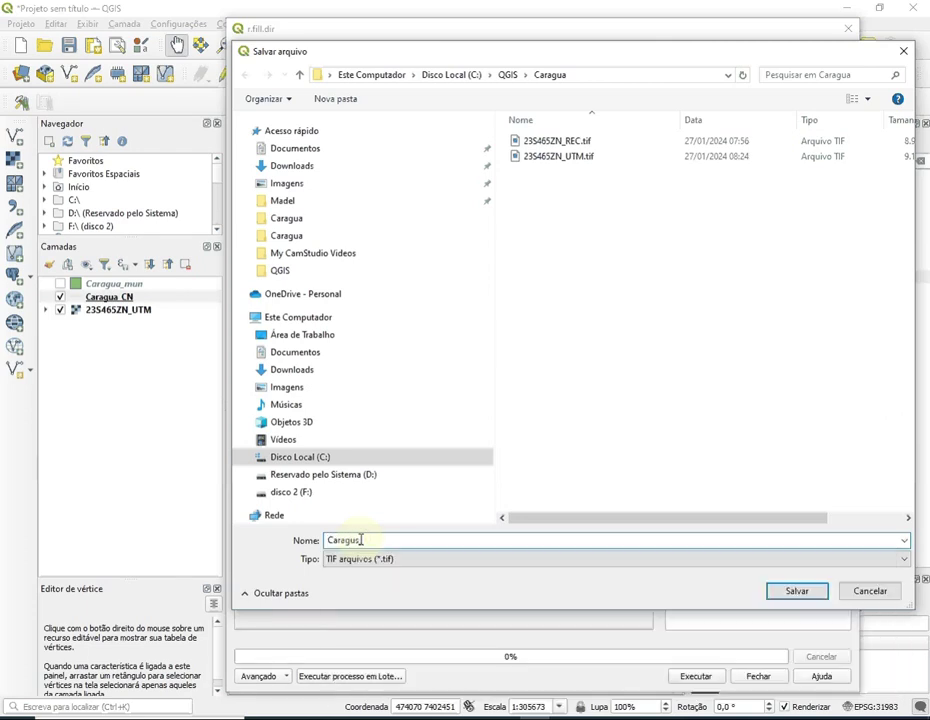
type("_")
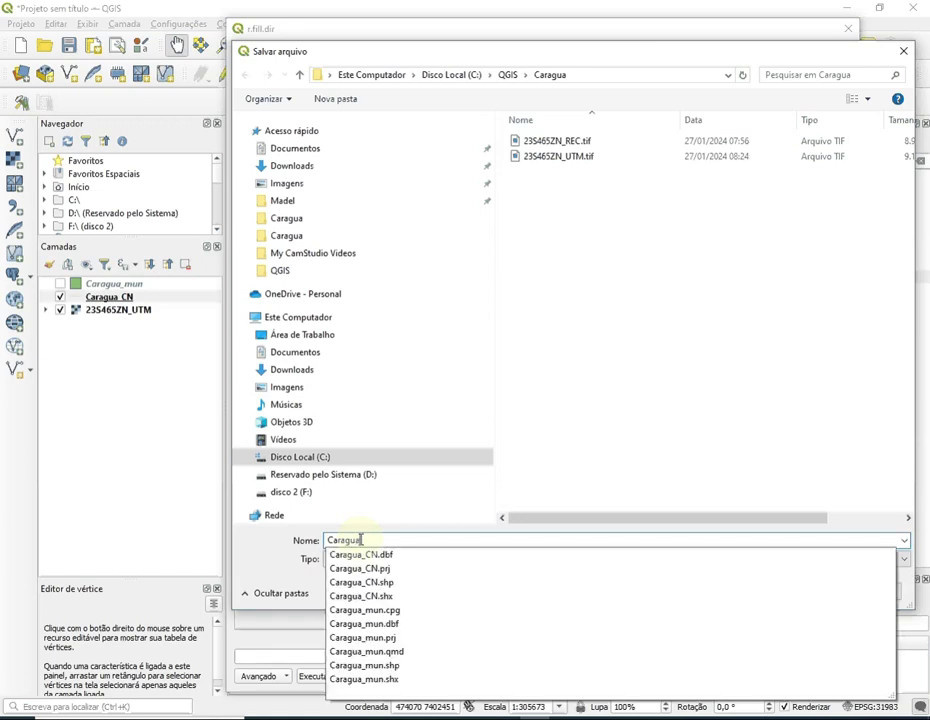
type("ret")
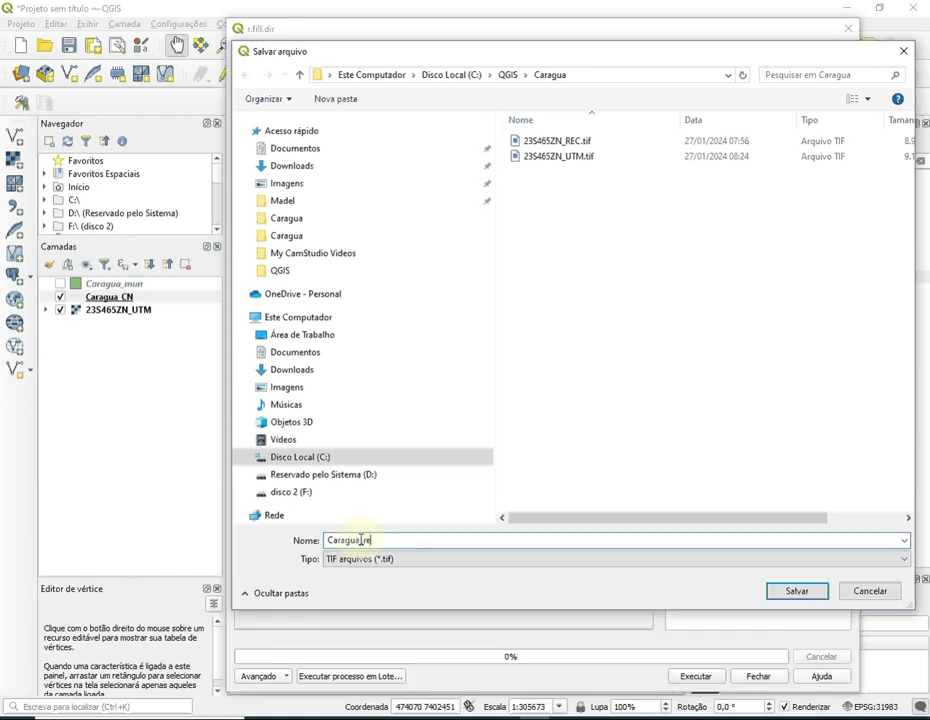
left_click(790, 591)
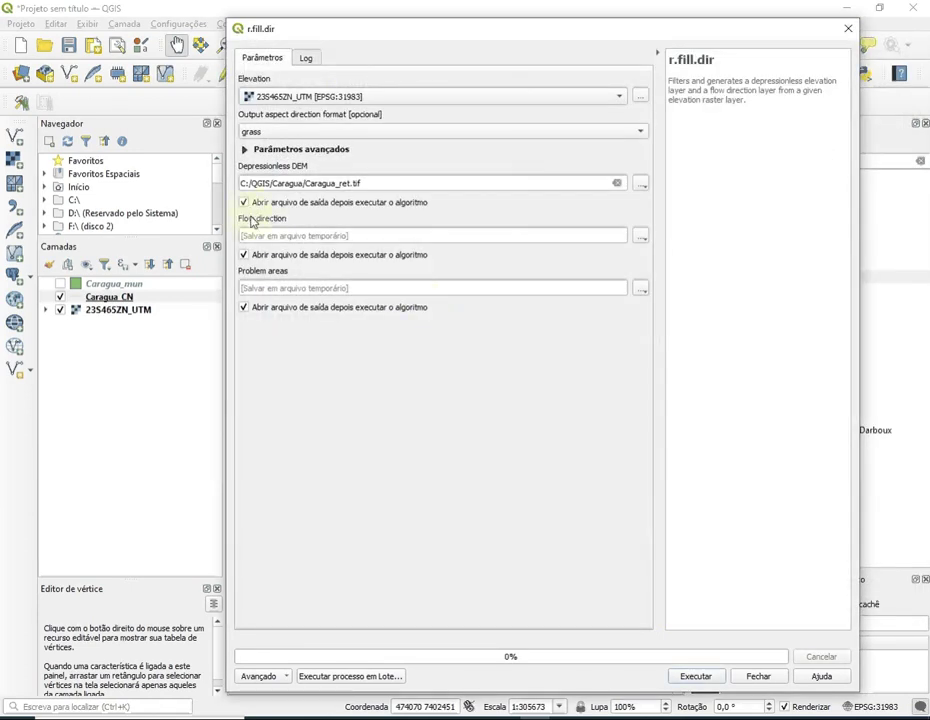
Step: Turn off opening the flow direction and problem areas outputs, run r.fill.dir and close the tool
left_click(248, 254)
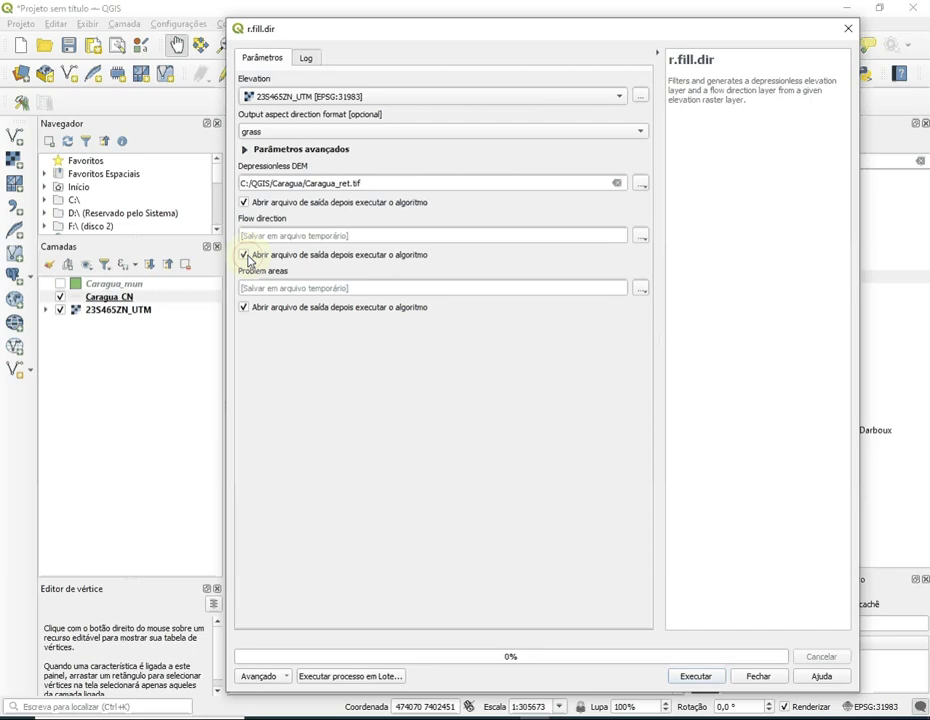
left_click(245, 307)
left_click(707, 677)
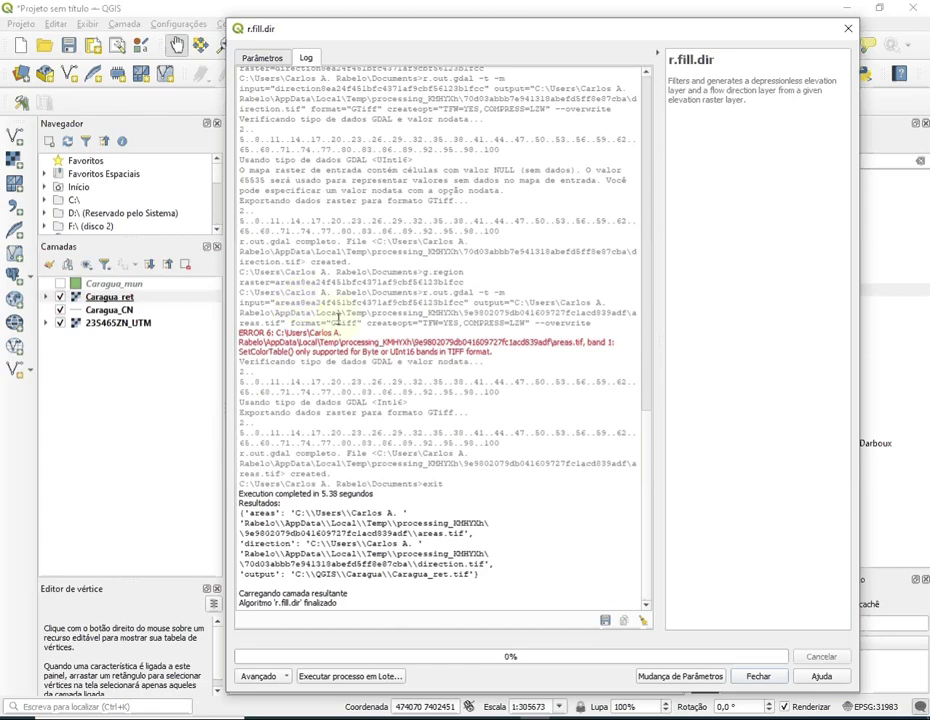
left_click(757, 677)
left_click(436, 446)
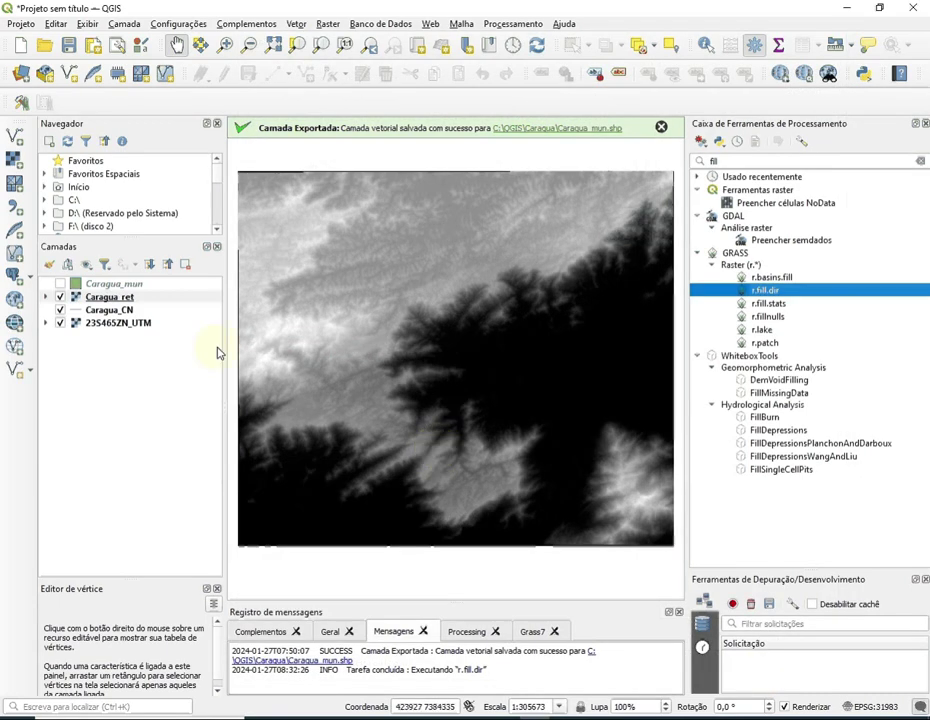
Step: Hide the Caragua_CN layer and compare the Caragua_ret and 23S465ZN_UTM rasters by toggling their visibility, leaving both shown
left_click(104, 299)
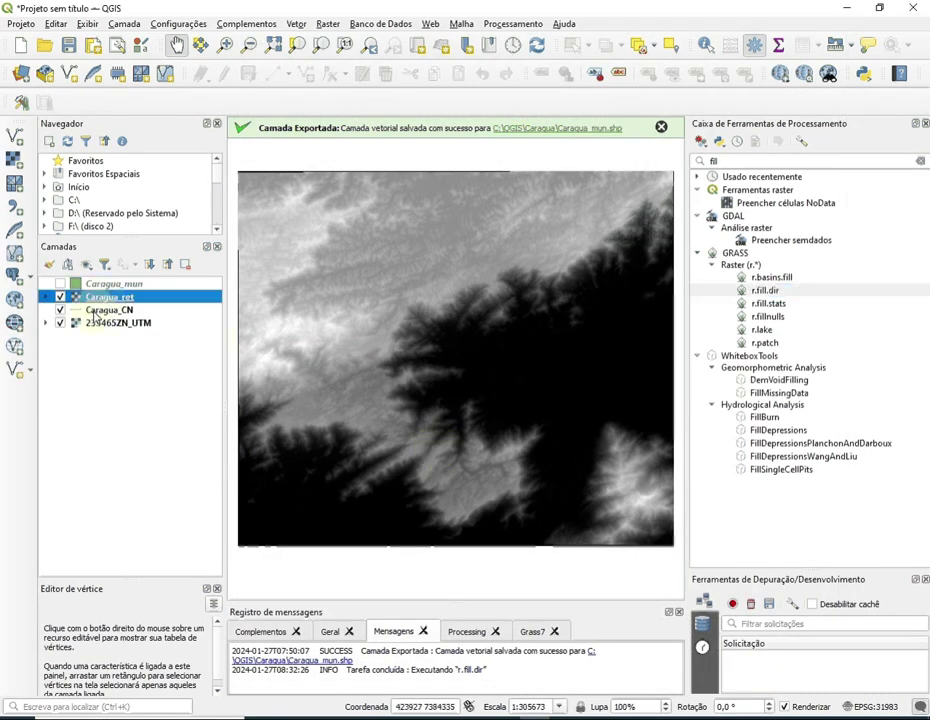
left_click(333, 378)
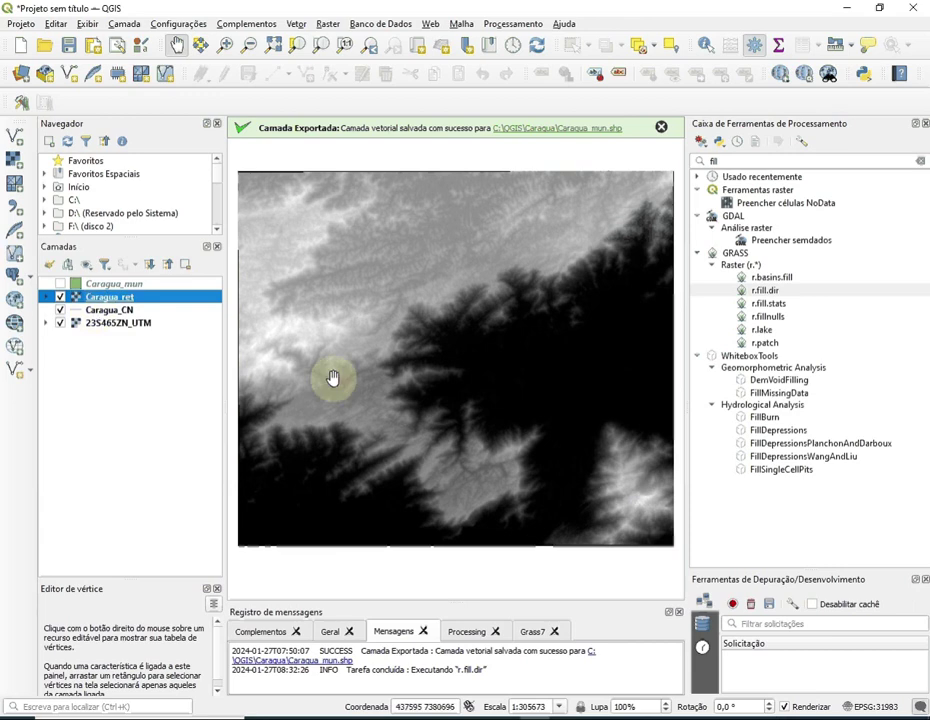
left_click(60, 311)
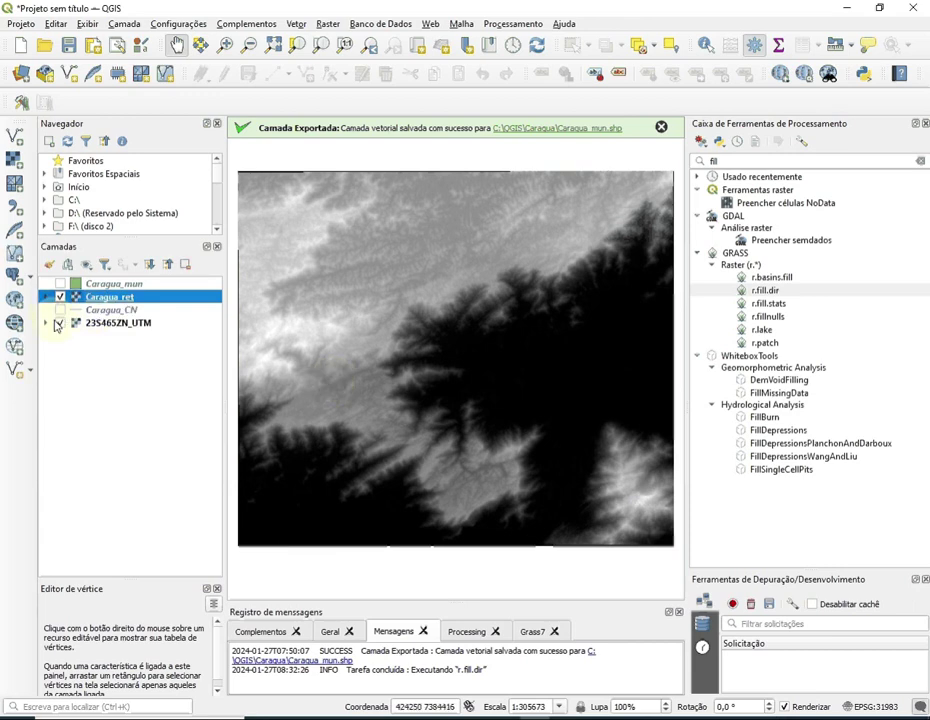
left_click(57, 323)
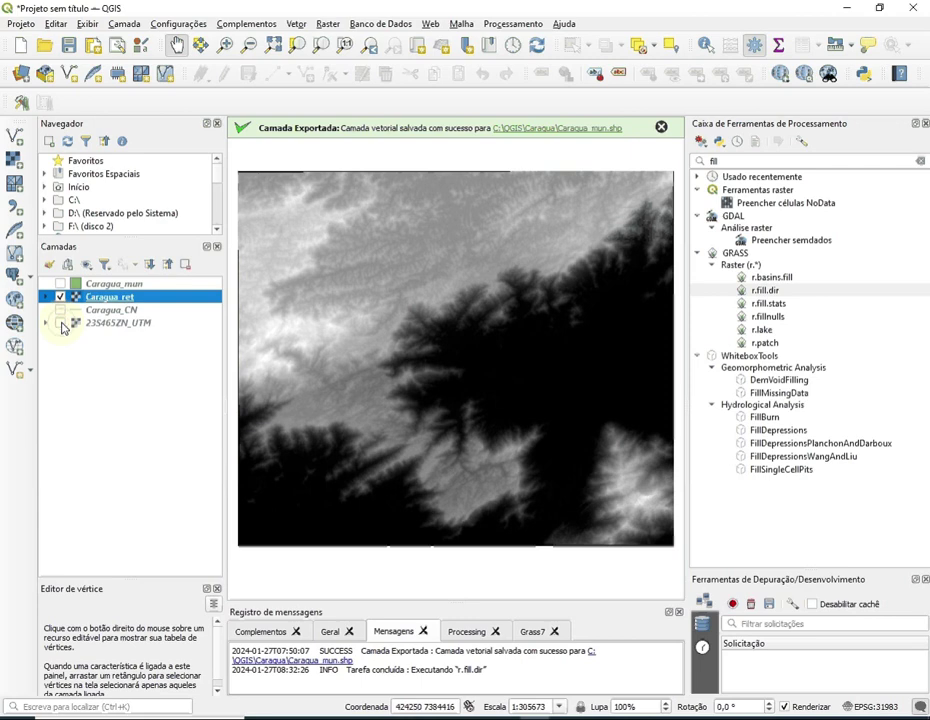
left_click(60, 324)
left_click(60, 297)
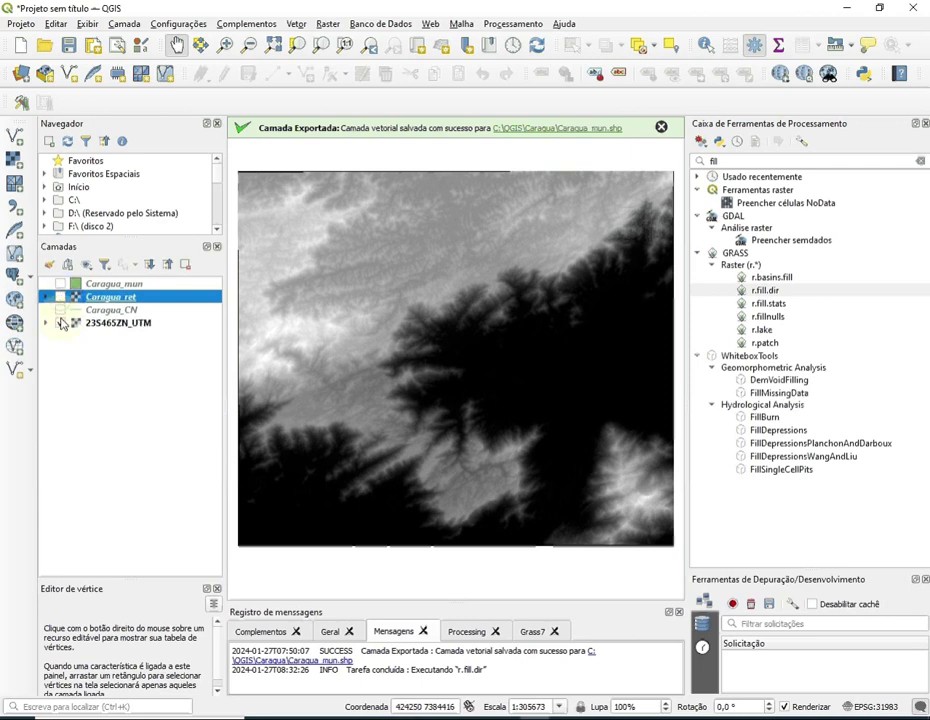
left_click(60, 323)
left_click(60, 323)
left_click(60, 297)
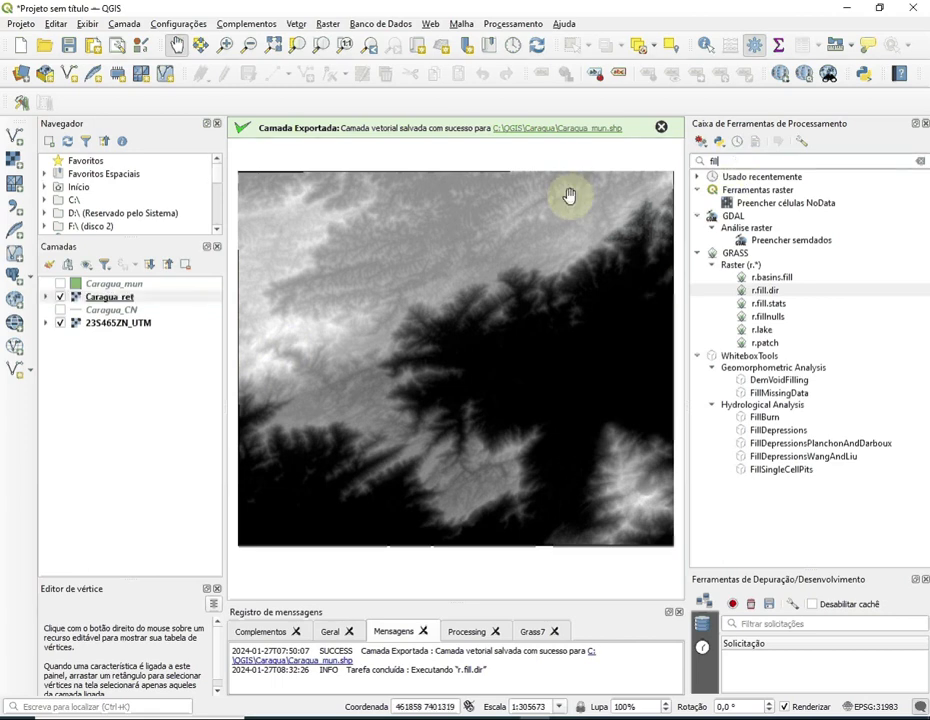
Step: Search the processing algorithms for "water" and open the GRASS r.watershed tool
left_click(737, 161)
double_click(737, 161)
type("water")
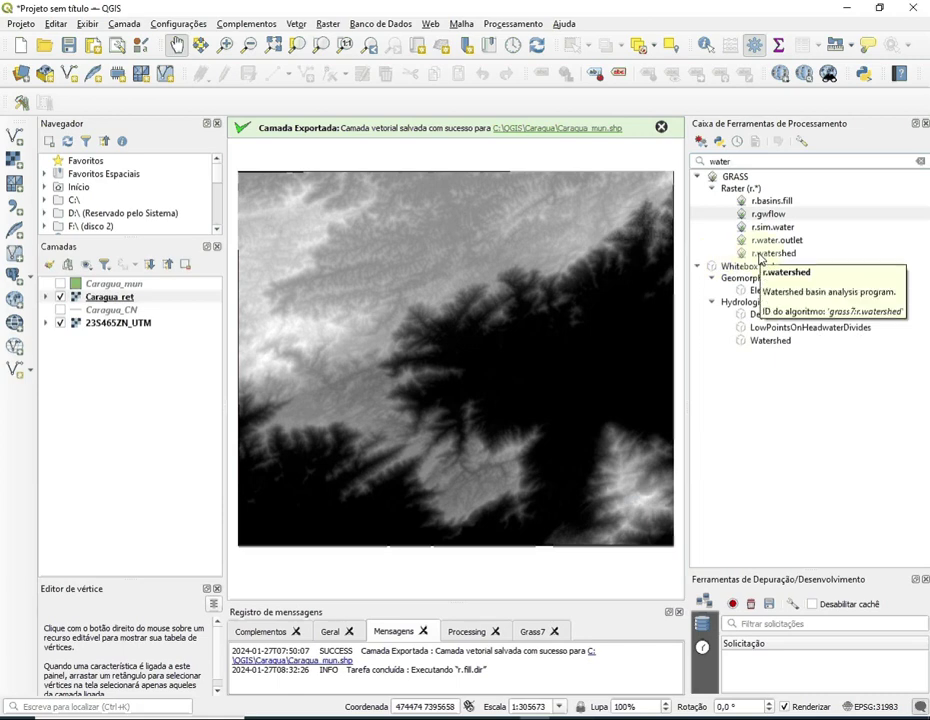
double_click(762, 254)
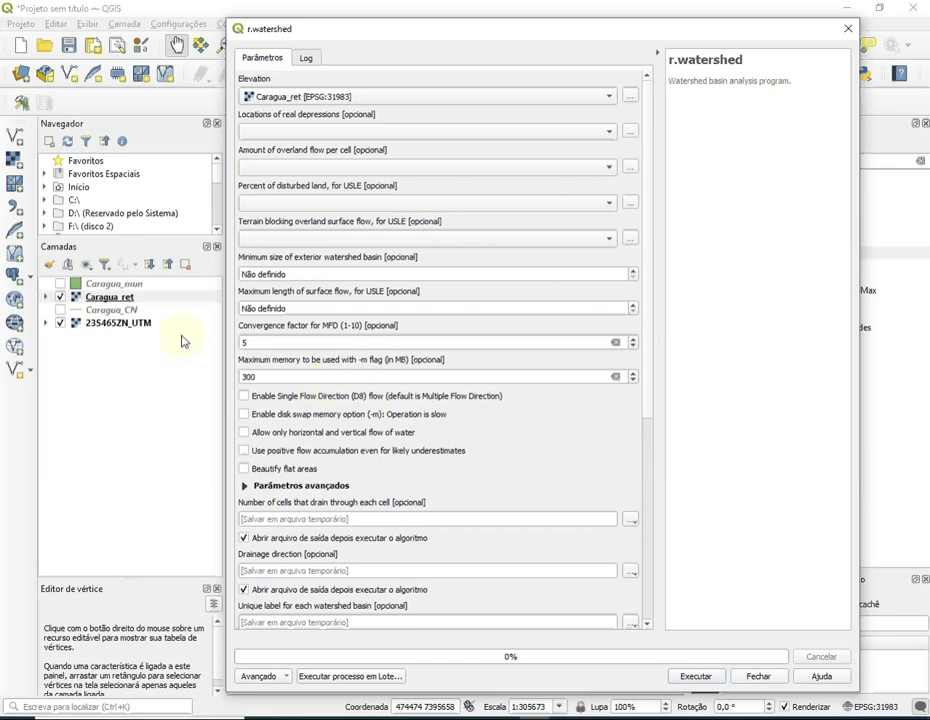
Step: Look up the pixel size of the 23S465ZN_UTM raster in its layer properties
left_click(136, 325)
right_click(136, 330)
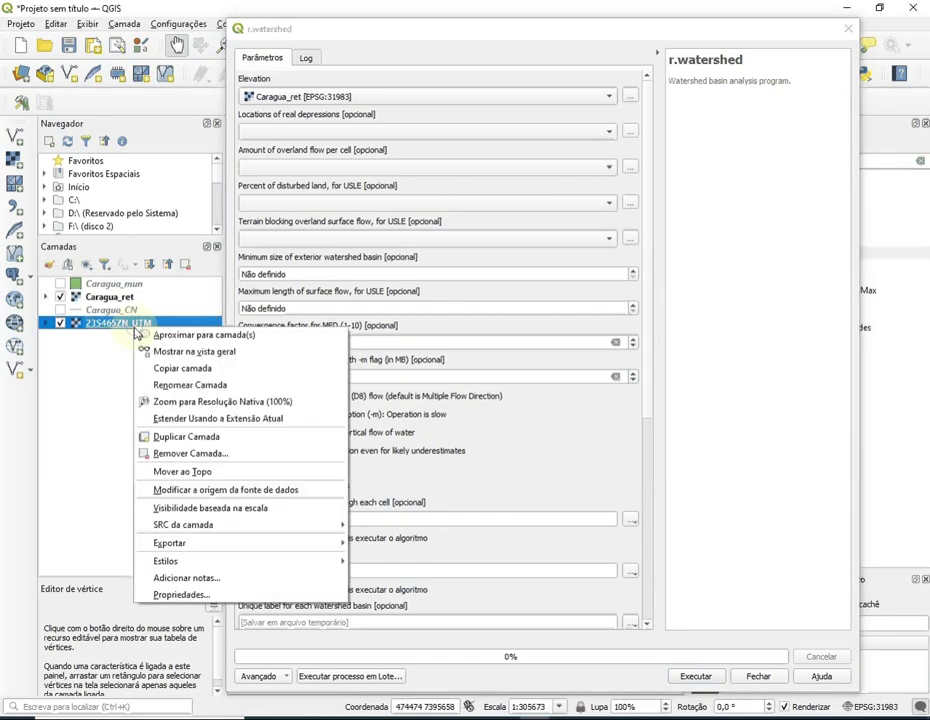
left_click(193, 596)
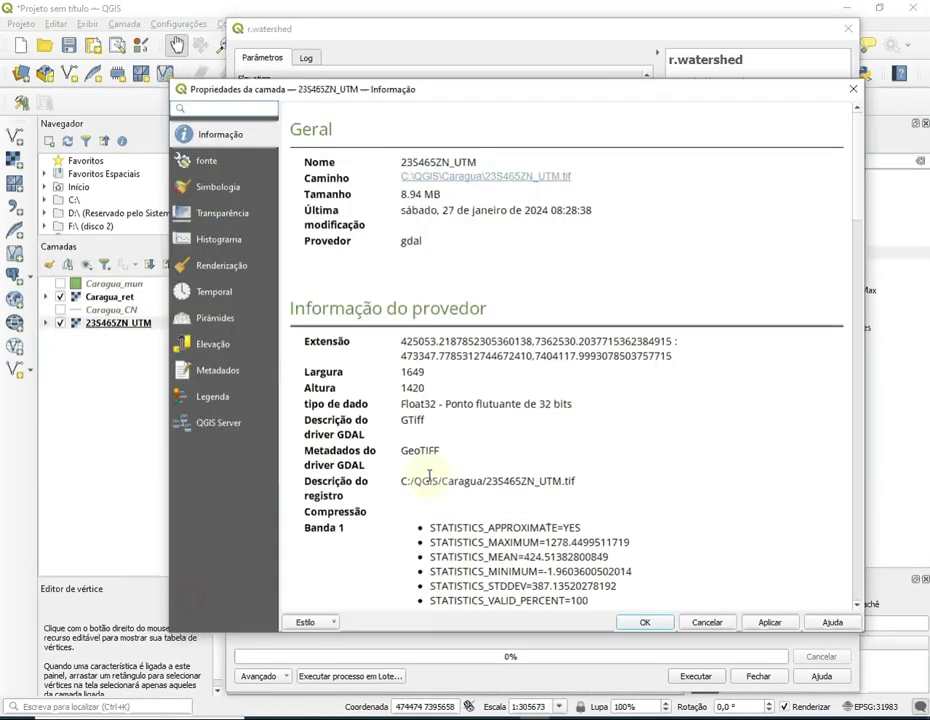
scroll(436, 388, "down", 3)
scroll(436, 388, "down", 1)
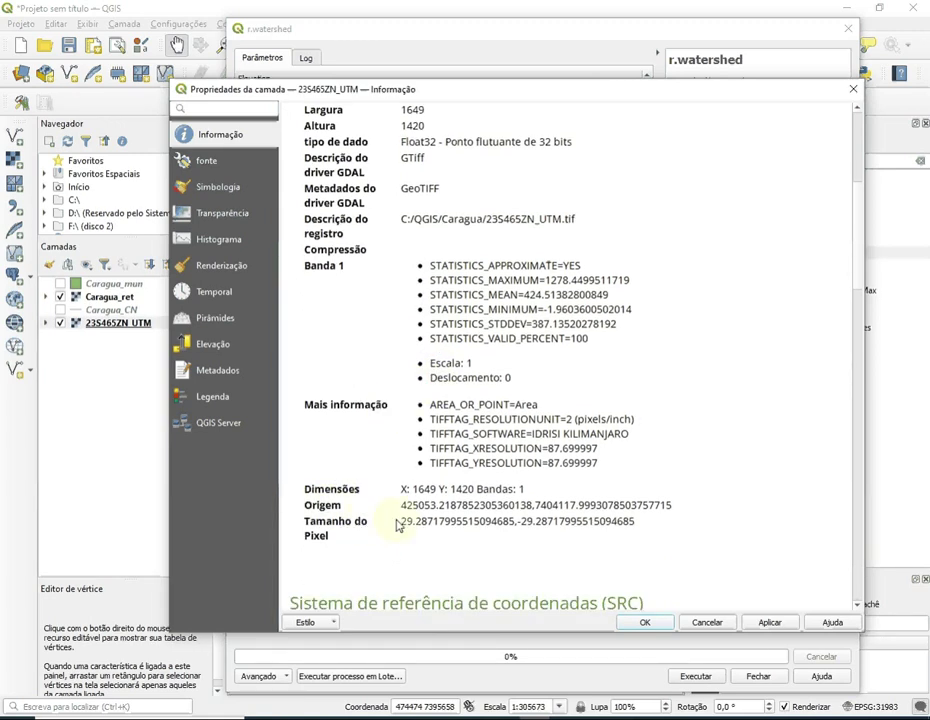
left_click_drag(401, 521, 431, 521)
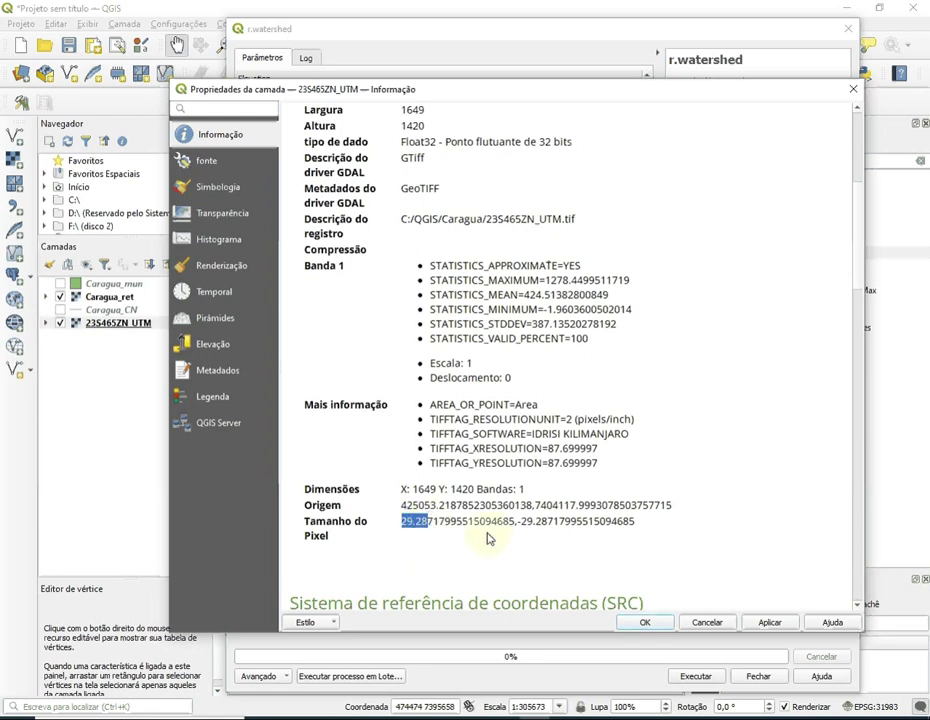
left_click_drag(692, 635, 700, 686)
left_click(706, 679)
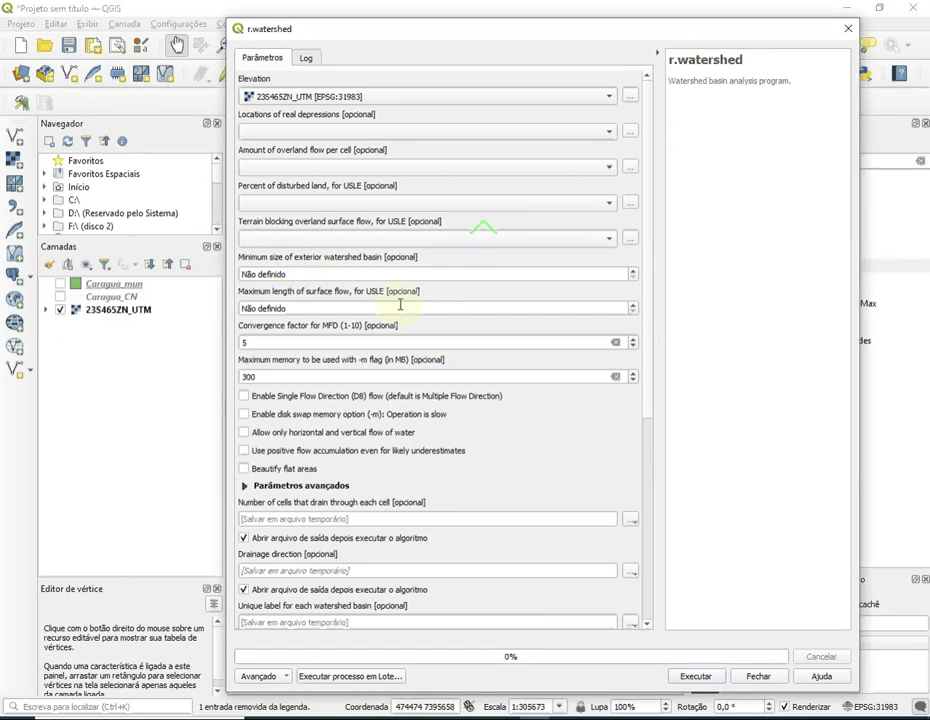
Step: Set the minimum size of exterior watershed basin to 25 and turn off opening the output for cells draining through each cell
left_click_drag(297, 272, 221, 265)
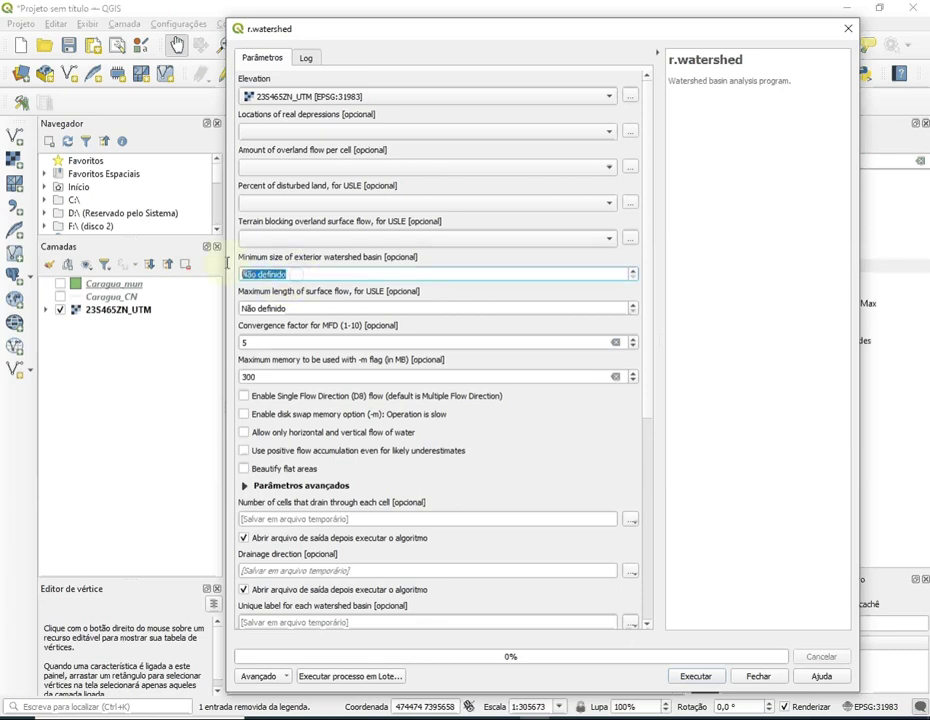
type("25")
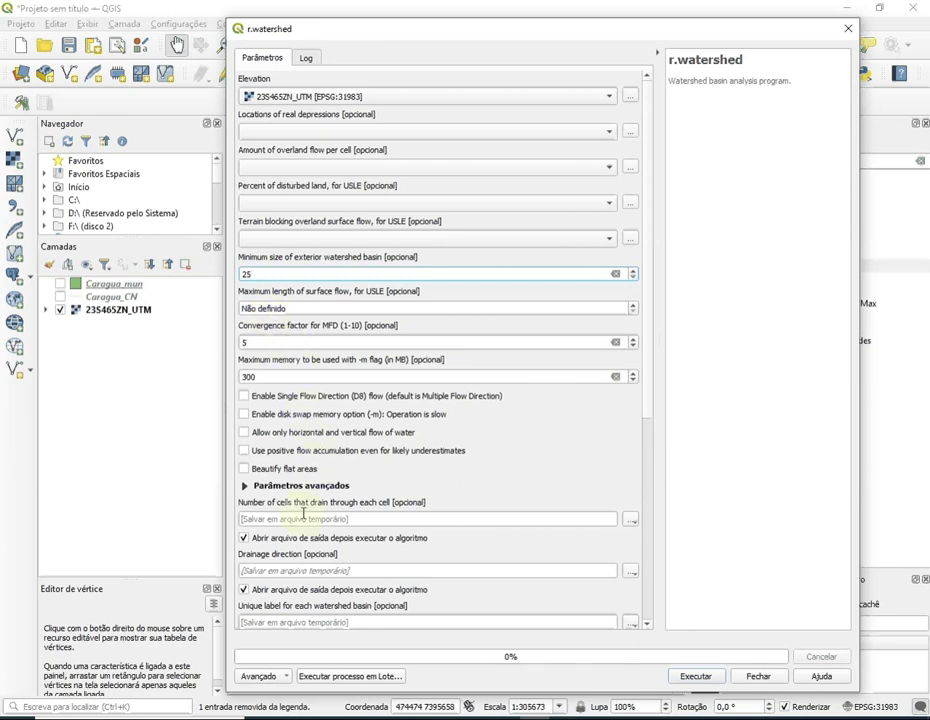
left_click(245, 539)
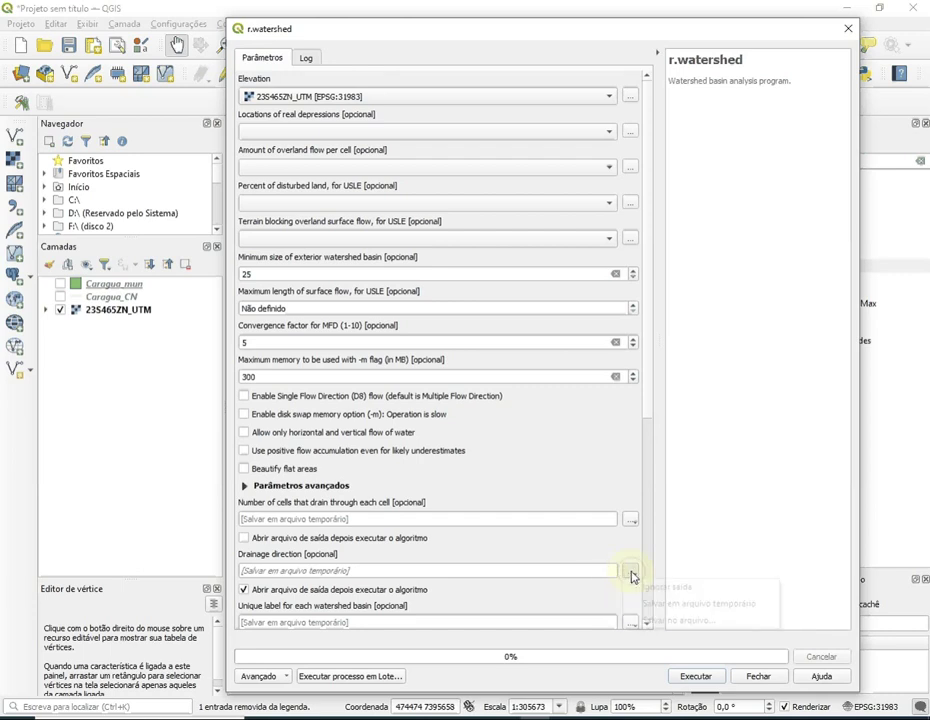
Step: Set the drainage direction output to the file Caragua_dir in C:\QGIS\Caragua
left_click(631, 573)
left_click(651, 621)
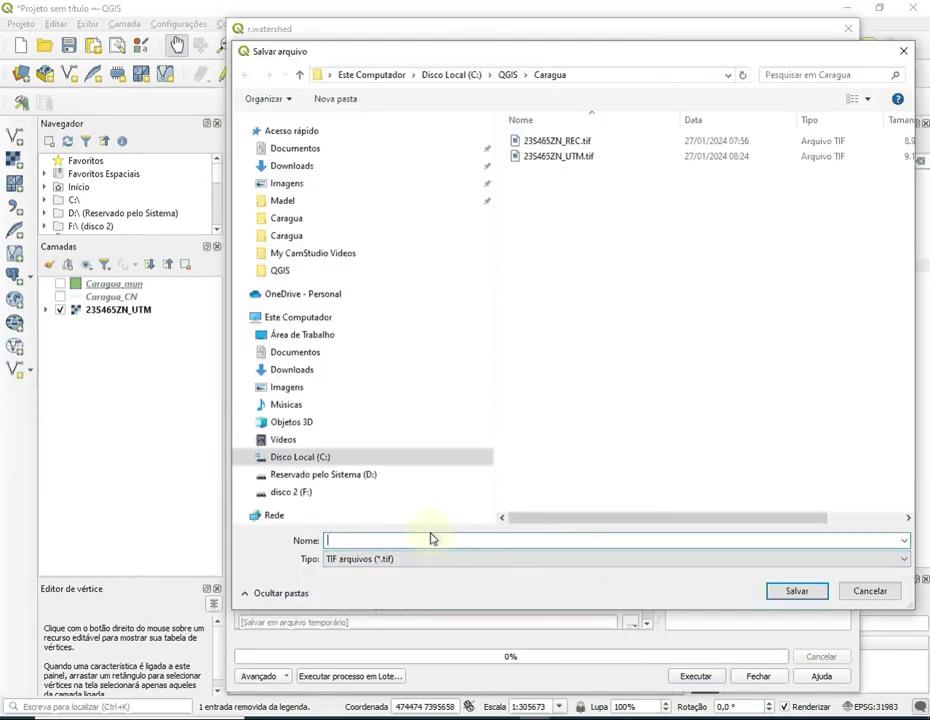
type("Caragua_")
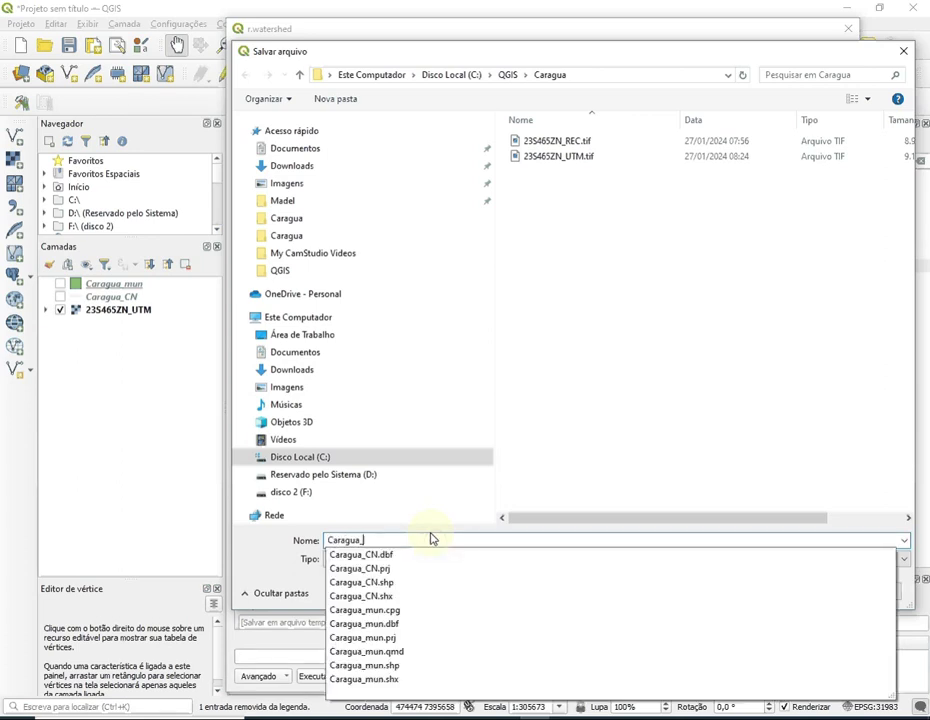
type("di")
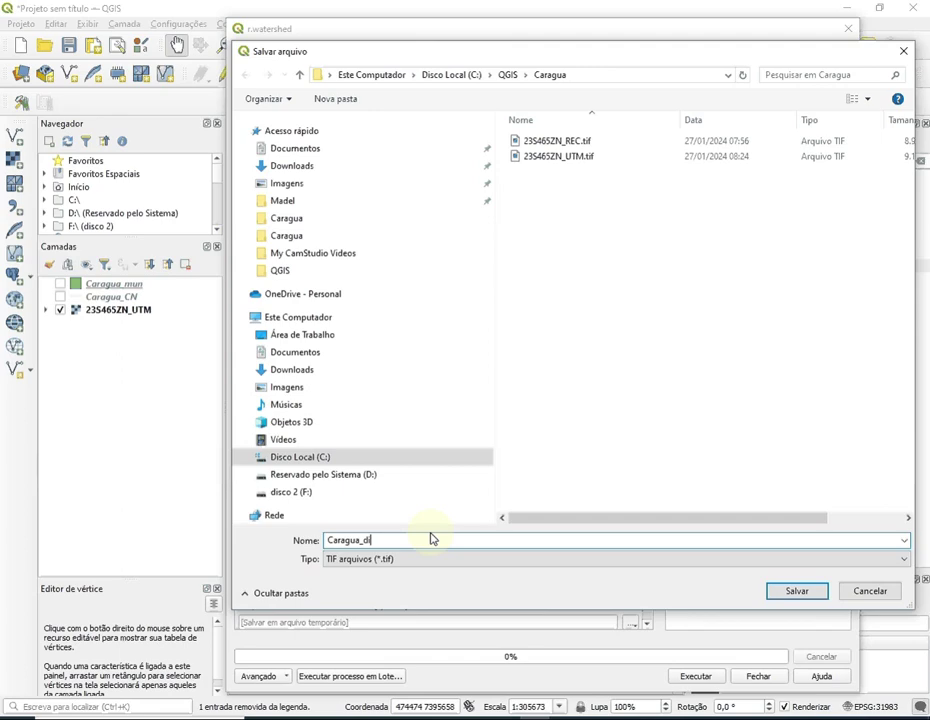
type("r")
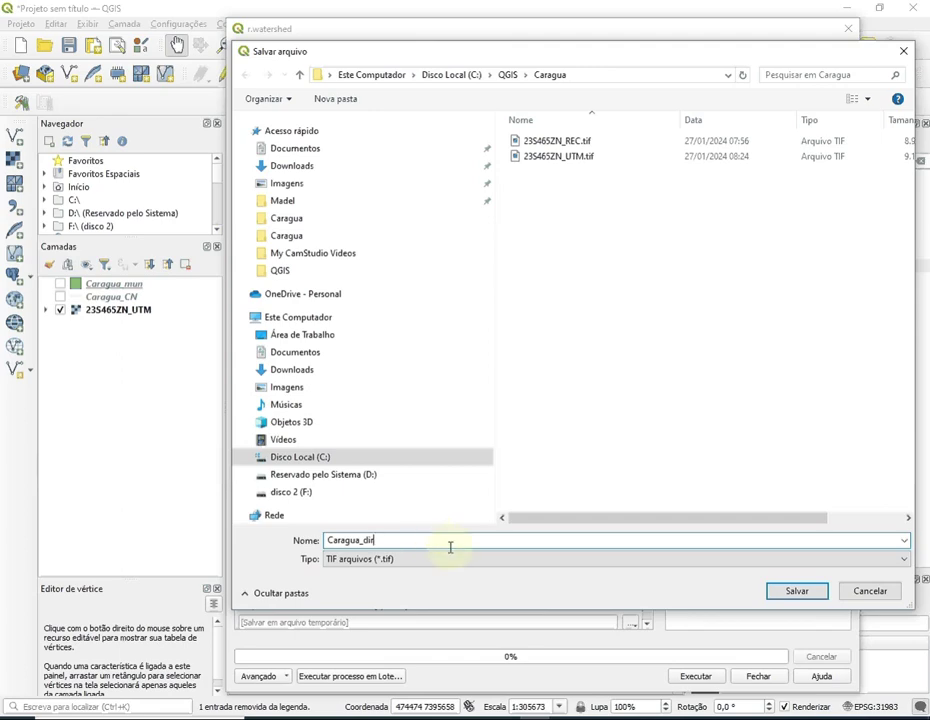
left_click(796, 591)
Step: Set the stream segments output to the file Caragua_talvegues in C:\QGIS\Caragua
scroll(330, 448, "down", 5)
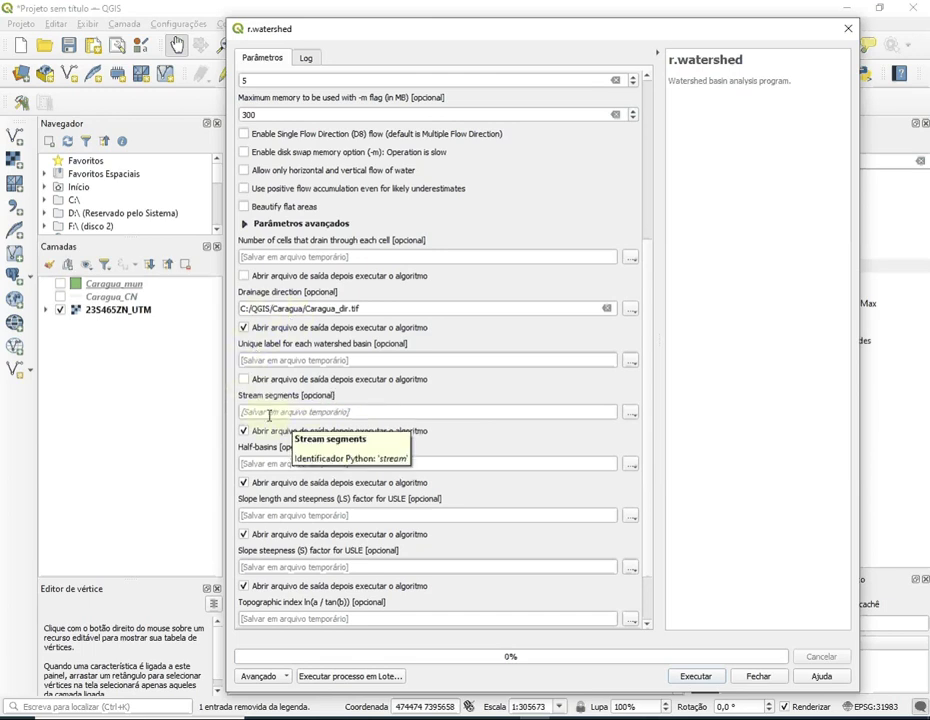
left_click(631, 416)
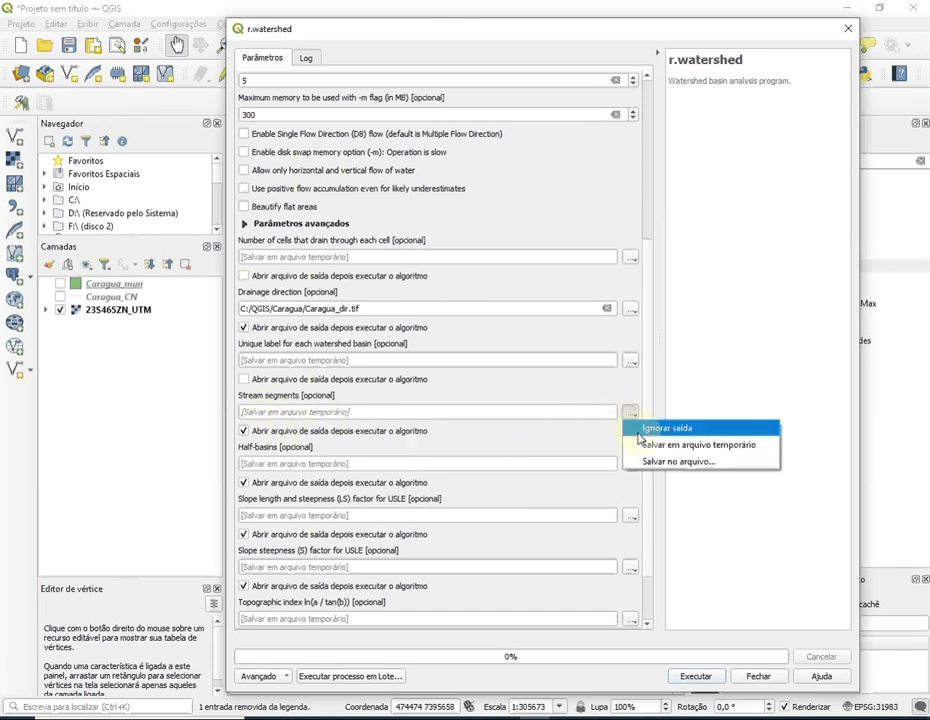
left_click(643, 463)
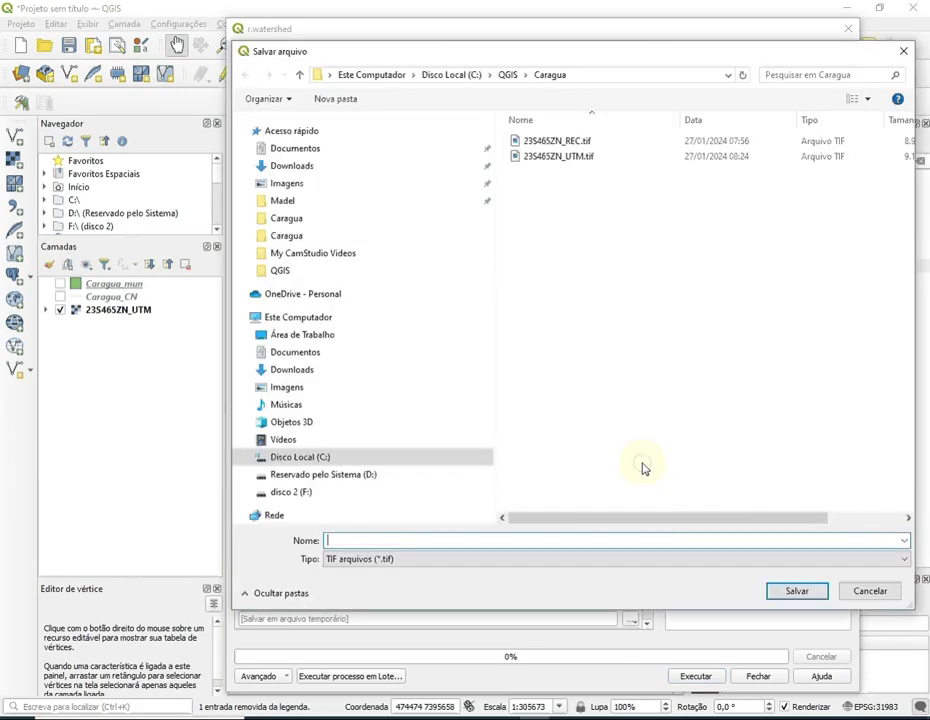
left_click(337, 541)
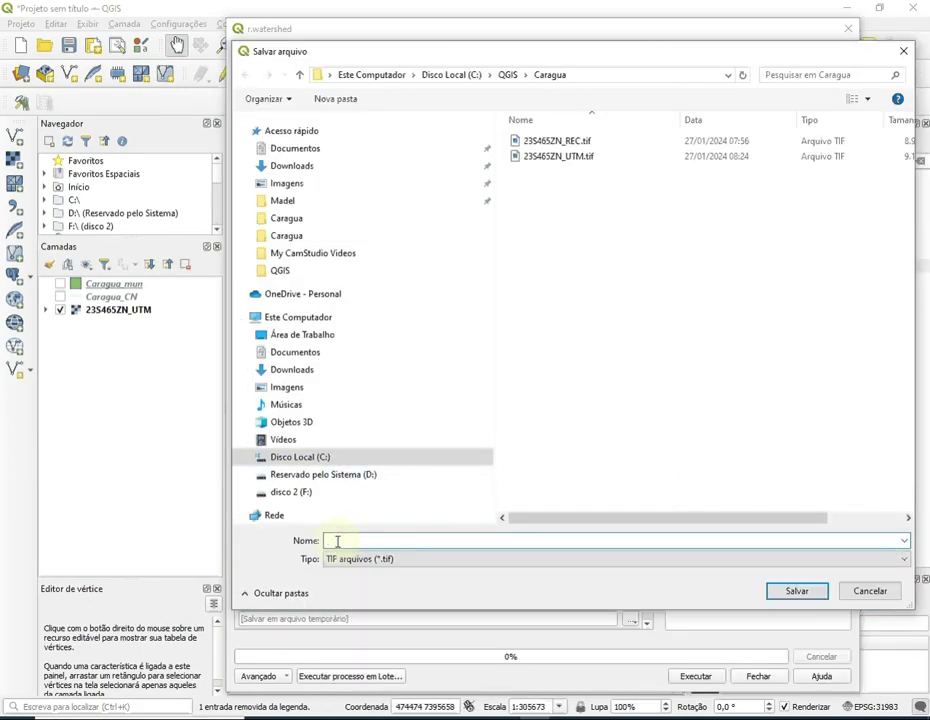
type("C")
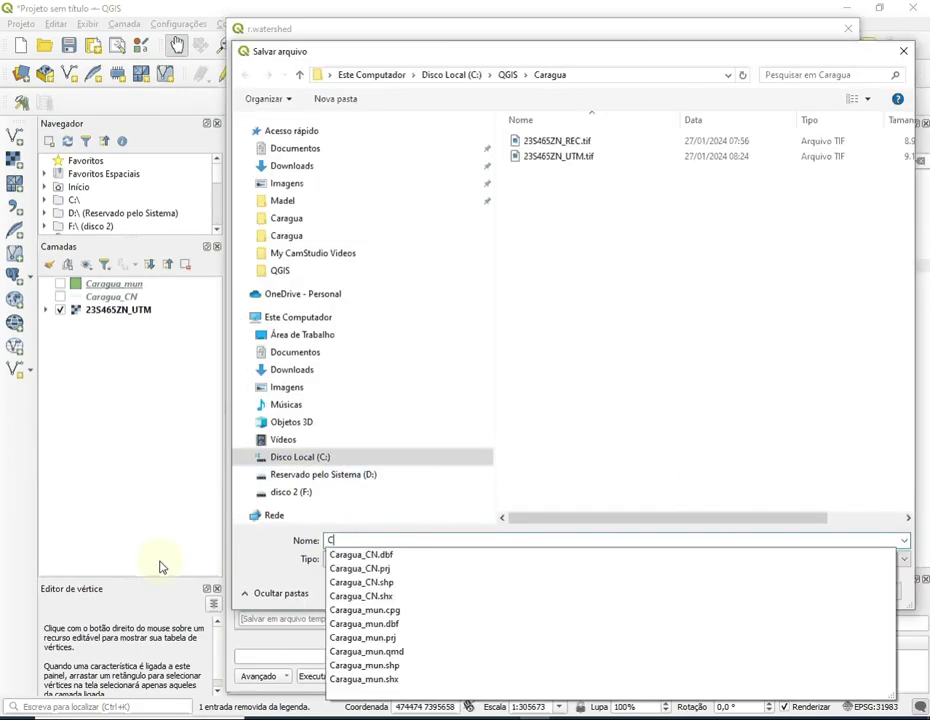
type("aragua")
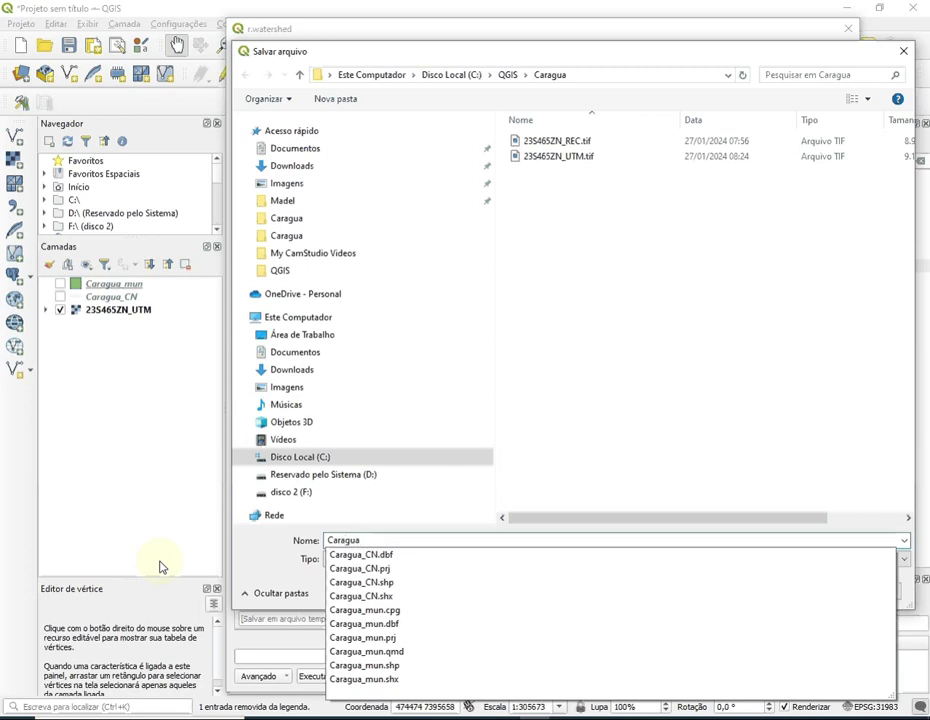
type("_talvegues")
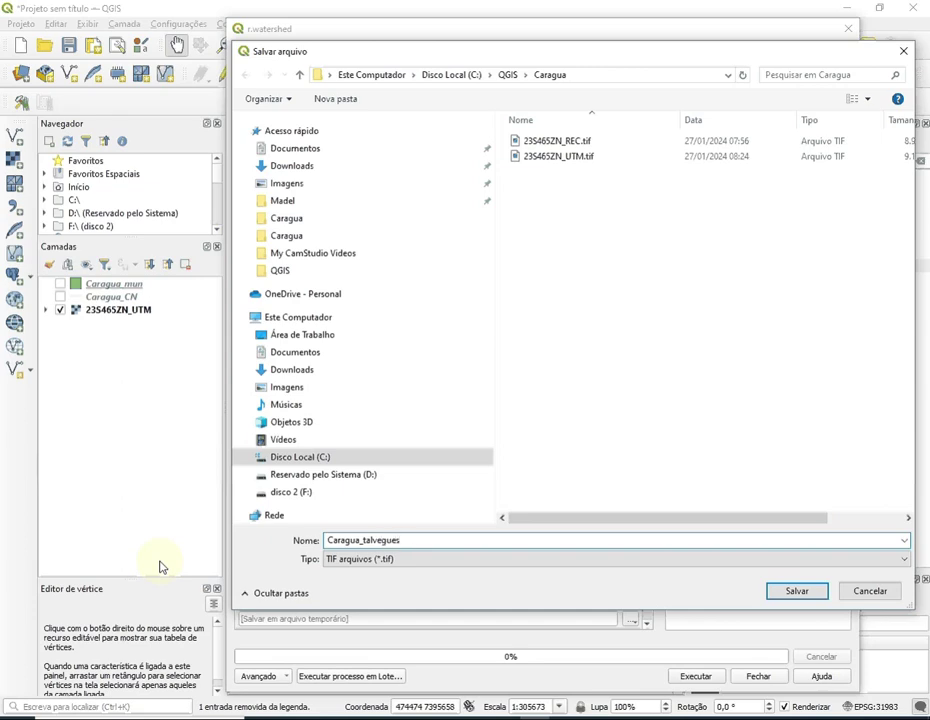
left_click(792, 598)
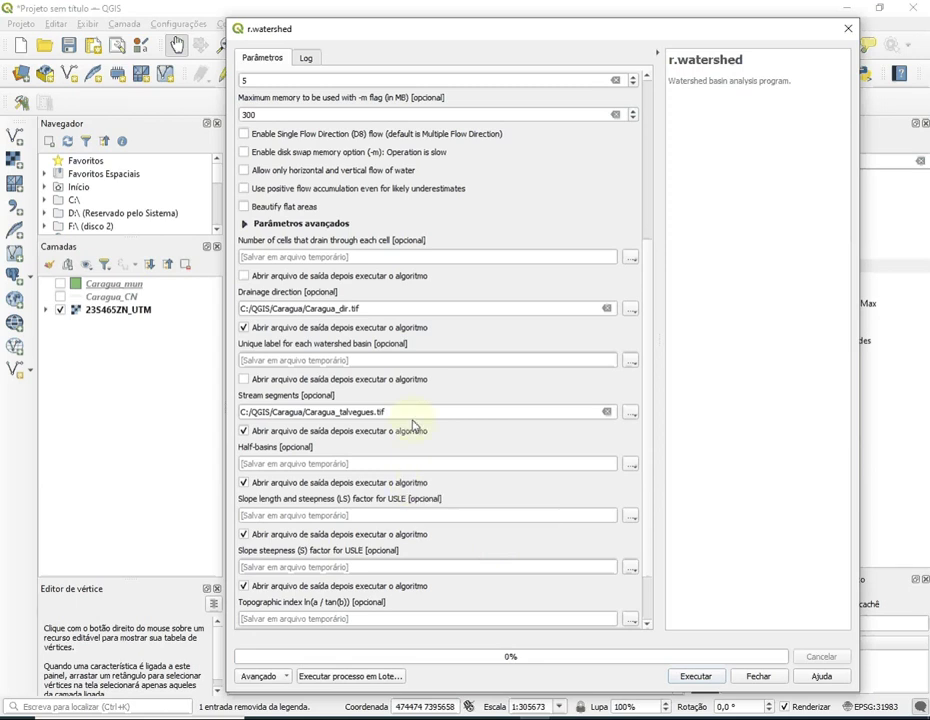
Step: Turn off opening the half-basins, slope length, slope steepness, topographic index and stream power outputs, and run r.watershed
left_click(244, 483)
scroll(307, 494, "down", 1)
left_click(244, 466)
left_click(244, 516)
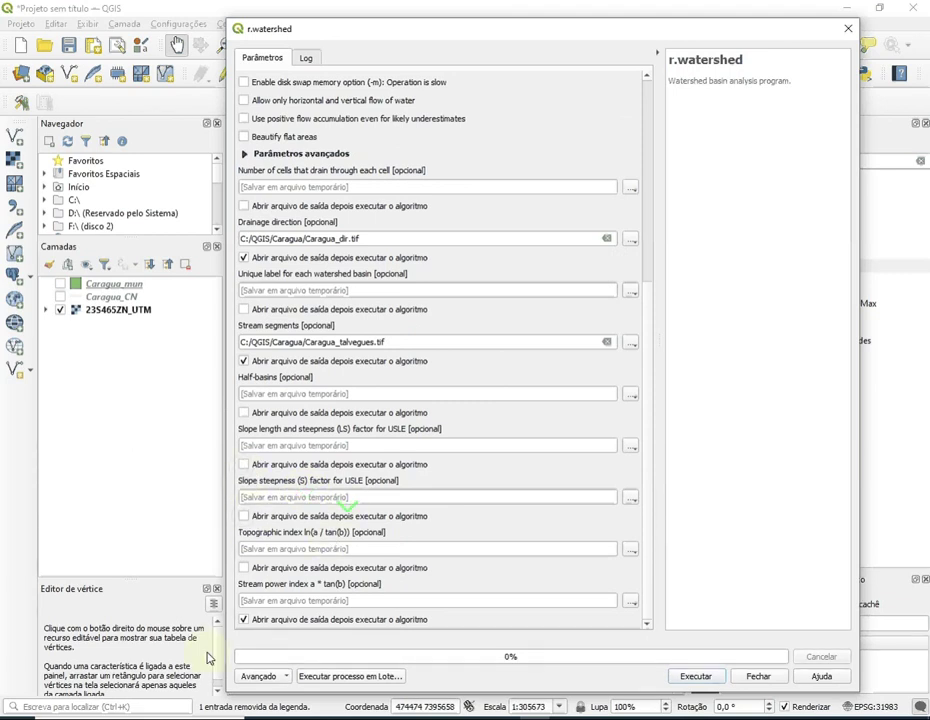
left_click(244, 619)
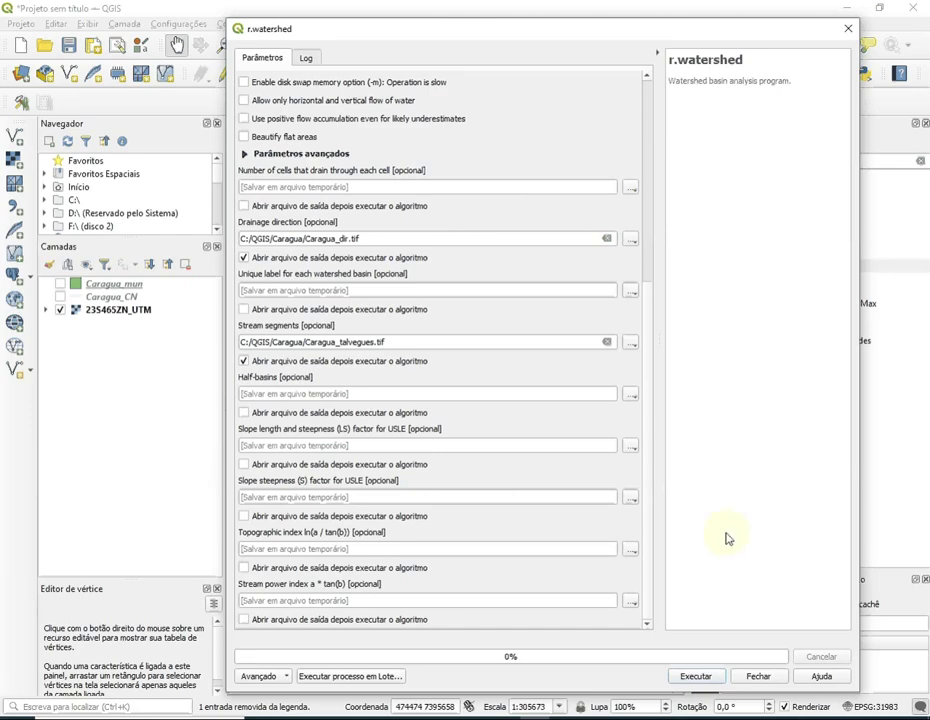
left_click(696, 678)
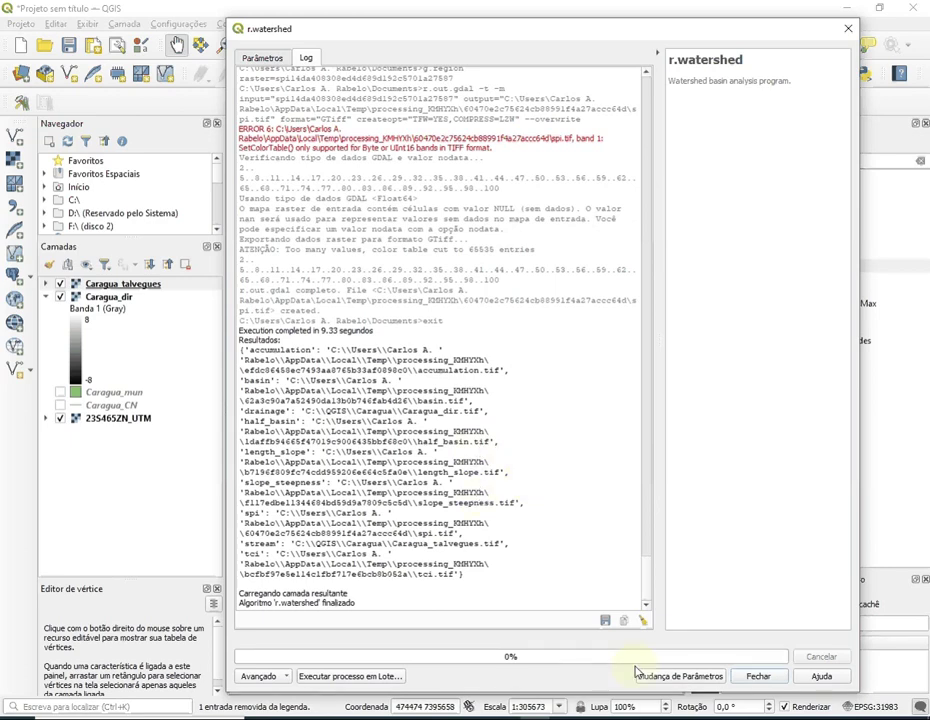
left_click(757, 677)
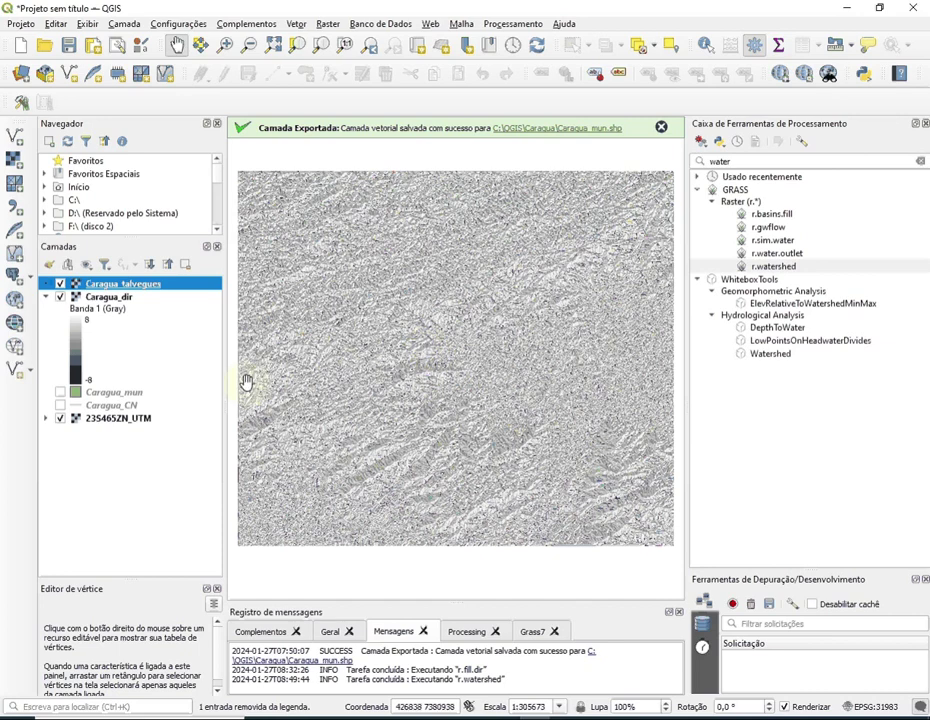
Step: Hide the 23S465ZN_UTM and Caragua_dir layers and inspect the stream segments of Caragua_talvegues at several scales
left_click(106, 297)
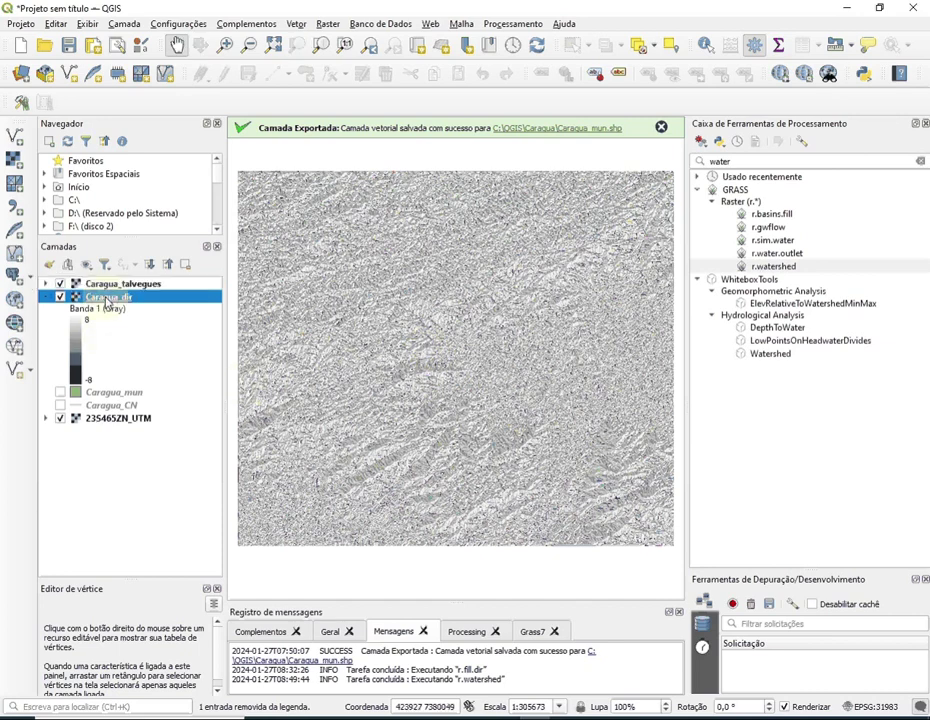
left_click(100, 286)
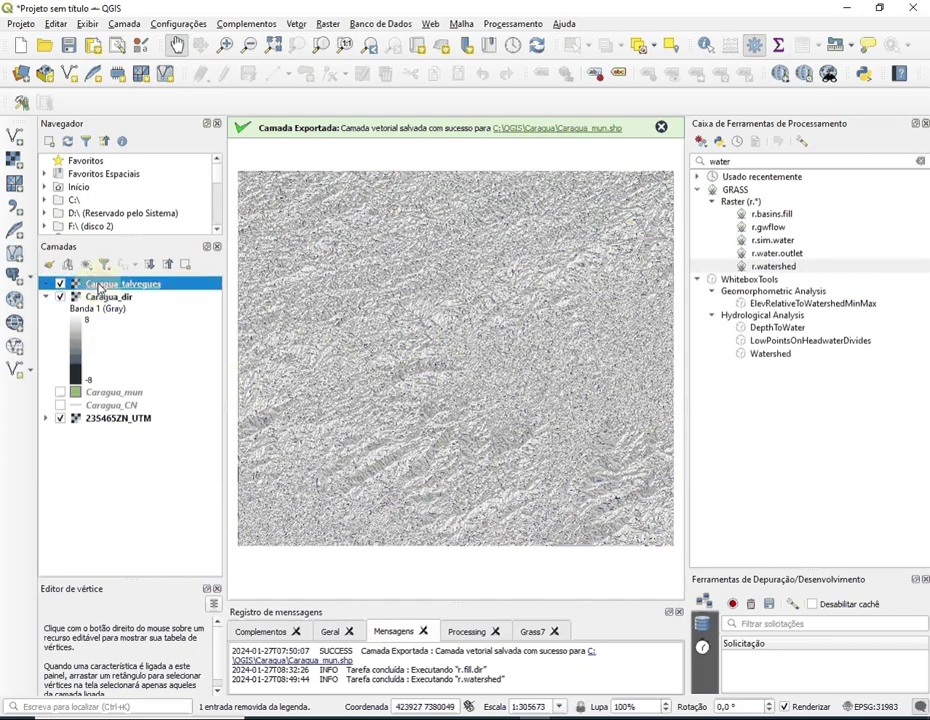
left_click(60, 418)
left_click(60, 297)
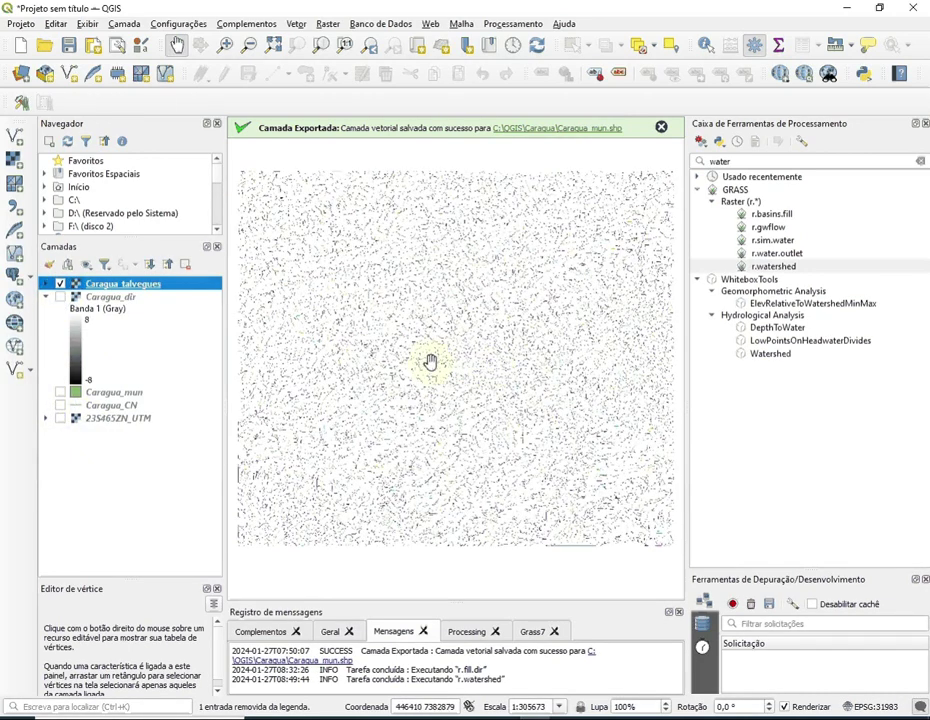
scroll(427, 360, "up", 6)
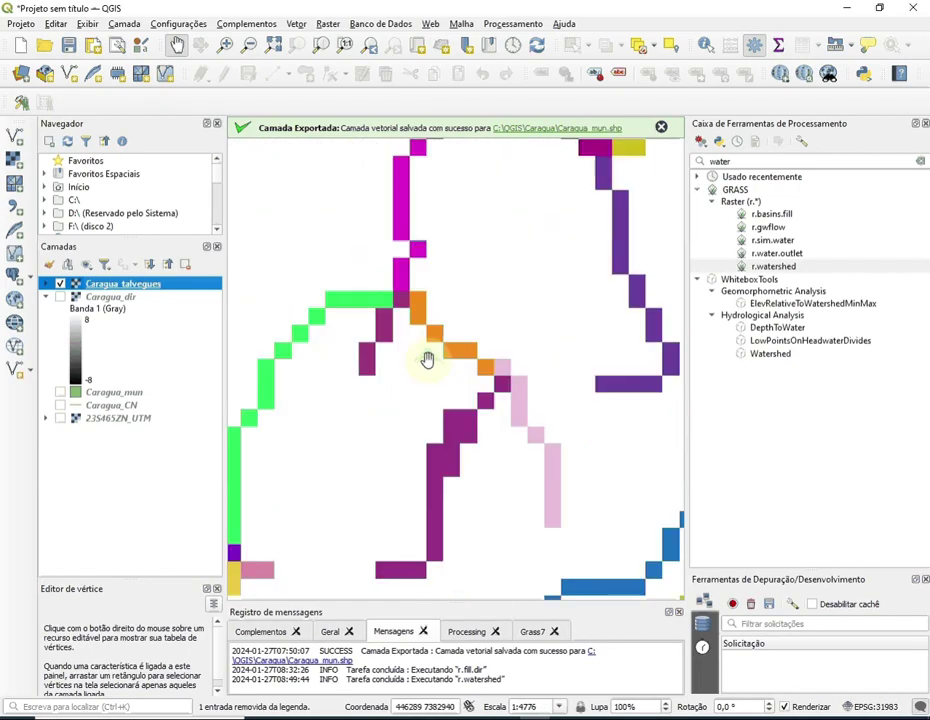
scroll(427, 360, "down", 1)
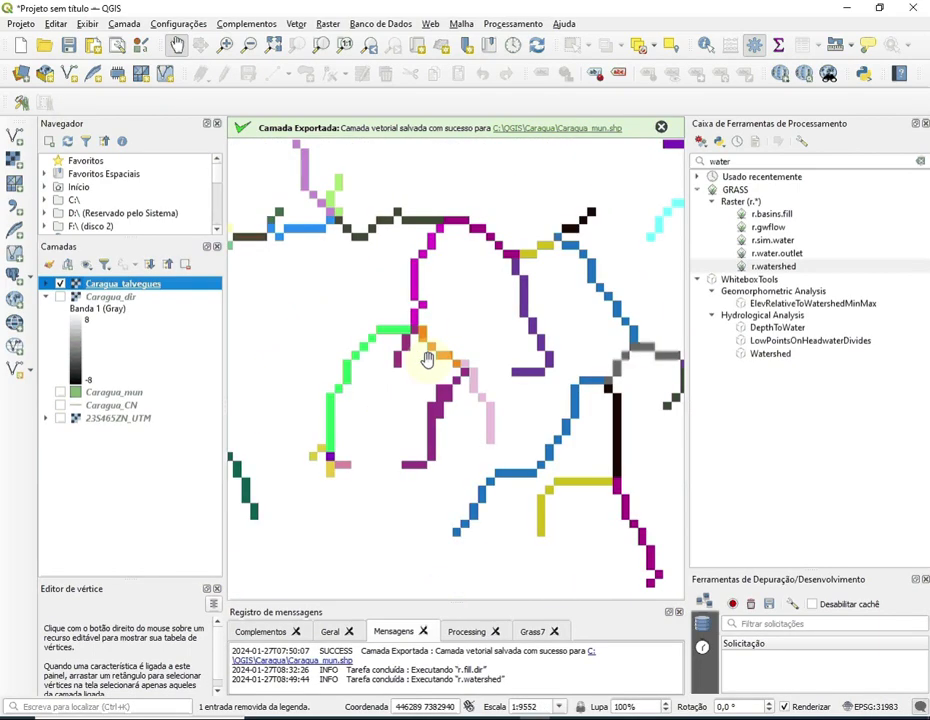
scroll(427, 360, "down", 2)
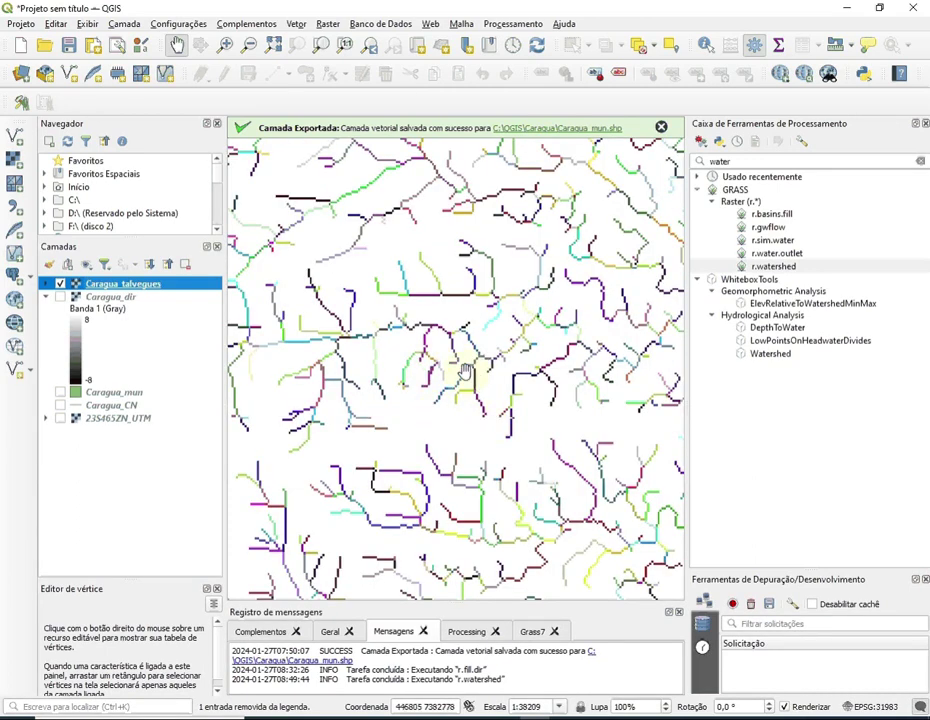
scroll(465, 372, "up", 2)
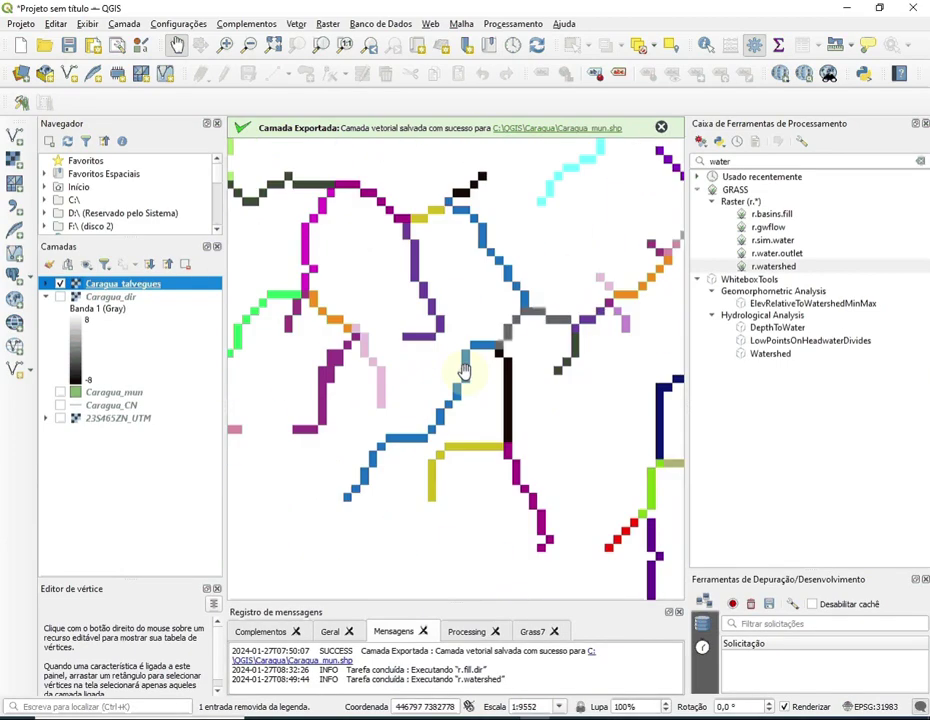
scroll(554, 473, "down", 2)
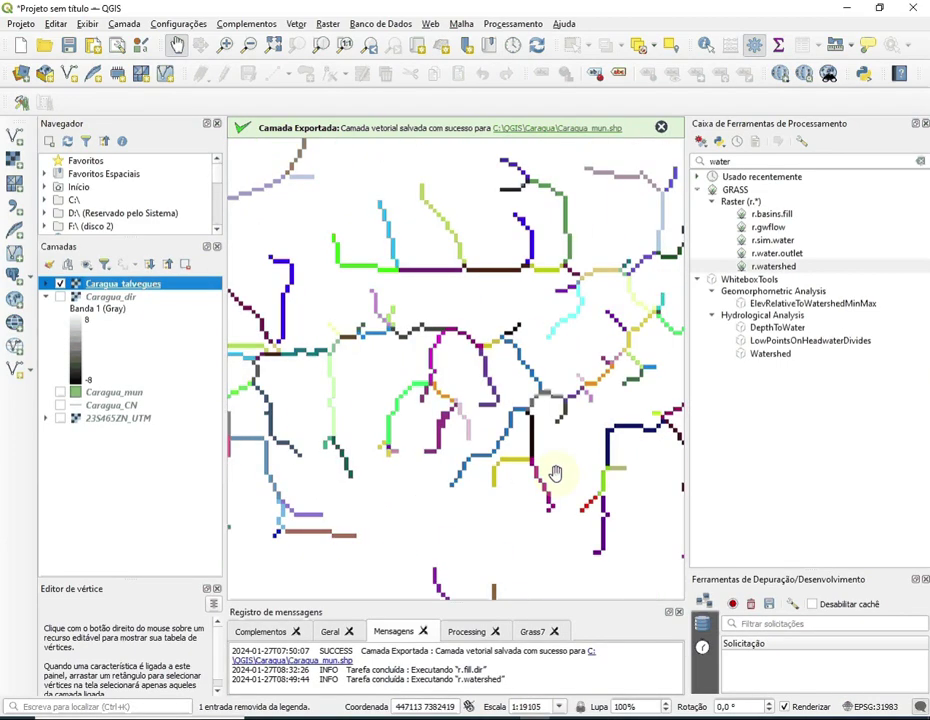
scroll(556, 473, "down", 2)
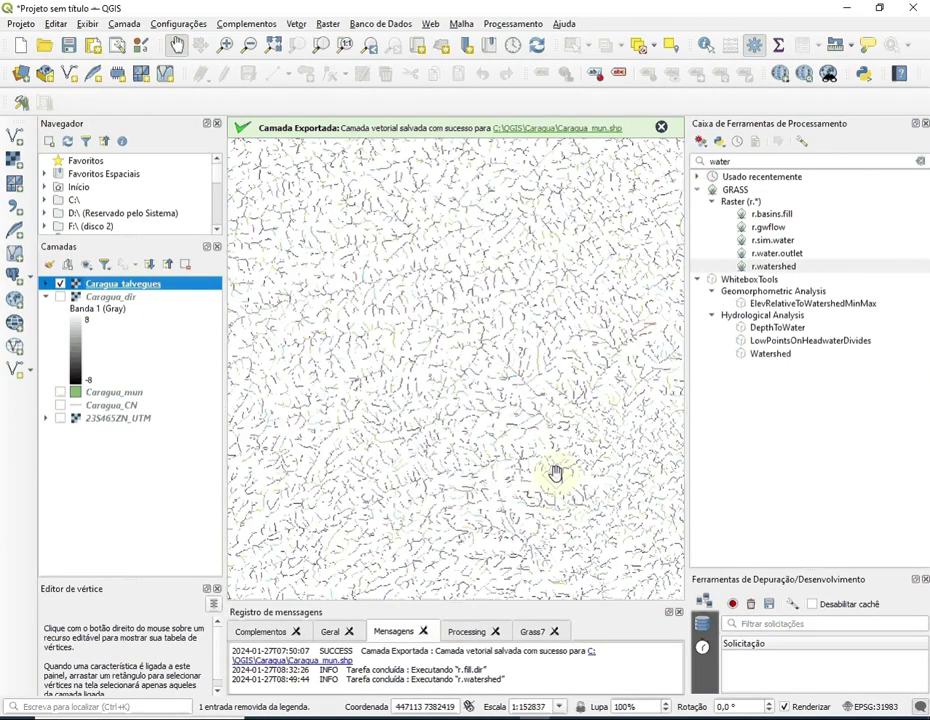
Step: Show Caragua_dir in place of Caragua_talvegues to examine the drainage directions, and switch back to Caragua_talvegues
left_click(60, 297)
left_click(60, 284)
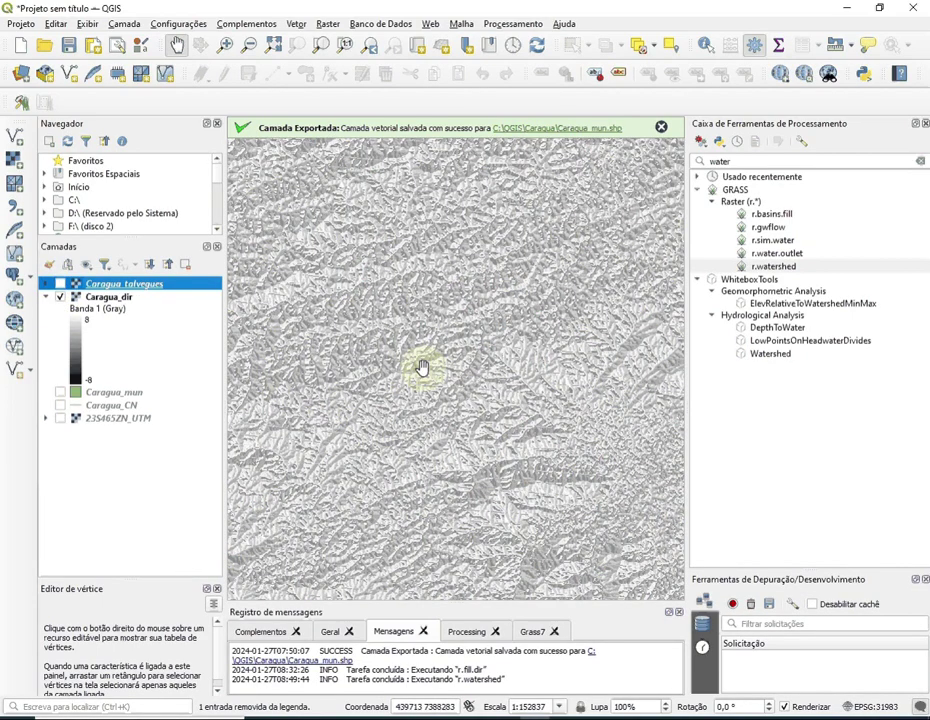
scroll(420, 367, "up", 4)
scroll(420, 367, "down", 3)
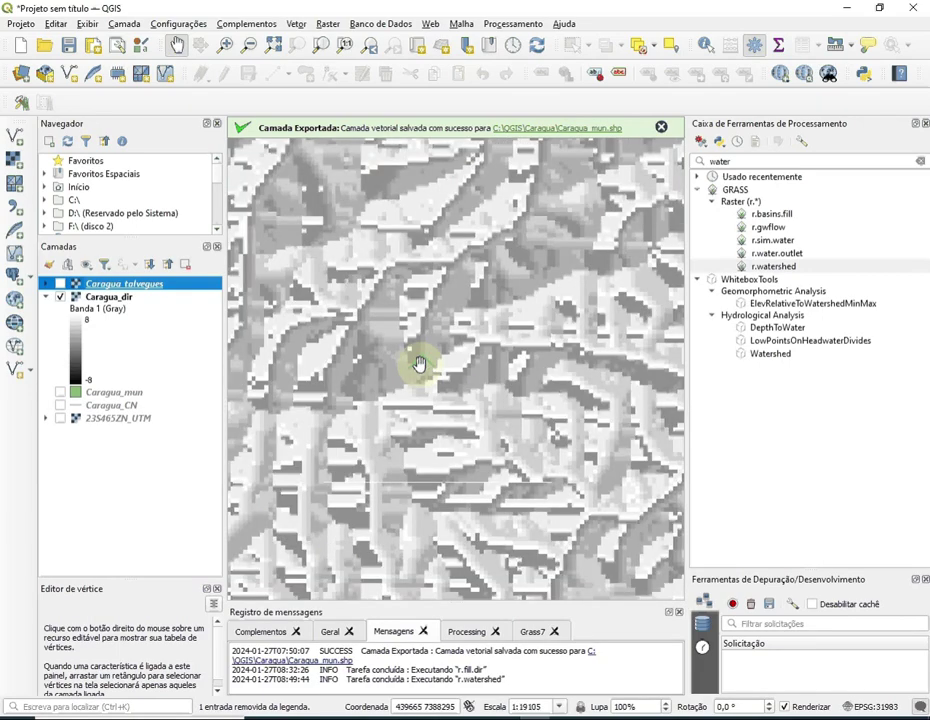
scroll(420, 364, "down", 1)
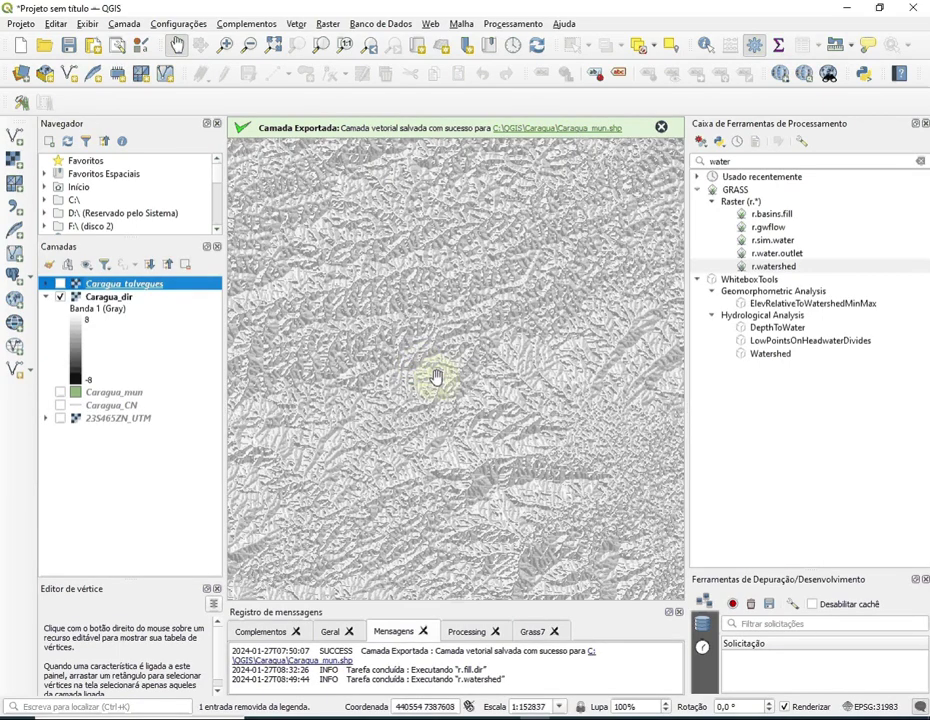
left_click_drag(560, 363, 480, 447)
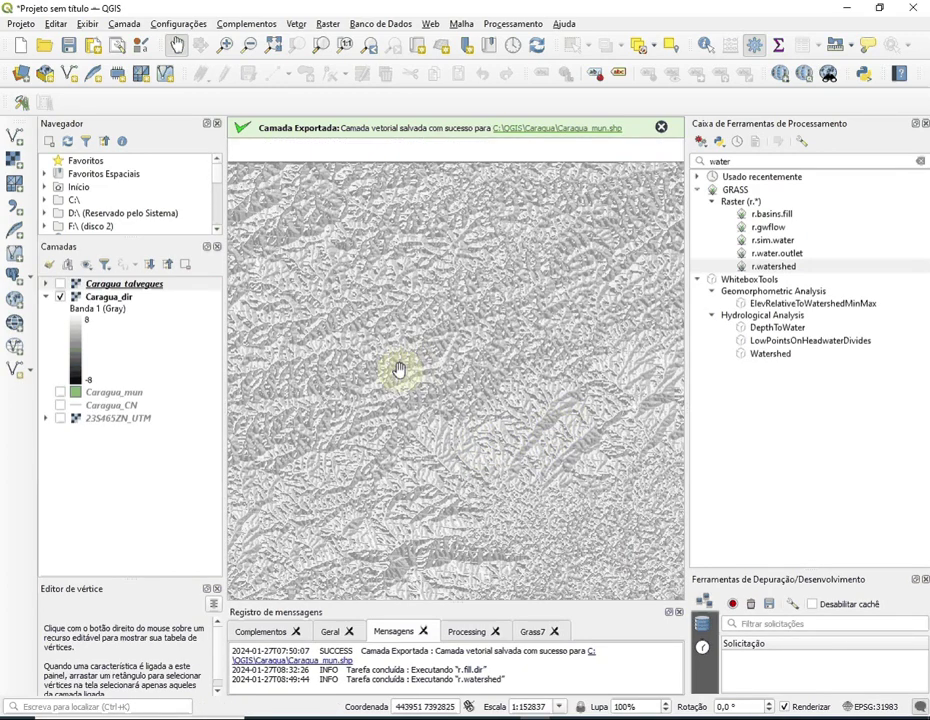
left_click(60, 298)
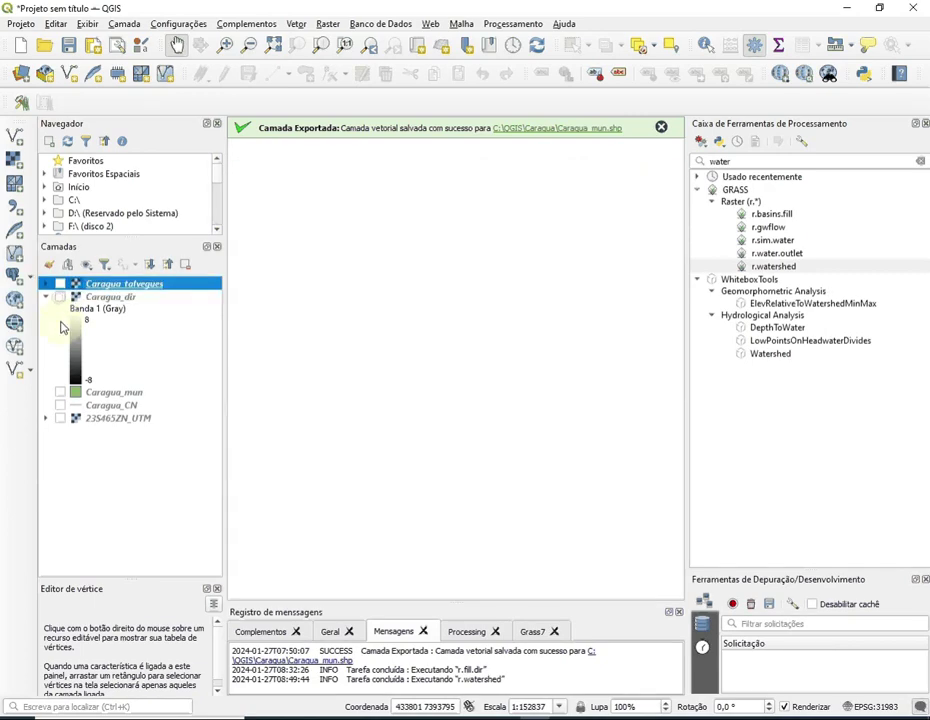
left_click(60, 284)
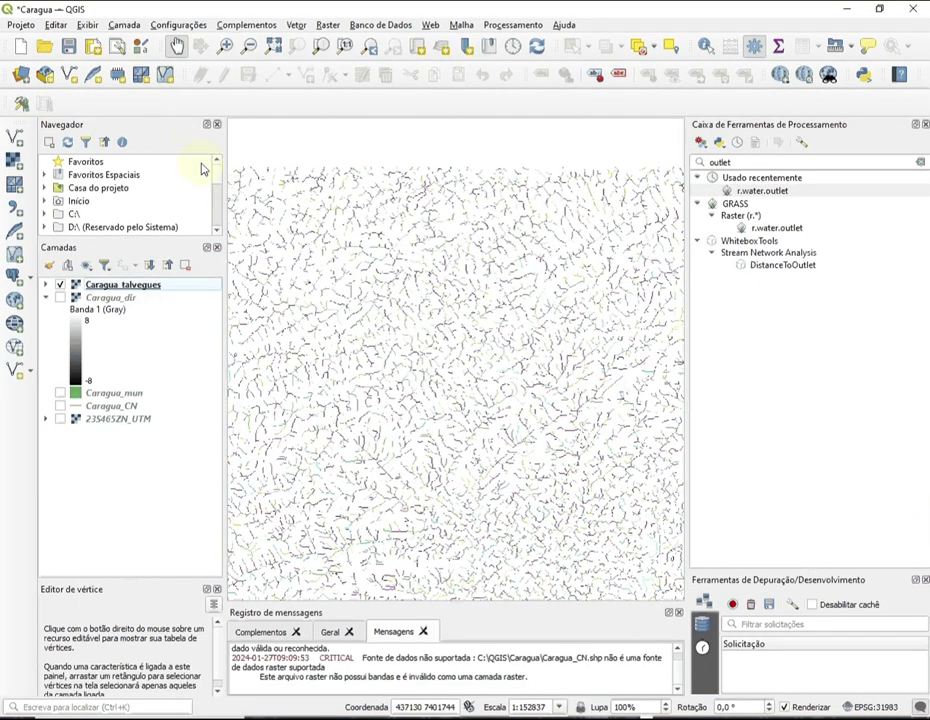
left_click(748, 192)
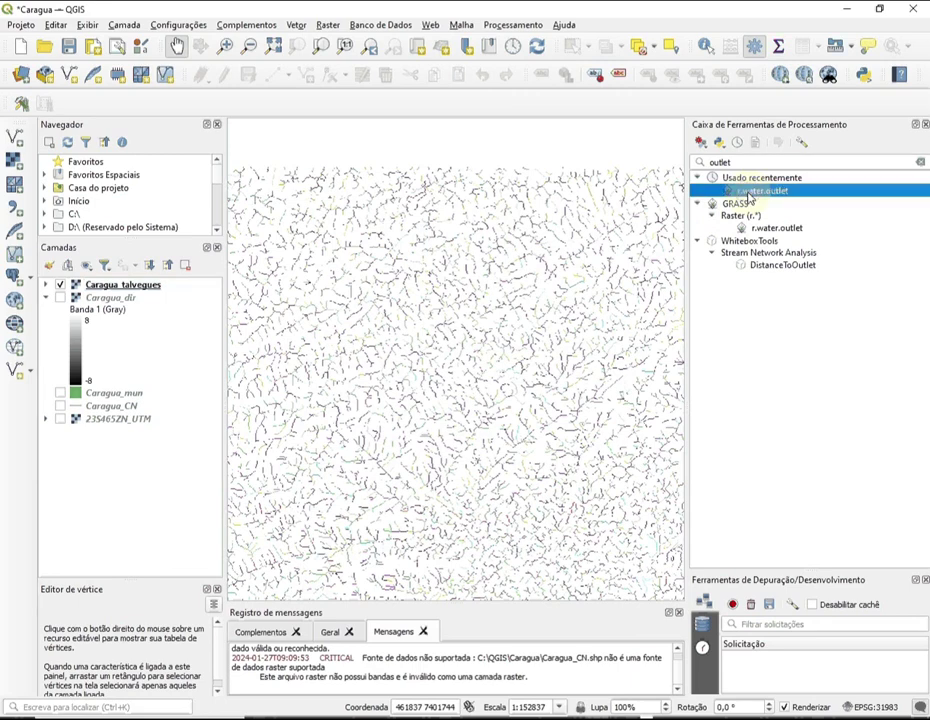
double_click(748, 192)
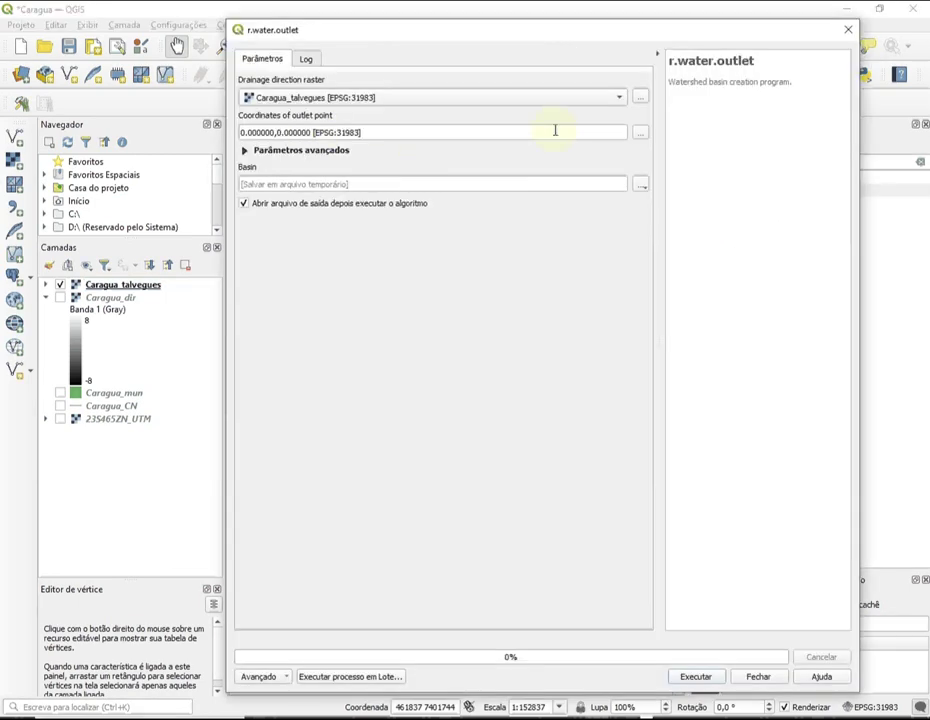
left_click(619, 100)
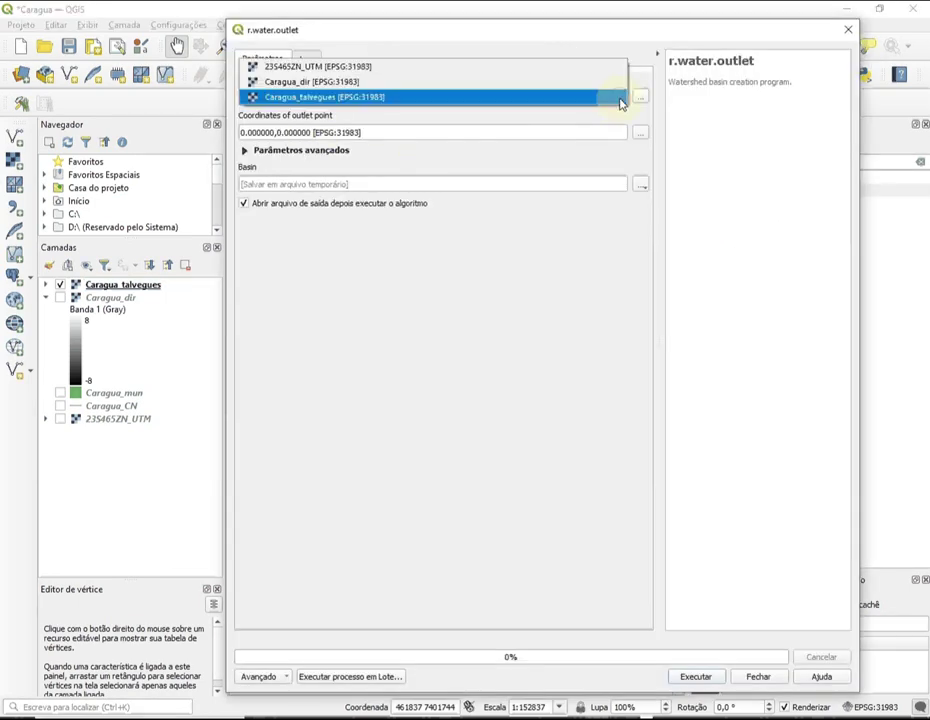
left_click(533, 88)
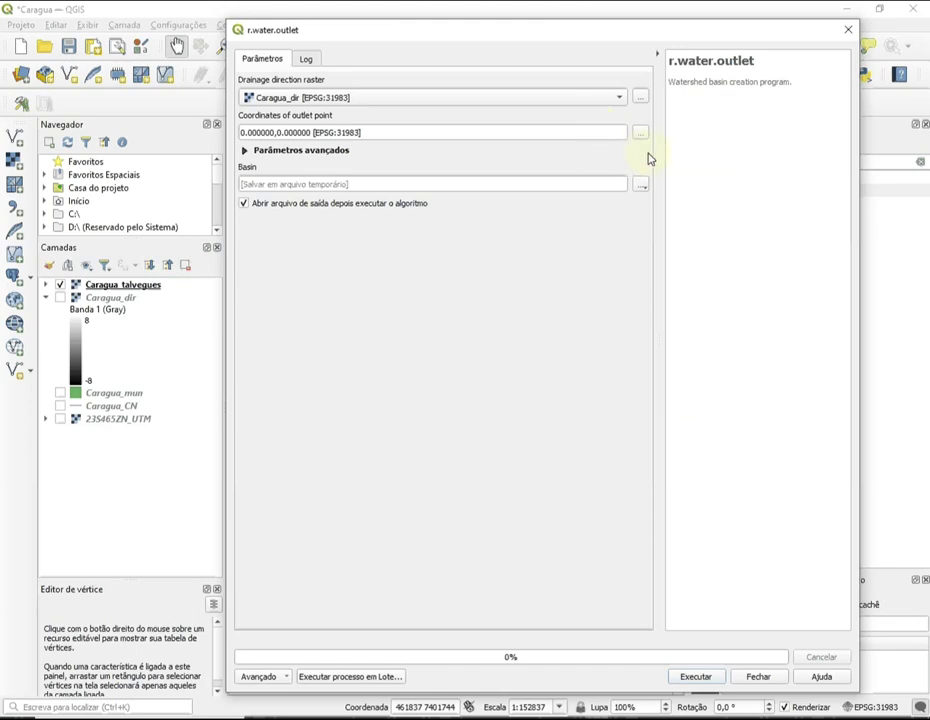
left_click(757, 676)
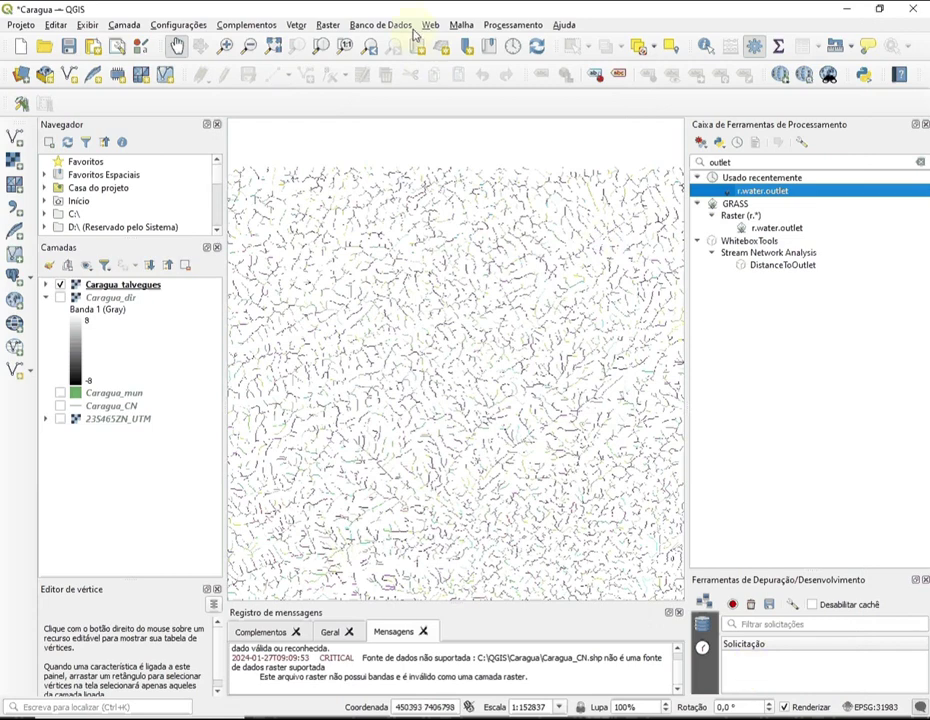
Step: Add the Google Satellite basemap from QuickMapServices beneath the existing layers
left_click(430, 25)
mouse_move(448, 58)
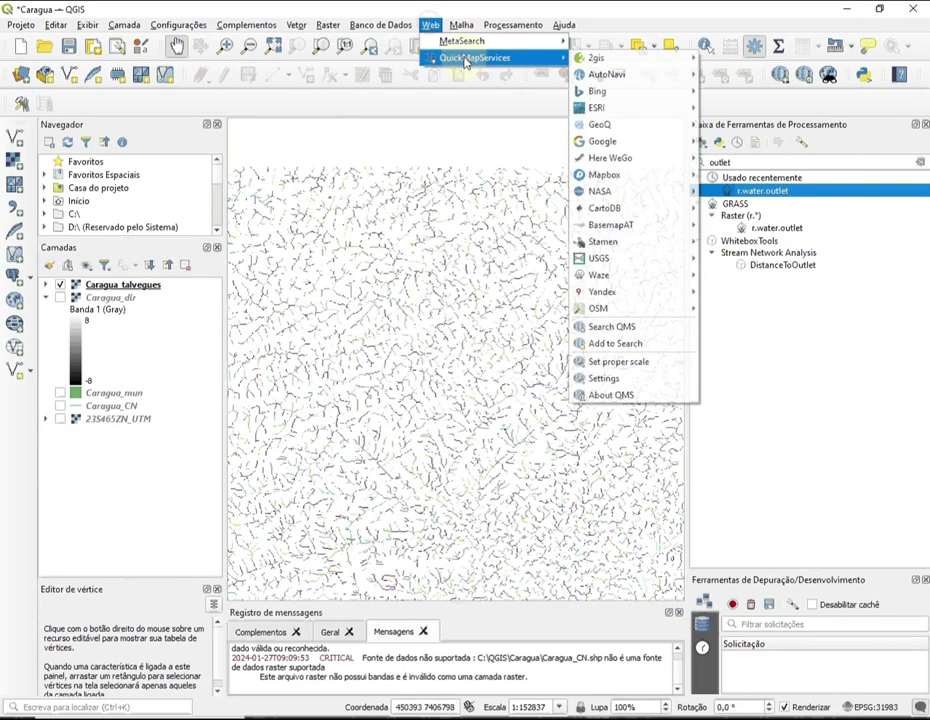
mouse_move(623, 142)
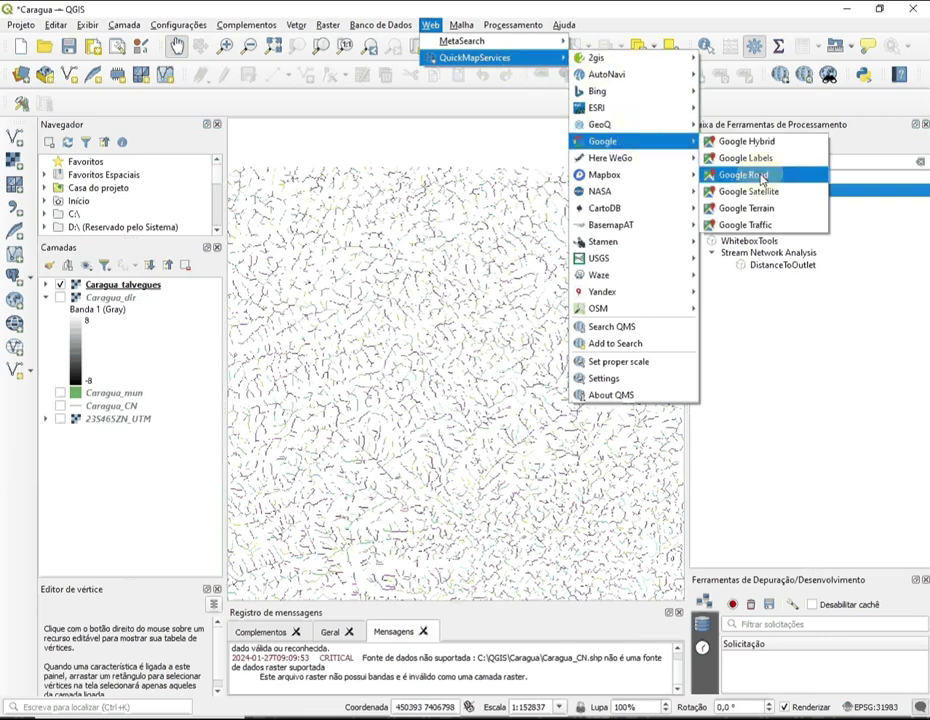
left_click(777, 191)
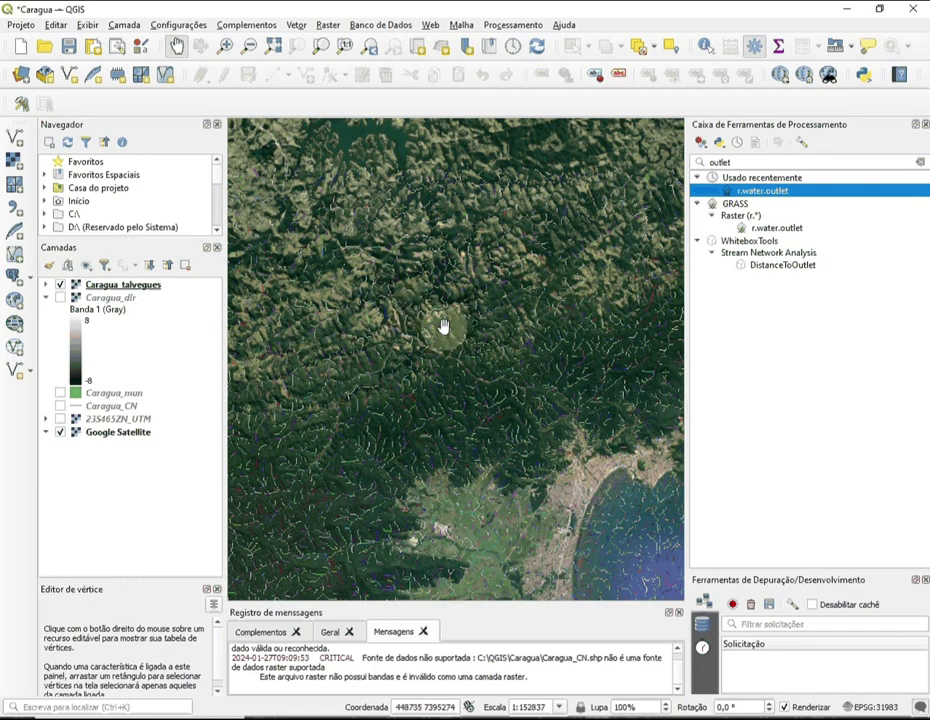
Step: Examine the stream segments over the satellite imagery around the river bridge beside the highway north of the city to locate an outlet point
left_click_drag(565, 330, 421, 305)
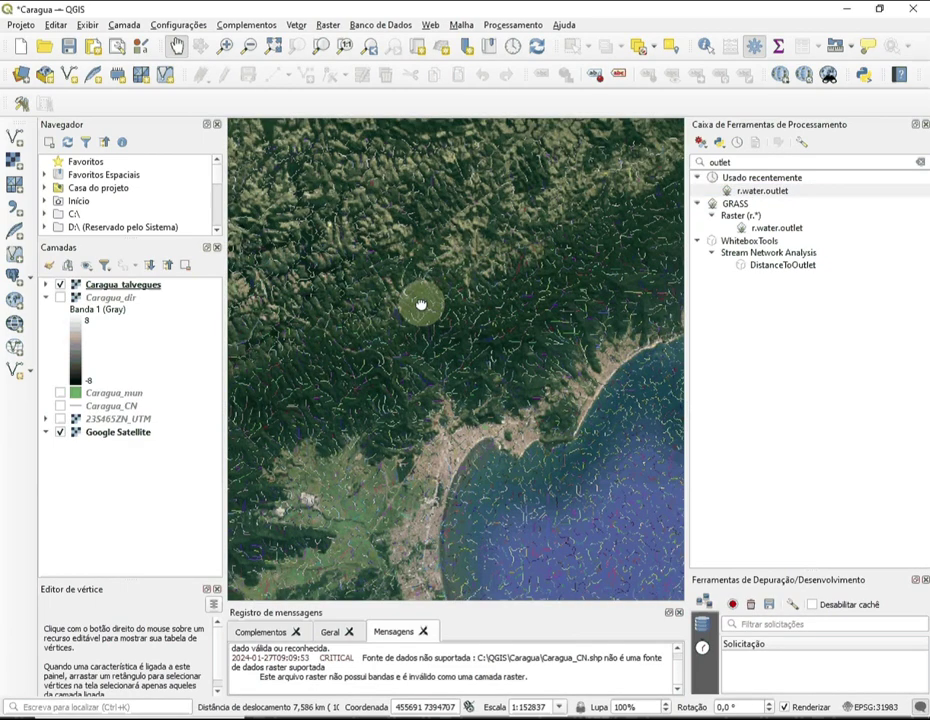
left_click_drag(472, 424, 458, 406)
scroll(458, 406, "up", 2)
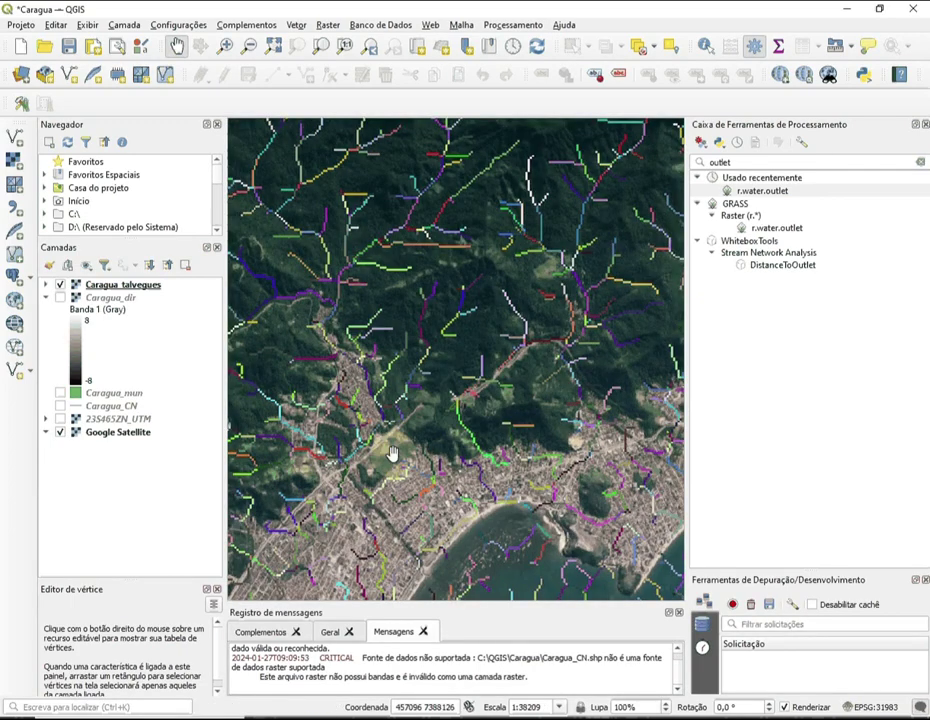
left_click_drag(392, 453, 455, 402)
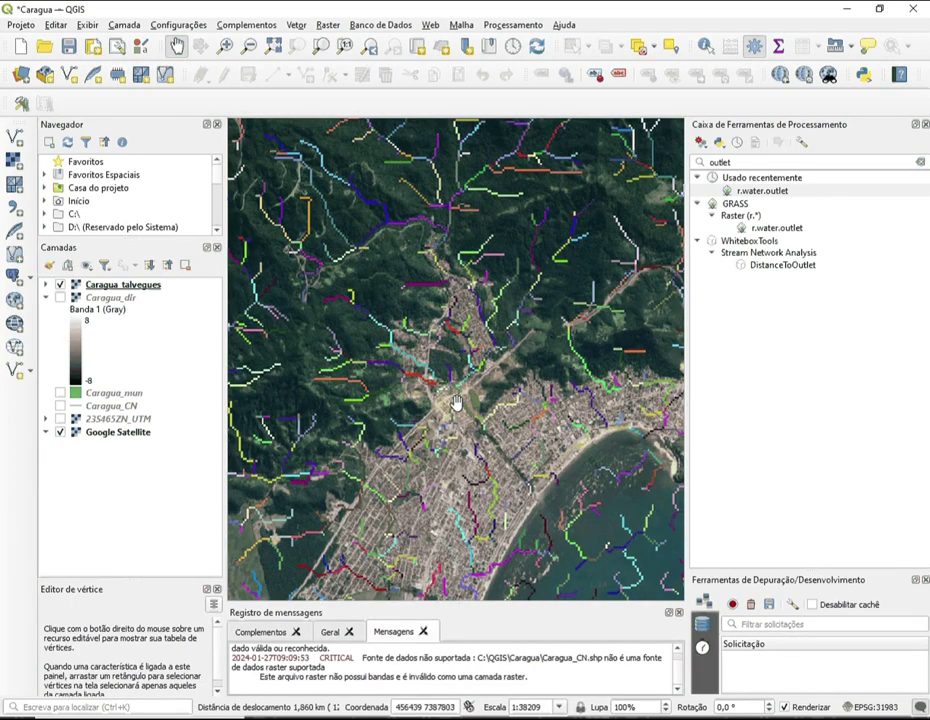
scroll(455, 402, "up", 1)
scroll(458, 402, "up", 3)
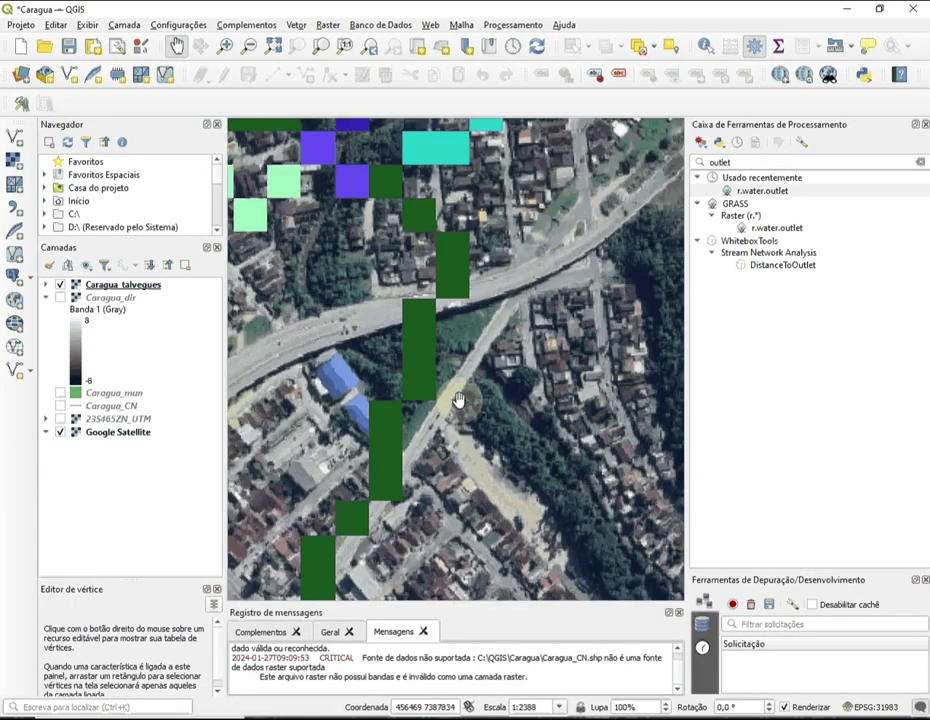
scroll(458, 402, "up", 3)
left_click_drag(526, 231, 456, 481)
scroll(456, 481, "down", 2)
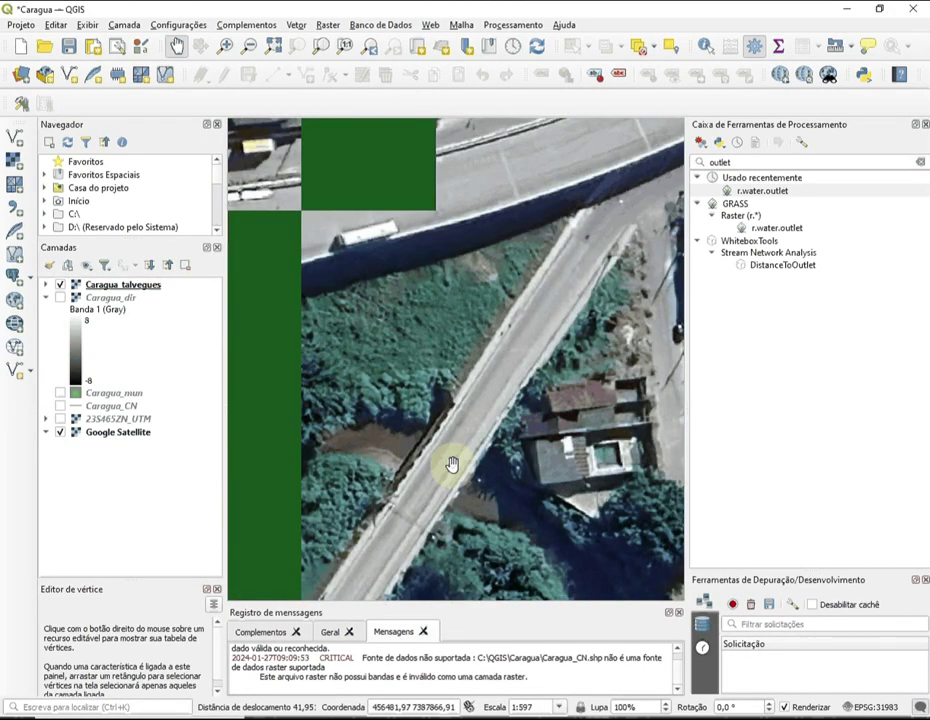
left_click_drag(448, 482, 502, 455)
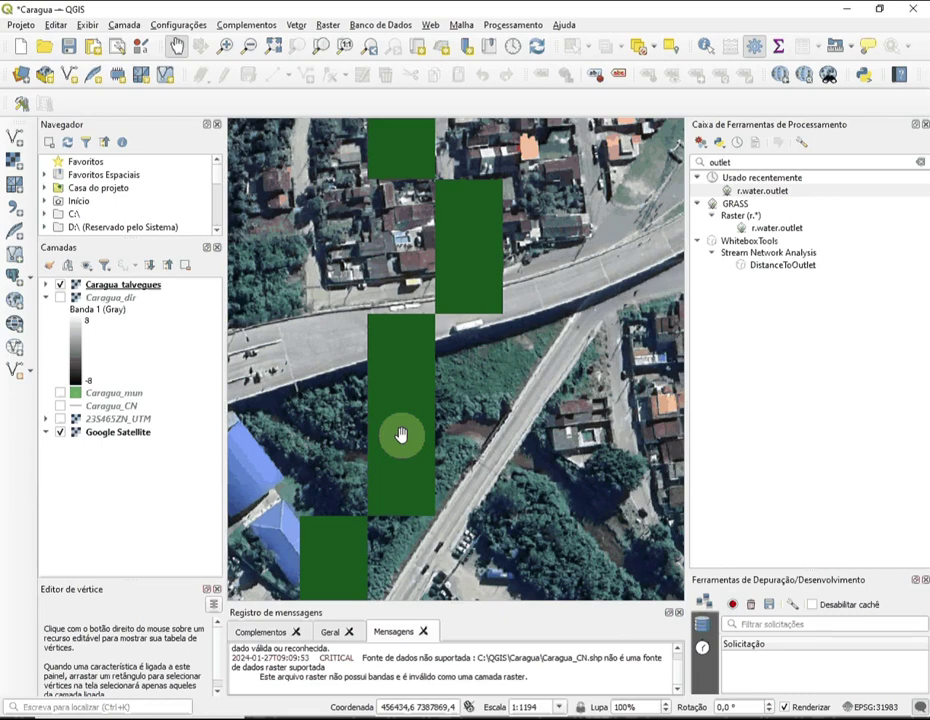
Step: Open r.water.outlet with Caragua_dir as drainage direction raster and pick the outlet on the stream cell at about 456435.54, 7387871.16
double_click(779, 229)
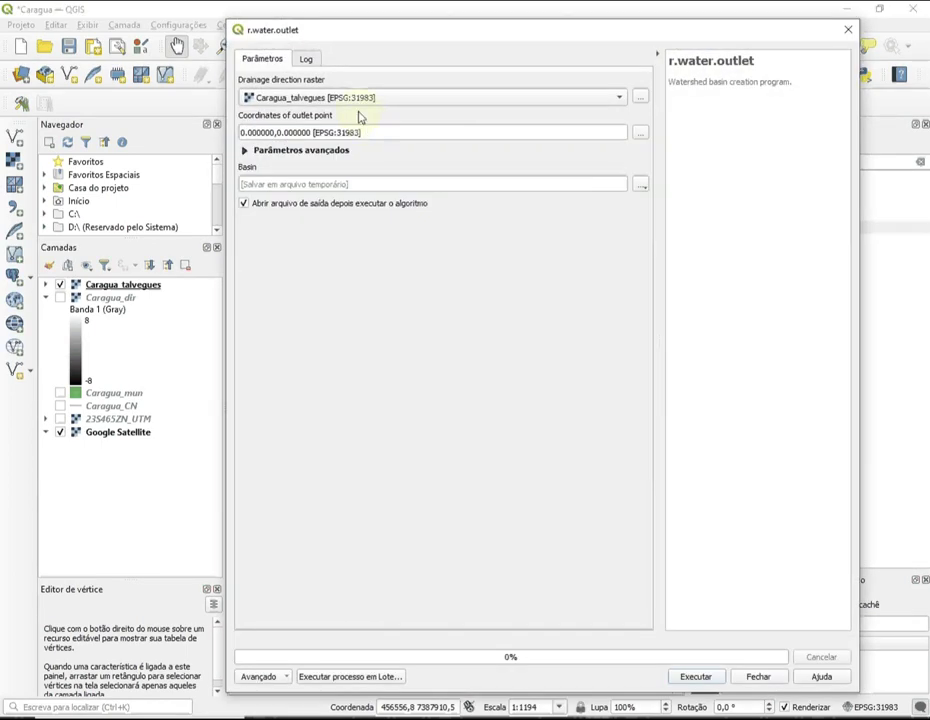
left_click(619, 96)
left_click(572, 86)
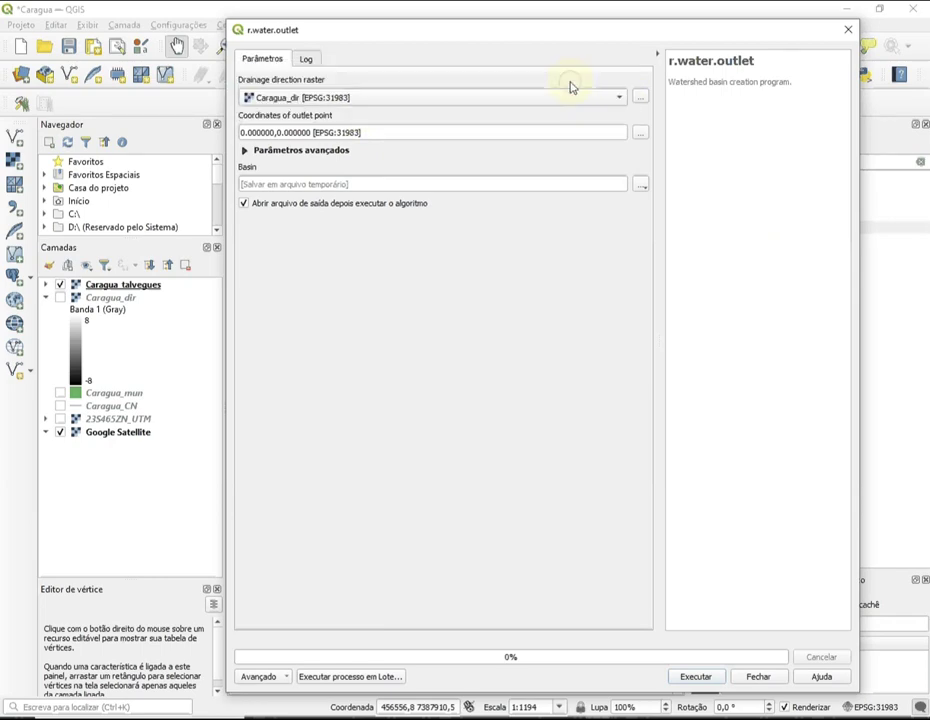
left_click(640, 132)
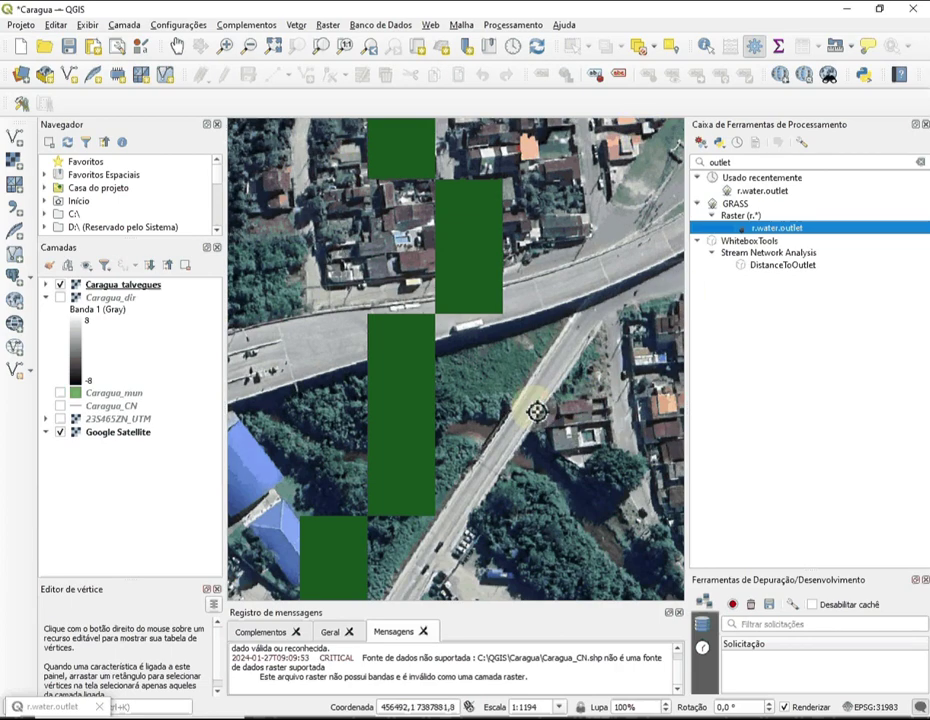
left_click(402, 437)
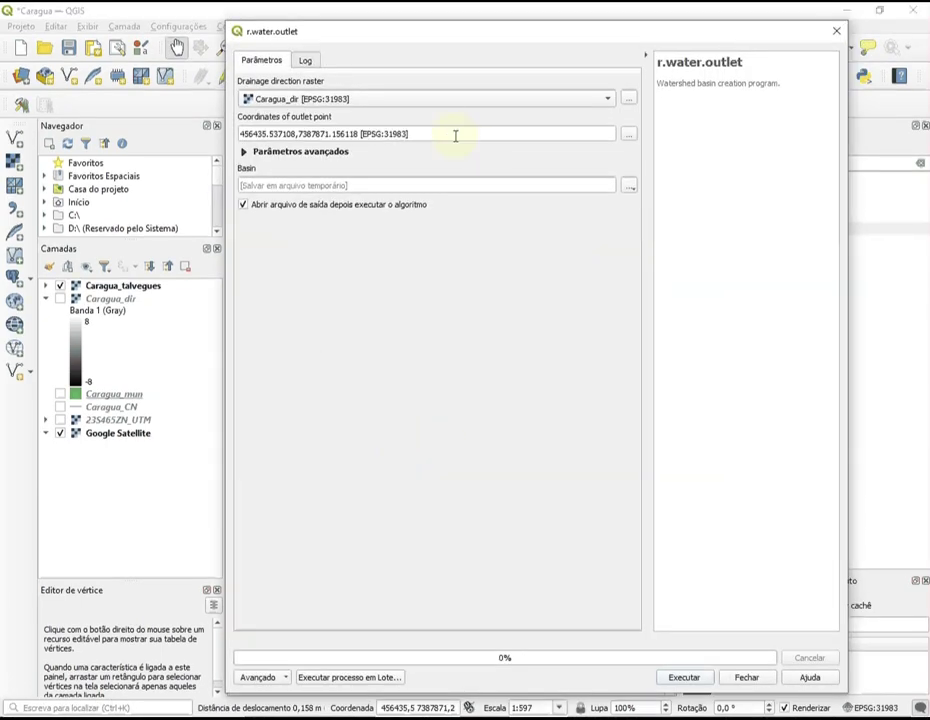
Step: Save the basin output as Cargua_espigao.tif in the Caragua folder, run r.water.outlet and close its dialog
left_click(629, 187)
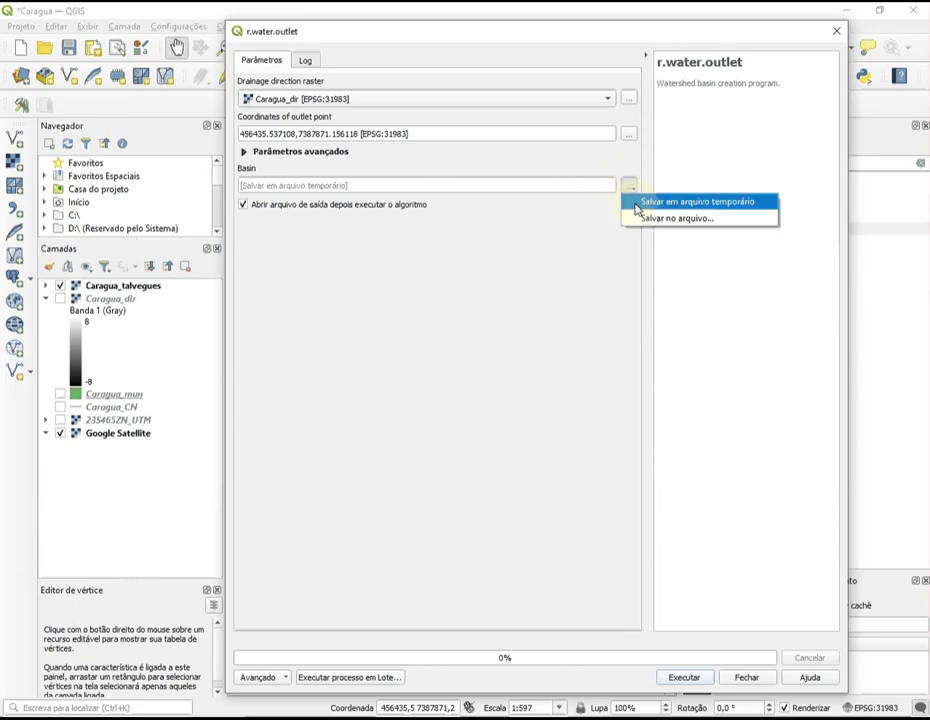
left_click(646, 220)
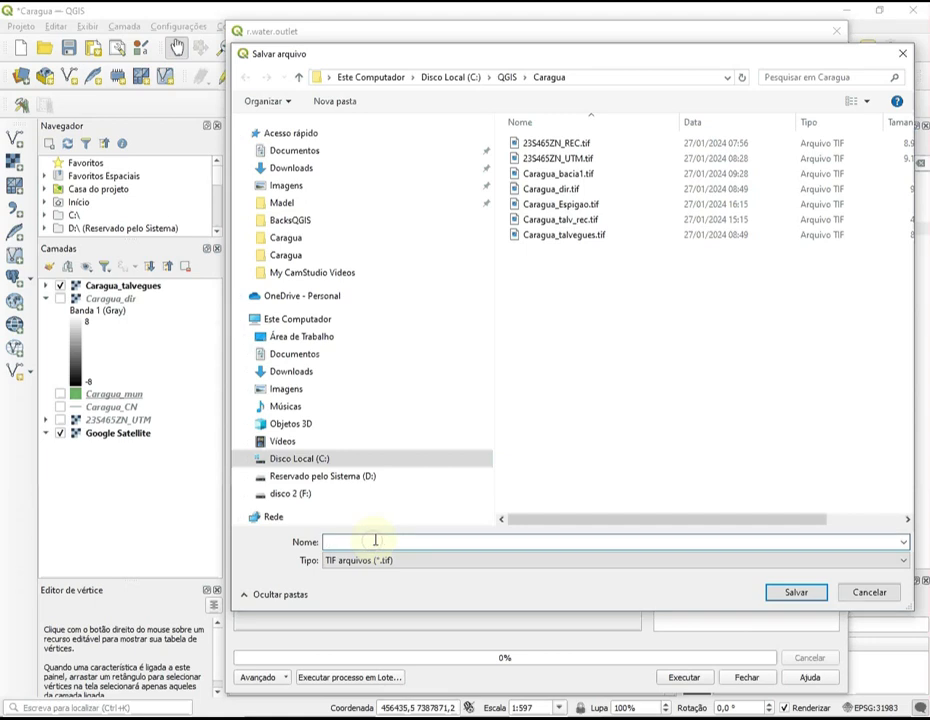
type("Car")
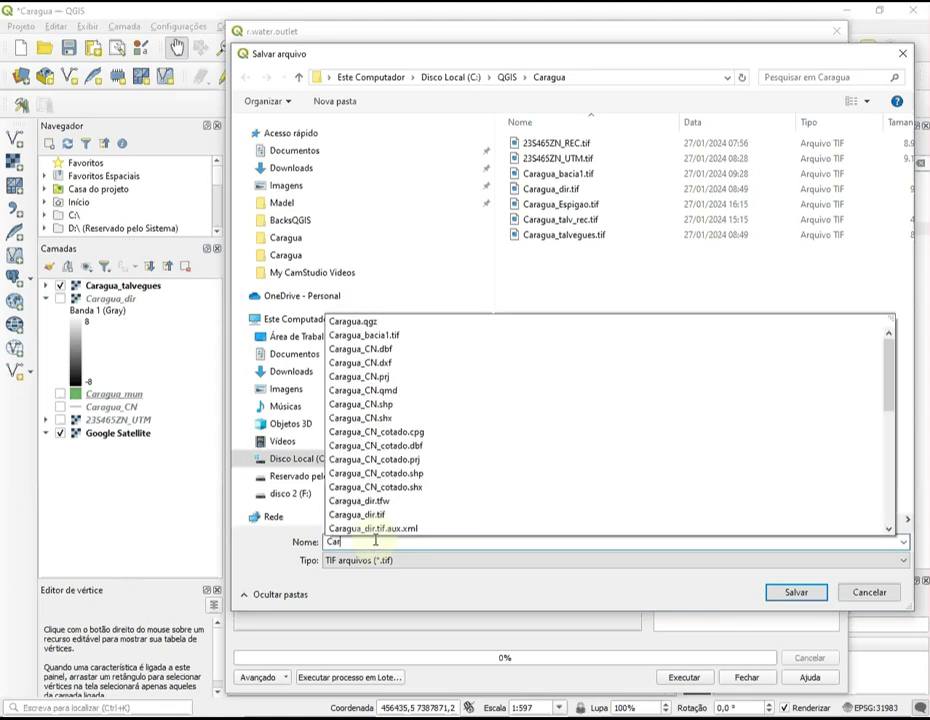
type("gua_")
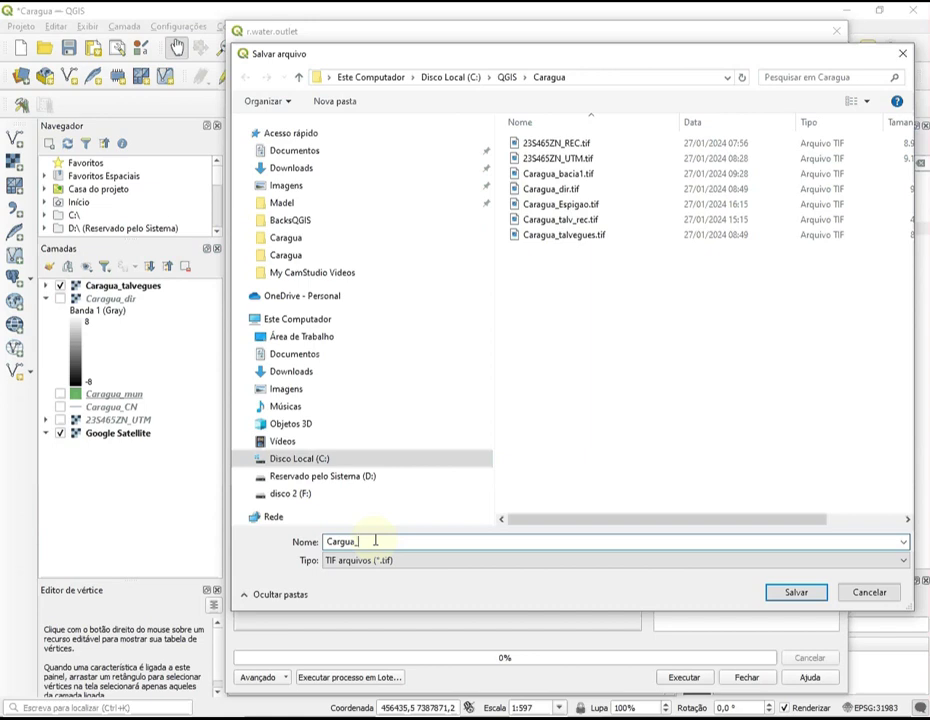
type("espigao")
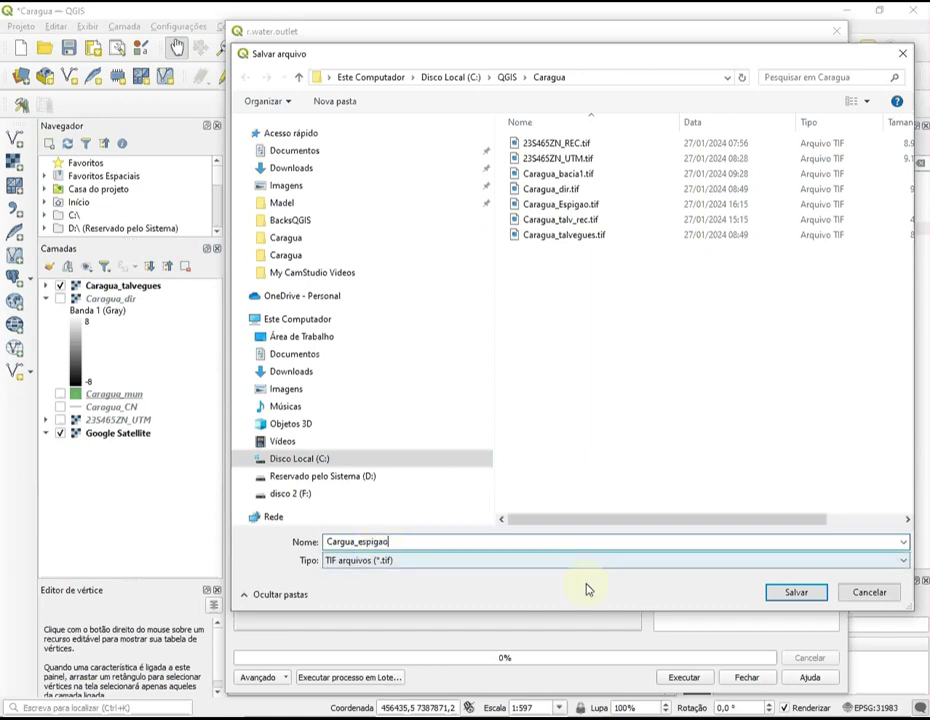
left_click(796, 593)
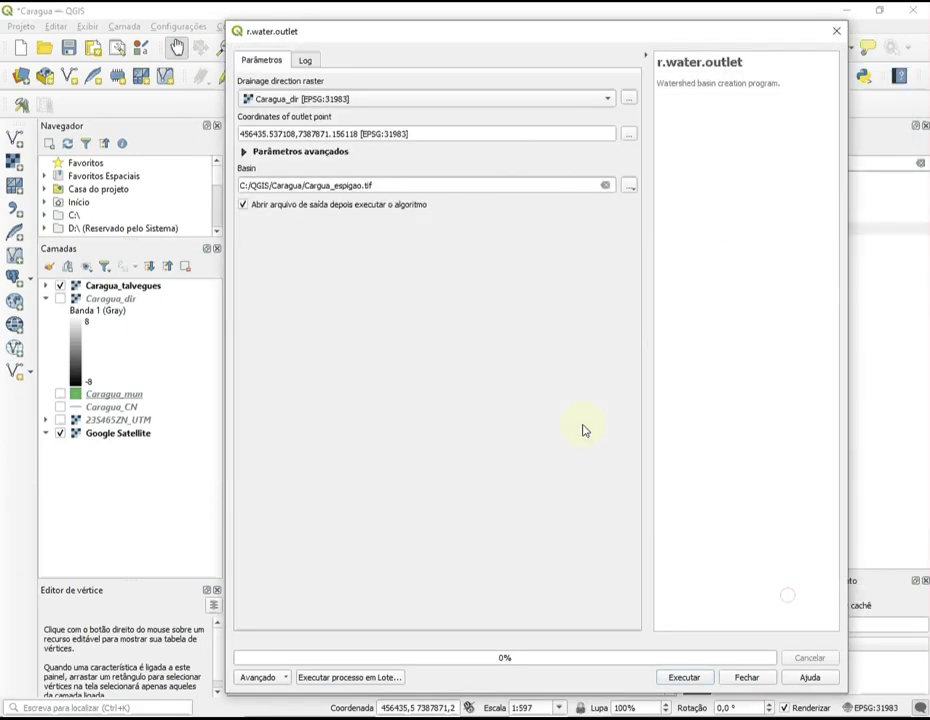
left_click(686, 680)
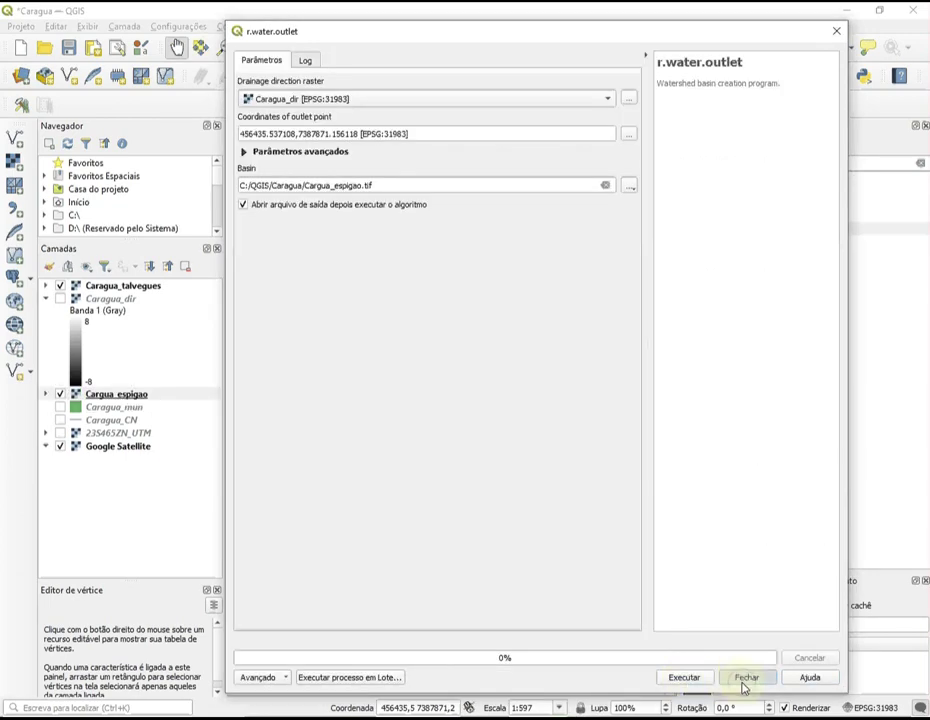
left_click(745, 678)
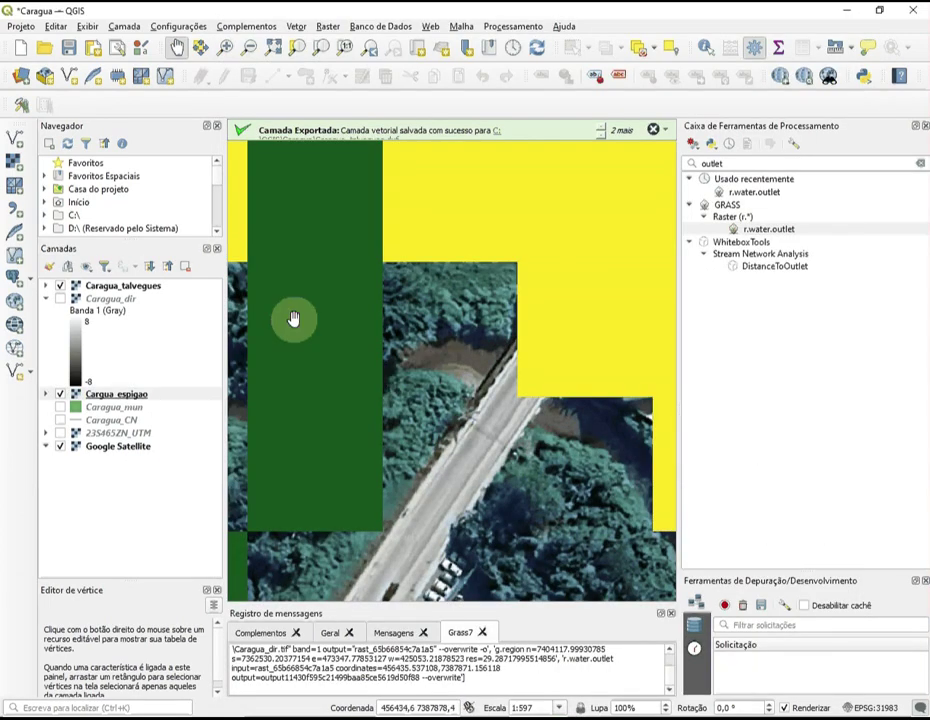
Step: Examine the shape of the Cargua_espigao basin and the stream segments inside it, from the full Caragua_talvegues extent to close range
right_click(137, 292)
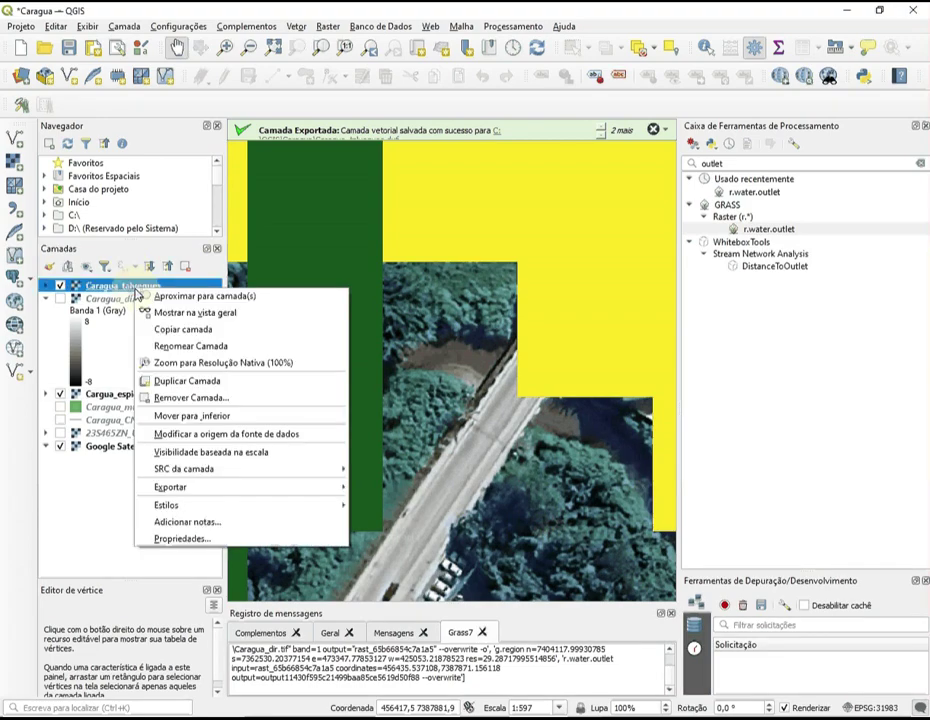
left_click(165, 295)
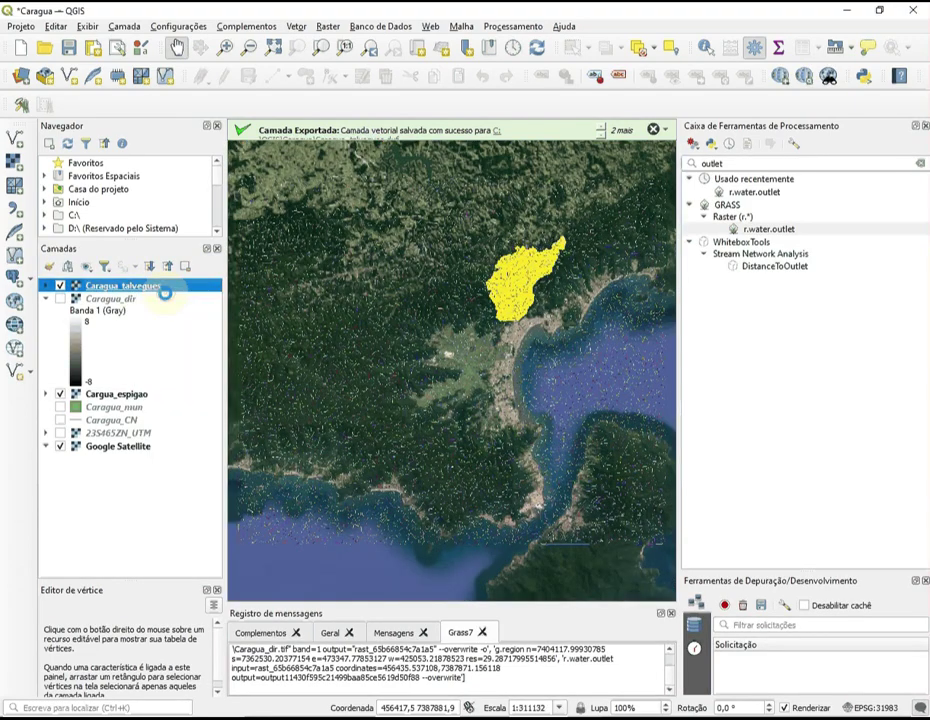
left_click_drag(415, 283, 354, 395)
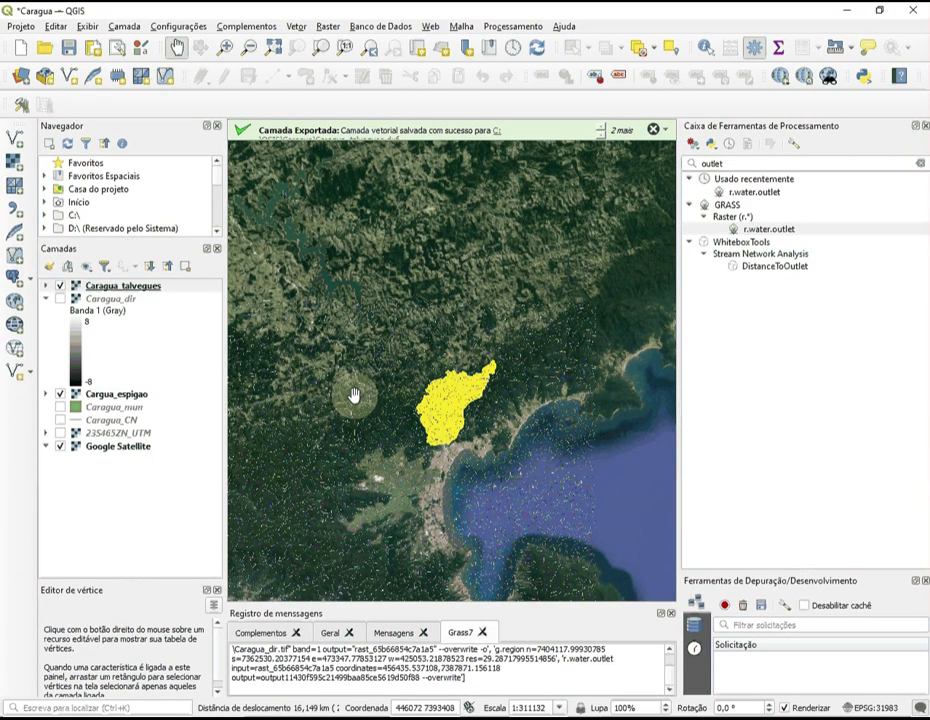
scroll(354, 395, "up", 1)
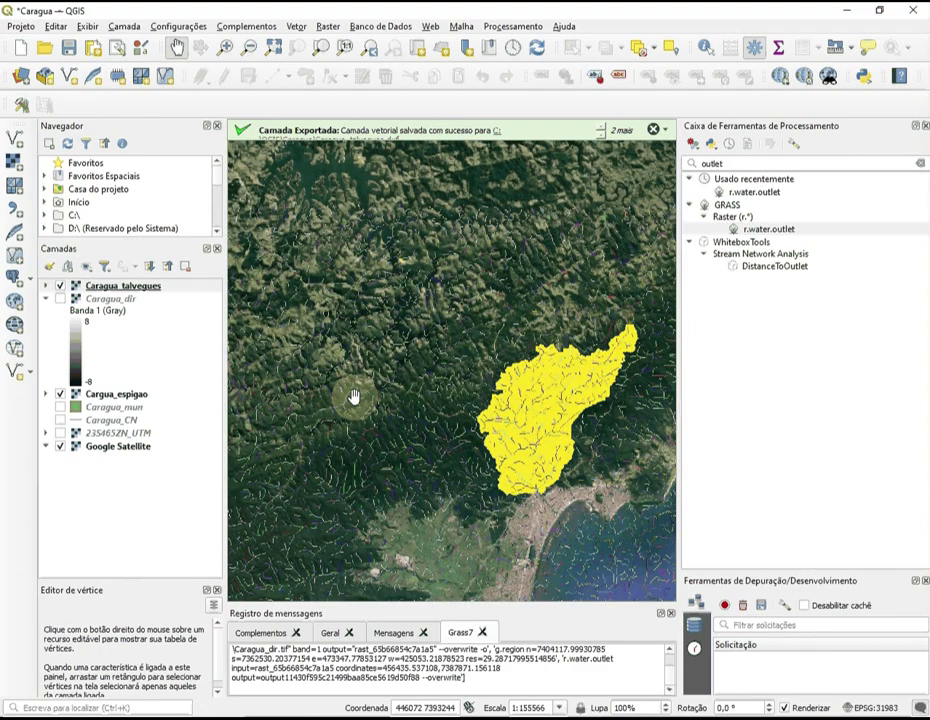
left_click_drag(425, 378, 324, 374)
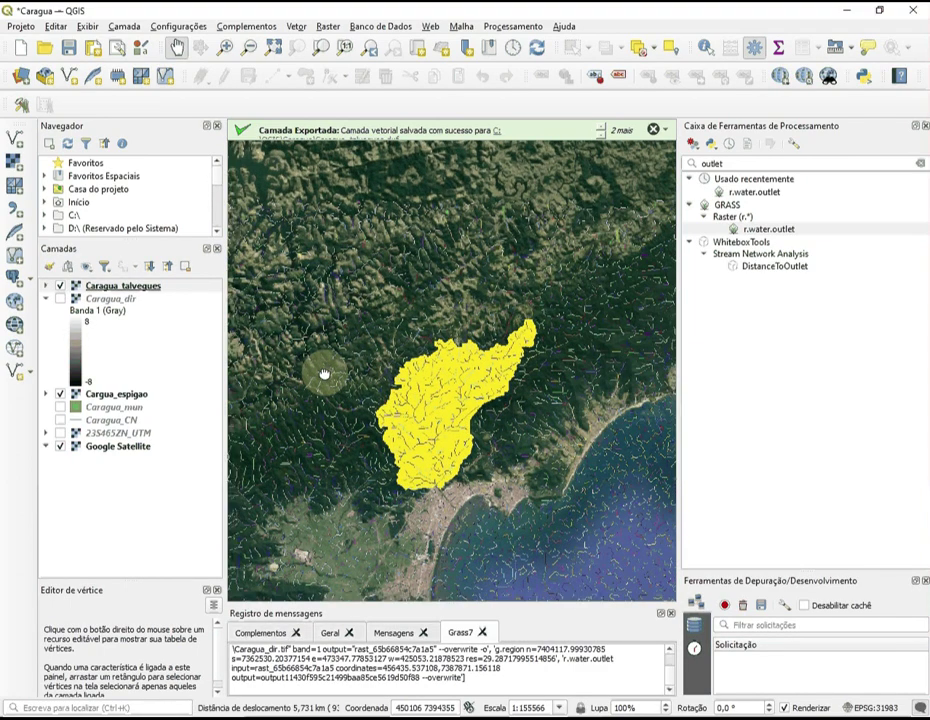
left_click(116, 394)
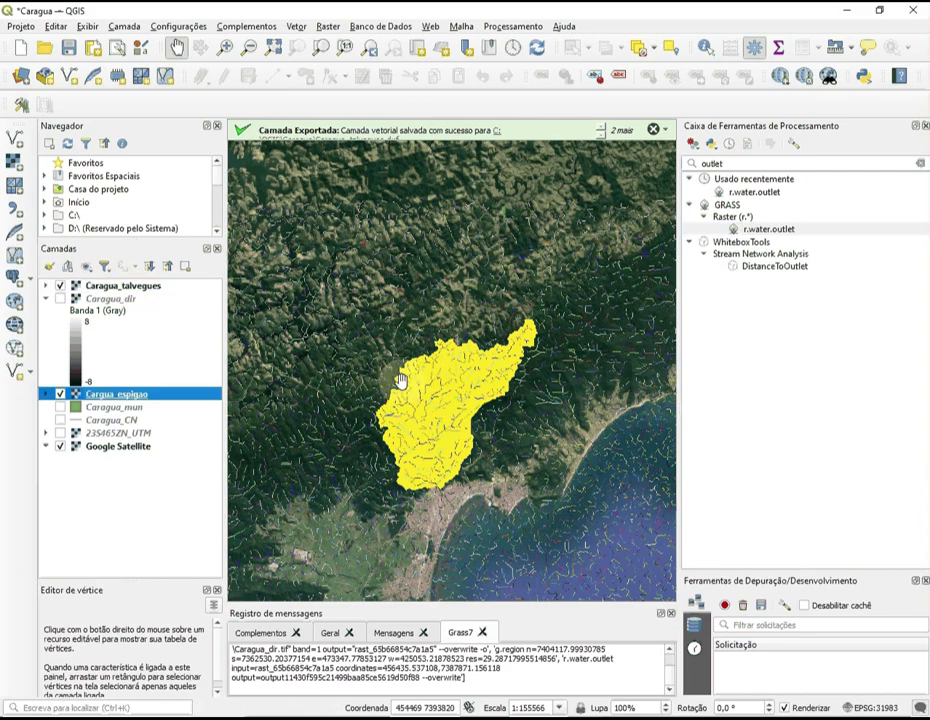
scroll(400, 380, "up", 1)
left_click_drag(467, 417, 419, 384)
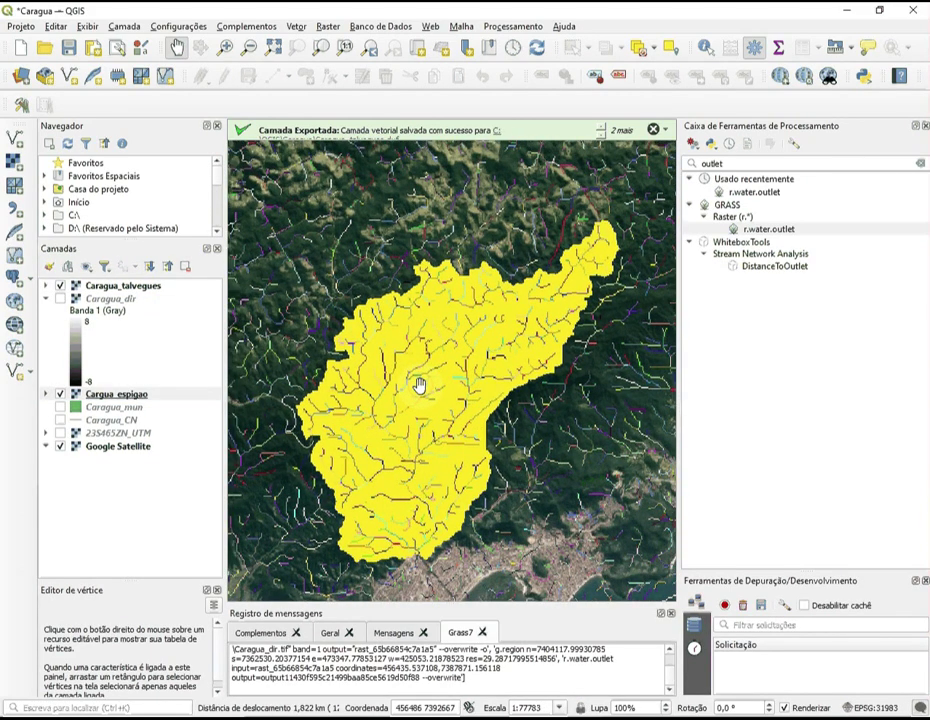
left_click_drag(421, 452, 428, 444)
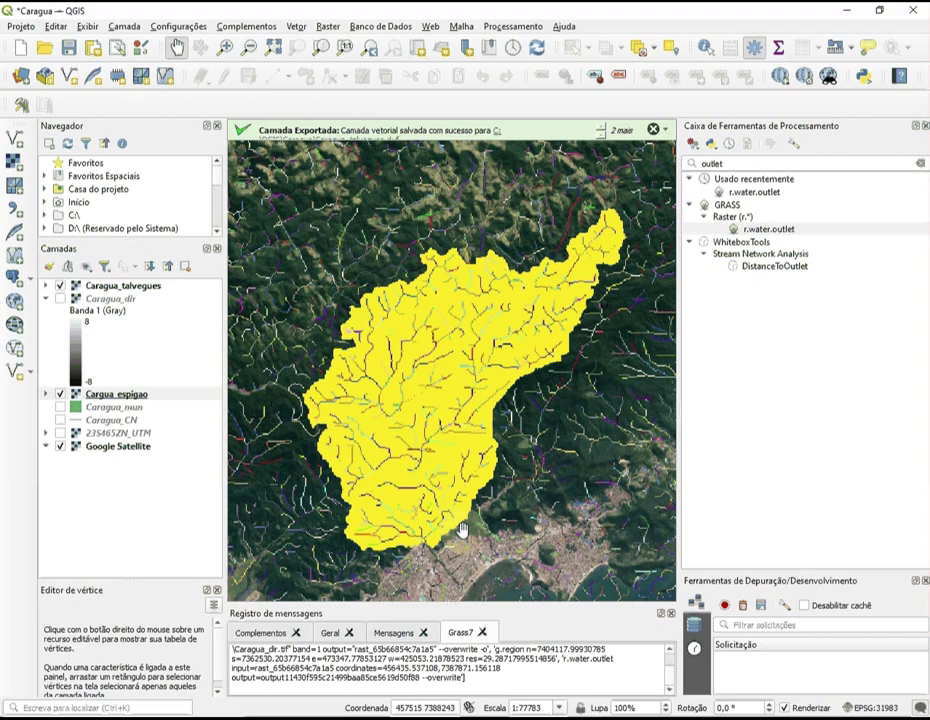
Step: Open the Criar grade algorithm and draw the grid extent around the whole basin, about 451032 to 463236 E and 7386555 to 7399130 N
double_click(733, 162)
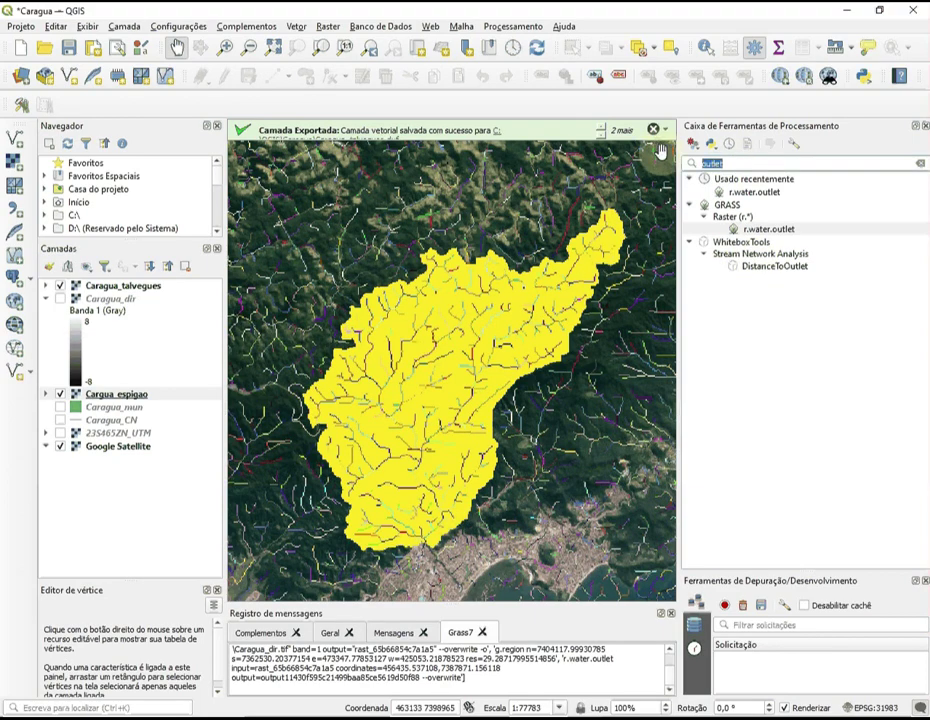
type("gra")
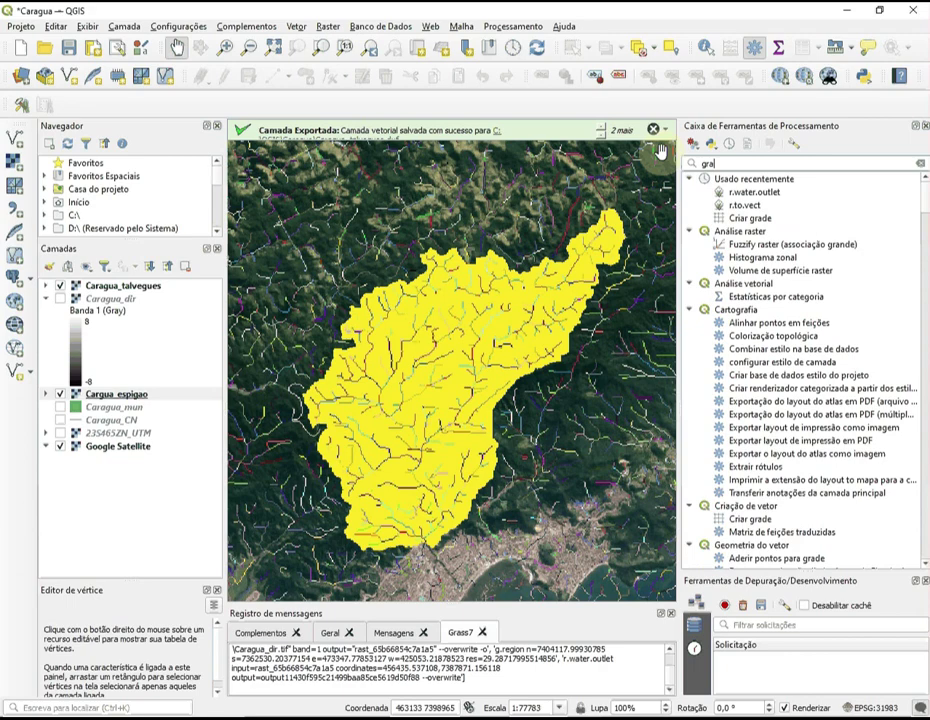
double_click(743, 216)
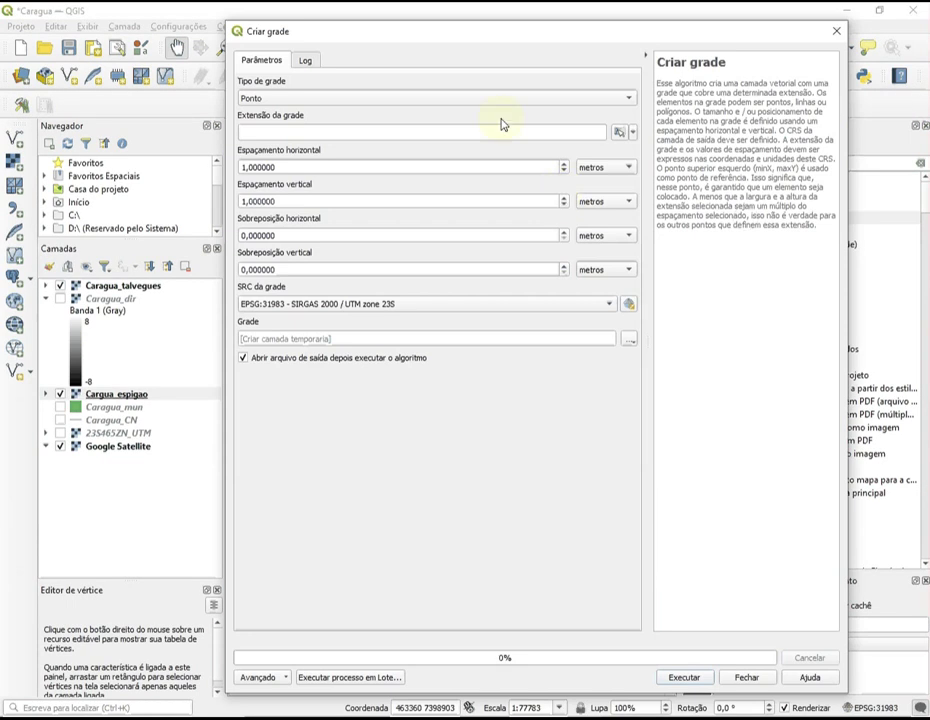
left_click(632, 133)
mouse_move(640, 157)
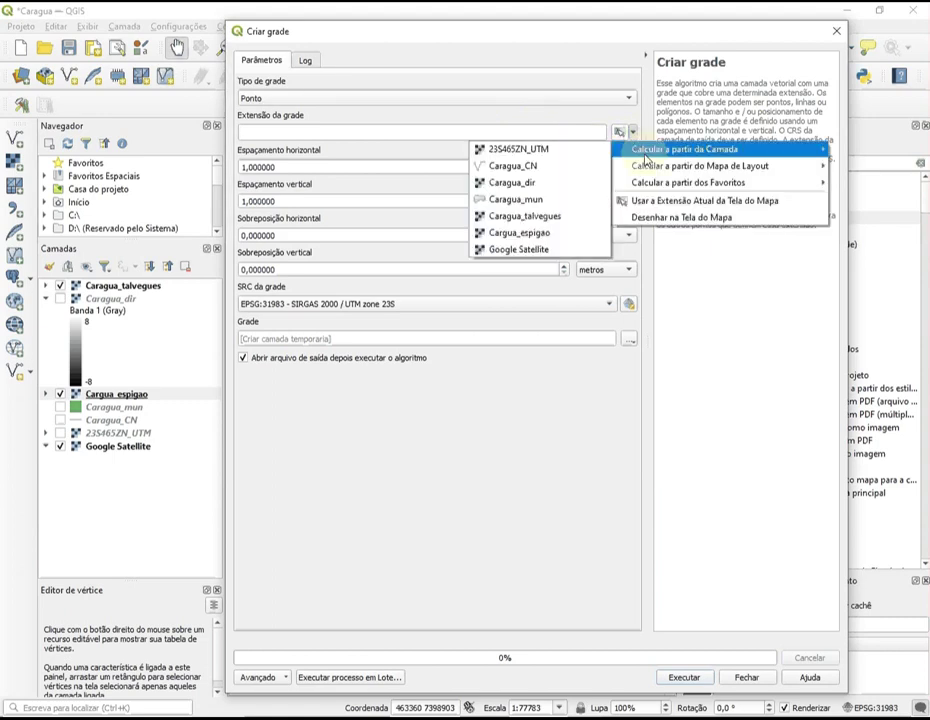
left_click(658, 216)
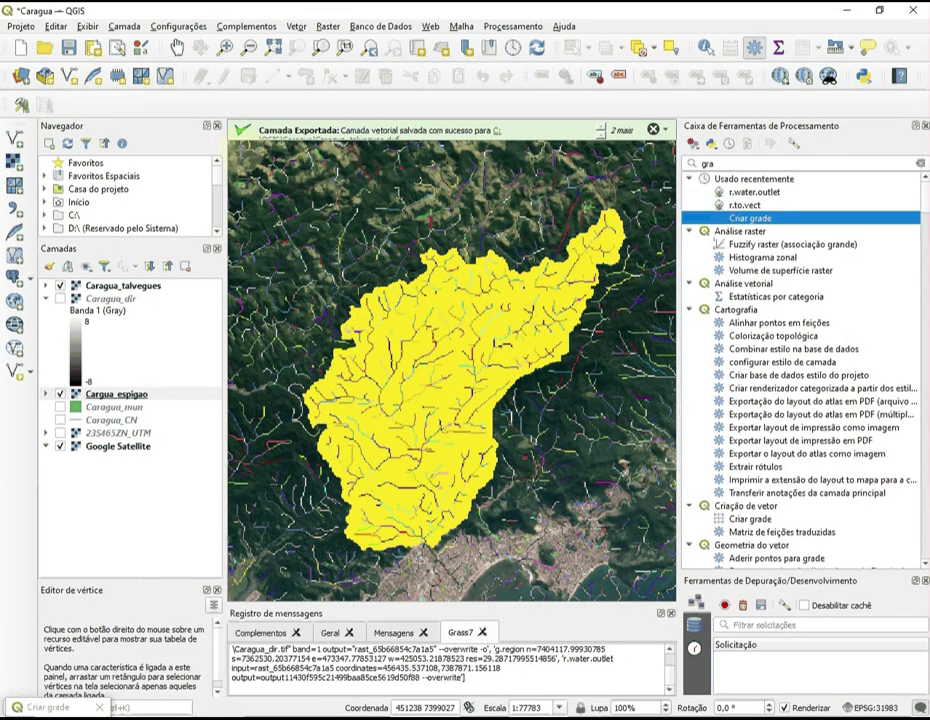
left_click_drag(231, 145, 662, 592)
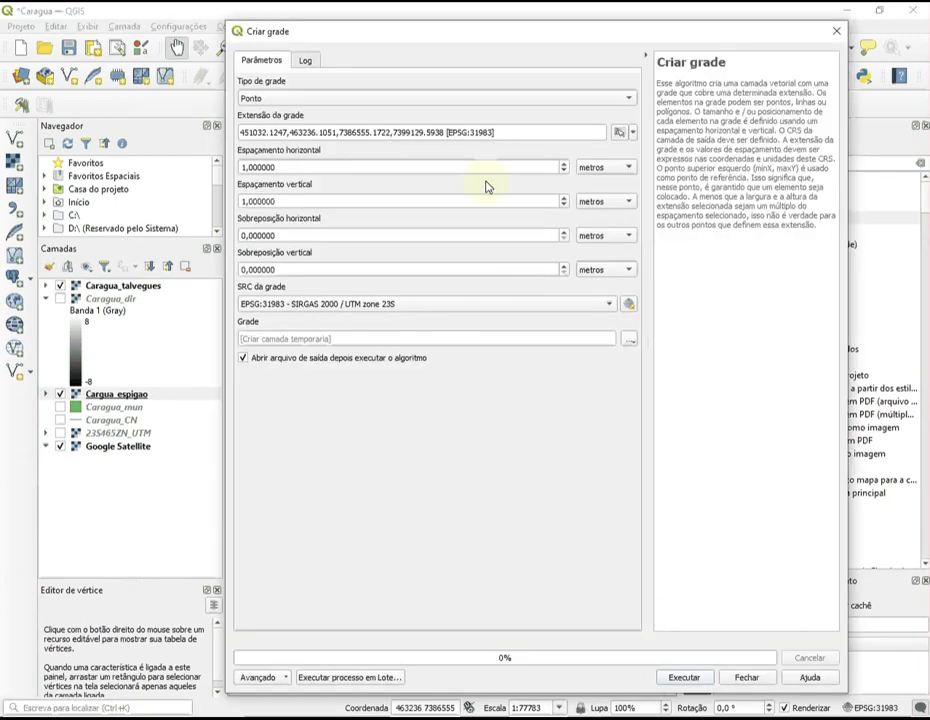
Step: Set the units of the grid's horizontal and vertical spacing to kilometres (quilômetros)
left_click(629, 174)
left_click(626, 183)
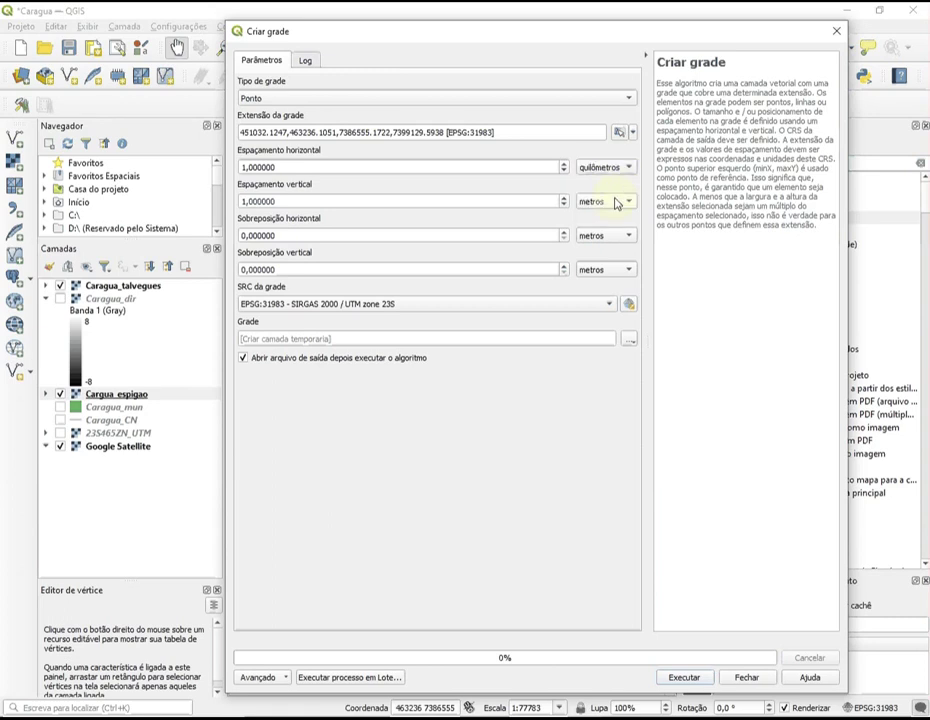
left_click(628, 203)
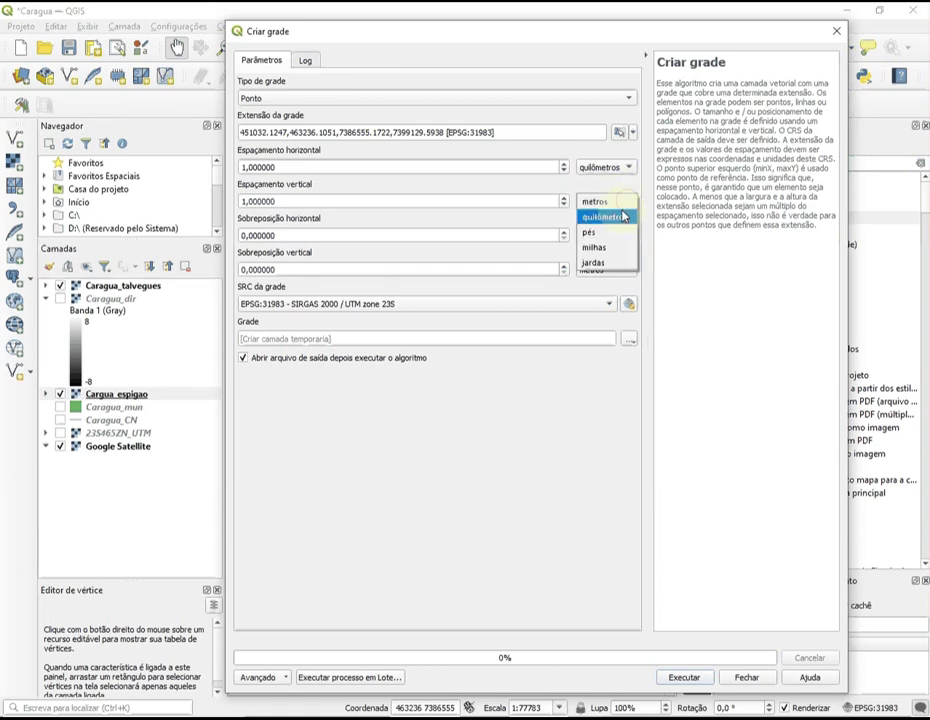
left_click(623, 216)
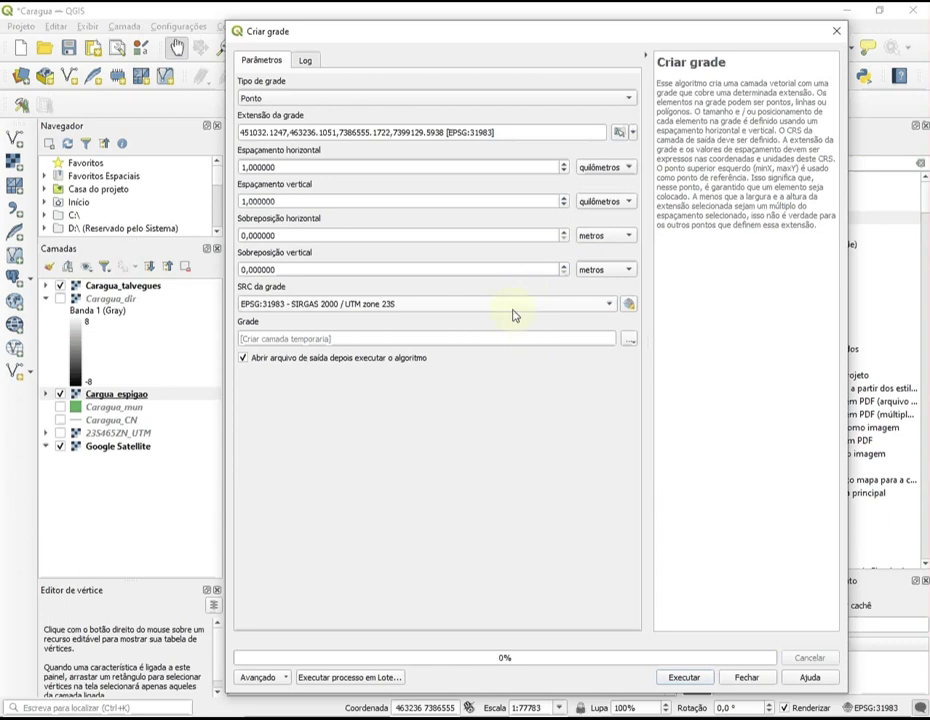
Step: Save the grid output as Grade.shp in the Caragua folder, run Criar grade and close its dialog
left_click(630, 340)
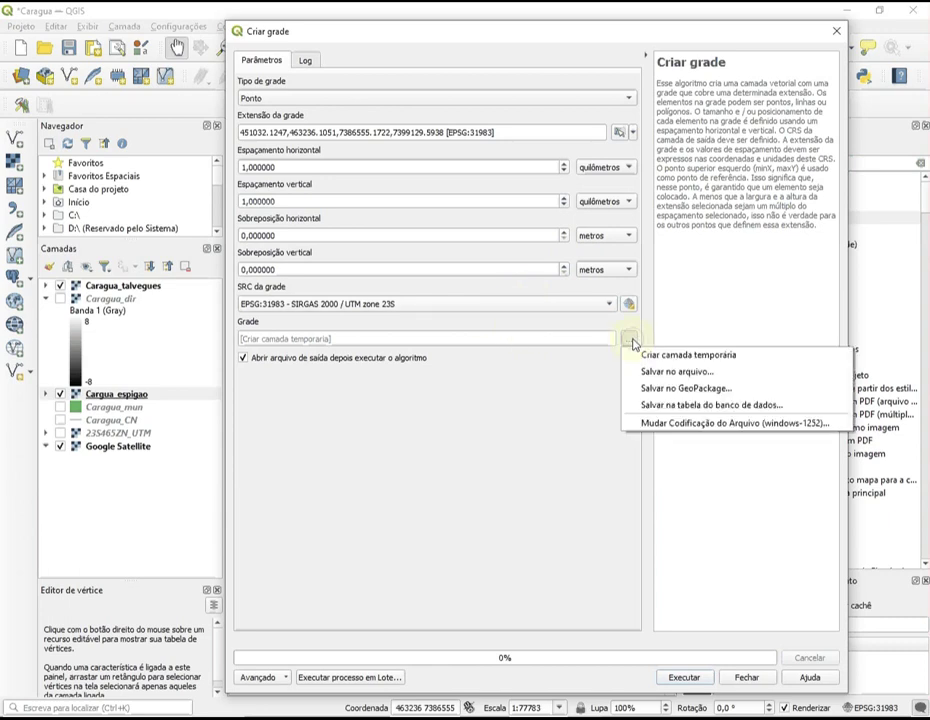
left_click(650, 371)
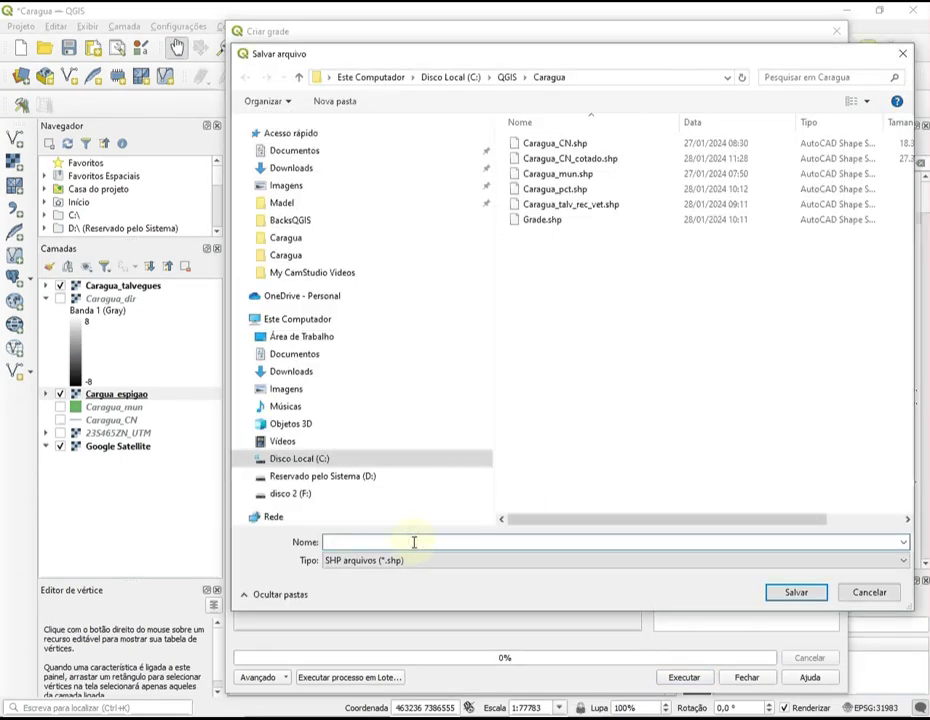
type("grade")
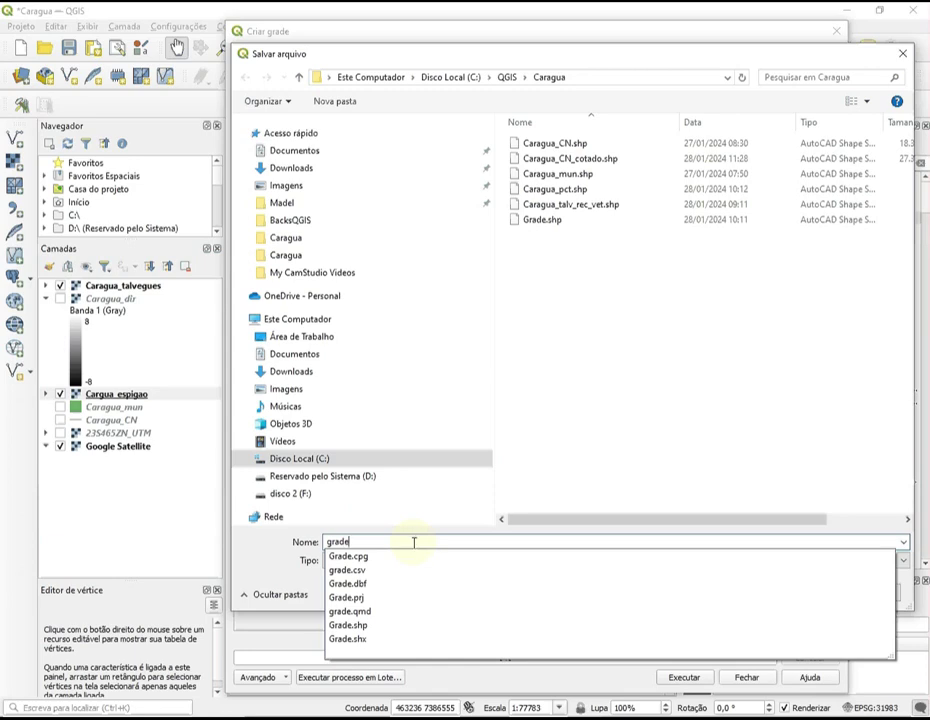
key("Return")
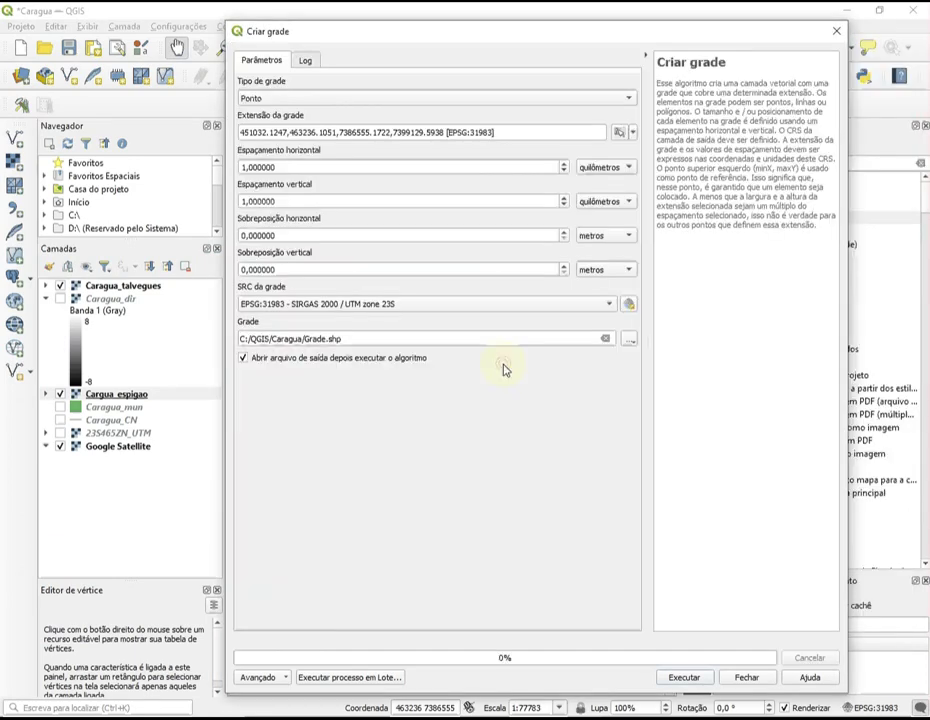
left_click(700, 679)
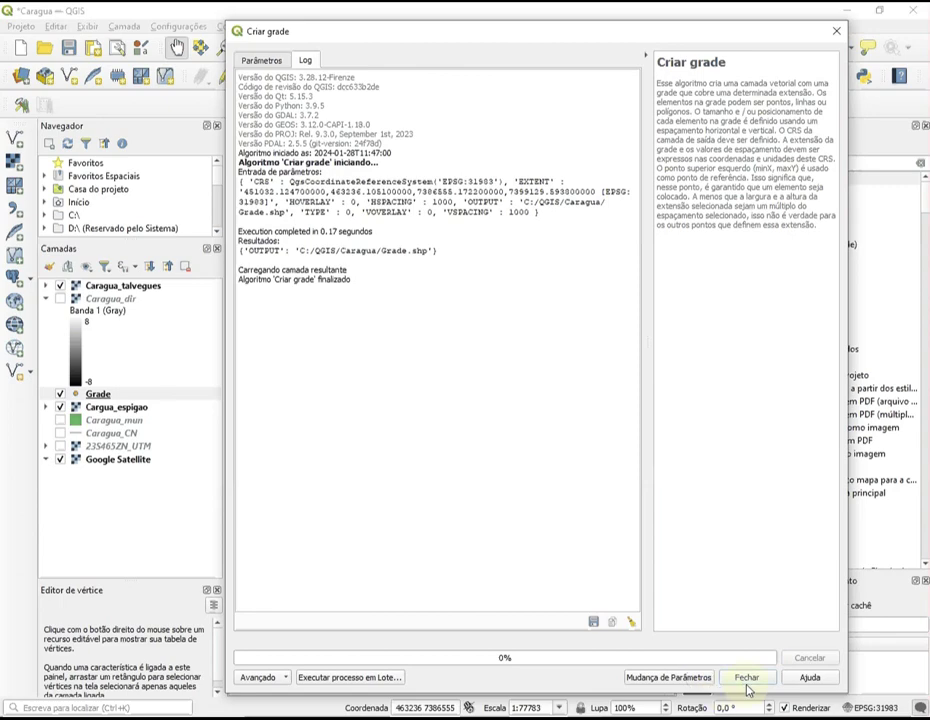
left_click(747, 679)
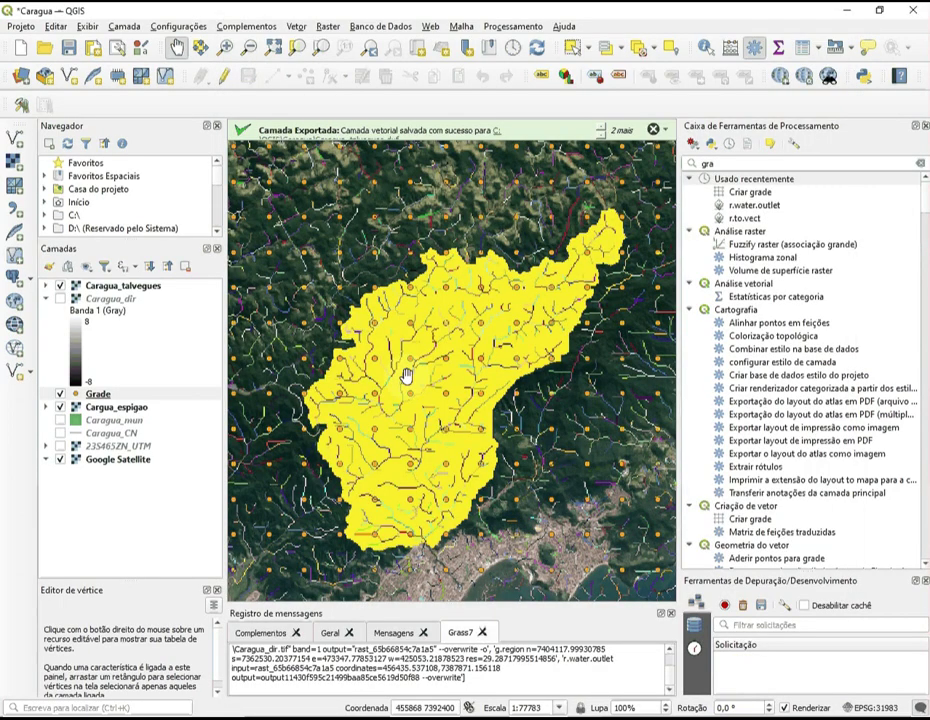
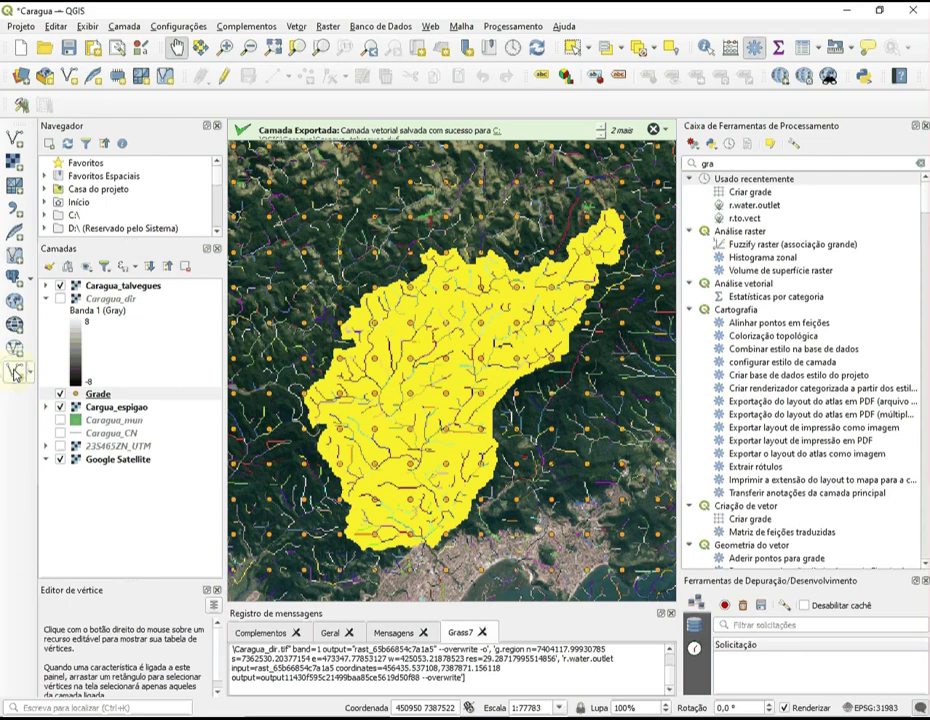
Step: Start a new shapefile layer and set its file to Caragua_pct.shp in the Caragua folder
left_click(15, 373)
left_click(639, 195)
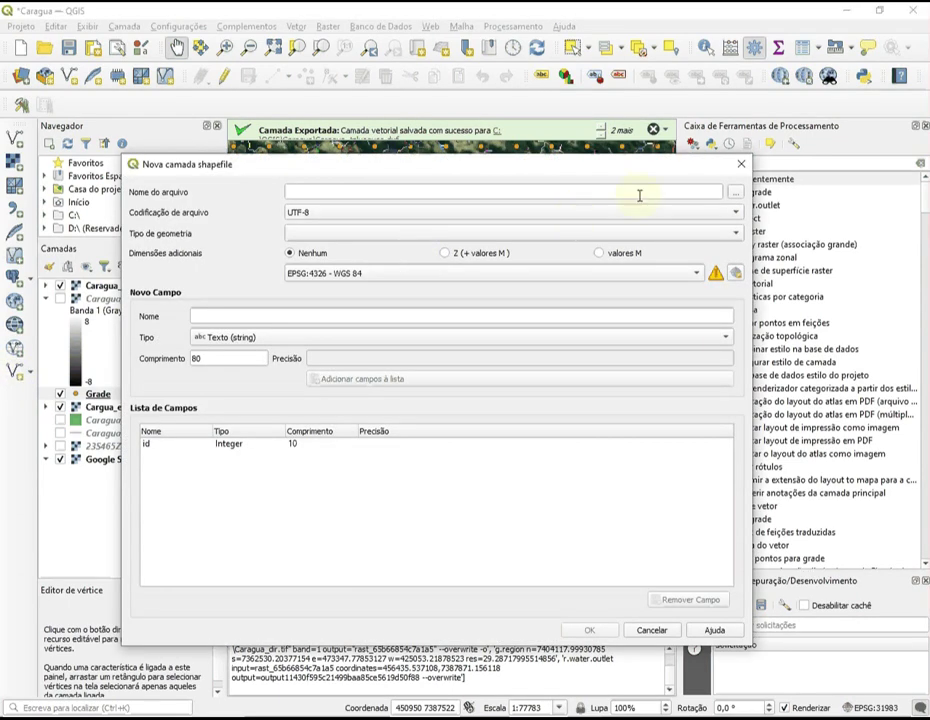
left_click(735, 193)
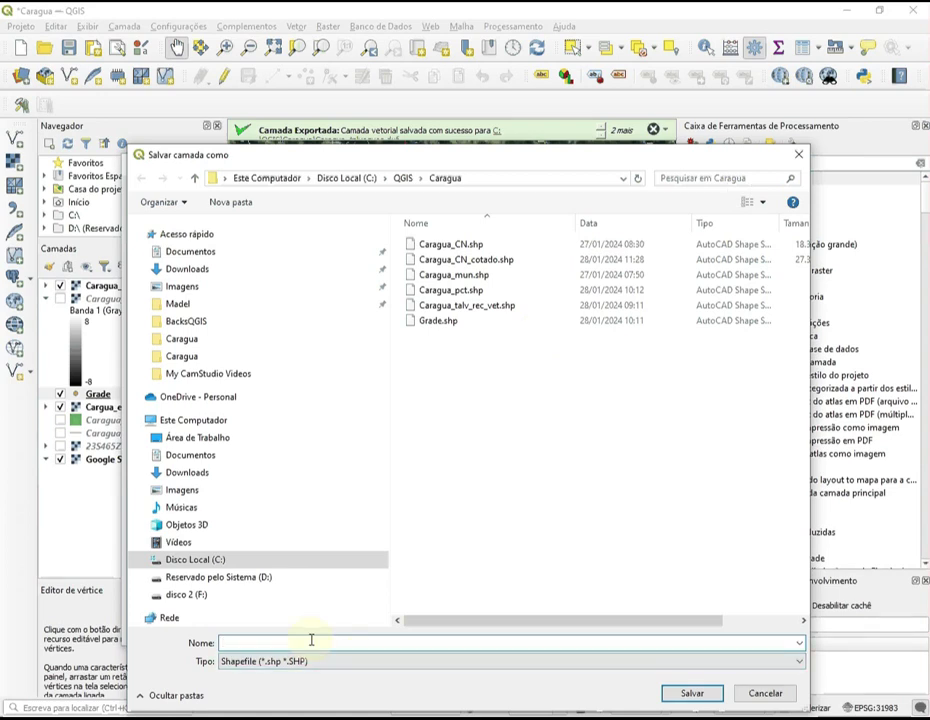
type("Caragua")
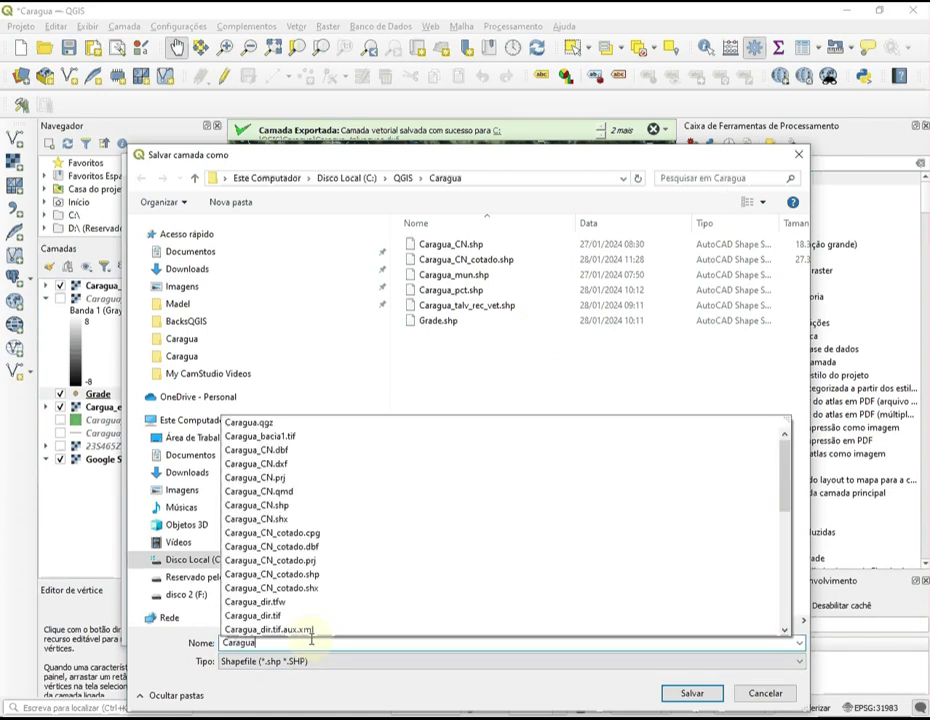
type("_pct")
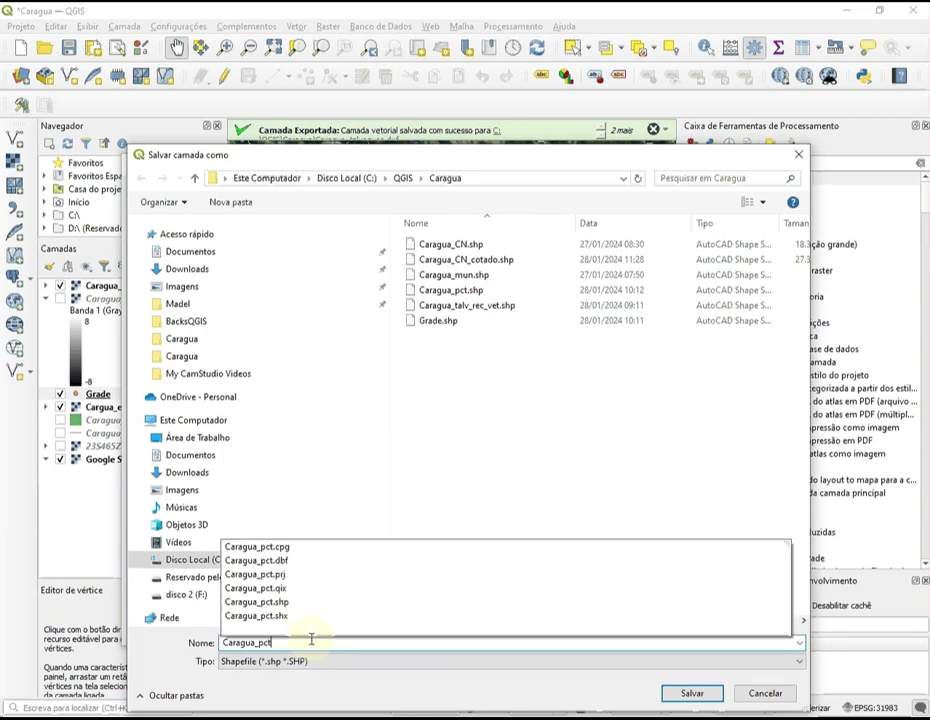
key("Return")
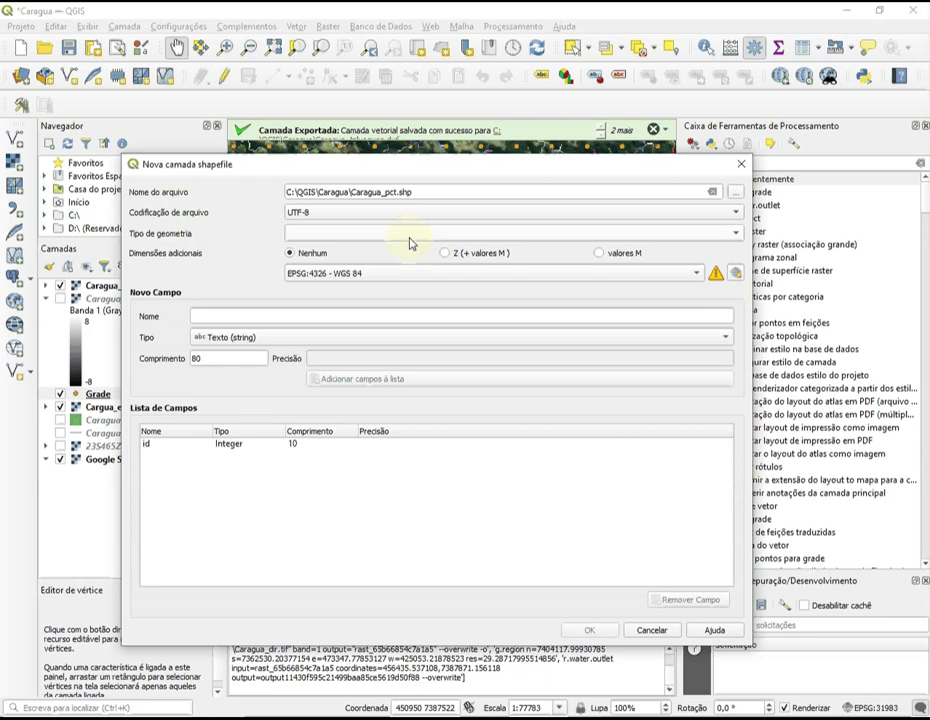
Step: Set the geometry type to Ponto and the CRS to the project's EPSG:31983 - SIRGAS 2000 / UTM zone 23S, and create the layer
left_click(736, 234)
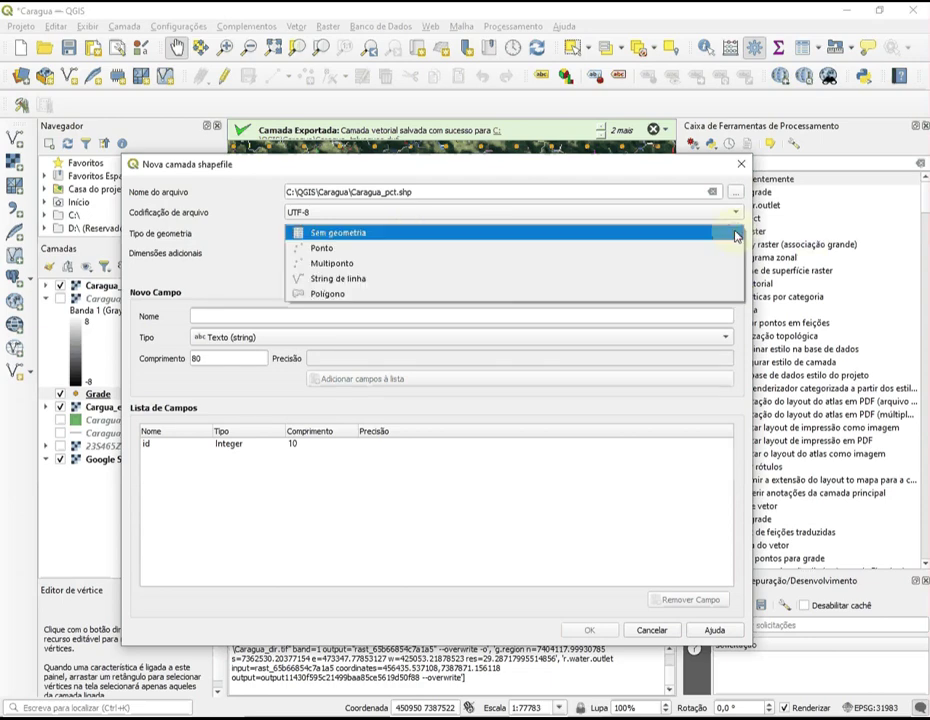
left_click(724, 250)
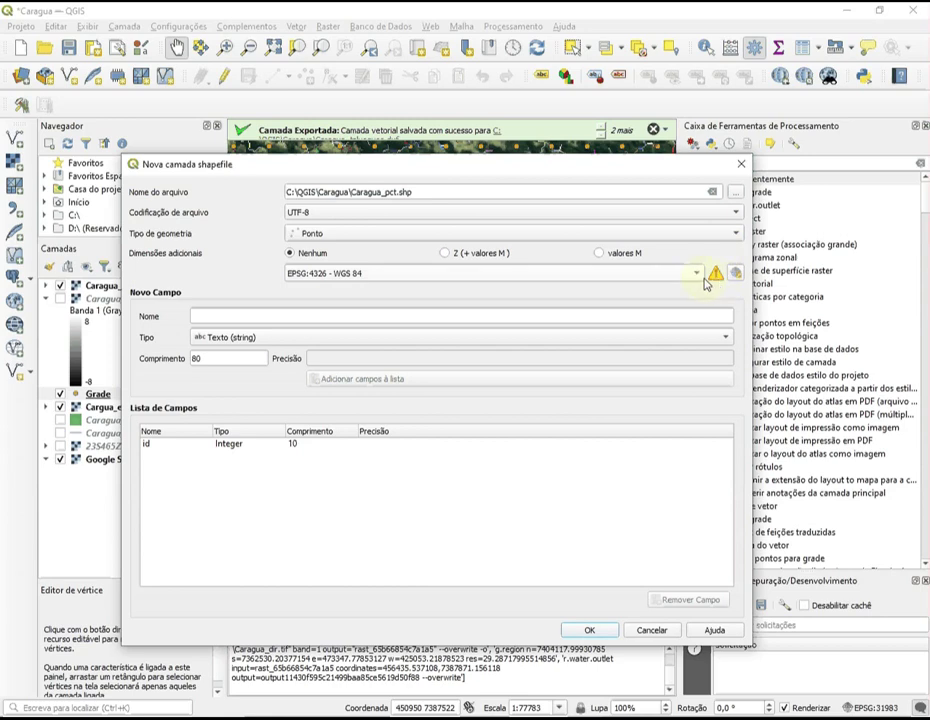
left_click(697, 273)
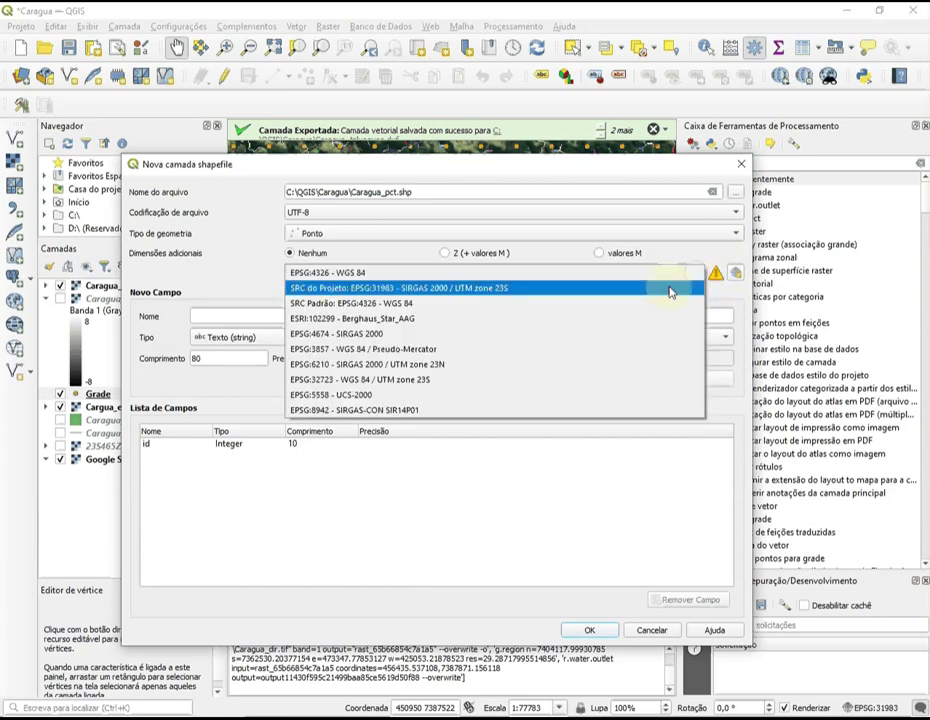
left_click(669, 288)
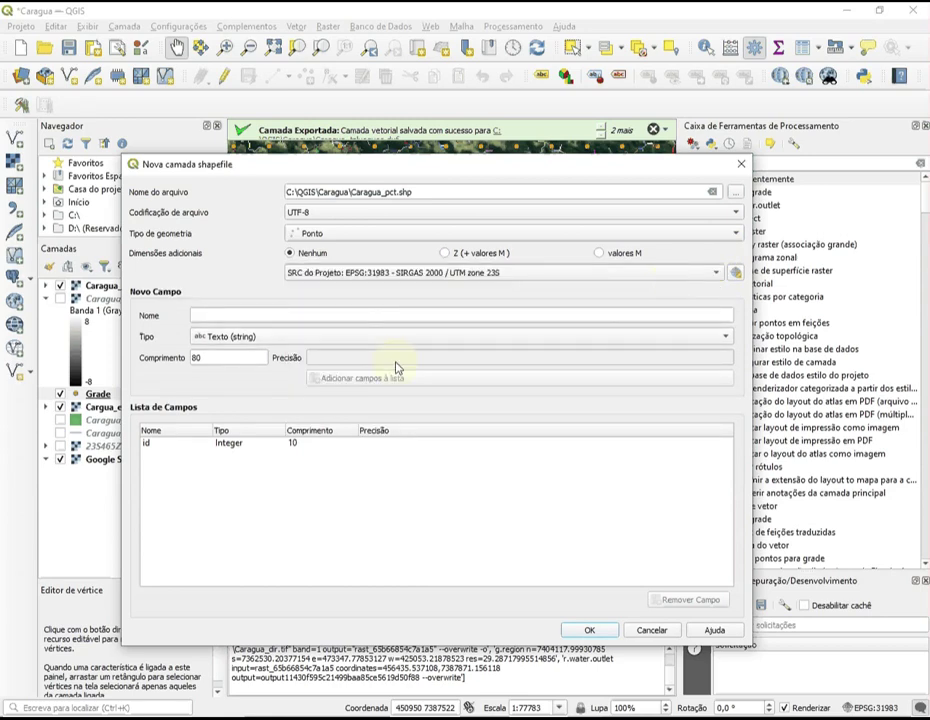
left_click(158, 446)
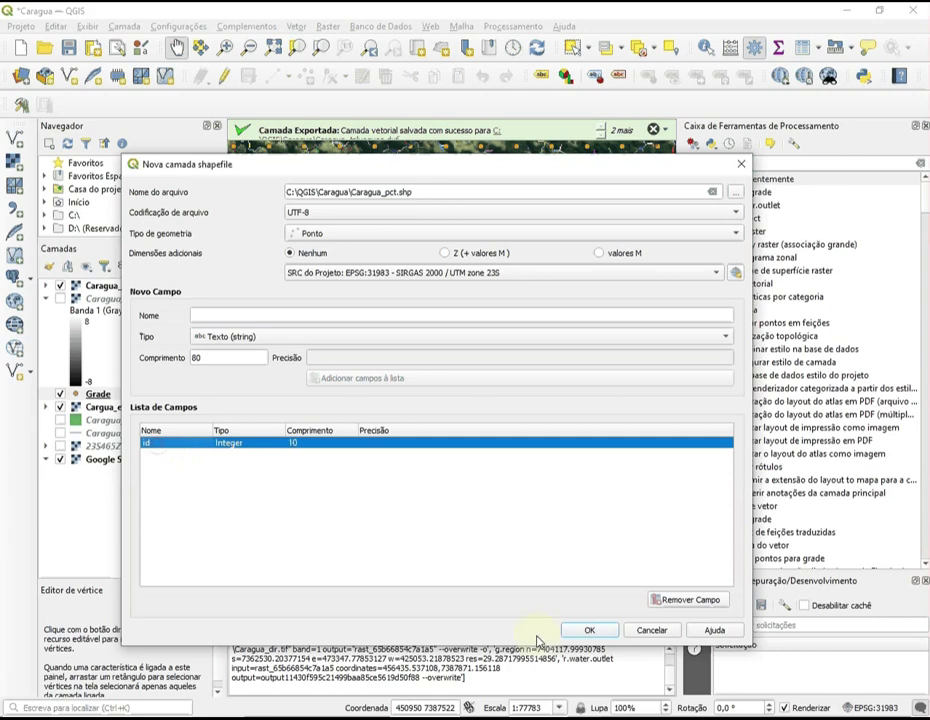
left_click(588, 631)
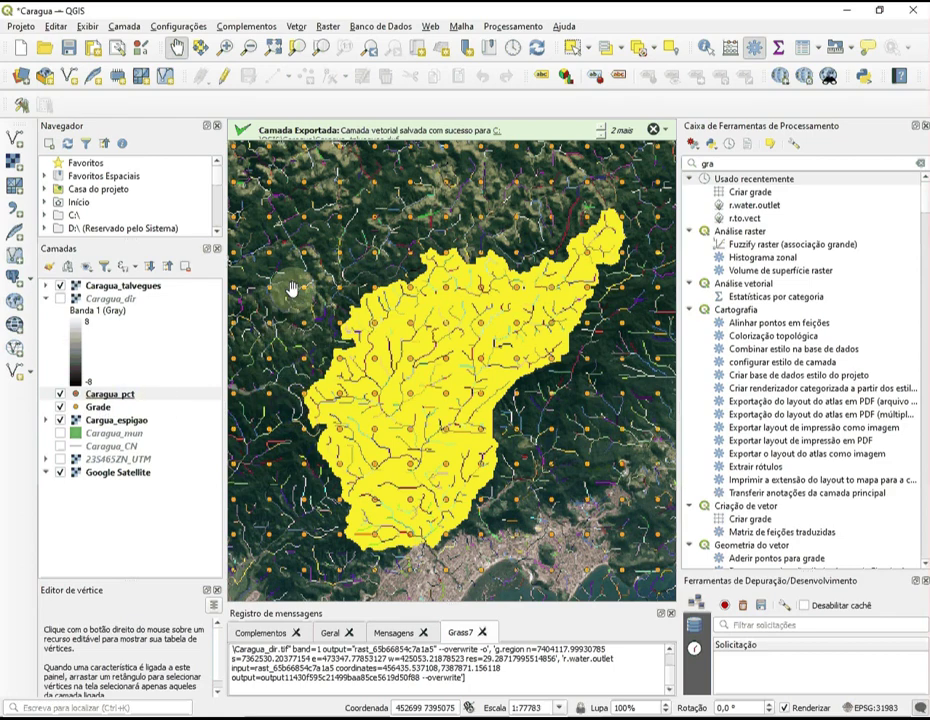
Step: Hide the Google Satellite and Caragua_talvegues layers
left_click_drag(292, 289, 504, 565)
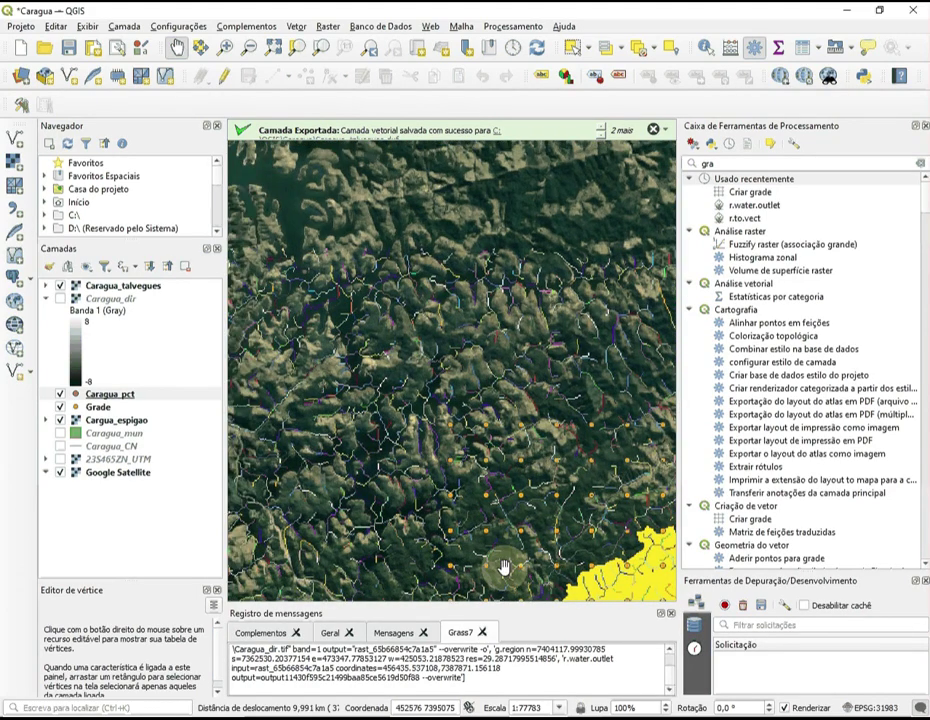
left_click(83, 492)
left_click(60, 473)
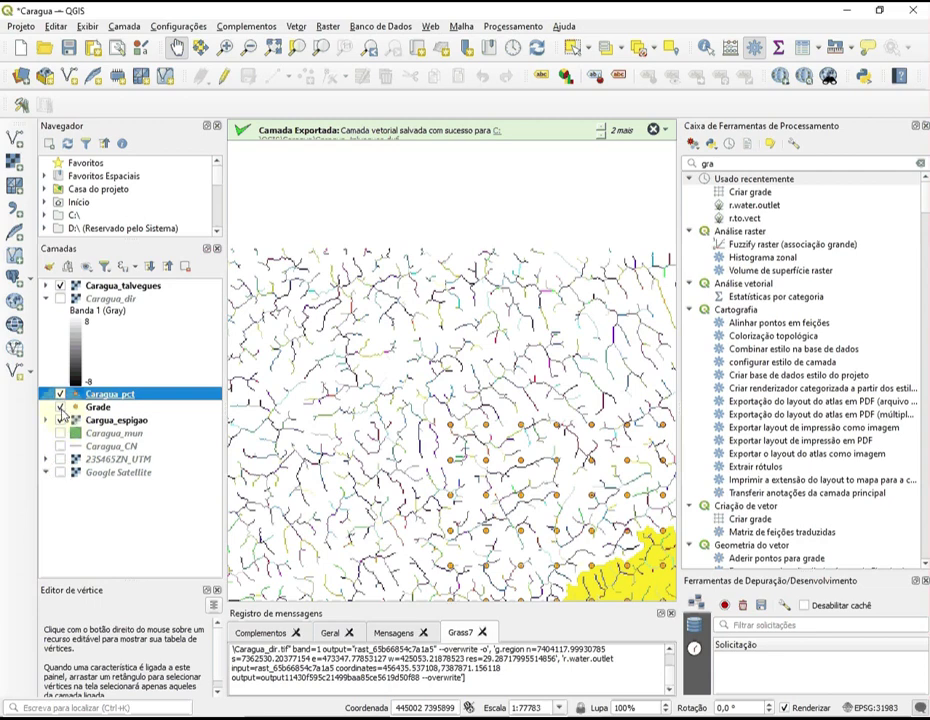
left_click(60, 286)
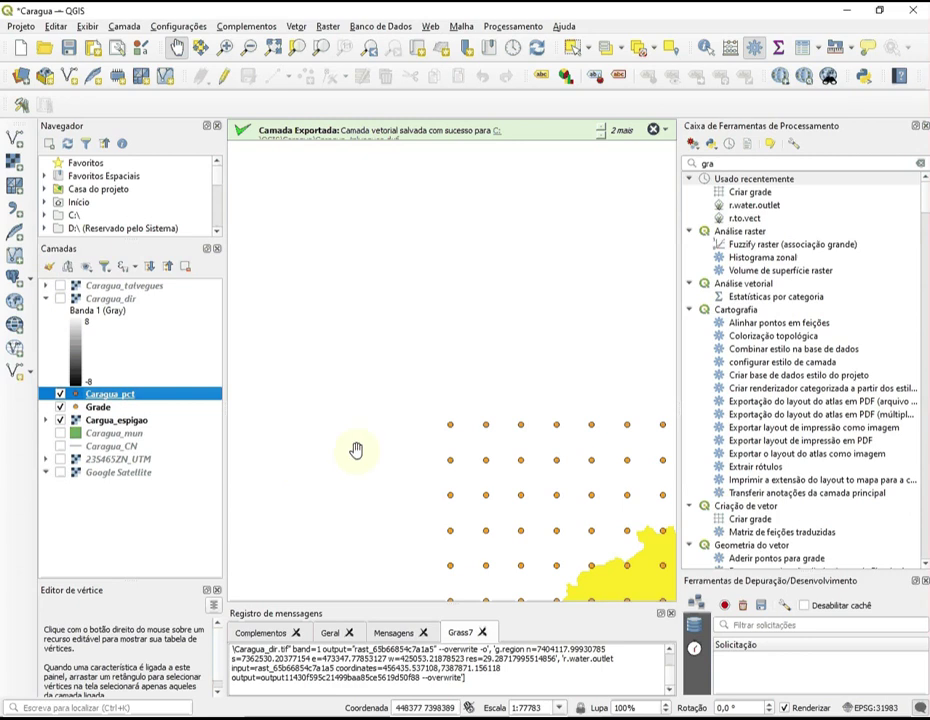
Step: Add a point with id 1 to Caragua_pct on the north-west corner point of the grid, and save the layer edits
scroll(449, 427, "up", 3)
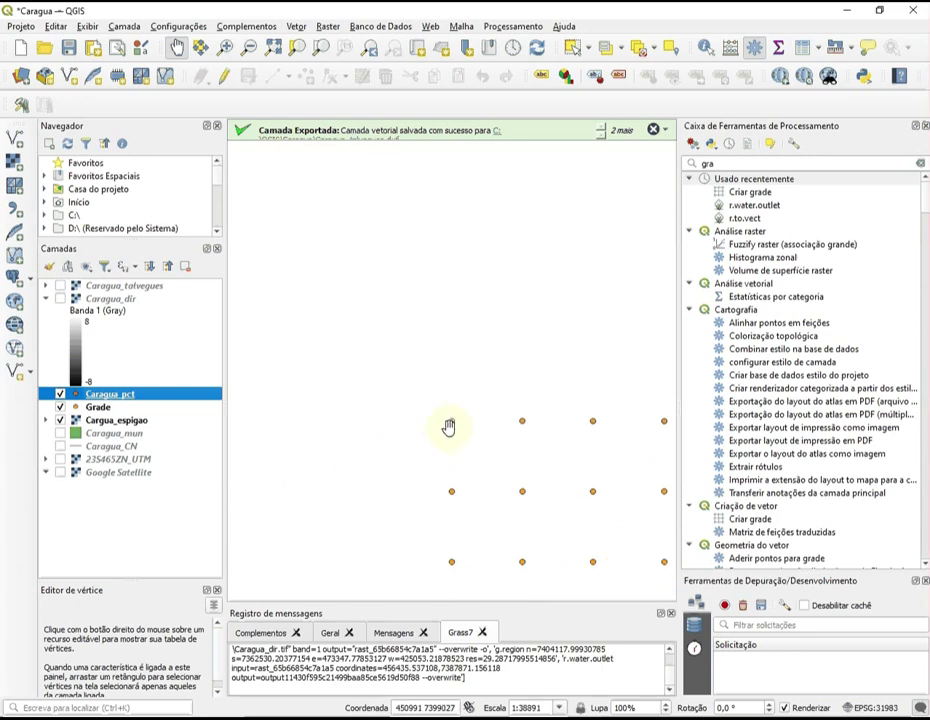
scroll(449, 427, "down", 1)
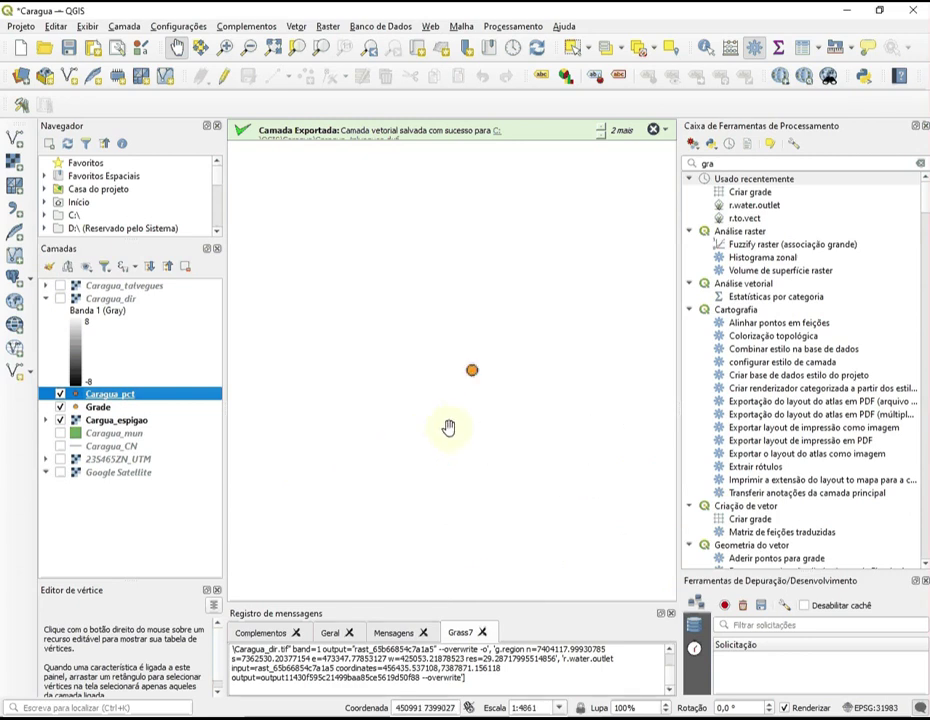
left_click_drag(443, 466, 404, 490)
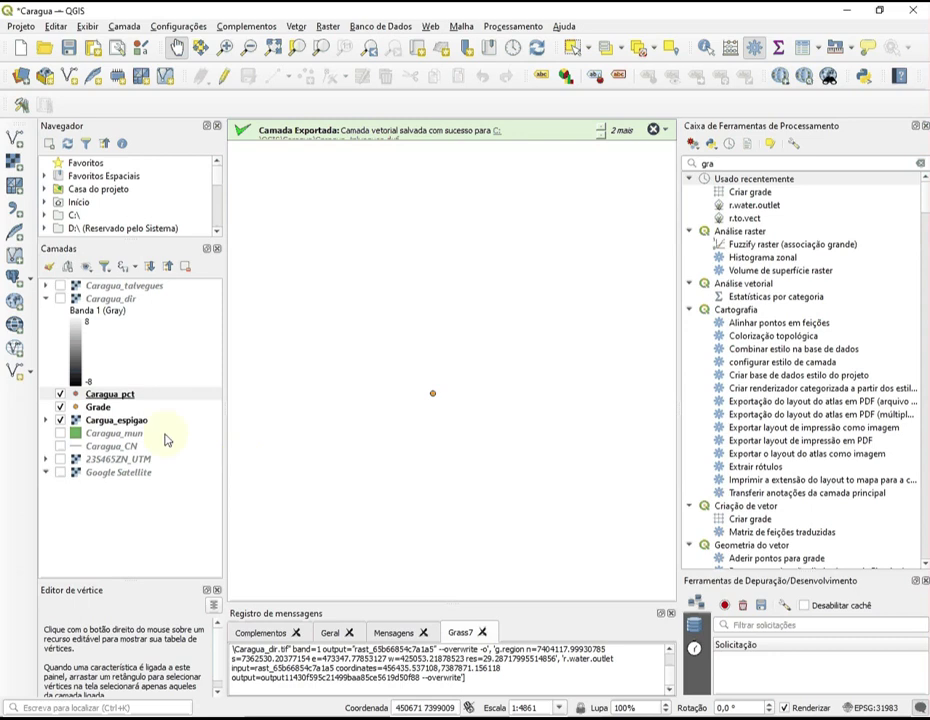
left_click(141, 396)
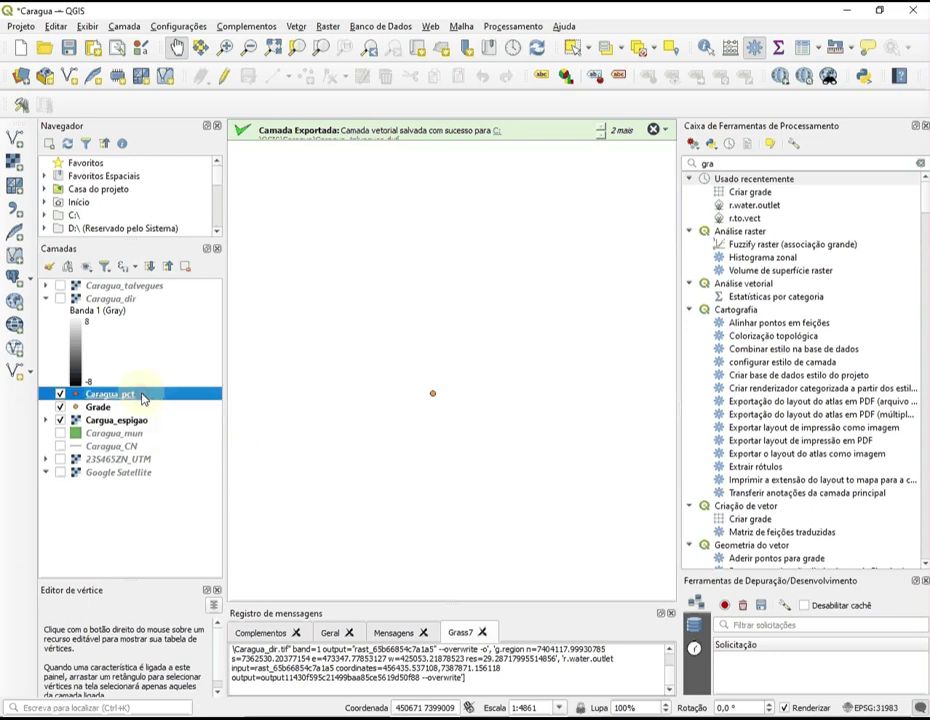
left_click(228, 79)
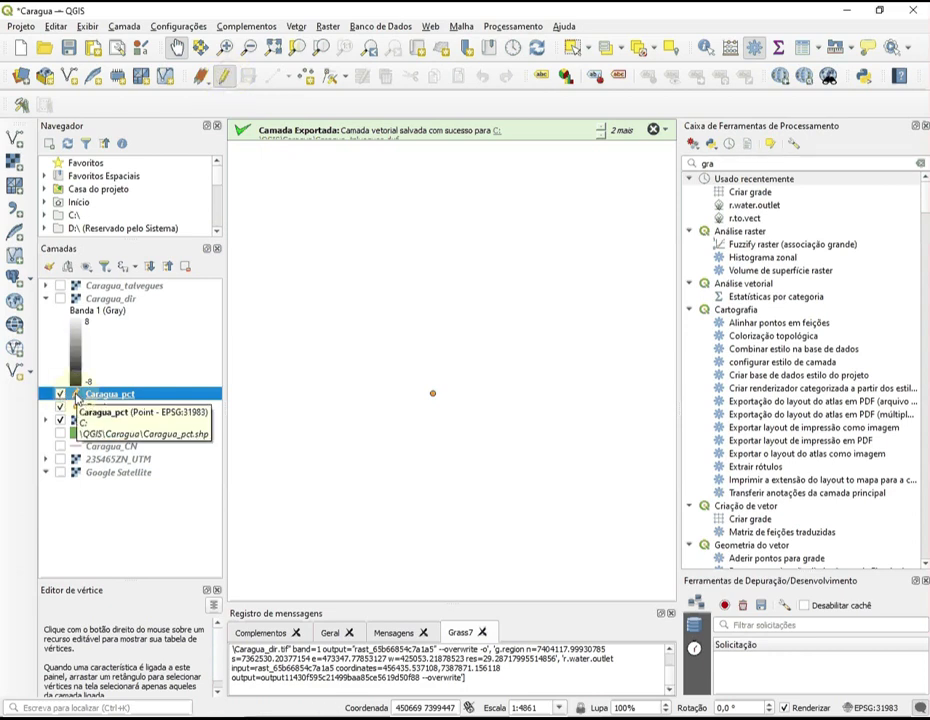
left_click(306, 78)
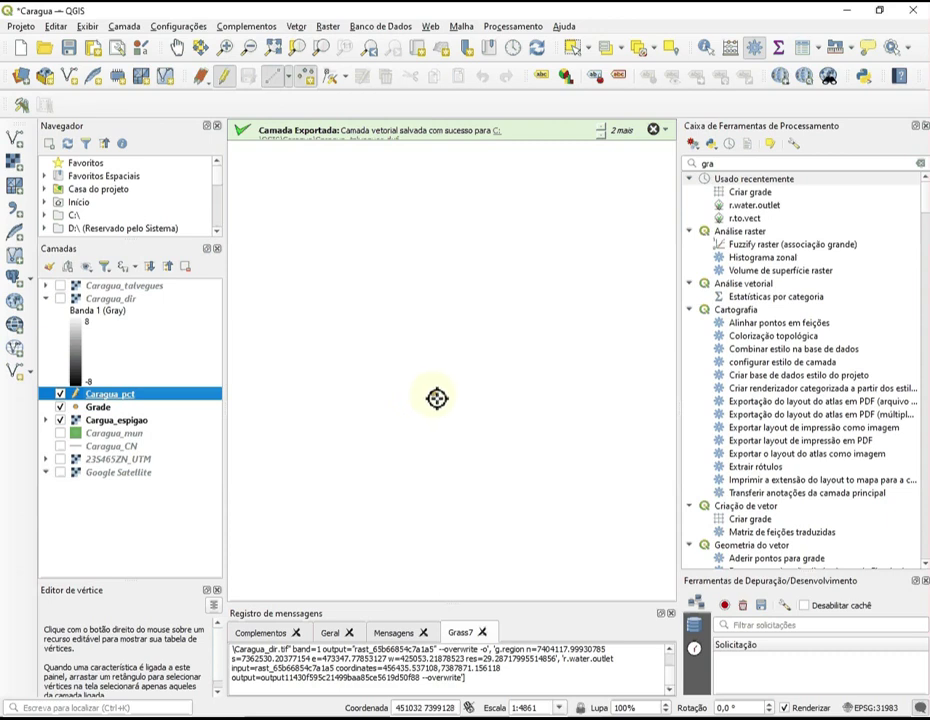
left_click(433, 394)
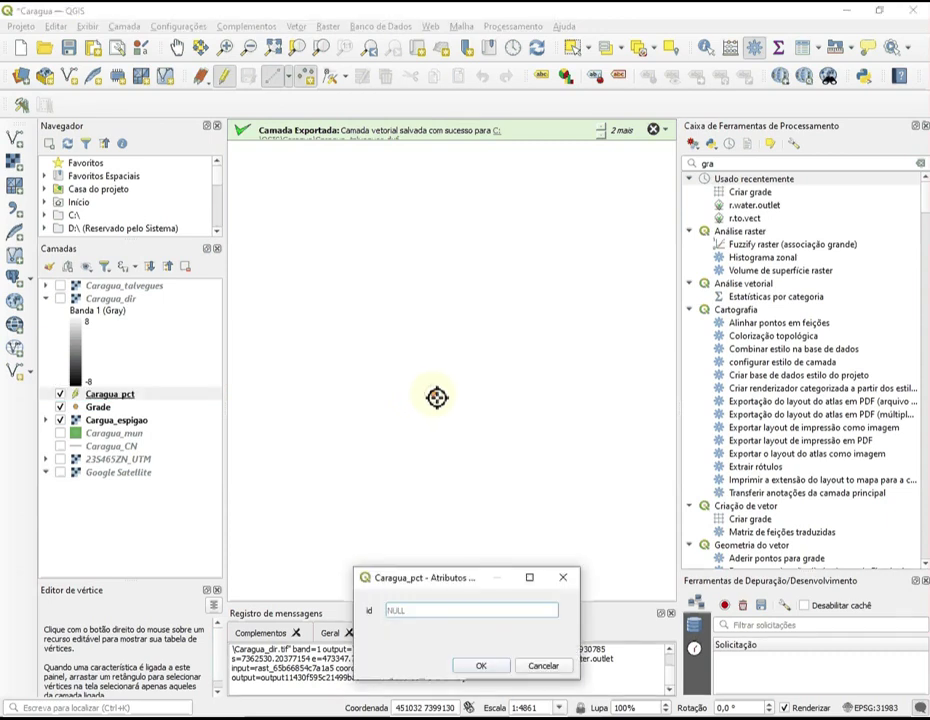
left_click(428, 610)
type("1")
left_click(481, 667)
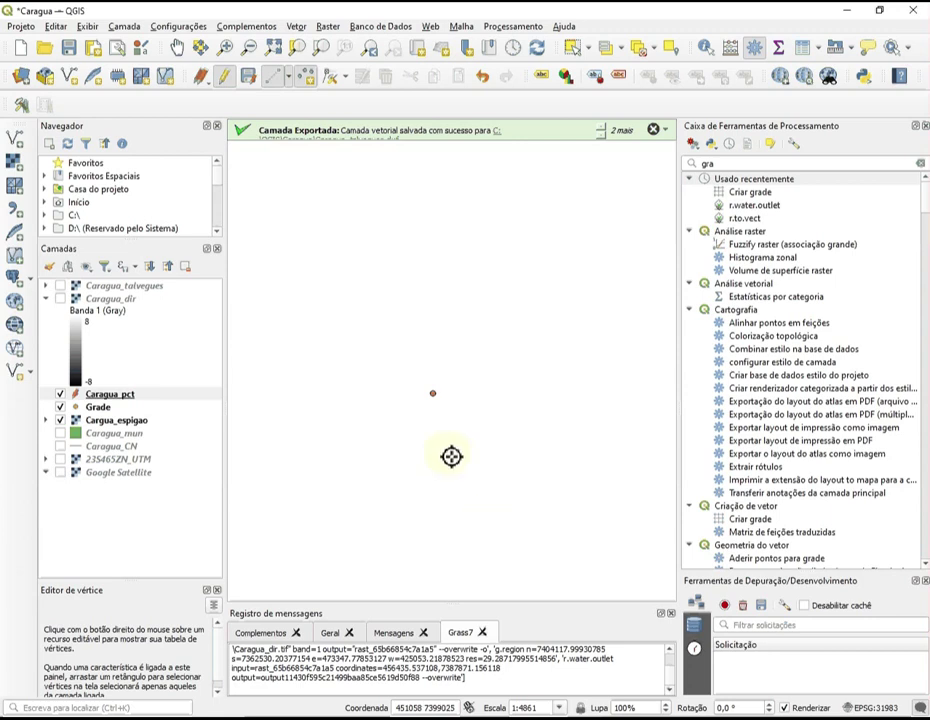
left_click(222, 82)
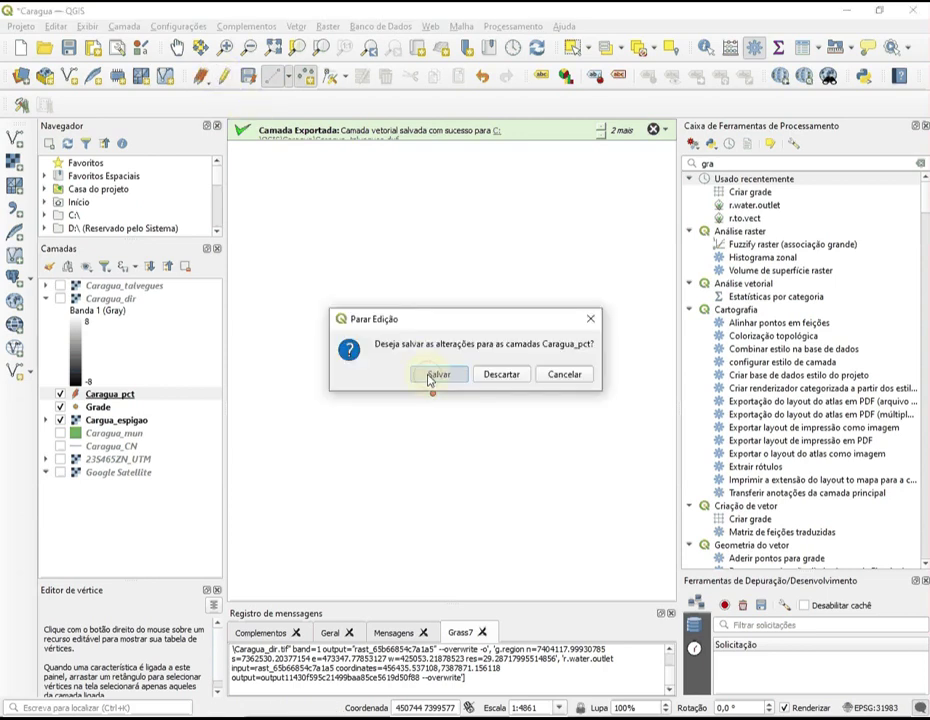
left_click(432, 376)
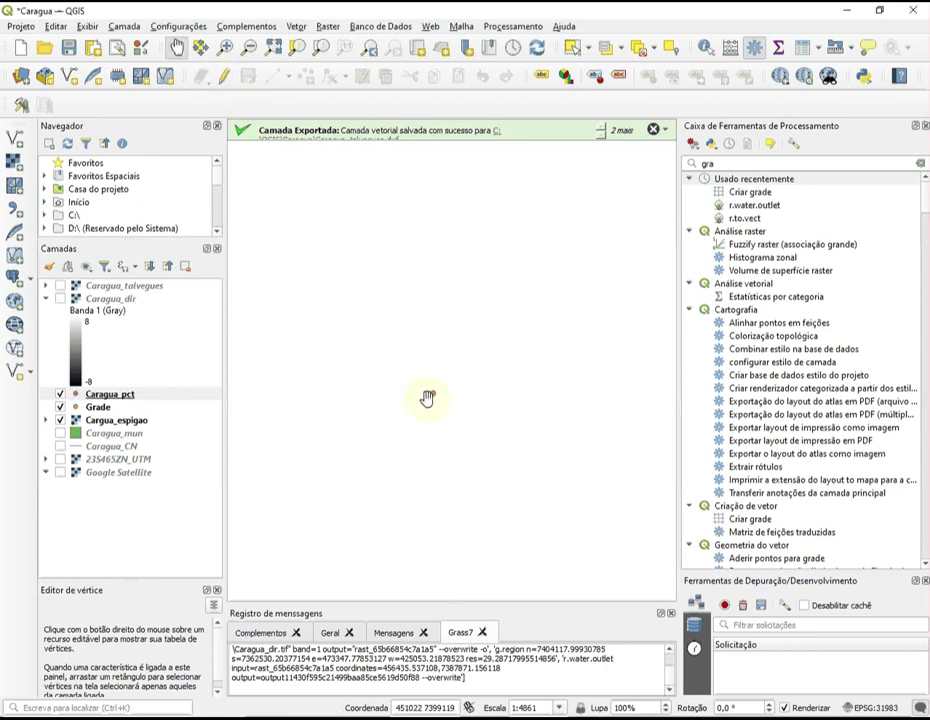
Step: Add a point with id 2 to Caragua_pct on the north-east corner point of the grid, and save the layer edits
scroll(433, 392, "down", 5)
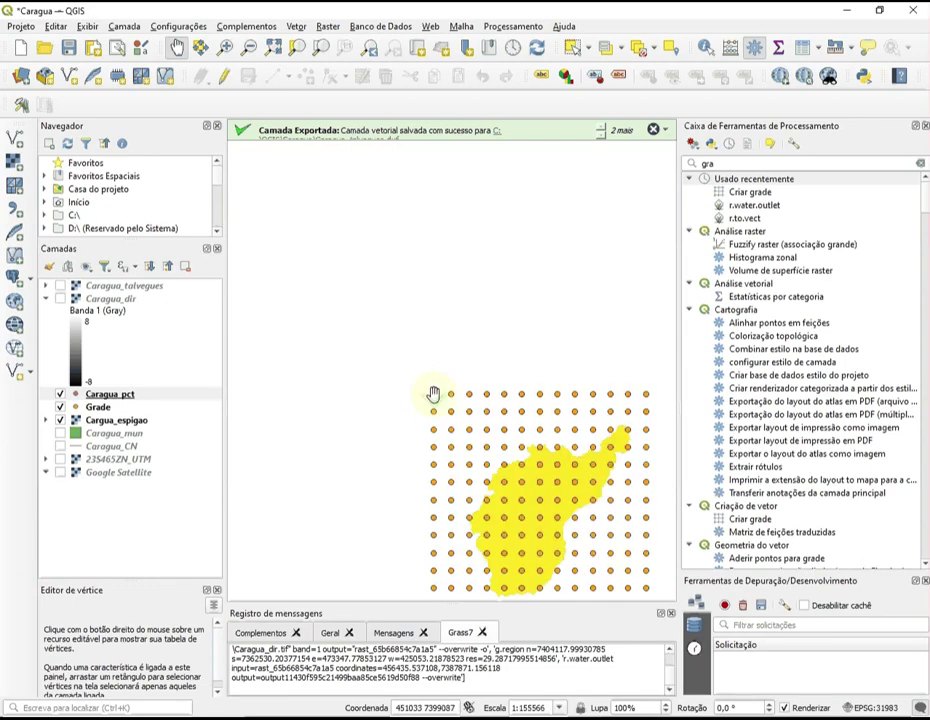
left_click_drag(579, 328, 388, 277)
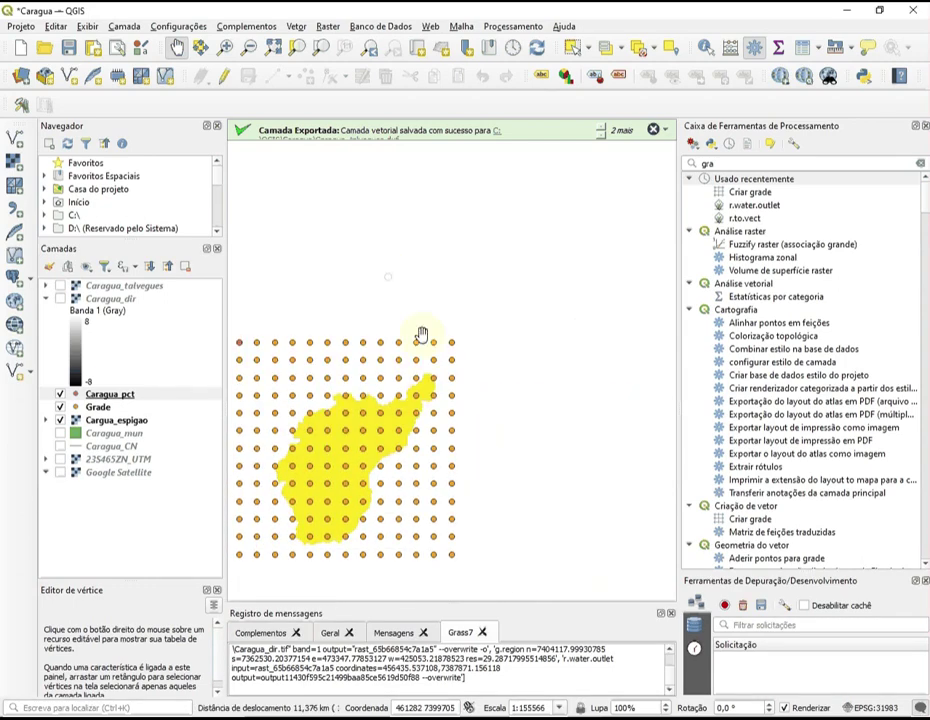
scroll(450, 343, "up", 1)
scroll(450, 343, "up", 4)
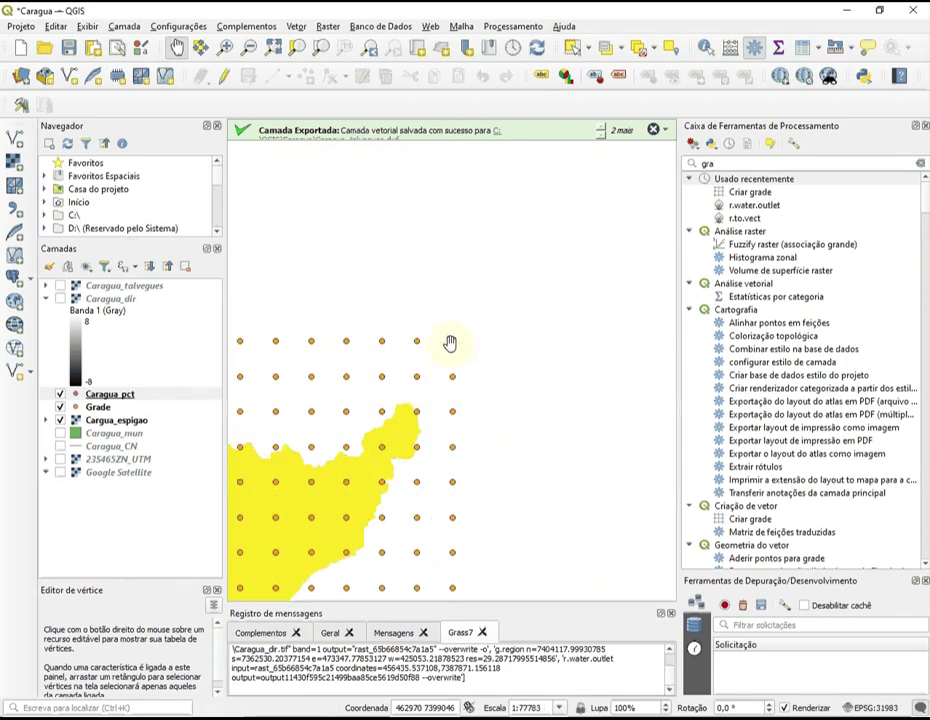
scroll(494, 284, "up", 3)
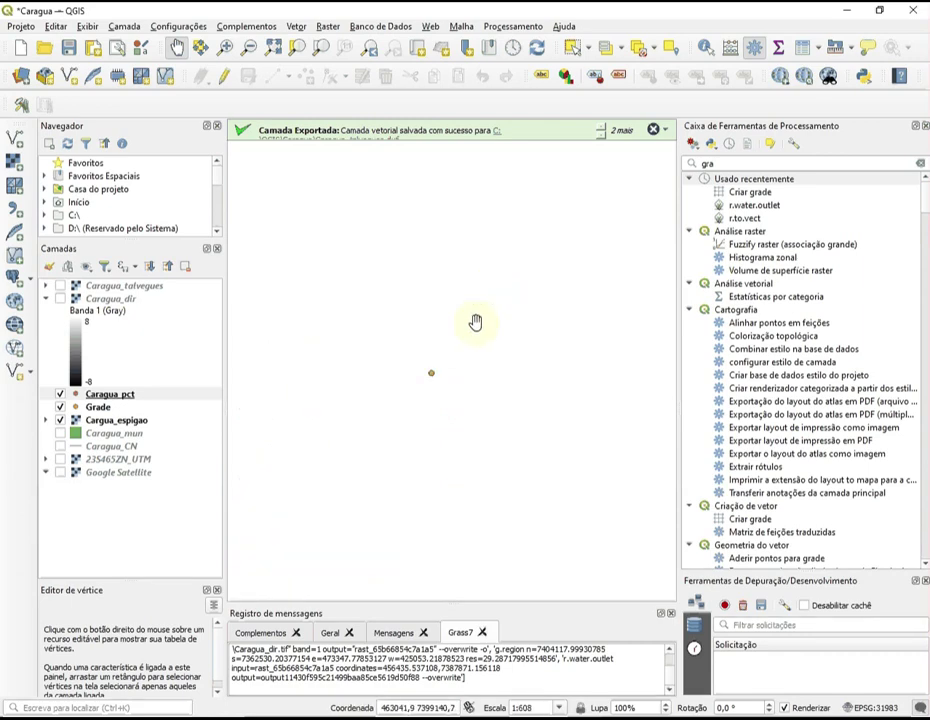
scroll(460, 375, "down", 2)
scroll(459, 375, "down", 1)
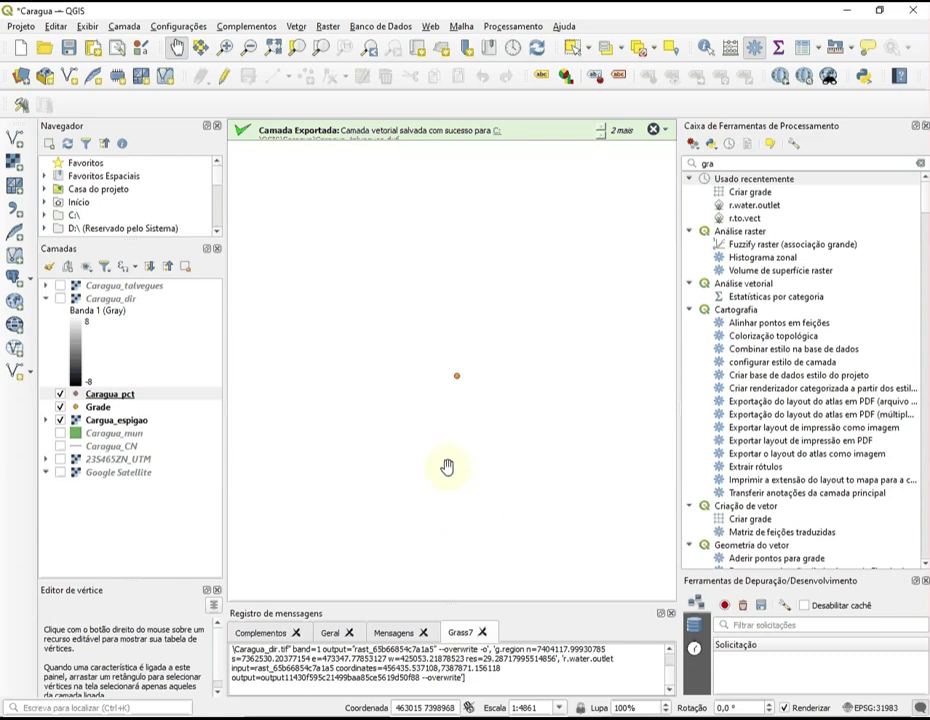
left_click(224, 78)
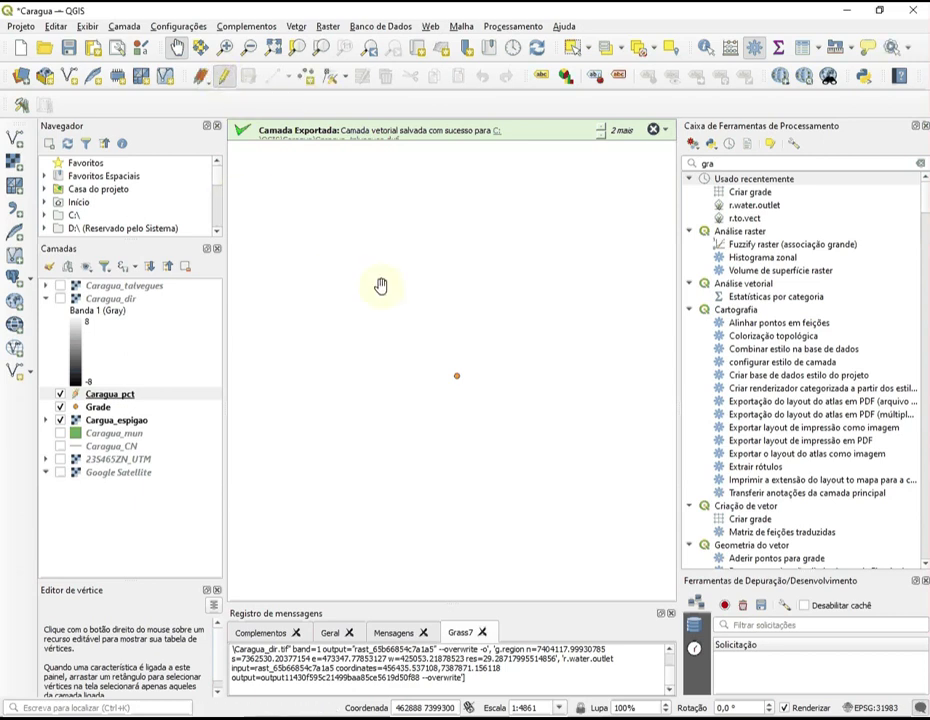
left_click(273, 77)
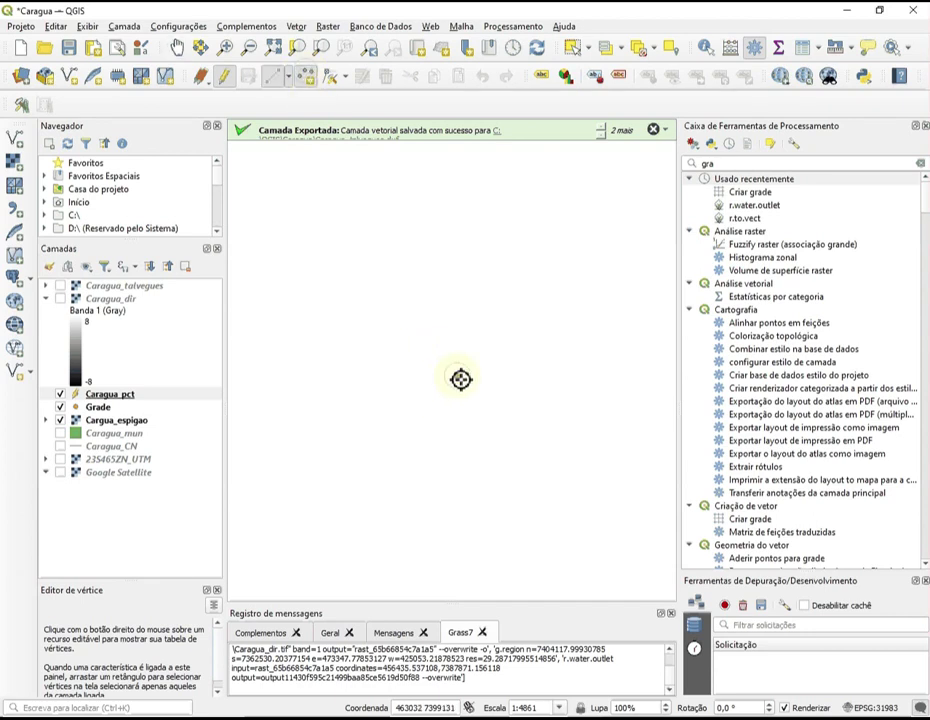
left_click(459, 378)
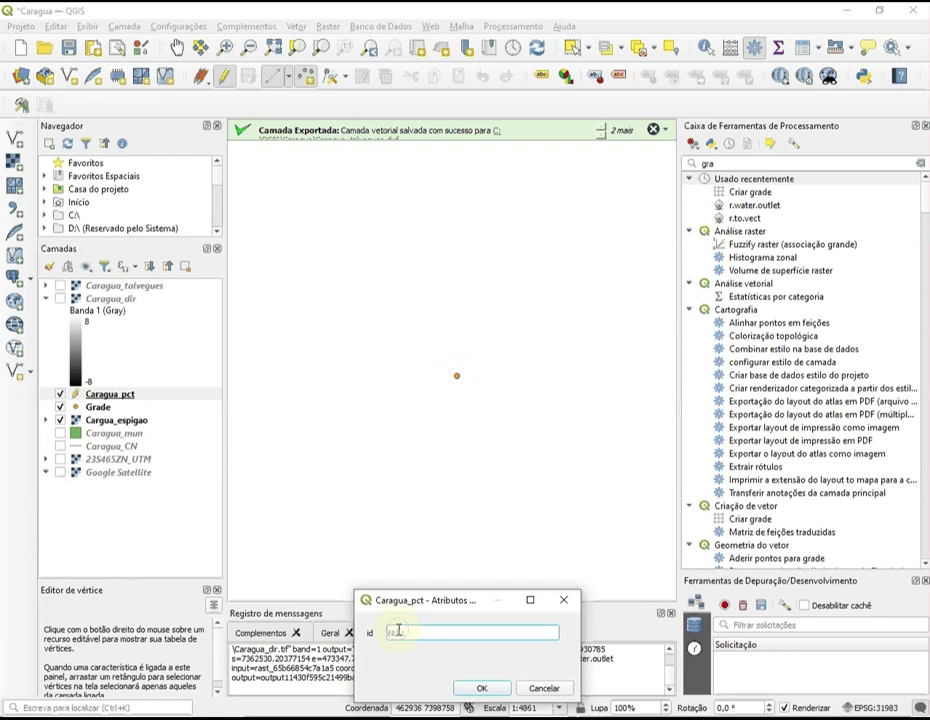
type("2")
left_click(481, 688)
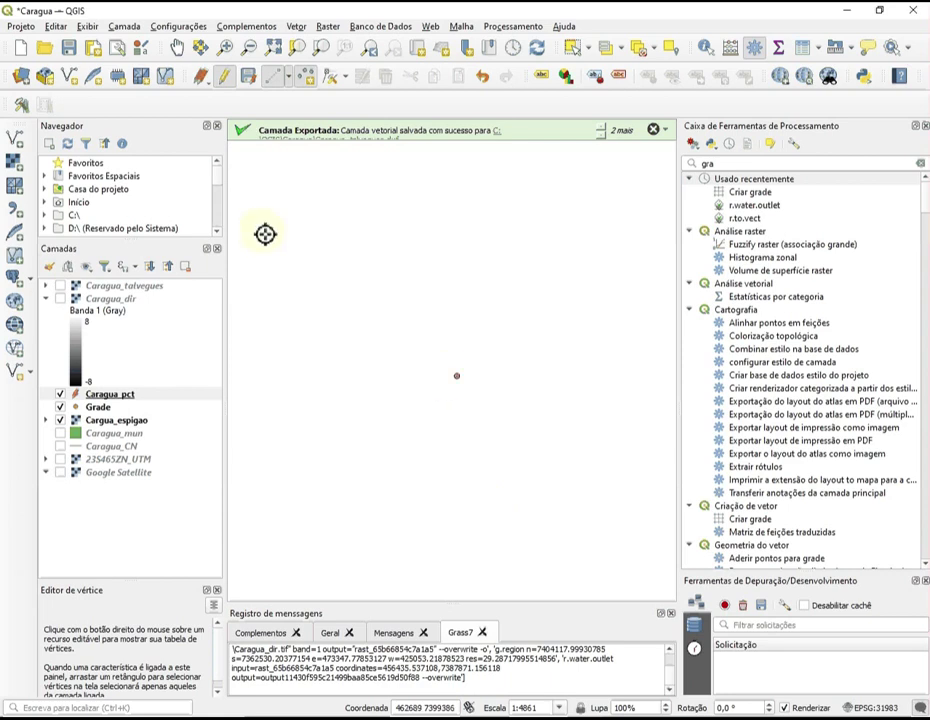
left_click(225, 79)
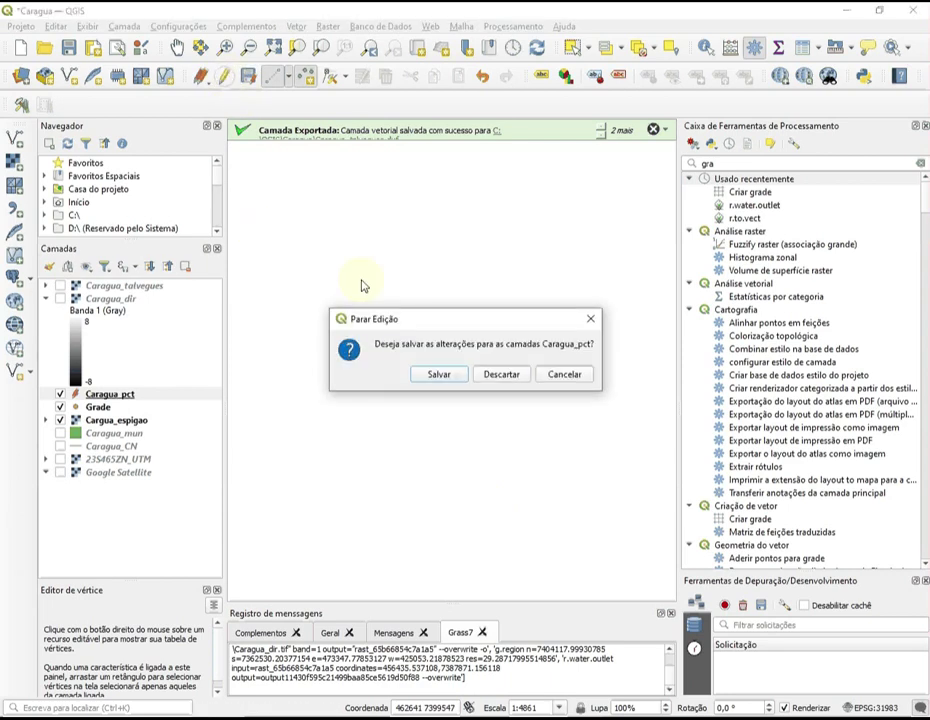
left_click(425, 376)
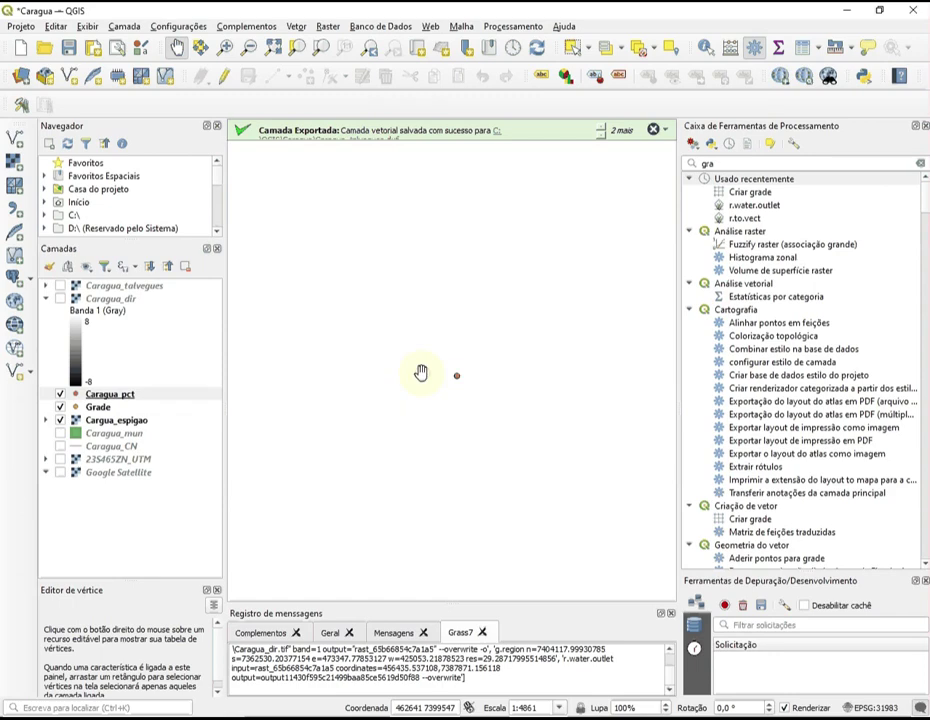
Step: Add a point with id 3 to Caragua_pct on the south-west corner point of the grid, and save the layer edits
scroll(455, 376, "down", 5)
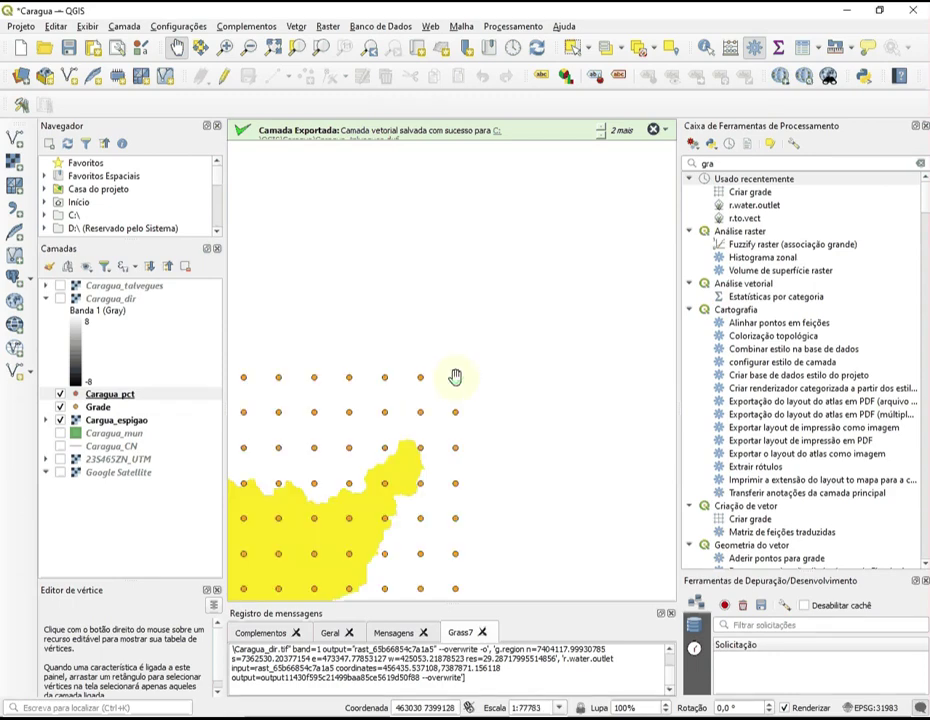
left_click_drag(298, 492, 423, 300)
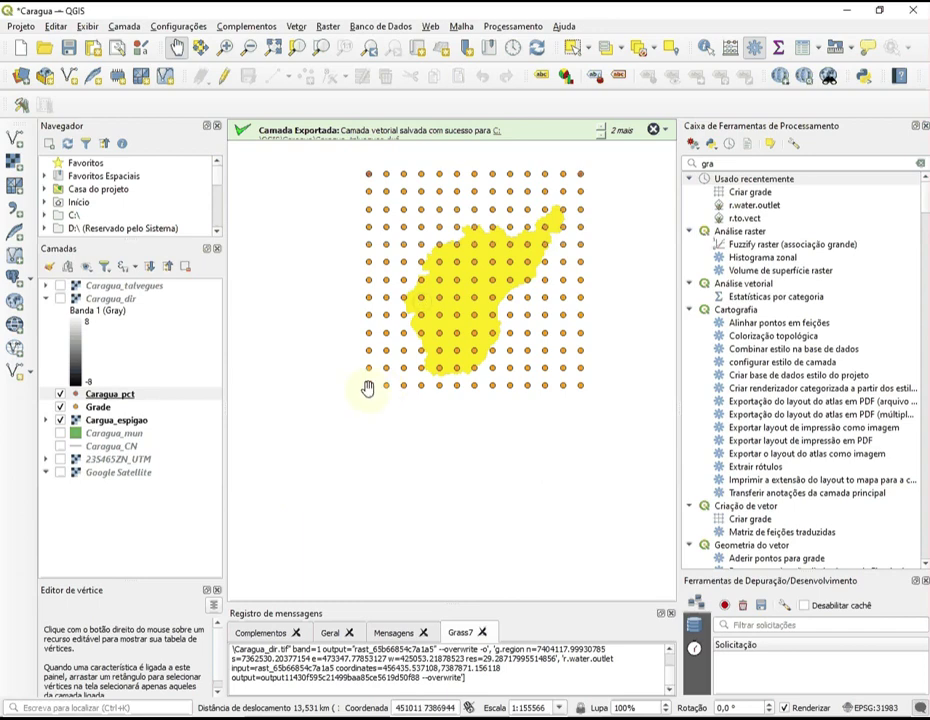
scroll(366, 386, "up", 2)
left_click_drag(369, 375, 415, 437)
scroll(413, 432, "up", 1)
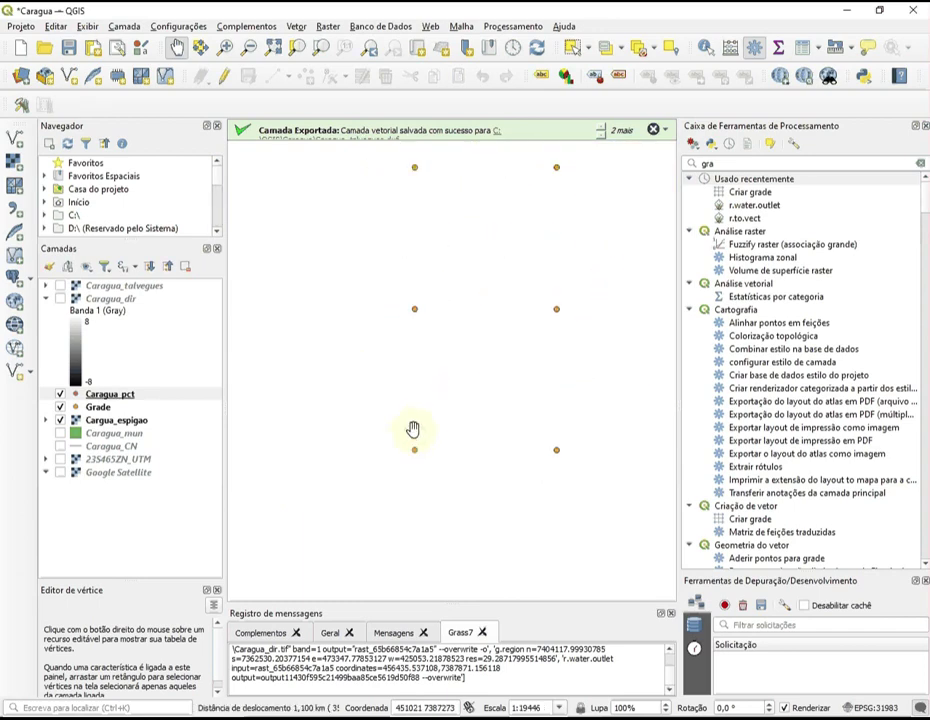
scroll(413, 429, "up", 2)
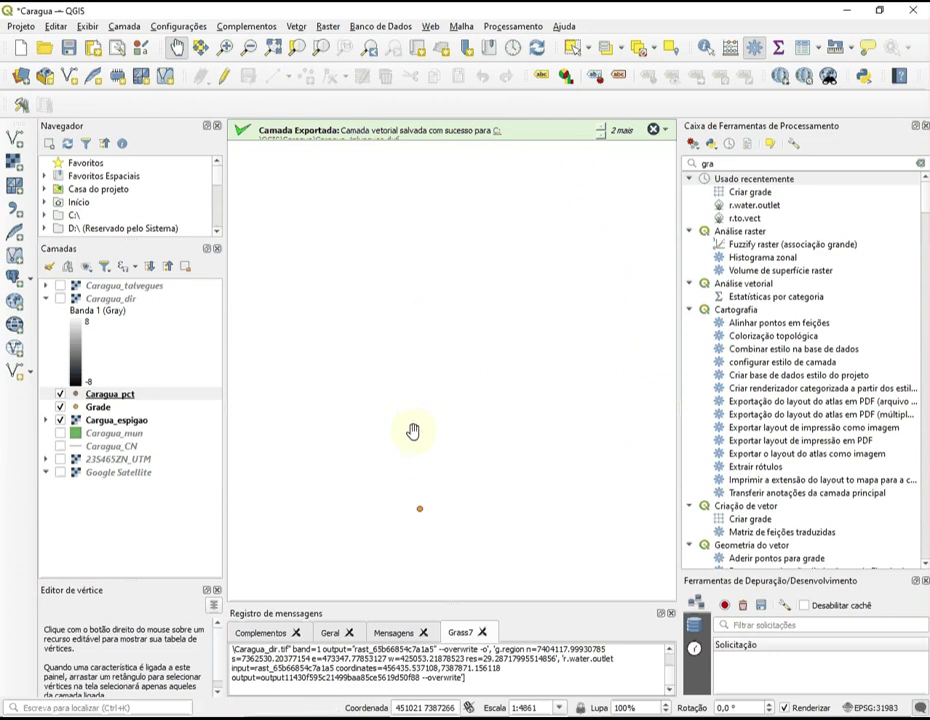
left_click_drag(409, 440, 422, 318)
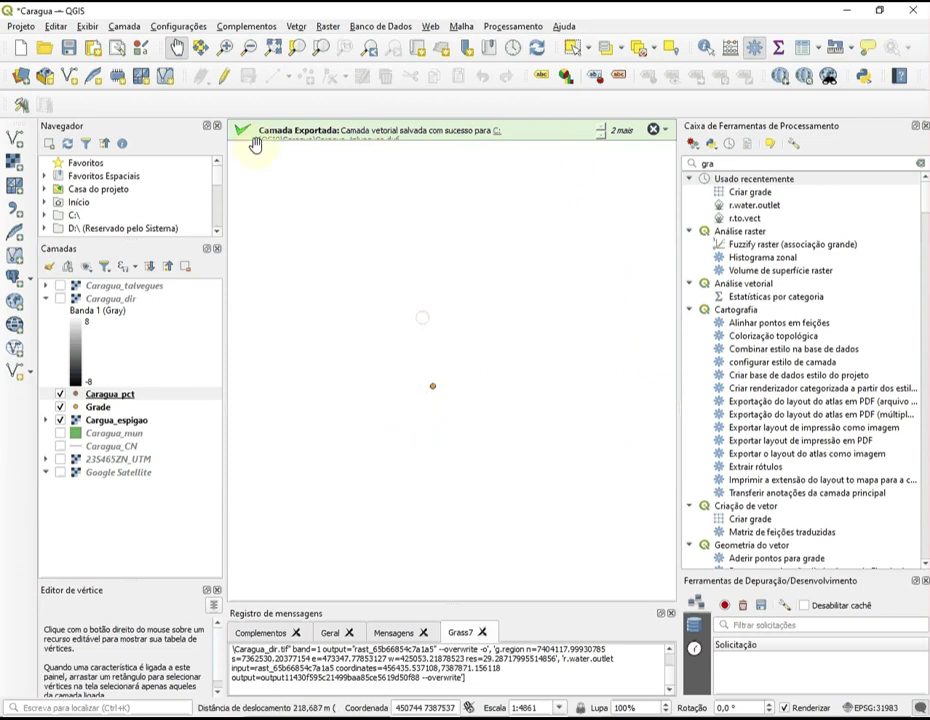
left_click(223, 76)
left_click(306, 76)
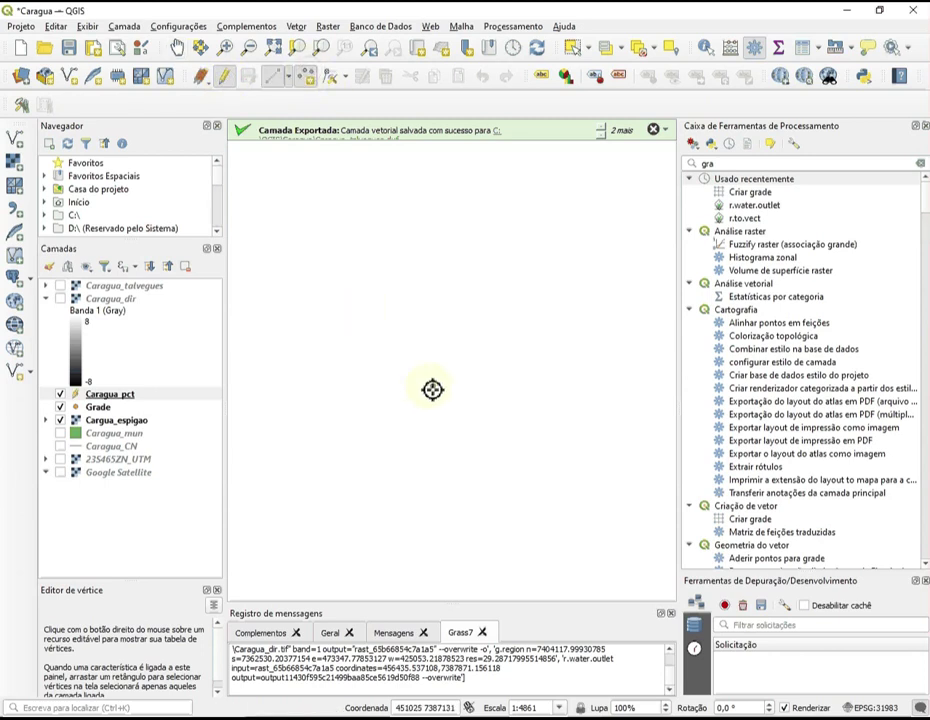
left_click(436, 389)
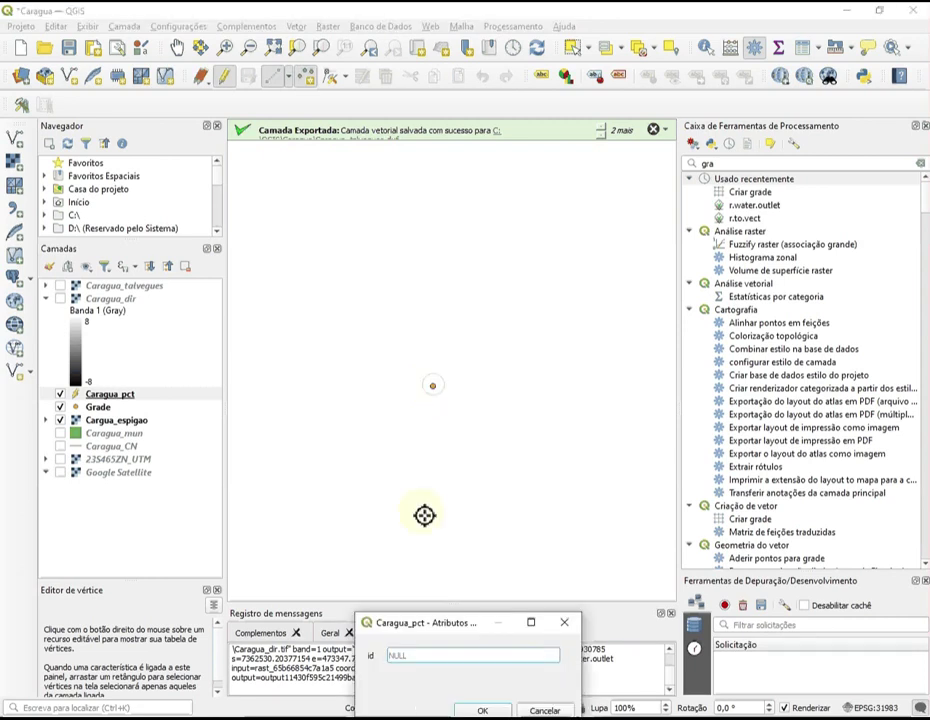
type("3")
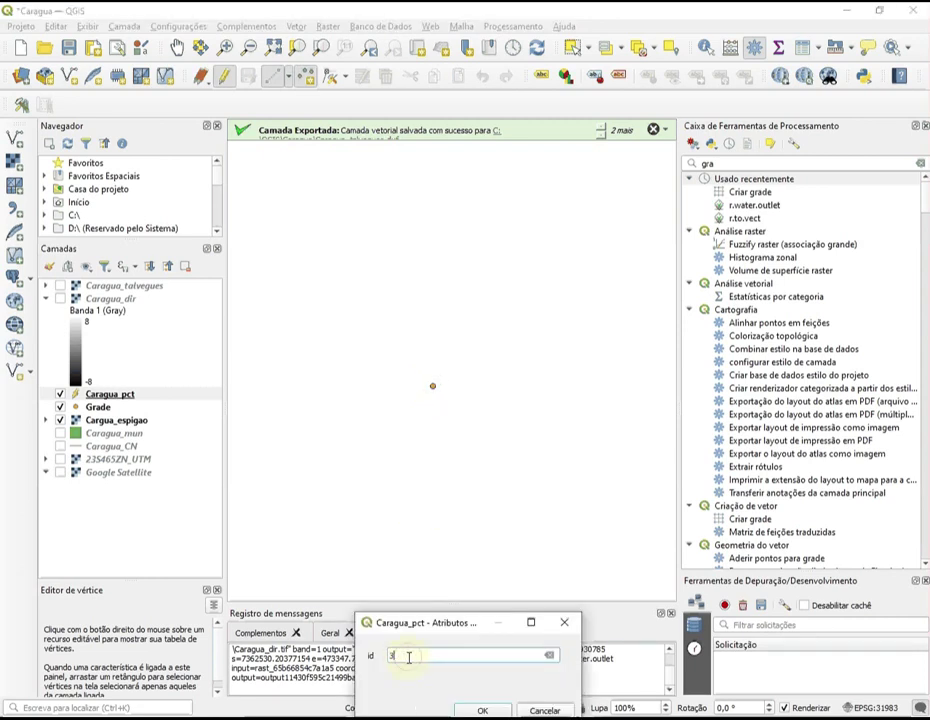
left_click(470, 706)
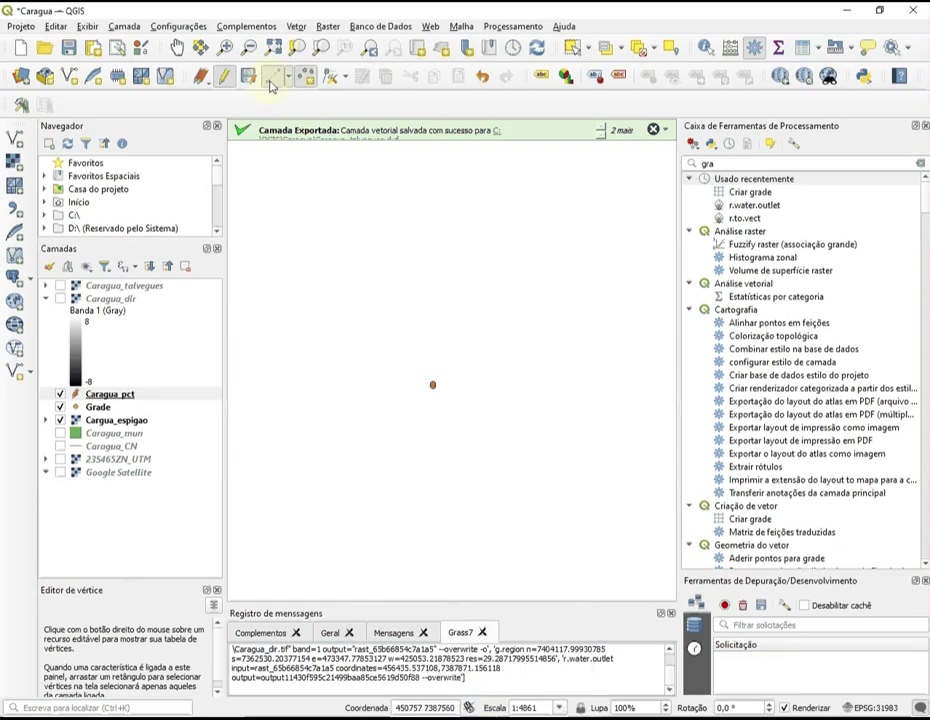
left_click(225, 88)
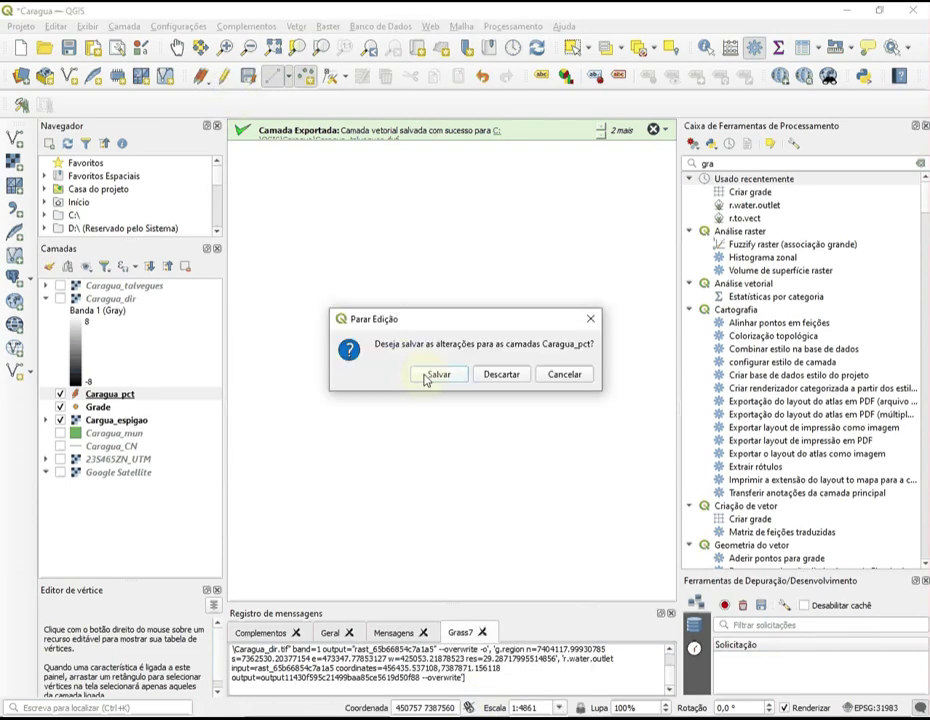
left_click(426, 378)
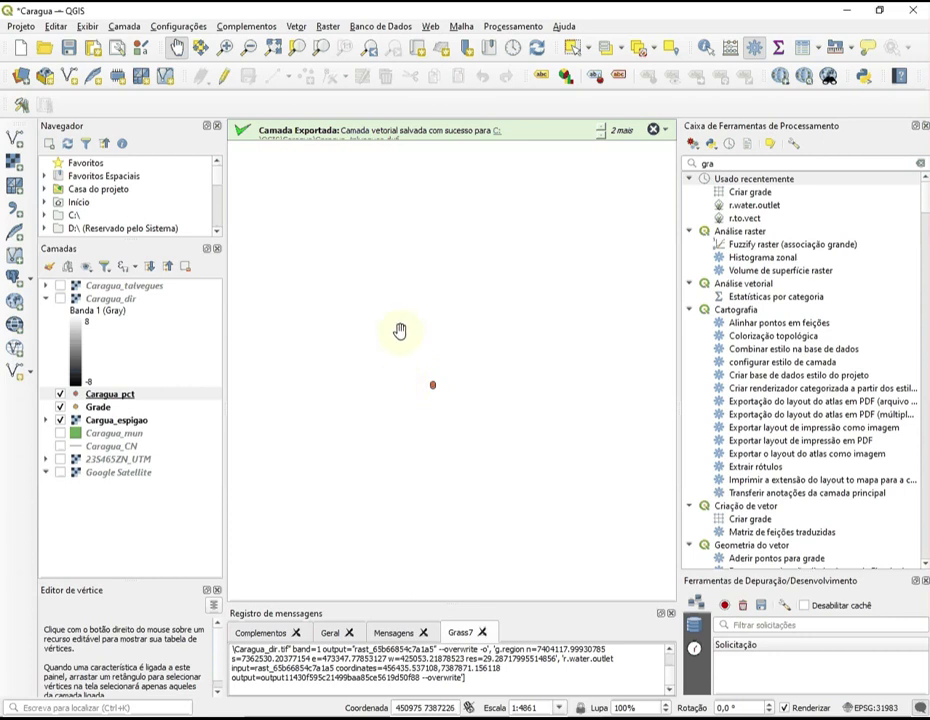
Step: Add a point with id 4 to Caragua_pct on the south-east corner point of the grid
scroll(426, 384, "down", 3)
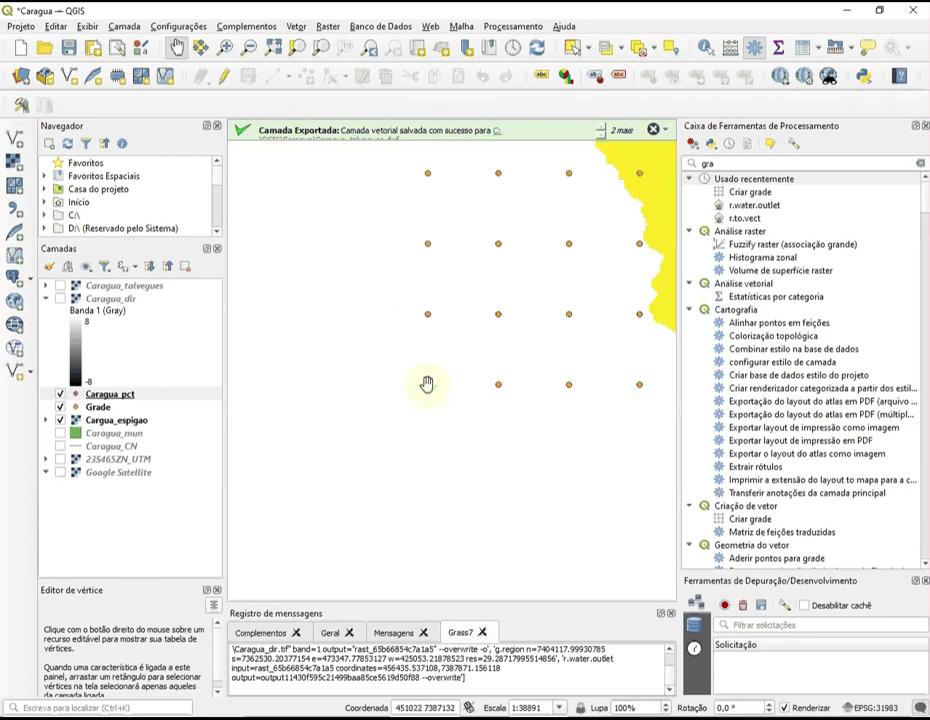
scroll(426, 384, "down", 2)
left_click_drag(484, 394, 385, 442)
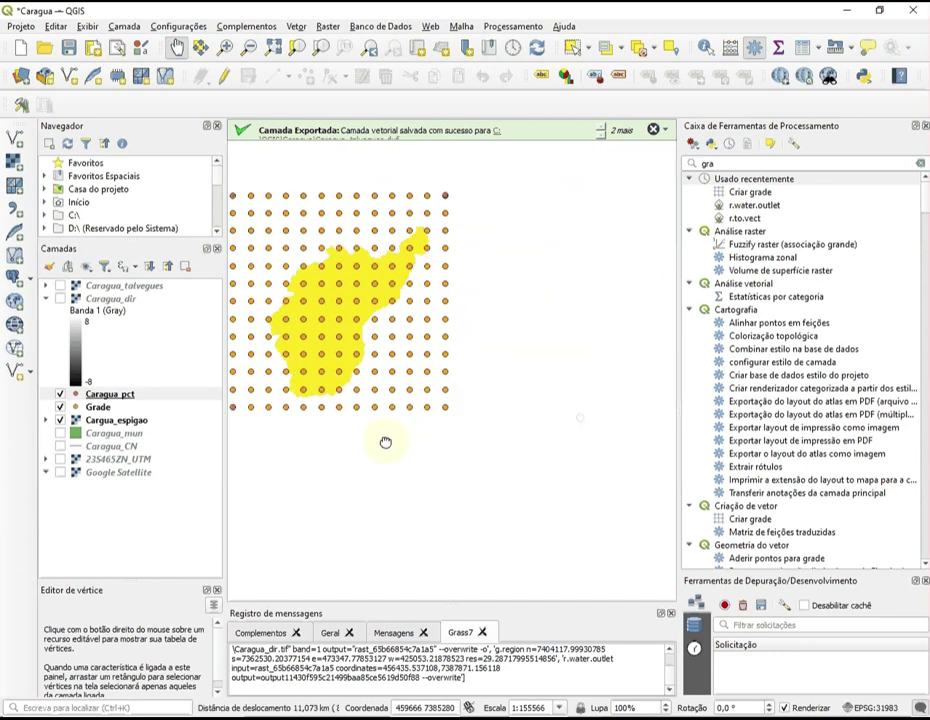
scroll(442, 407, "up", 1)
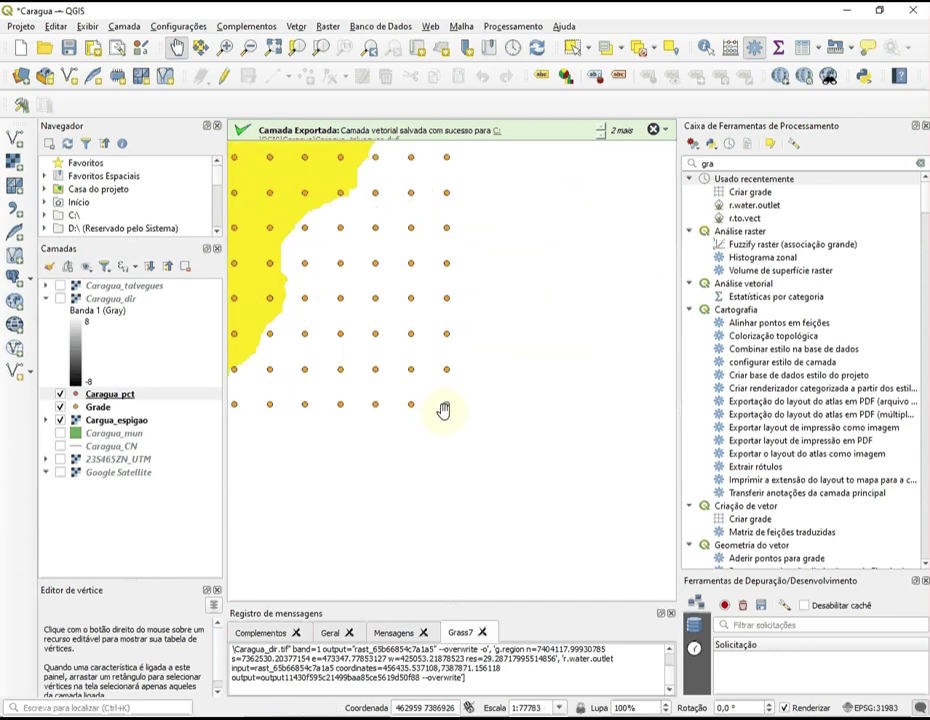
scroll(446, 405, "up", 4)
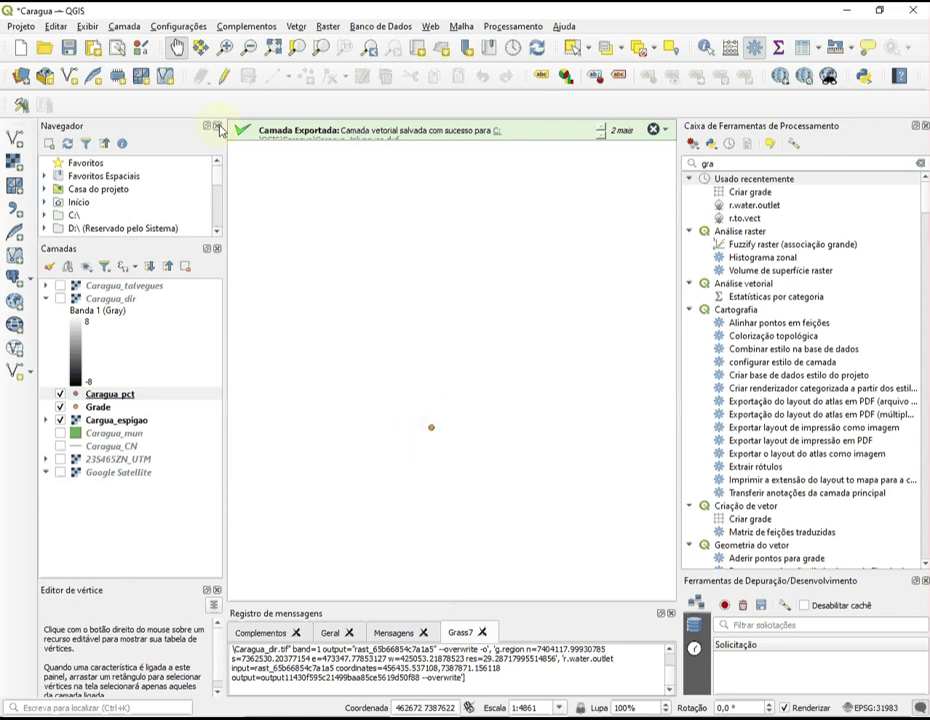
left_click(220, 79)
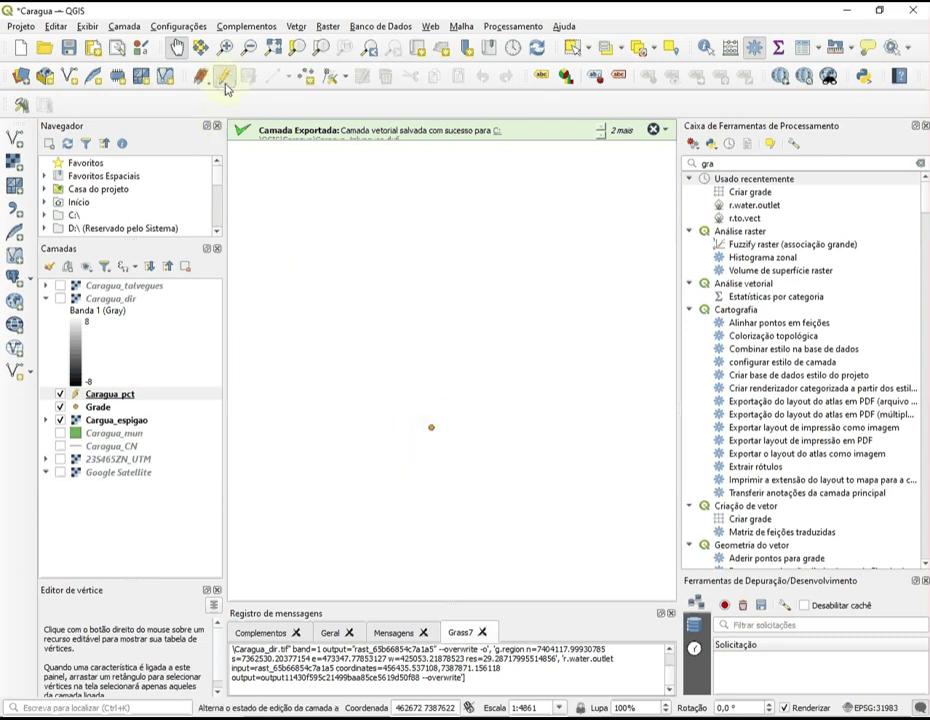
left_click(306, 79)
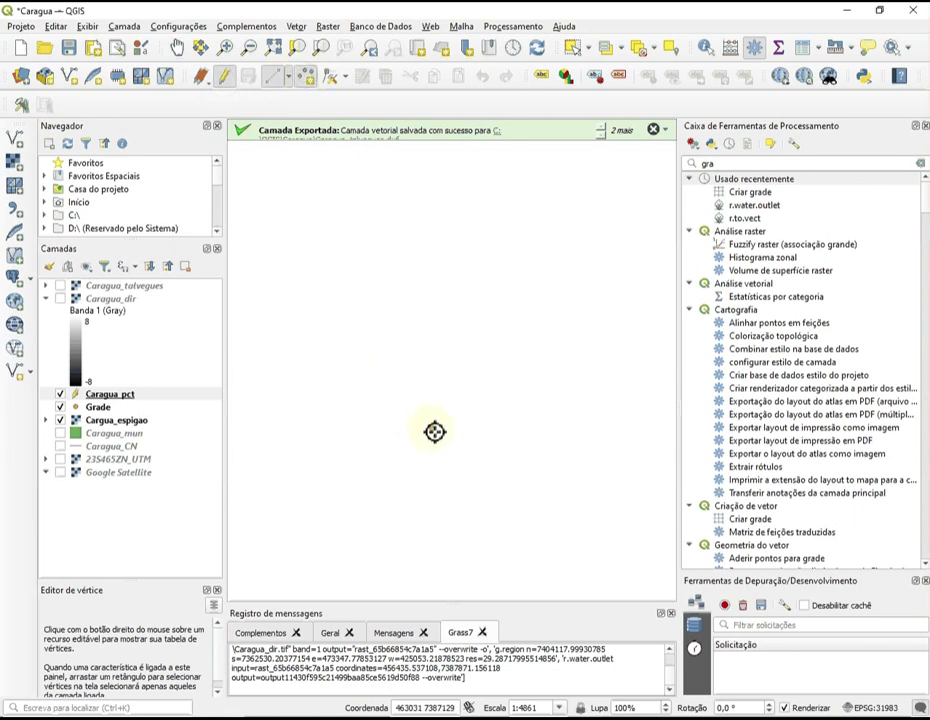
left_click(435, 430)
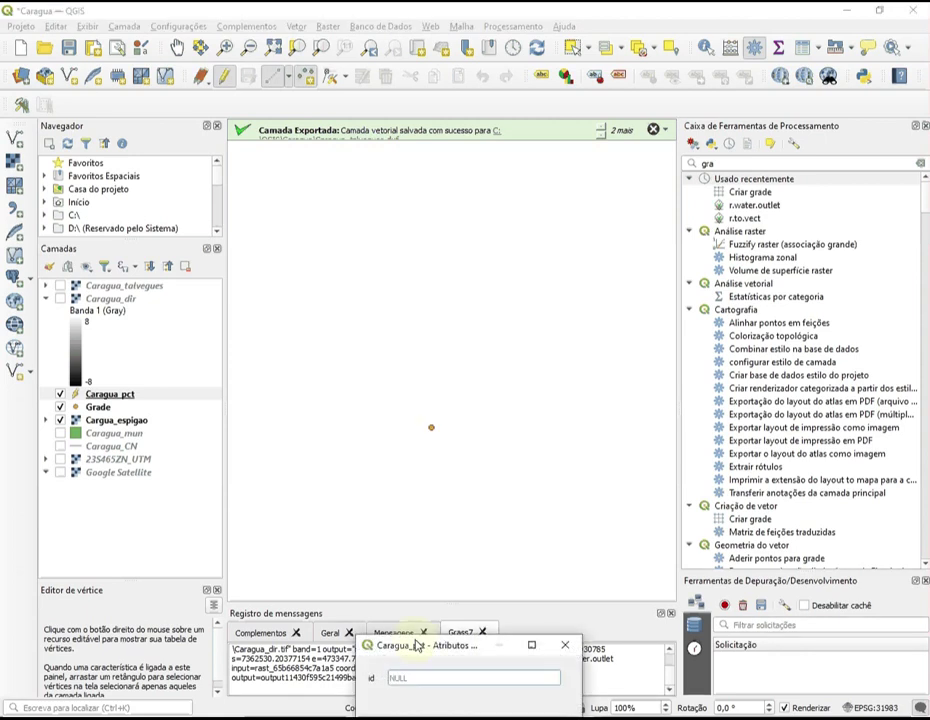
type("4")
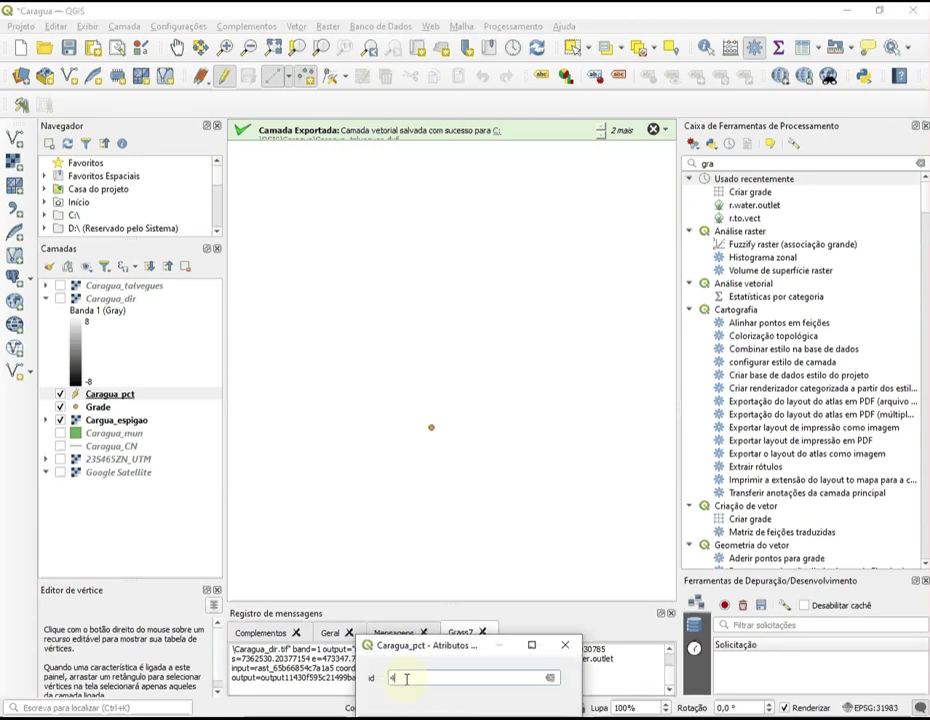
left_click_drag(468, 645, 512, 260)
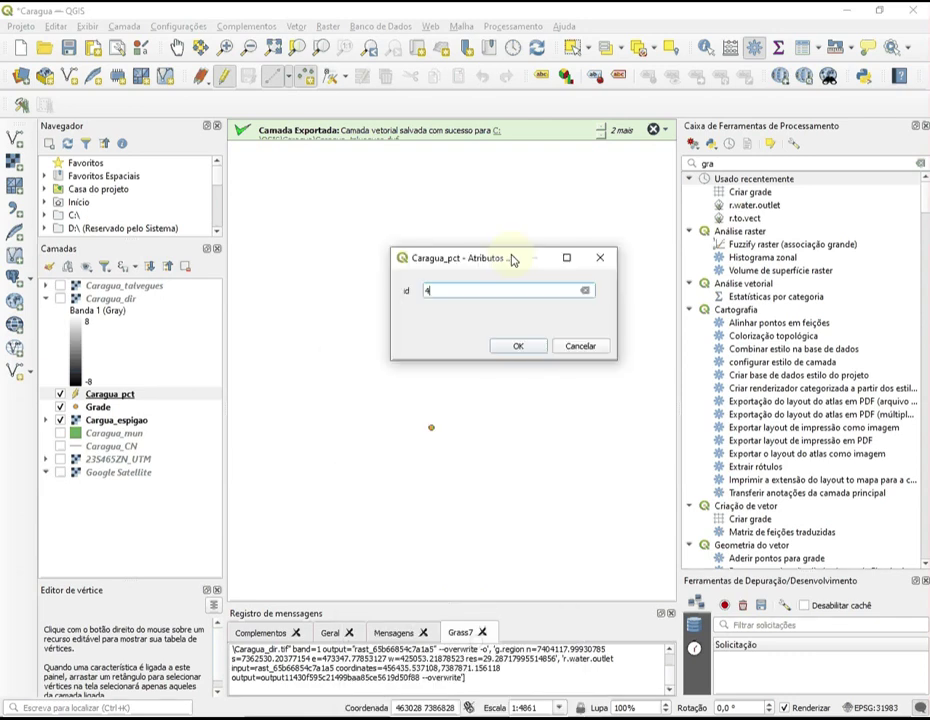
left_click(518, 347)
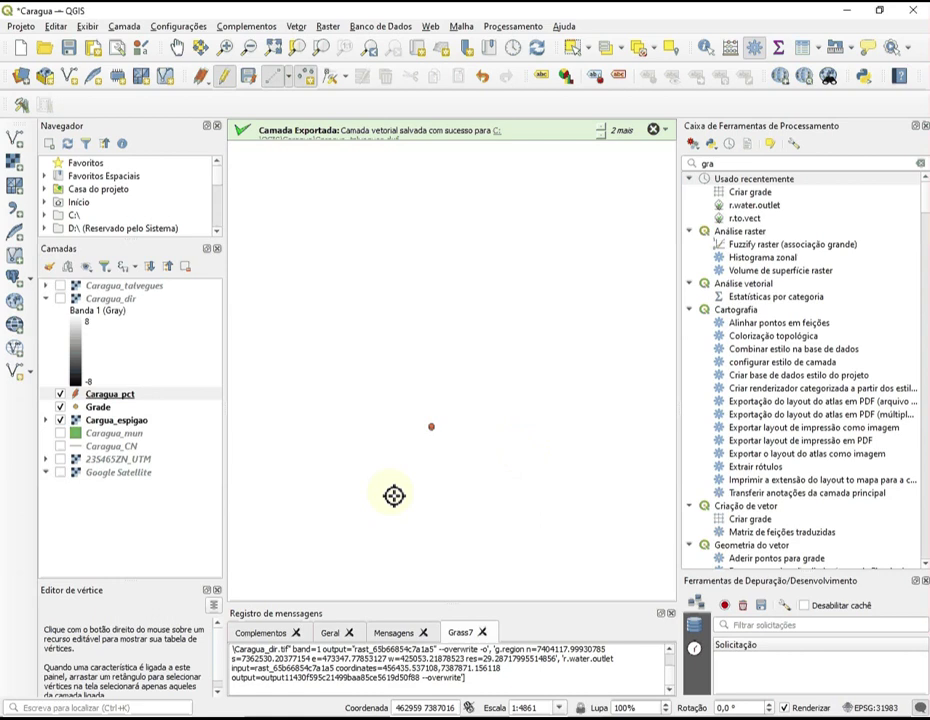
Step: Check the point ids in the attribute table of Caragua_pct, and close the table
right_click(110, 398)
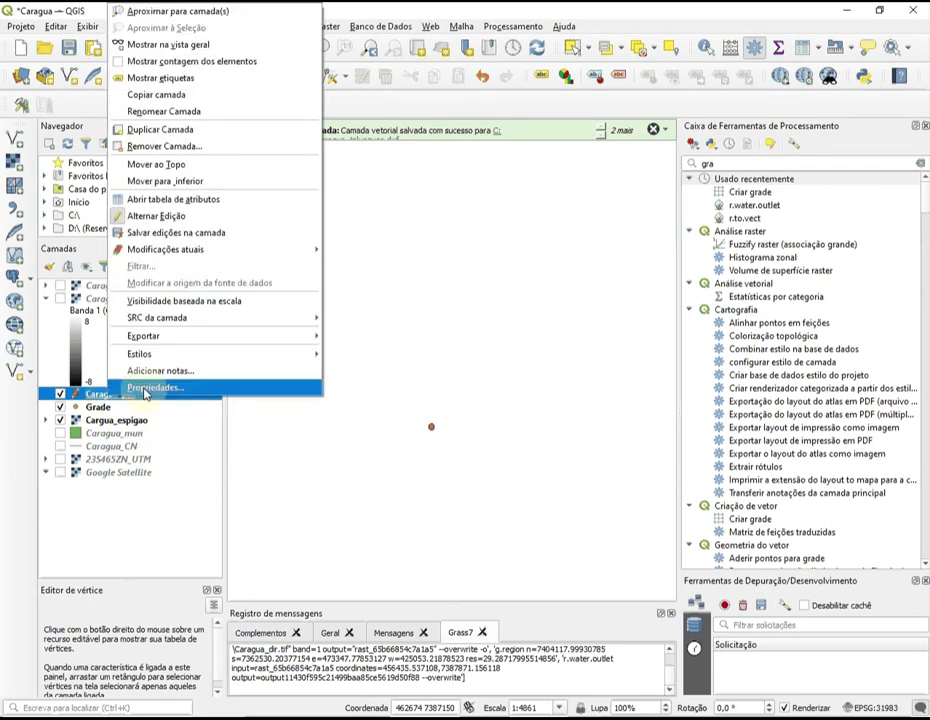
left_click(175, 200)
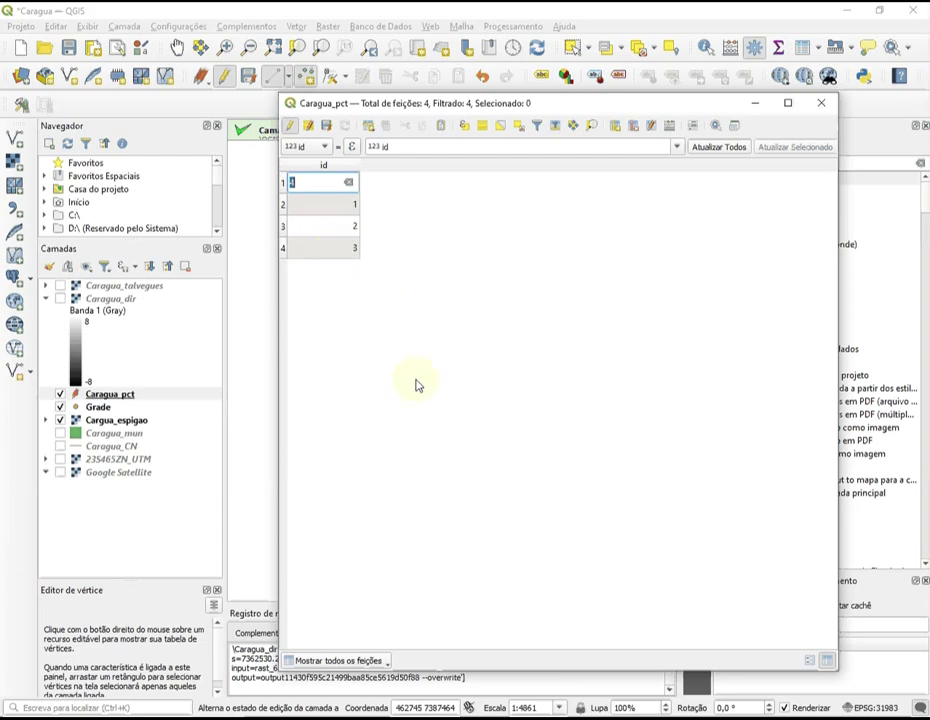
left_click(817, 105)
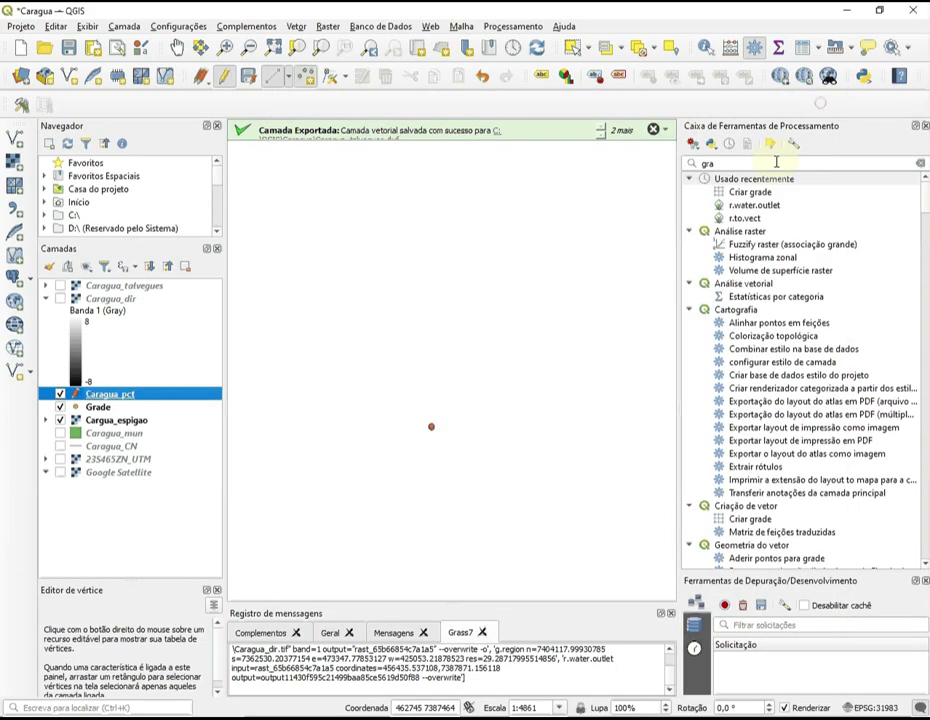
Step: Change the marker colour of the Caragua_pct layer to the dark red from the recent colours
right_click(97, 398)
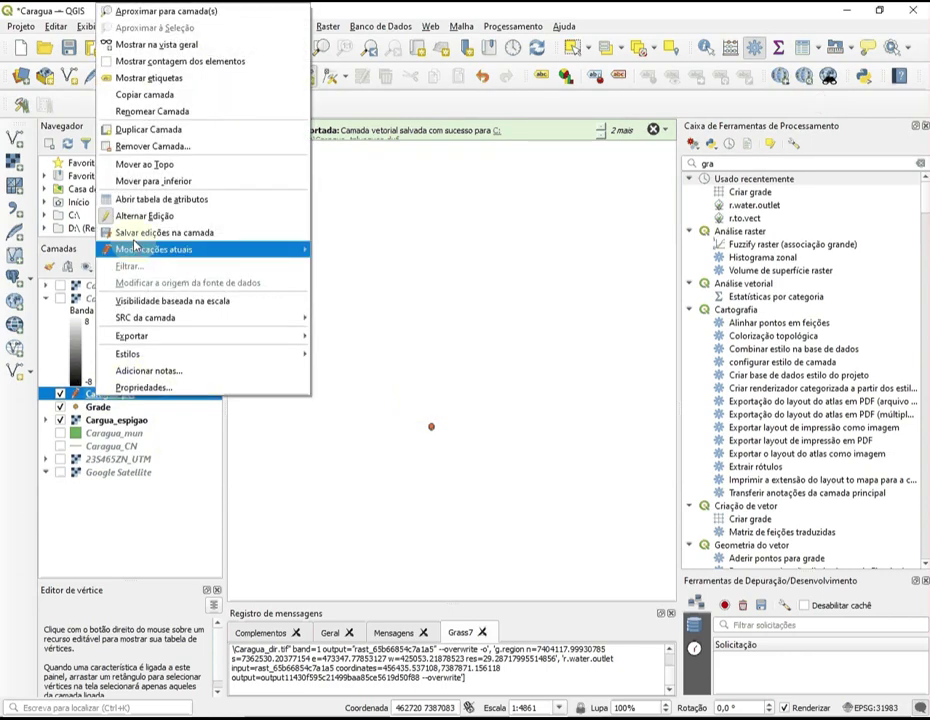
left_click(140, 383)
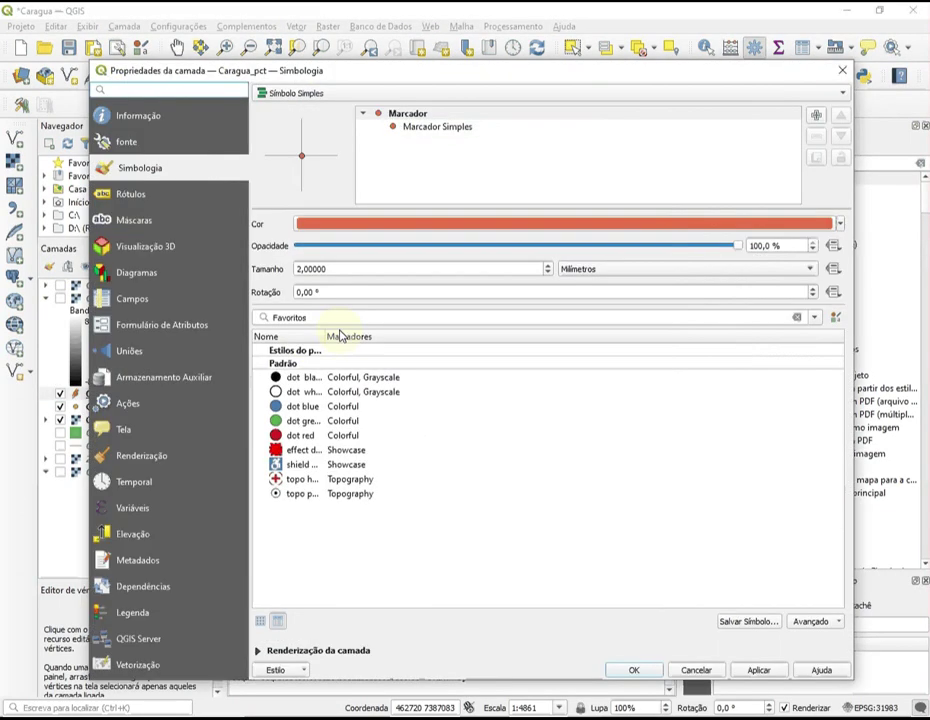
left_click(840, 224)
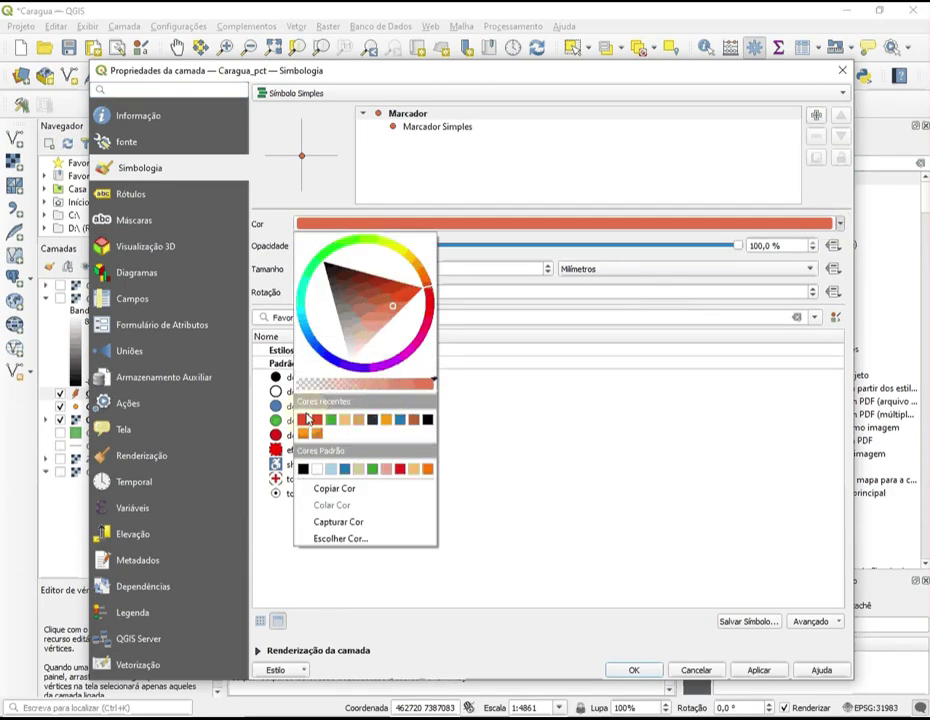
left_click(304, 419)
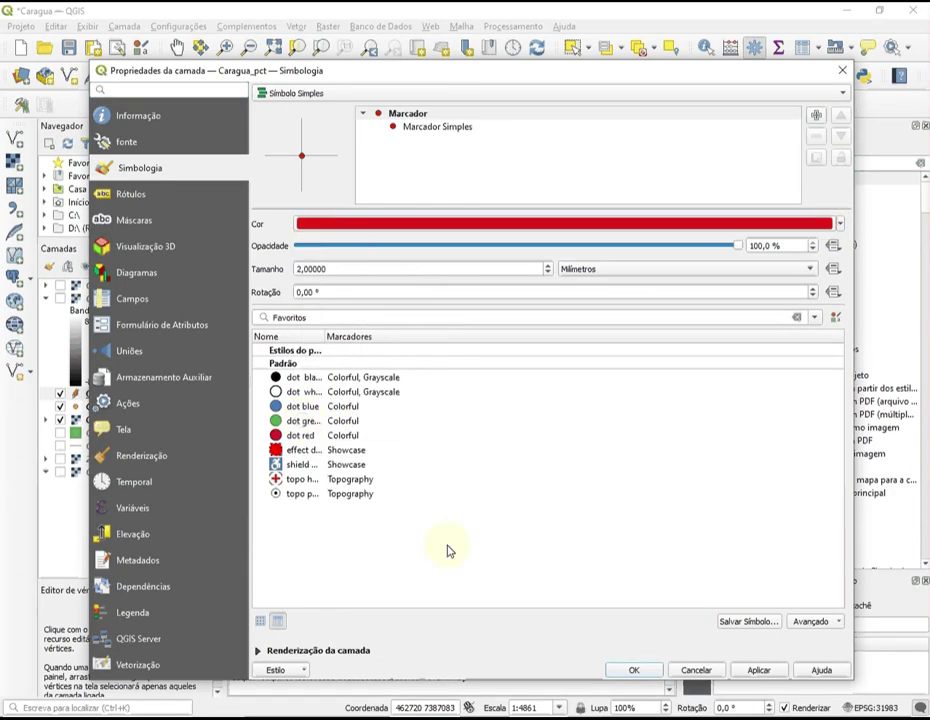
left_click(638, 671)
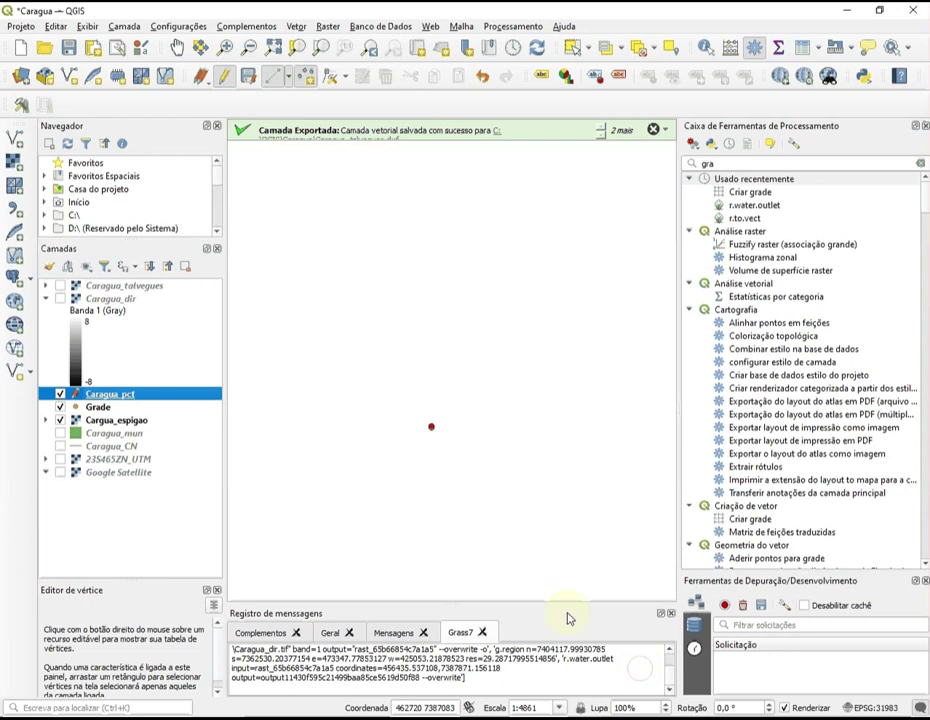
Step: Hide the Grade layer, and end editing of Caragua_pct with its changes saved
left_click(60, 407)
right_click(108, 395)
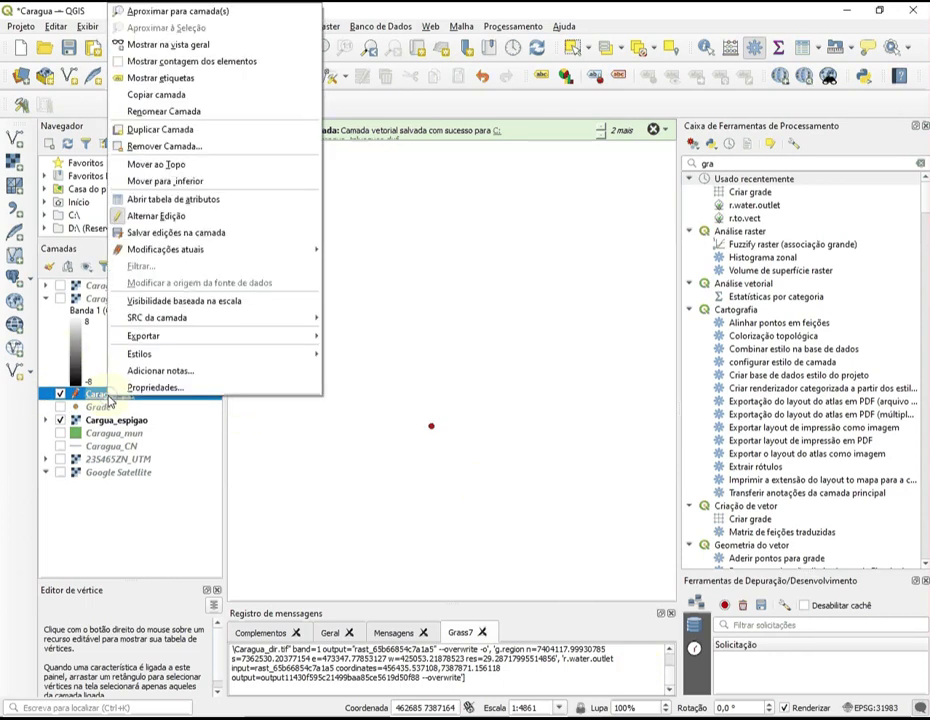
left_click(215, 11)
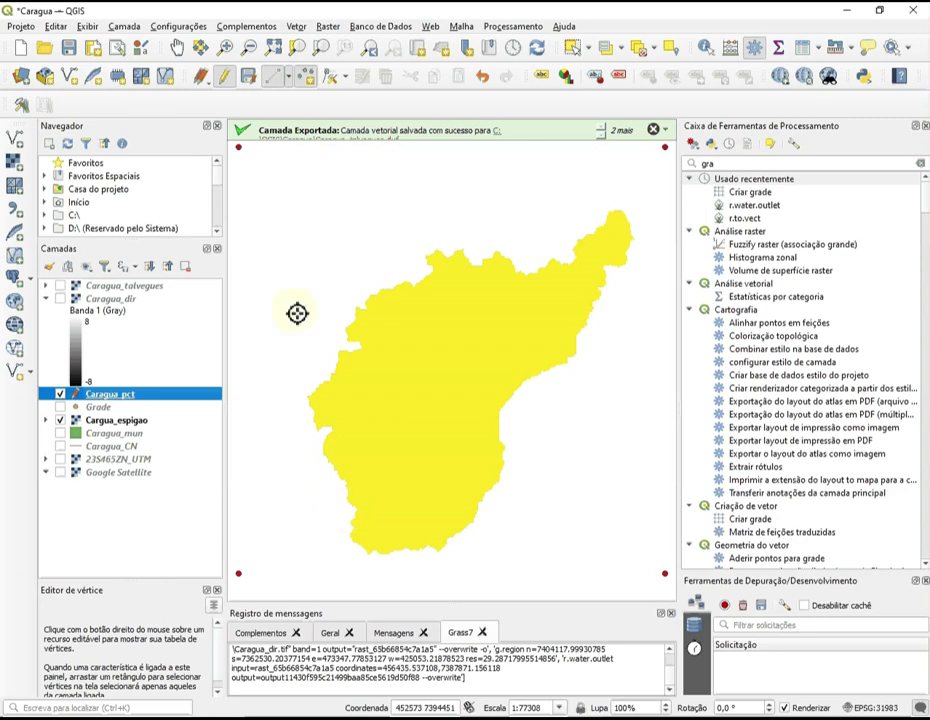
left_click(224, 77)
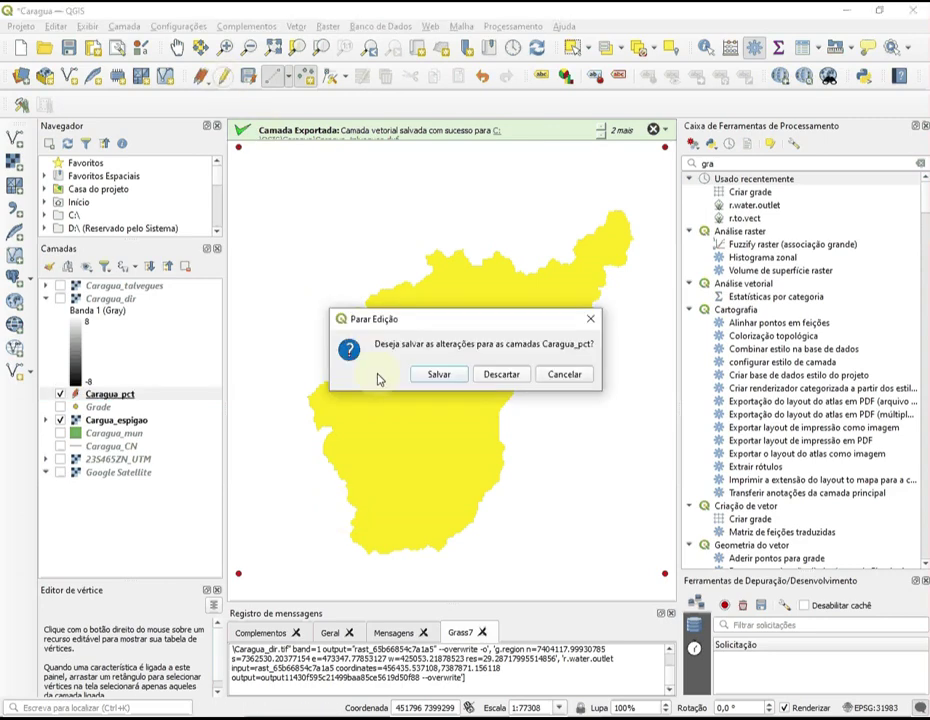
left_click(435, 373)
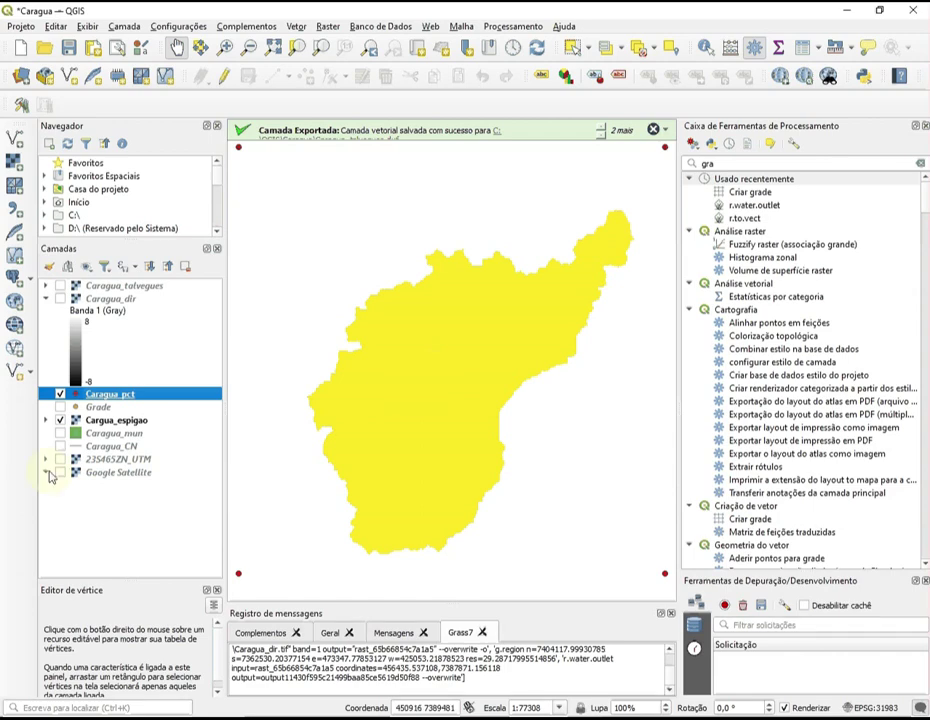
Step: Show the Caragua_CN contour layer and hide the Cargua_espigao raster, keeping Caragua_pct visible
left_click(60, 446)
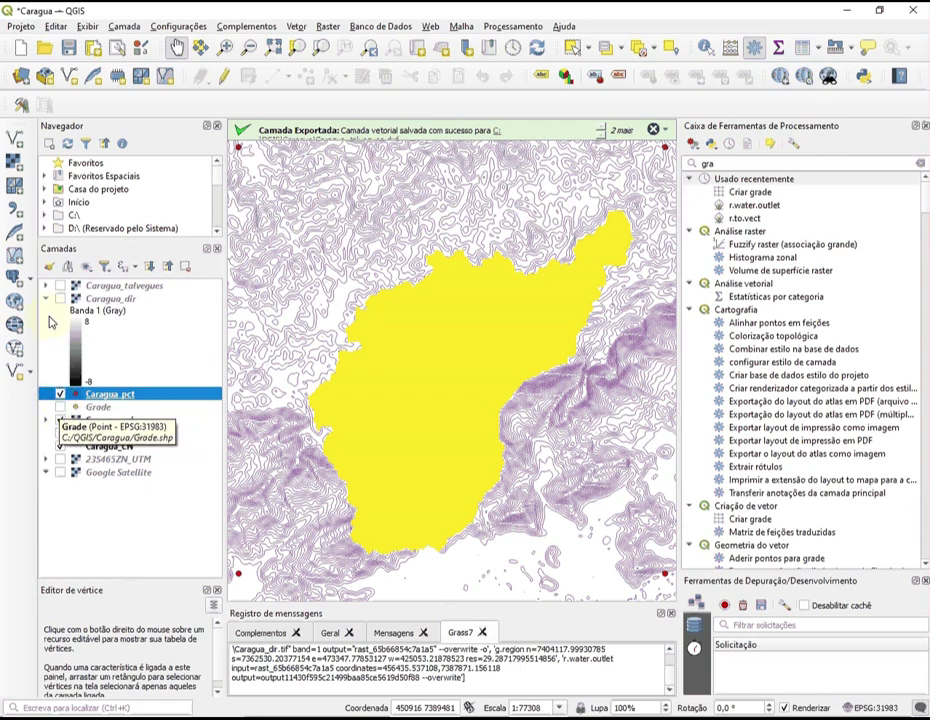
left_click(60, 394)
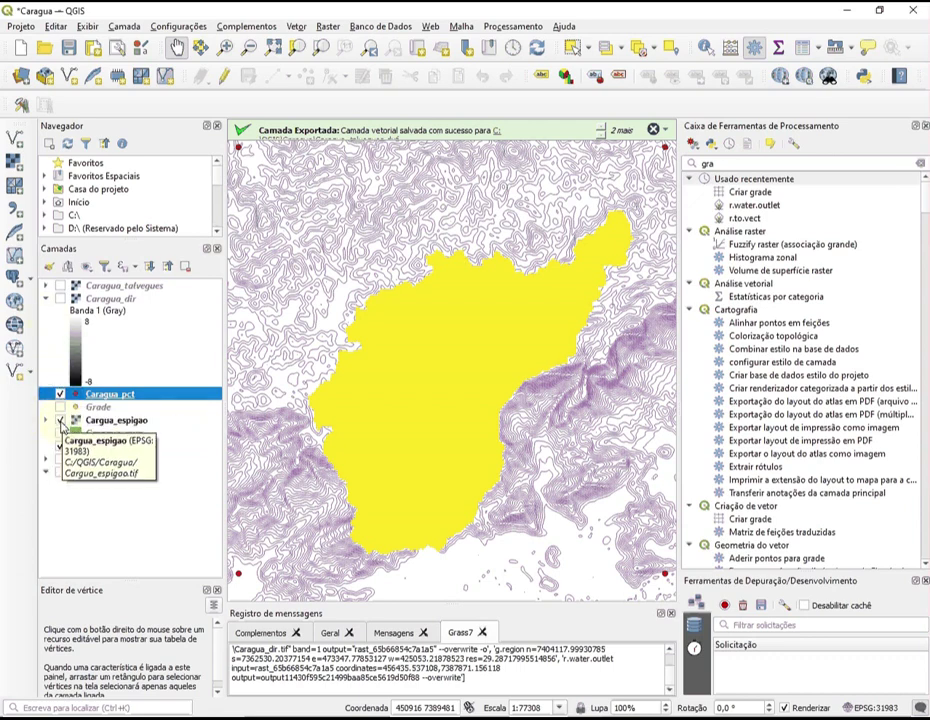
left_click(60, 421)
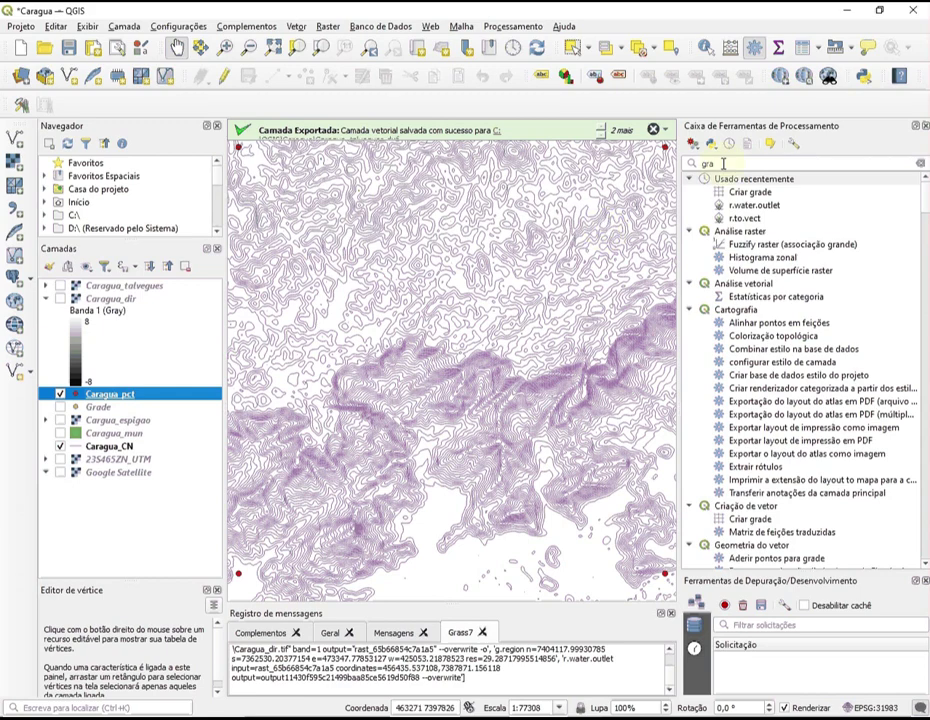
Step: Search the processing toolbox for "defir" in place of the previous search term
double_click(690, 163)
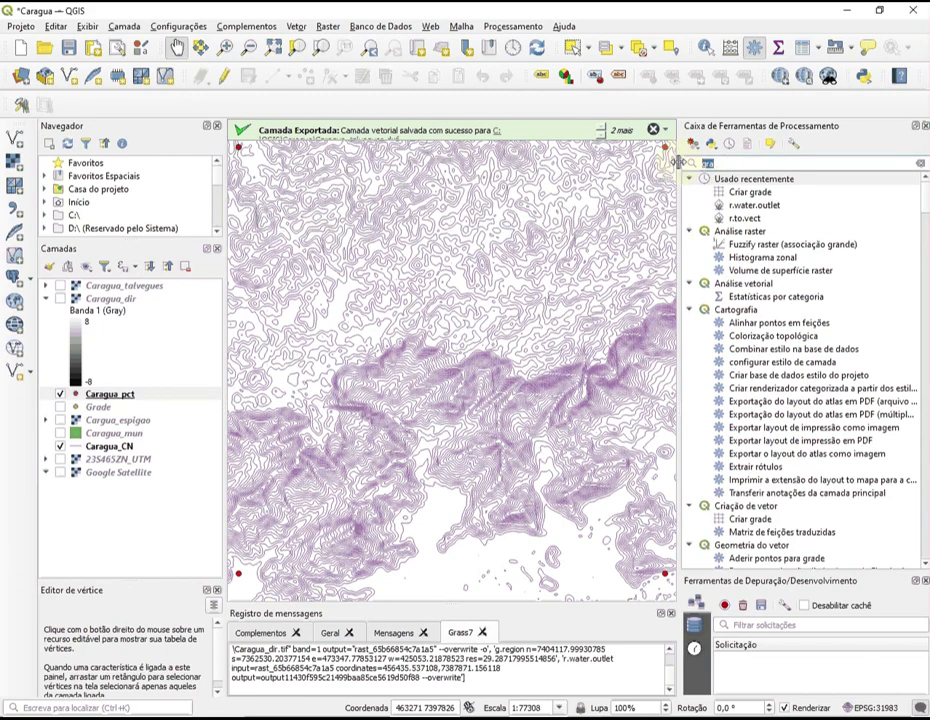
type("defir")
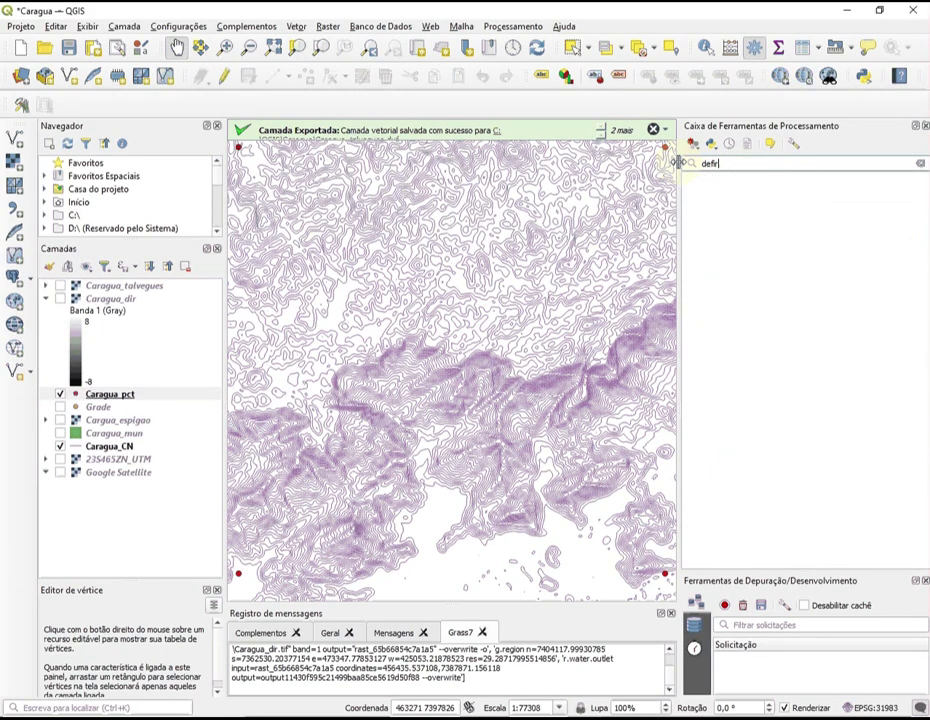
Step: Open the Definir valor Z algorithm from the processing tools and choose Caragua_CN as its input layer
key("BackSpace")
key("BackSpace")
key("BackSpace")
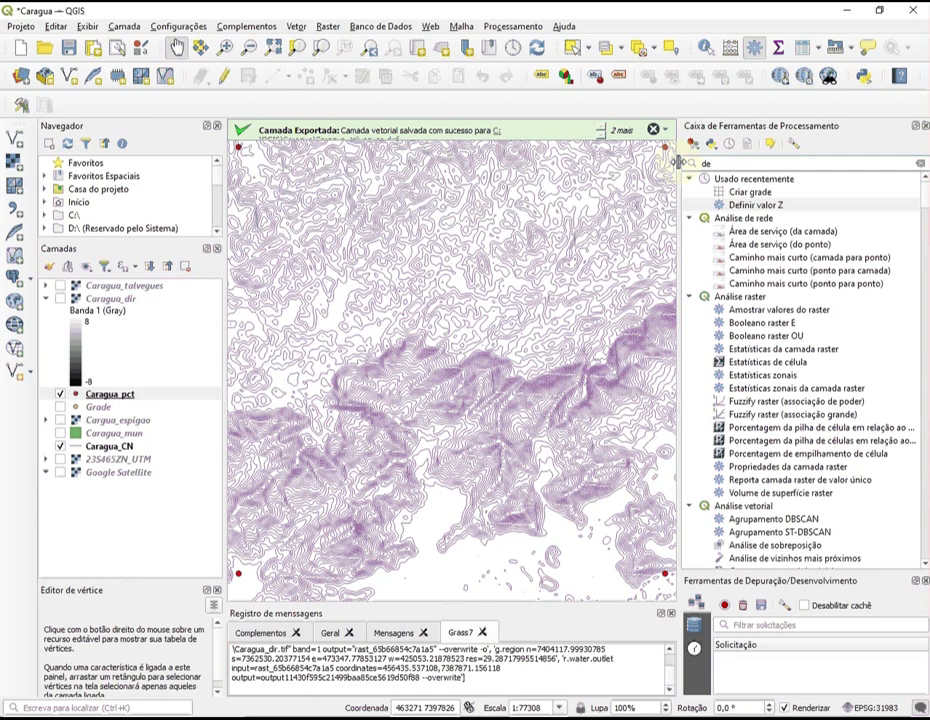
double_click(770, 208)
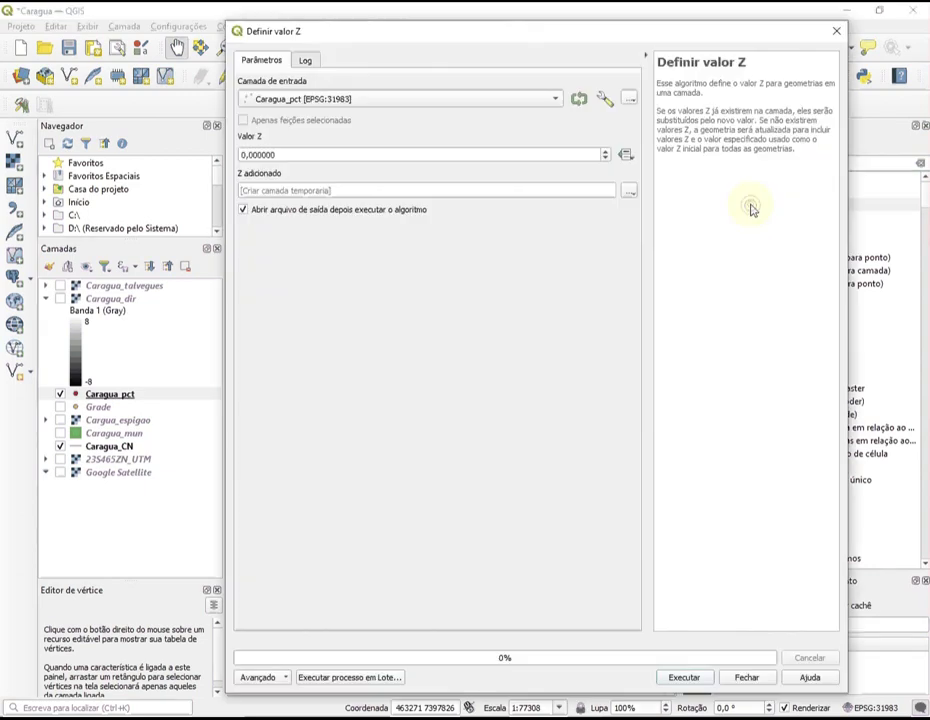
left_click(555, 99)
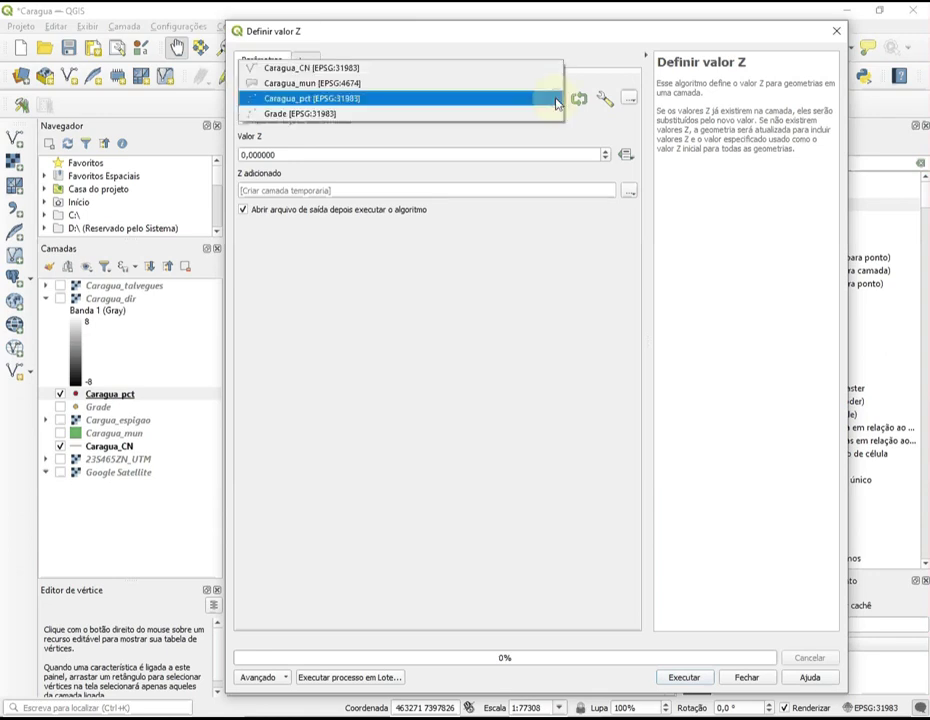
left_click(494, 69)
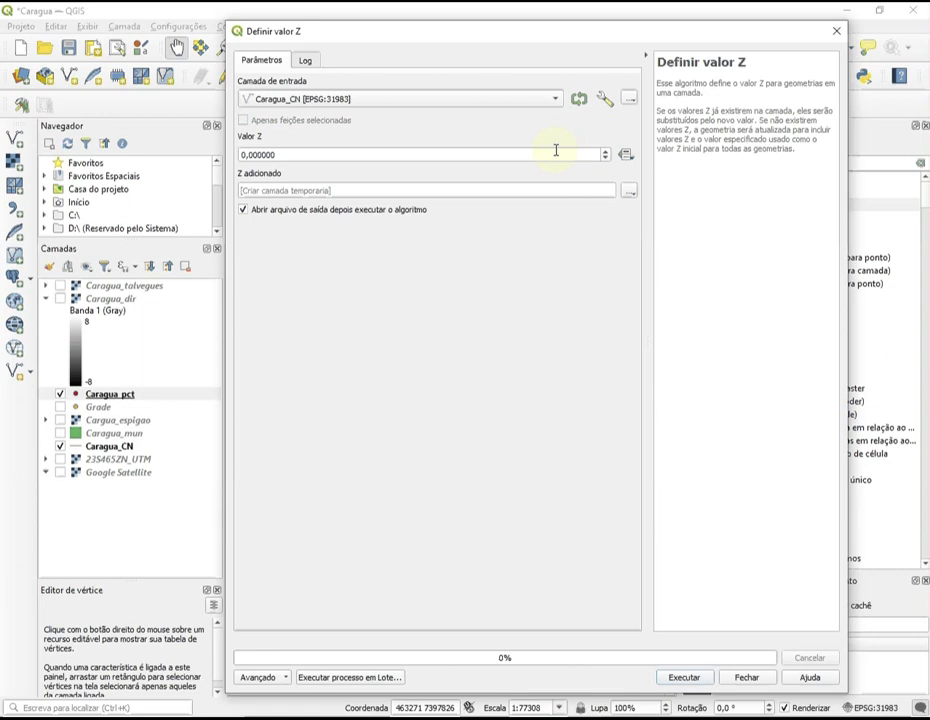
Step: Define the Z value with an expression that uses the ELEV field of the contour layer
left_click(625, 155)
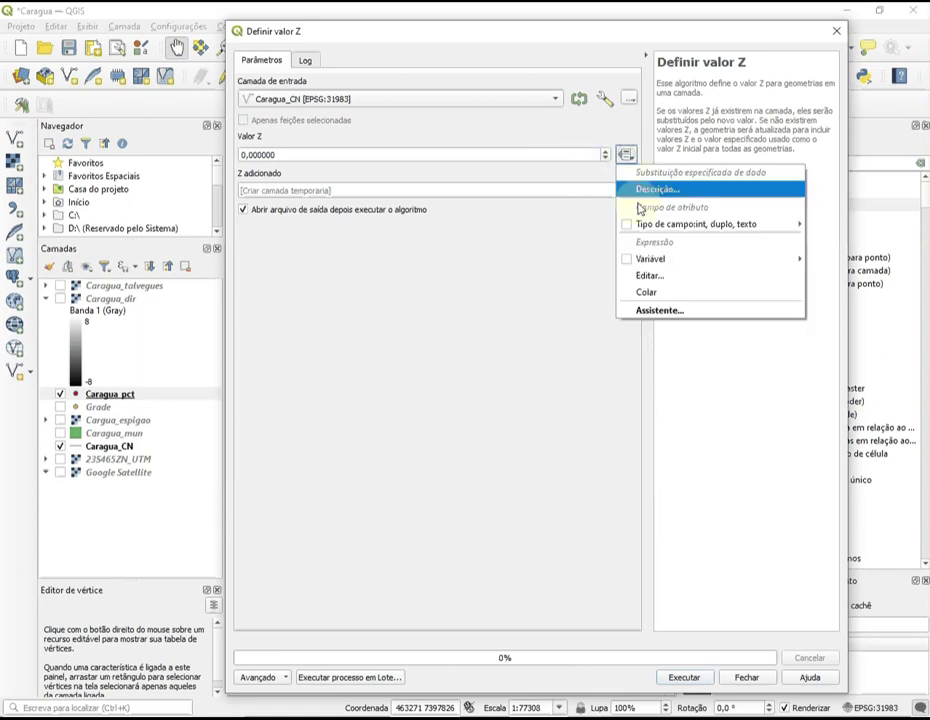
left_click(659, 275)
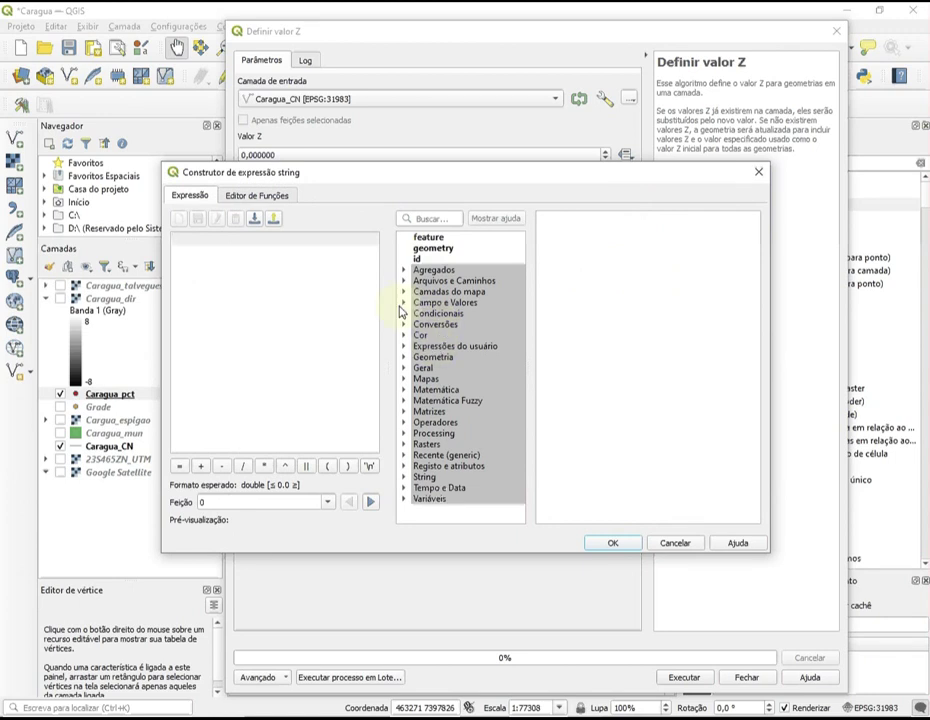
left_click(404, 302)
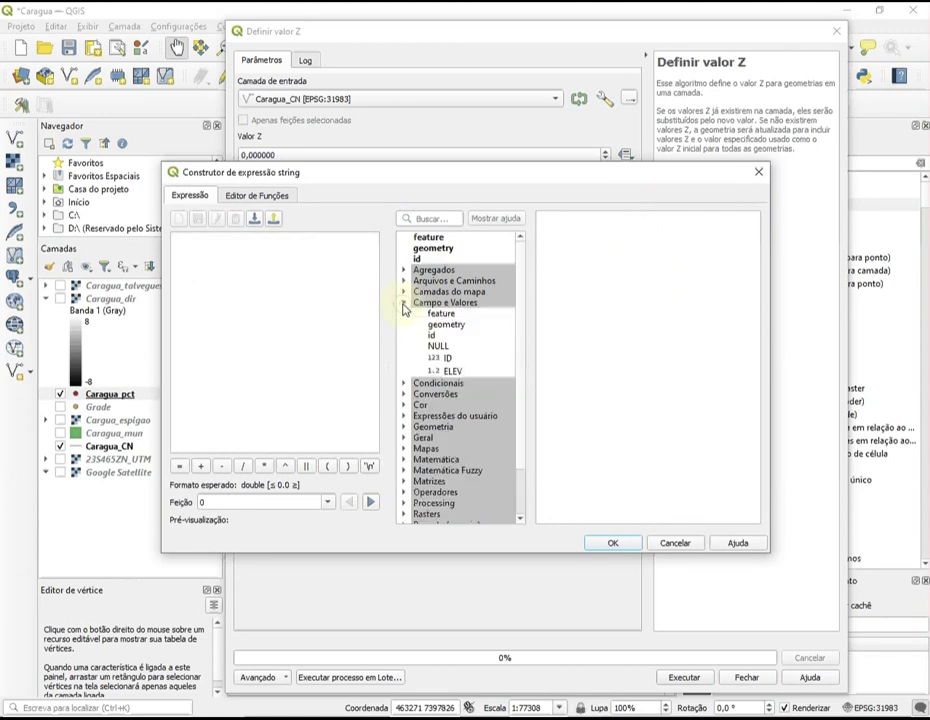
double_click(452, 372)
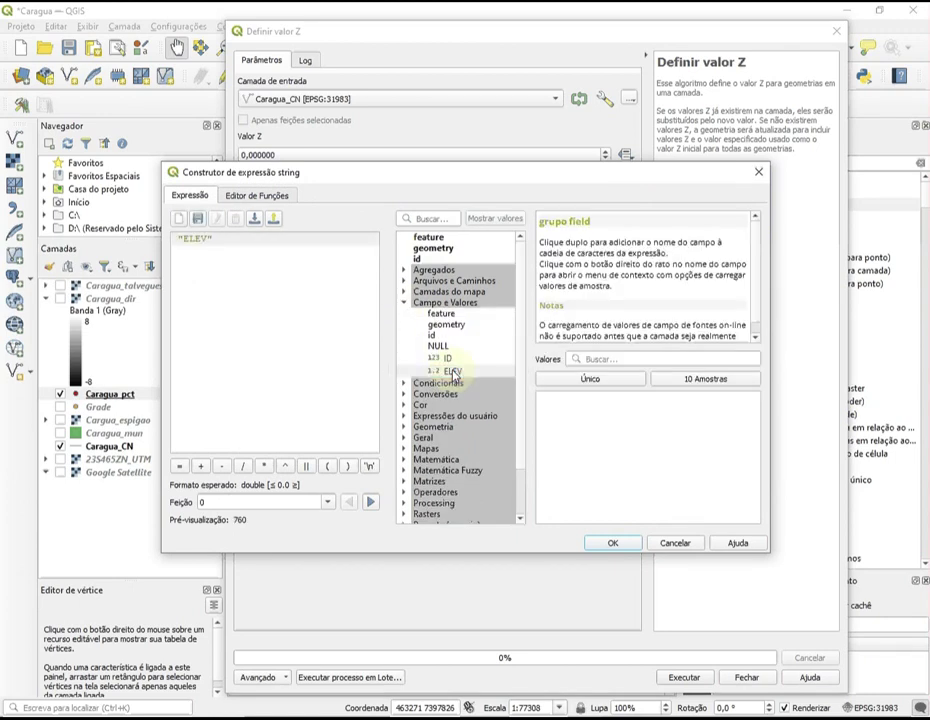
left_click(626, 548)
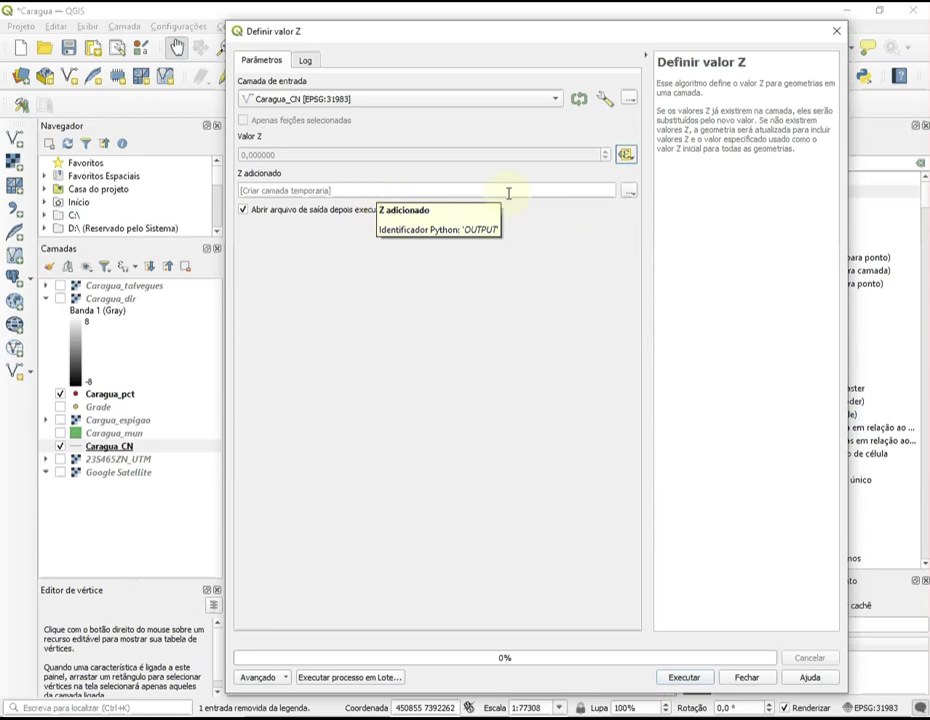
Step: Set the output to the shapefile Caragua_CN_Cotada in the Caragua folder and run the Z value algorithm
left_click(628, 193)
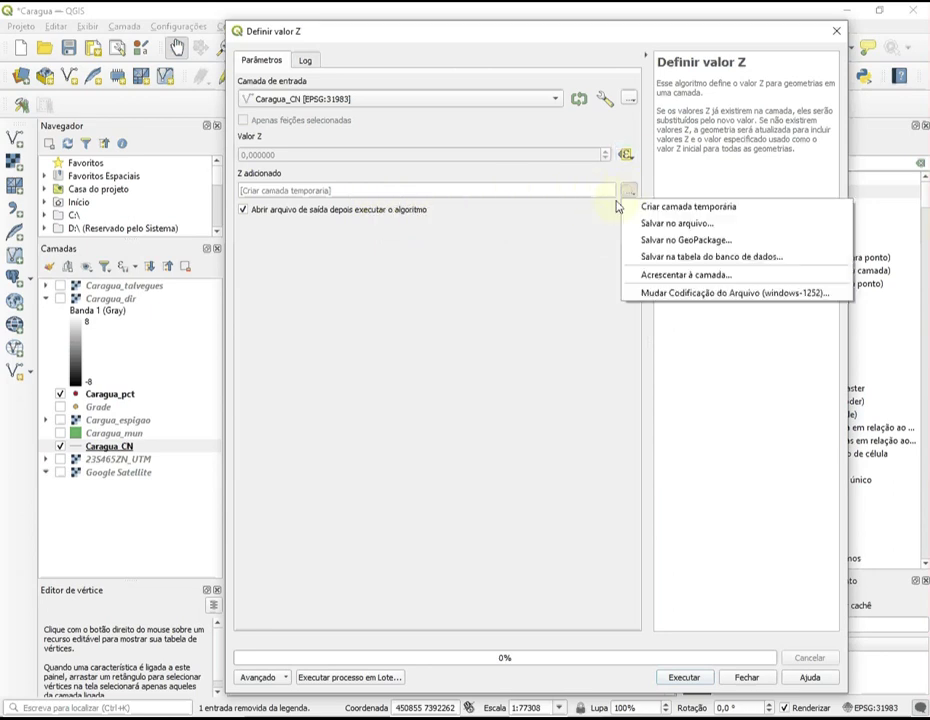
left_click(626, 223)
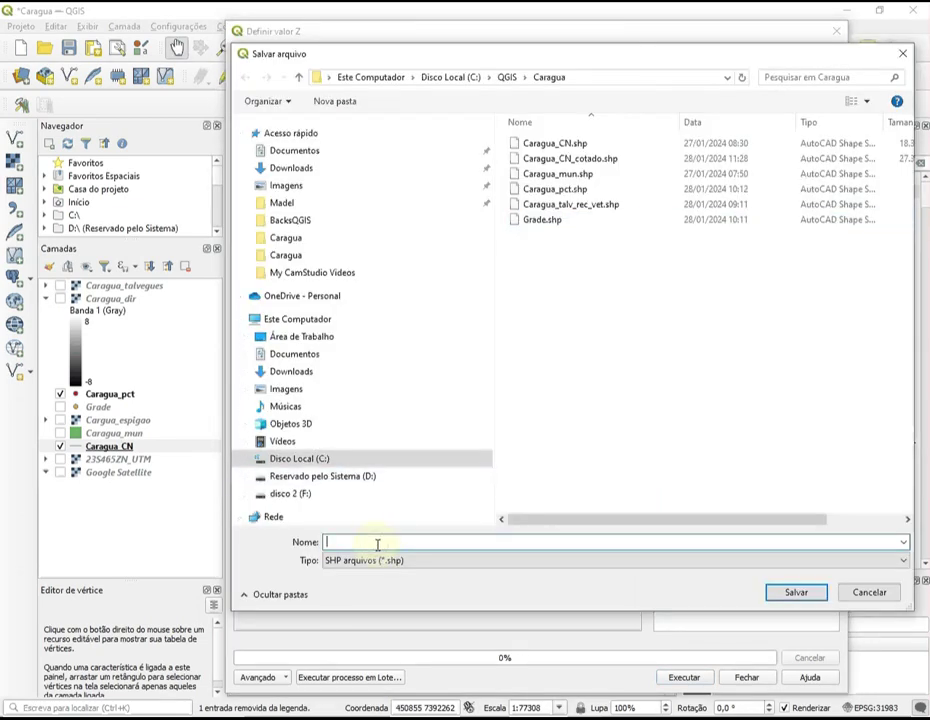
type("Cara")
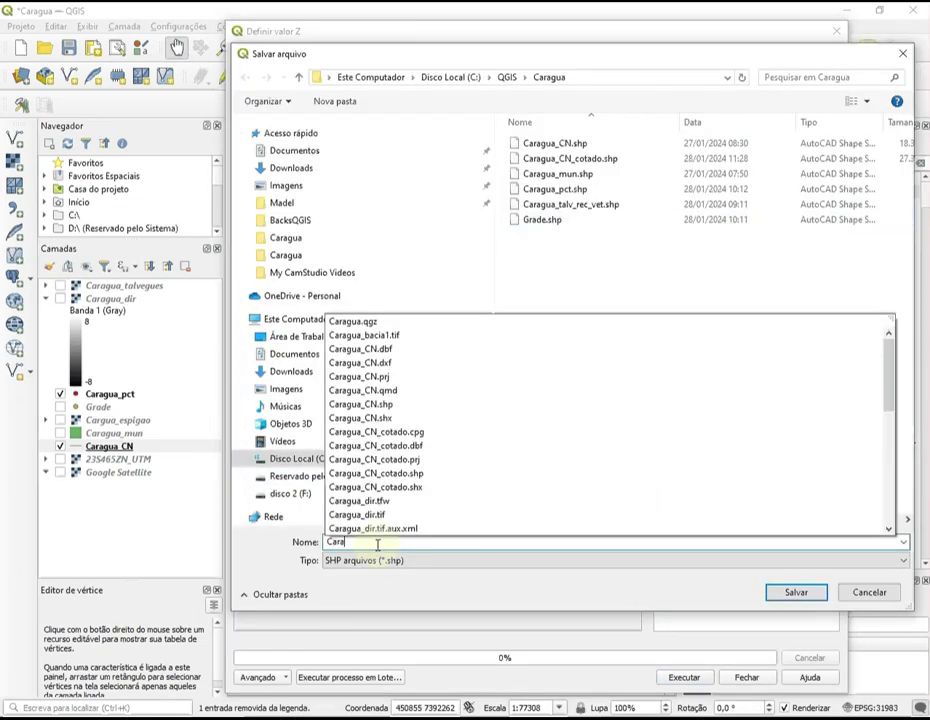
type("gua_")
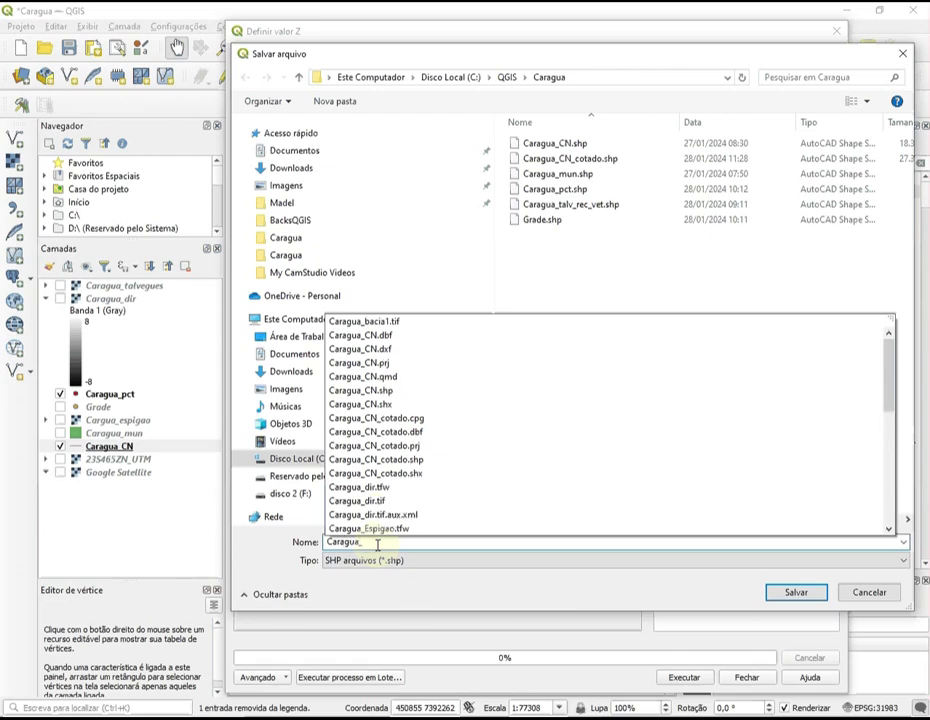
type("CN_")
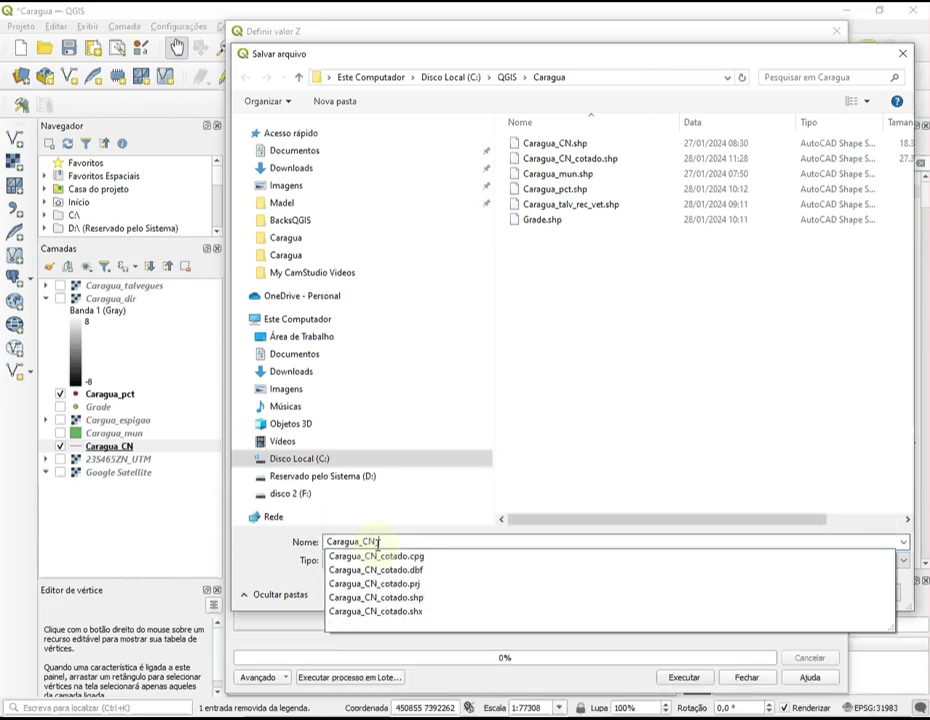
type("Cotada")
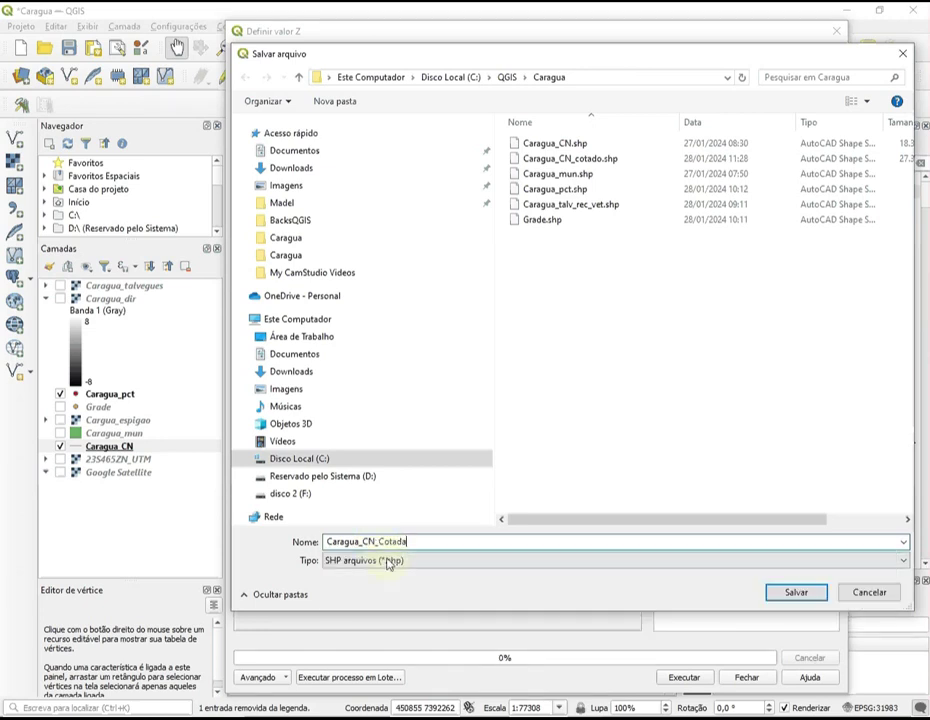
left_click(795, 593)
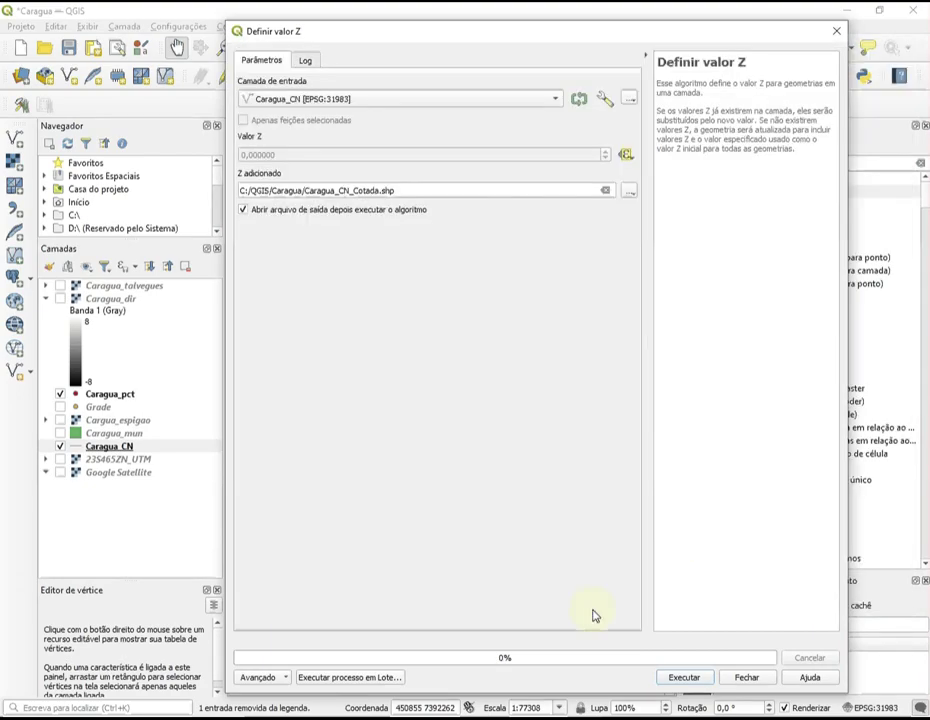
left_click(688, 682)
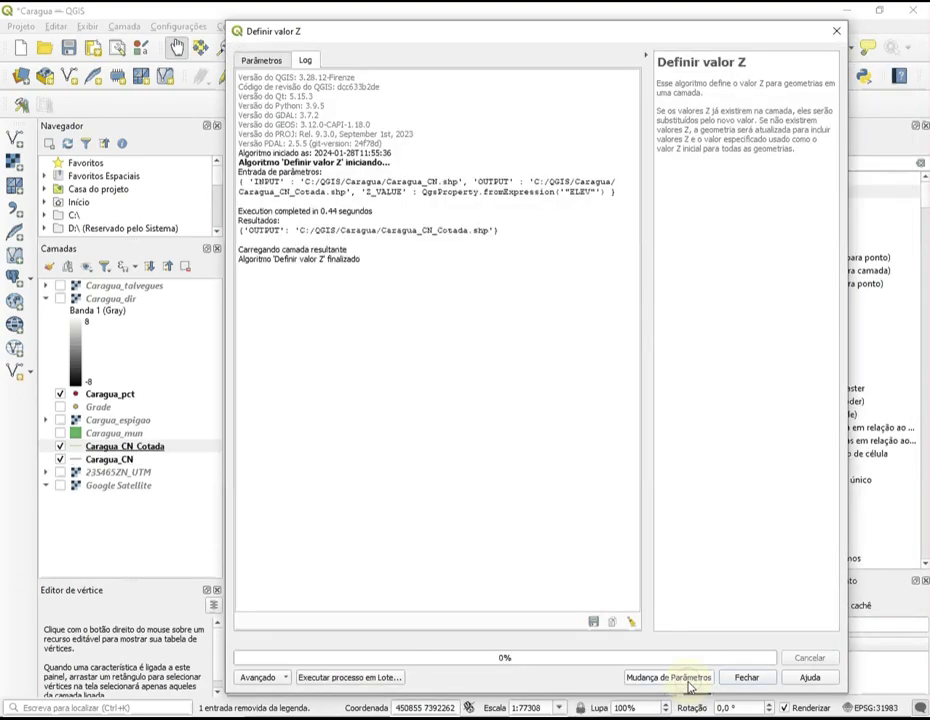
left_click(745, 679)
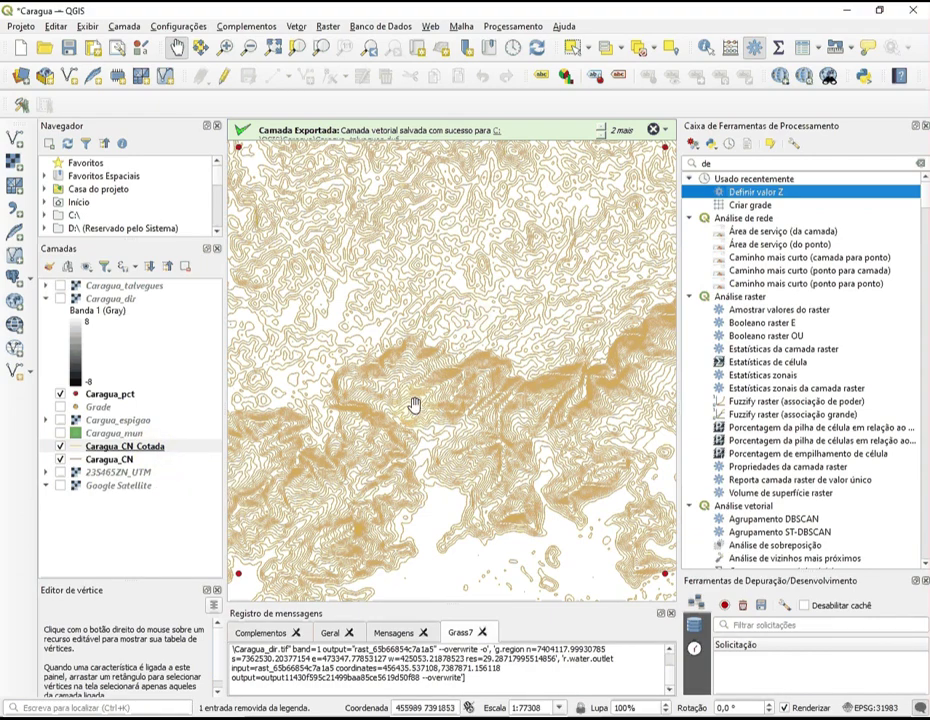
Step: Start exporting the Caragua_CN_Cotada layer as AutoCAD DXF to the file Bacia1_CN in the Caragua folder
right_click(137, 453)
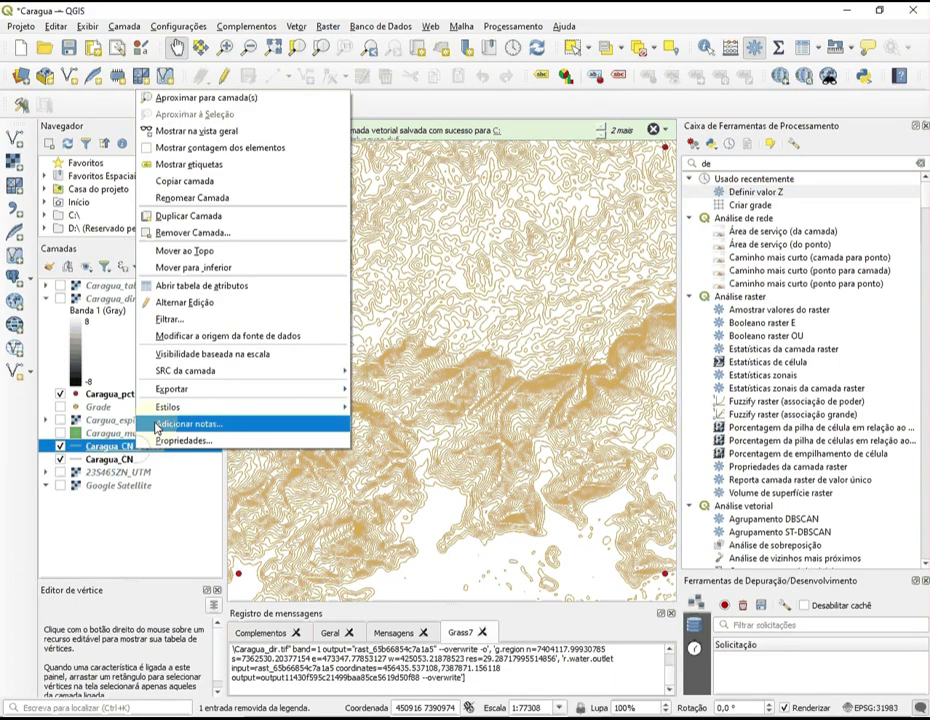
mouse_move(295, 390)
left_click(374, 388)
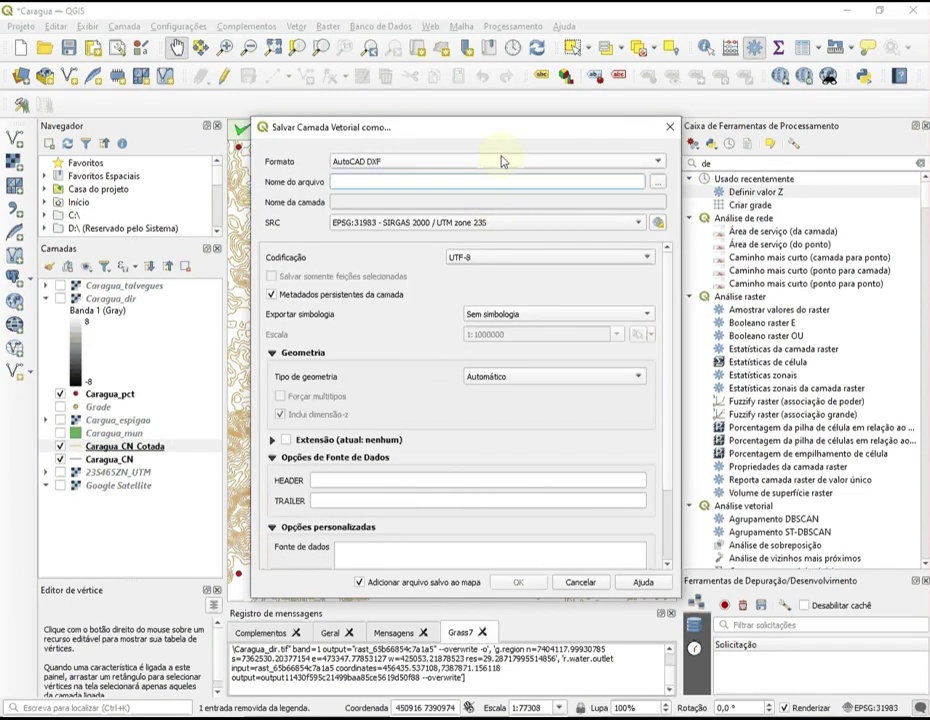
left_click(657, 185)
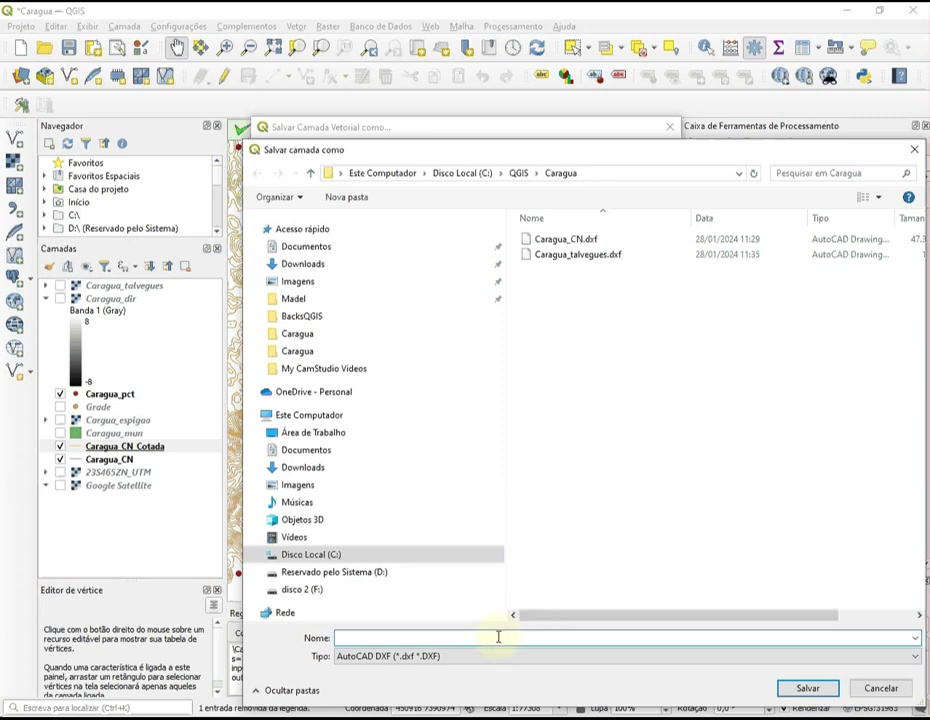
type("B")
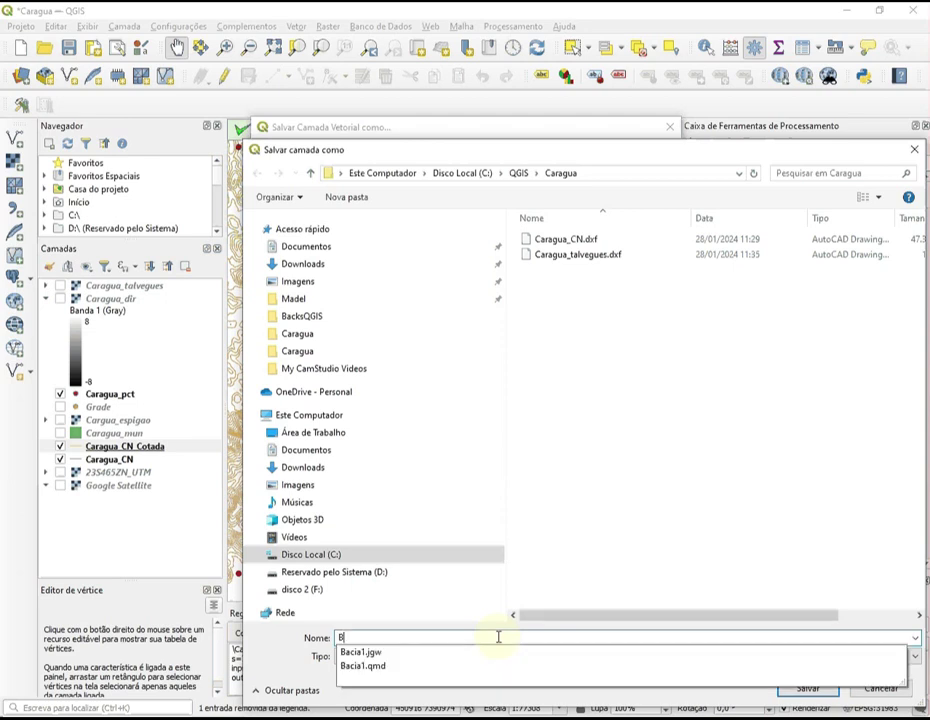
type("acia1_")
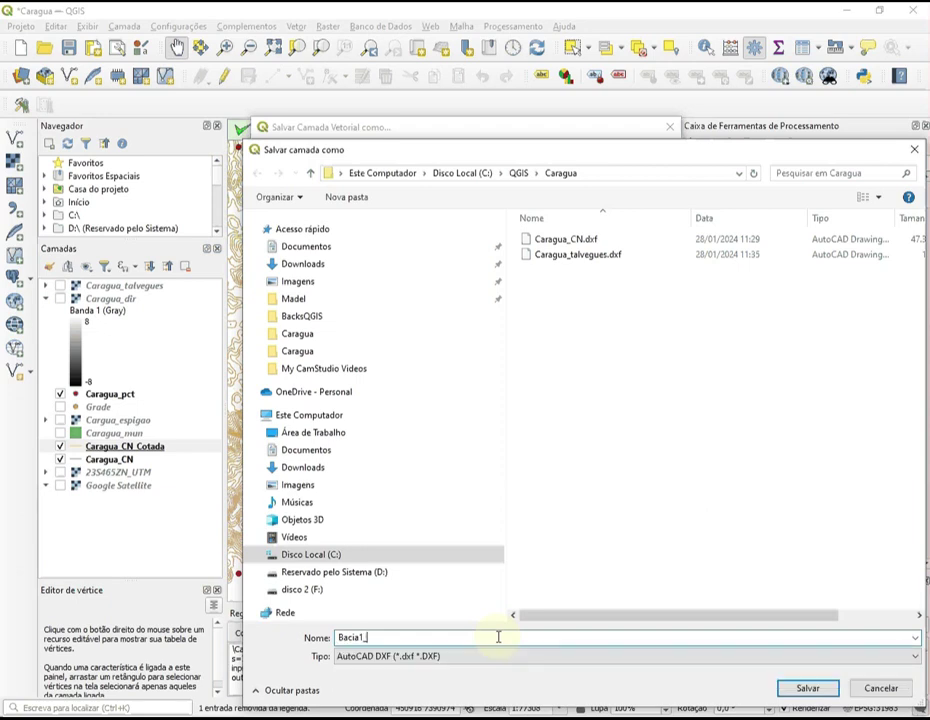
type("CN")
left_click(807, 689)
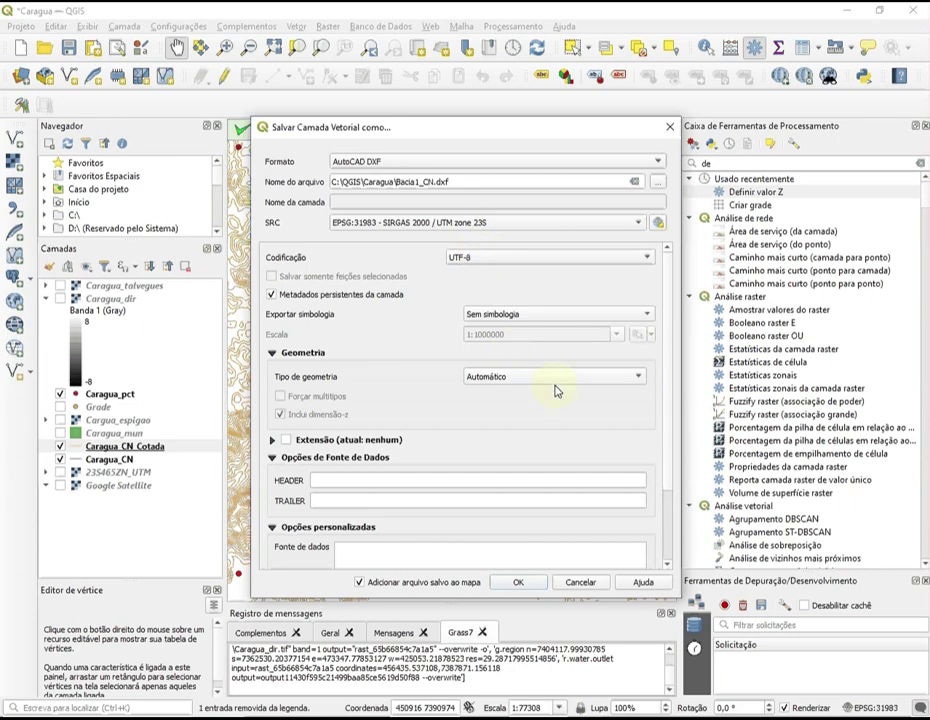
Step: Set the export geometry type to String de linha, export the DXF and add its entities layer to the map
left_click(638, 381)
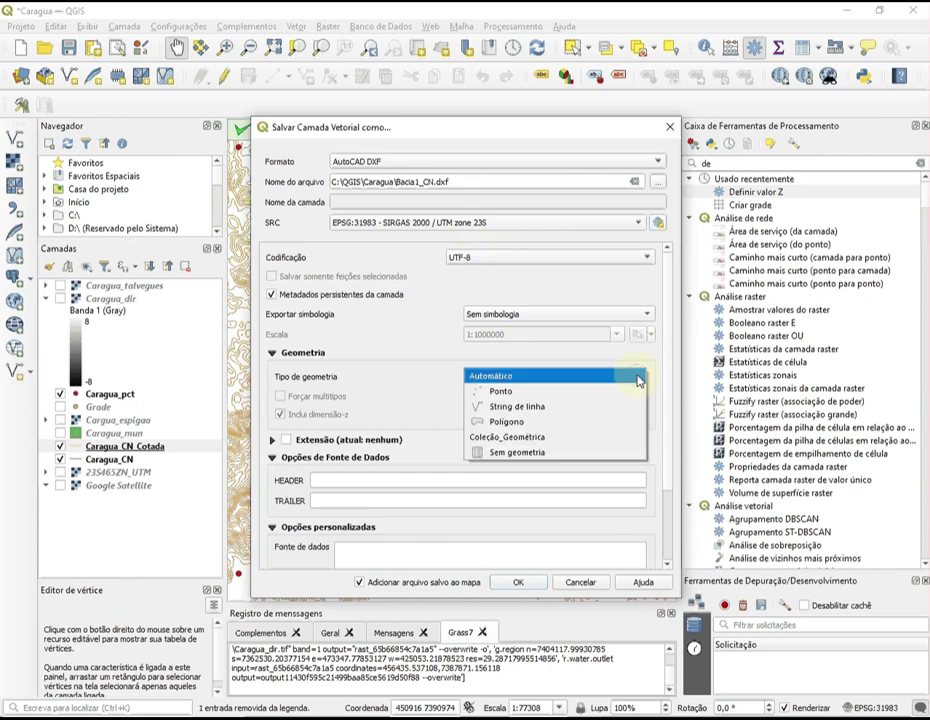
left_click(575, 411)
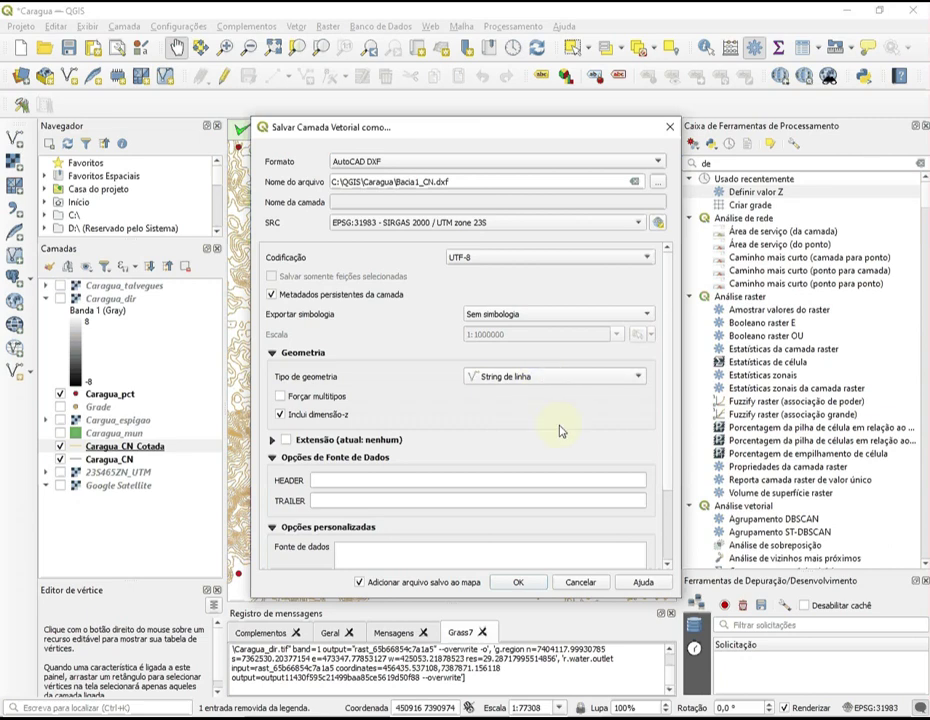
left_click(519, 584)
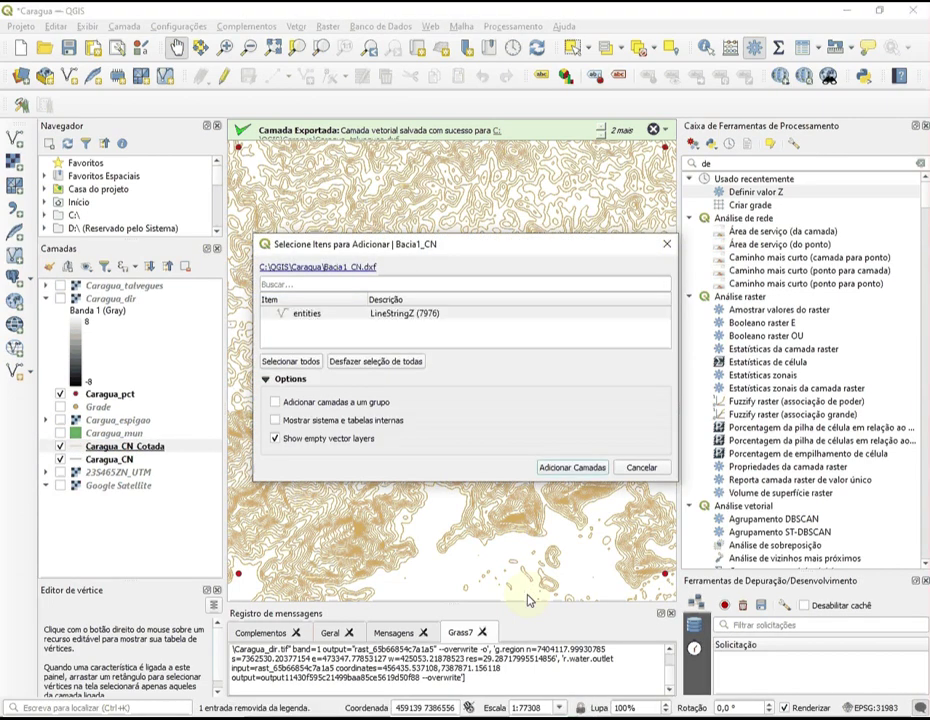
left_click(443, 312)
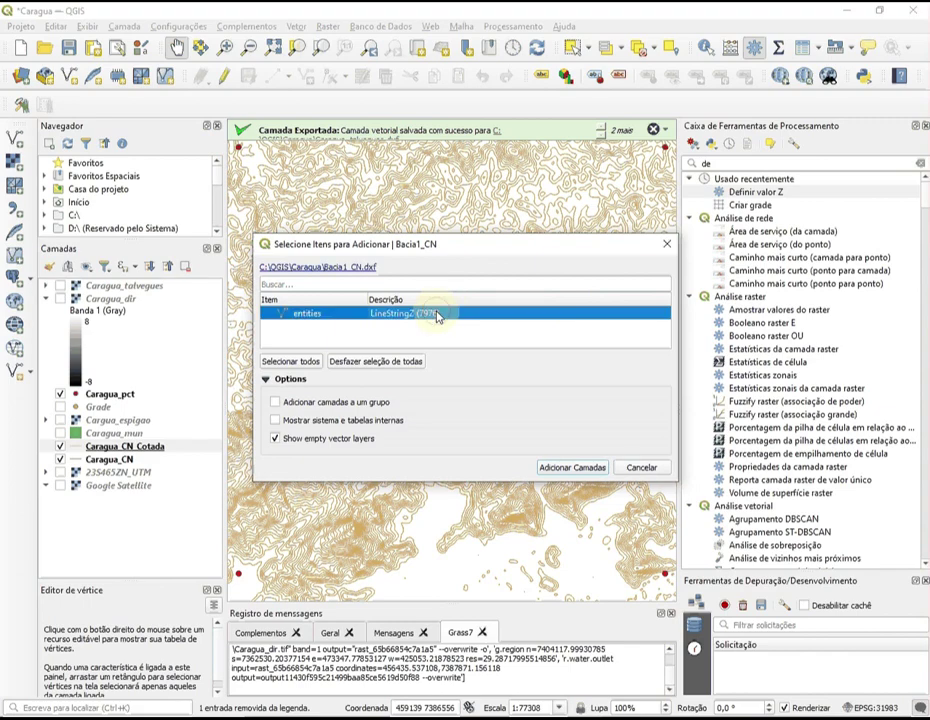
left_click(570, 467)
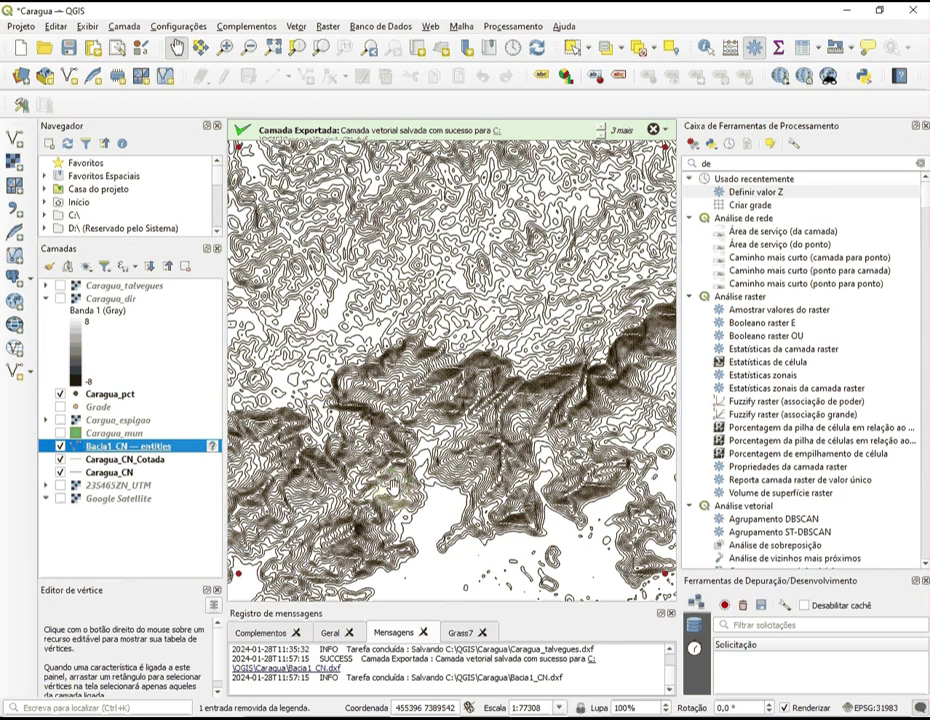
Step: Show the Caragua_talvegues raster, hide the Bacia1_CN, Caragua_CN_Cotada and Caragua_CN contour layers, and zoom to the raster's extent
left_click(155, 287)
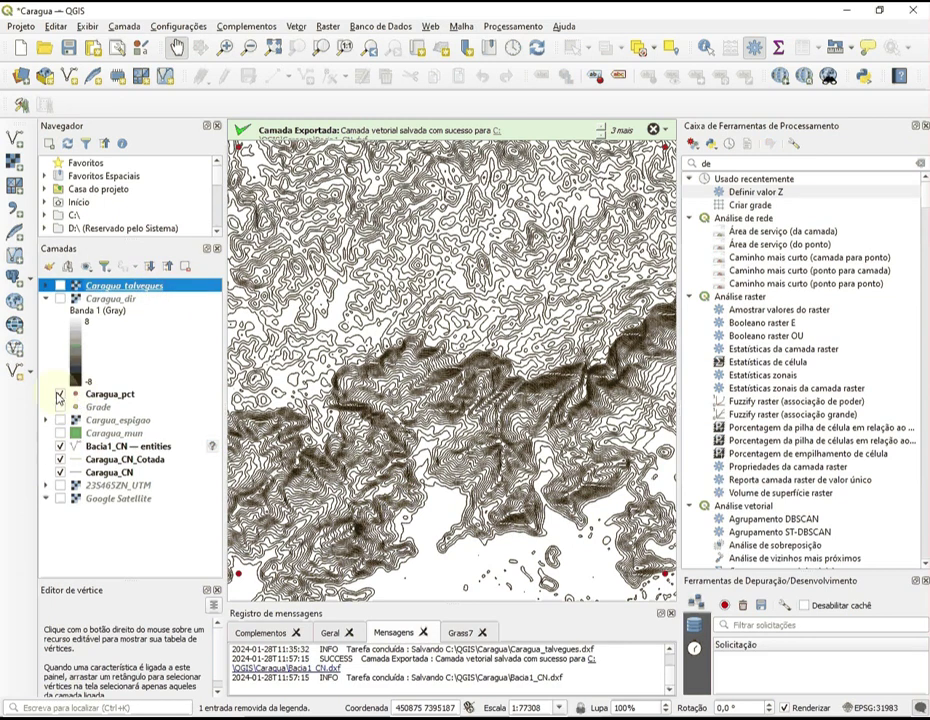
left_click(60, 287)
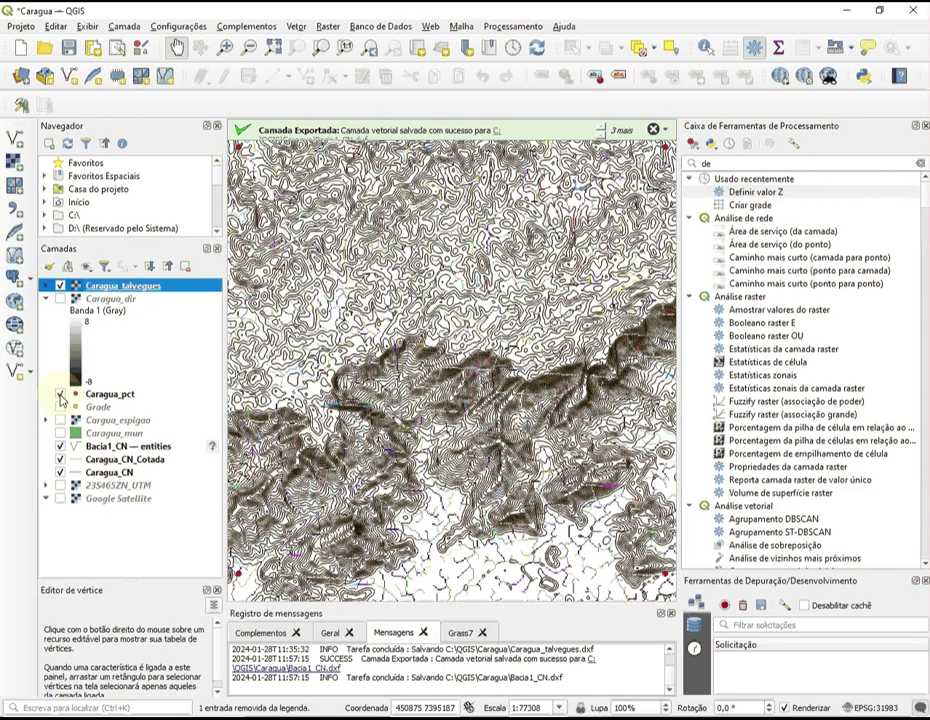
left_click(60, 448)
left_click(60, 448)
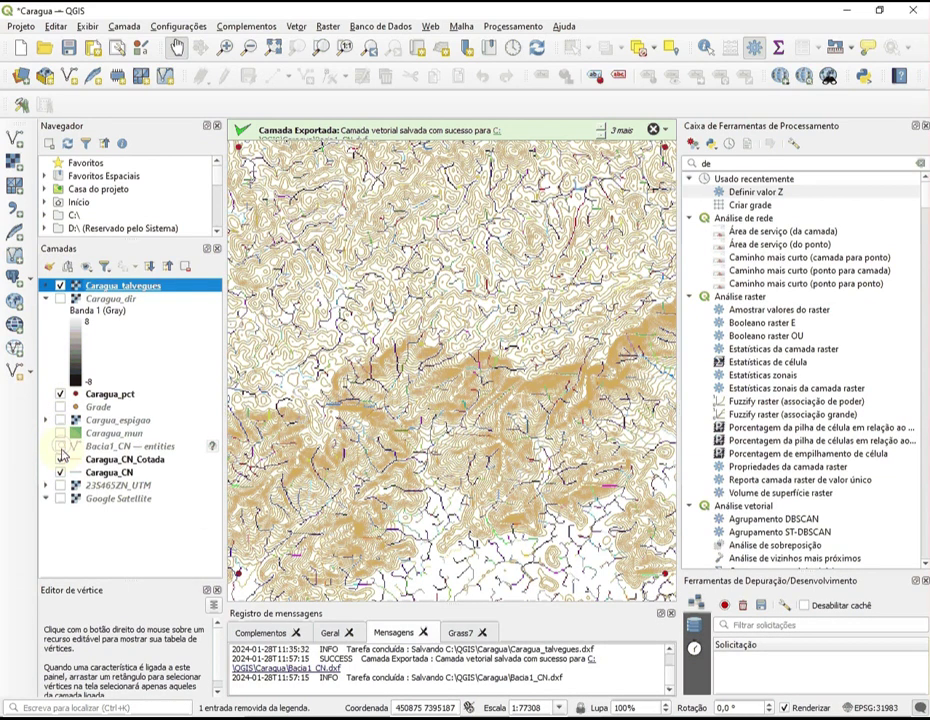
left_click(60, 459)
left_click(60, 472)
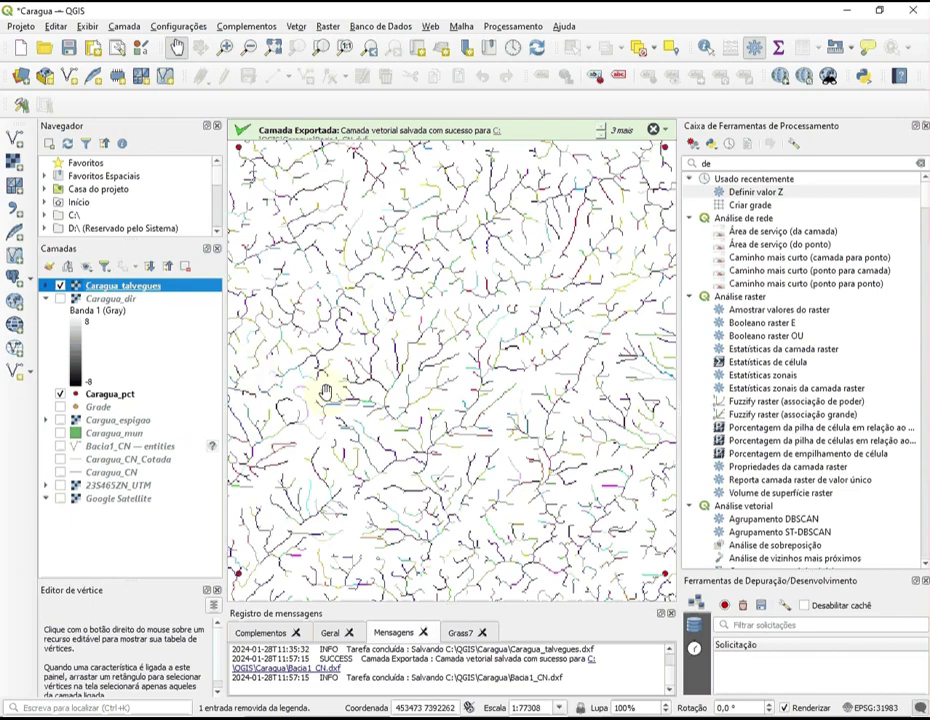
right_click(133, 289)
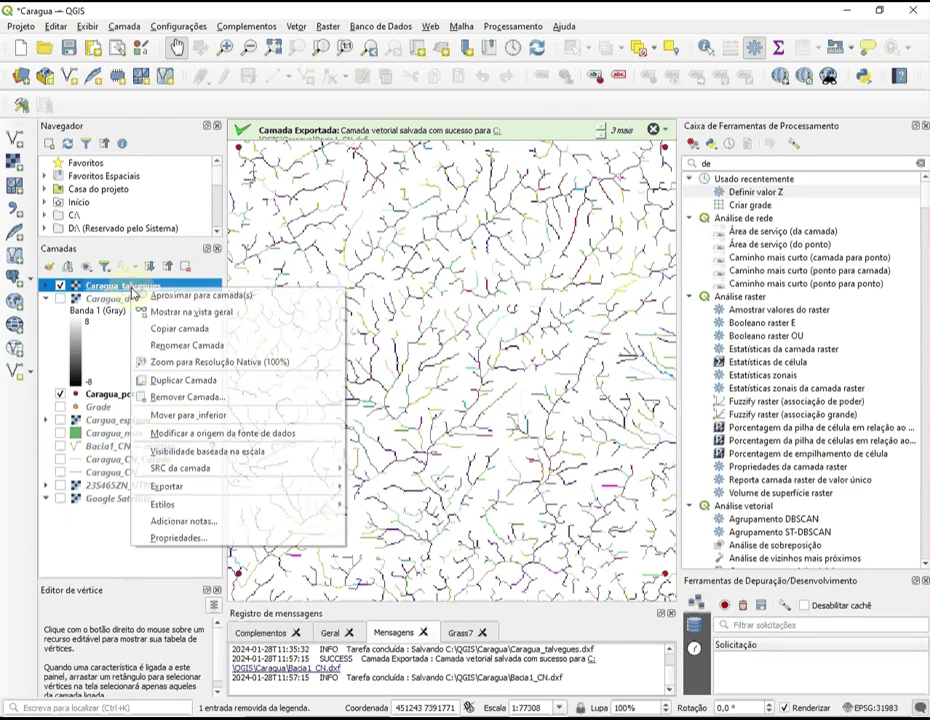
left_click(164, 297)
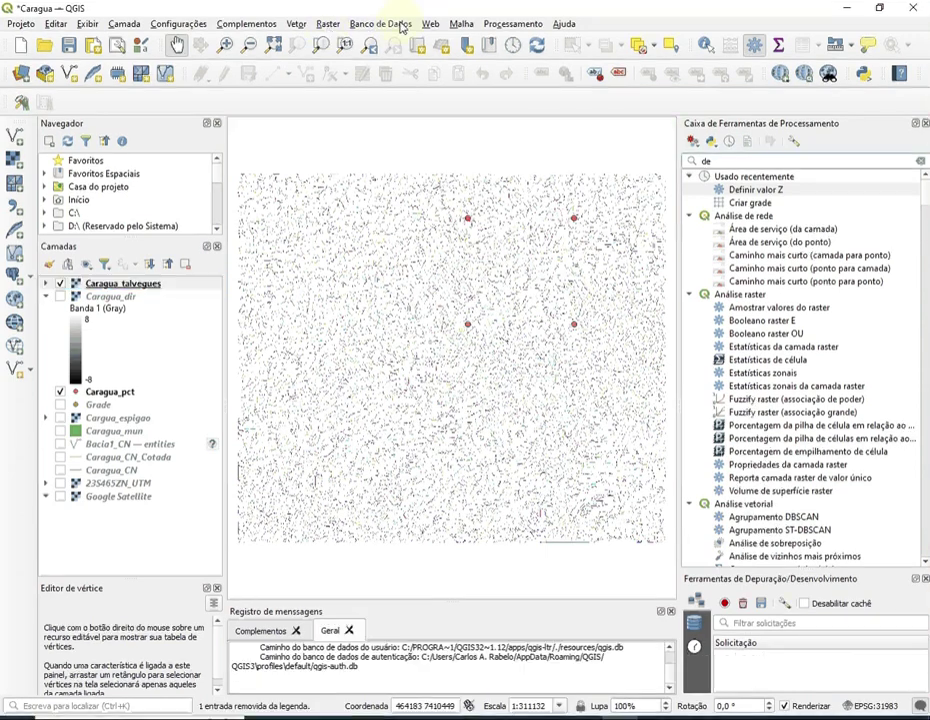
Step: Set up clipping the Caragua_talvegues raster by extent, with the clip rectangle drawn on the map just around the four Caragua_pct points
left_click(328, 24)
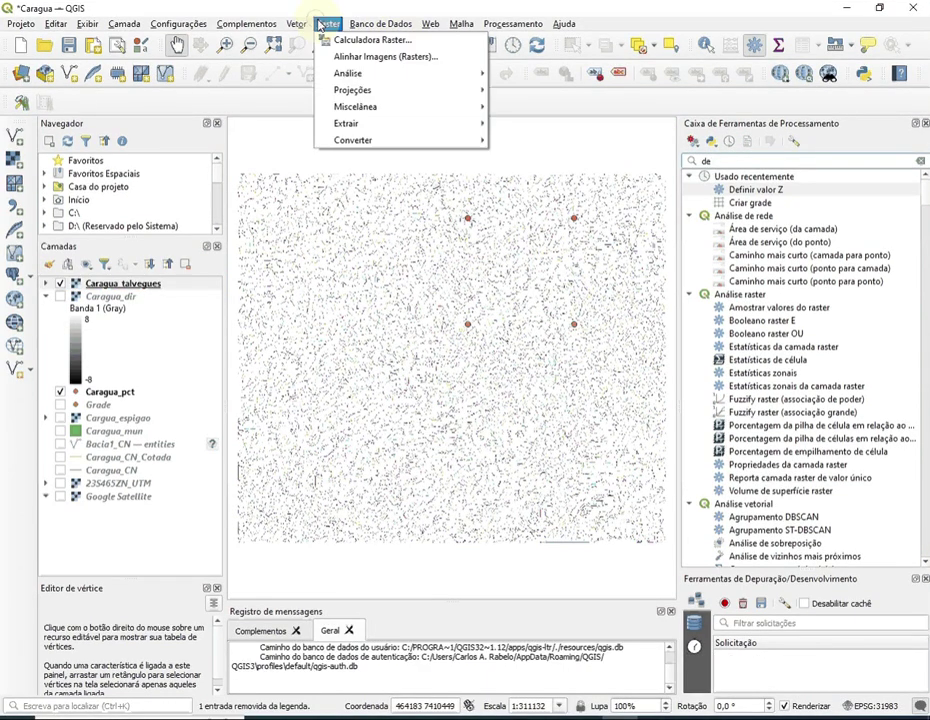
mouse_move(421, 122)
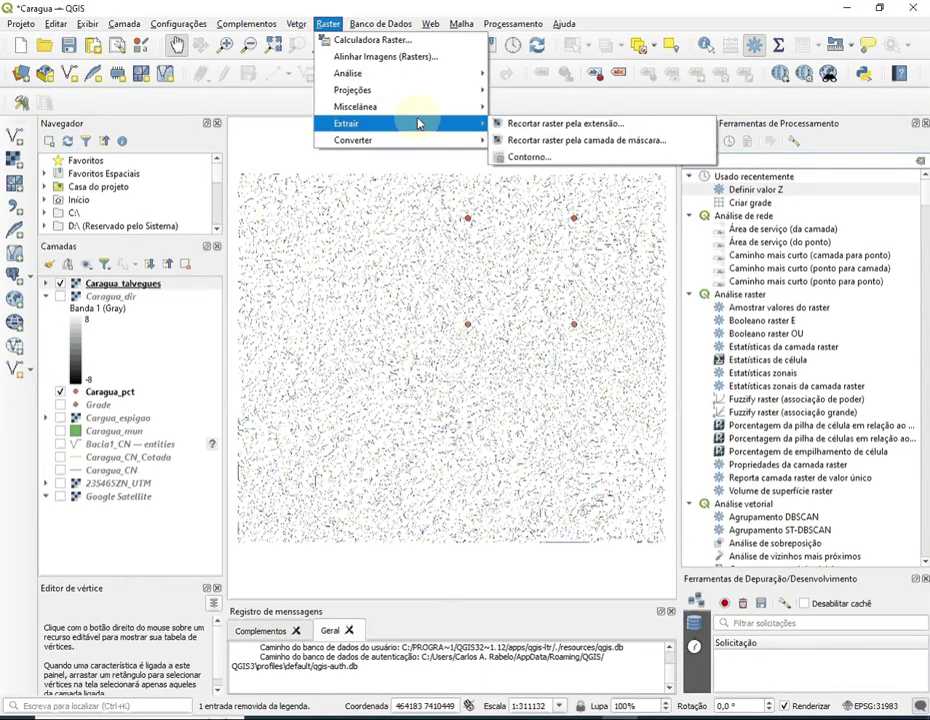
left_click(546, 124)
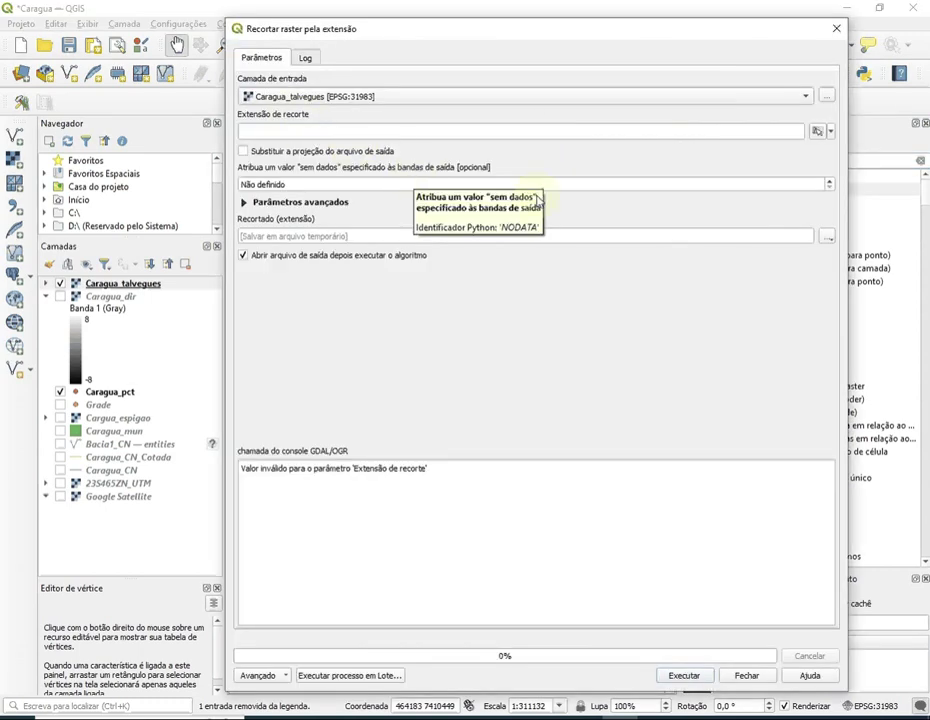
left_click(818, 133)
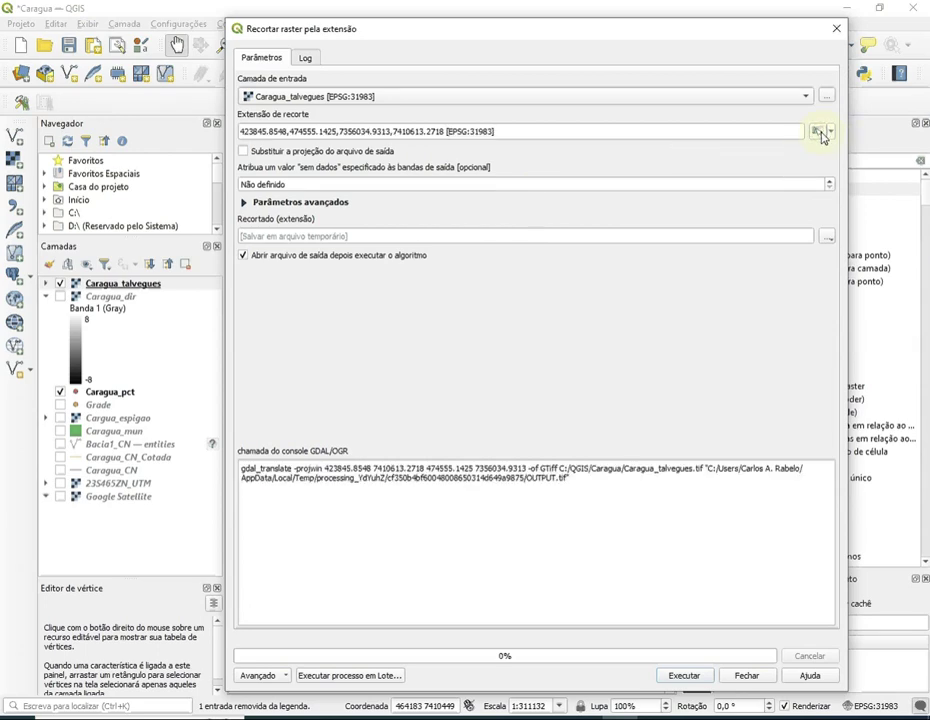
left_click(830, 133)
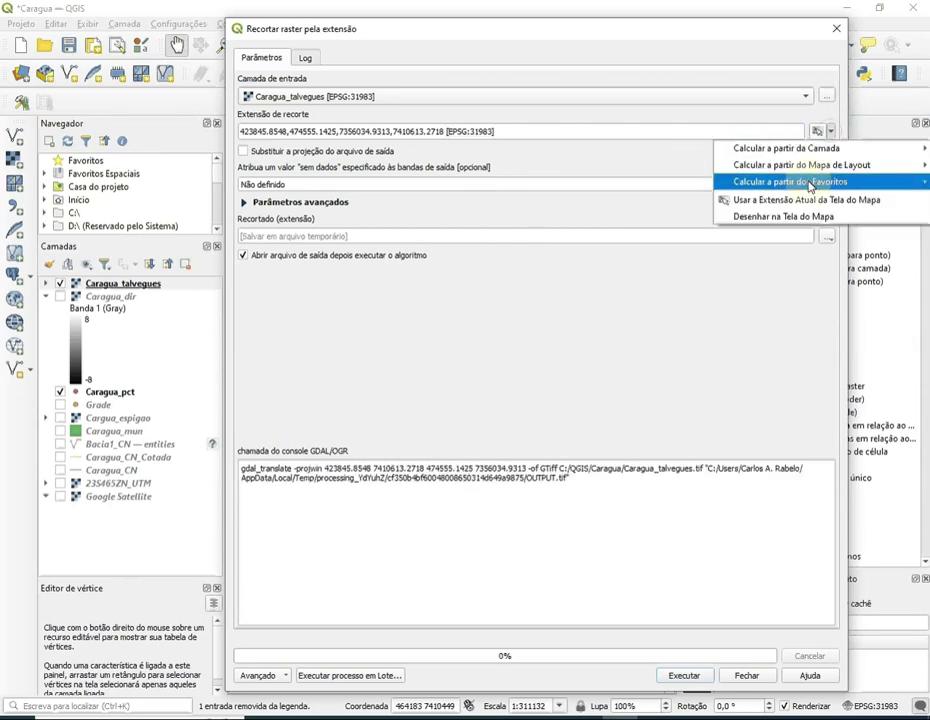
left_click(798, 216)
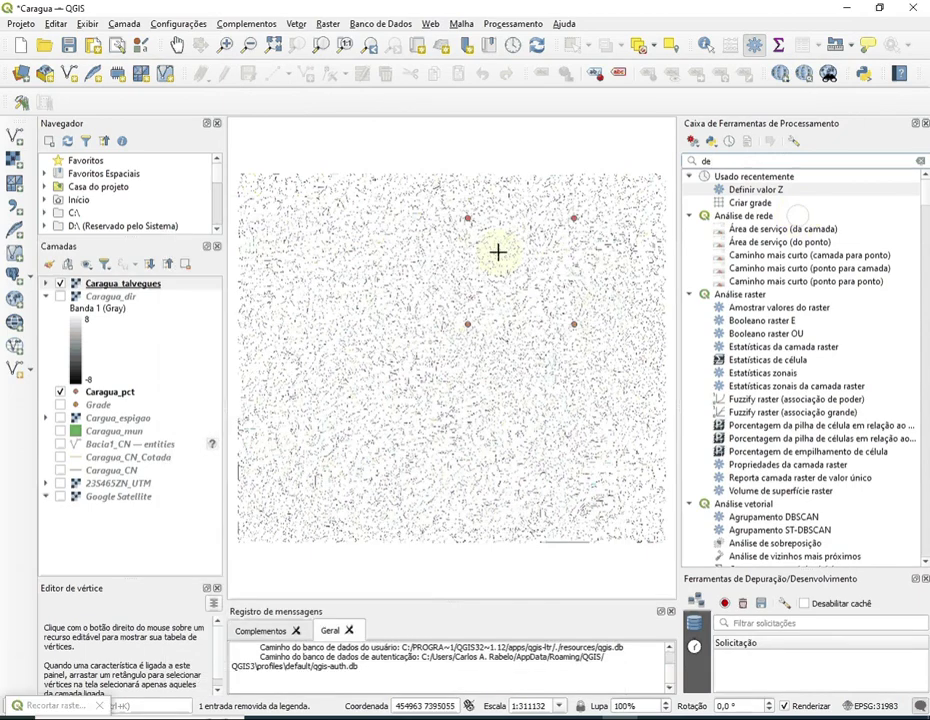
left_click_drag(462, 214, 581, 333)
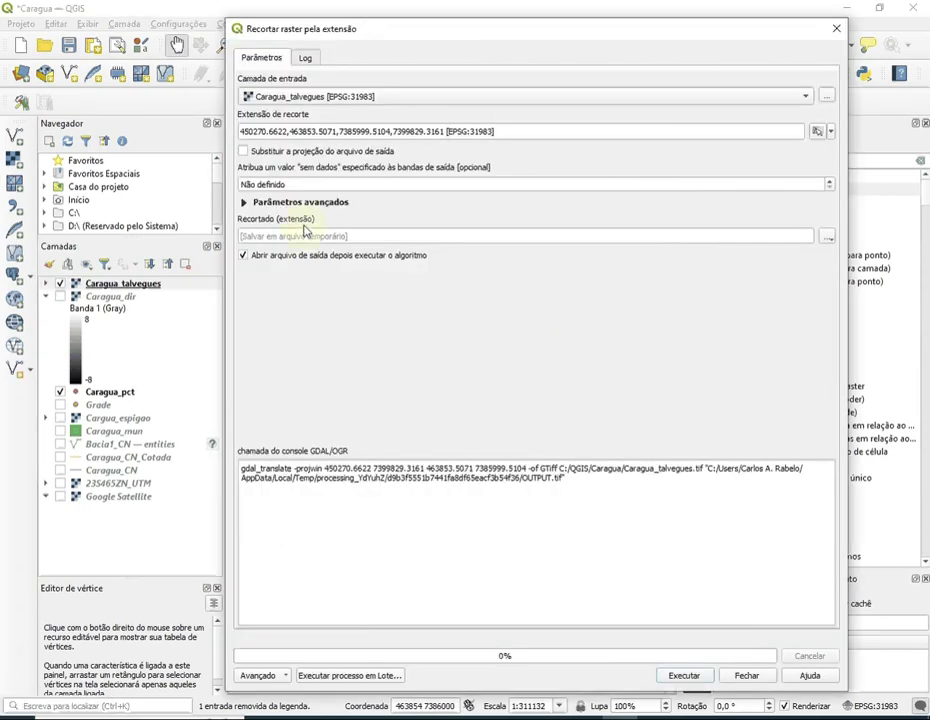
Step: Clip the raster to the file Caragua_talv_rec in the Caragua folder, and hide the original Caragua_talvegues layer
left_click(826, 238)
type("Car")
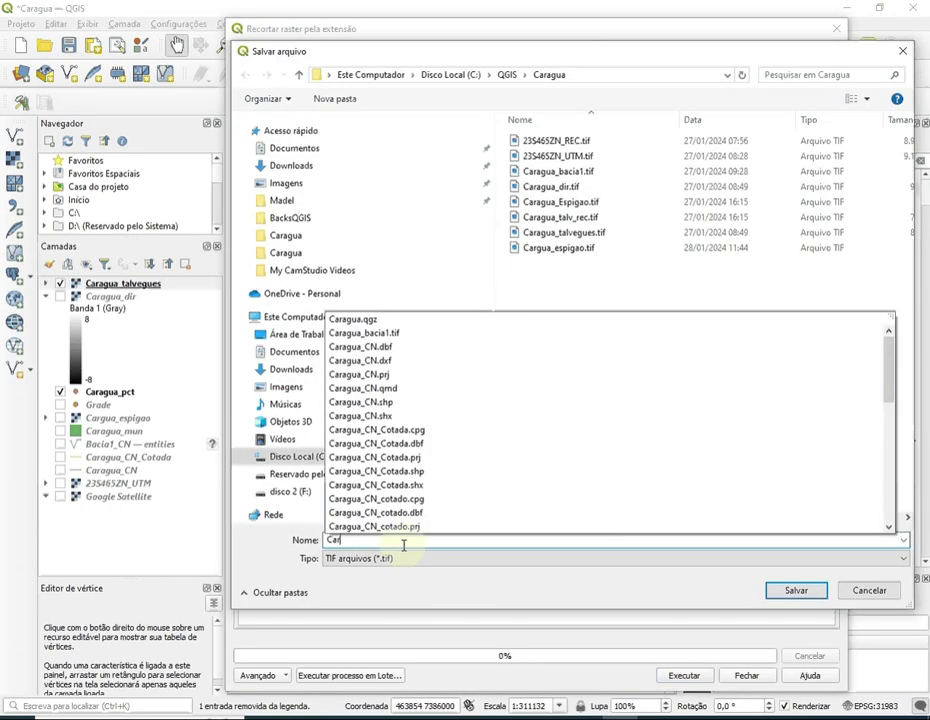
type("agua_")
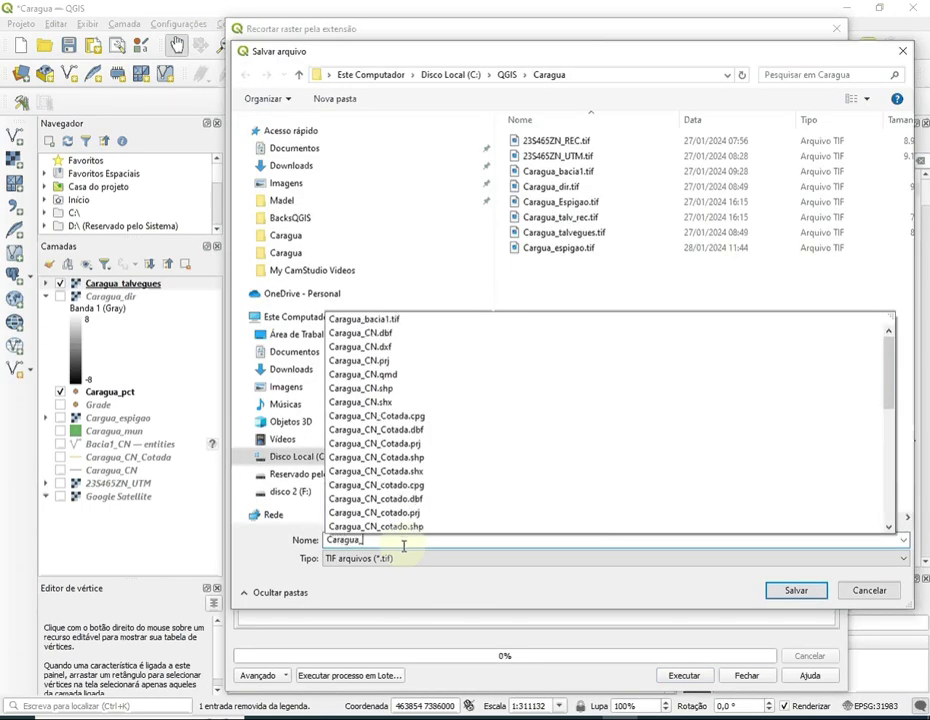
type("talv_")
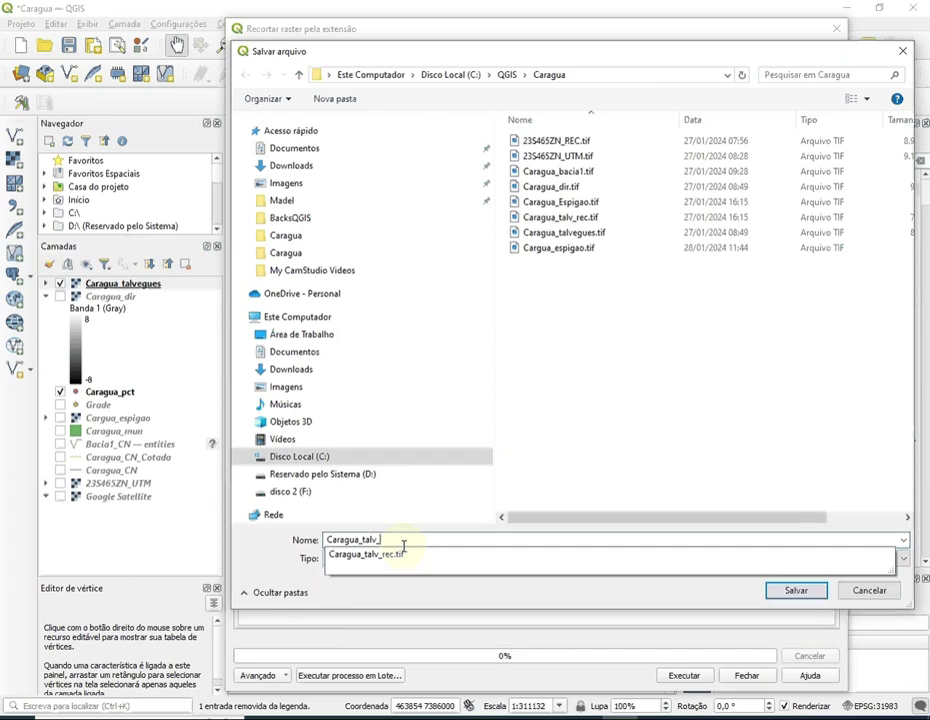
type("rec")
left_click(785, 594)
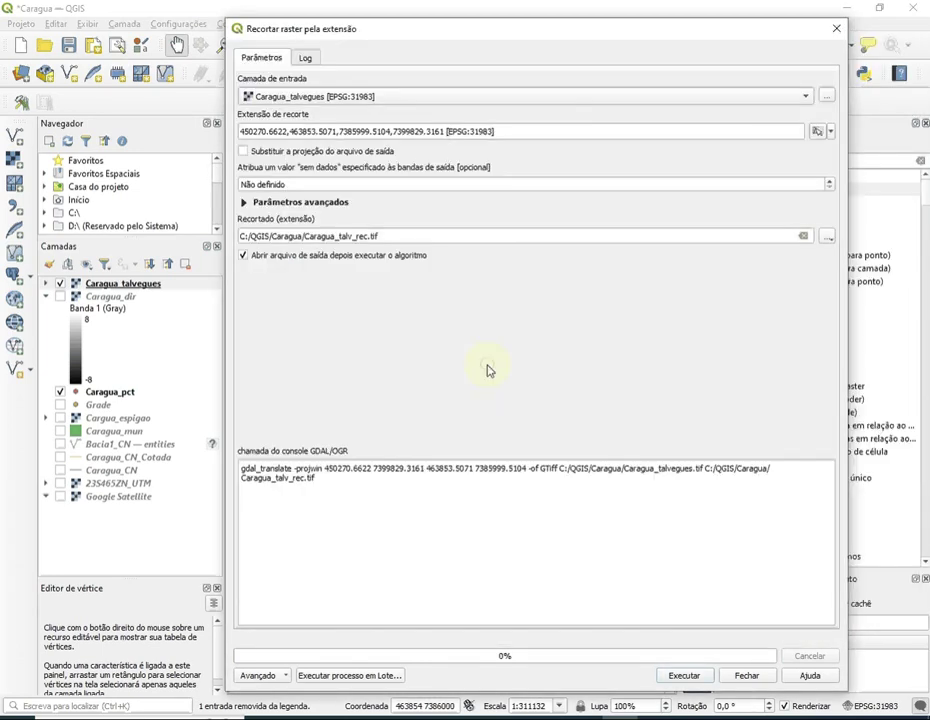
left_click(684, 676)
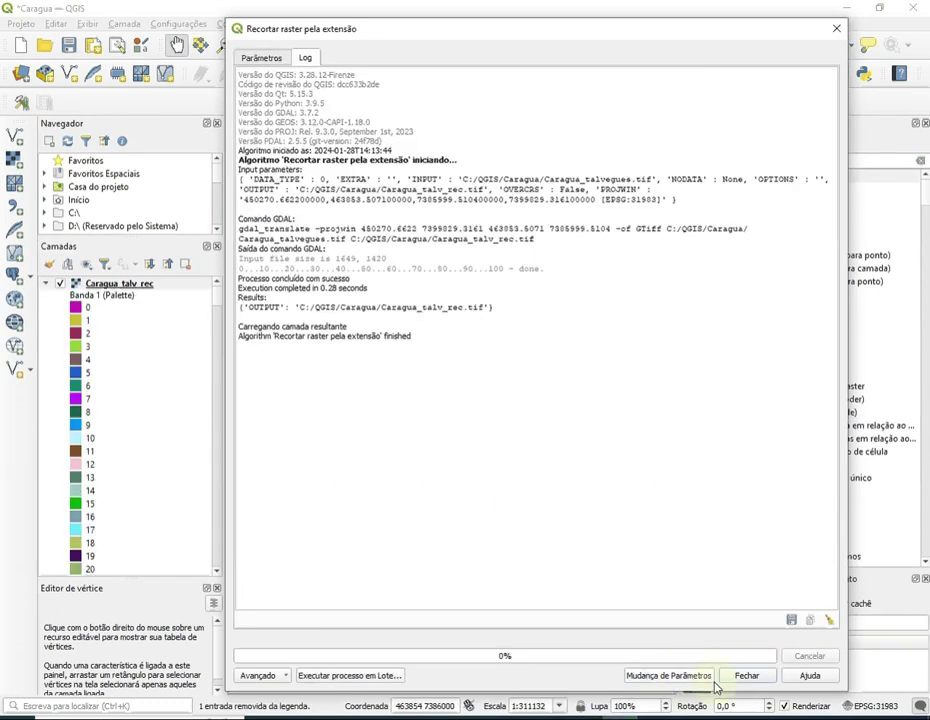
left_click(745, 677)
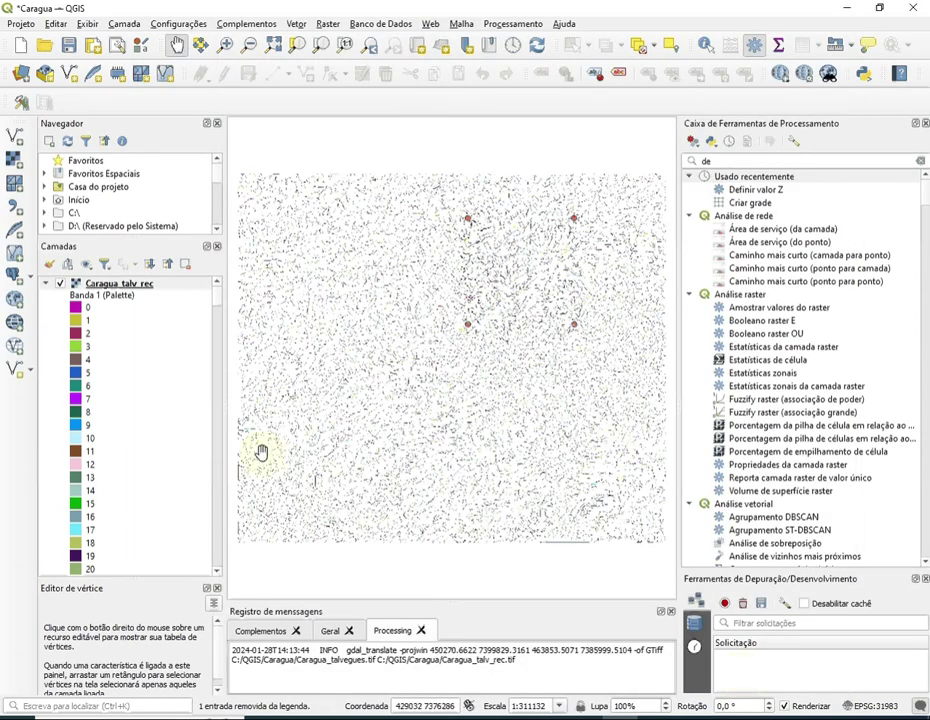
left_click(45, 283)
left_click(60, 297)
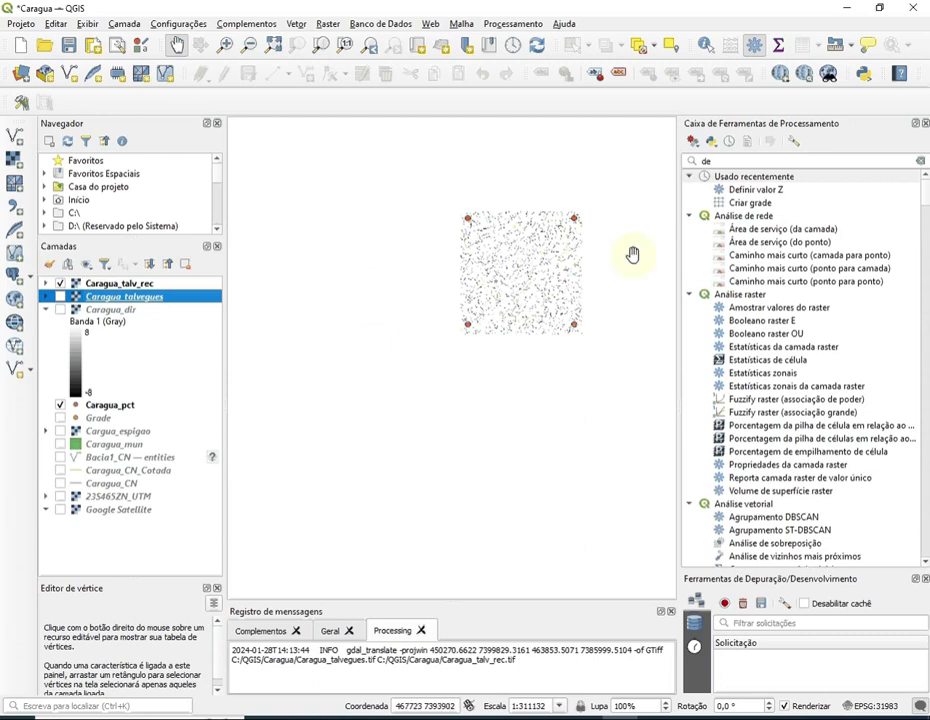
Step: Set up the r.to.vect algorithm with Caragua_talv_rec as the input raster and line as the feature type
left_click(727, 161)
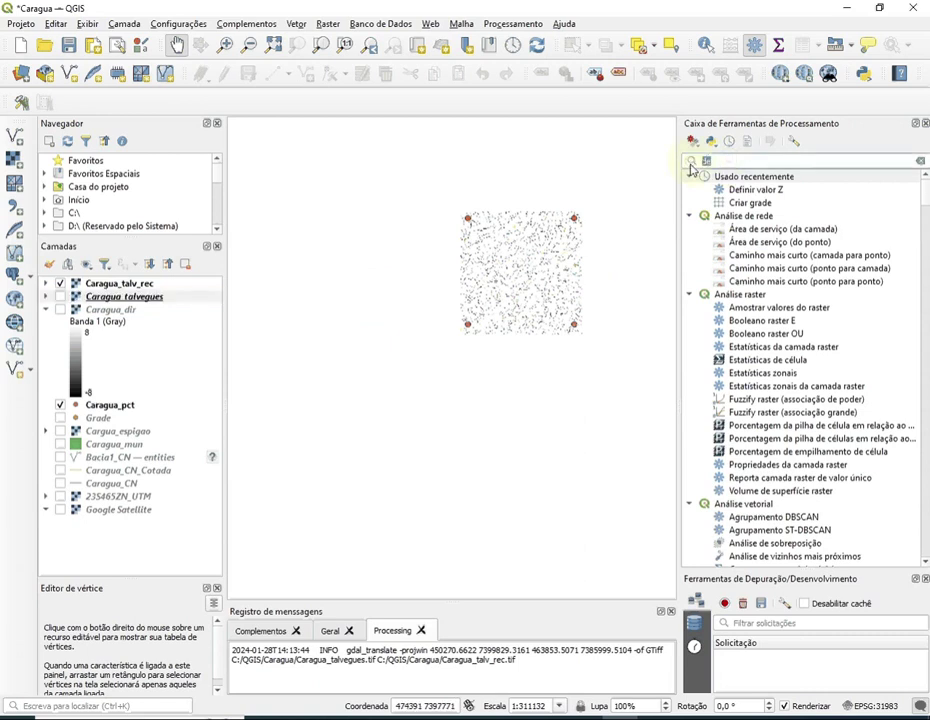
type("r.to")
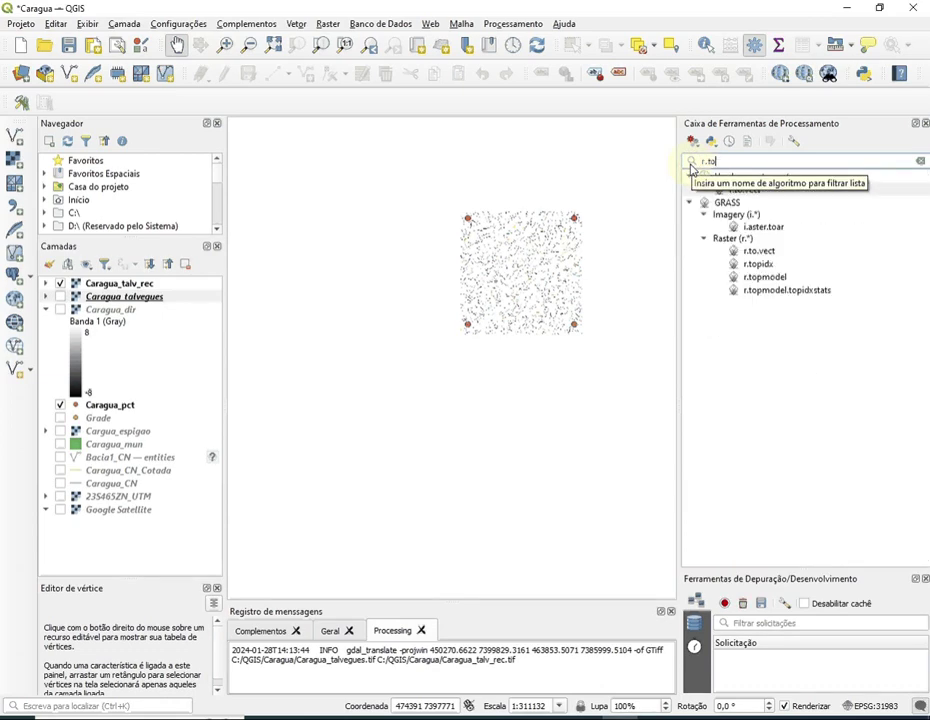
left_click(762, 251)
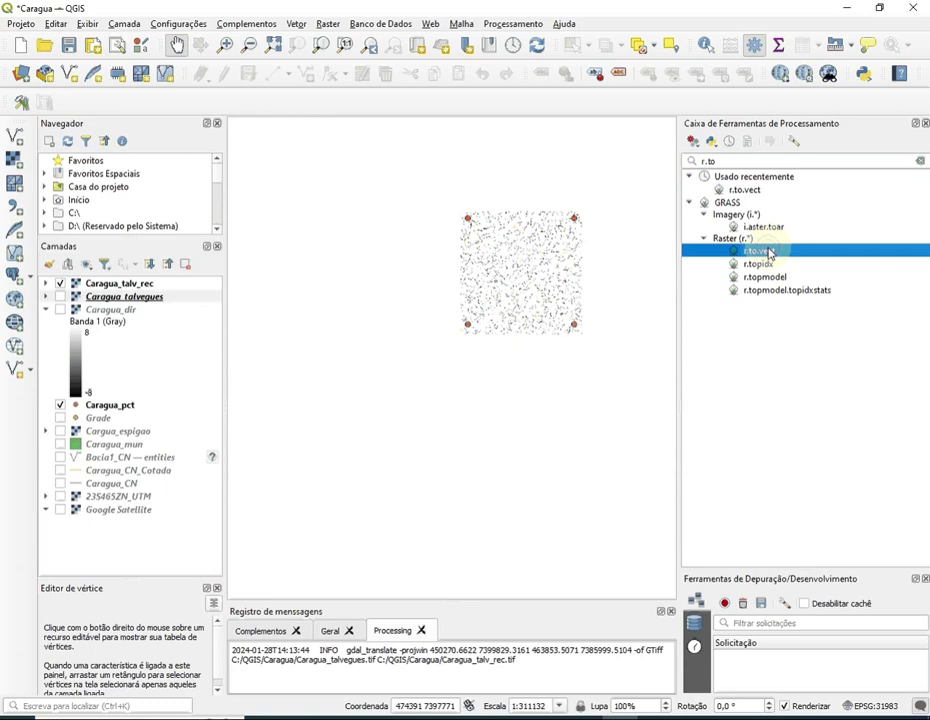
double_click(768, 252)
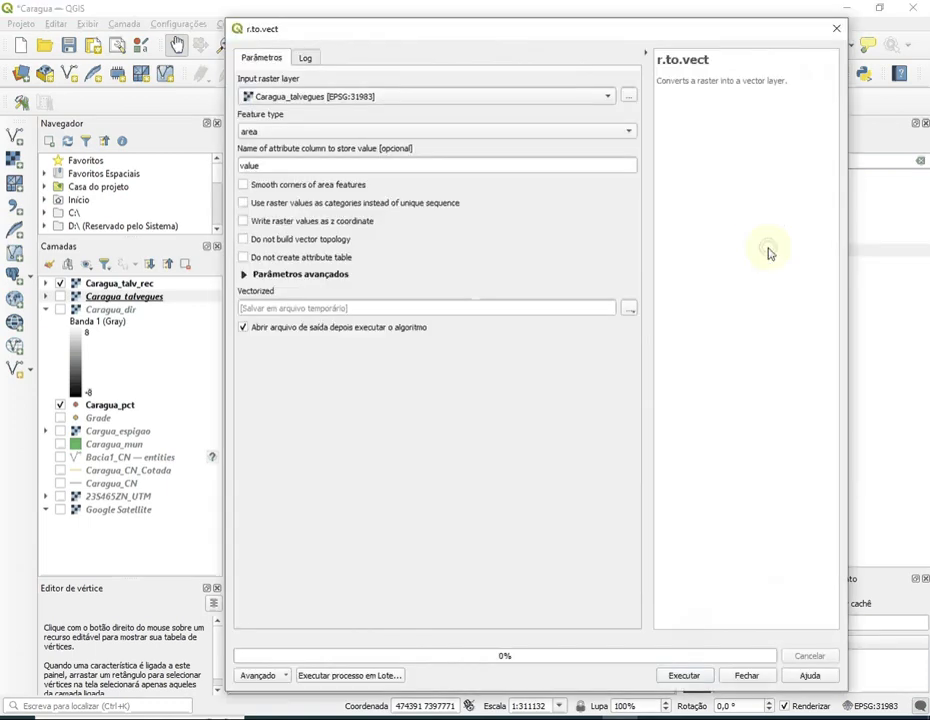
left_click(537, 100)
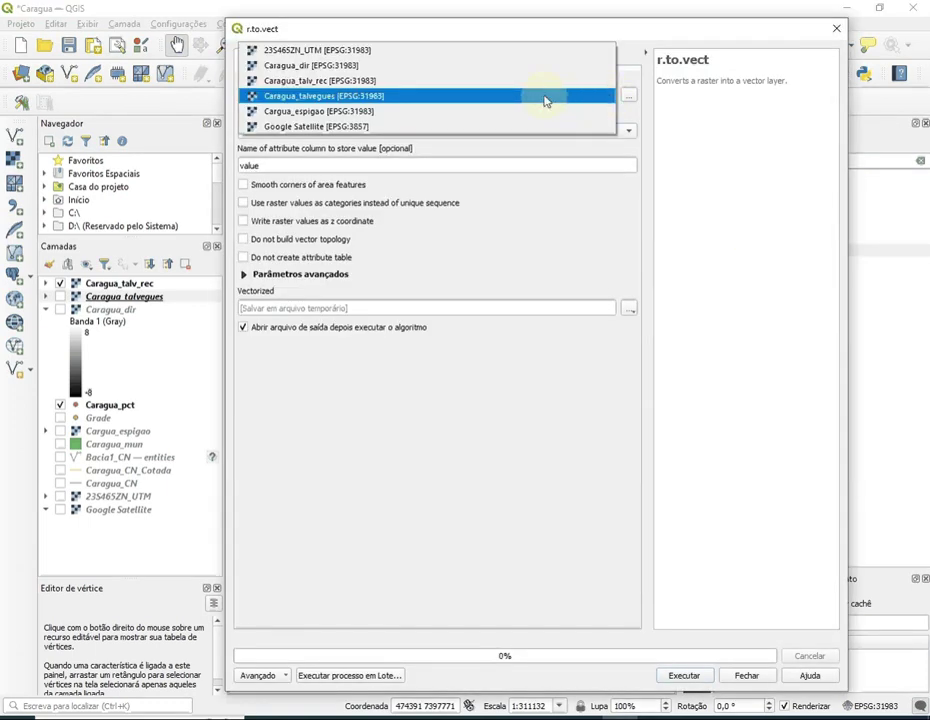
left_click(488, 81)
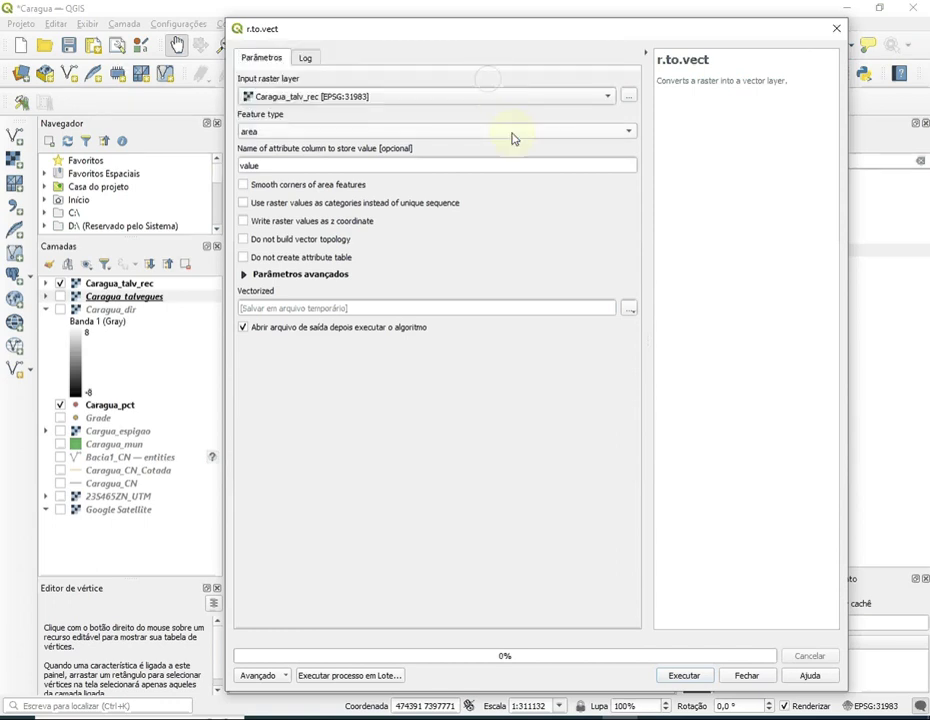
left_click(620, 132)
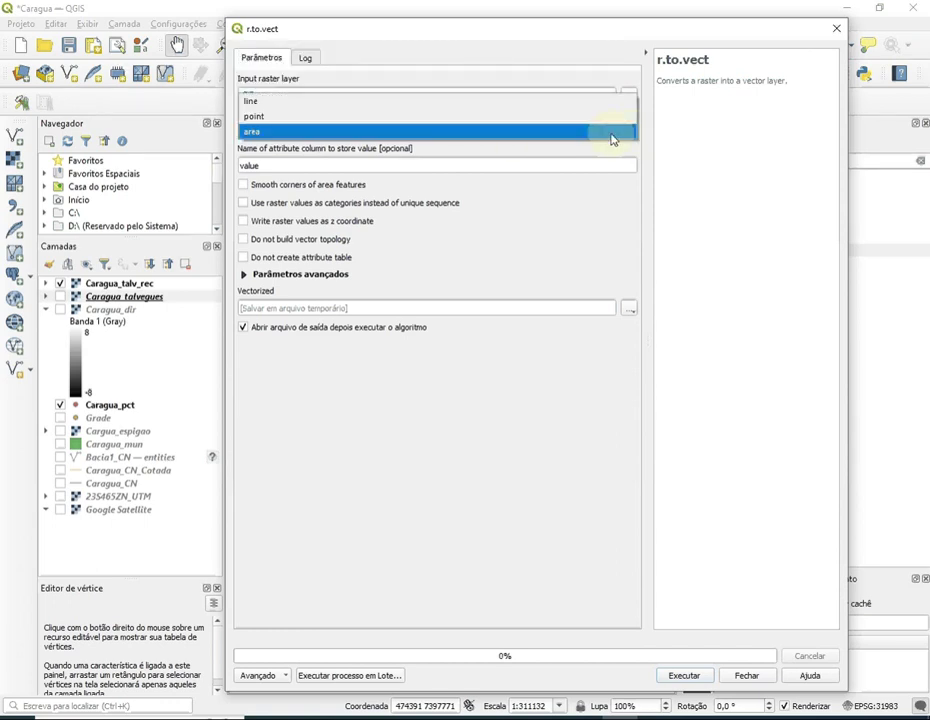
left_click(558, 101)
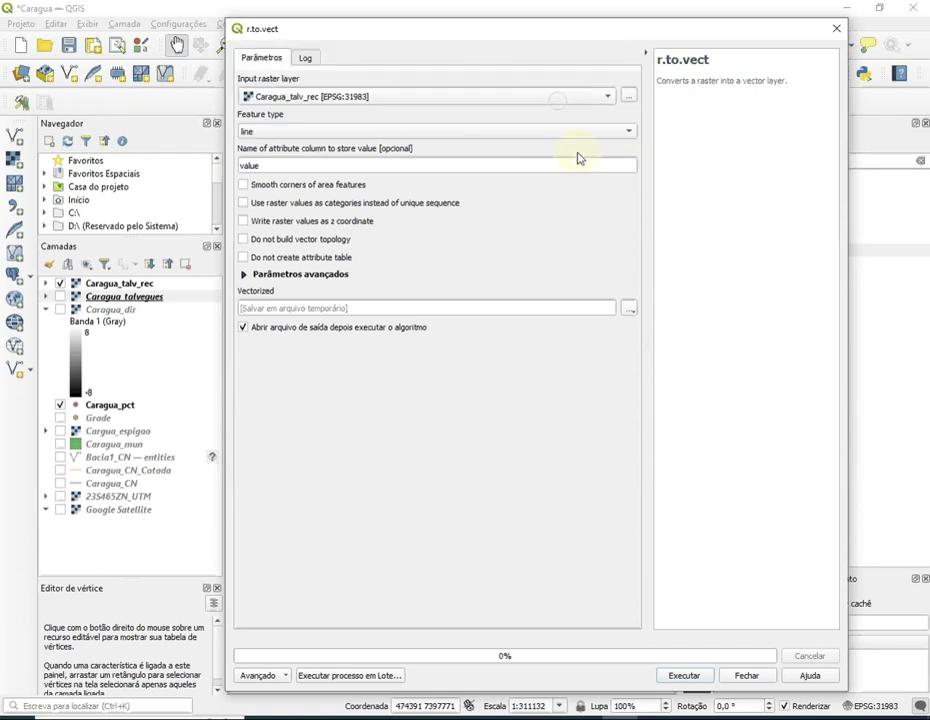
Step: Set the vectorized output to the shapefile Caragua_talv_rec_vet in the Caragua folder and run r.to.vect
left_click(629, 309)
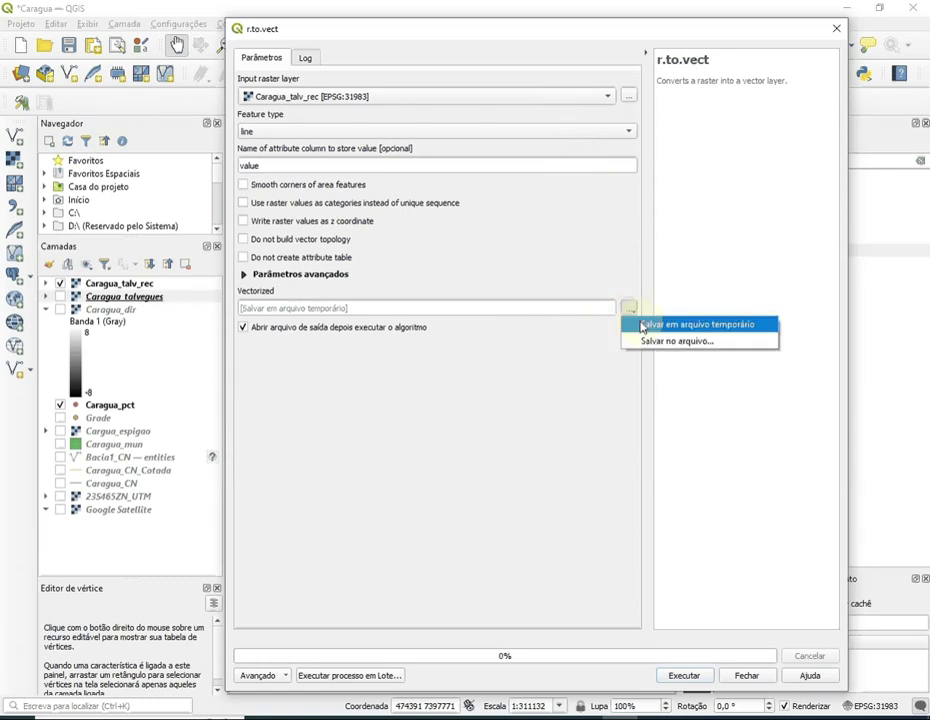
left_click(656, 342)
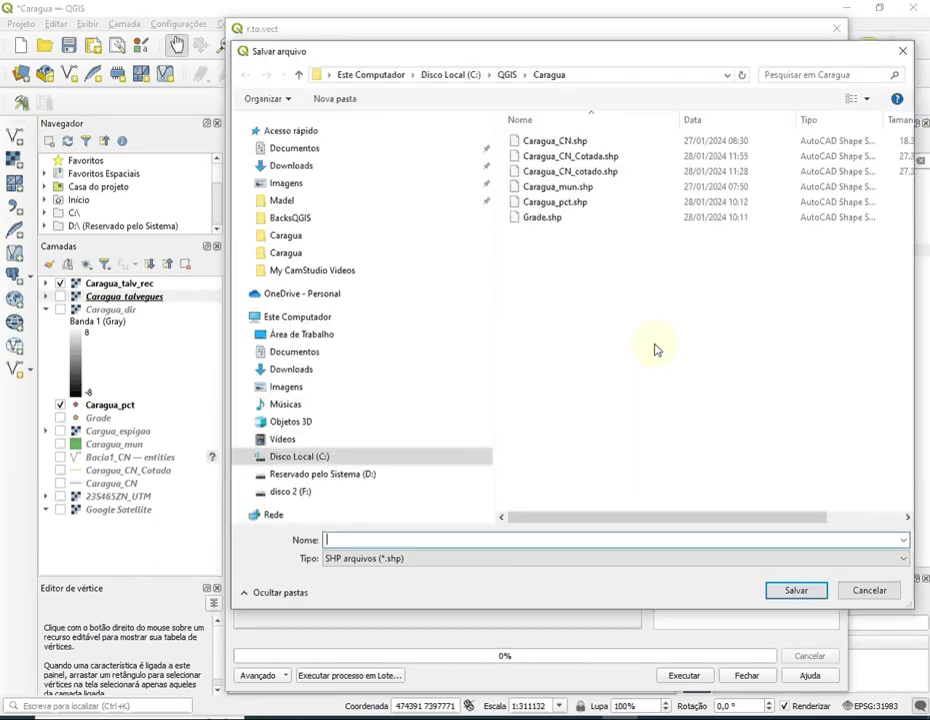
type("Caragua_")
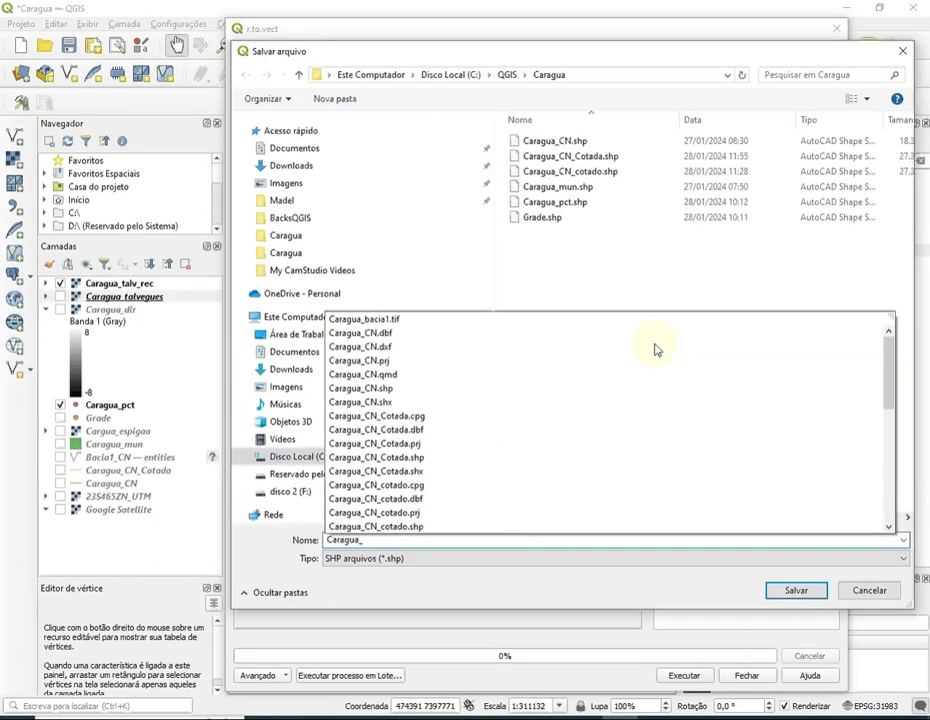
type("talv_rec")
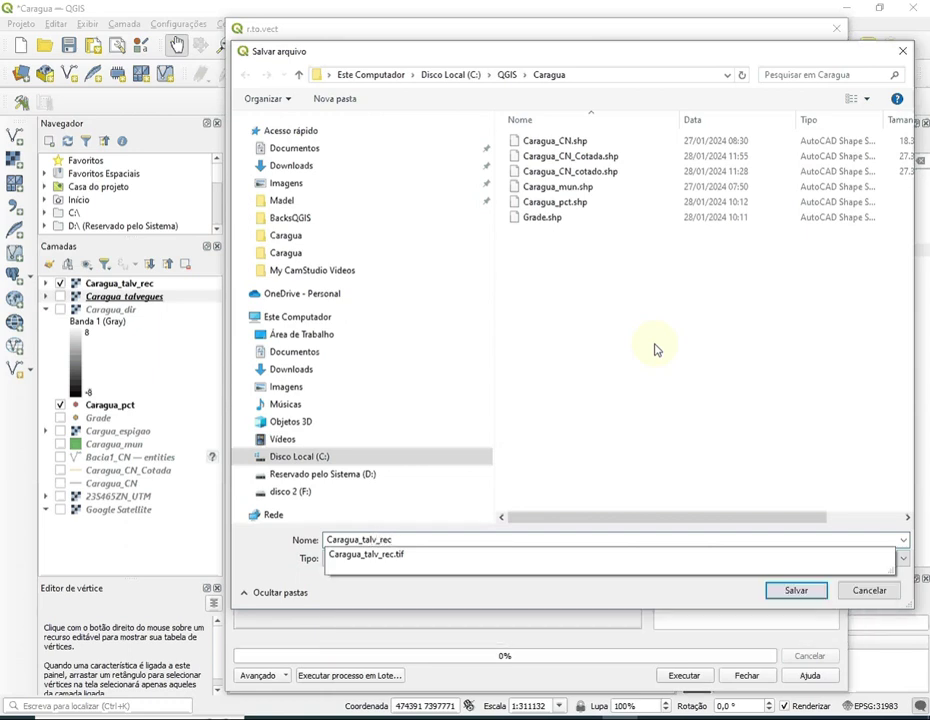
type("_vet")
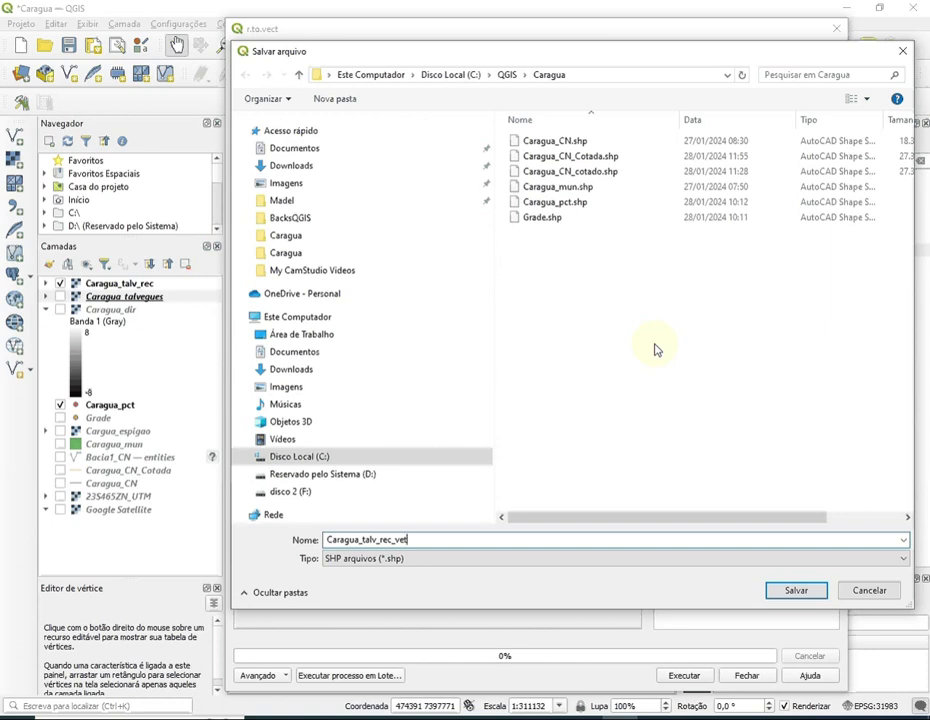
left_click(795, 592)
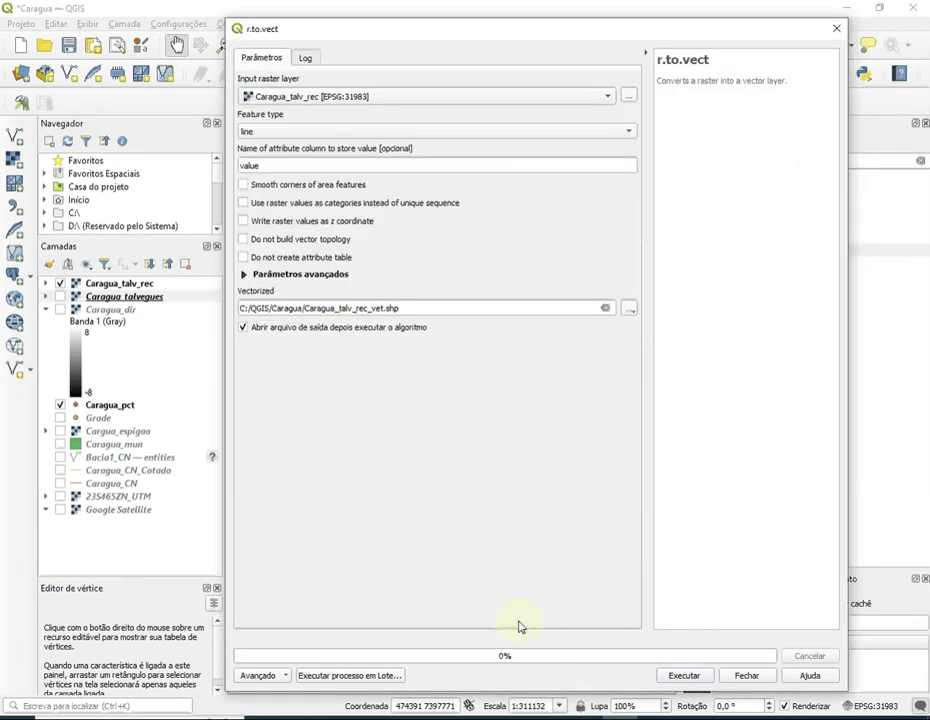
left_click(684, 677)
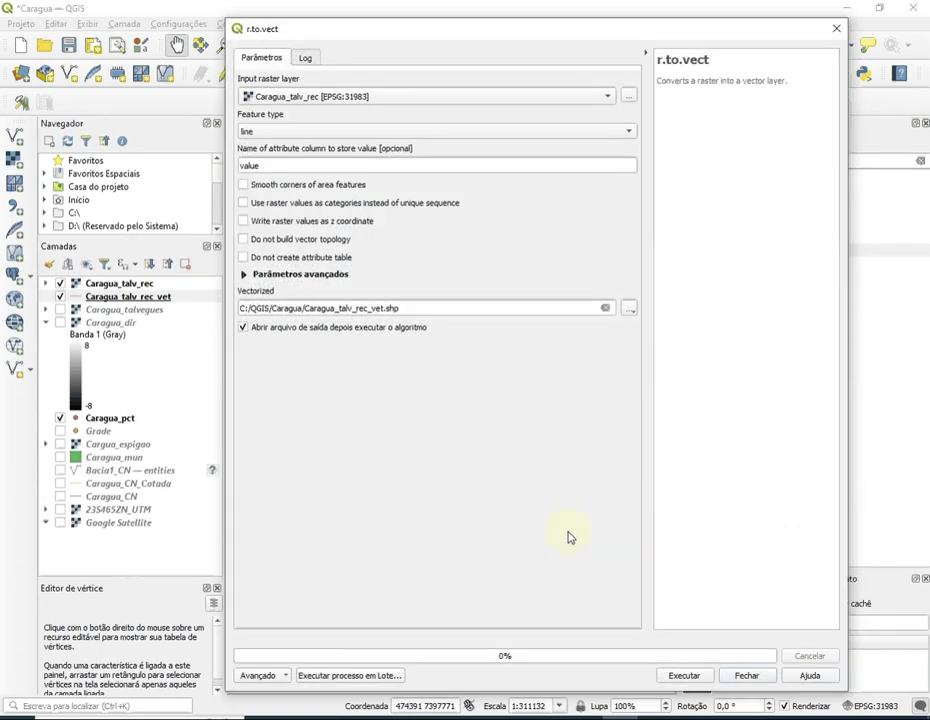
left_click(743, 679)
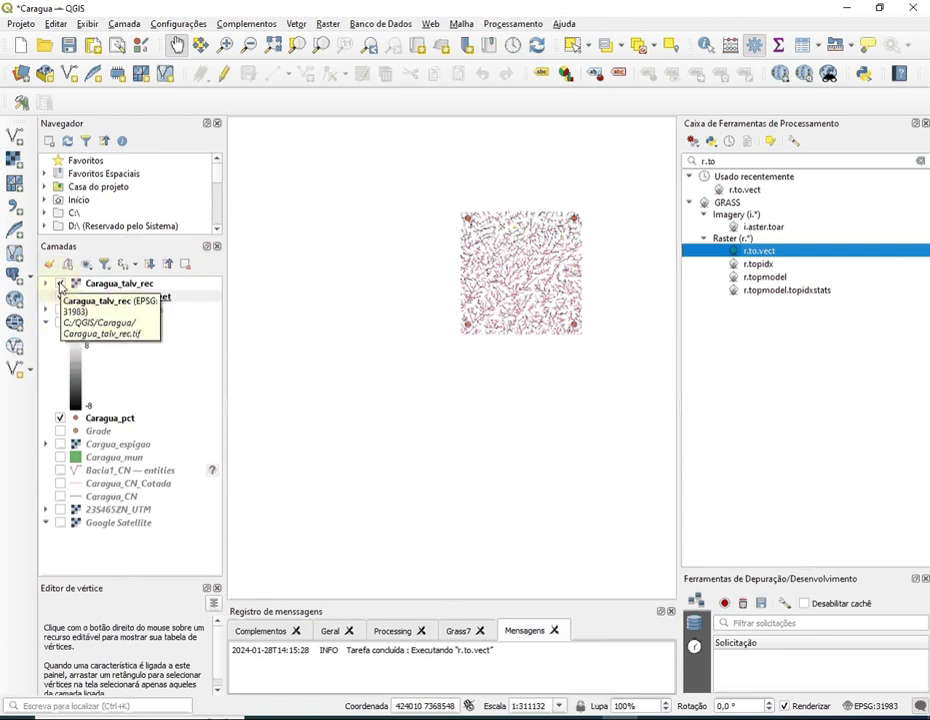
Step: Hide the Caragua_talv_rec raster and the Caragua_pct points, keeping the vectorized Caragua_talv_rec_vet lines displayed
left_click(59, 284)
left_click(60, 297)
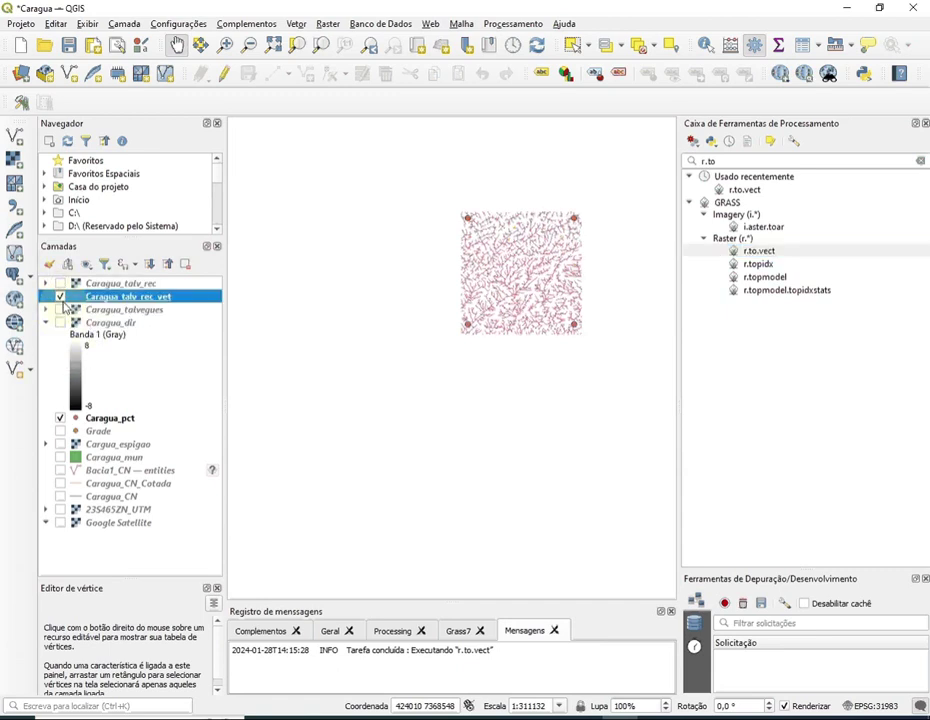
left_click(58, 419)
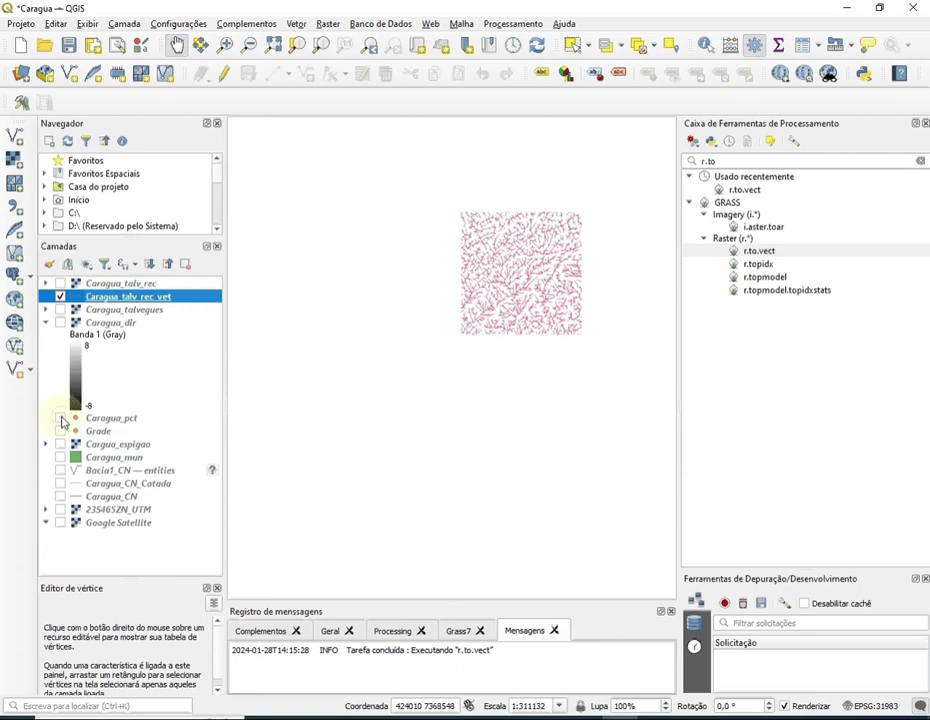
left_click(424, 348)
left_click_drag(424, 348, 372, 459)
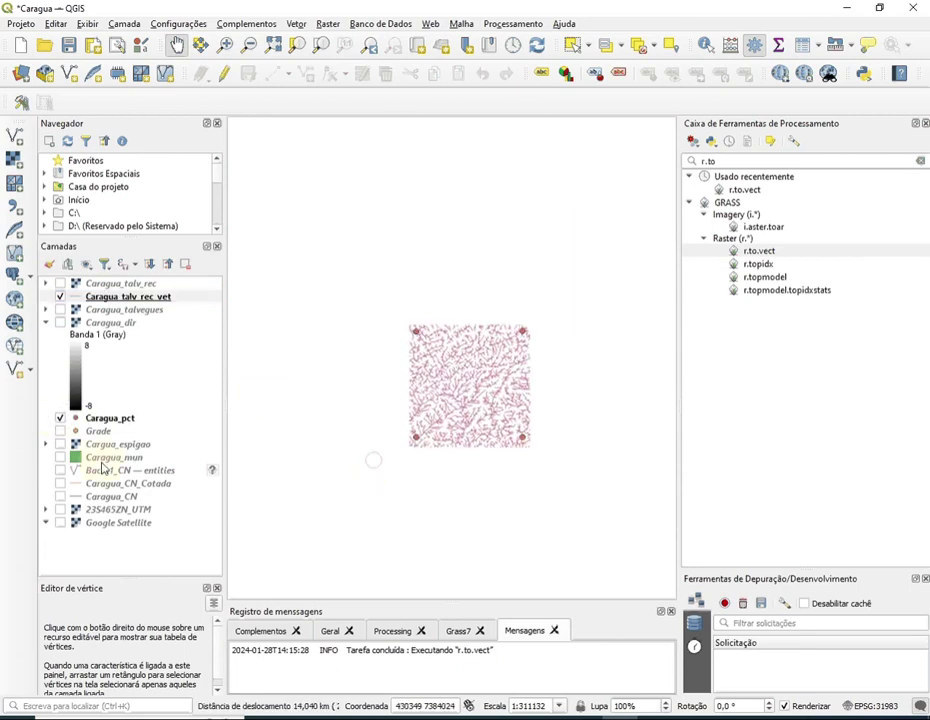
left_click(58, 419)
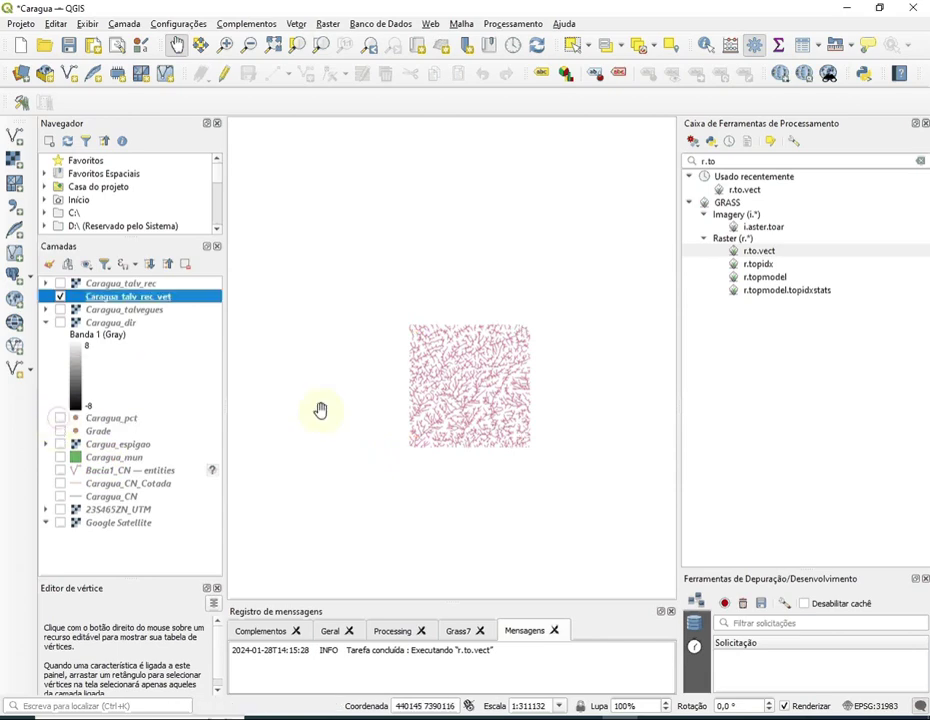
scroll(322, 409, "up", 2)
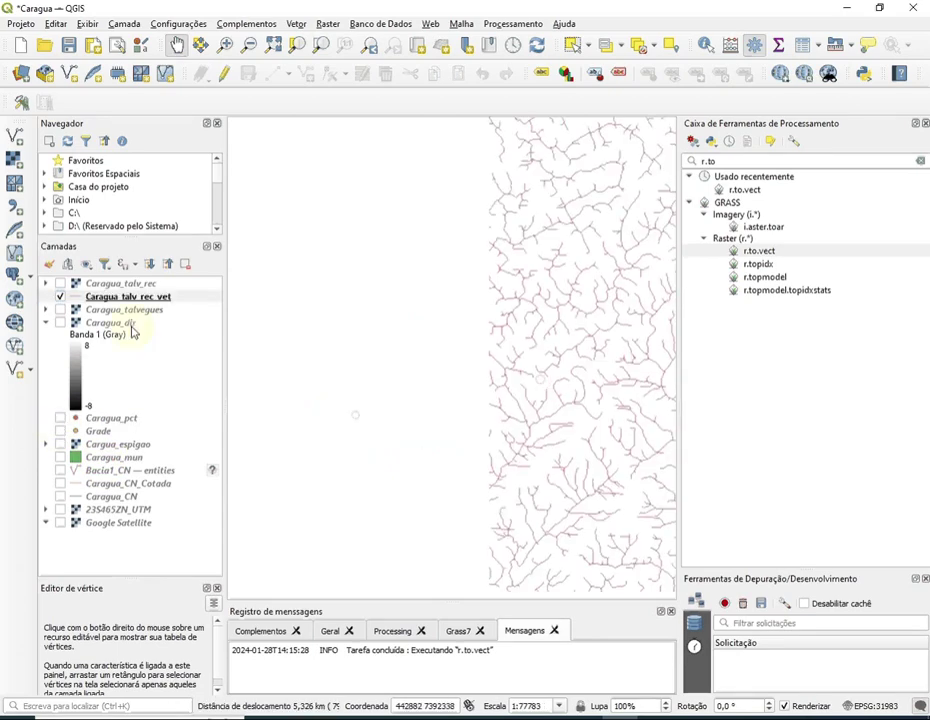
Step: Set up an AutoCAD DXF export of the Caragua_talv_rec_vet layer to the file Bacia1_Talvegues in the Caragua folder
right_click(131, 299)
left_click(160, 309)
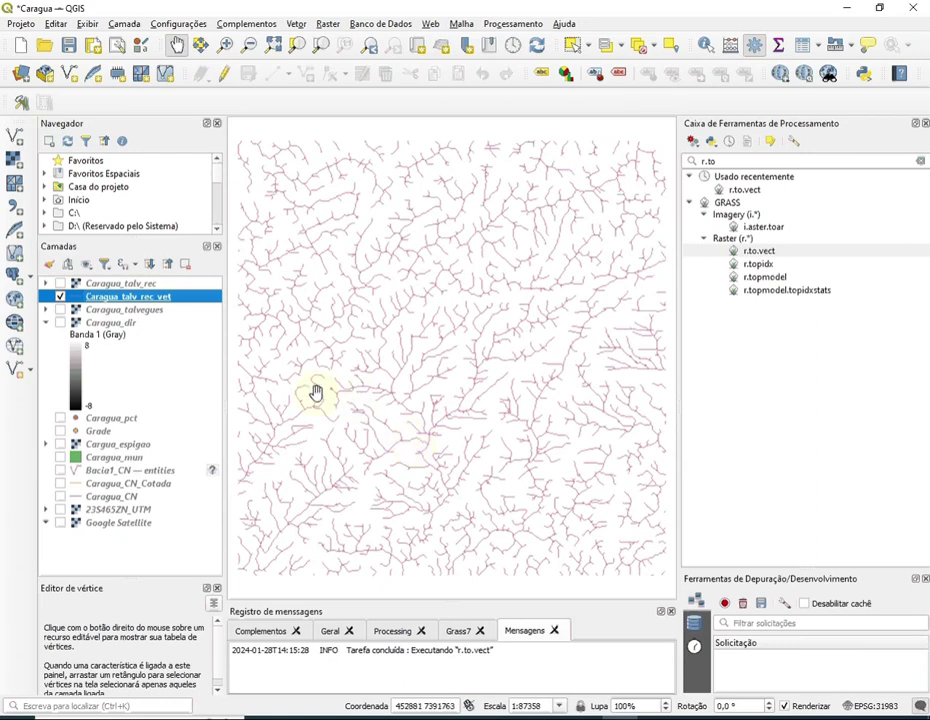
right_click(123, 300)
mouse_move(205, 585)
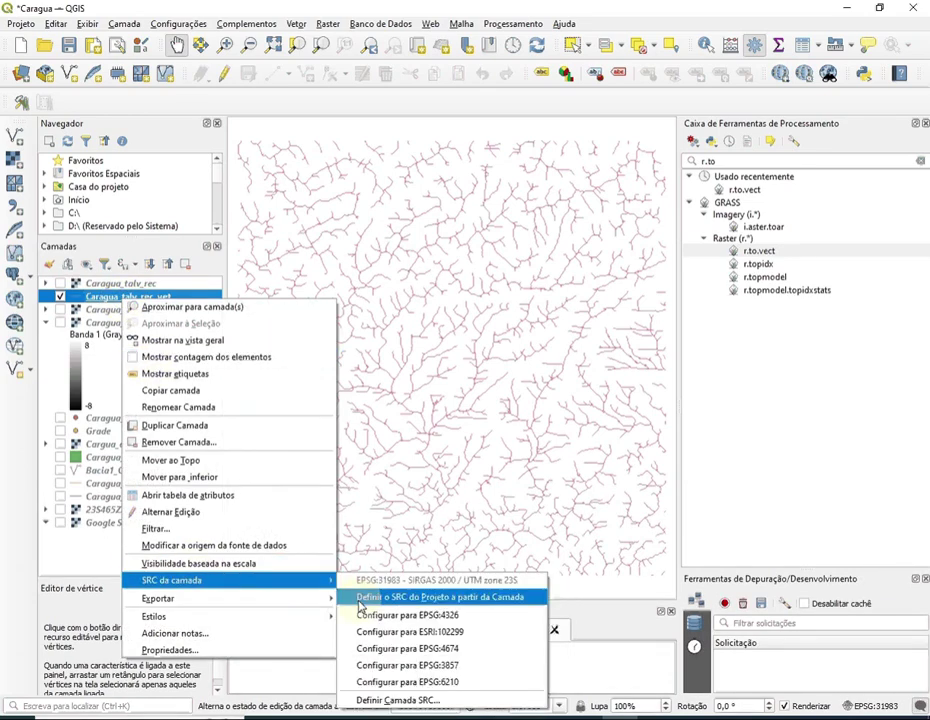
mouse_move(300, 600)
left_click(360, 600)
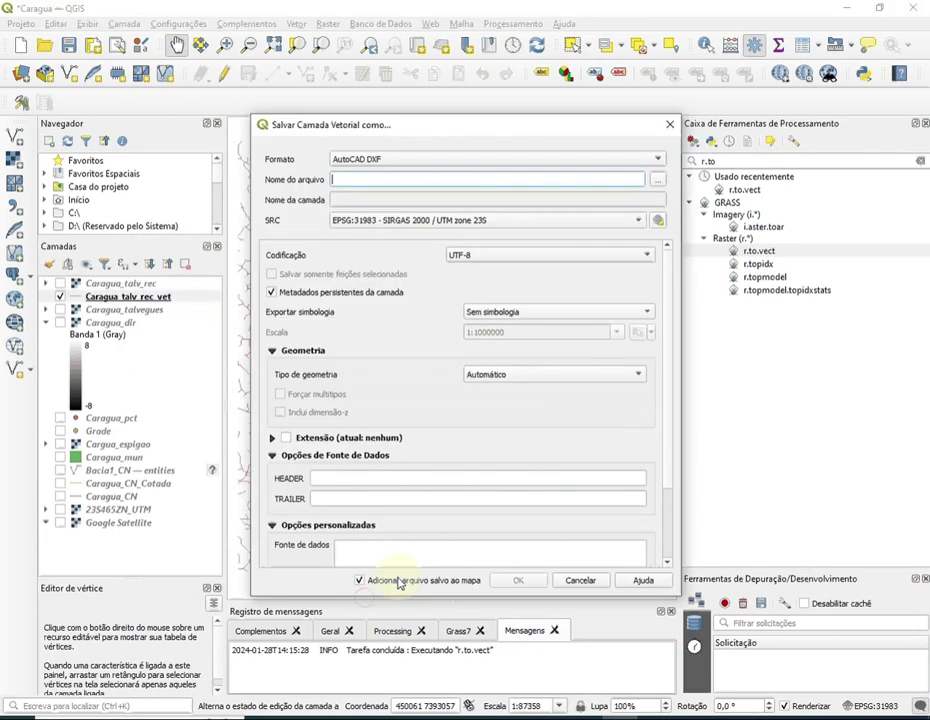
left_click(658, 179)
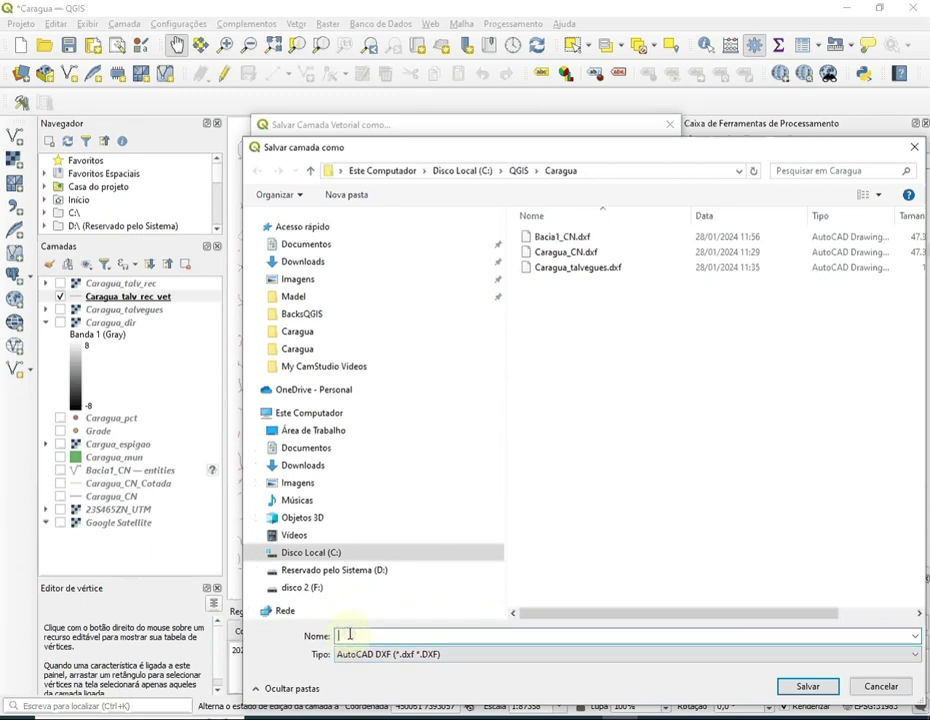
type("Bacia")
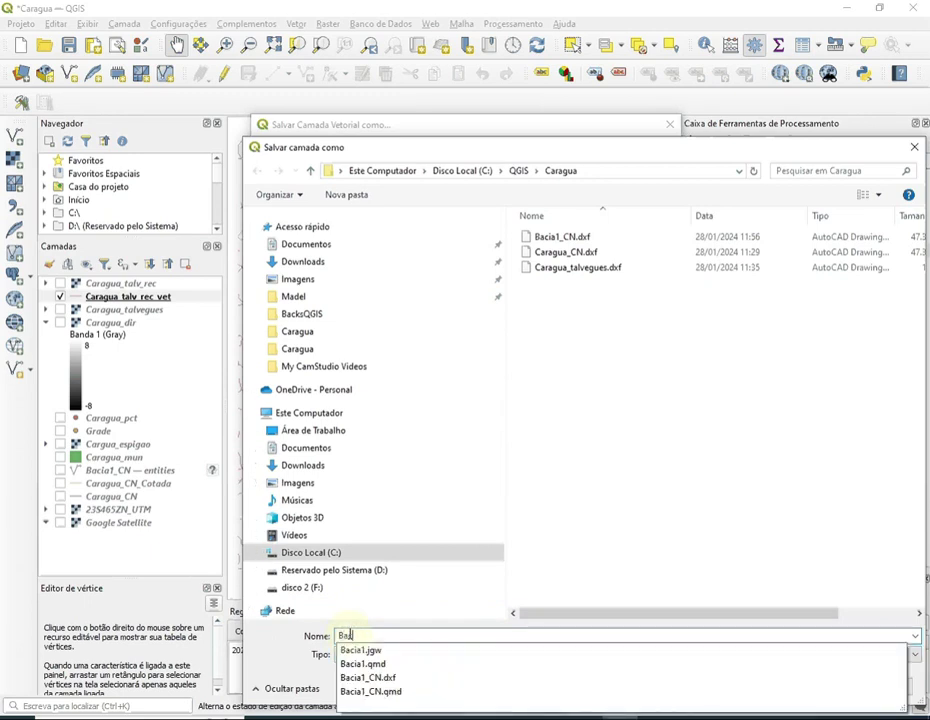
type("1_")
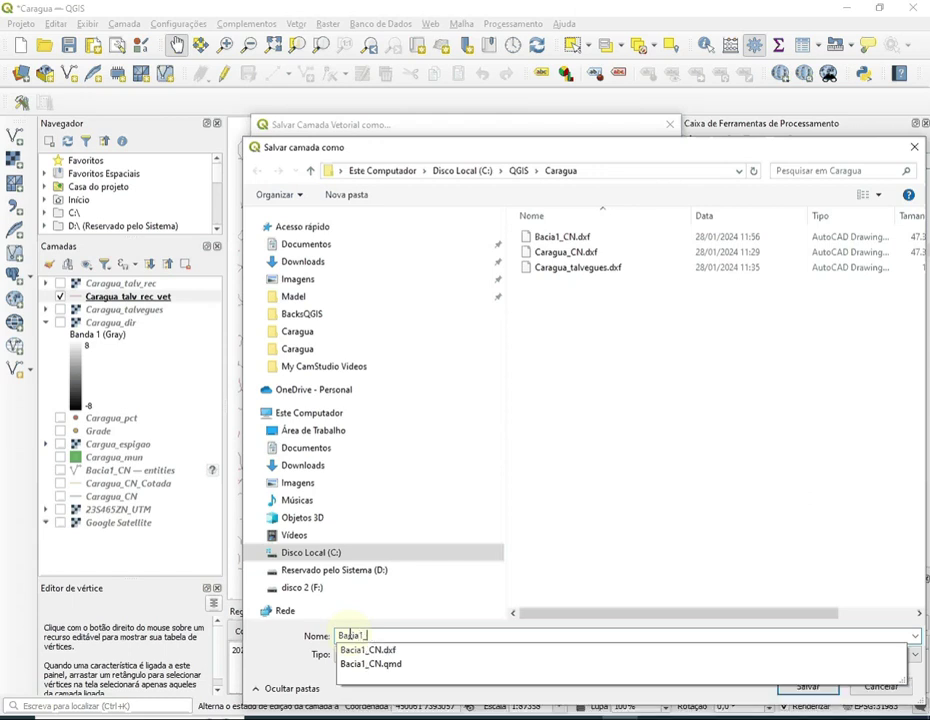
type("Talvegues")
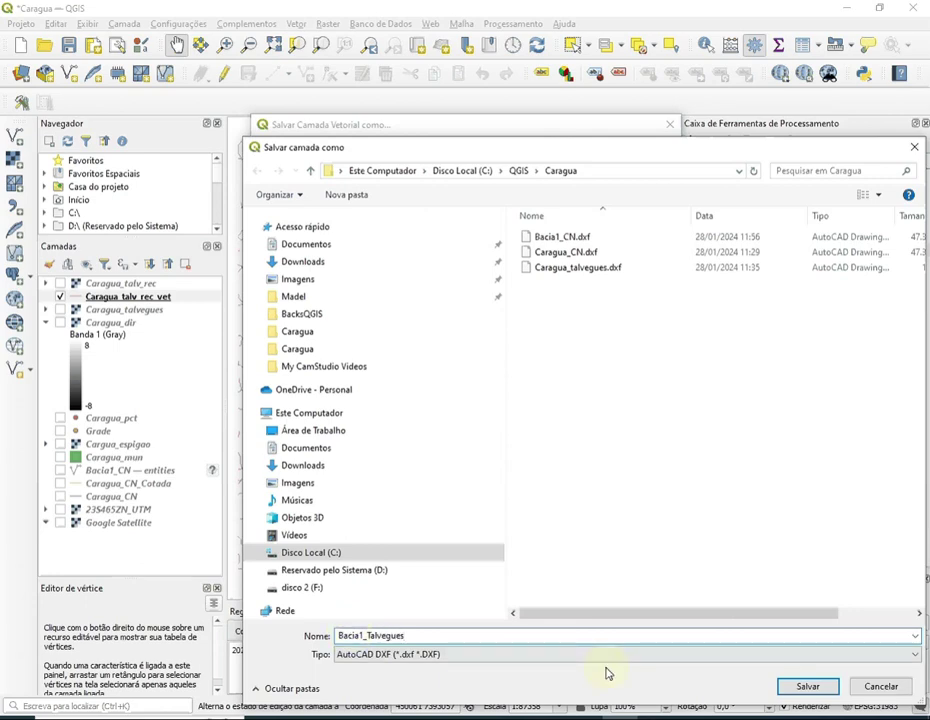
left_click(806, 688)
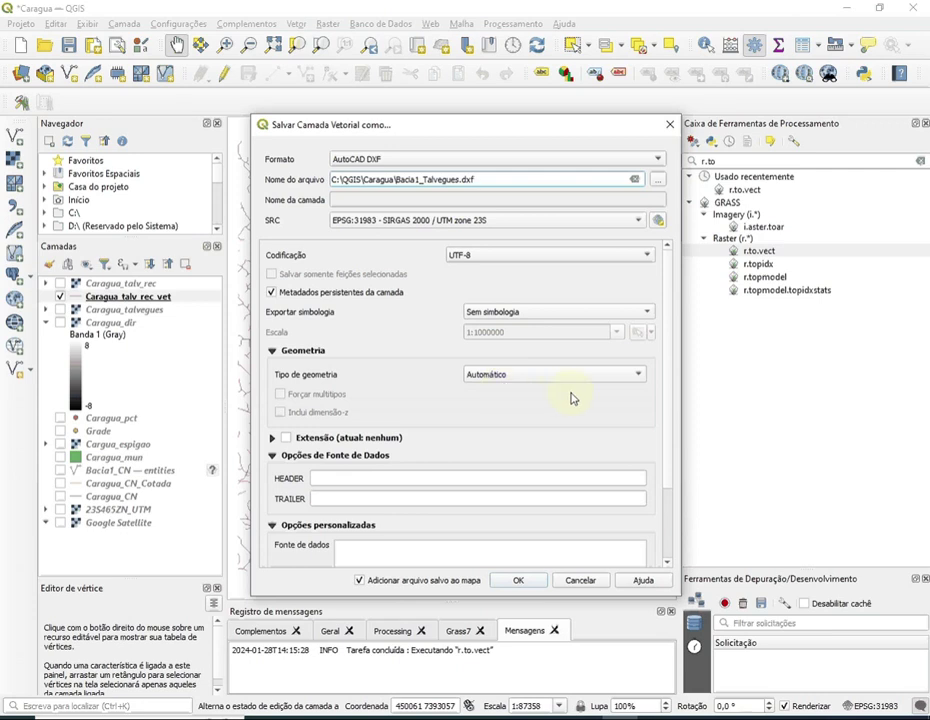
Step: Set the export geometry type to String de linha, export the DXF, and add its entities layer to the map
left_click(633, 374)
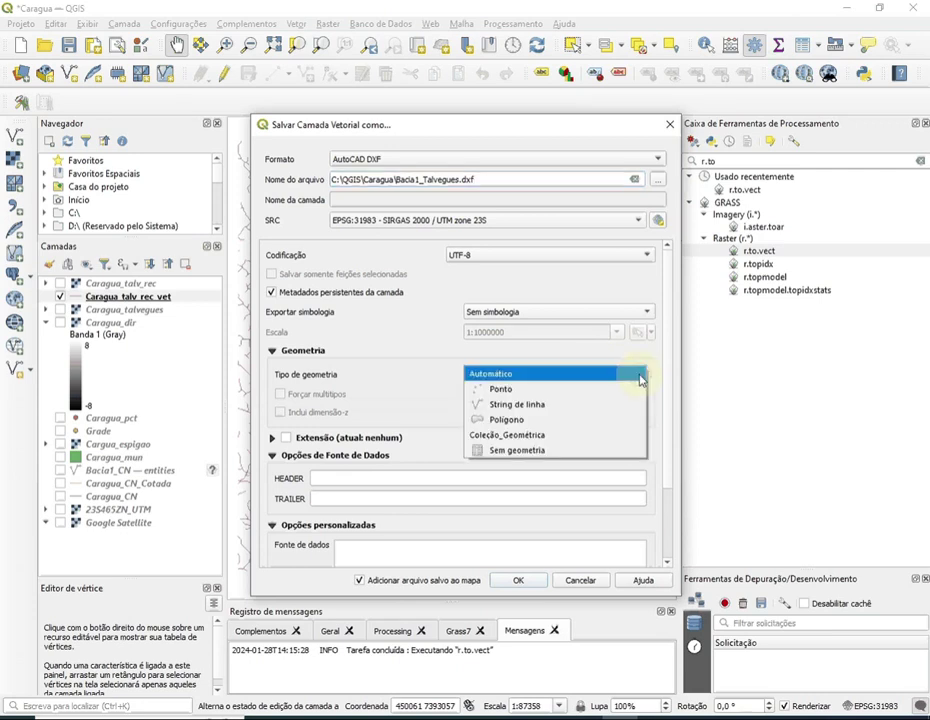
left_click(596, 404)
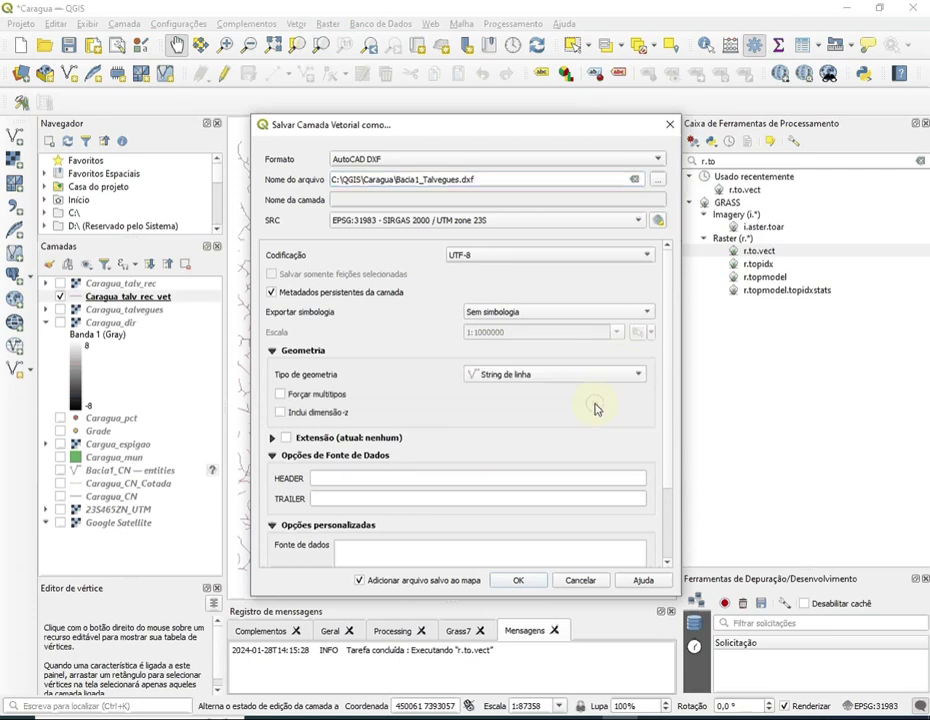
left_click(520, 587)
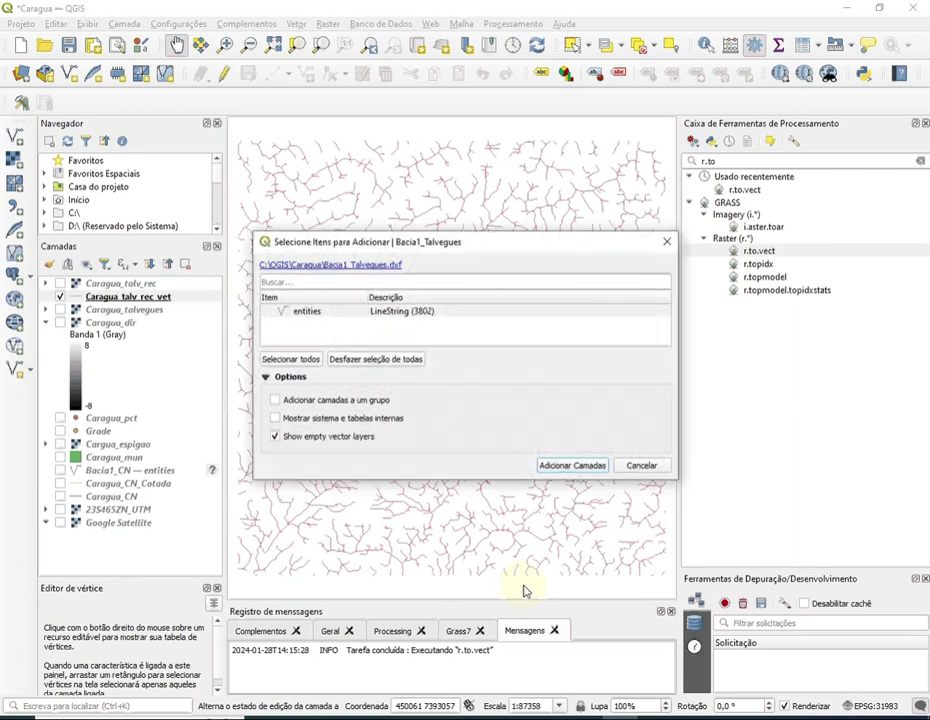
left_click(351, 312)
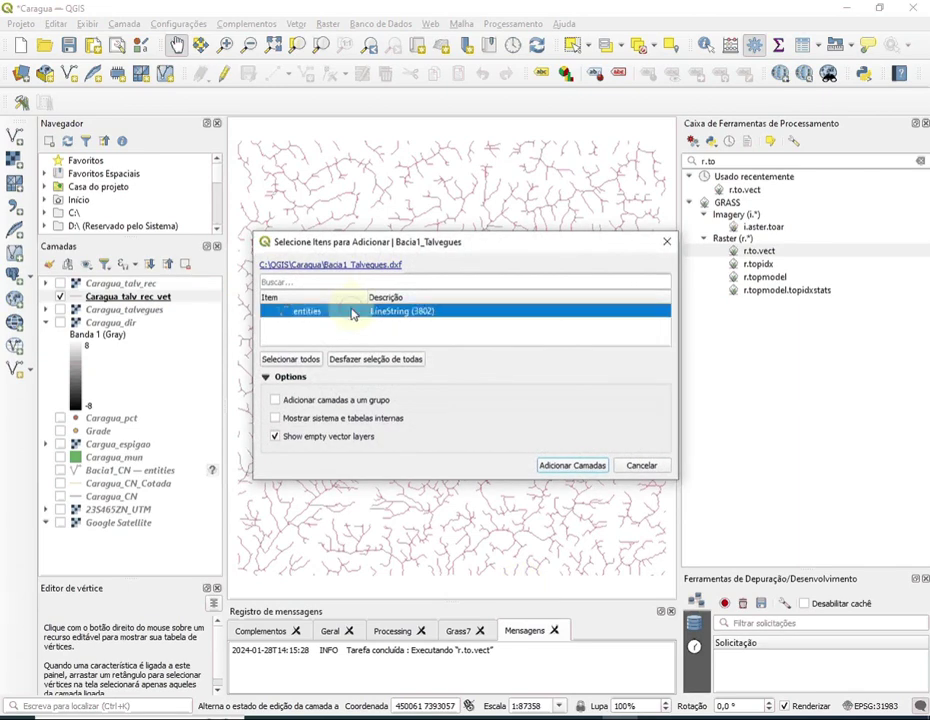
left_click(553, 466)
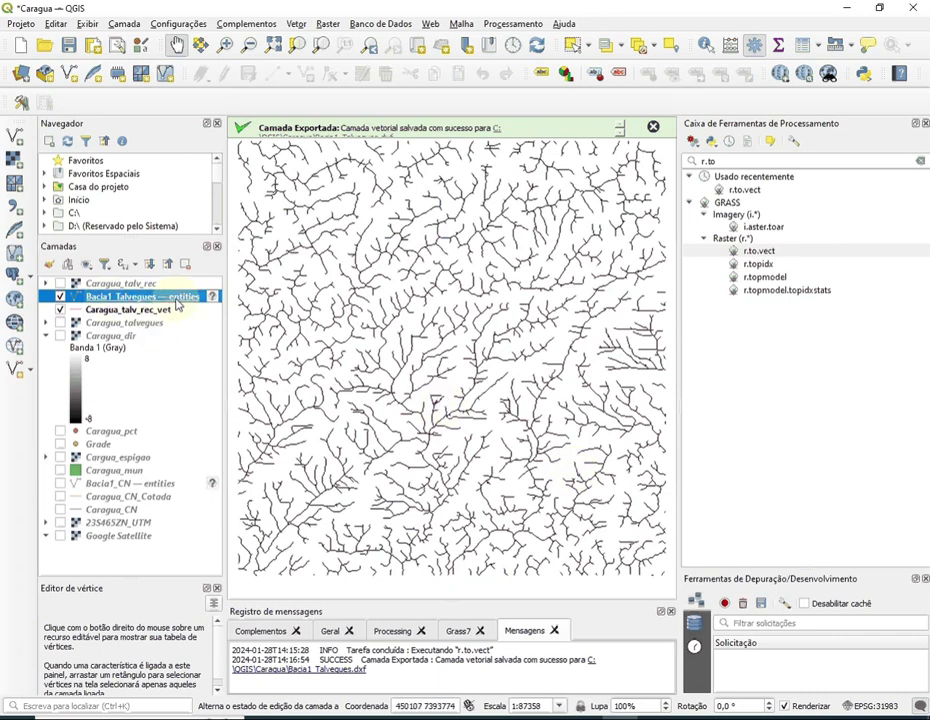
mouse_move(180, 303)
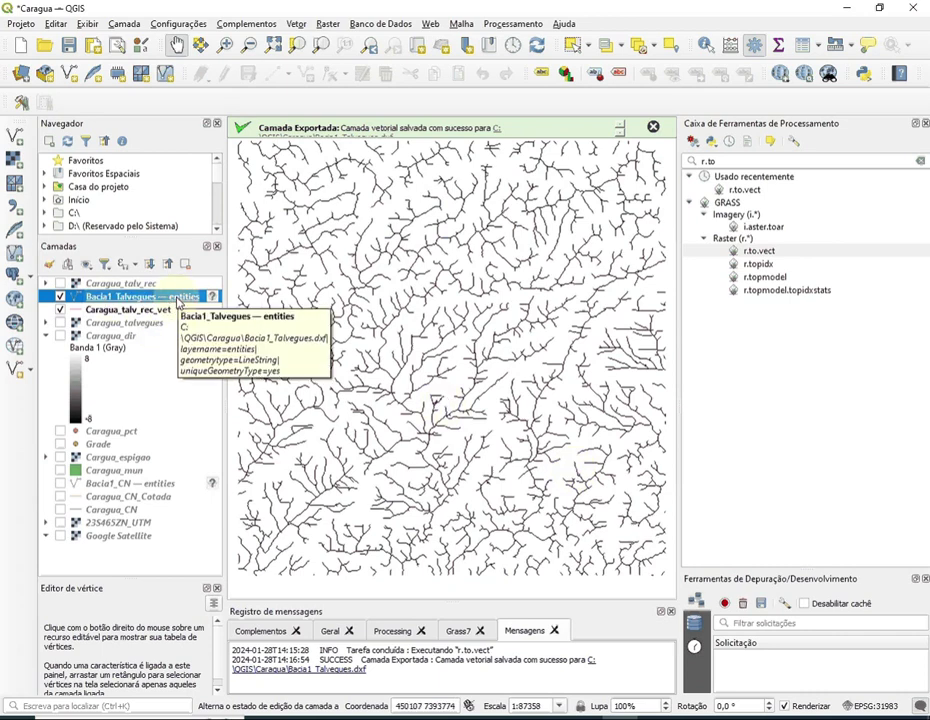
left_click(462, 628)
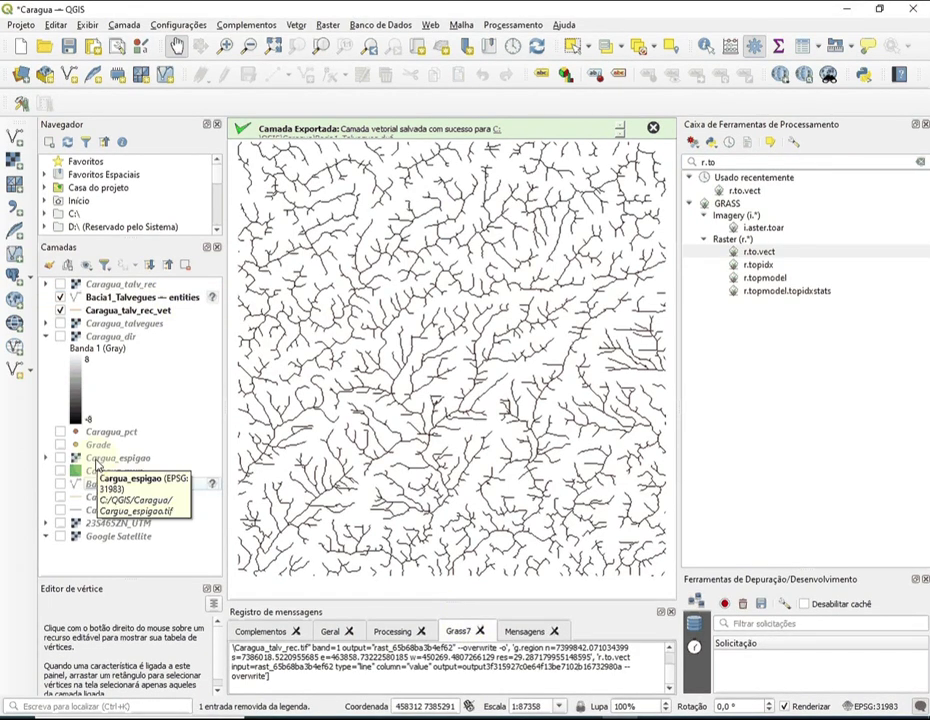
Step: Display the Grade point layer and set up its export in the comma-separated values (CSV) format
mouse_move(89, 453)
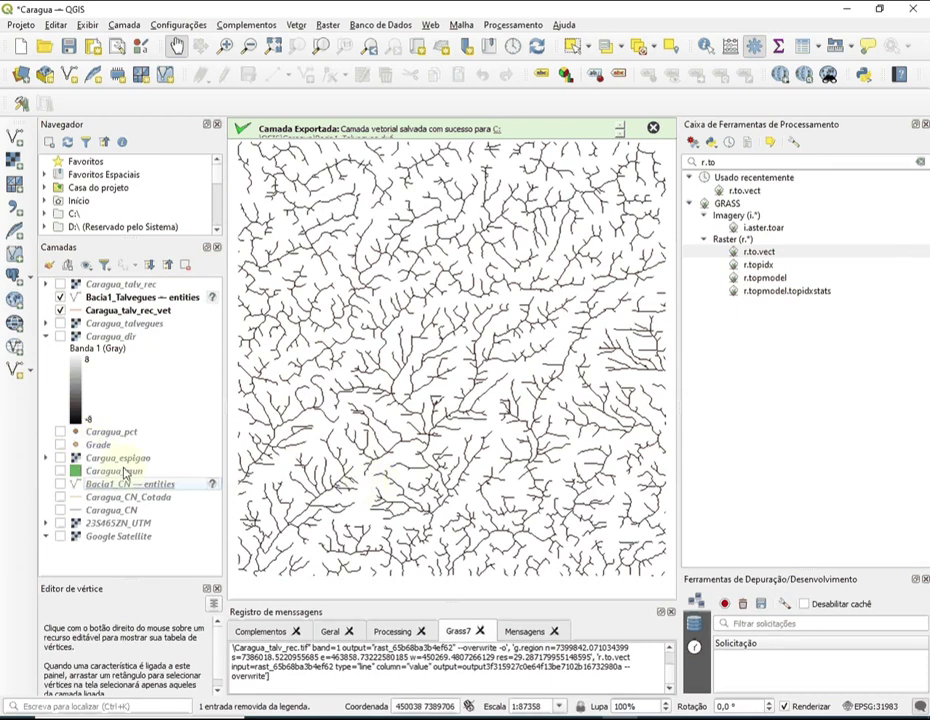
left_click(61, 445)
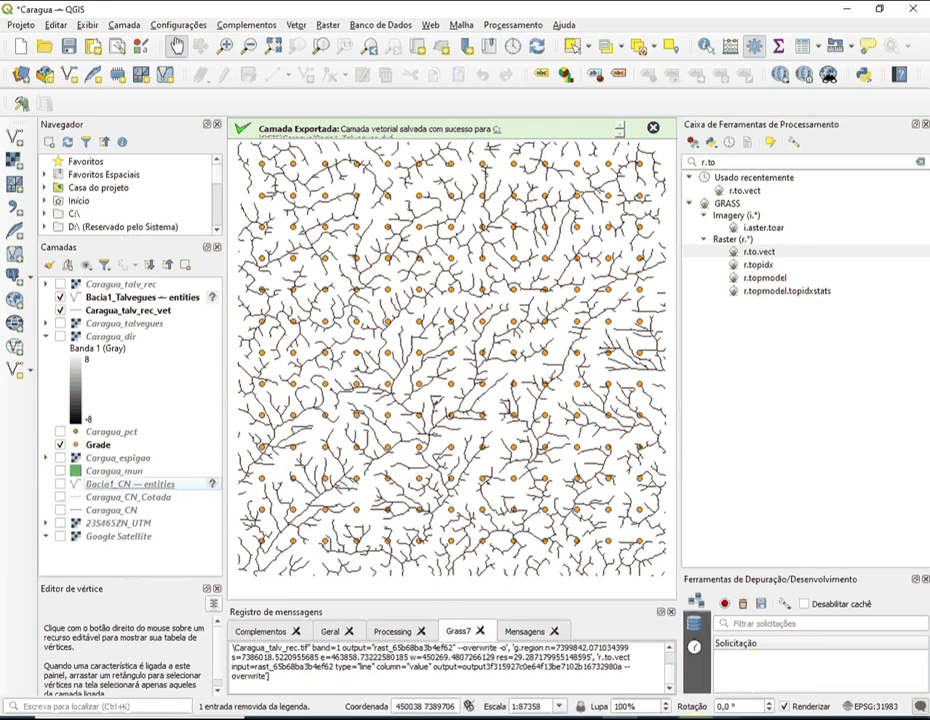
right_click(96, 446)
mouse_move(126, 400)
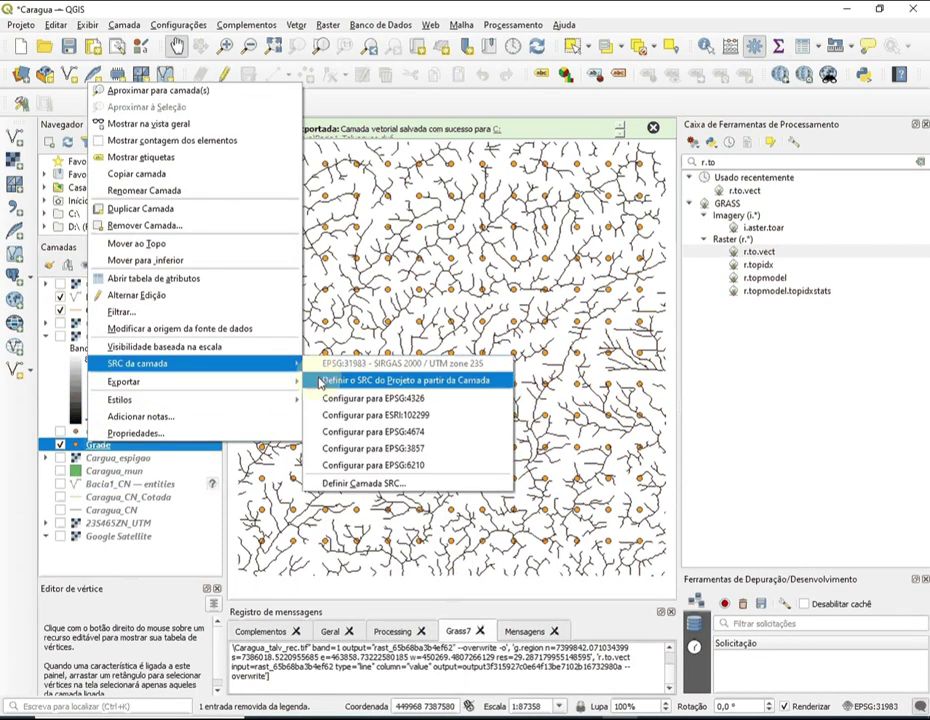
mouse_move(235, 384)
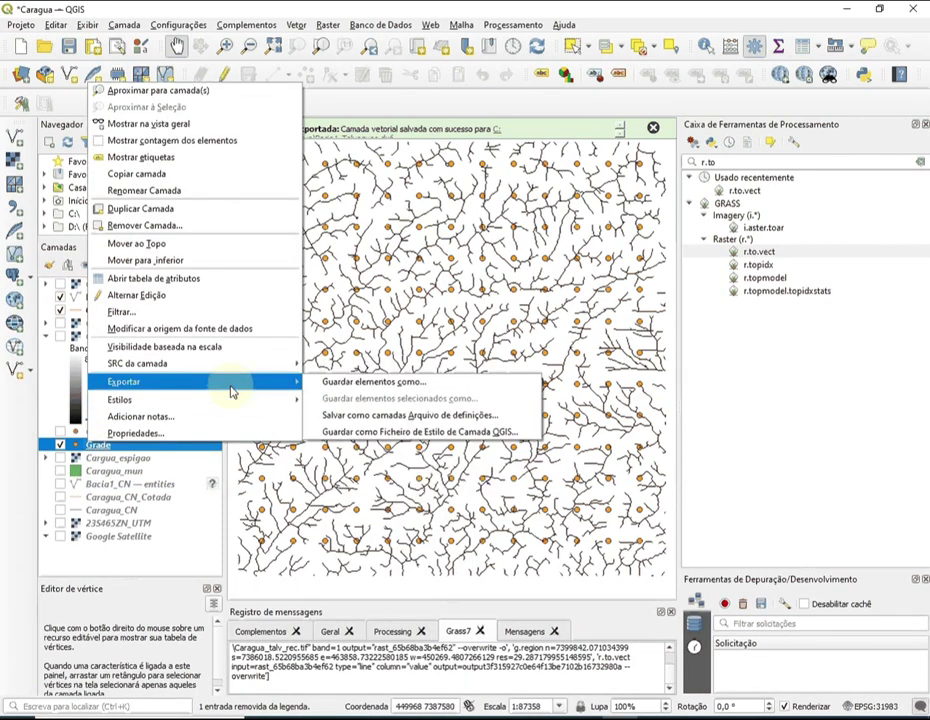
left_click(357, 390)
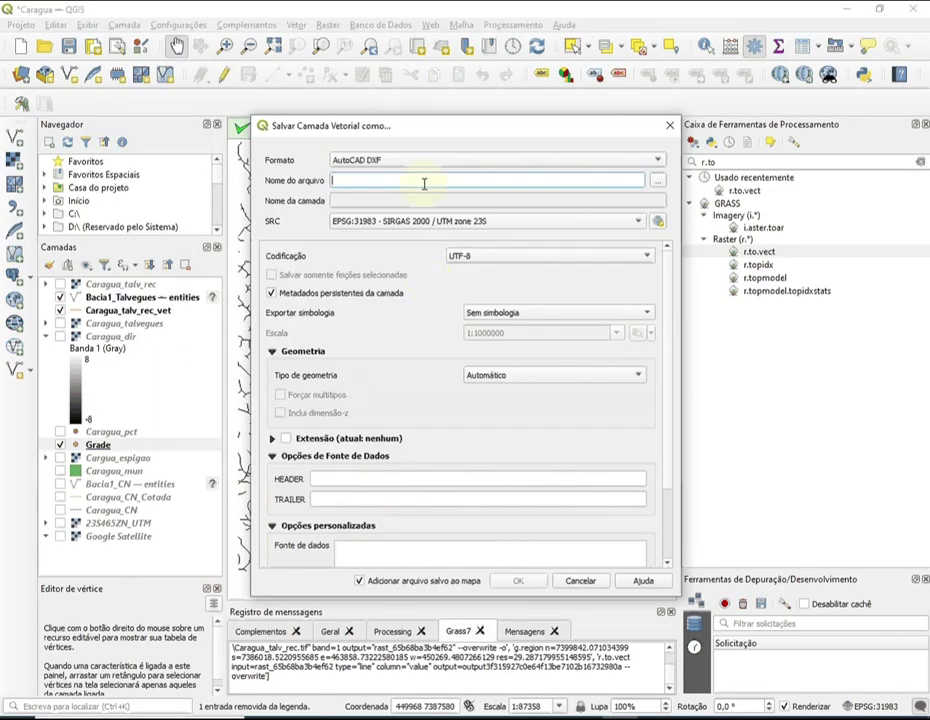
left_click(657, 161)
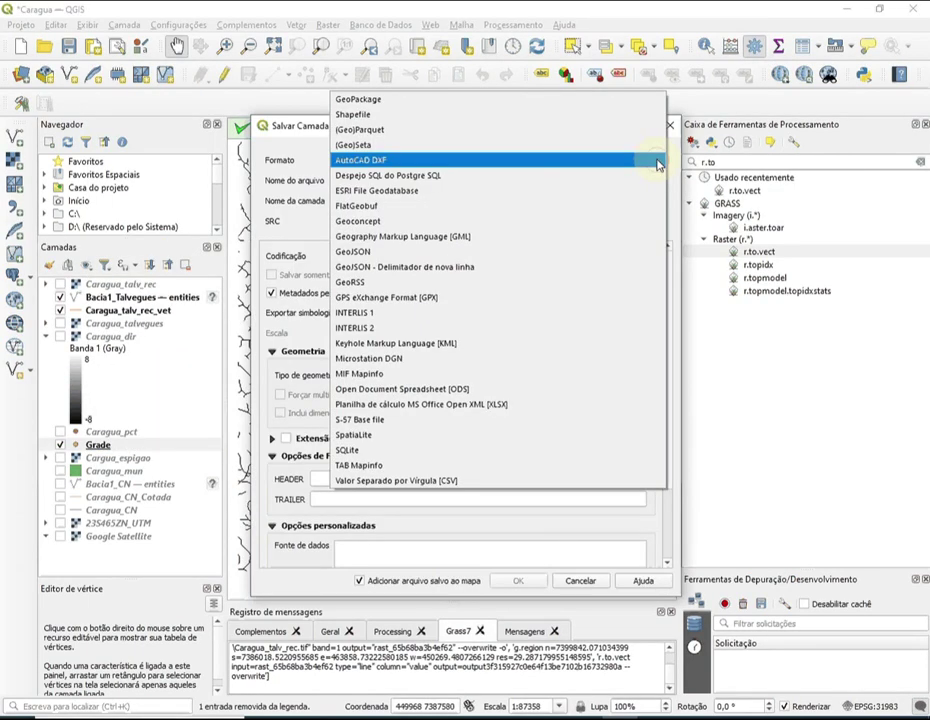
left_click(473, 484)
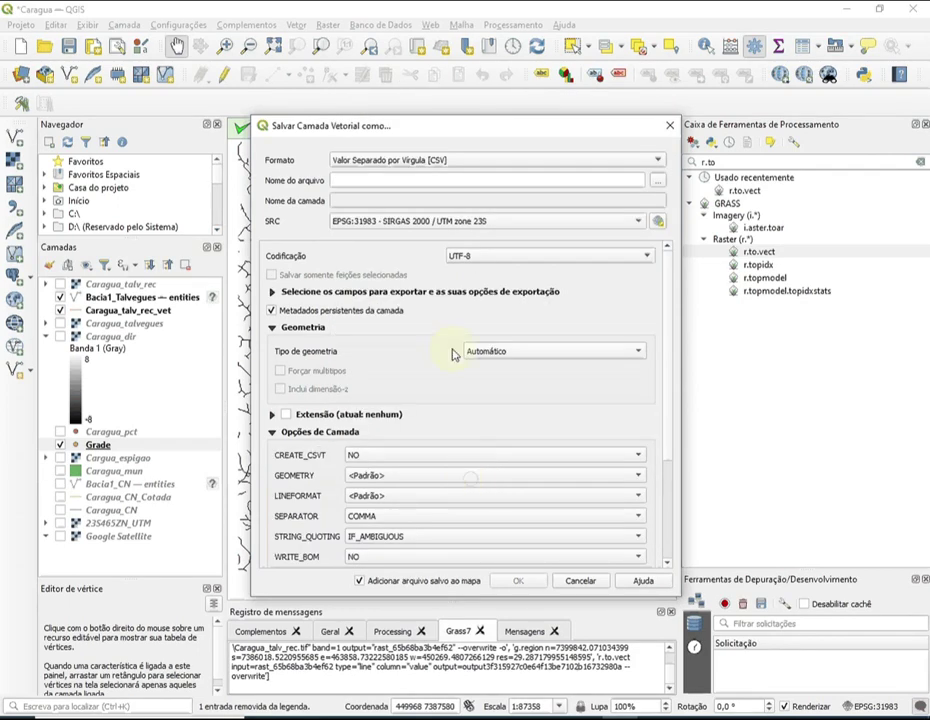
Step: Export the Grade points to Grade.csv in the Caragua folder, replacing the existing file
left_click(658, 181)
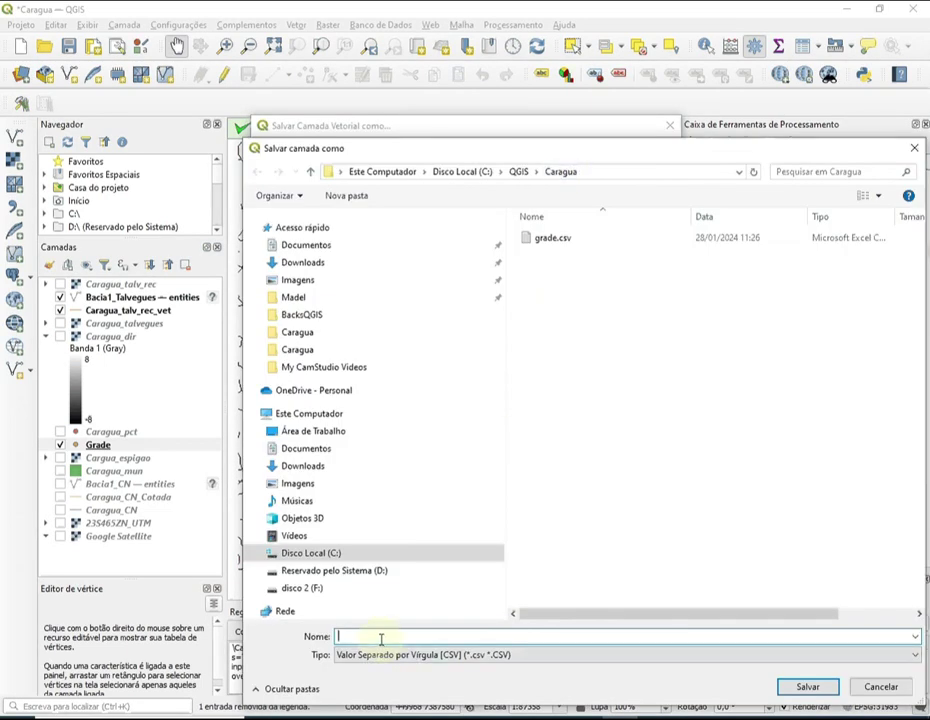
type("Grade.")
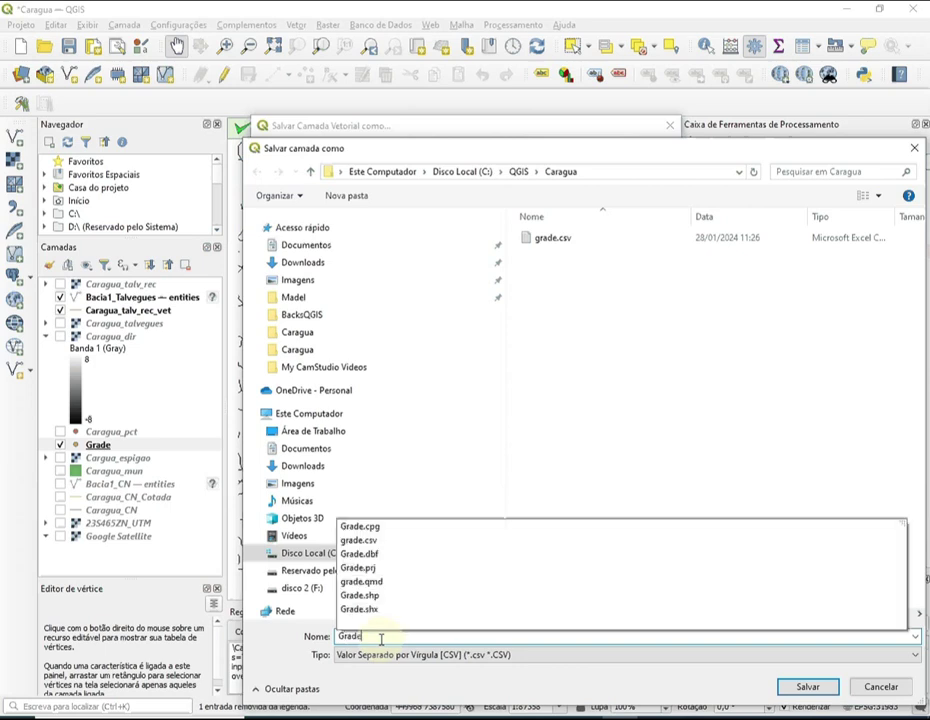
type("cs")
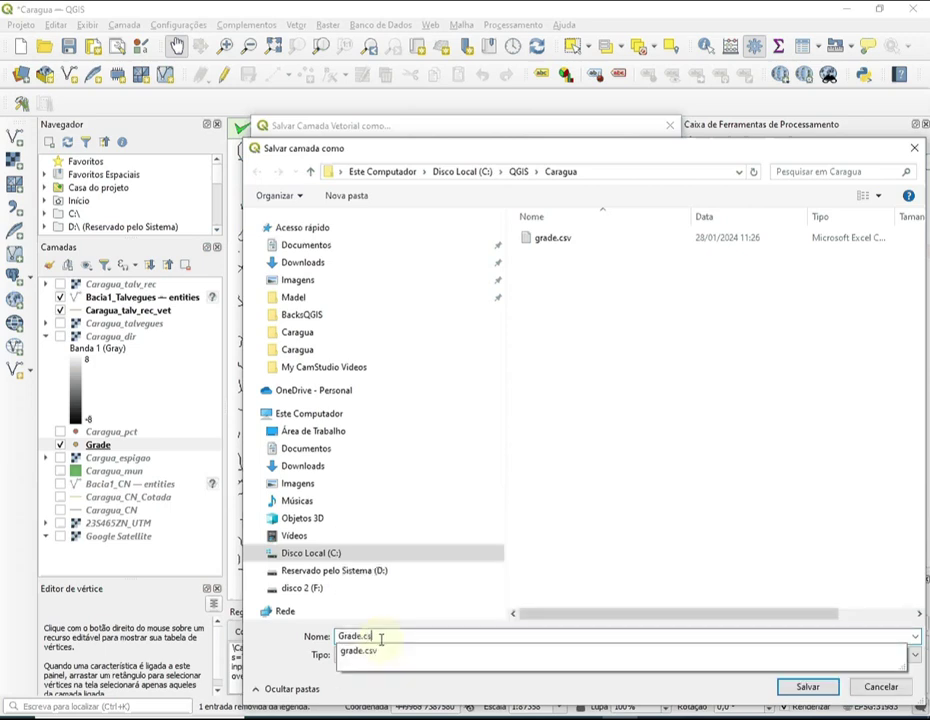
type("v")
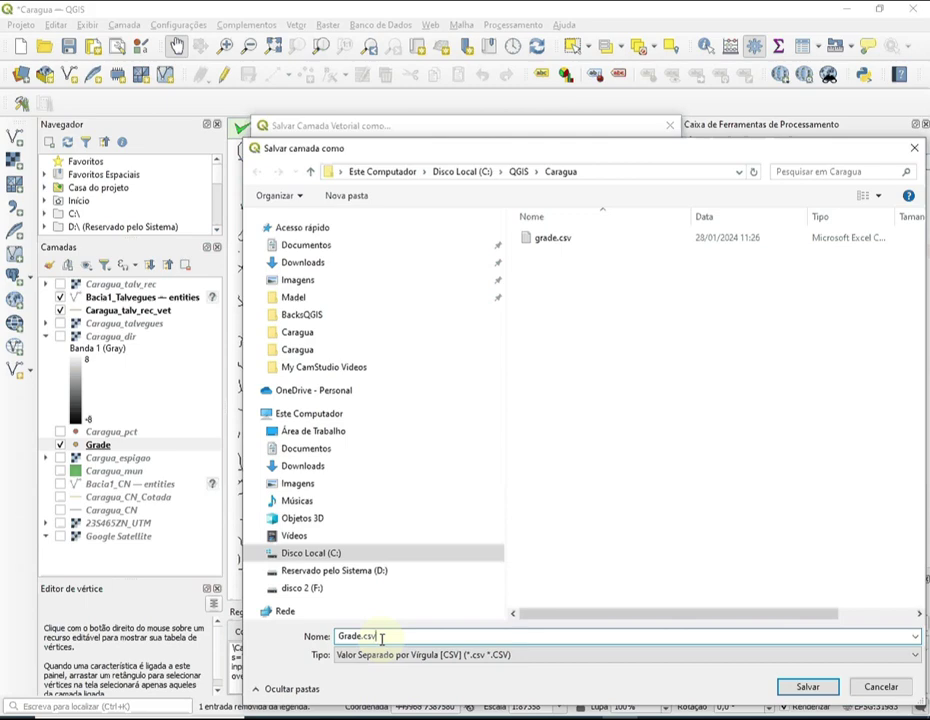
key("Return")
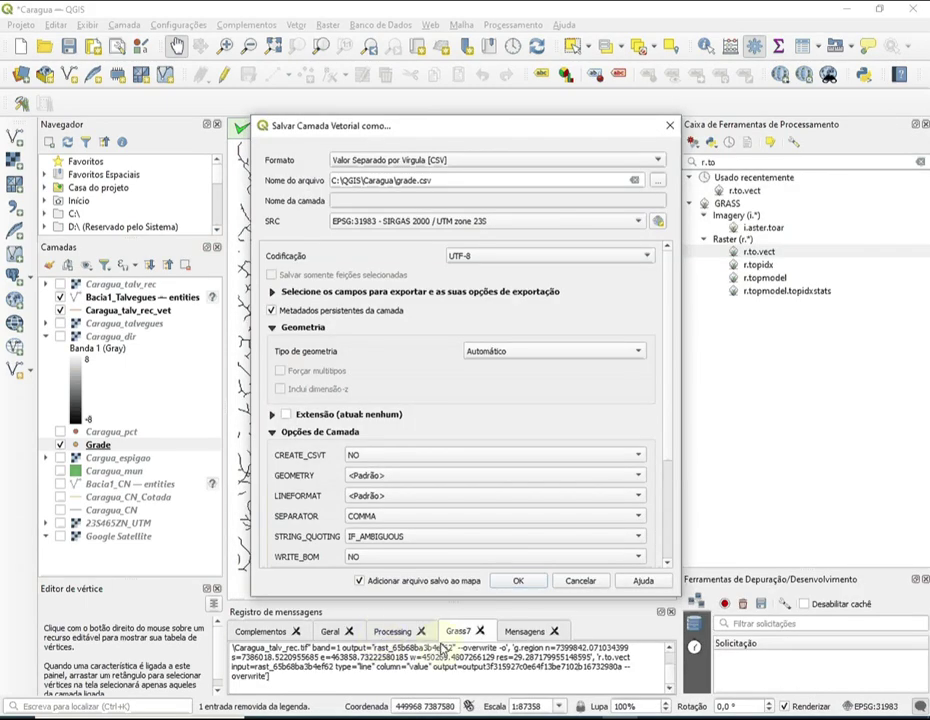
left_click(524, 582)
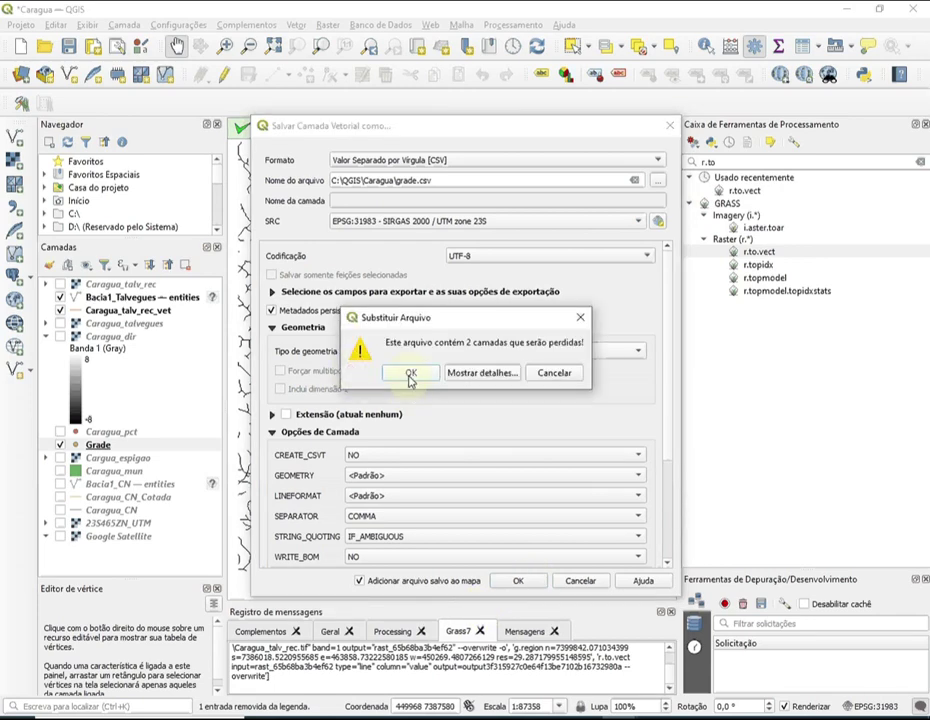
left_click(410, 376)
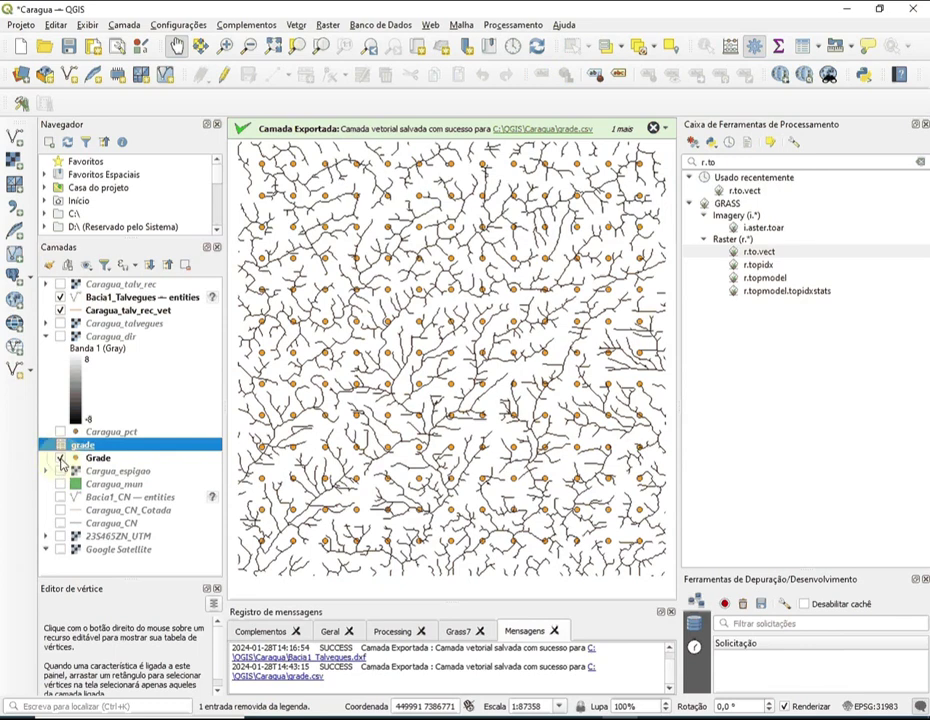
Step: Hide the Grade, Caragua_talv_rec_vet and Bacia1_Talvegues layers, and display Google Satellite with the Caragua_pct points
left_click(61, 458)
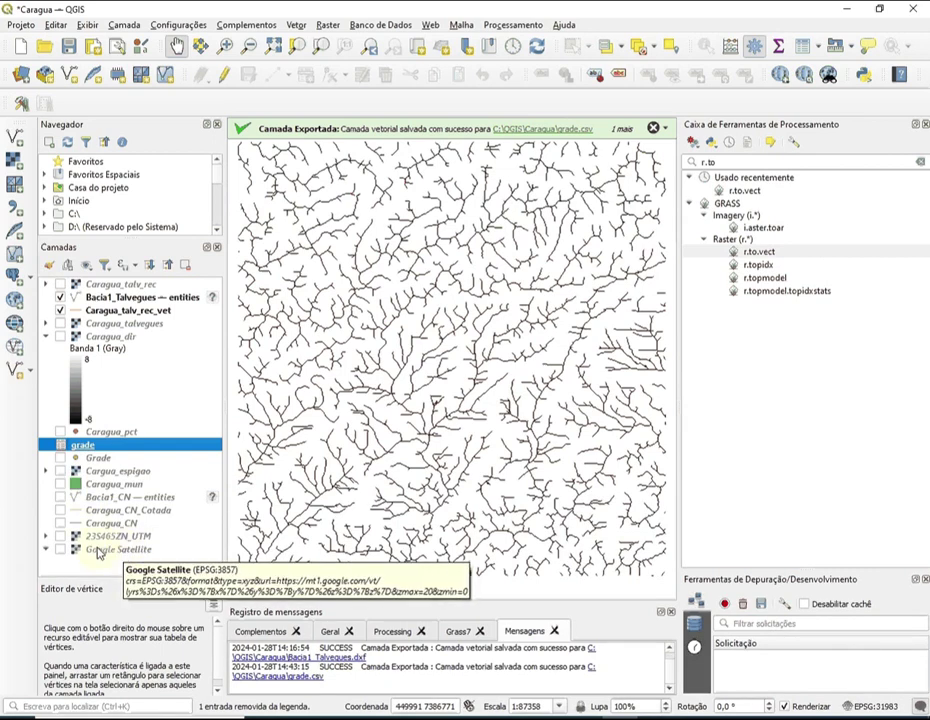
left_click(61, 550)
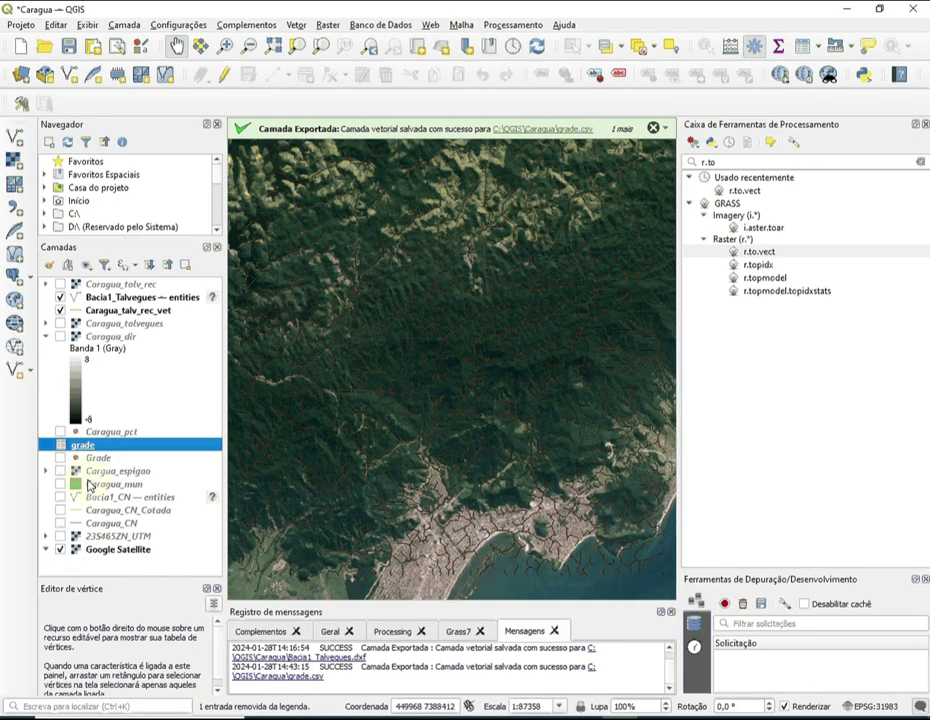
left_click(60, 311)
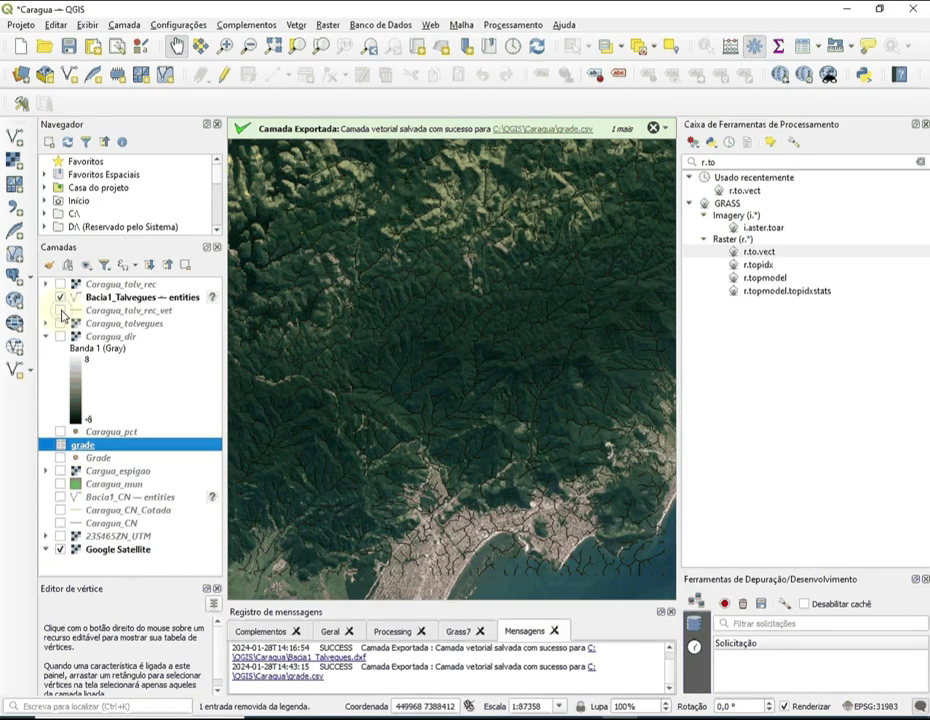
left_click(60, 298)
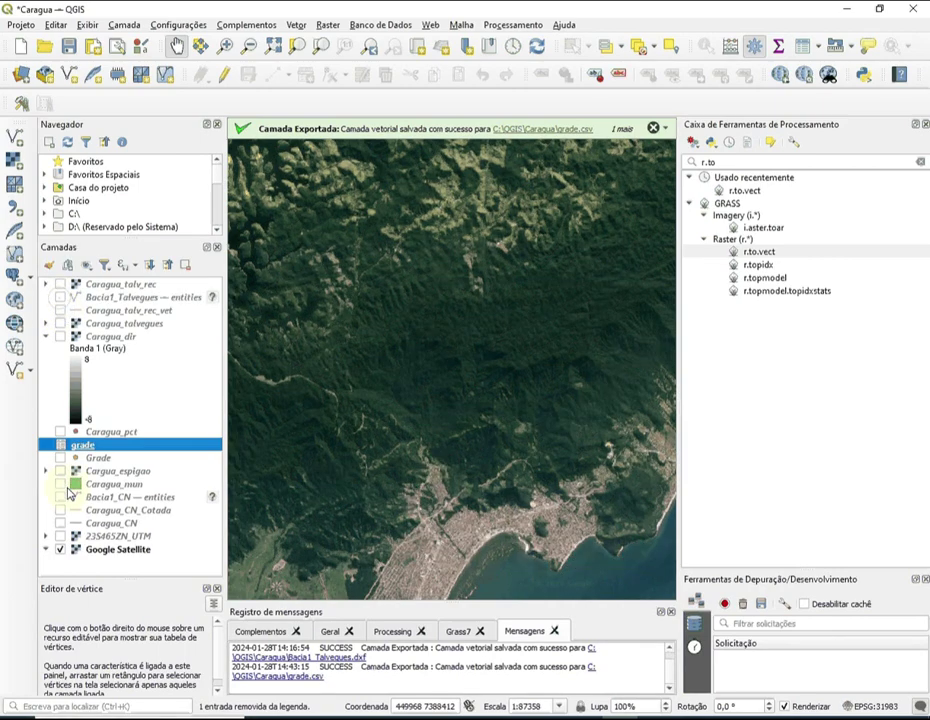
left_click(61, 432)
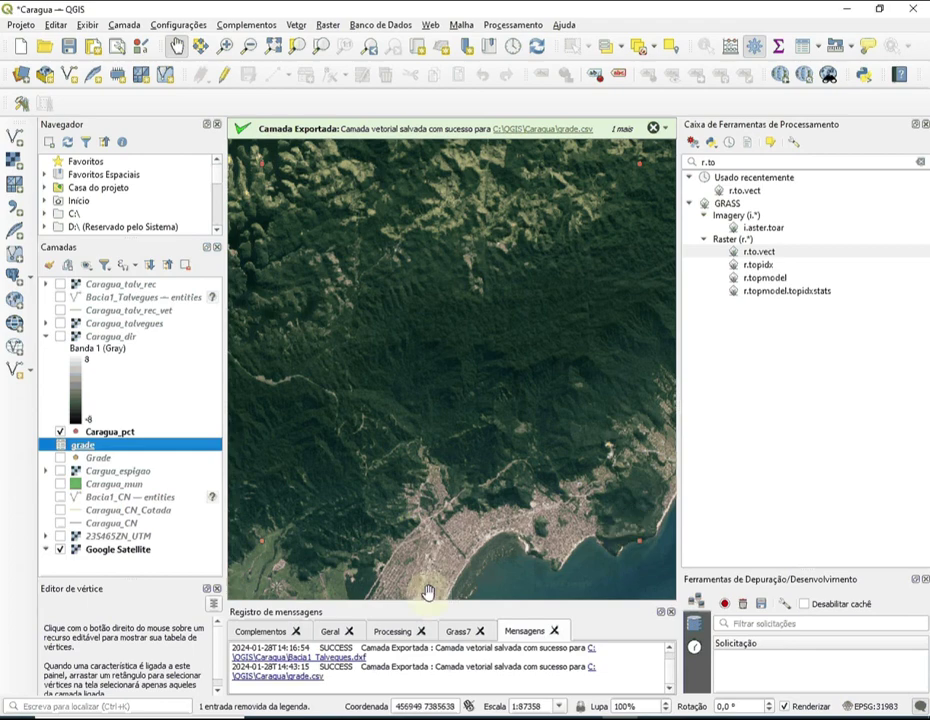
right_click(131, 551)
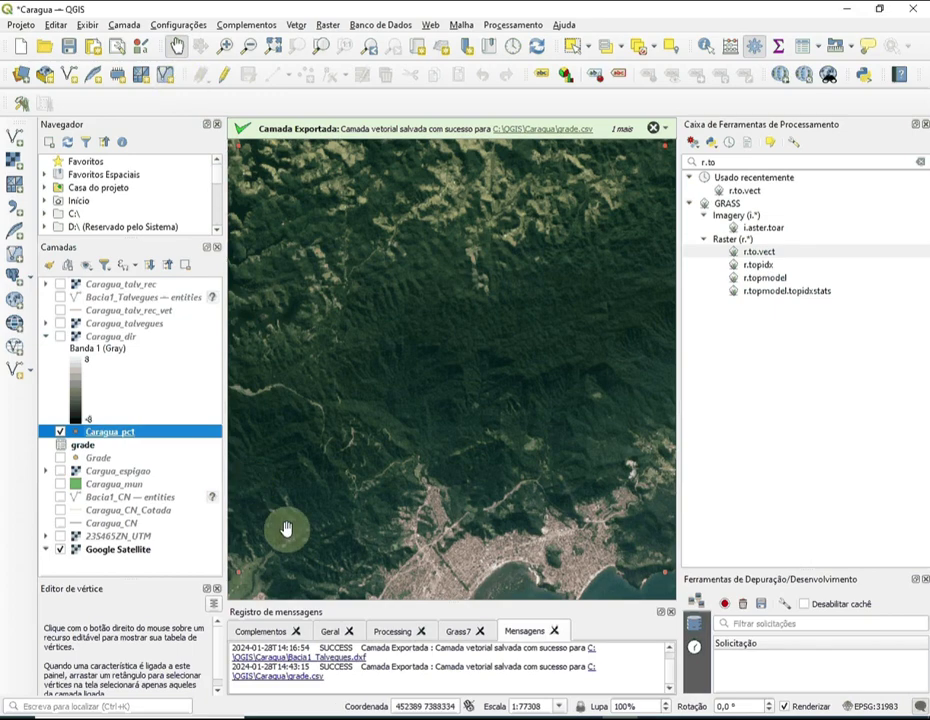
Step: Start exporting the map view as an image and set its resolution to 300 dpi
left_click(37, 21)
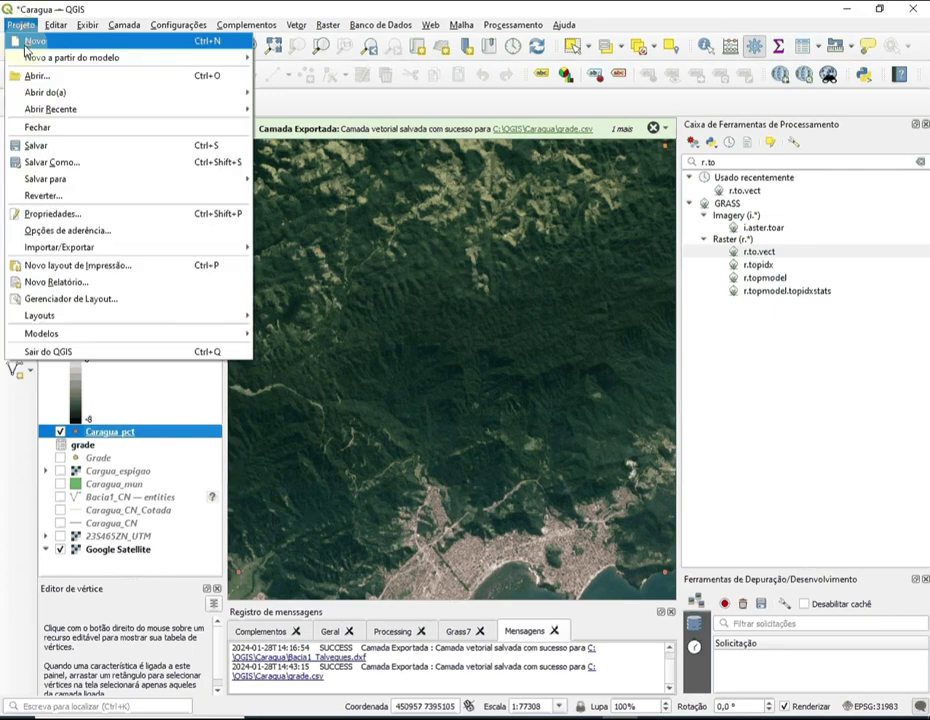
mouse_move(90, 250)
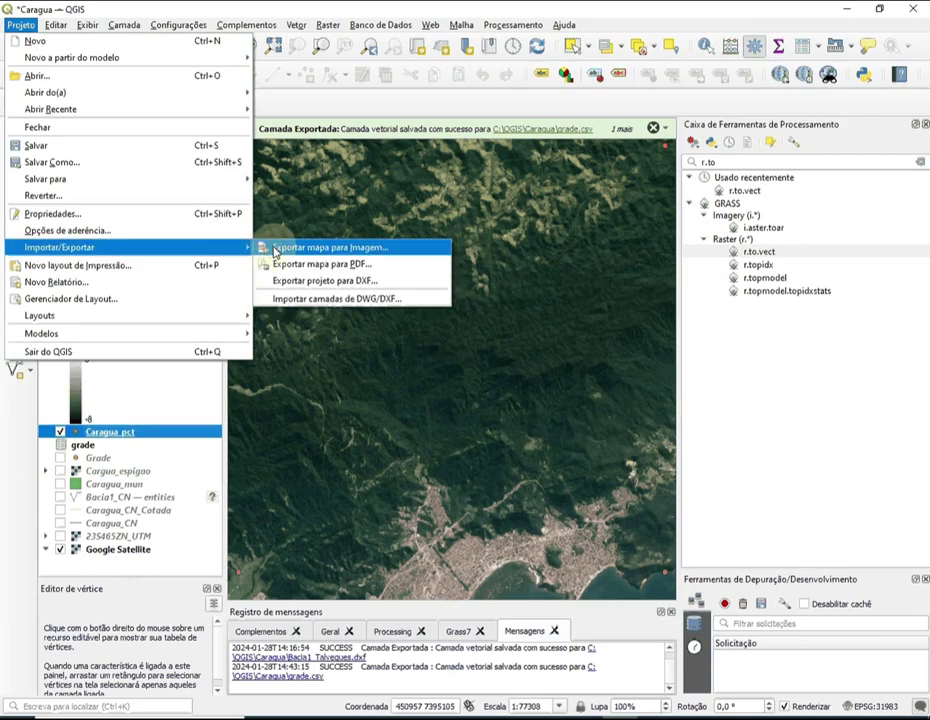
left_click(276, 250)
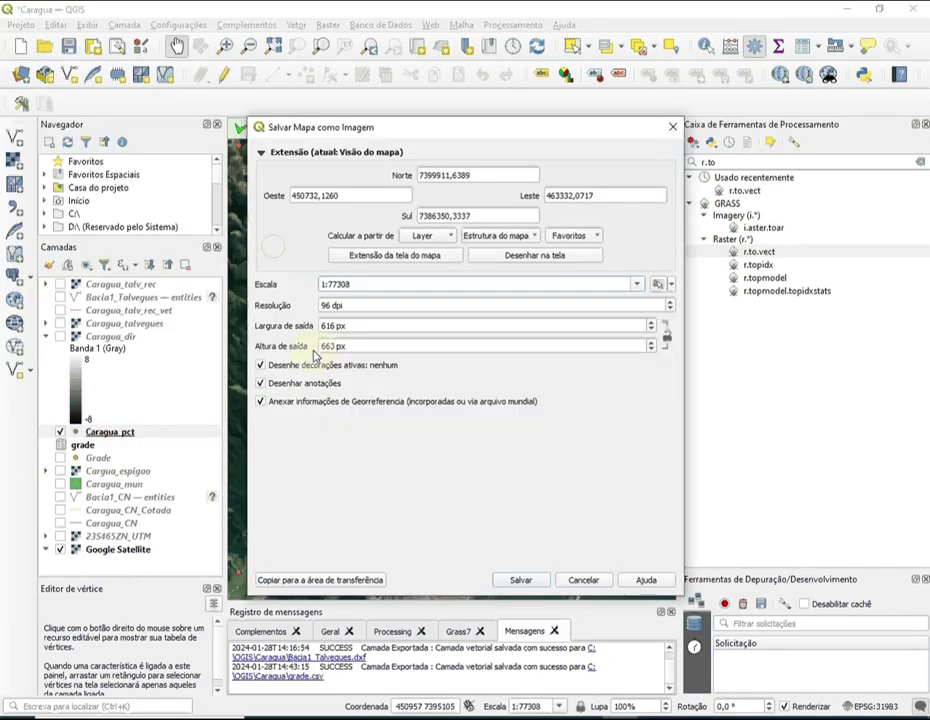
double_click(396, 305)
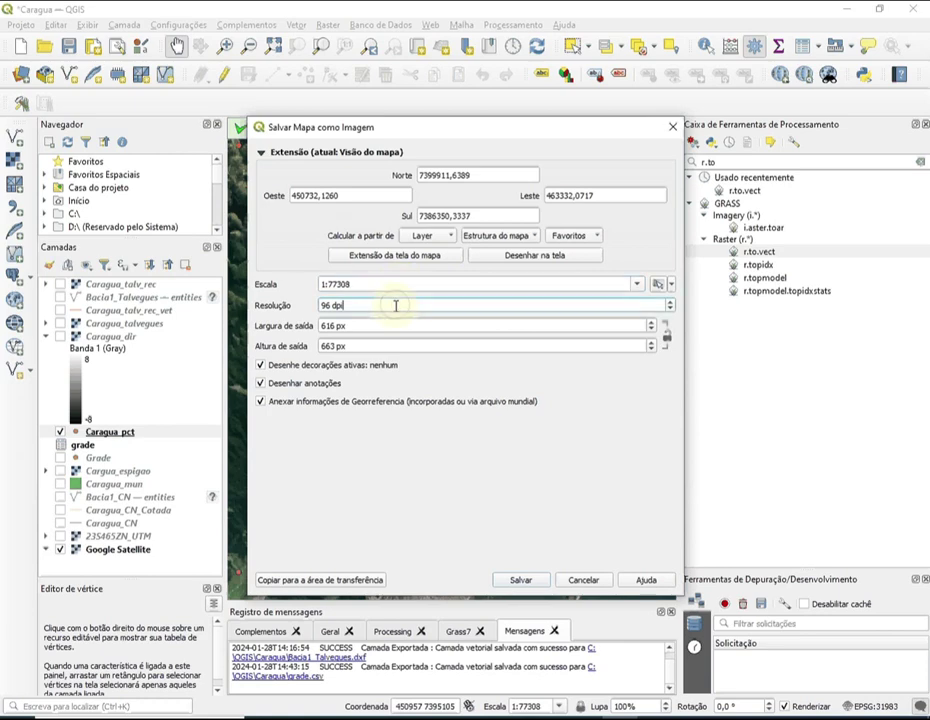
type("300")
key("Tab")
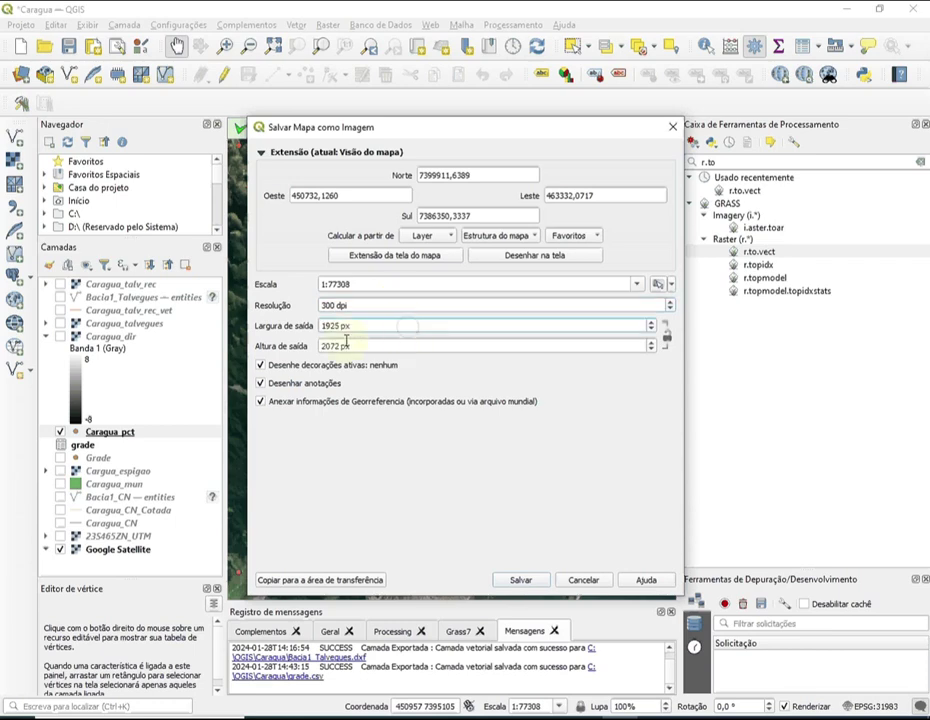
Step: Save the map image as Bacia1 in JPG format in the Caragua folder
left_click(519, 580)
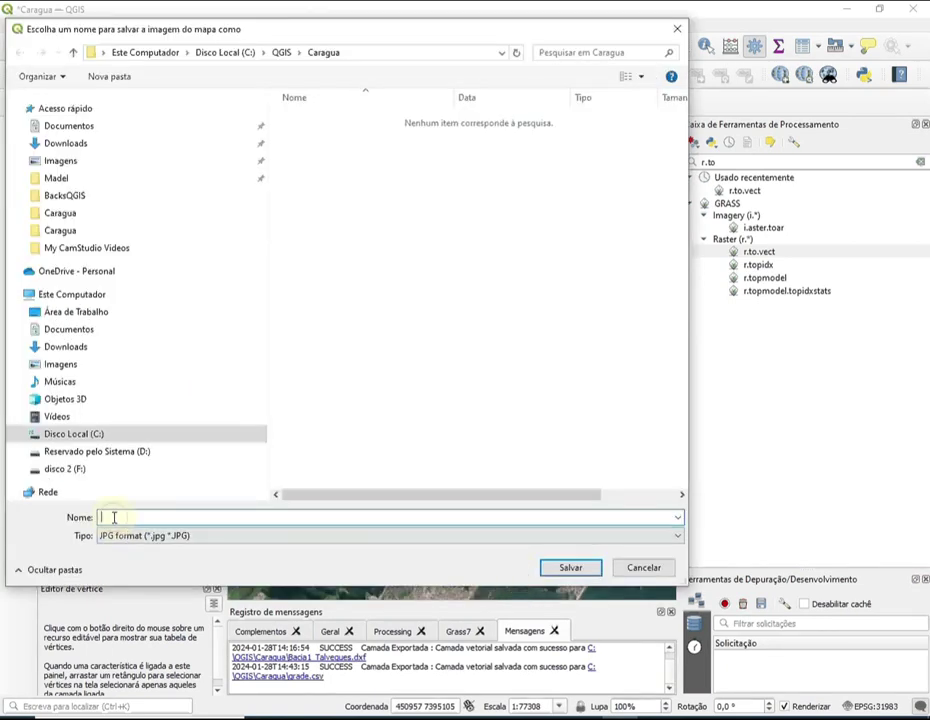
type("B")
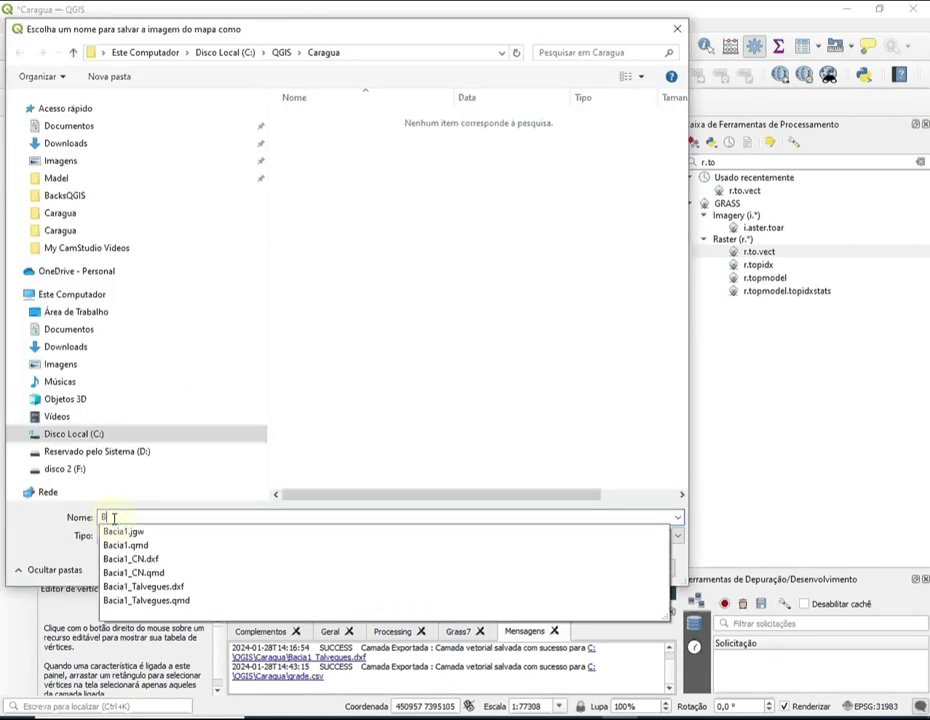
type("acia1")
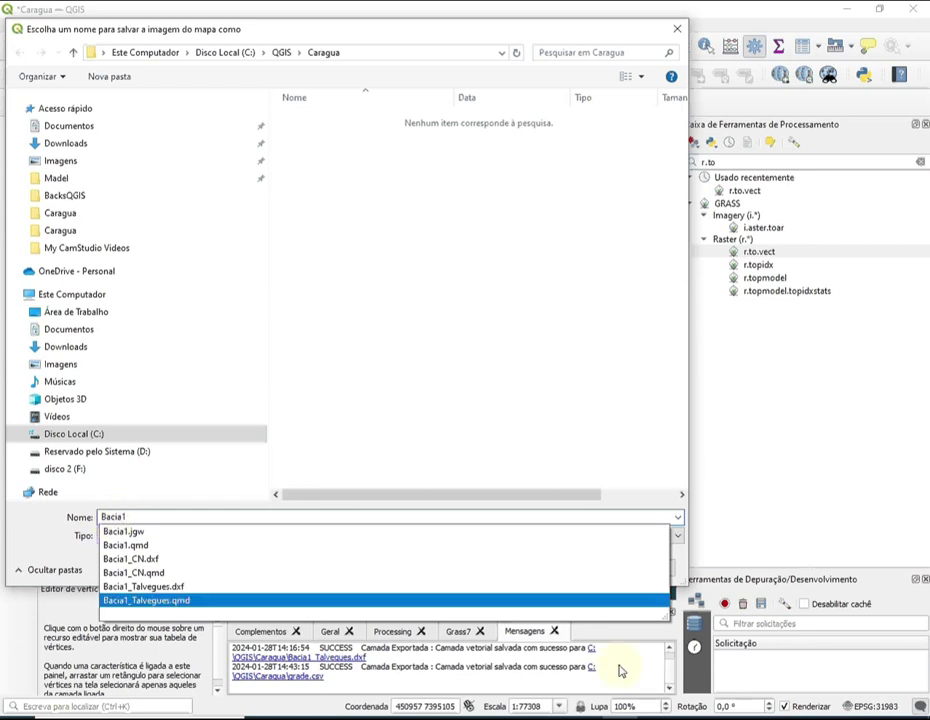
left_click(556, 516)
left_click(583, 571)
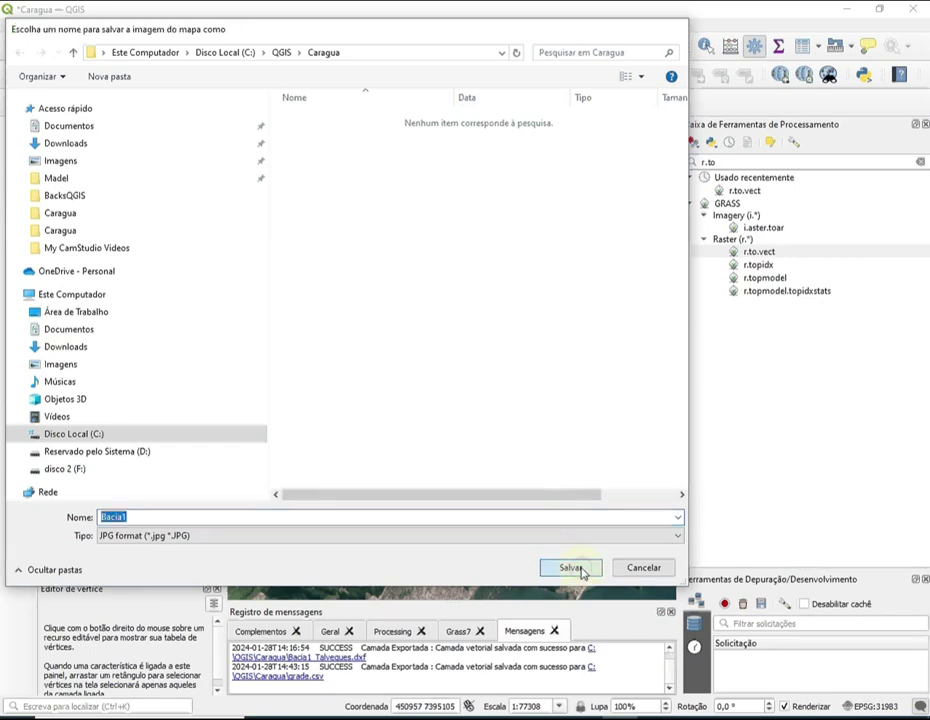
left_click_drag(583, 571, 421, 505)
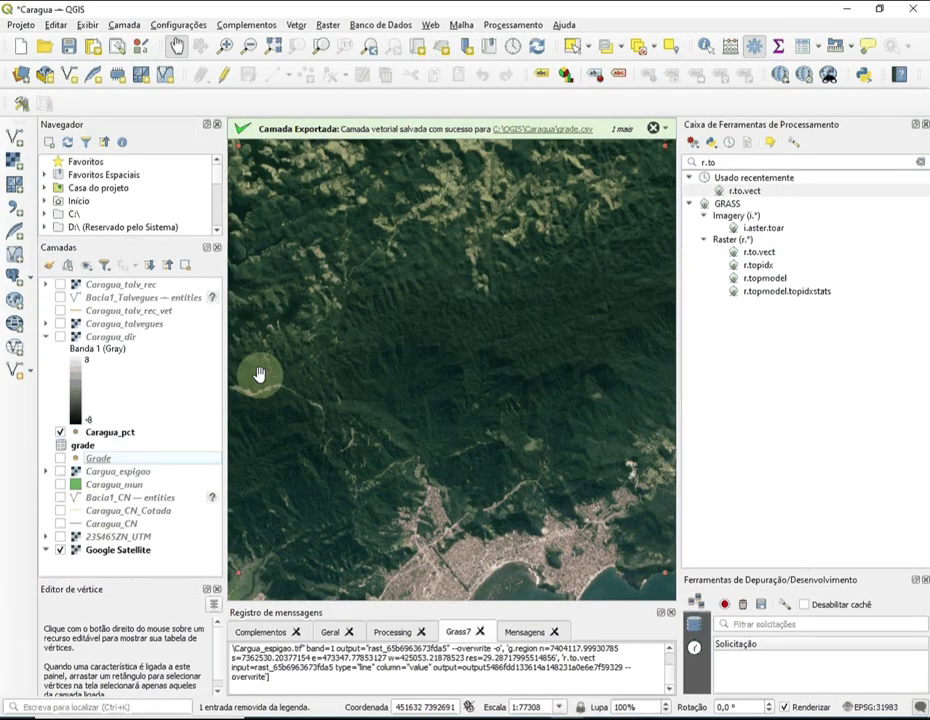
Step: Open the r.to.vect tool with the Cargua_espigao raster as its input layer
left_click(115, 475)
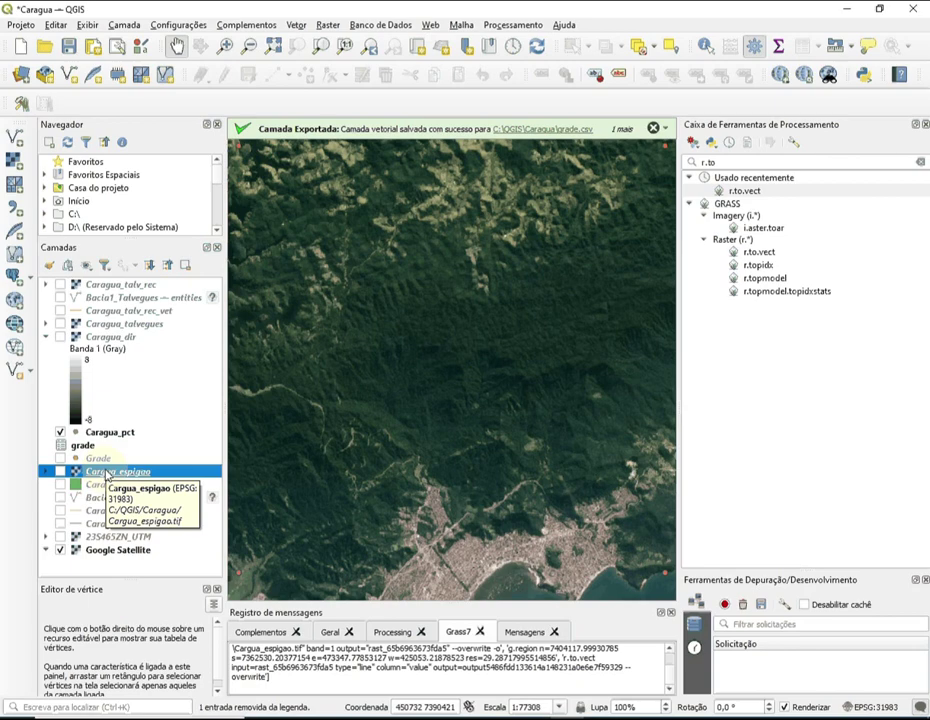
left_click(745, 190)
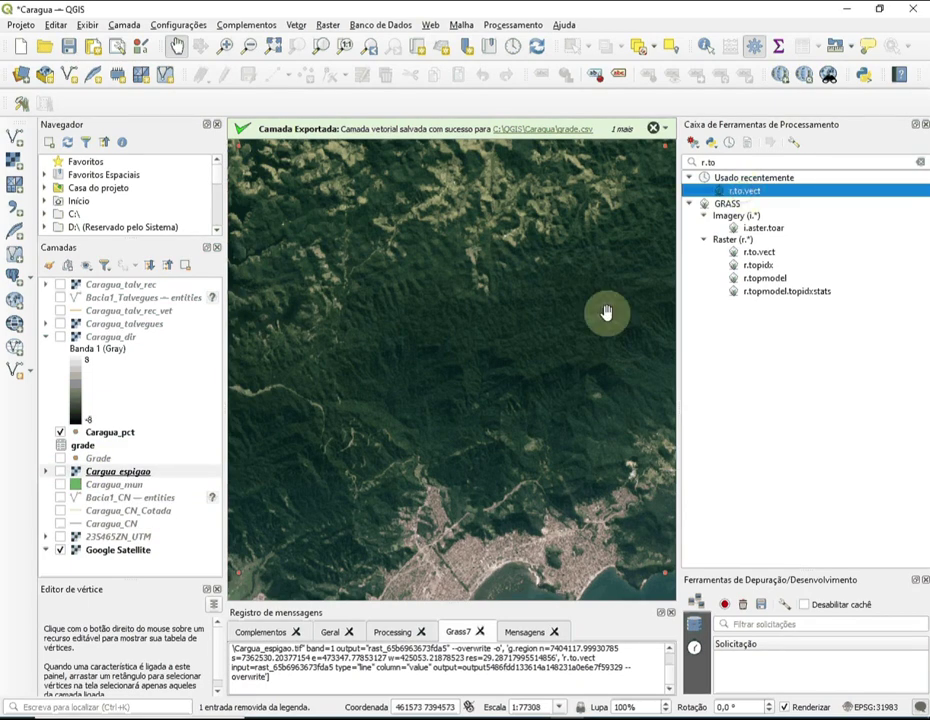
right_click(763, 196)
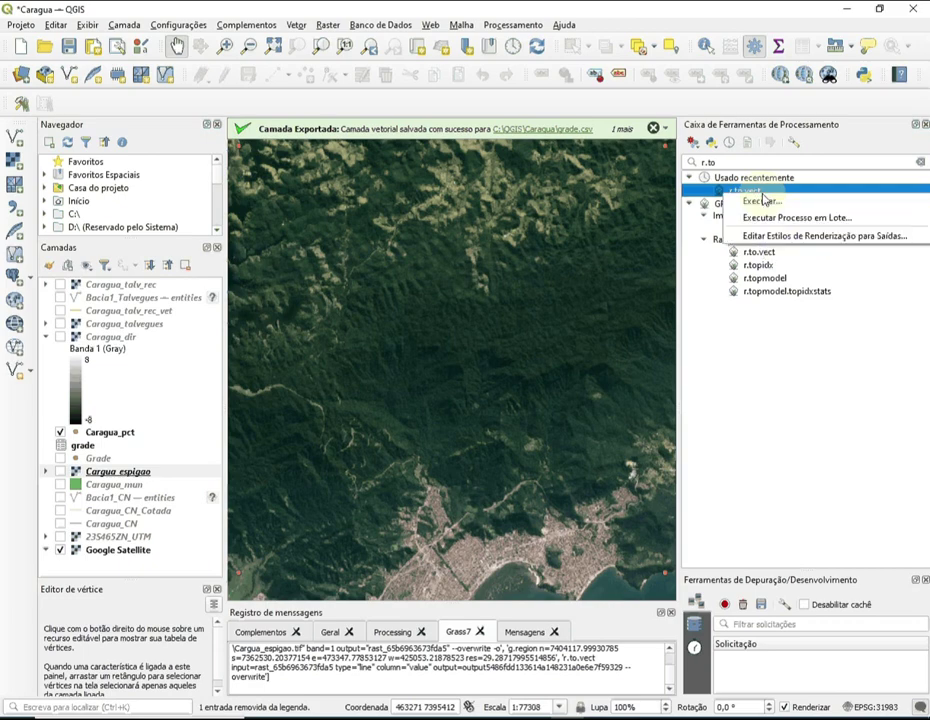
left_click(763, 200)
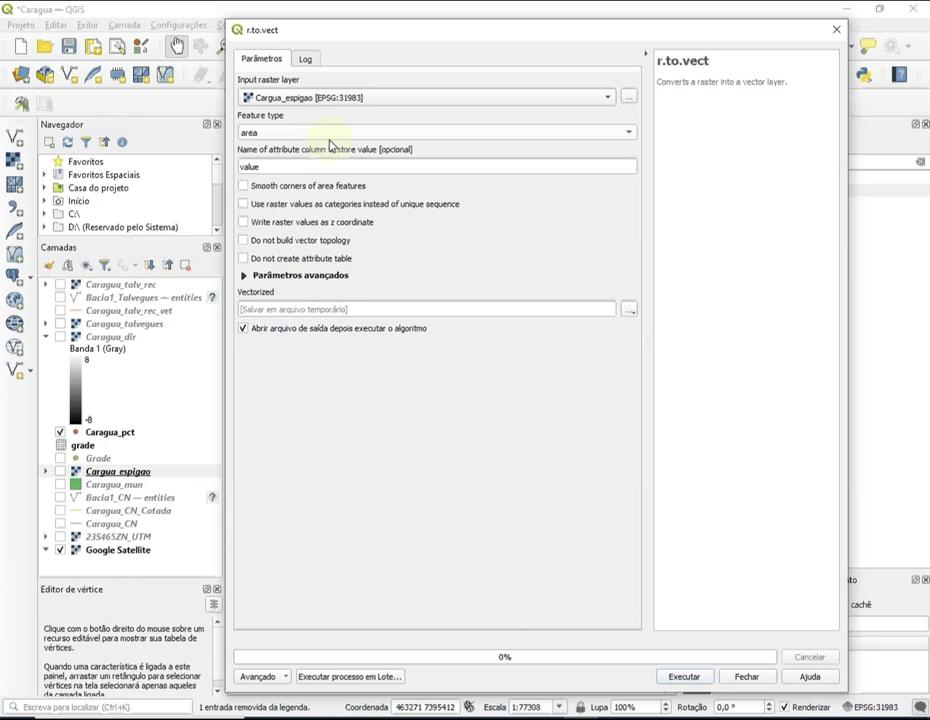
Step: Vectorize the Cargua_espigao raster as areas, saving the output to Caragua_esp_vet.shp in the Caragua folder
left_click(631, 314)
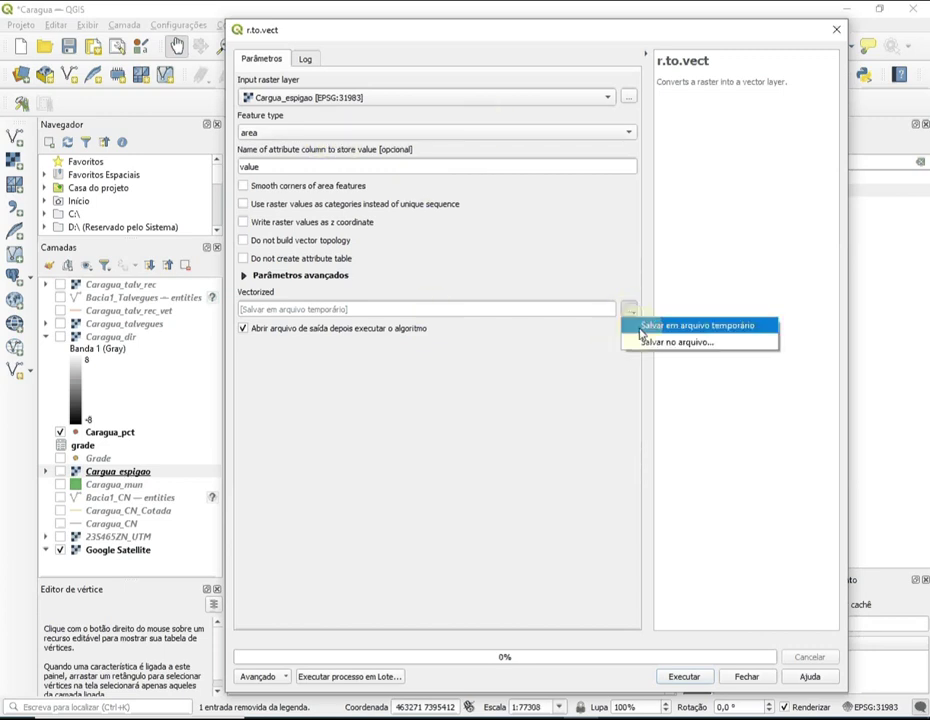
left_click(647, 345)
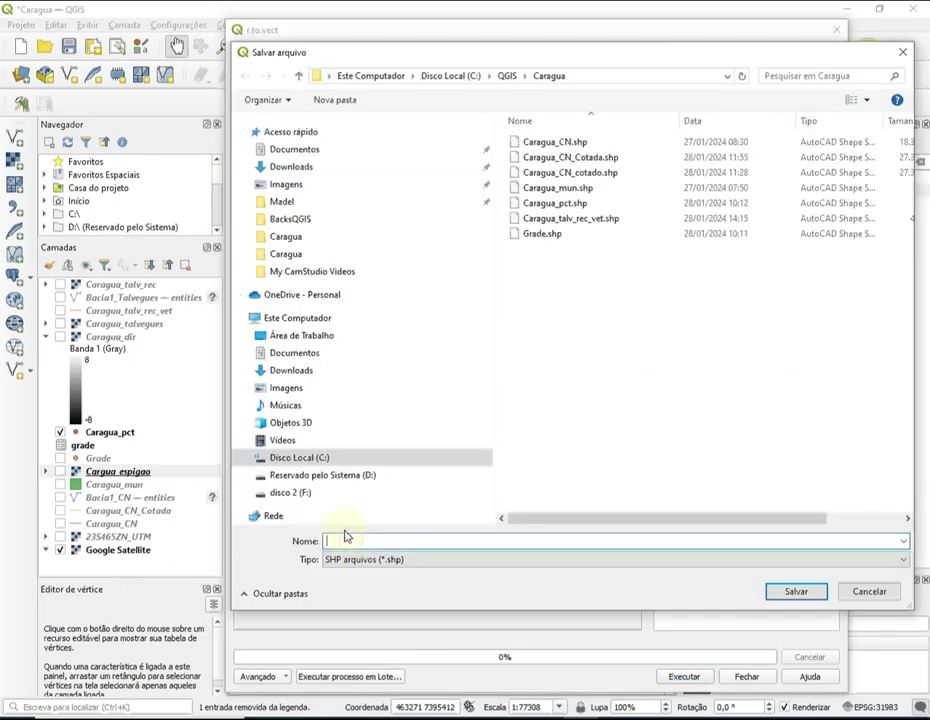
type("Caragu")
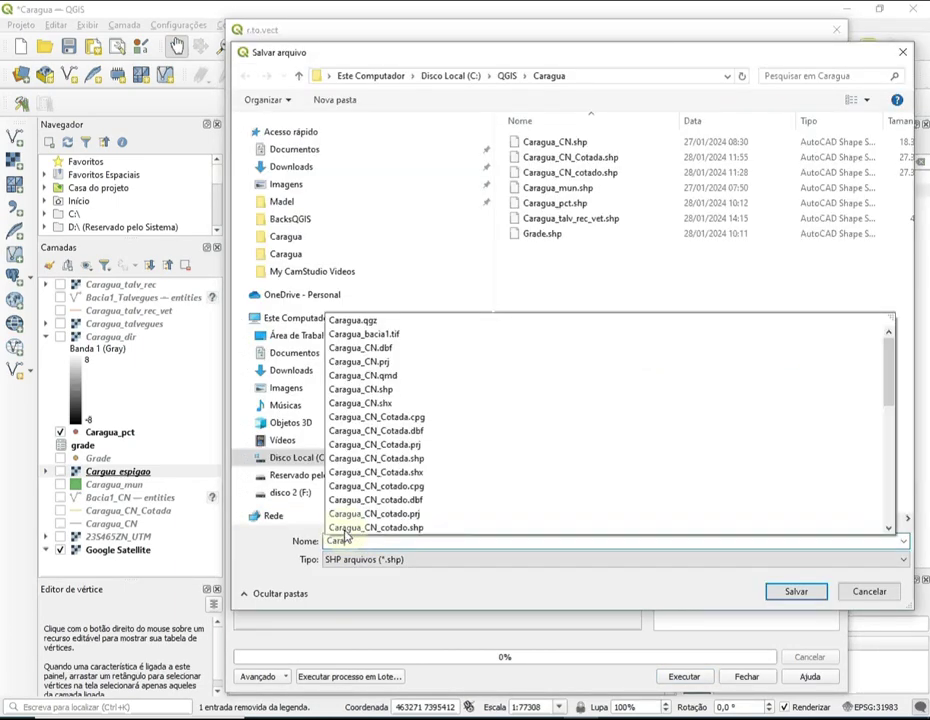
type("a_esp")
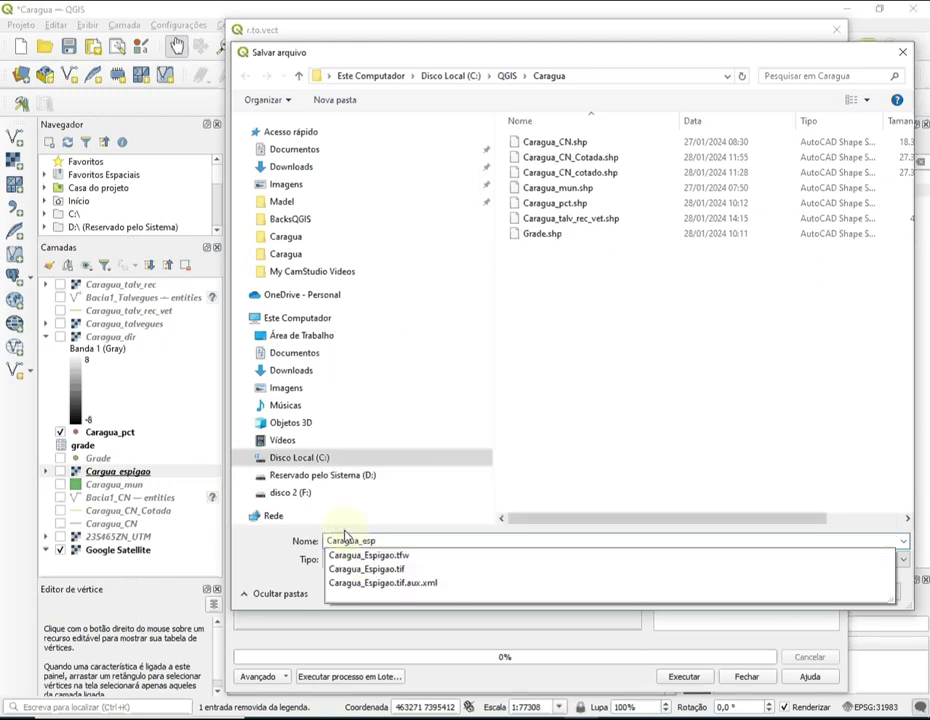
type("_vet")
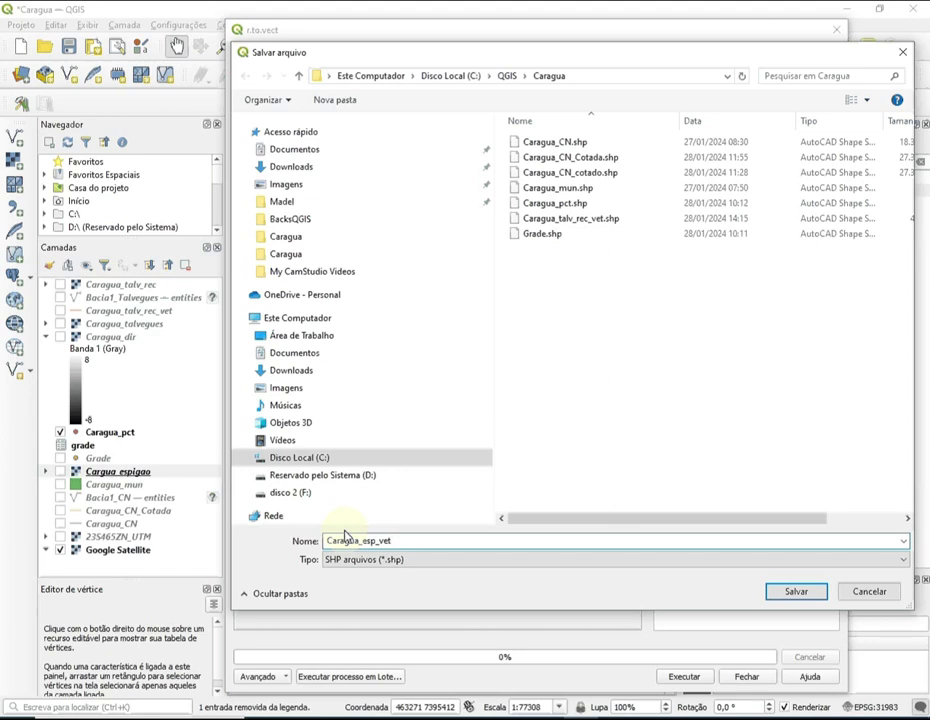
left_click(790, 592)
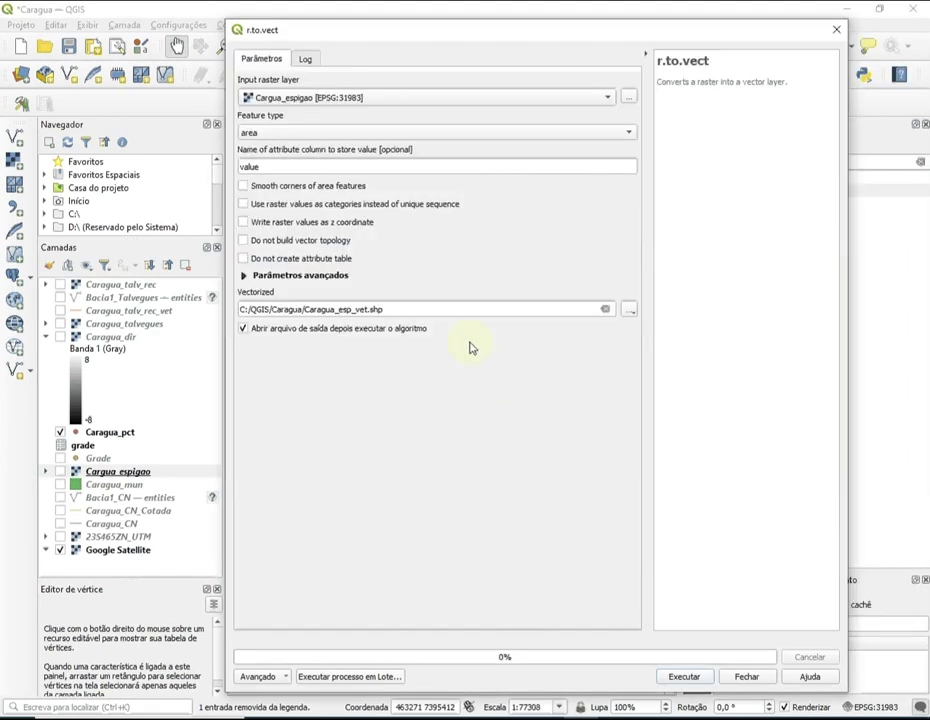
left_click(683, 675)
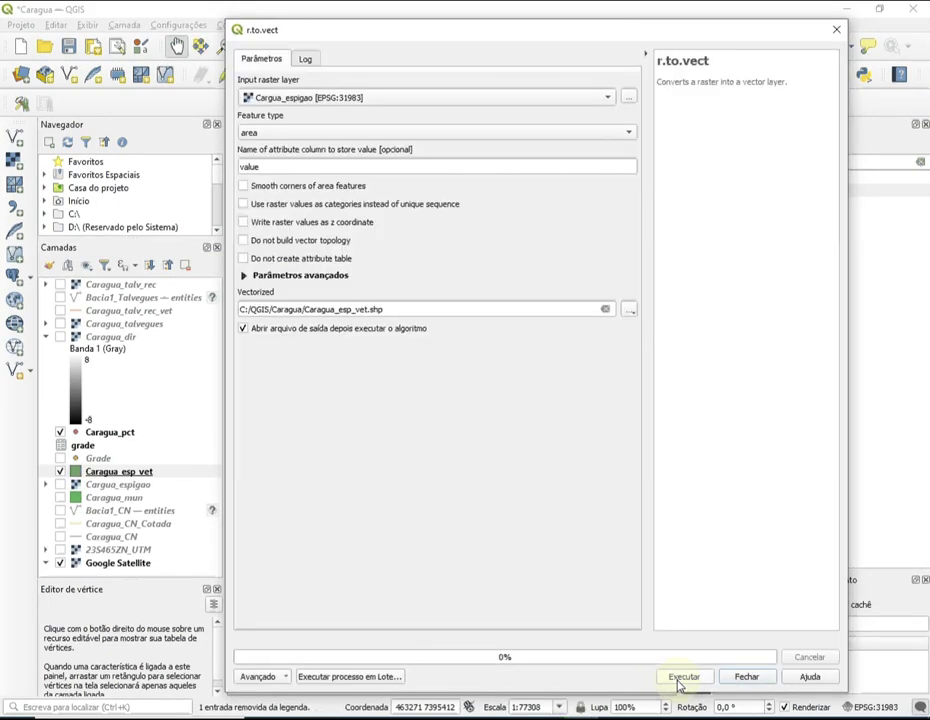
left_click(745, 677)
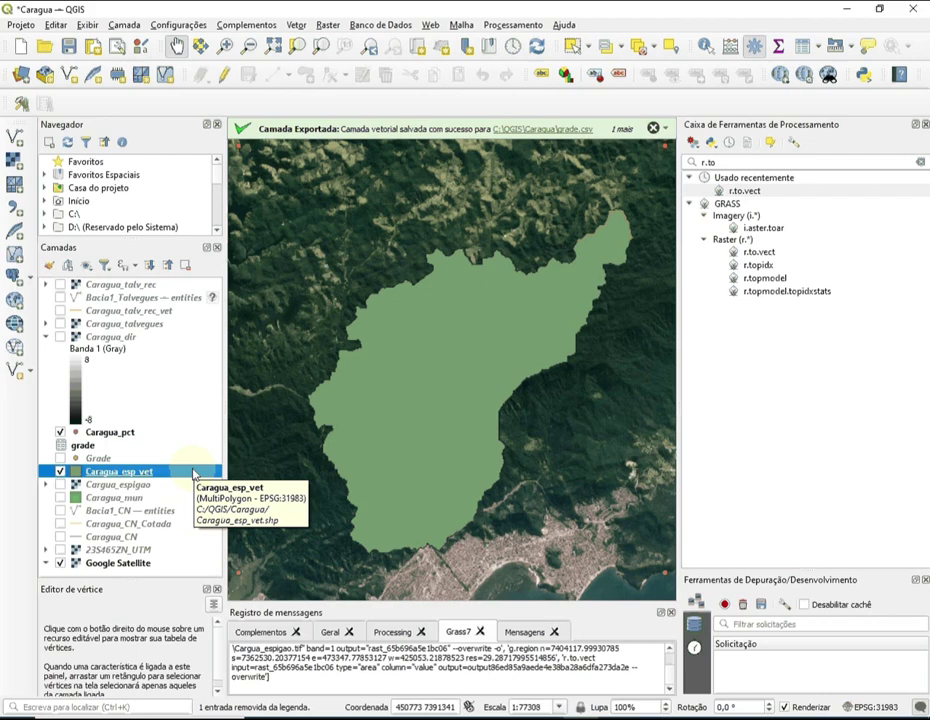
Step: Set up the Caragua_esp_vet layer's export as AutoCAD DXF with Polígono geometry and the z dimension included
right_click(194, 473)
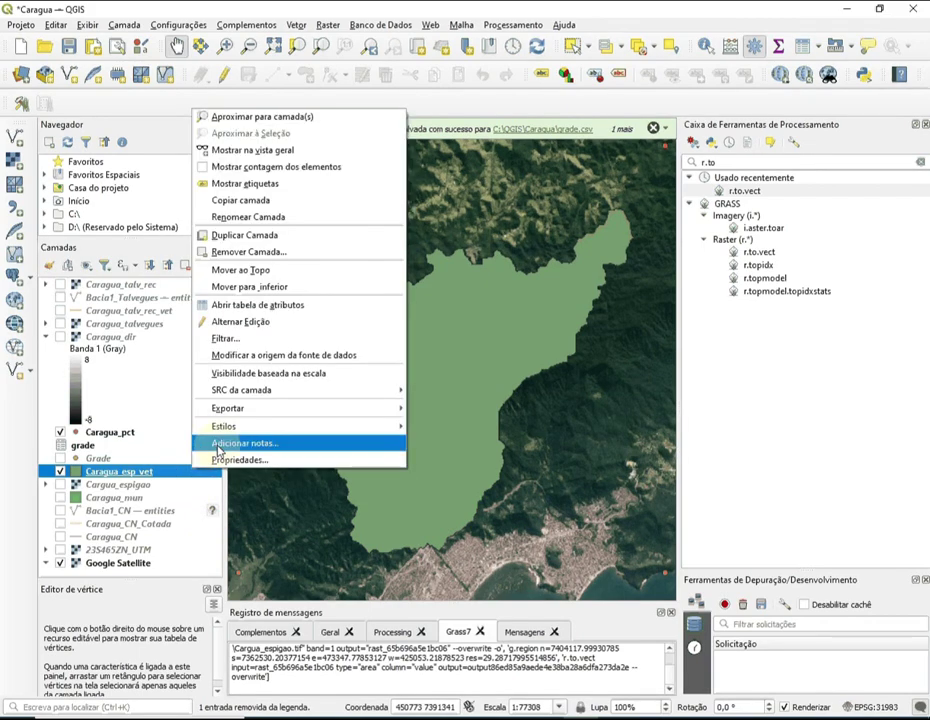
mouse_move(330, 405)
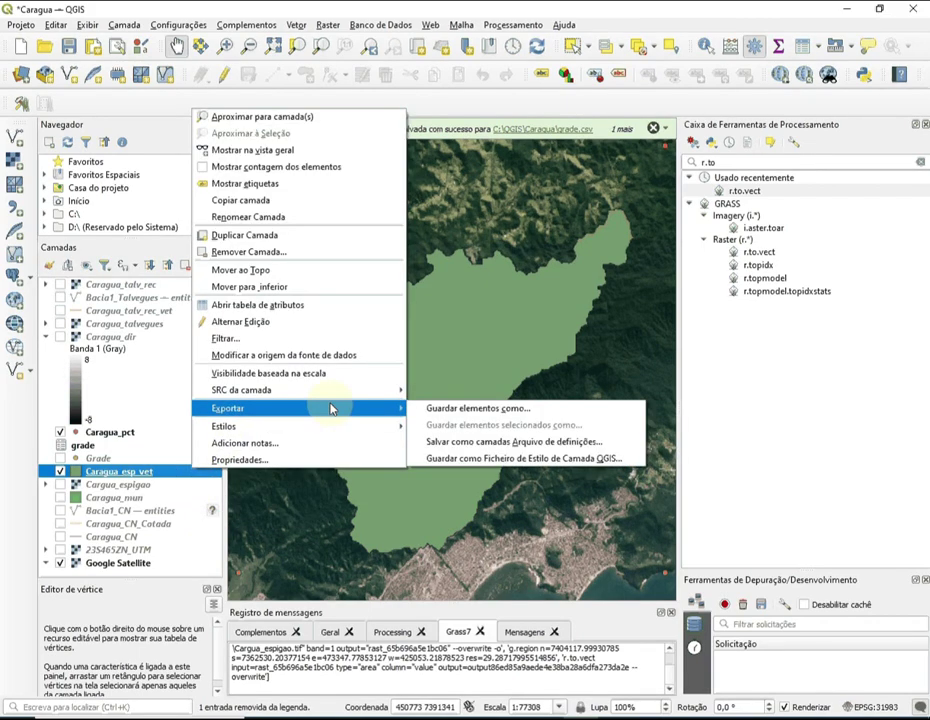
left_click(432, 411)
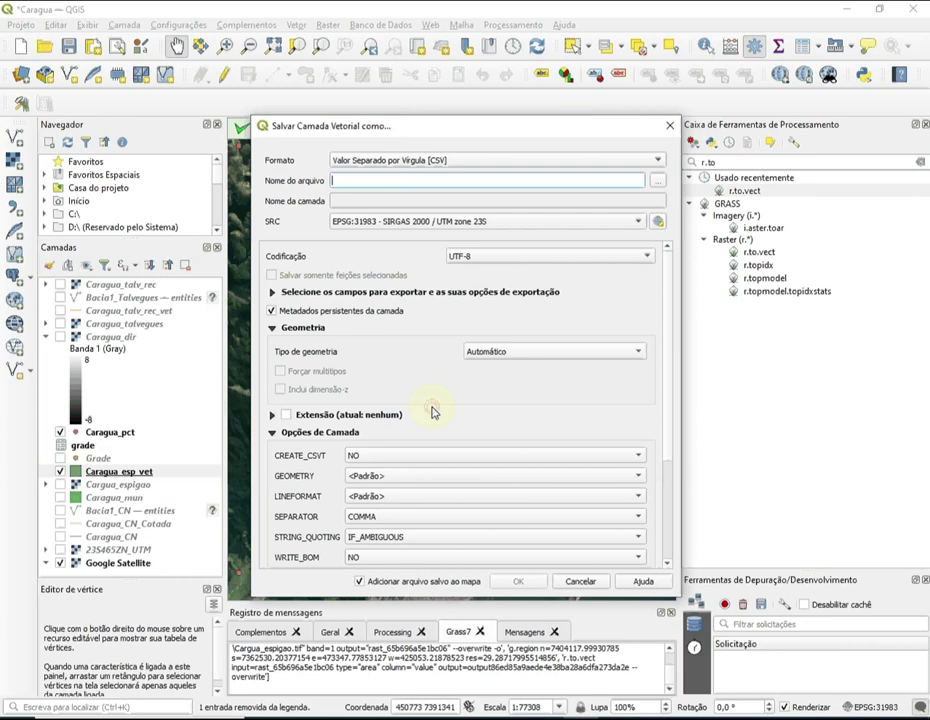
left_click(657, 164)
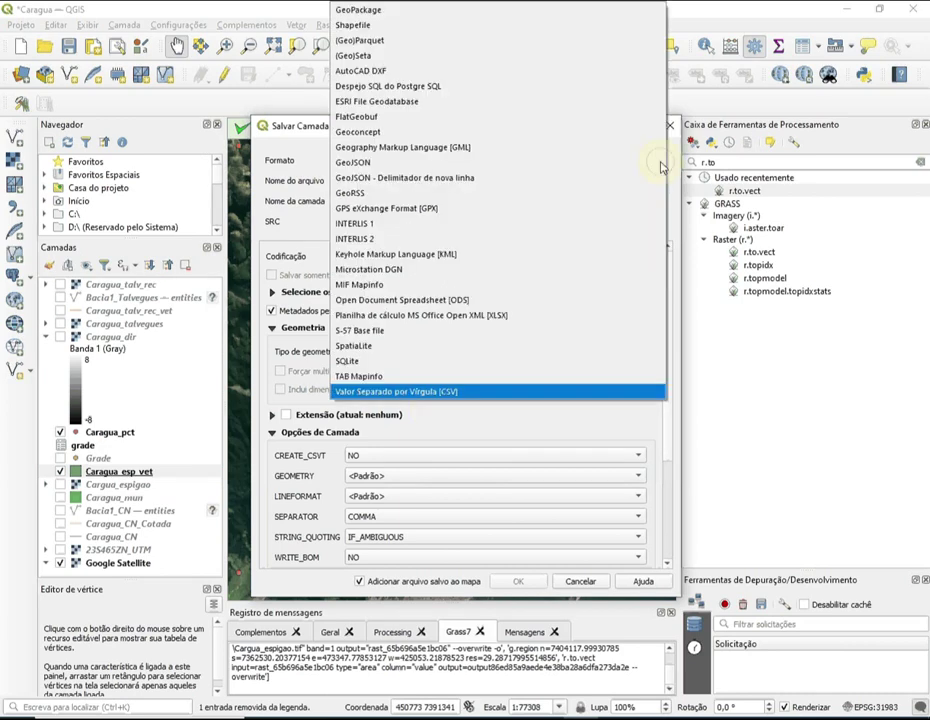
left_click(494, 72)
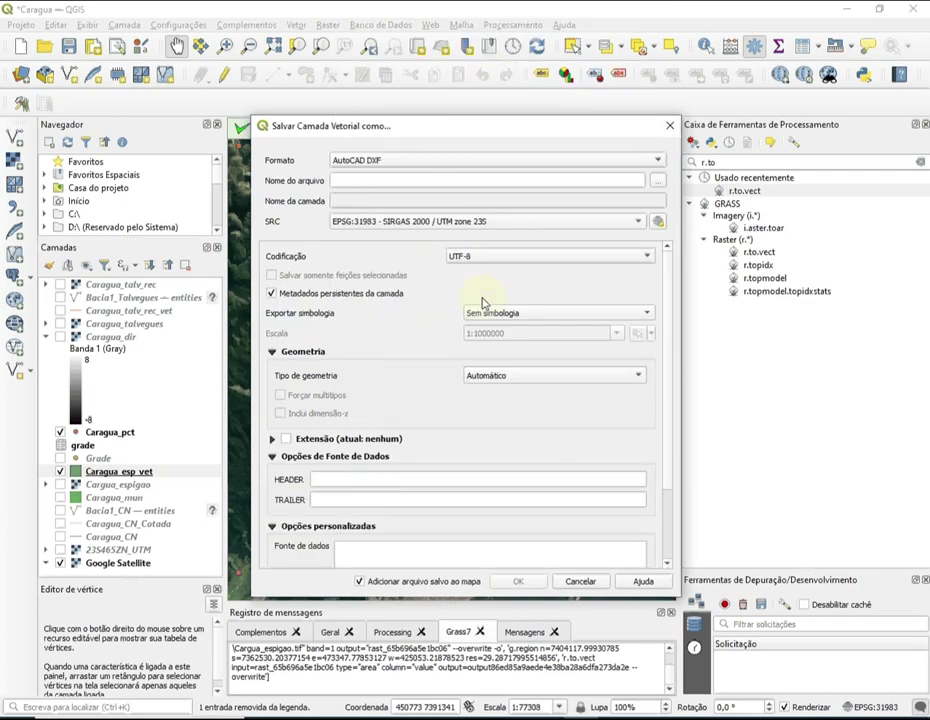
left_click(635, 378)
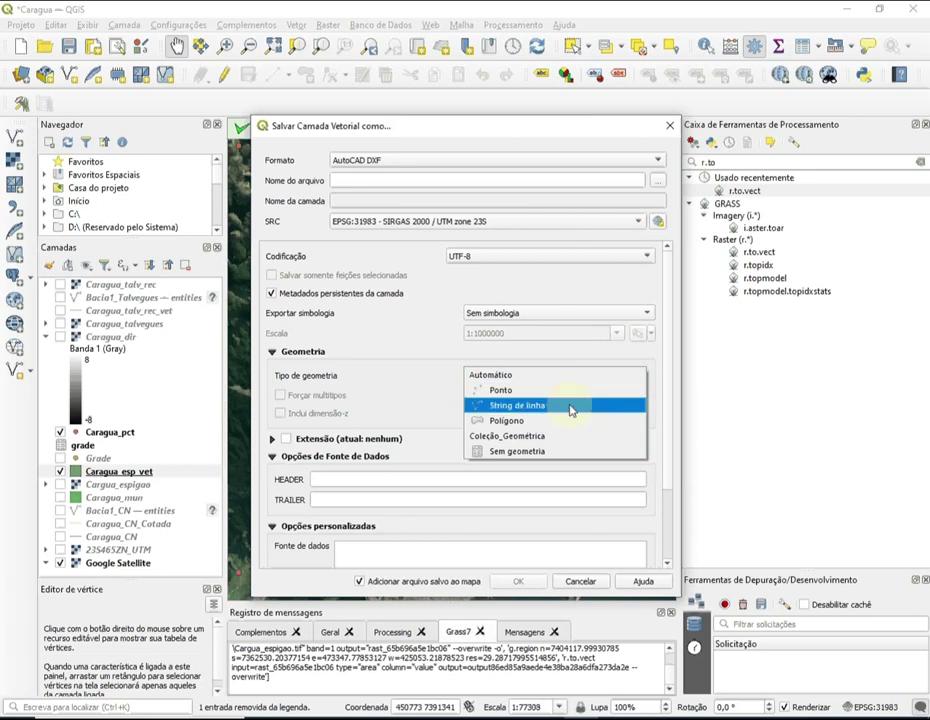
left_click(561, 424)
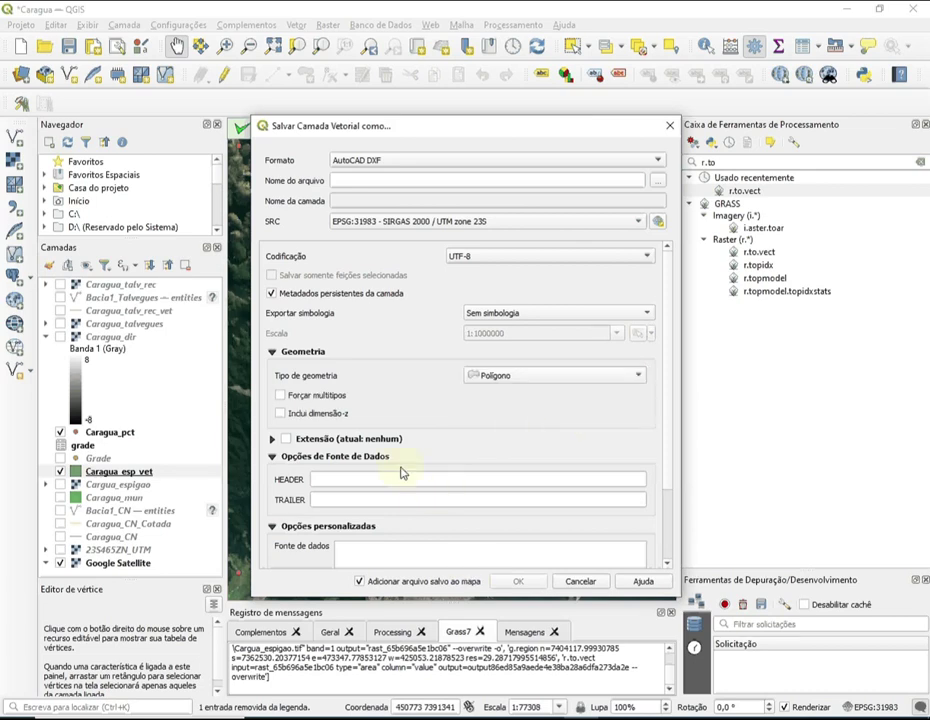
left_click(281, 415)
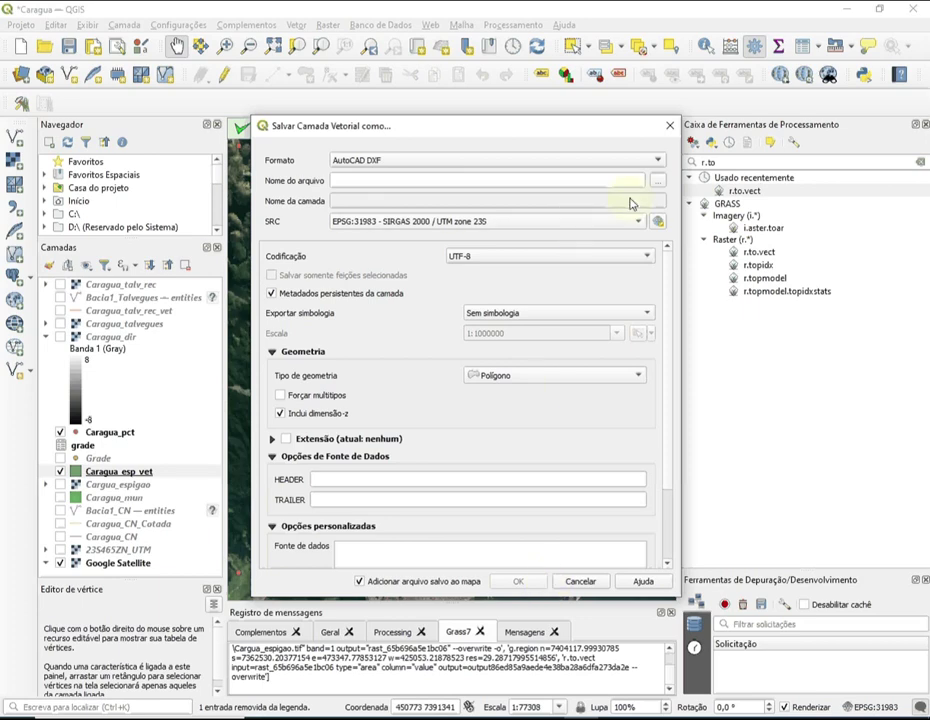
Step: Set the DXF export's output file to Bacia1_espigao.dxf in the Caragua folder
left_click(659, 184)
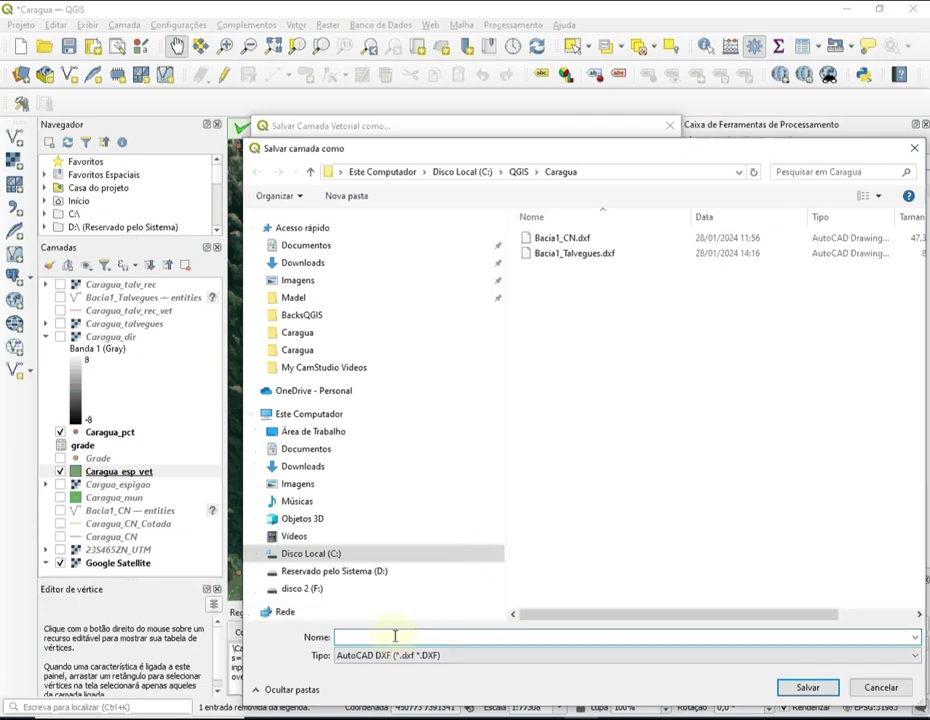
type("Bacia1")
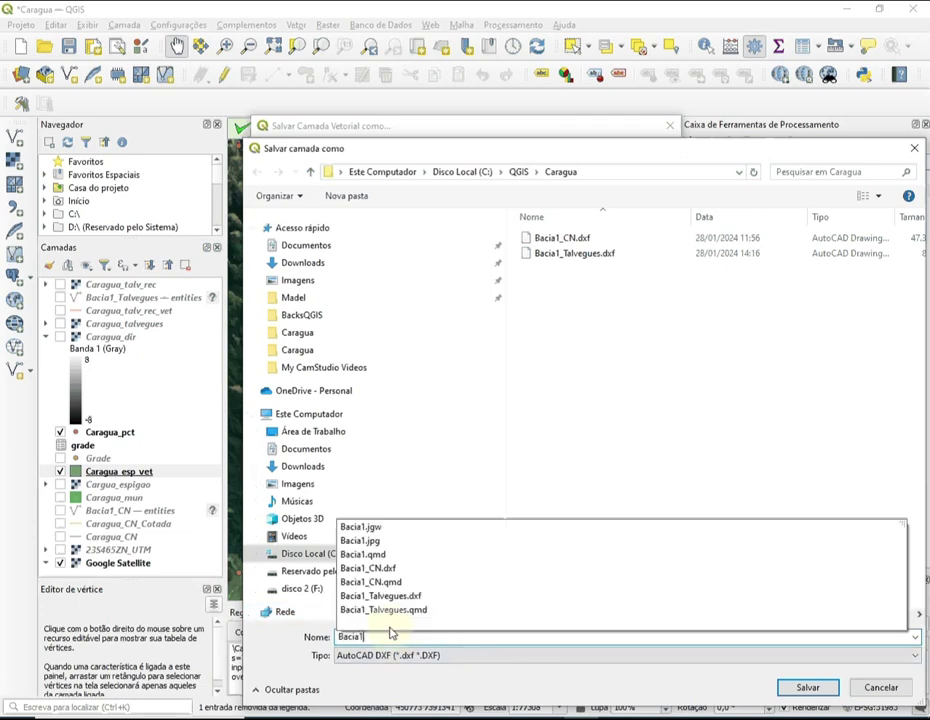
type("_")
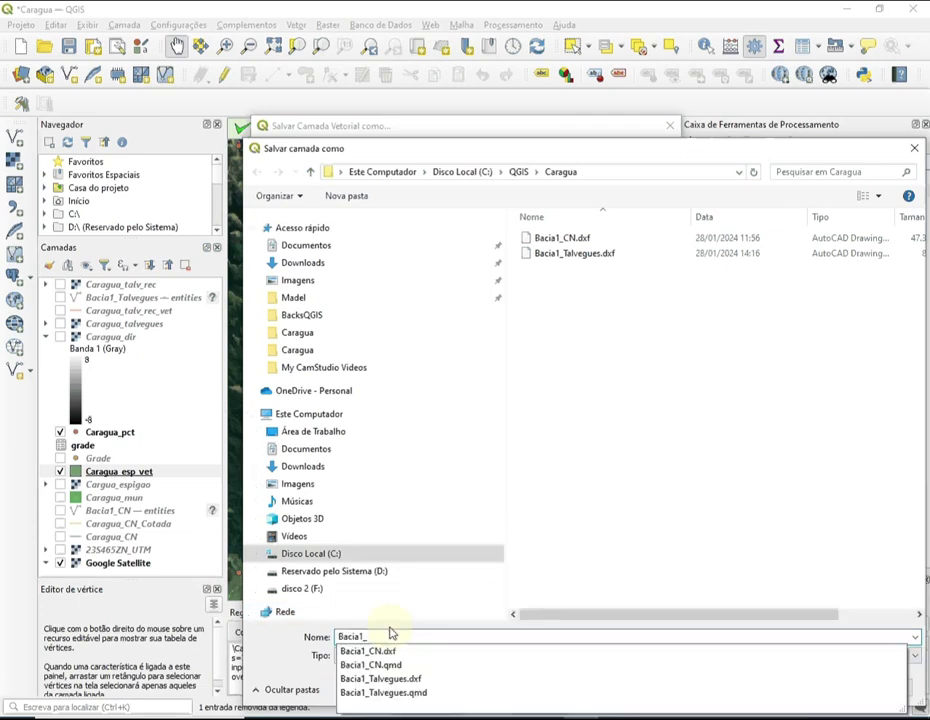
type("espigao")
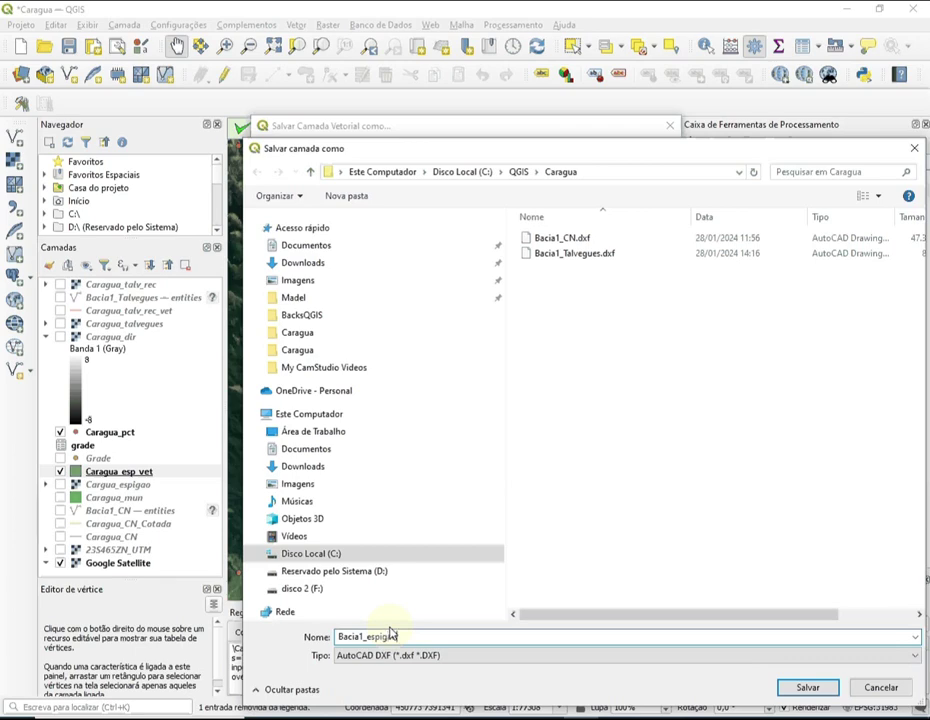
left_click(805, 687)
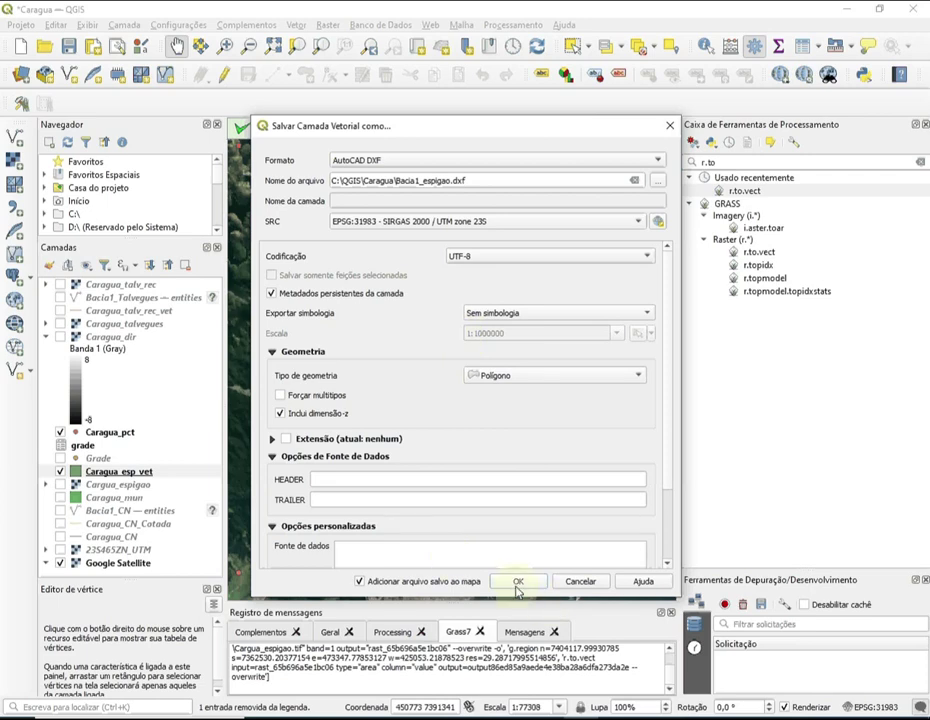
Step: Run the Bacia1_espigao.dxf export and add its entities layer to the map
left_click(518, 586)
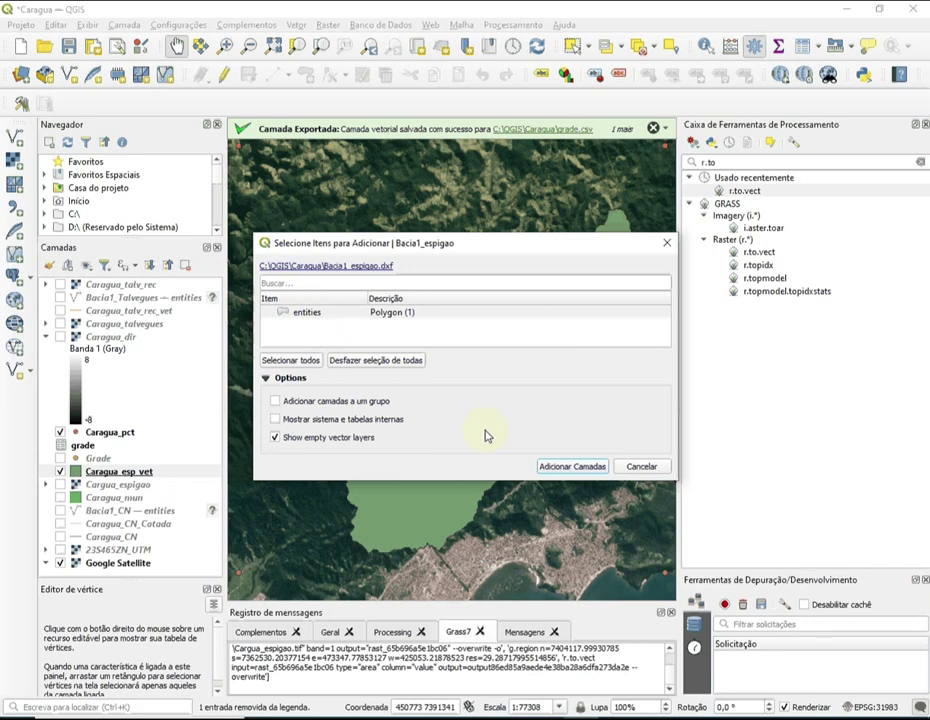
left_click(549, 467)
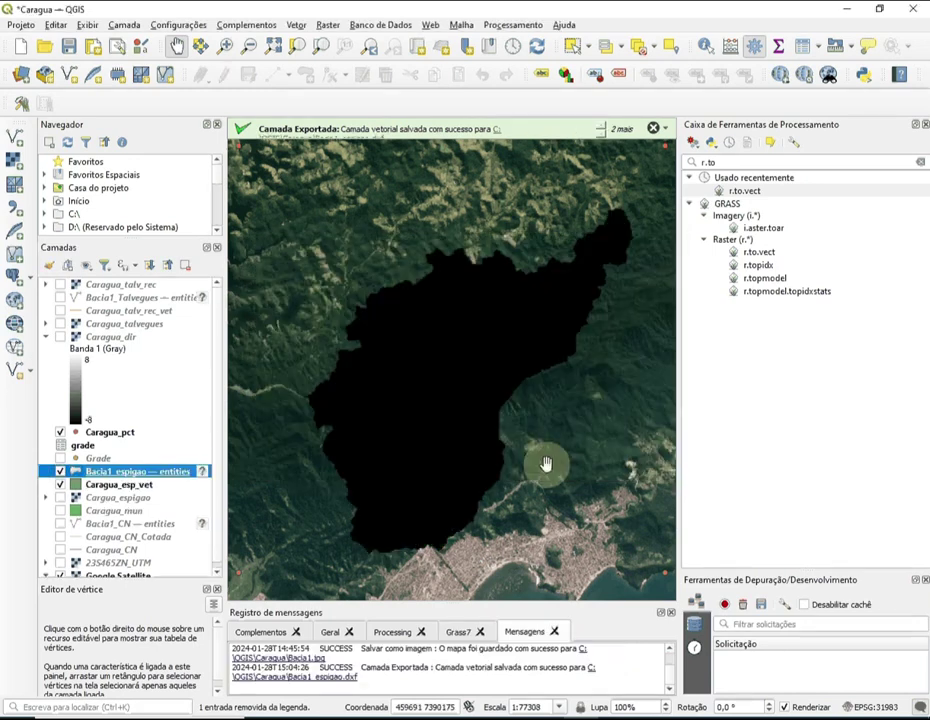
left_click(162, 474)
Step: Switch to File Explorer and select Bacia1_CN.dxf and Bacia1.jpg among the exported files in the Caragua folder
mouse_move(335, 719)
left_click(335, 650)
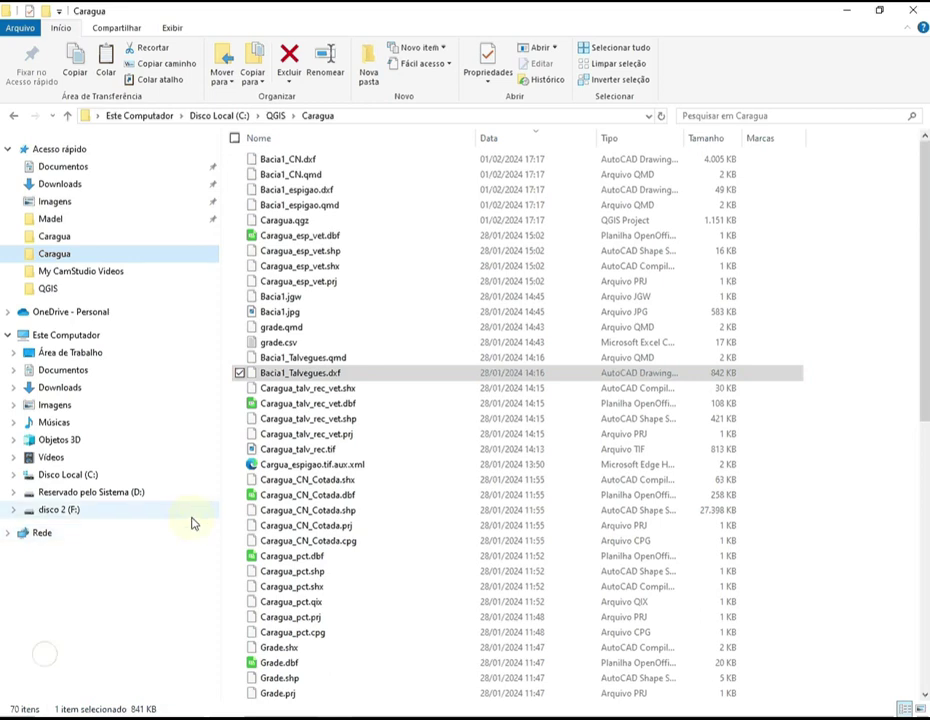
left_click(369, 166)
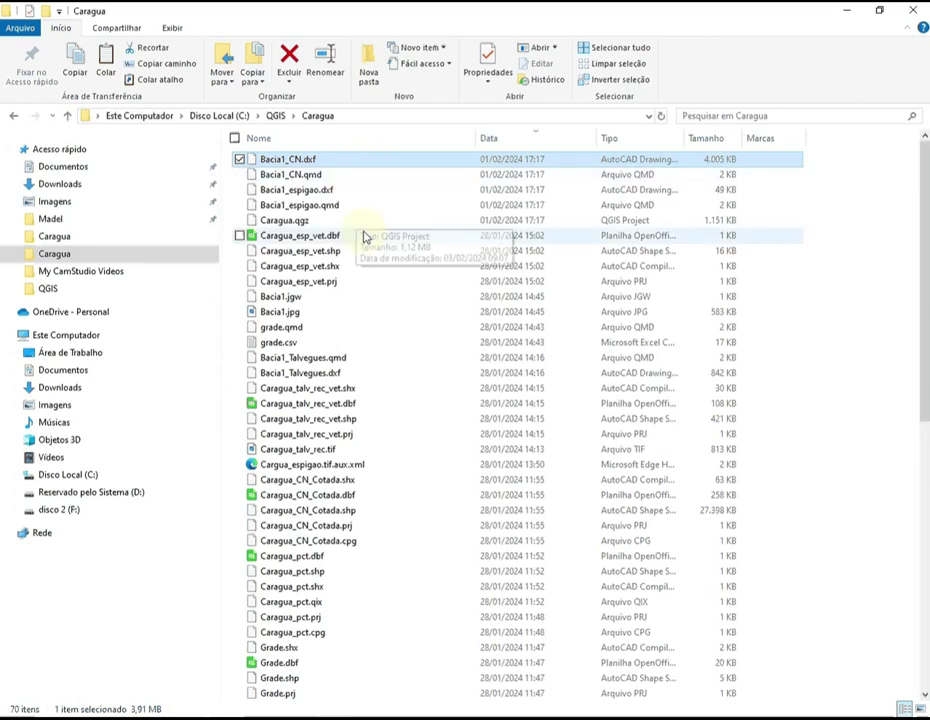
left_click(330, 318, "ctrl")
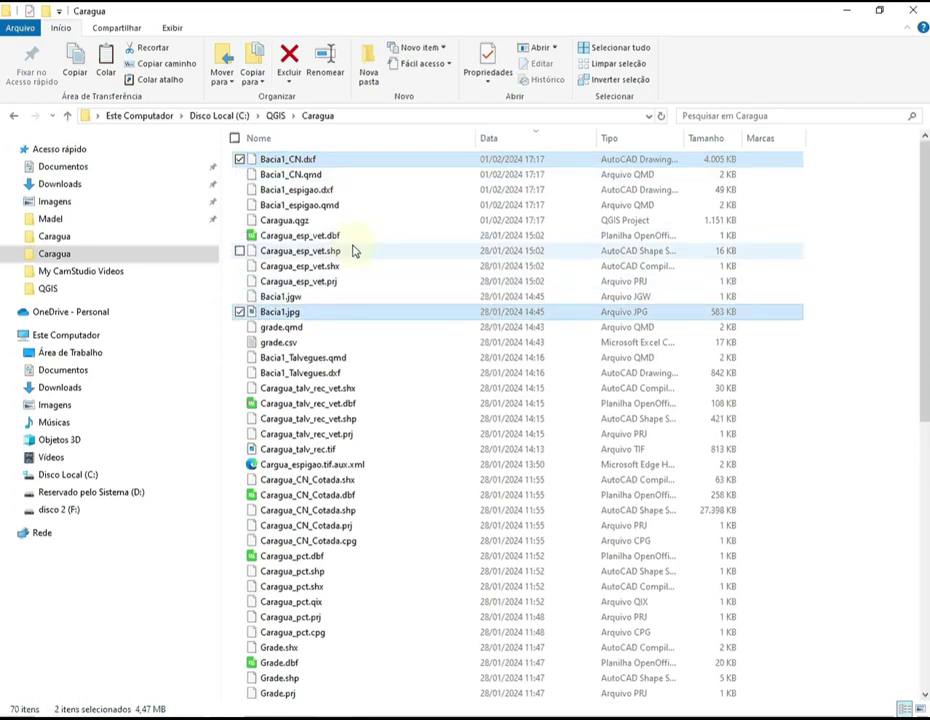
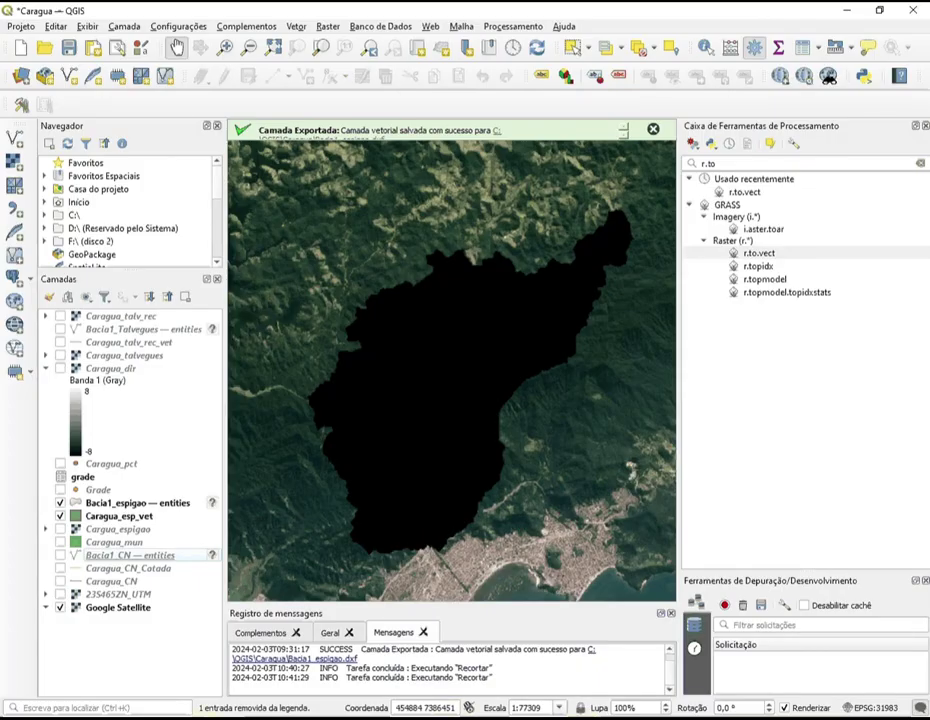
Step: Show the Grade layer and start a new shapefile layer with Retangulo.shp in the Caragua folder as its file
left_click(112, 570)
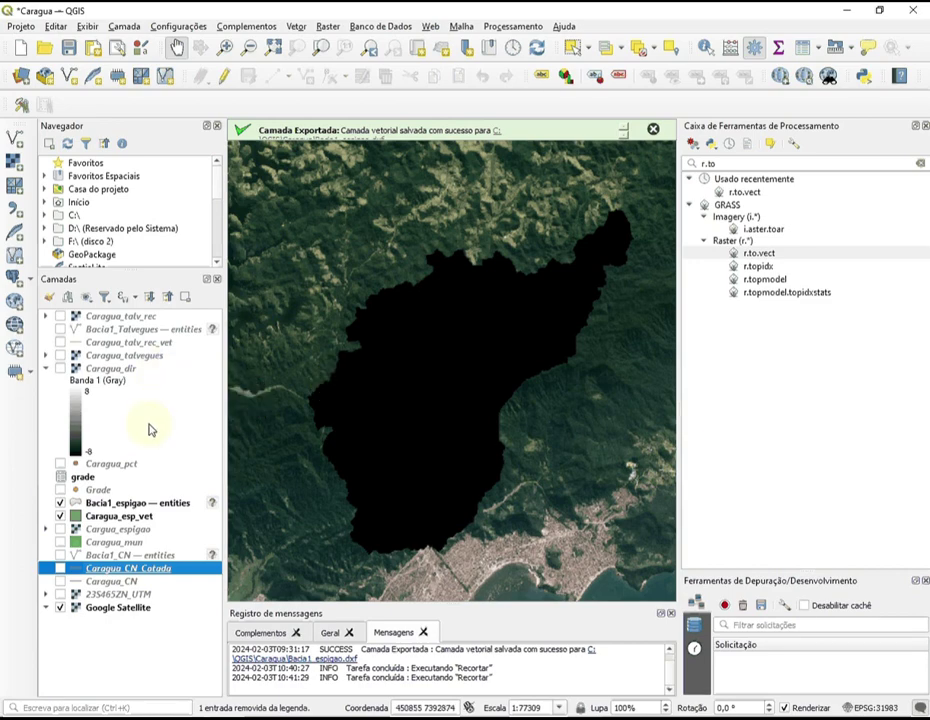
left_click(61, 490)
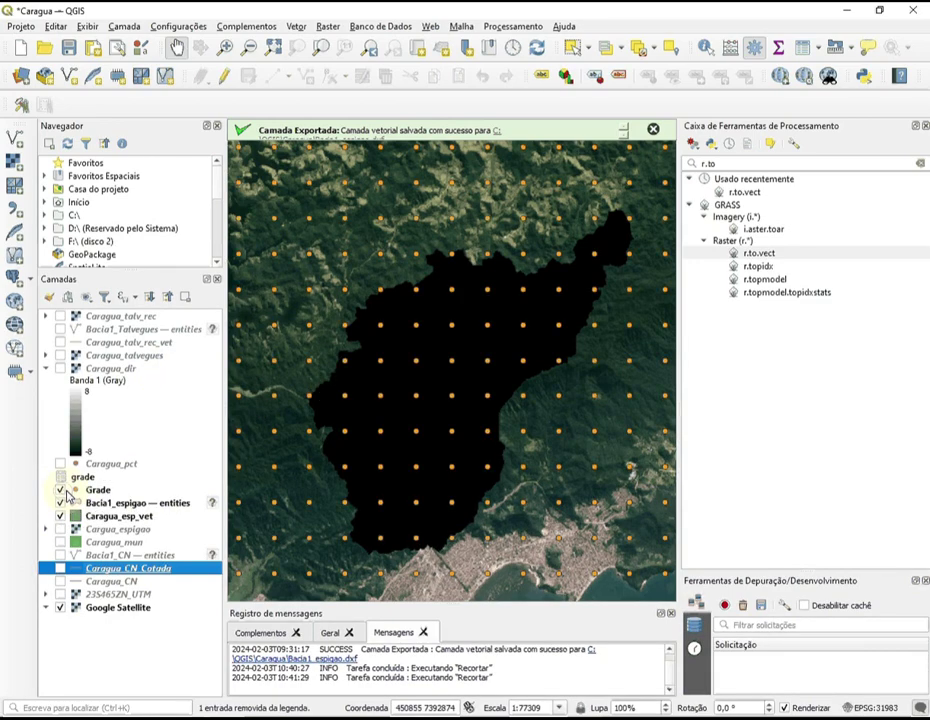
left_click(31, 372)
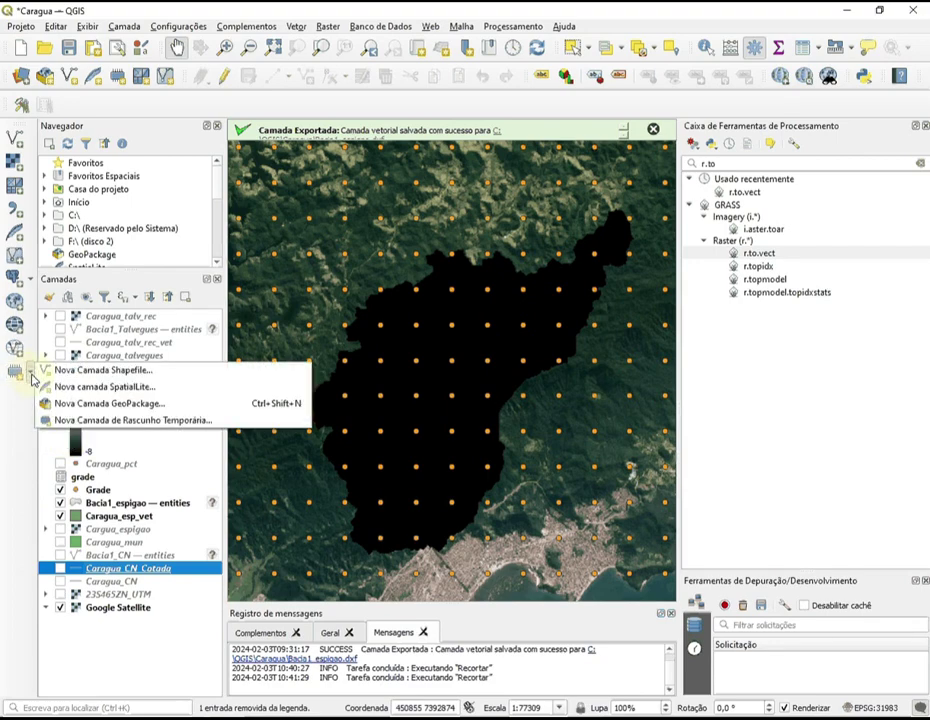
left_click(72, 372)
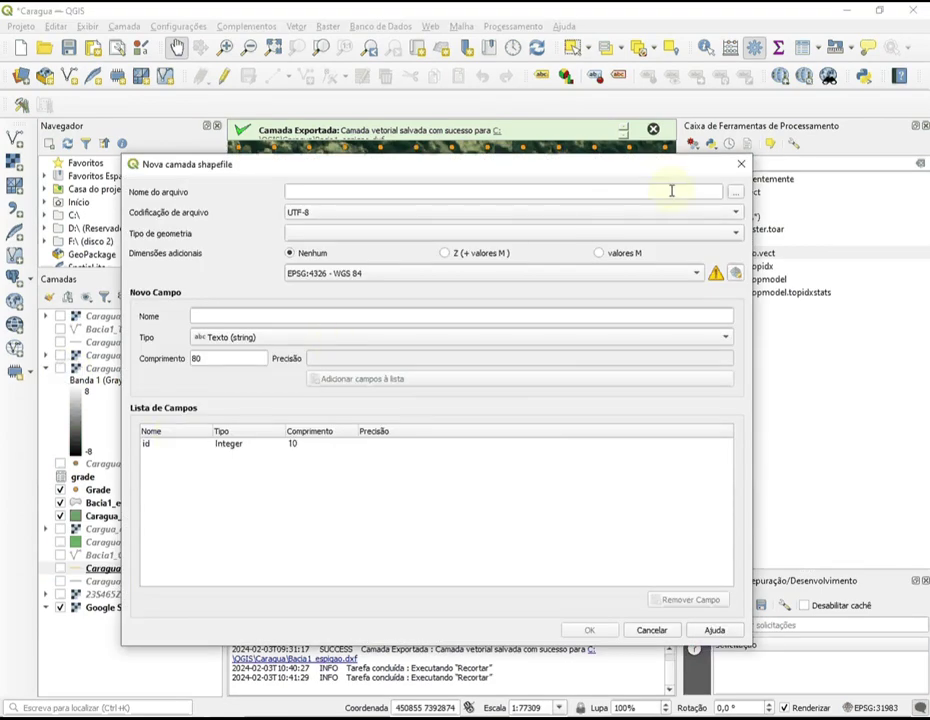
left_click(735, 191)
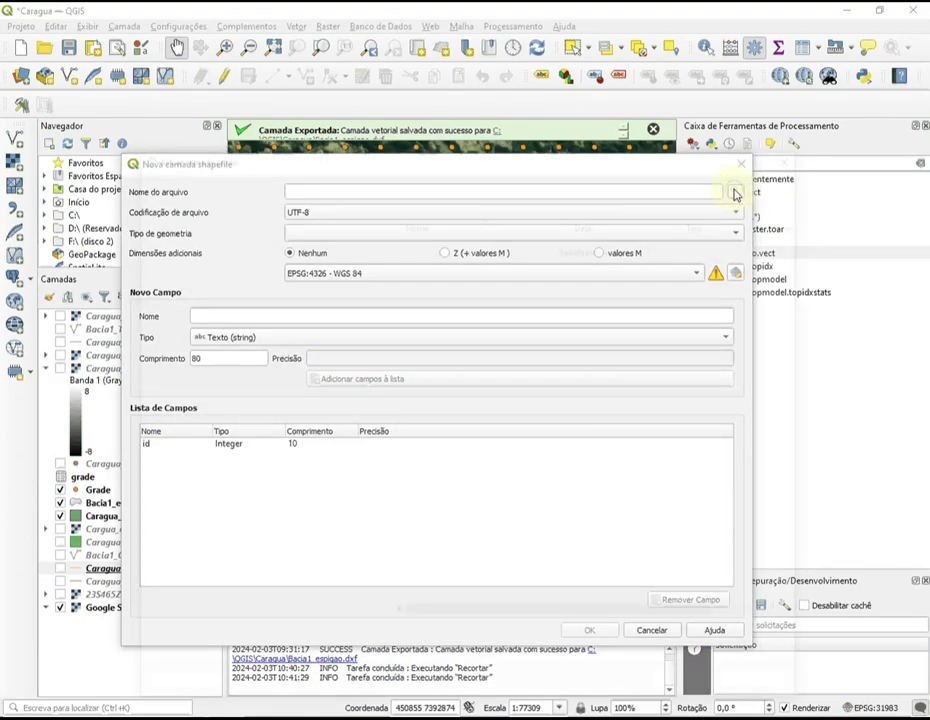
left_click(268, 640)
type("Retan")
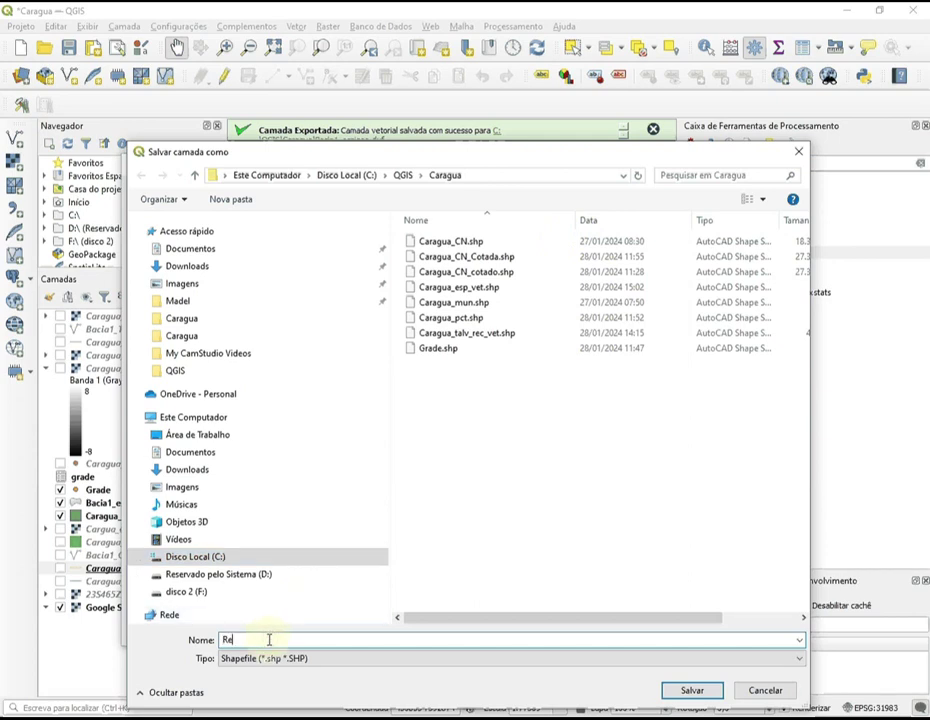
type("gulo")
left_click(679, 692)
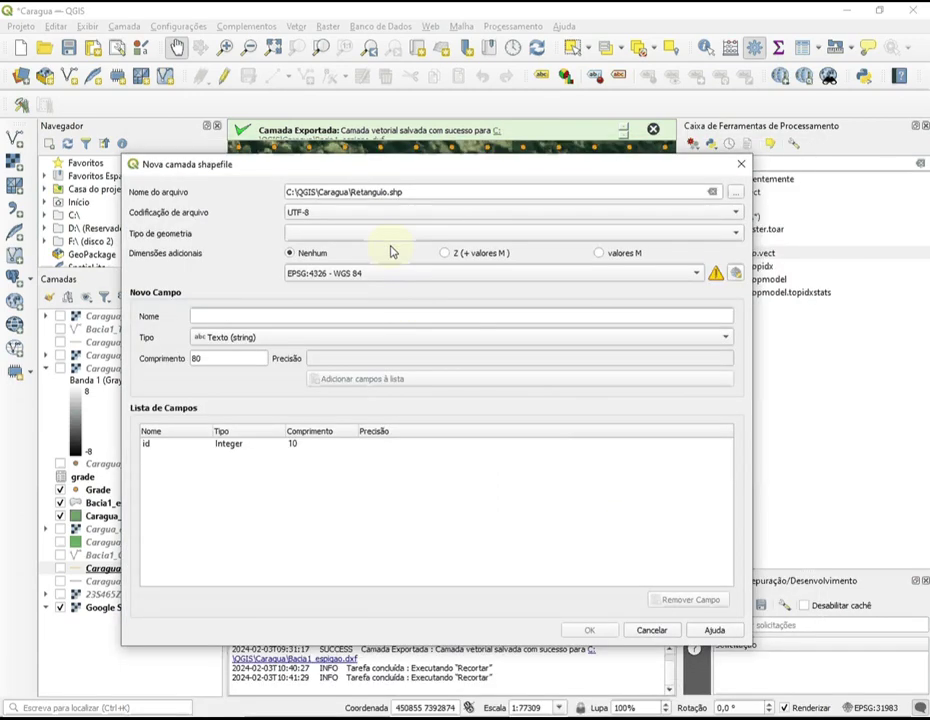
Step: Create the new shapefile with Polígono geometry and the project CRS EPSG:31983 - SIRGAS 2000 / UTM zone 23S
left_click(736, 234)
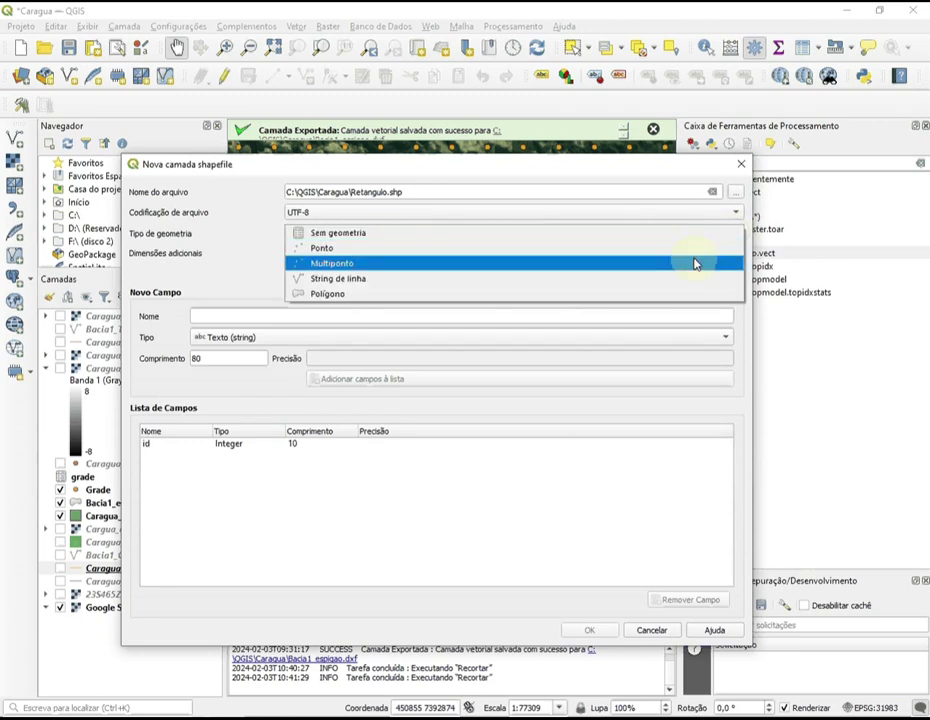
left_click(666, 298)
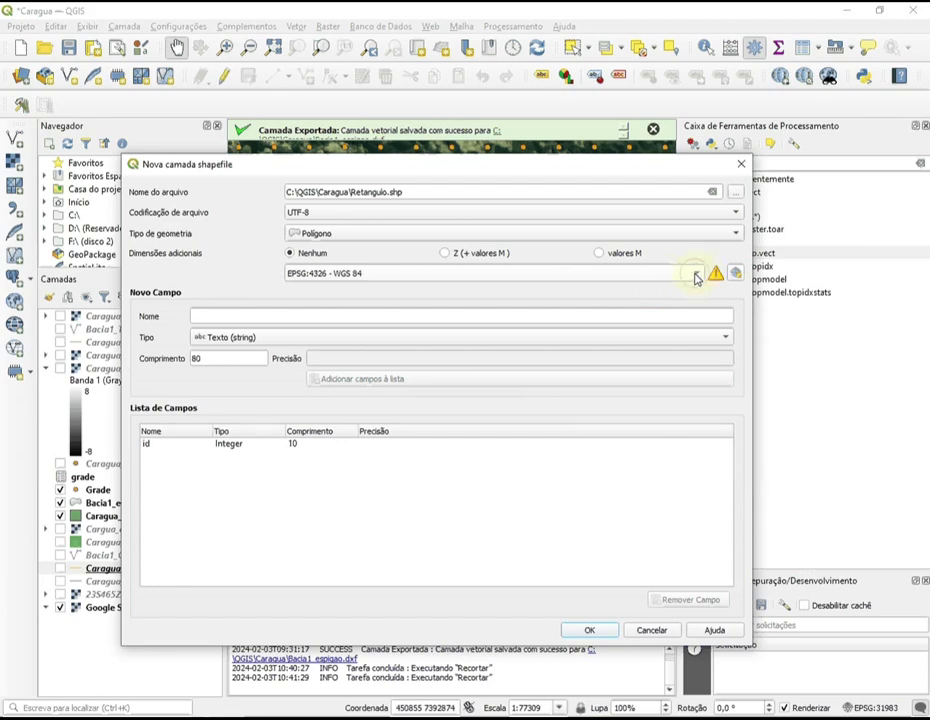
left_click(699, 276)
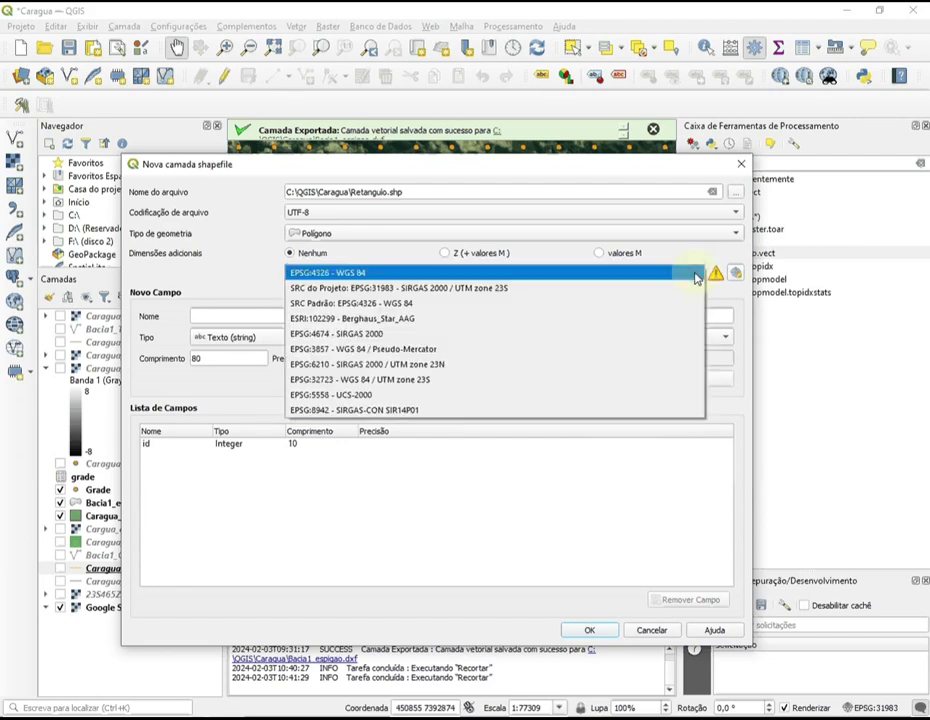
left_click(603, 292)
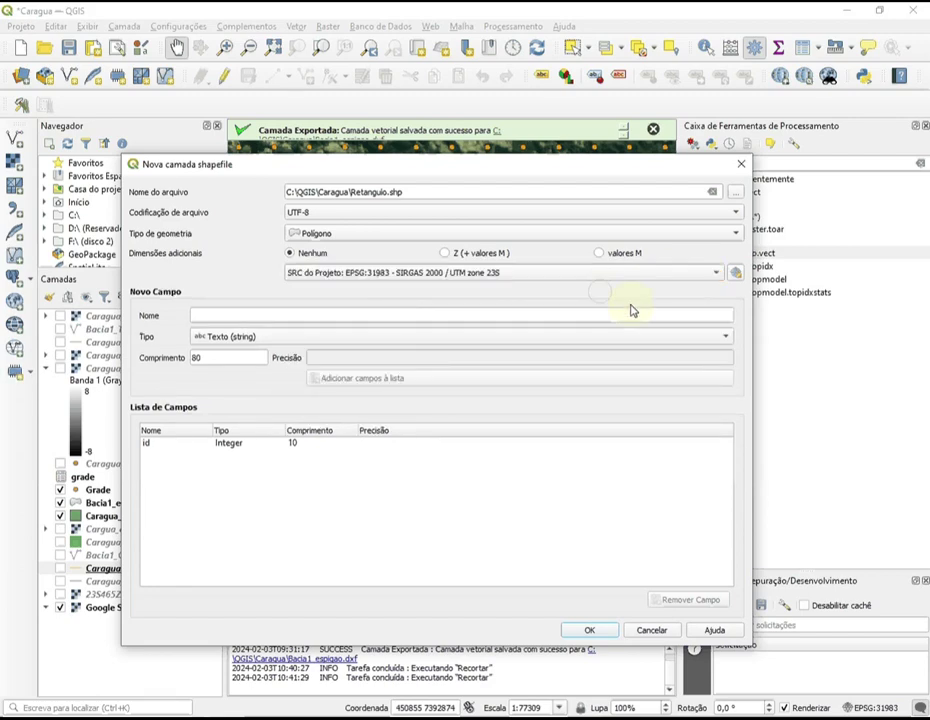
left_click(590, 630)
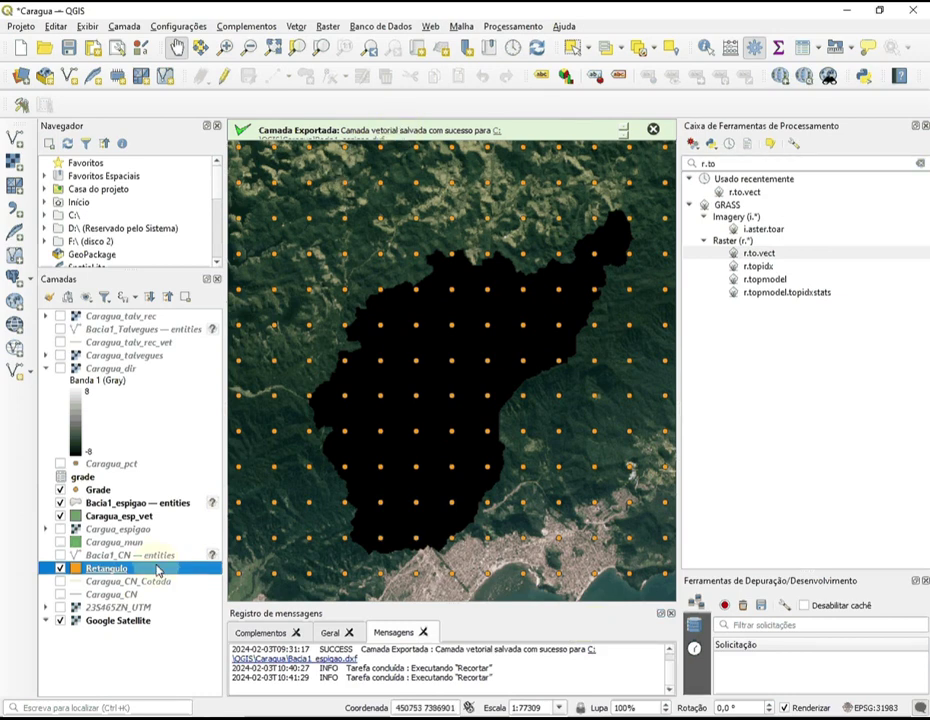
Step: Add a four-corner polygon to the Retangulo layer enclosing the whole point grid around the basin, with id 1
left_click(222, 78)
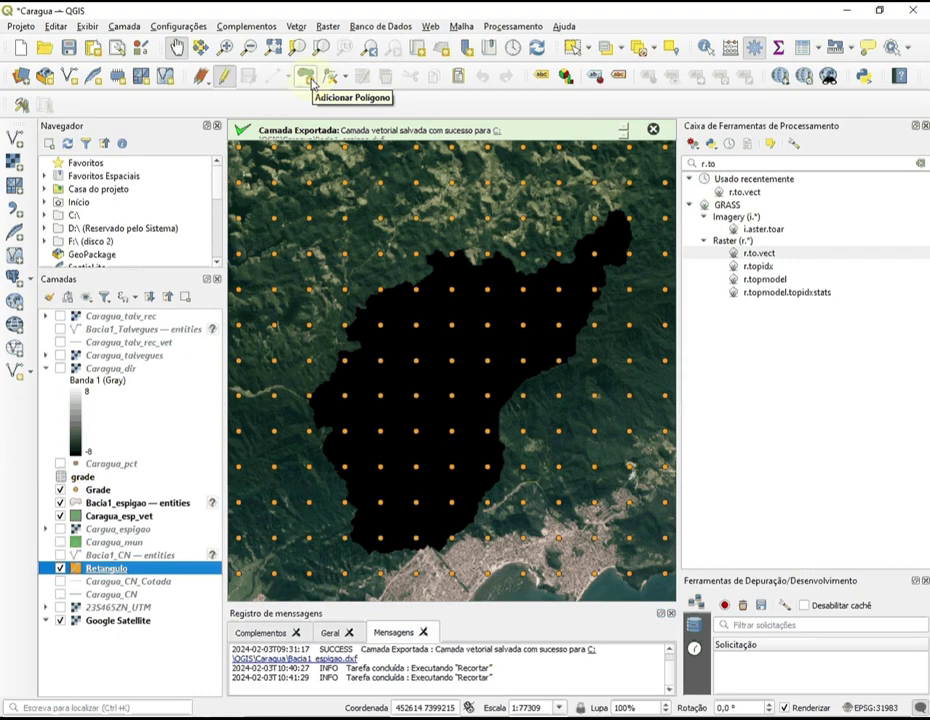
left_click(307, 79)
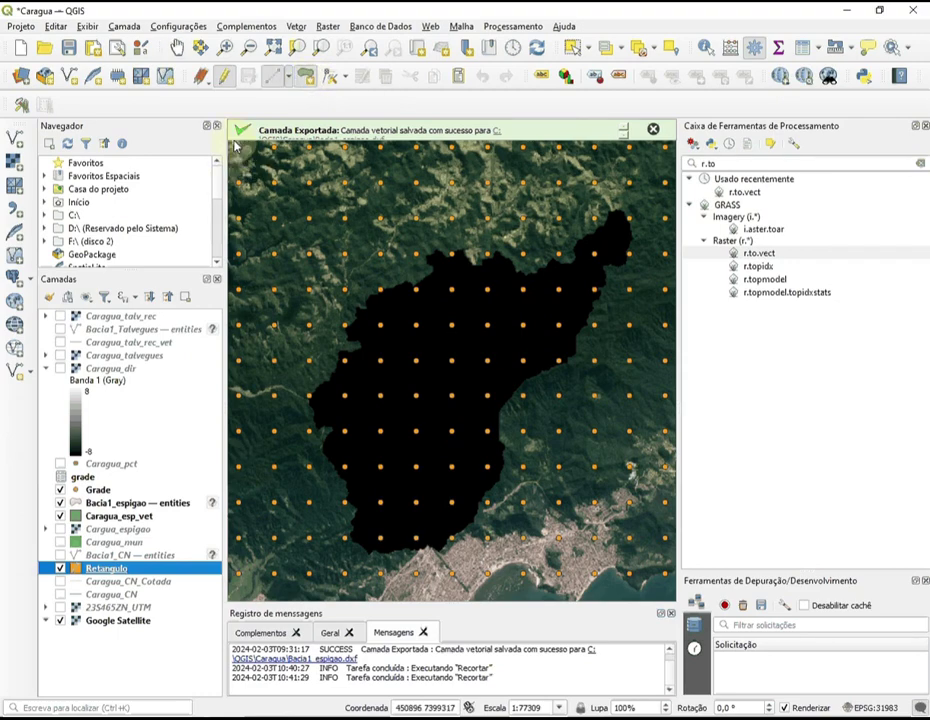
left_click(653, 129)
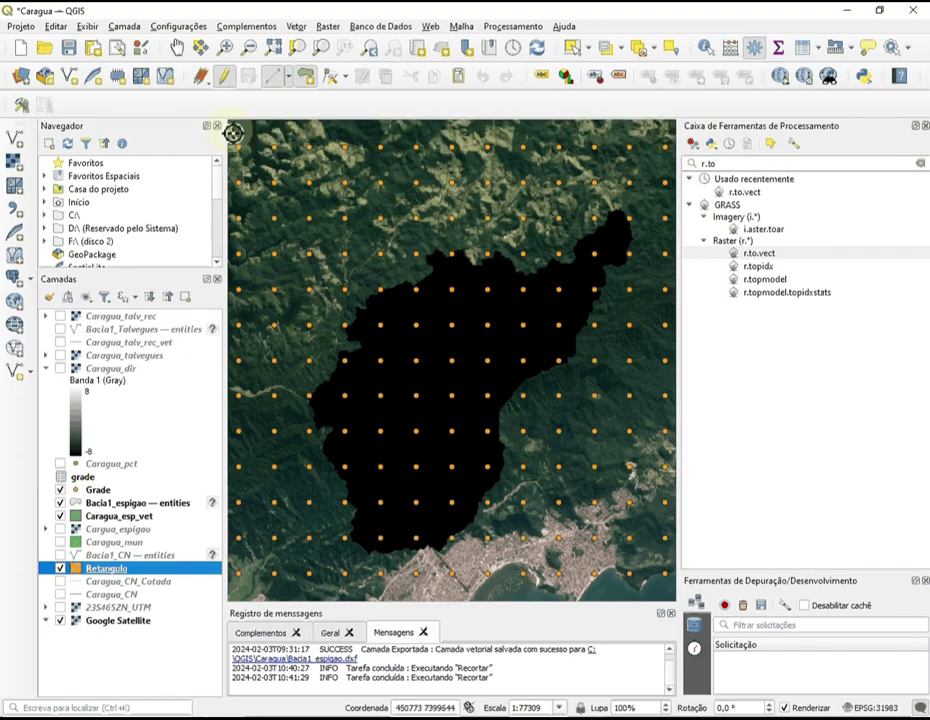
left_click(241, 164)
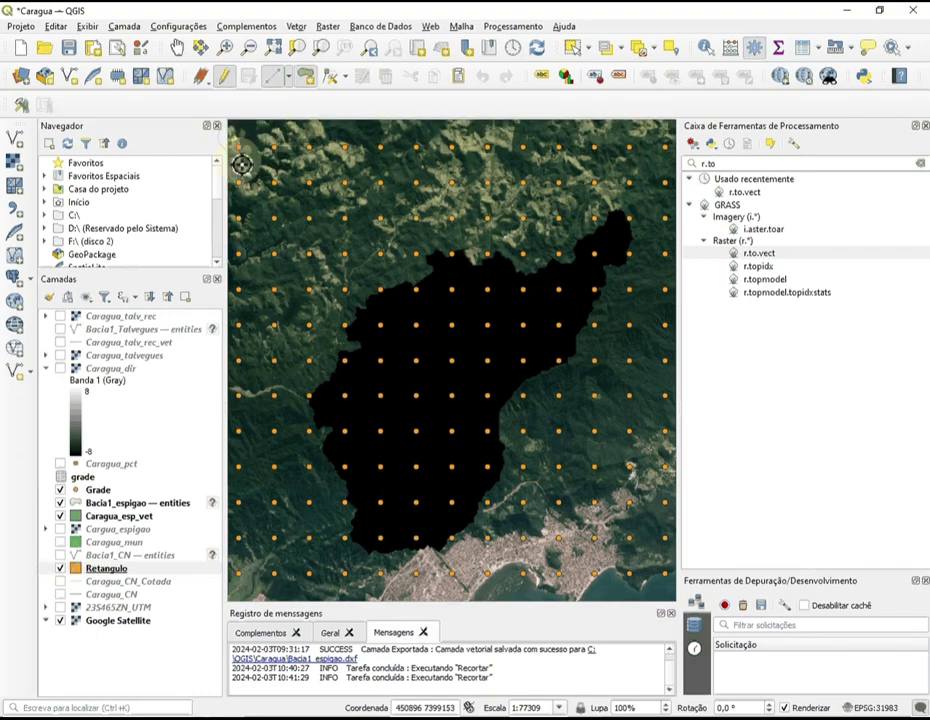
left_click(238, 587)
left_click(672, 587)
left_click(673, 140)
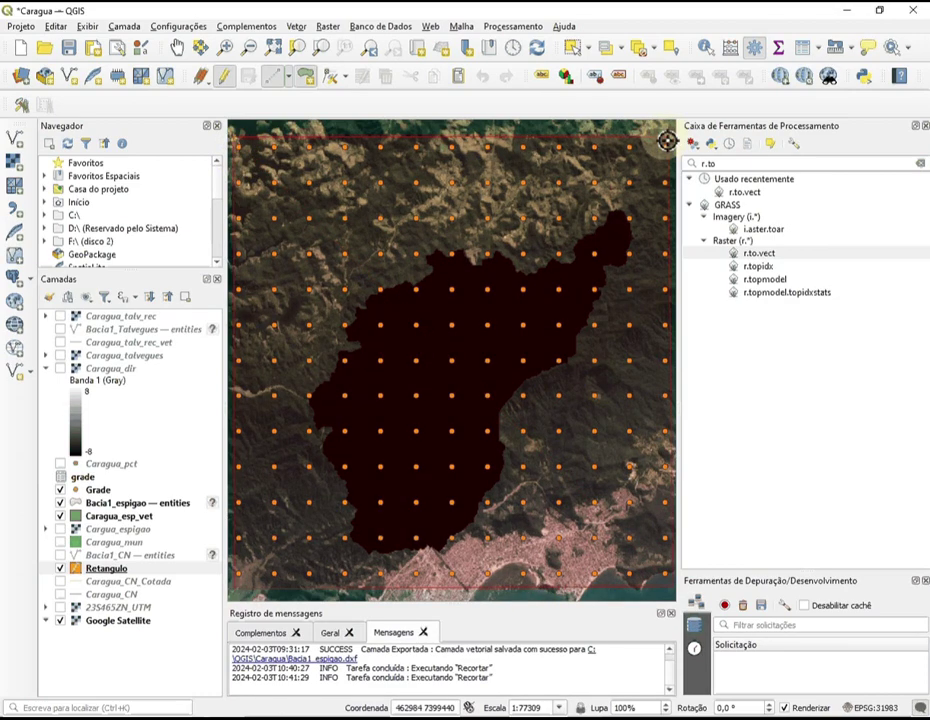
right_click(413, 304)
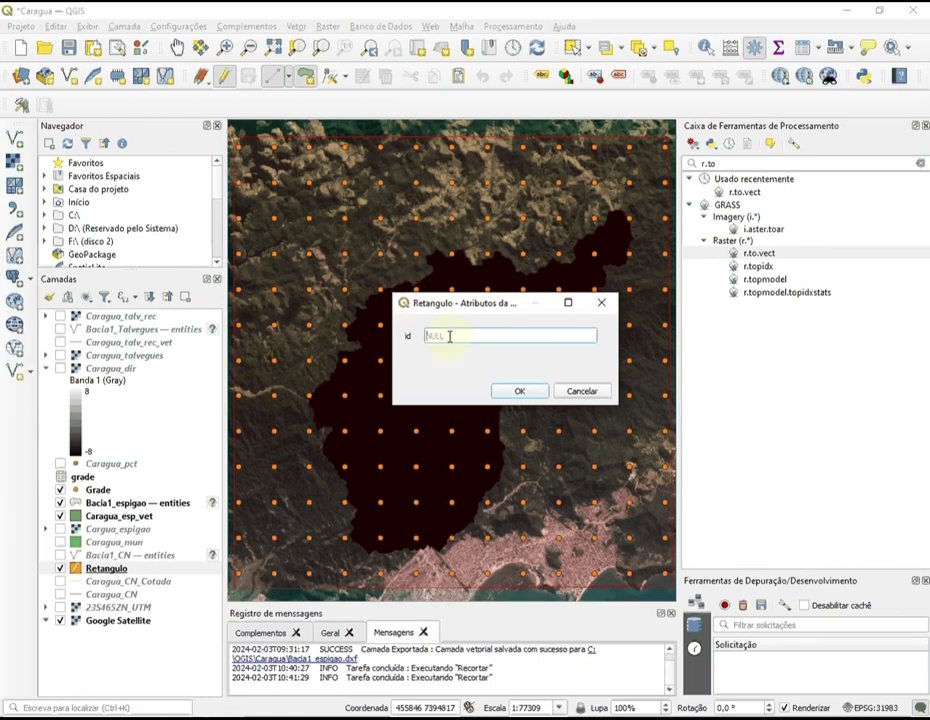
type("1")
left_click(519, 390)
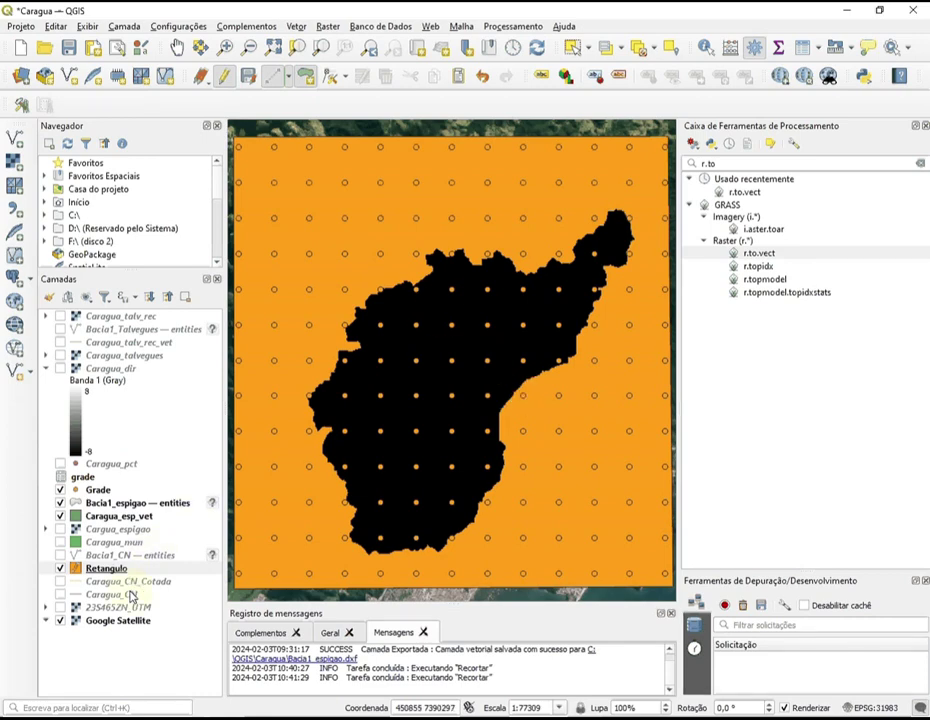
Step: Open the vector clip tool (Recortar) with Caragua_CN_Cotada as the input layer and Retangulo as the overlay layer
left_click(121, 583)
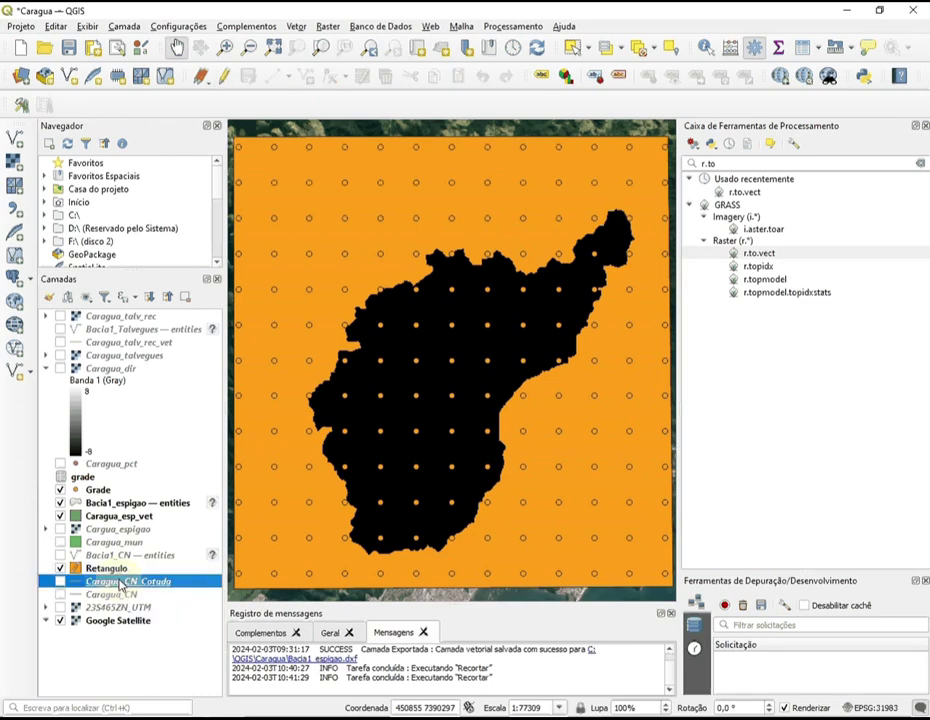
right_click(119, 586)
key("Escape")
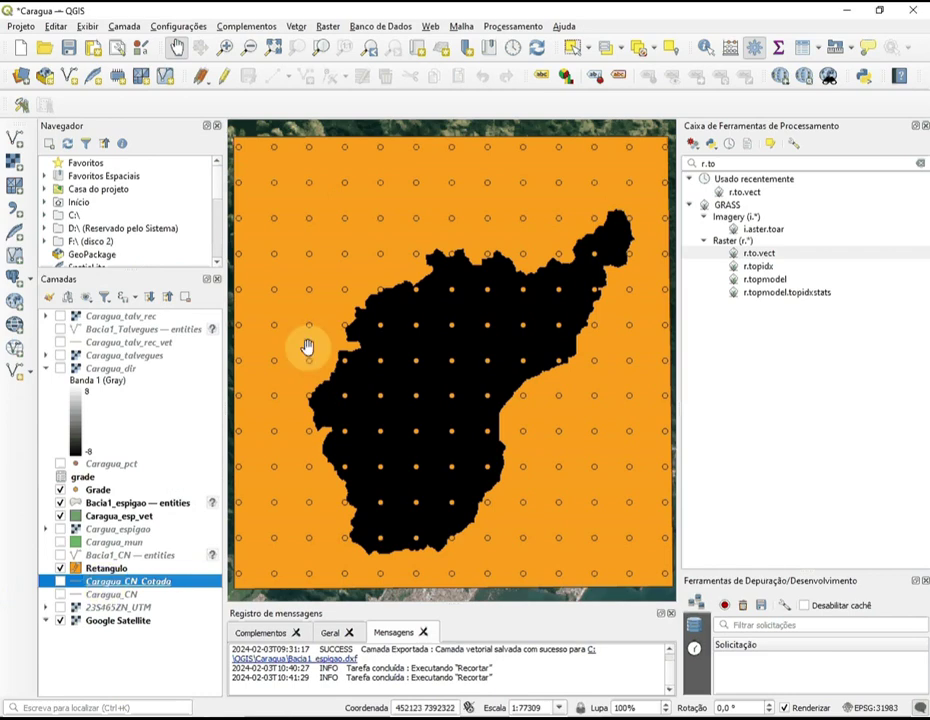
left_click(297, 27)
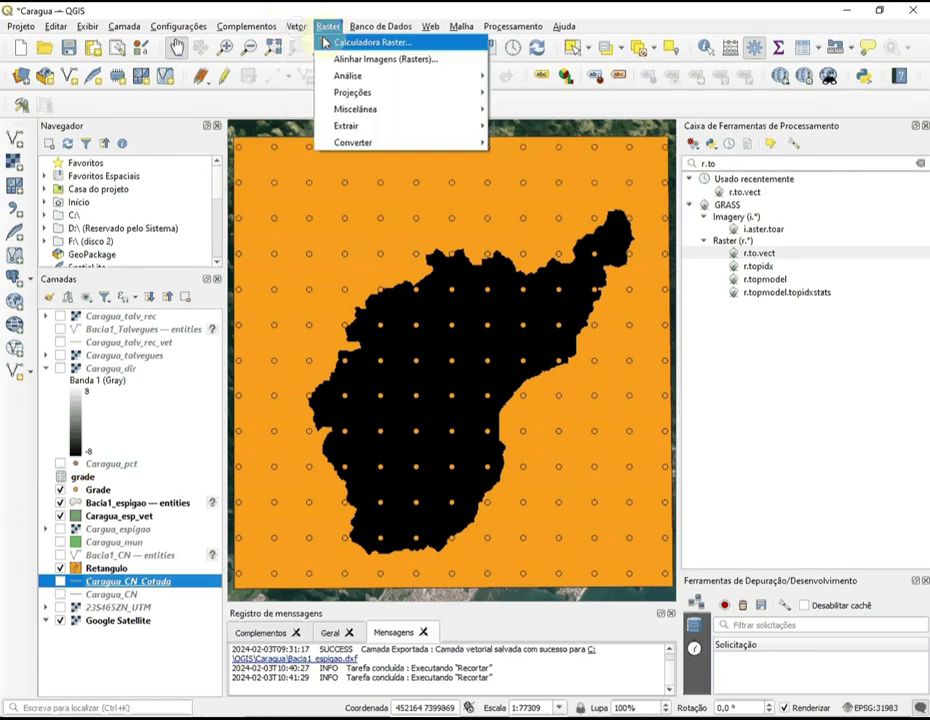
mouse_move(368, 48)
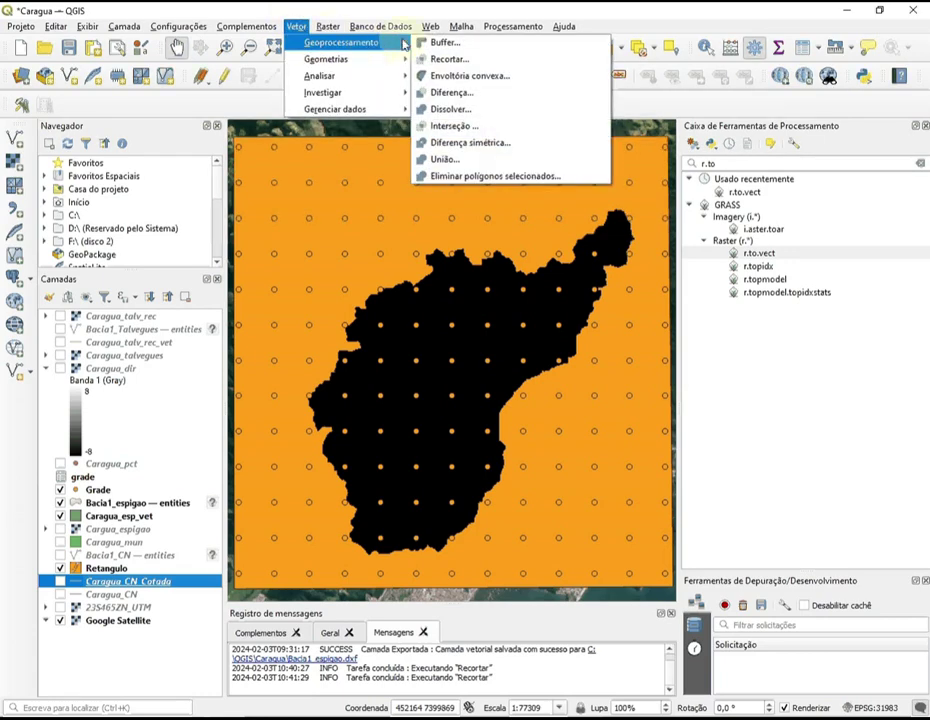
left_click(447, 59)
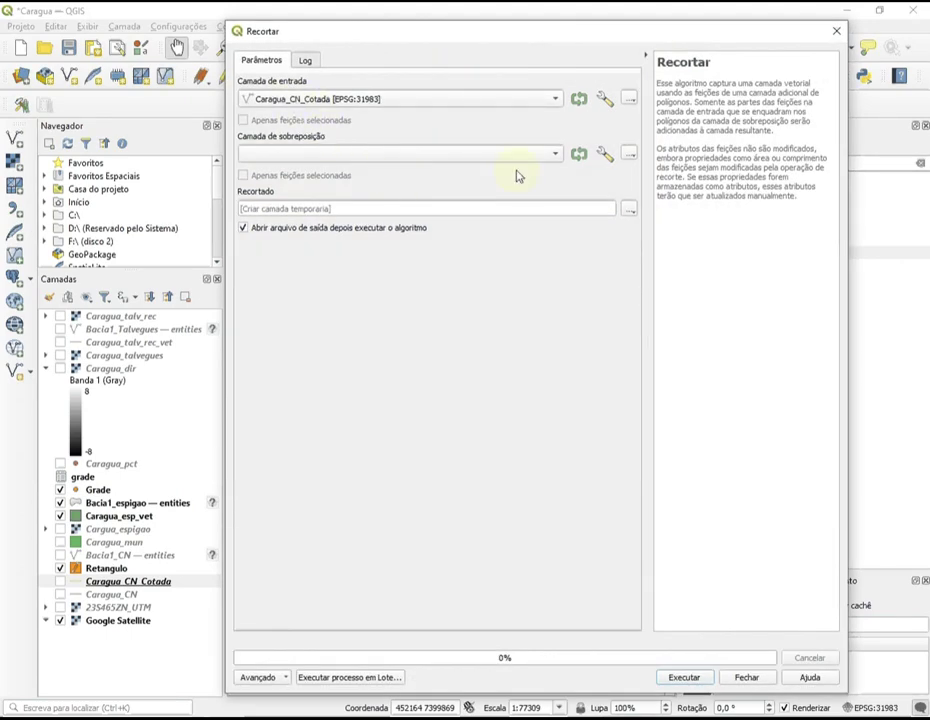
left_click(555, 155)
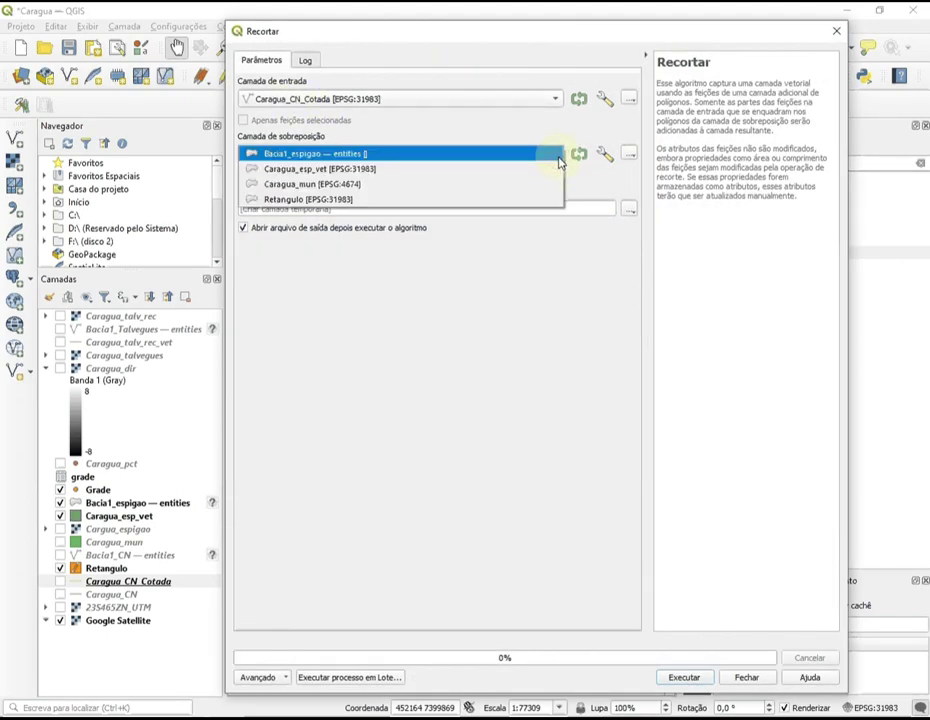
left_click(479, 204)
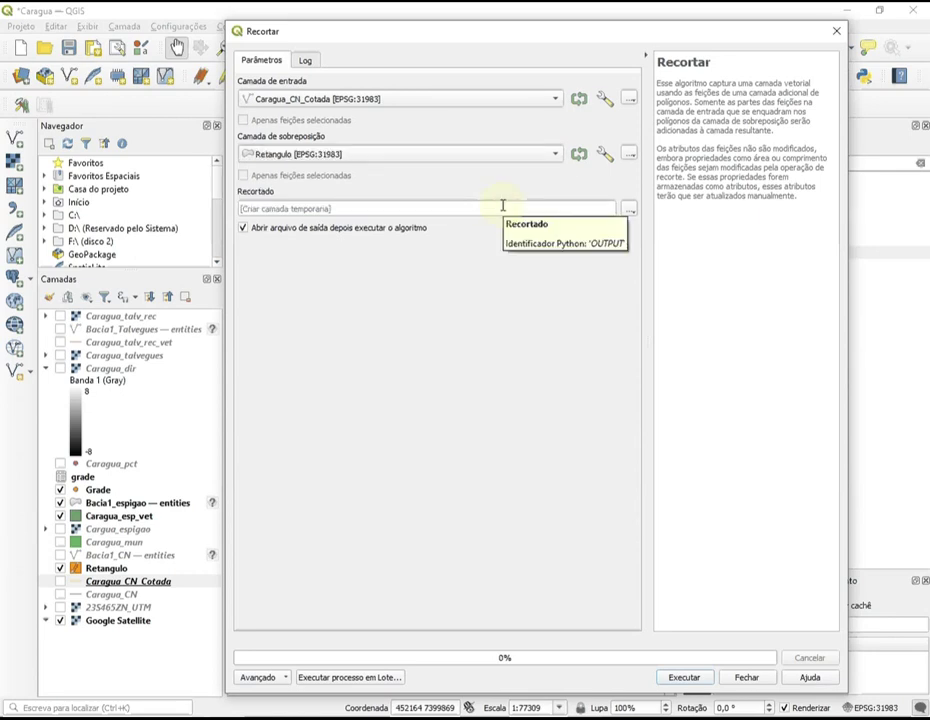
Step: Set the clip output file to Caragua_CN_cot_rec.shp in the Caragua folder, run the clip and close the tool
left_click(629, 209)
left_click(648, 241)
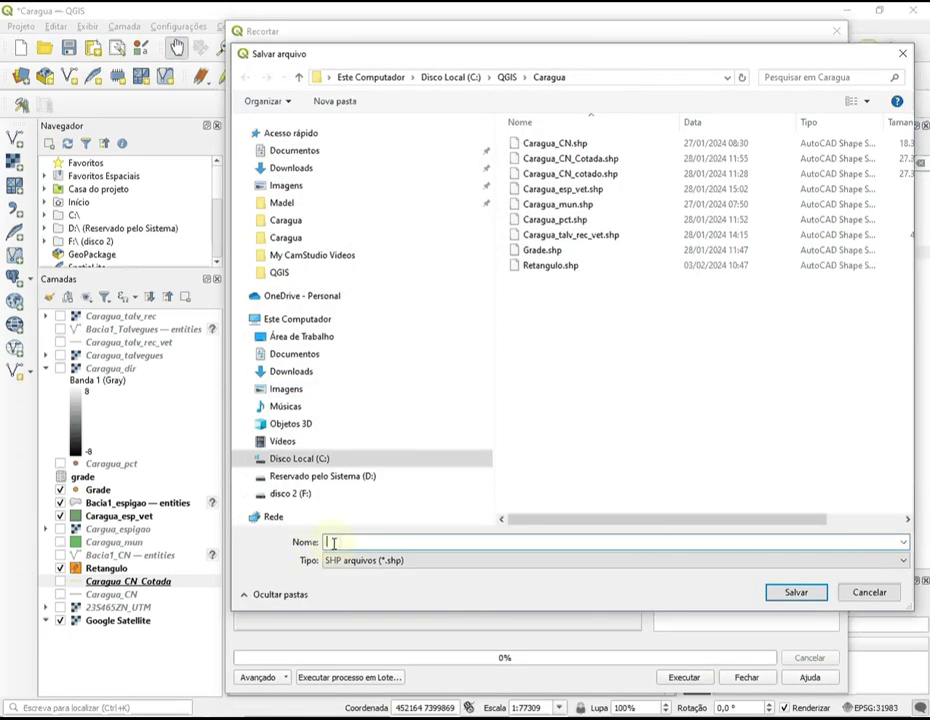
type("Caragua")
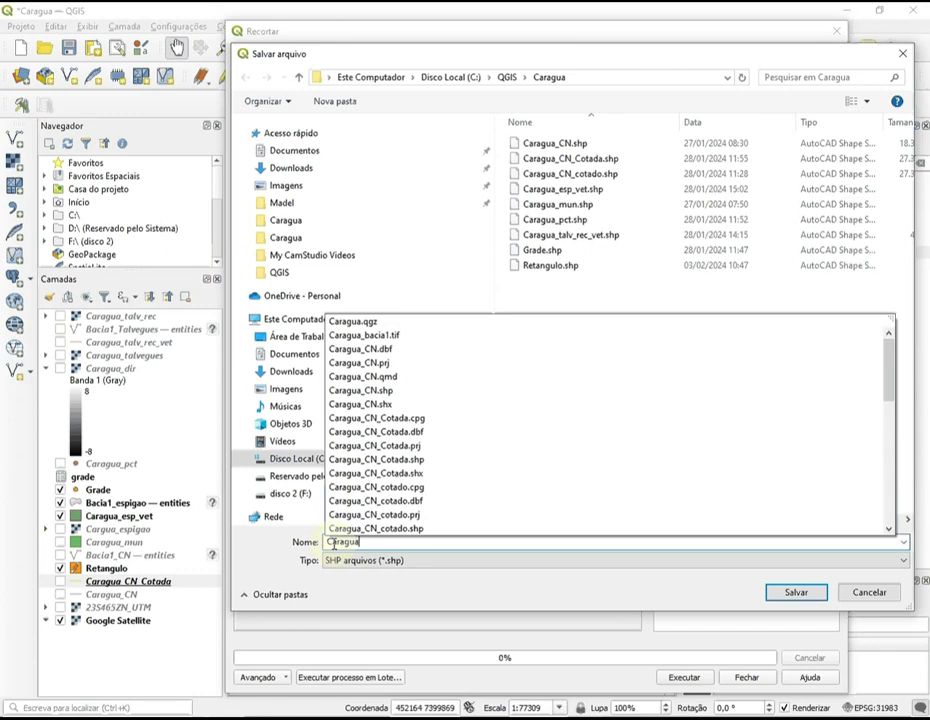
type("_CN_")
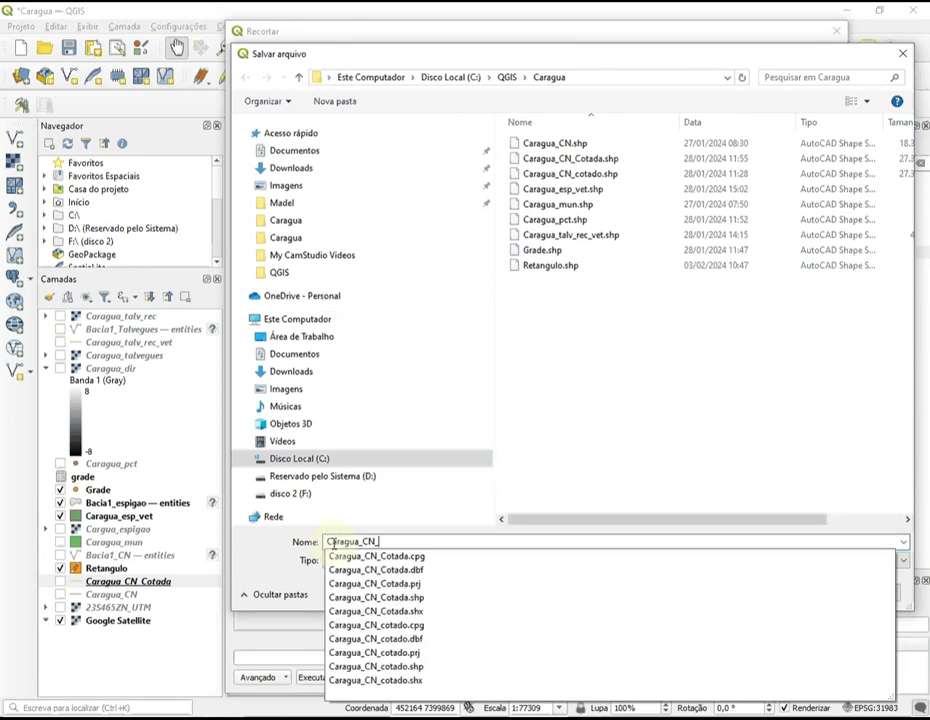
type("rec")
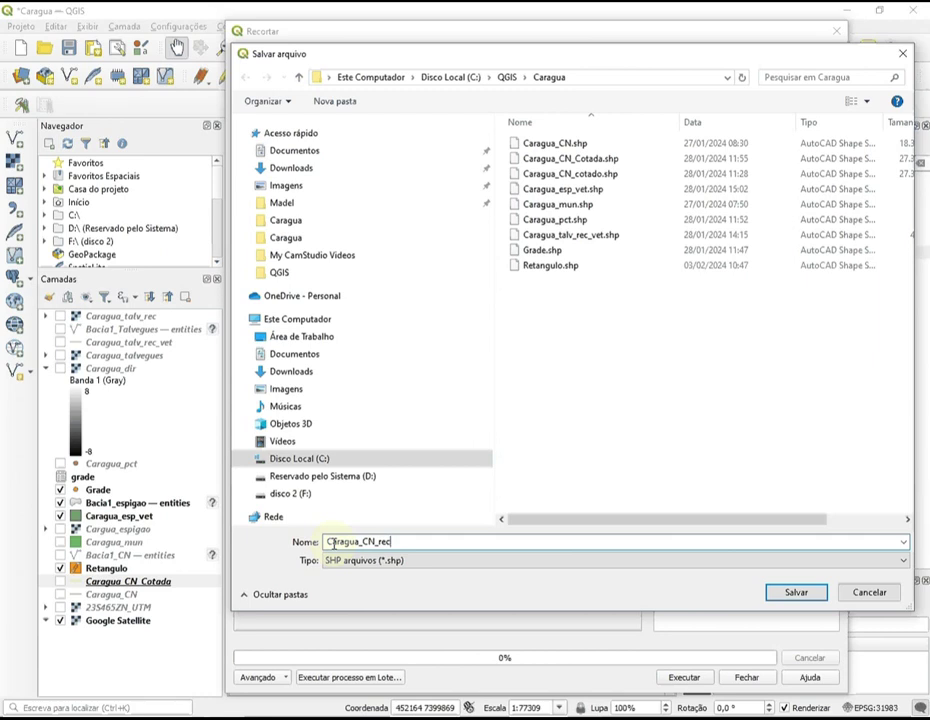
key("BackSpace")
key("BackSpace")
key("BackSpace")
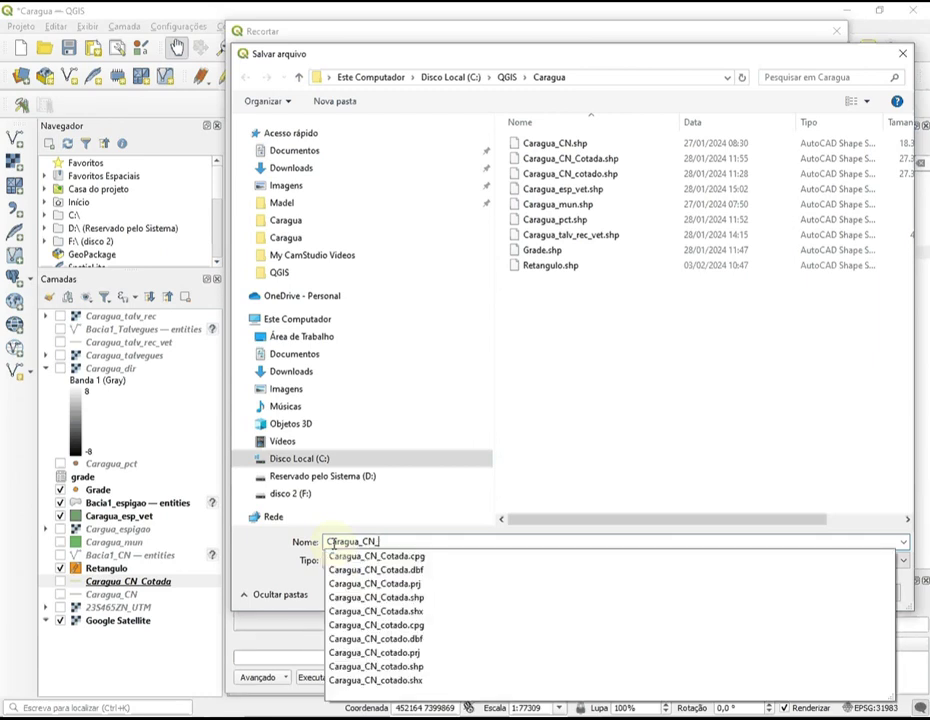
type("cot_")
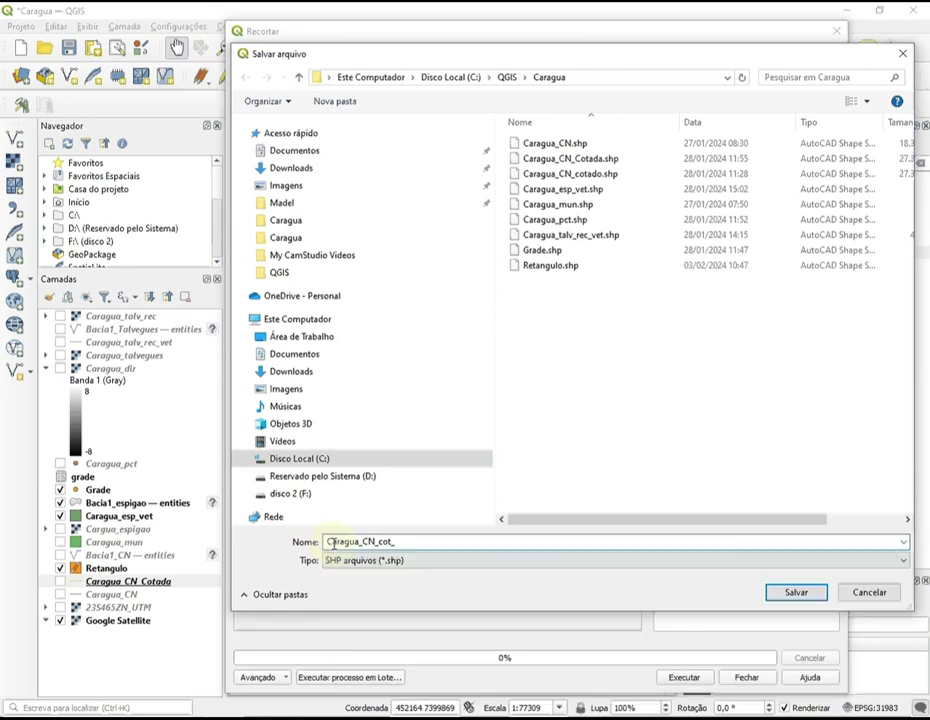
type("rec")
key("Return")
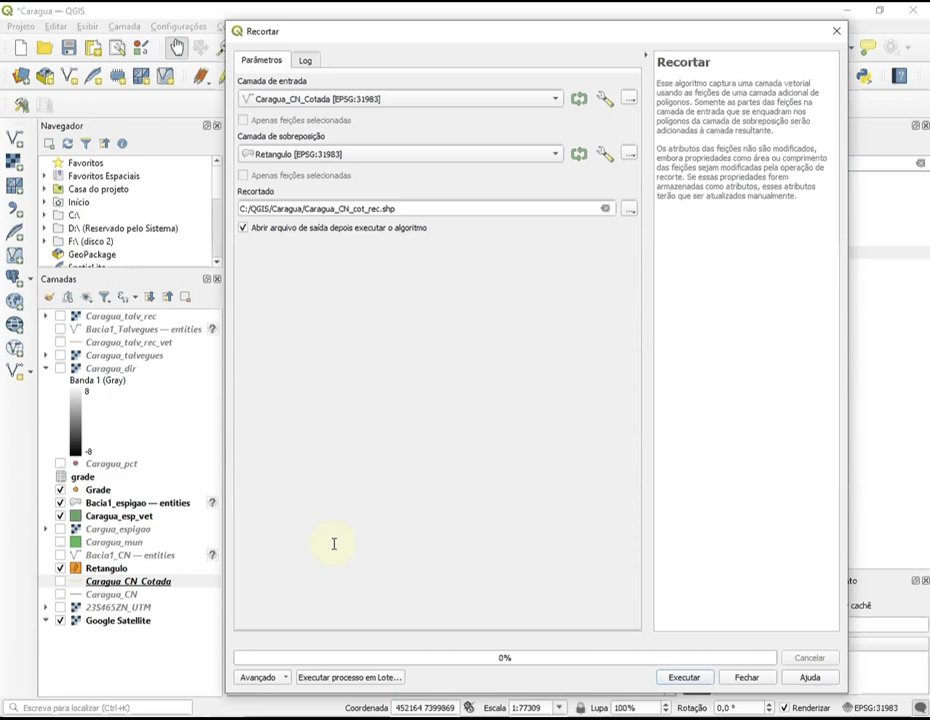
left_click(695, 680)
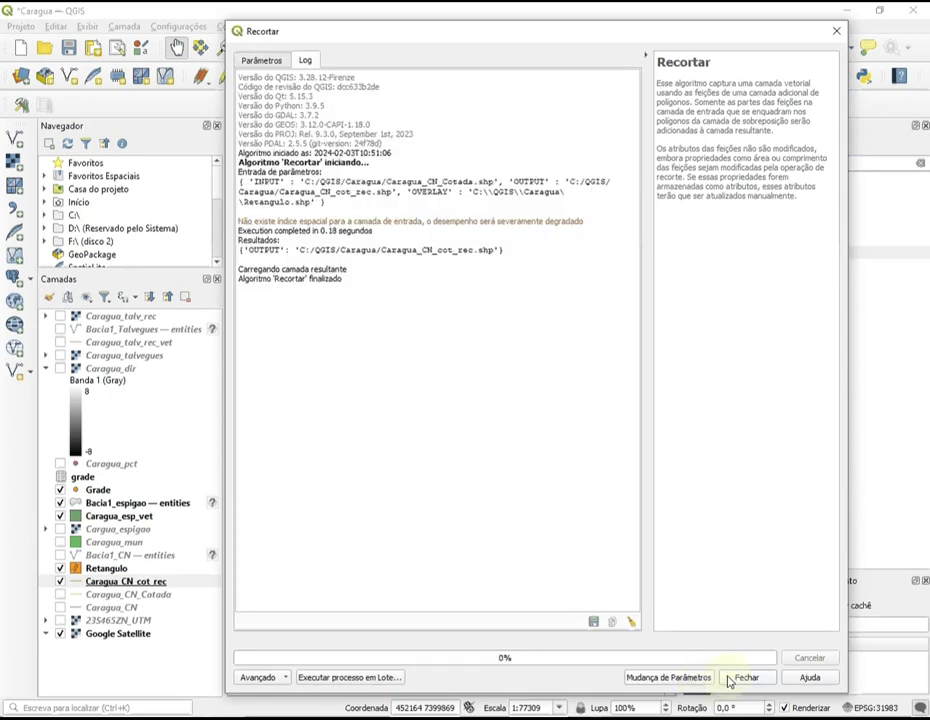
left_click(740, 677)
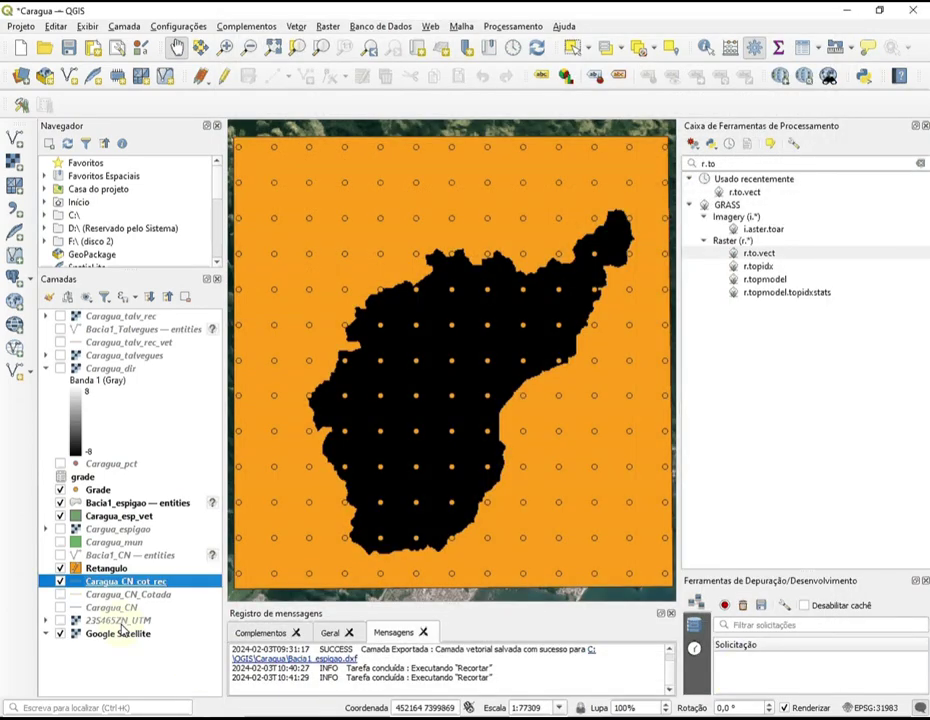
Step: Hide the Retangulo, Caragua_esp_vet, Bacia1_espigao and Grade layers to view the full extent of the clipped contours over the satellite image
left_click(60, 568)
left_click(60, 581)
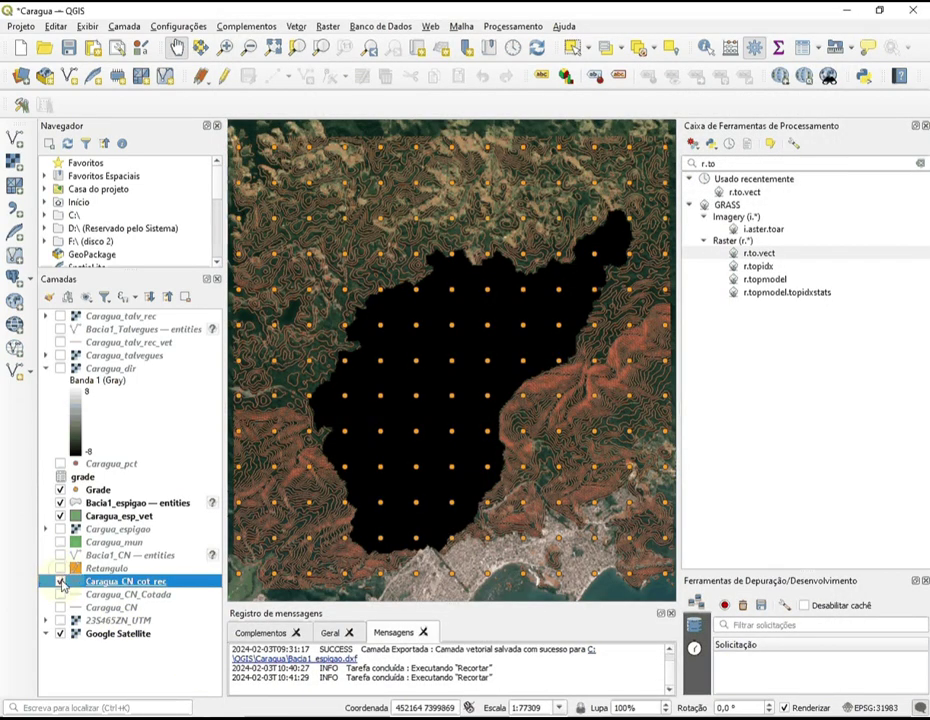
left_click(60, 516)
left_click(60, 503)
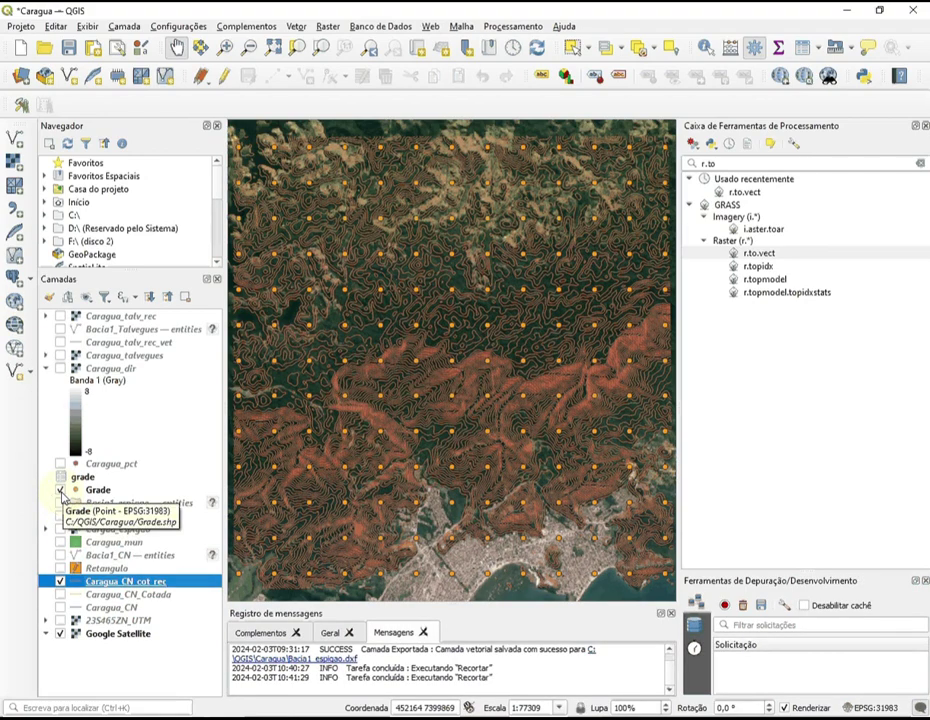
left_click(60, 490)
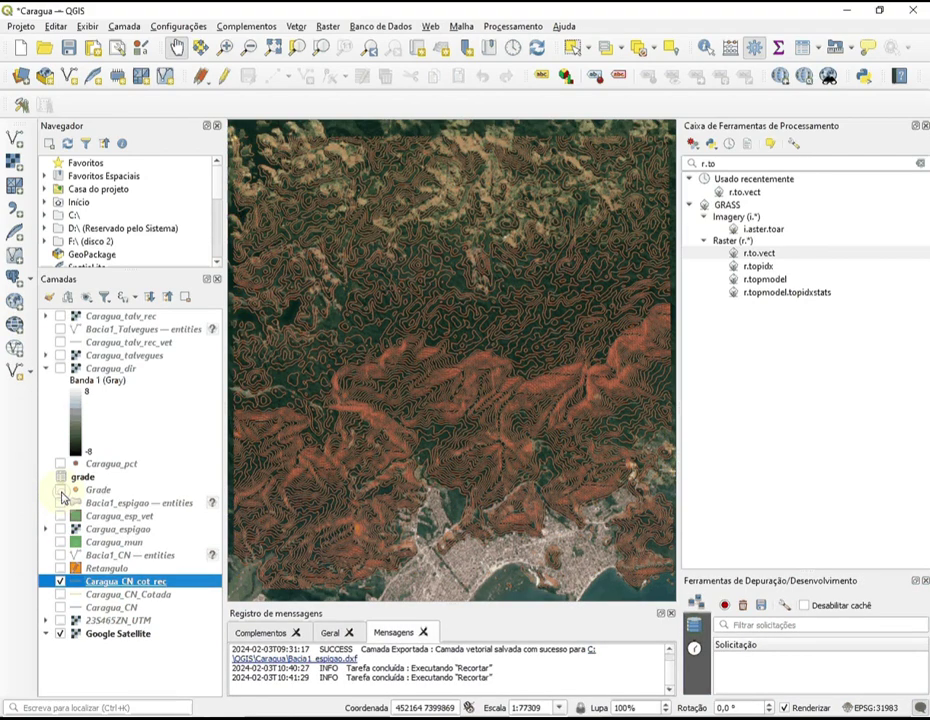
right_click(75, 636)
left_click(170, 366)
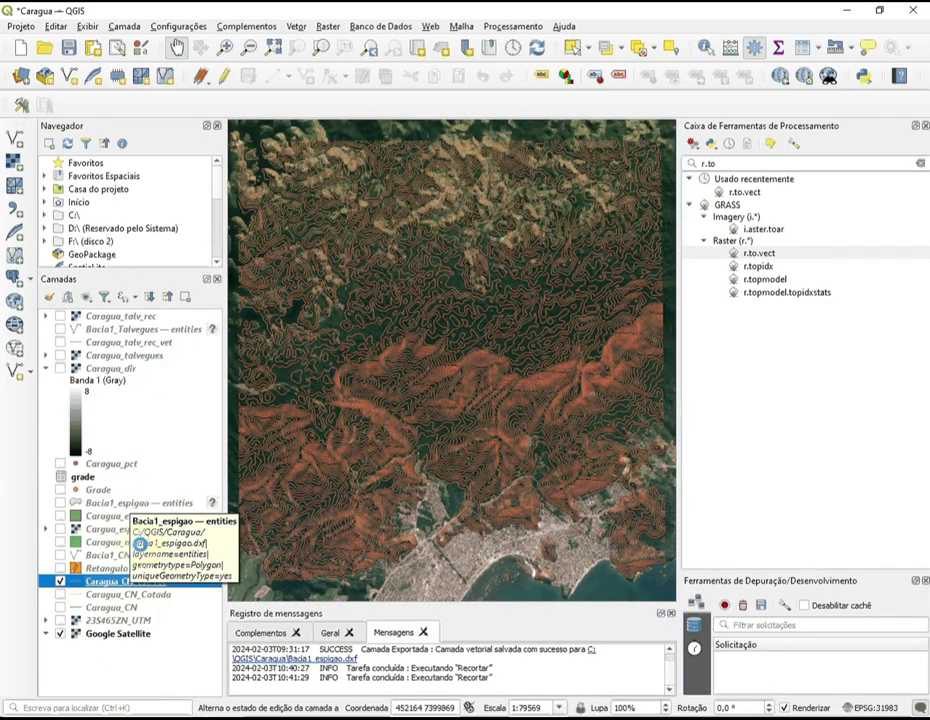
Step: Compare the clipped contour area with the full Caragua_mun municipality layer by showing and hiding that layer
left_click(112, 542)
left_click(60, 542)
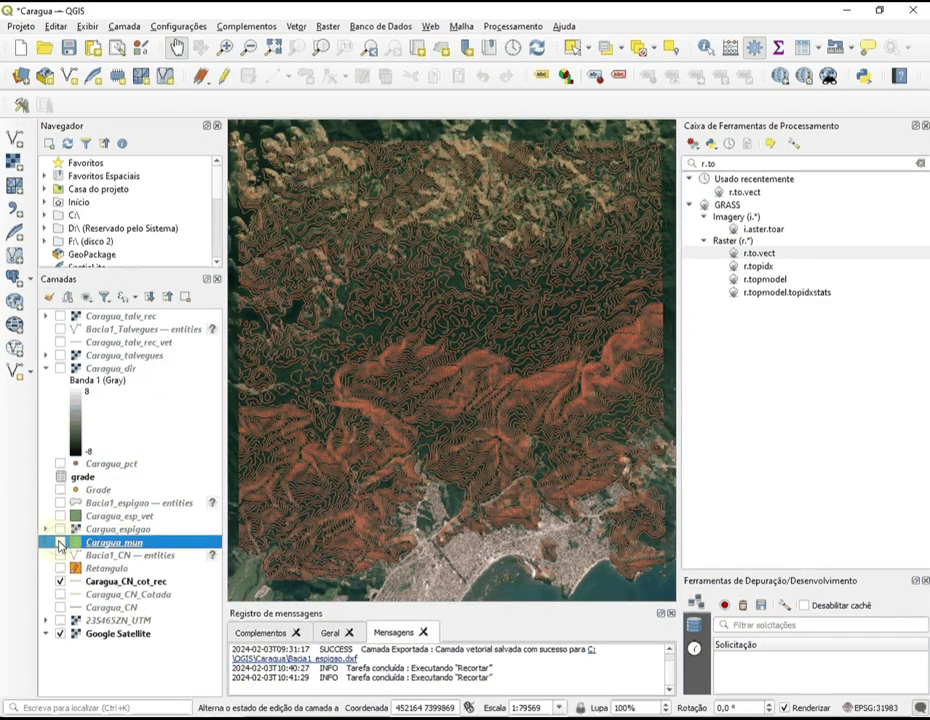
right_click(368, 291)
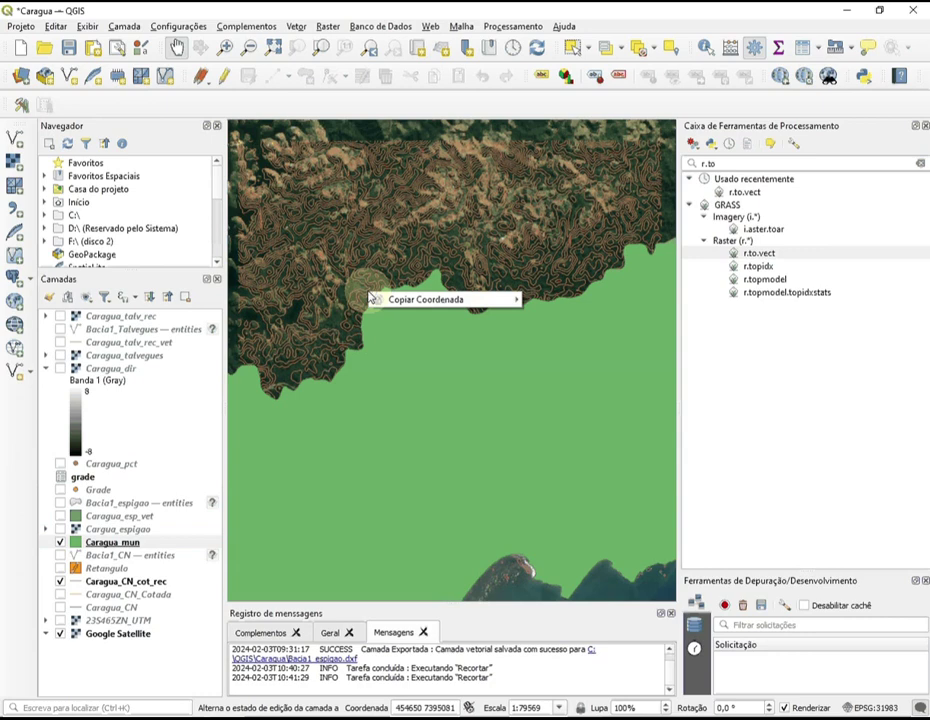
right_click(128, 549)
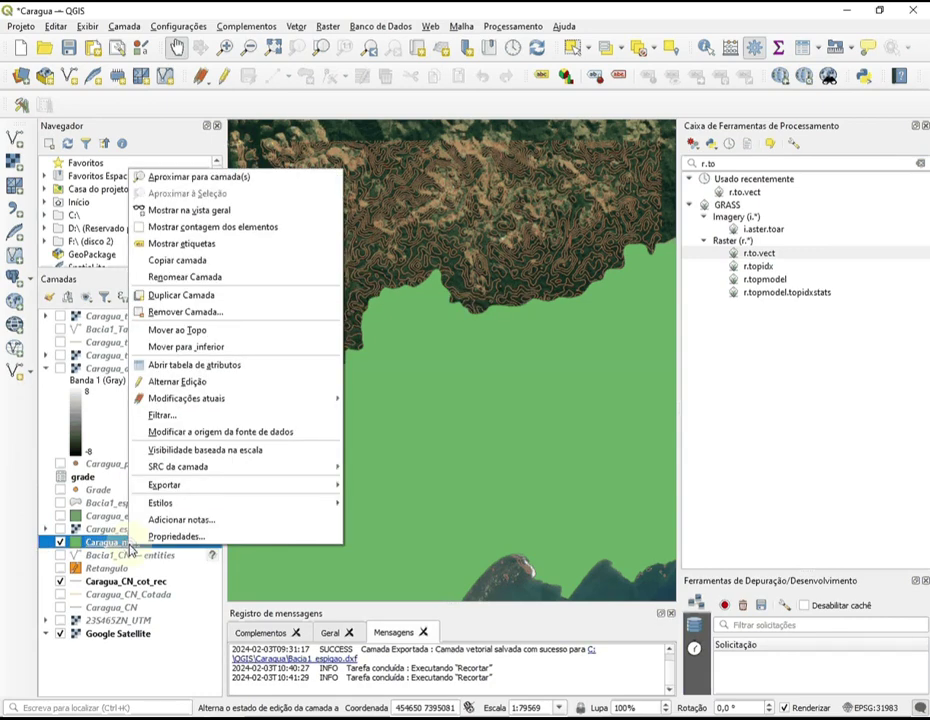
left_click(200, 178)
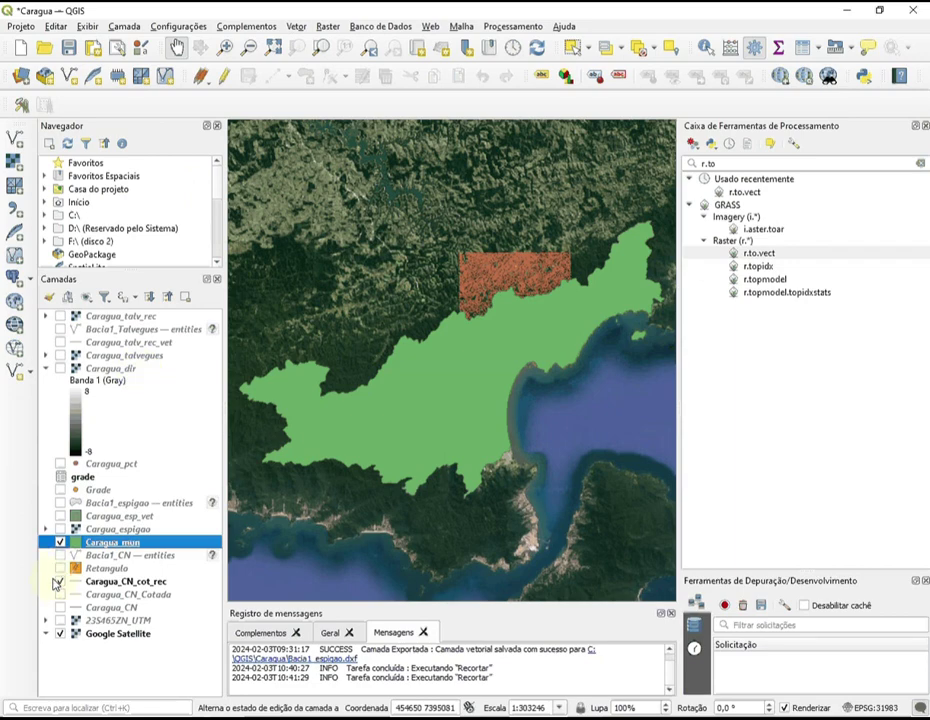
left_click(60, 543)
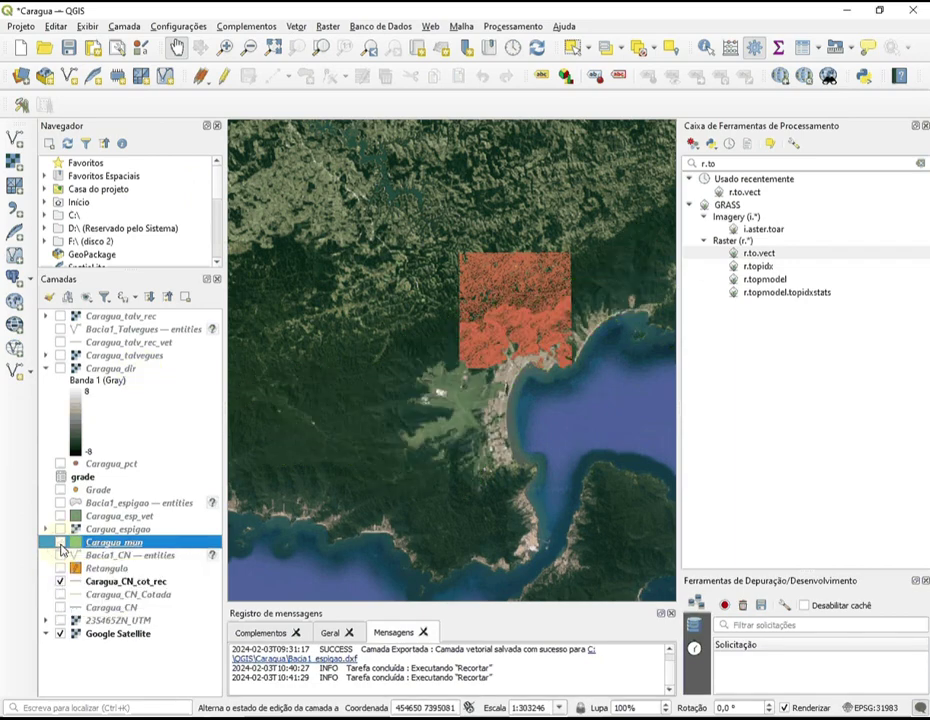
left_click(60, 543)
left_click(60, 543)
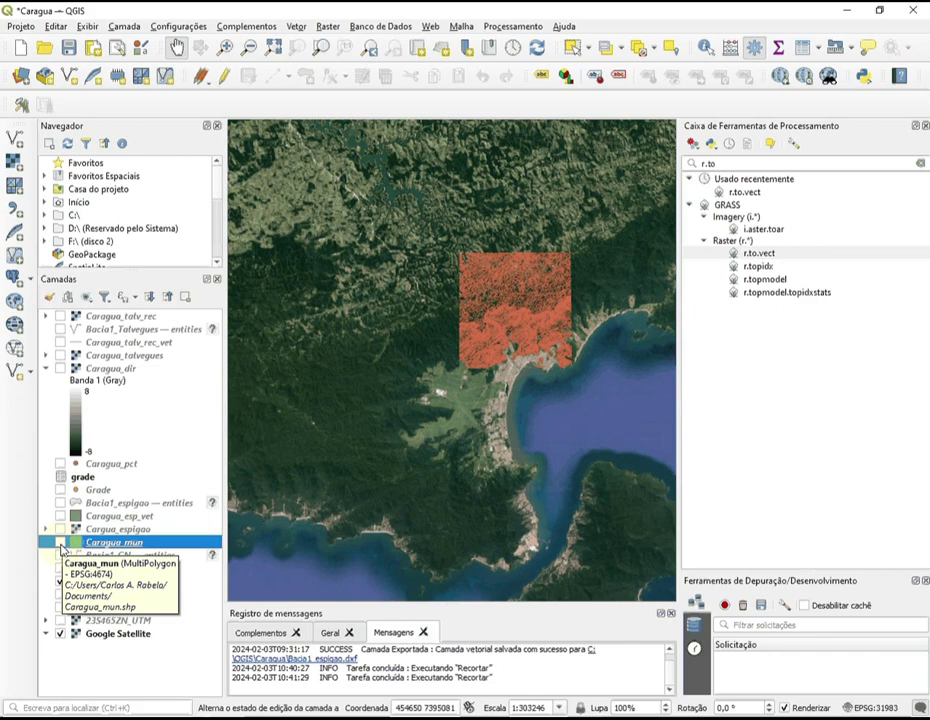
left_click(101, 688)
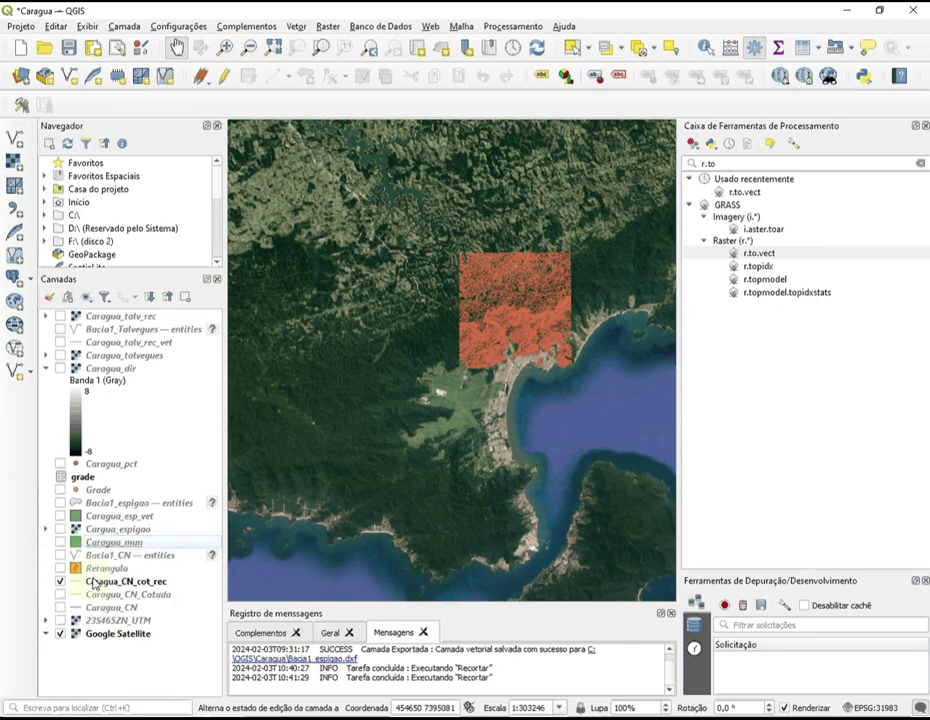
Step: Start exporting the Caragua_CN_cot_rec layer as AutoCAD DXF with the existing Bacia1_CN.dxf in the Caragua folder as target file
left_click(96, 584)
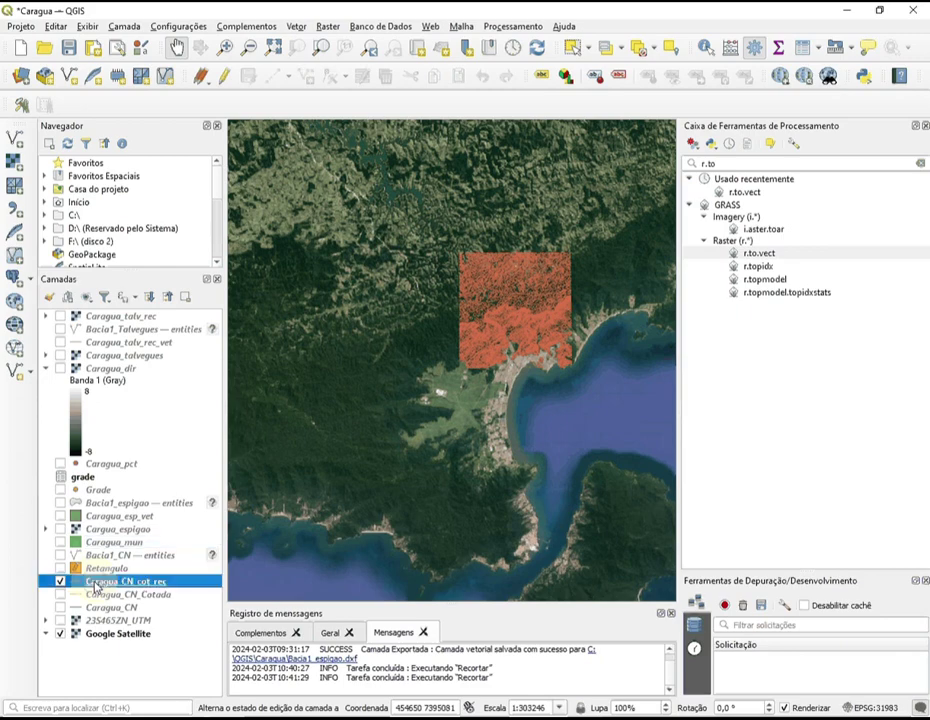
right_click(96, 585)
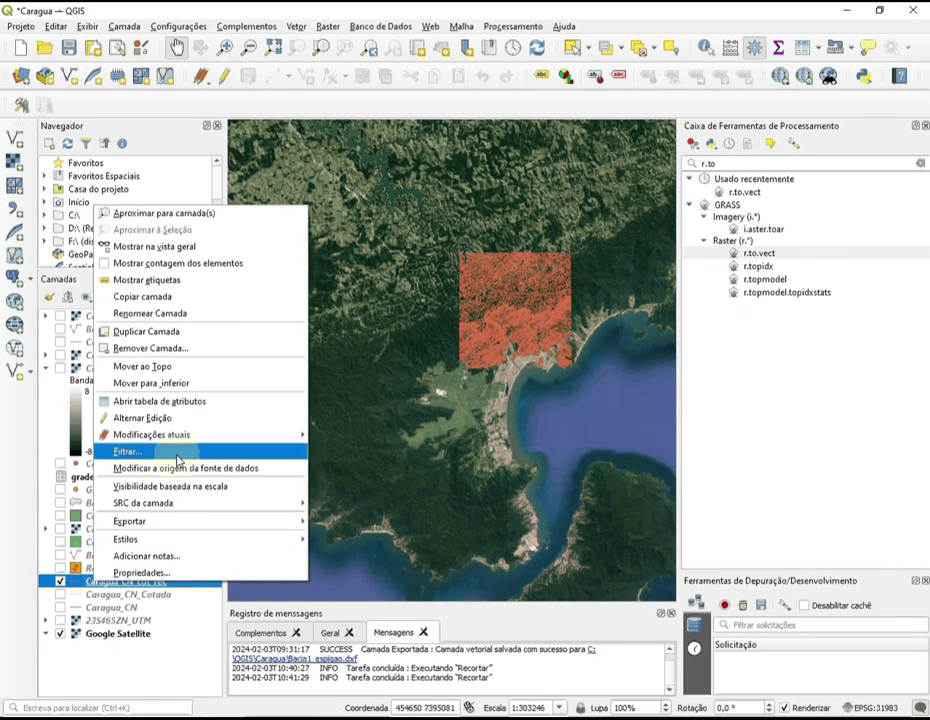
mouse_move(170, 522)
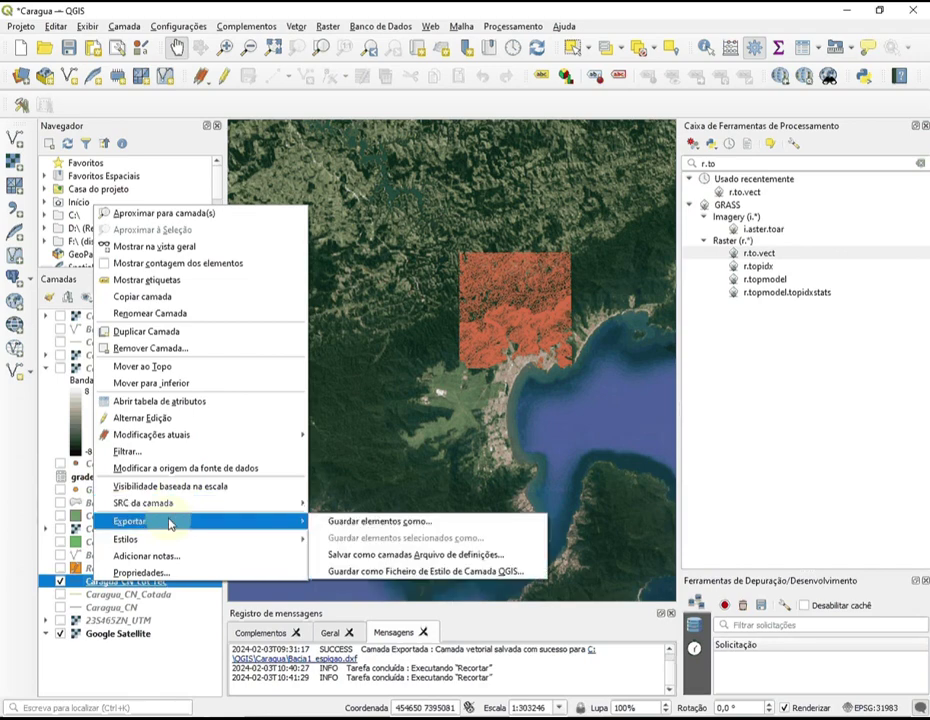
left_click(349, 524)
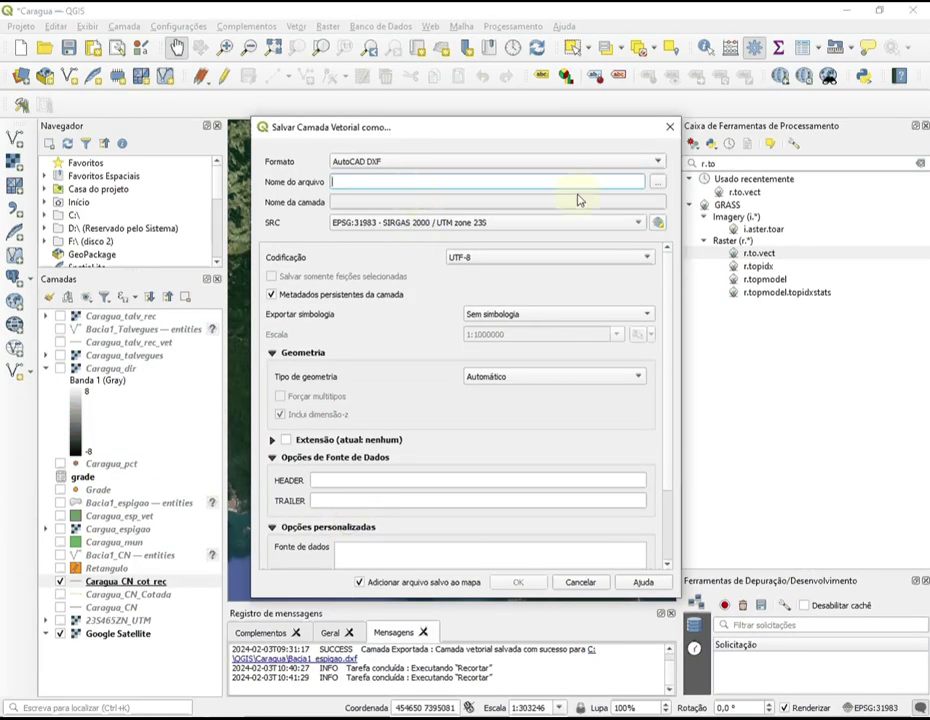
left_click(658, 186)
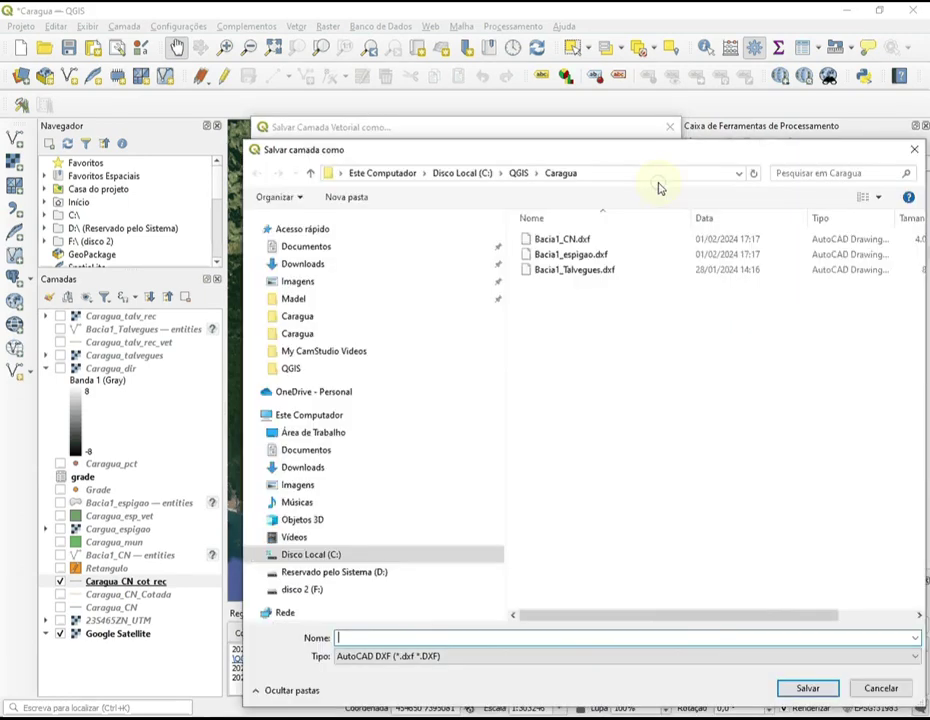
left_click(614, 242)
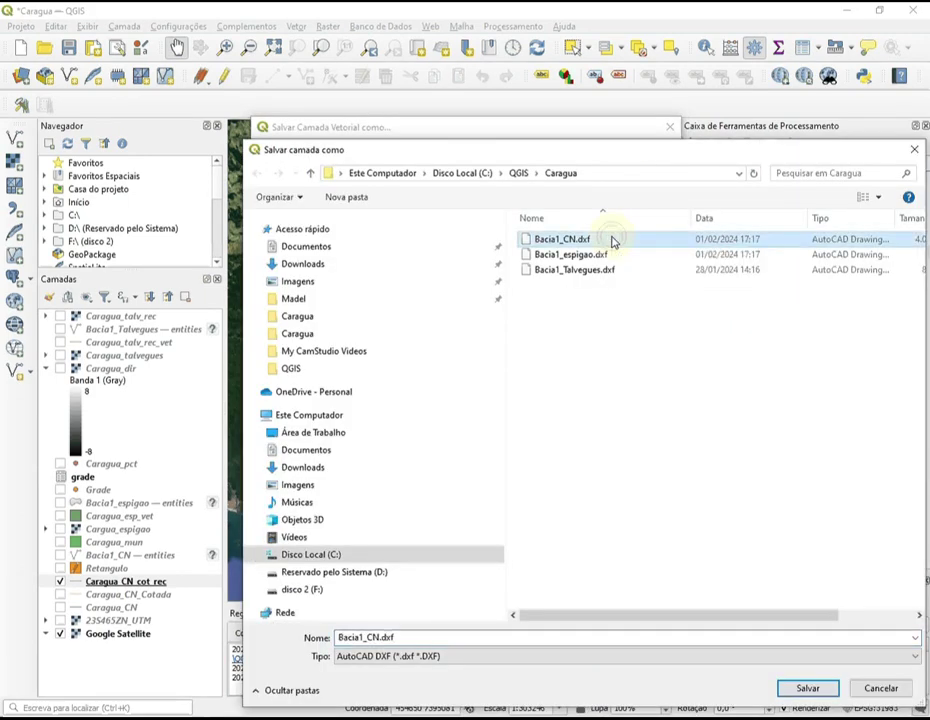
double_click(614, 242)
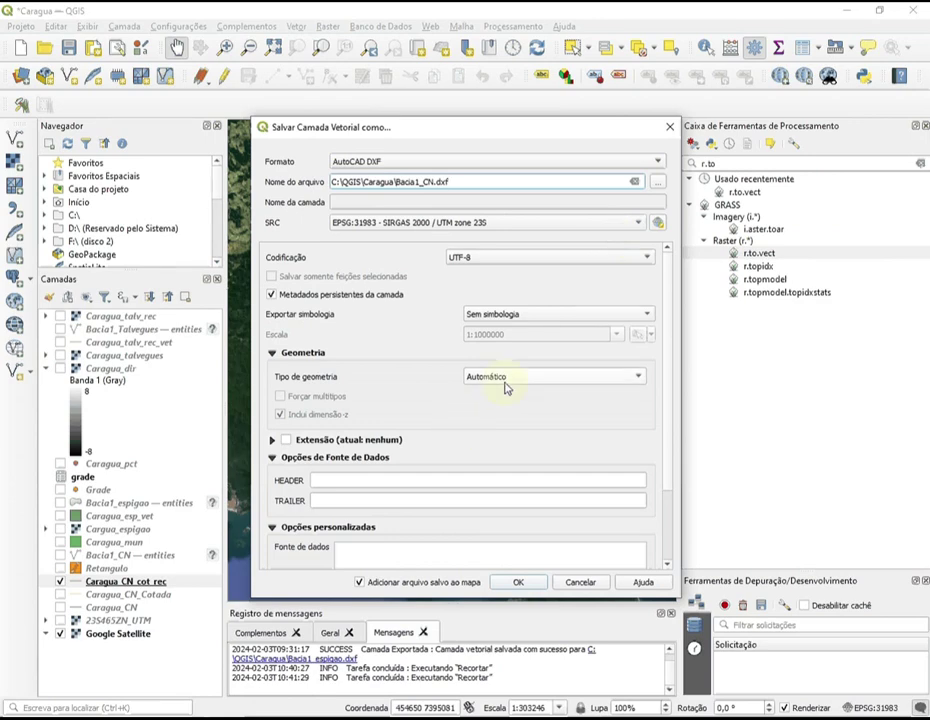
Step: Export with String de linha geometry including the z dimension, overwrite the existing DXF and add its entities layer to the map
left_click(640, 380)
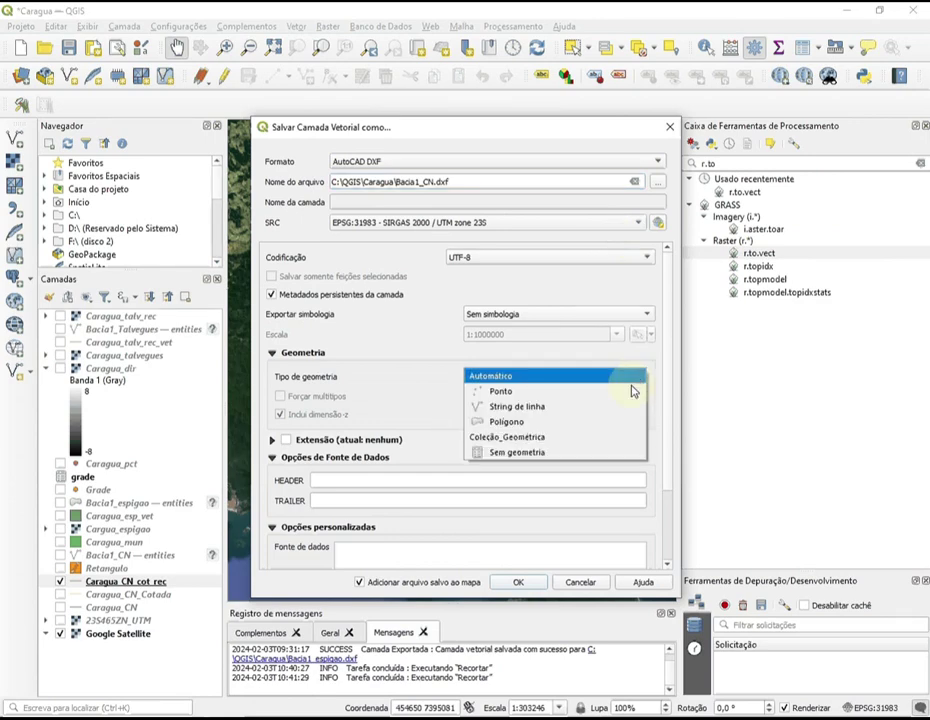
left_click(577, 406)
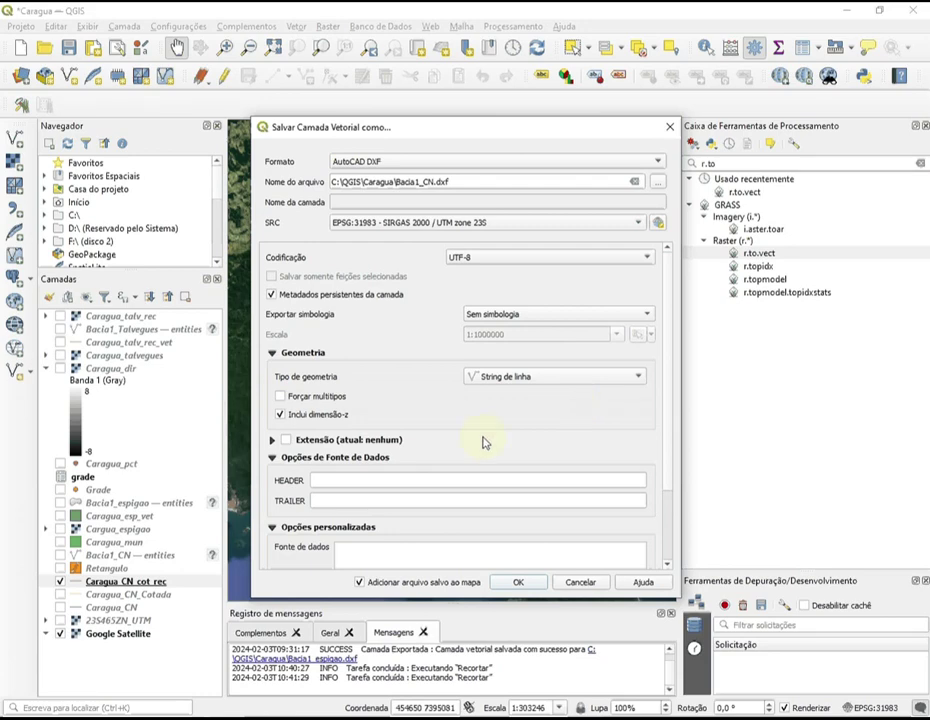
left_click(519, 582)
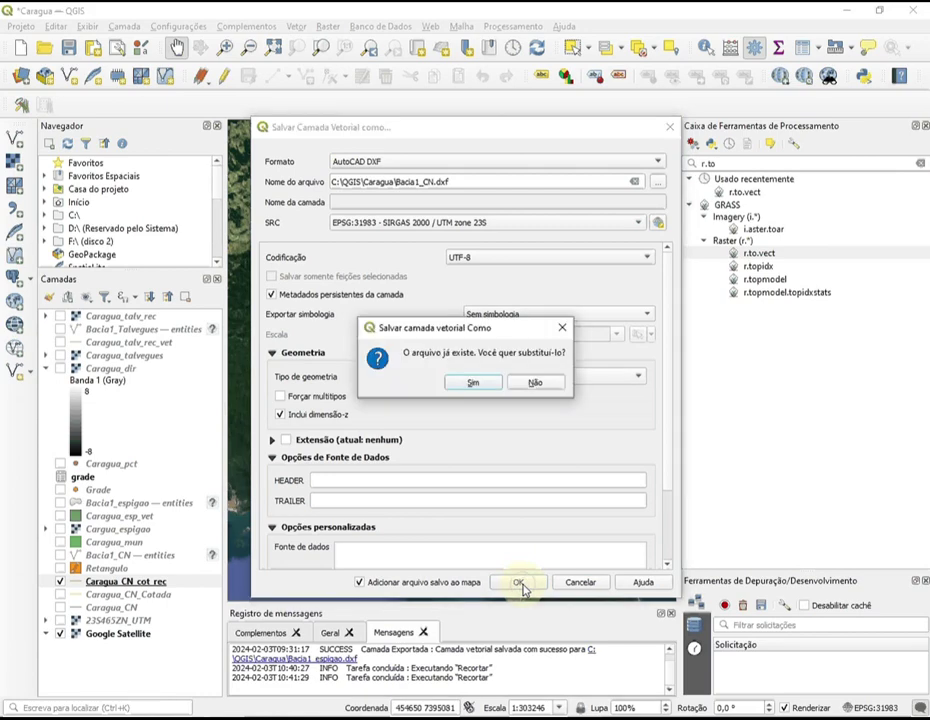
left_click(468, 387)
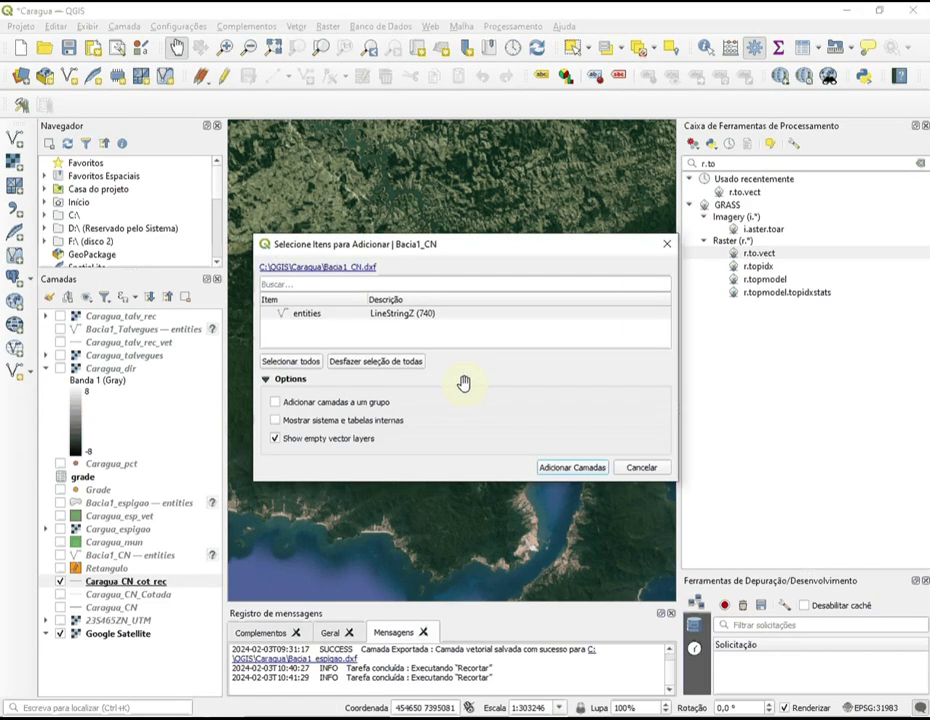
left_click(380, 316)
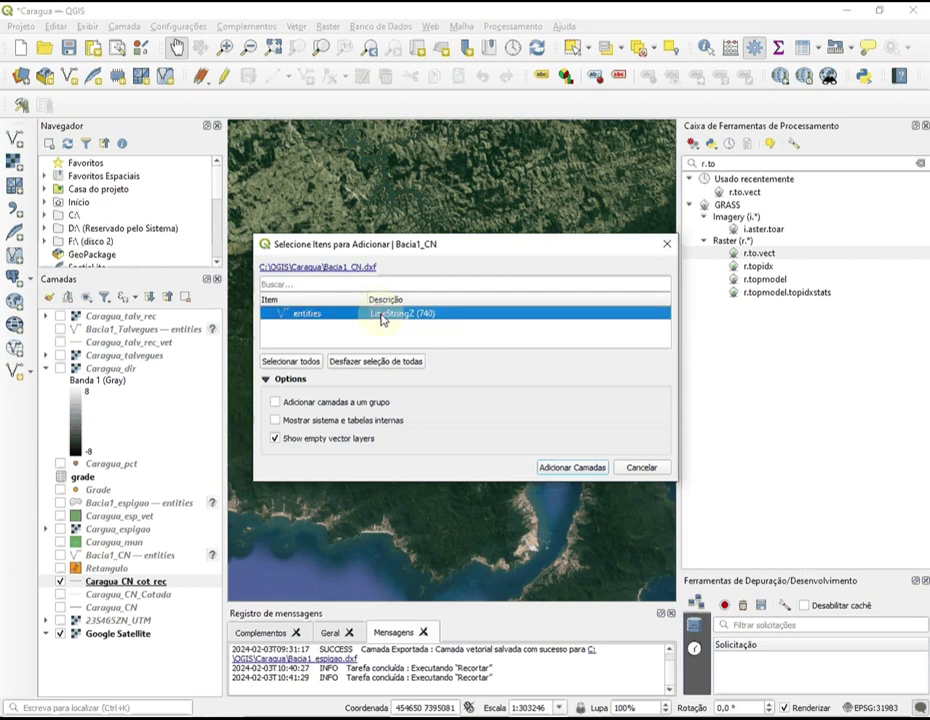
left_click(567, 470)
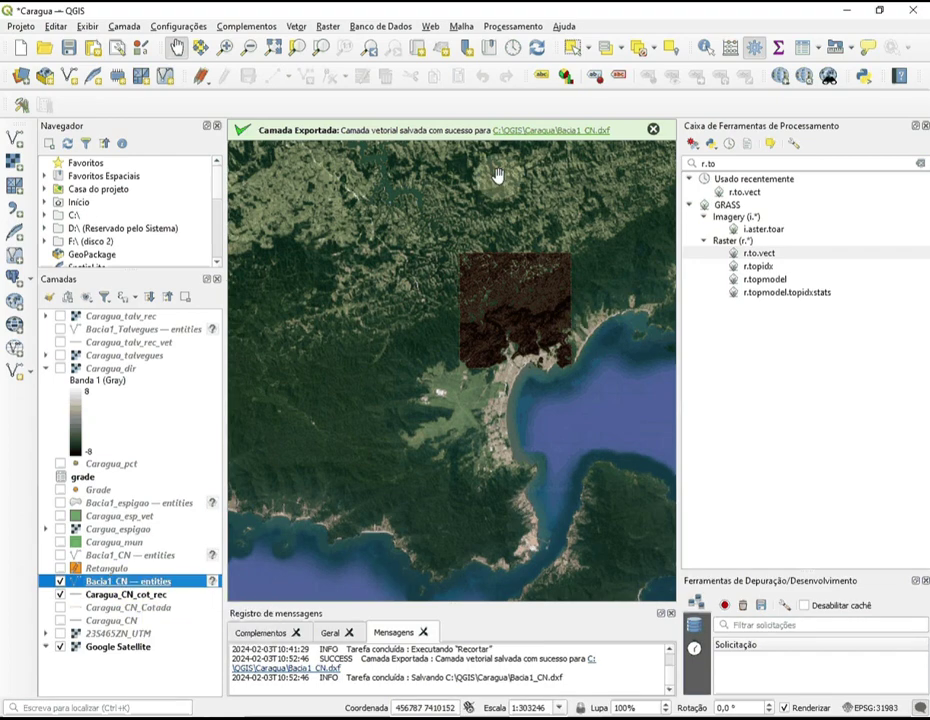
Step: Switch to File Explorer and select Bacia1_espigao.dxf, grade.csv, Bacia1_Talvegues.dxf, Bacia1_CN.dxf and Bacia1.jpg in C:\QGIS\Caragua for copying
left_click(456, 356)
key("alt+Tab")
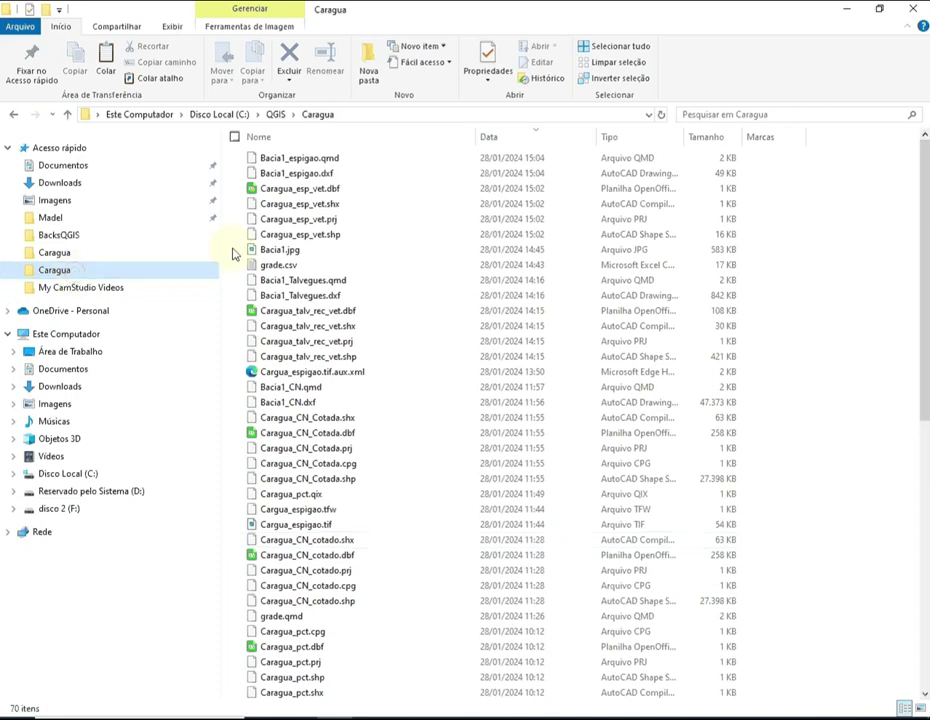
left_click(322, 176)
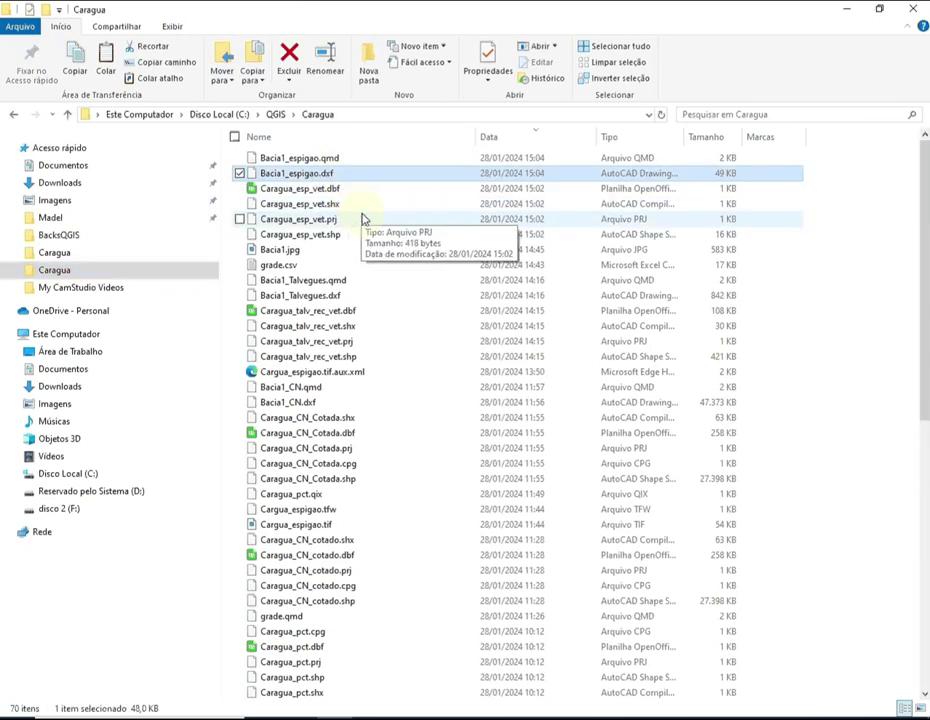
left_click(355, 267, "ctrl")
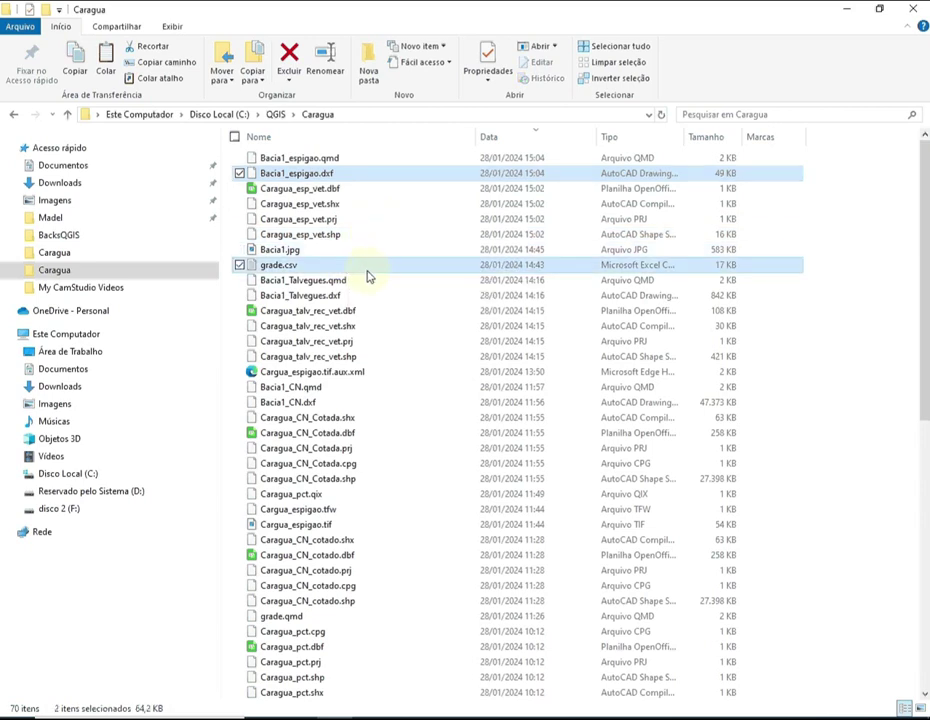
left_click(363, 296, "ctrl")
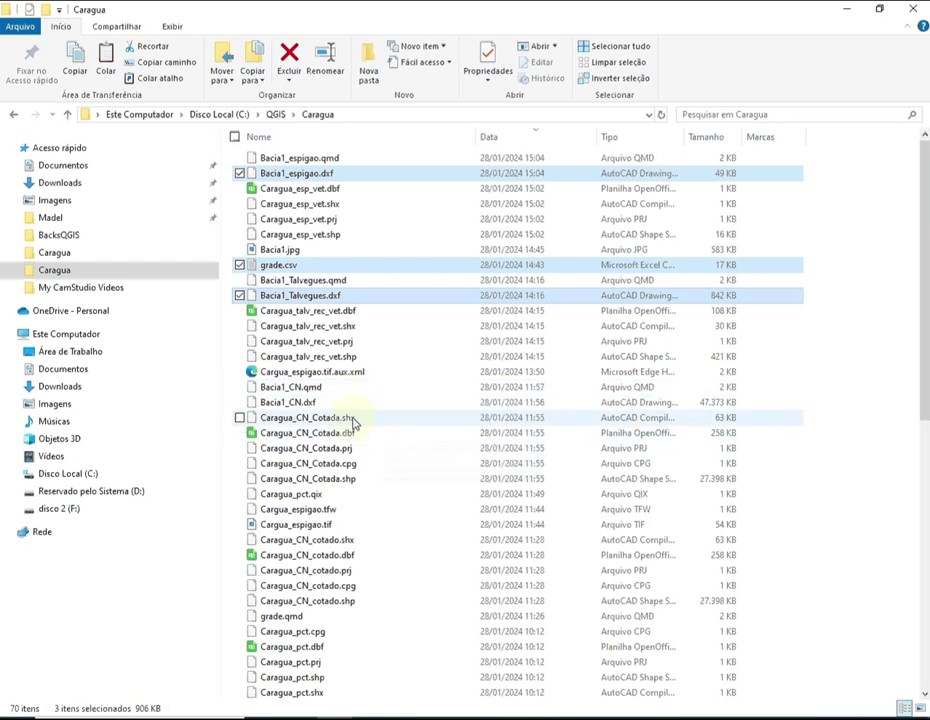
left_click(350, 404, "ctrl")
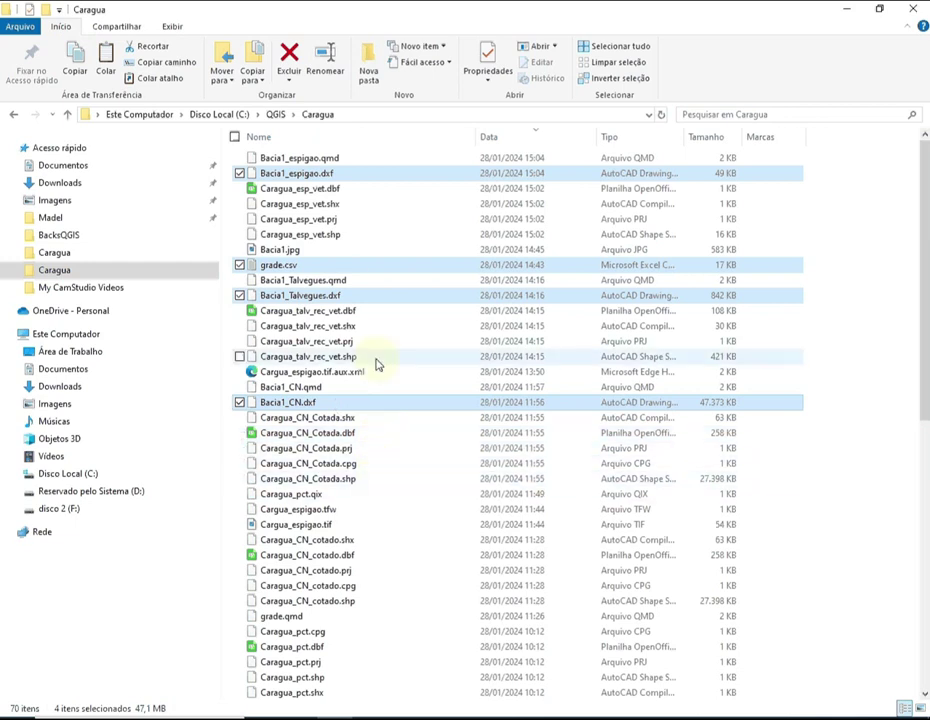
left_click(241, 250)
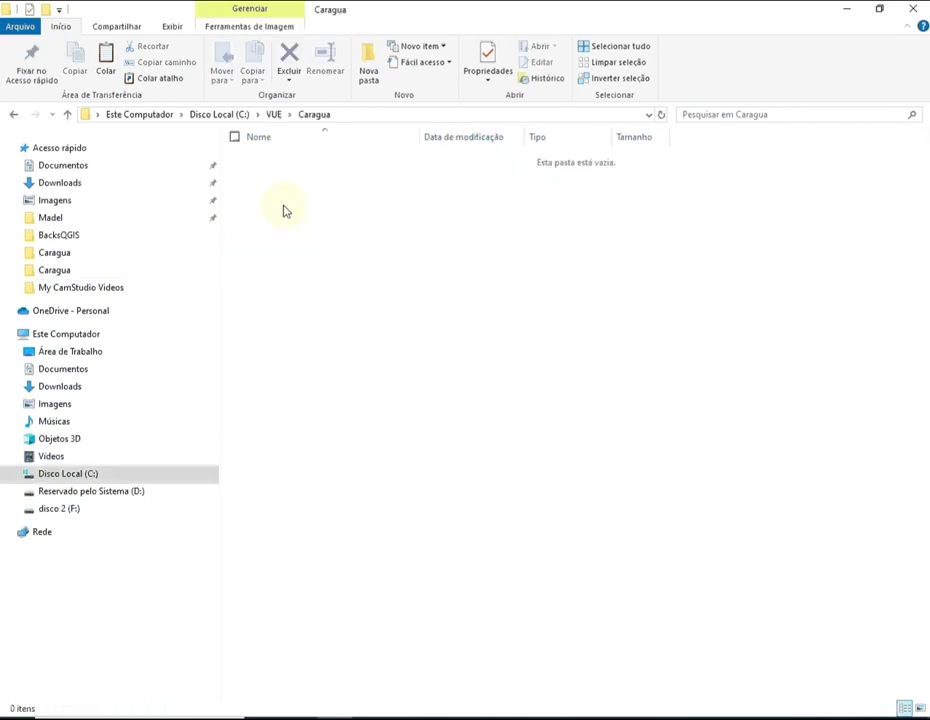
Step: Paste the copied DXF, CSV and JPG files into the empty C:\VUE\Caragua folder
left_click(57, 478)
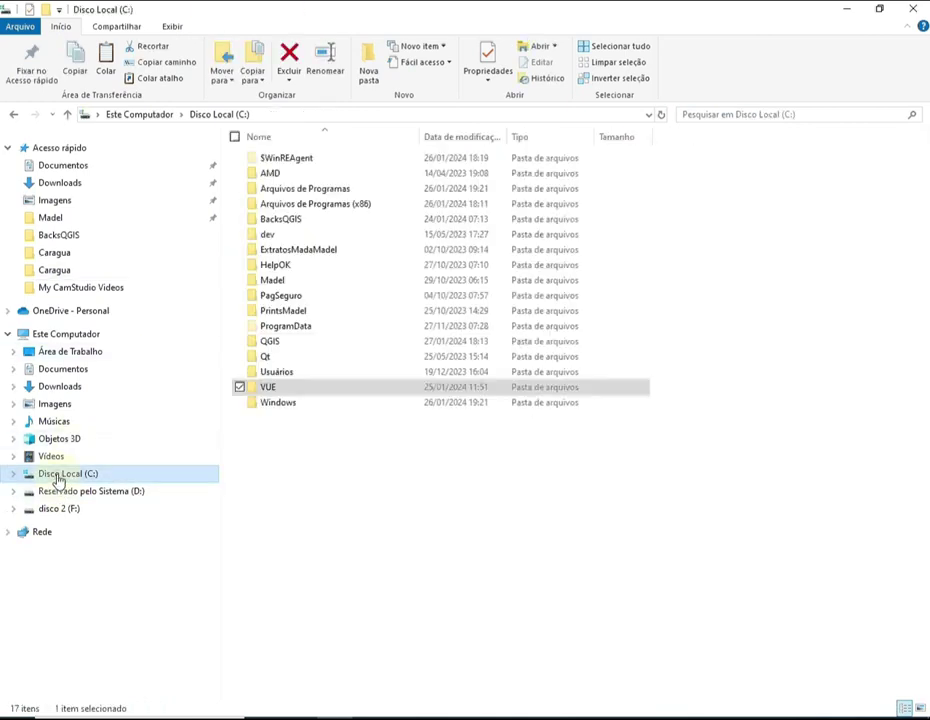
double_click(277, 392)
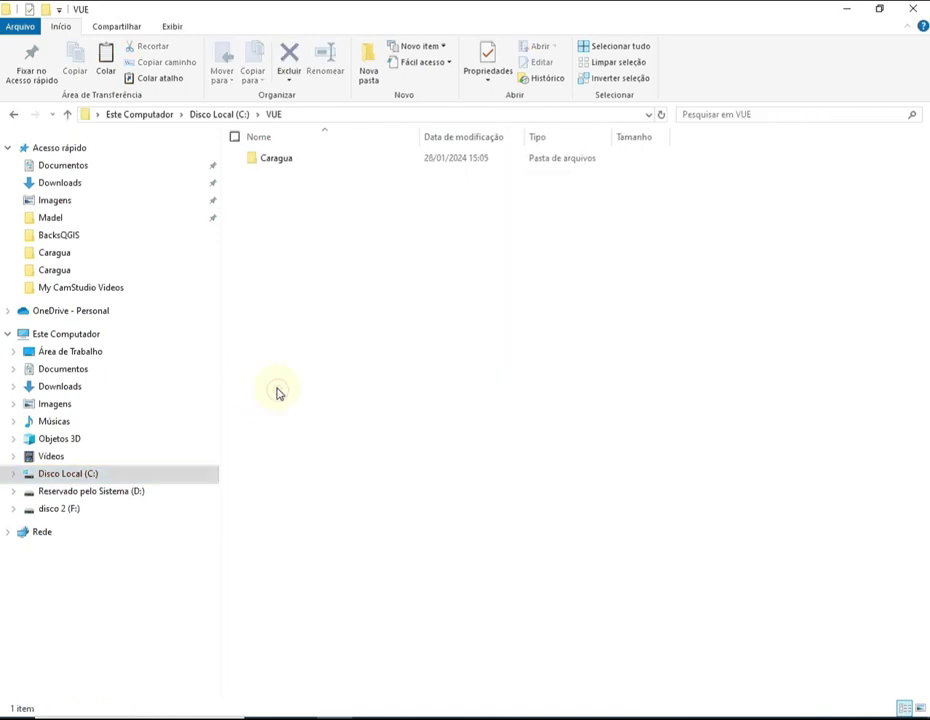
left_click(270, 165)
double_click(270, 160)
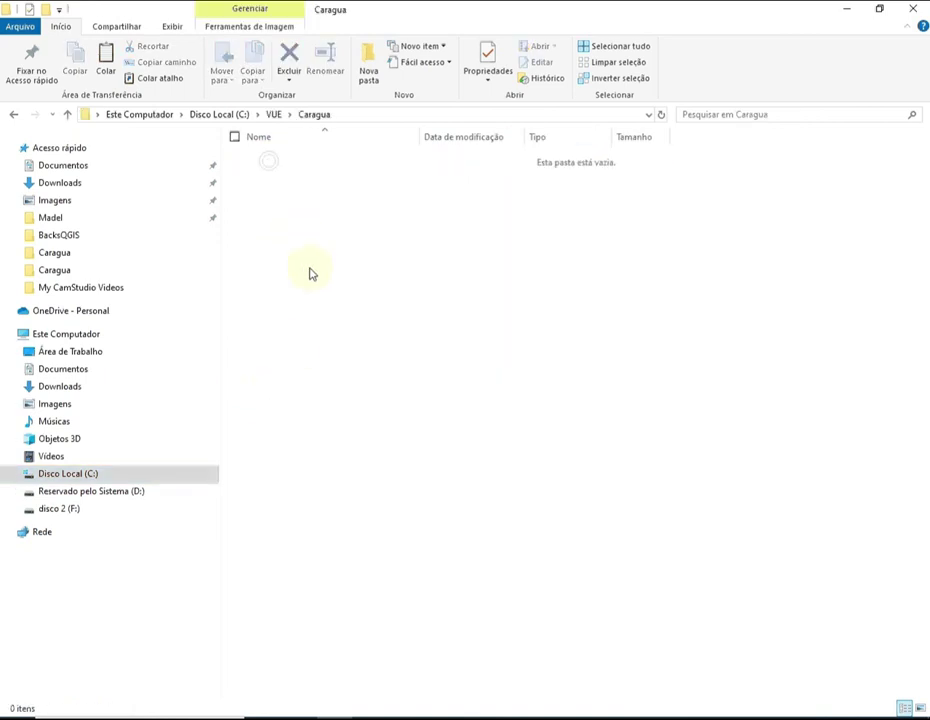
key("ctrl+v")
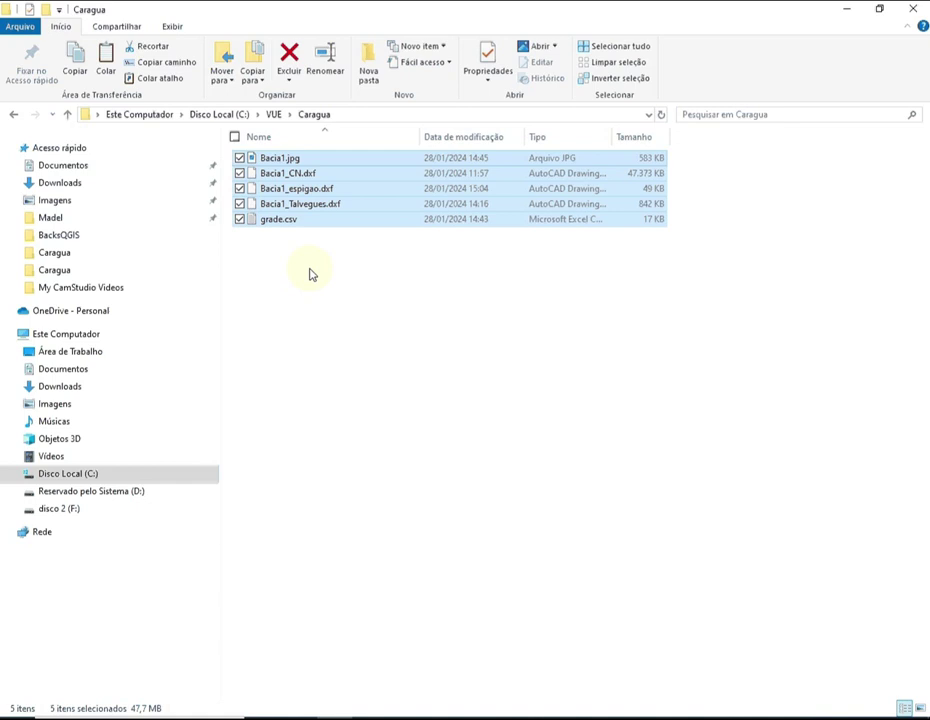
left_click(316, 353)
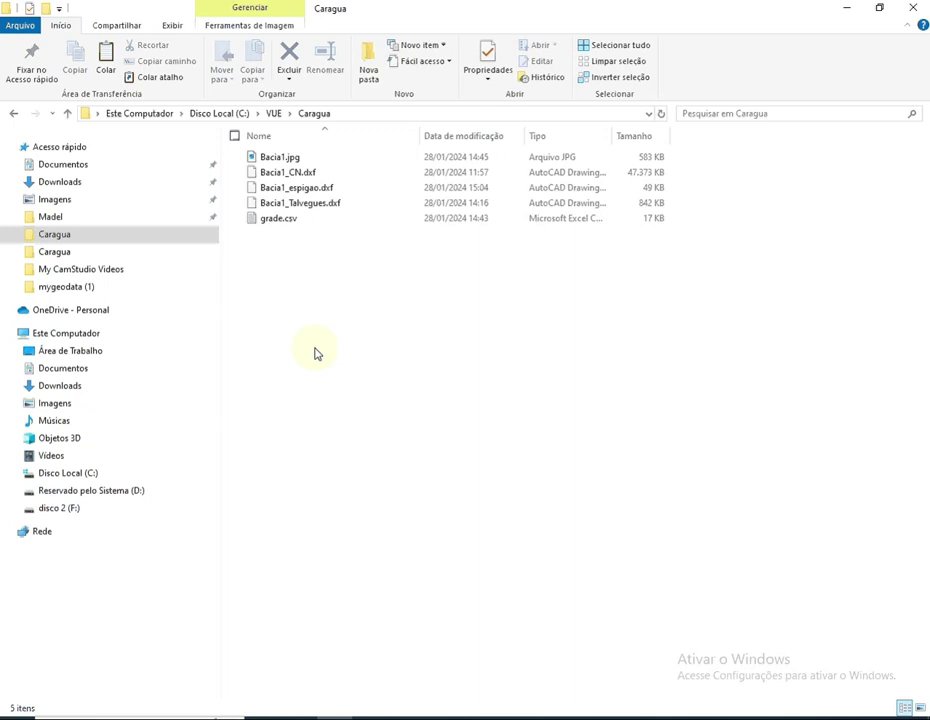
Step: Open the copied grade.csv in Bloco de Notas and insert a blank line after row 1
left_click(287, 220)
right_click(290, 223)
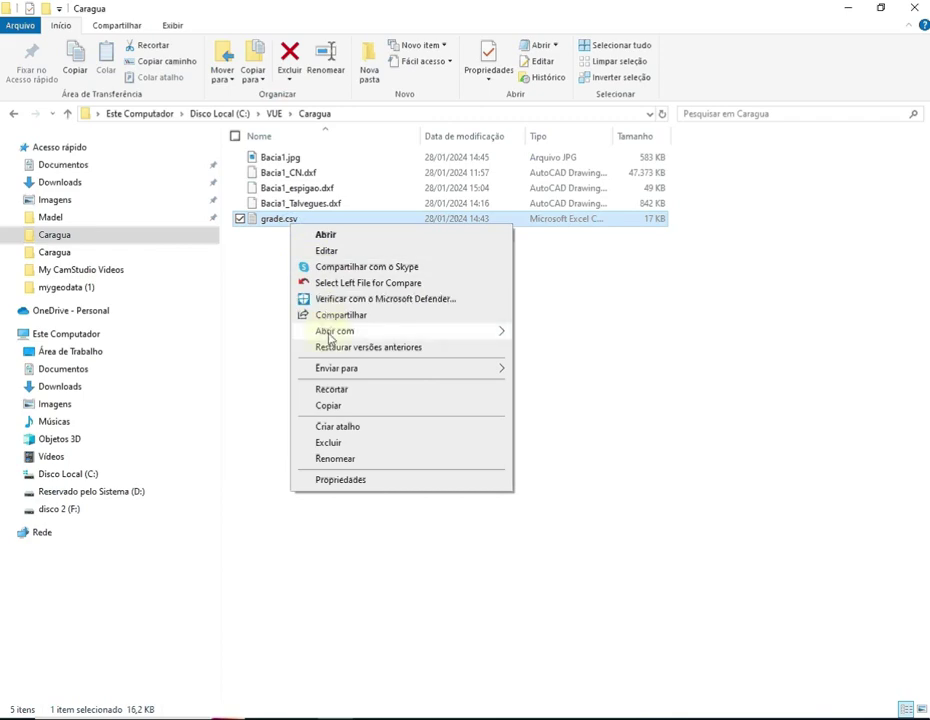
mouse_move(328, 334)
left_click(529, 332)
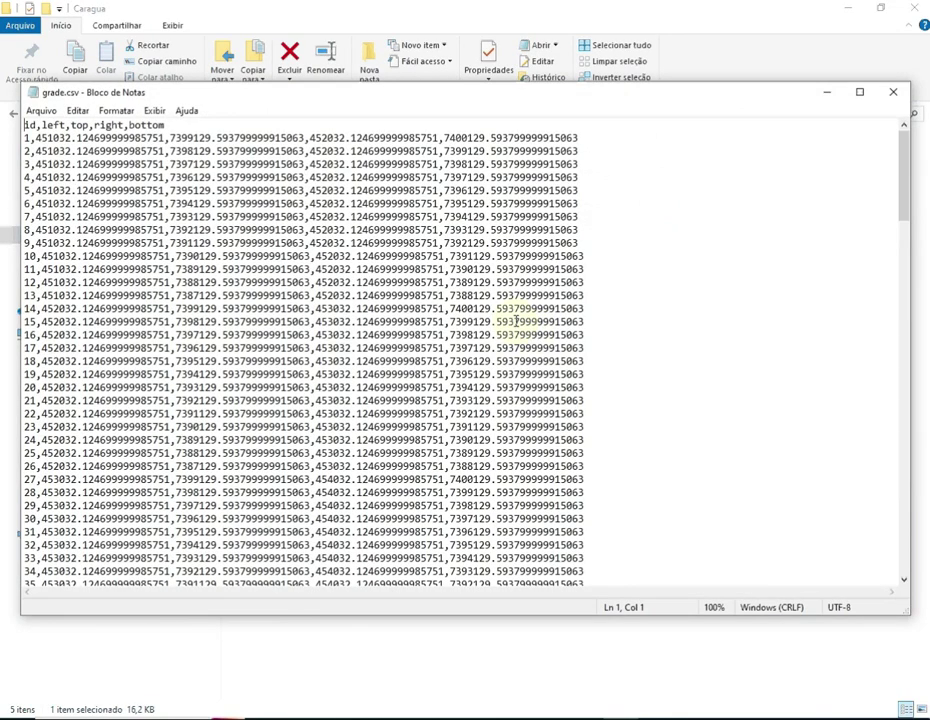
key("Down")
key("End")
key("Return")
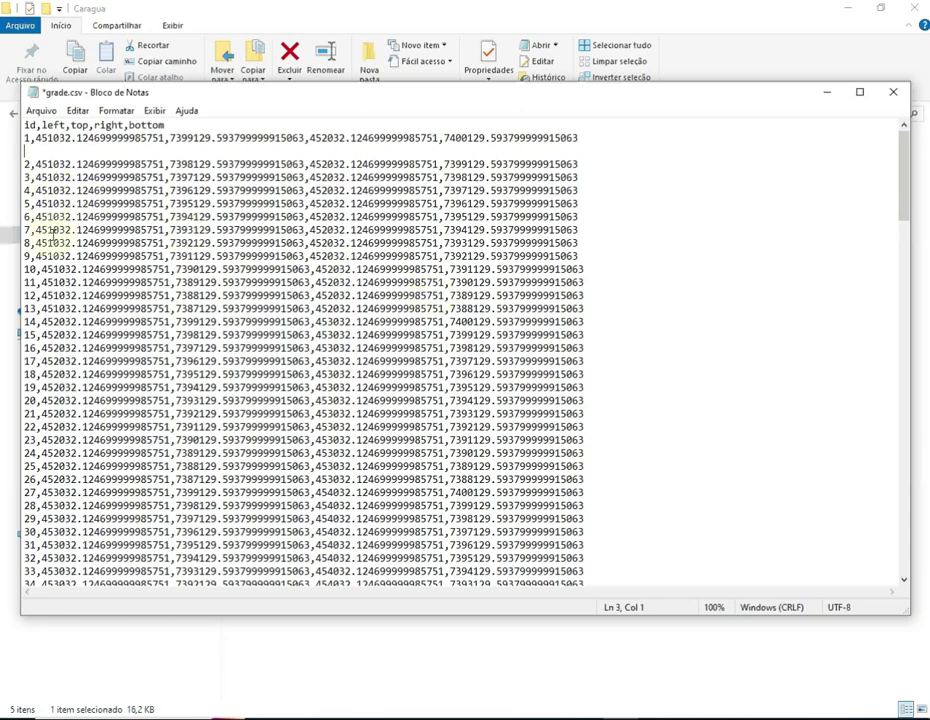
Step: Set row 13 of the grid list apart with a blank line above and below it
left_click(48, 309)
key("End")
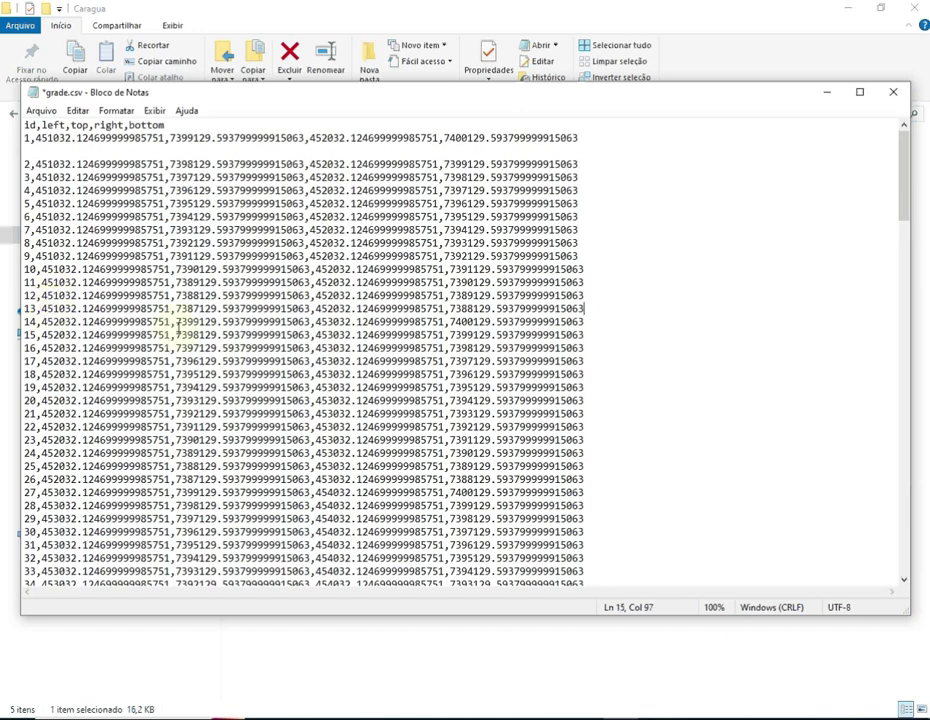
key("Return")
key("Up")
key("Up")
key("End")
key("Return")
Step: Insert a blank line above row 169, the last row of the grid list
key("Down")
key("Down")
key("Down")
key("Down")
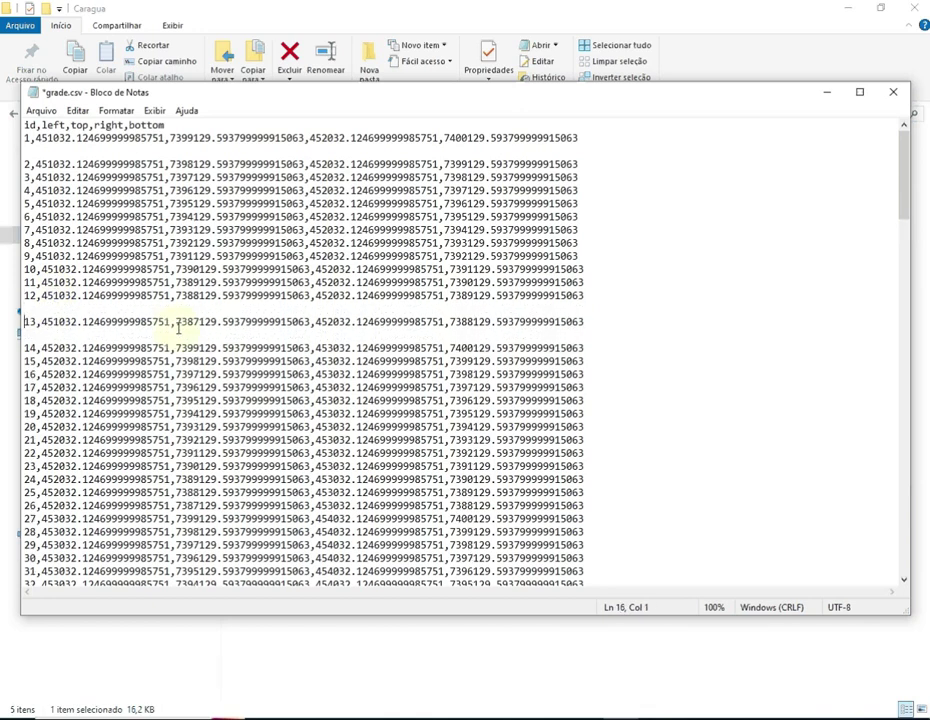
key("Down")
key("Down")
key("Down")
key("Down")
key("Down")
key("Down")
key("Down")
key("Down")
key("Down")
key("Down")
key("Down")
key("Down")
key("Down")
key("Down")
key("Down")
key("Down")
key("Down")
key("Down")
key("Down")
key("Down")
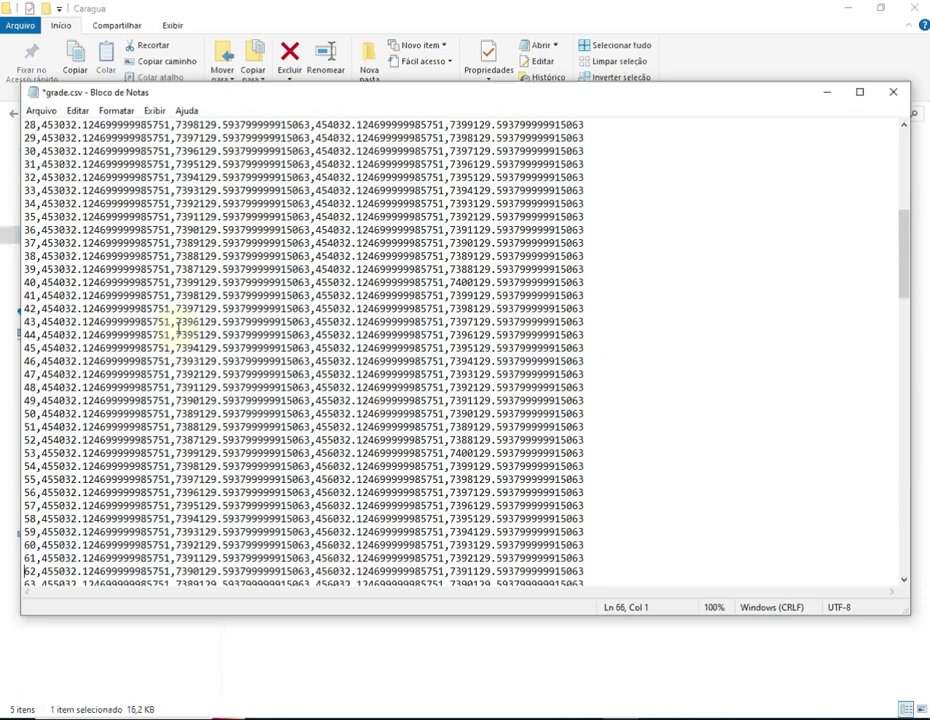
key("ctrl+End")
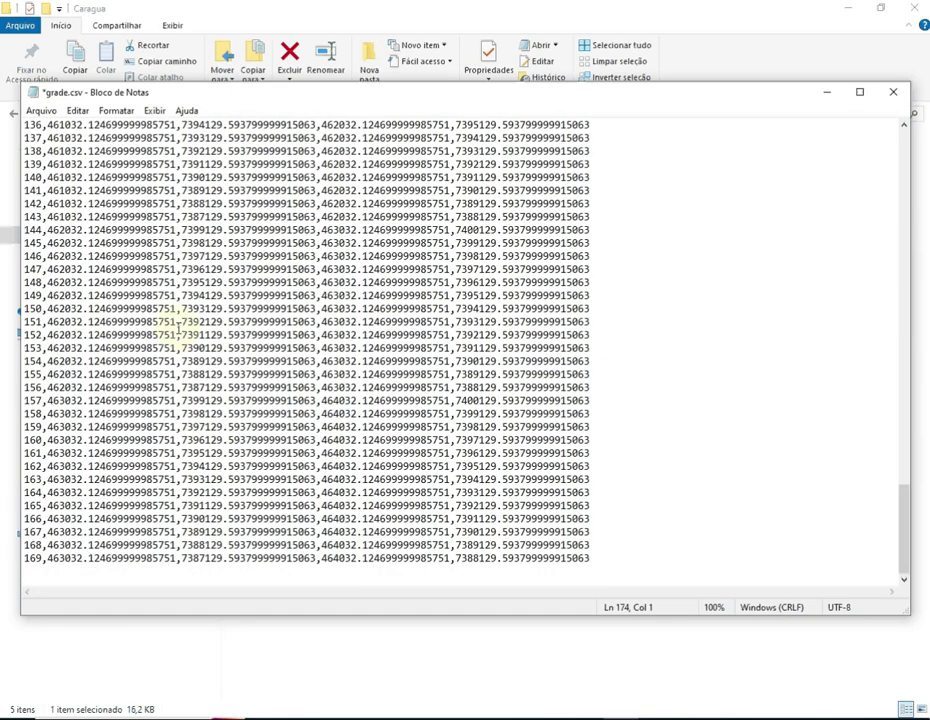
key("Up")
key("Return")
key("Up")
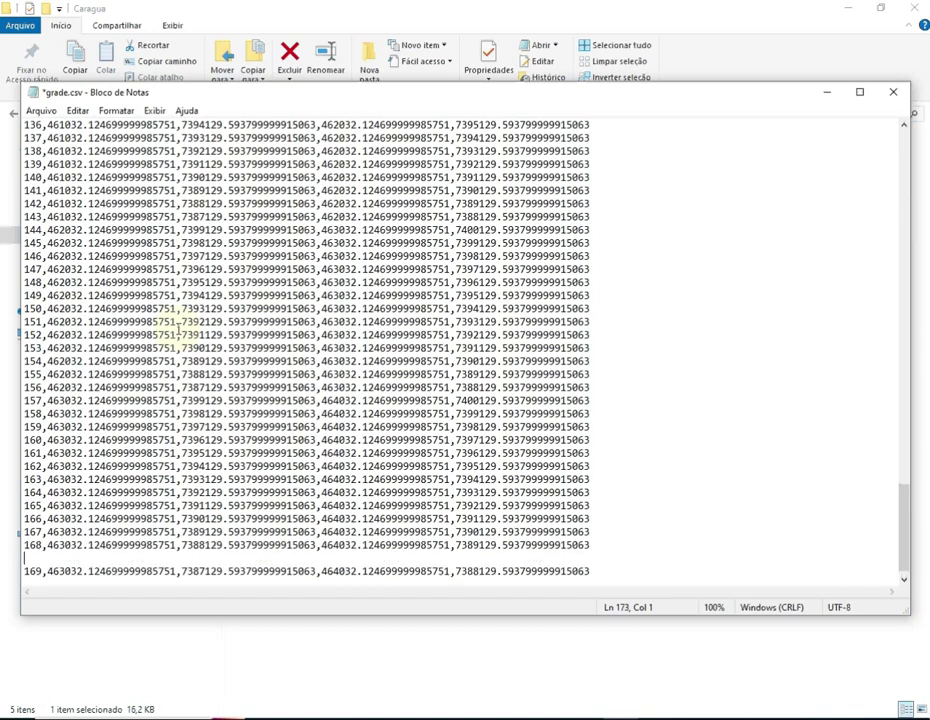
Step: Set row 157 of the grid list apart with a blank line above and below it
key("Right")
key("Right")
key("Right")
key("Right")
key("Right")
key("Up")
key("Up")
key("Up")
key("Up")
key("Up")
key("Up")
key("Up")
key("Up")
key("Up")
key("Up")
key("Up")
key("Up")
key("End")
key("Return")
key("Down")
key("End")
key("Return")
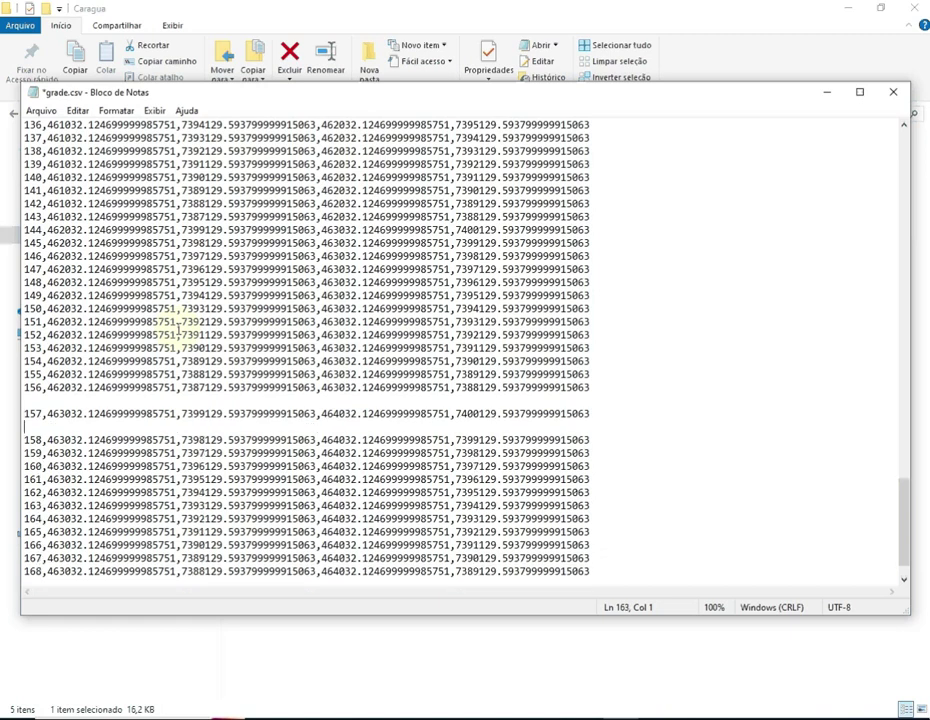
Step: Delete rows 158 to 168 between the separated rows 157 and 169
key("Down")
key("shift+Down")
key("shift+Down")
key("shift+Down")
key("shift+Down")
key("shift+Down")
key("shift+Down")
key("shift+Down")
key("shift+Down")
key("shift+Down")
key("shift+Down")
key("shift+Down")
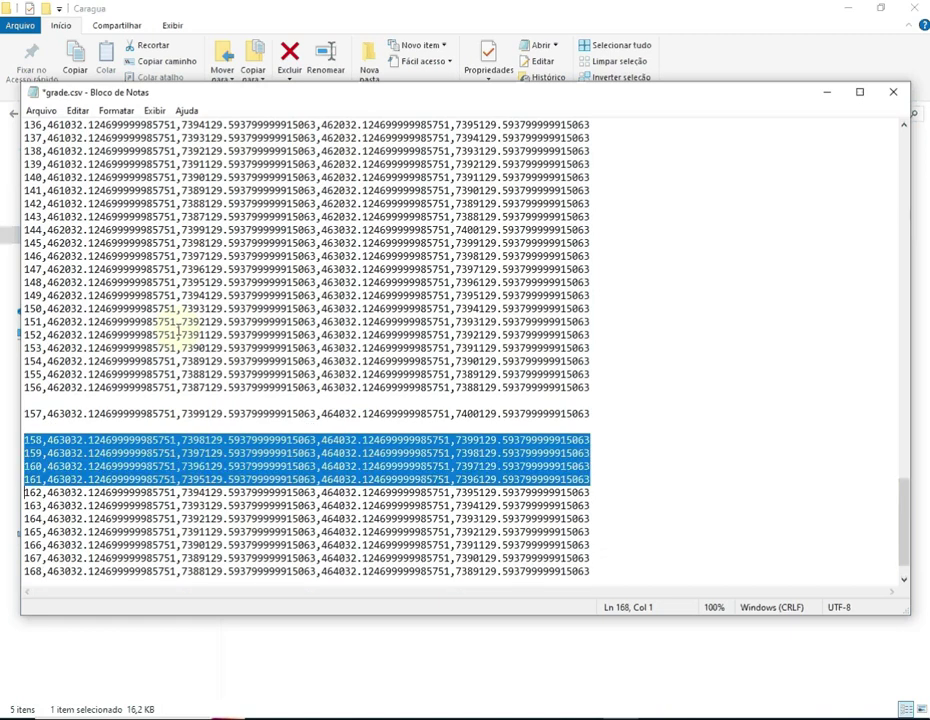
key("Delete")
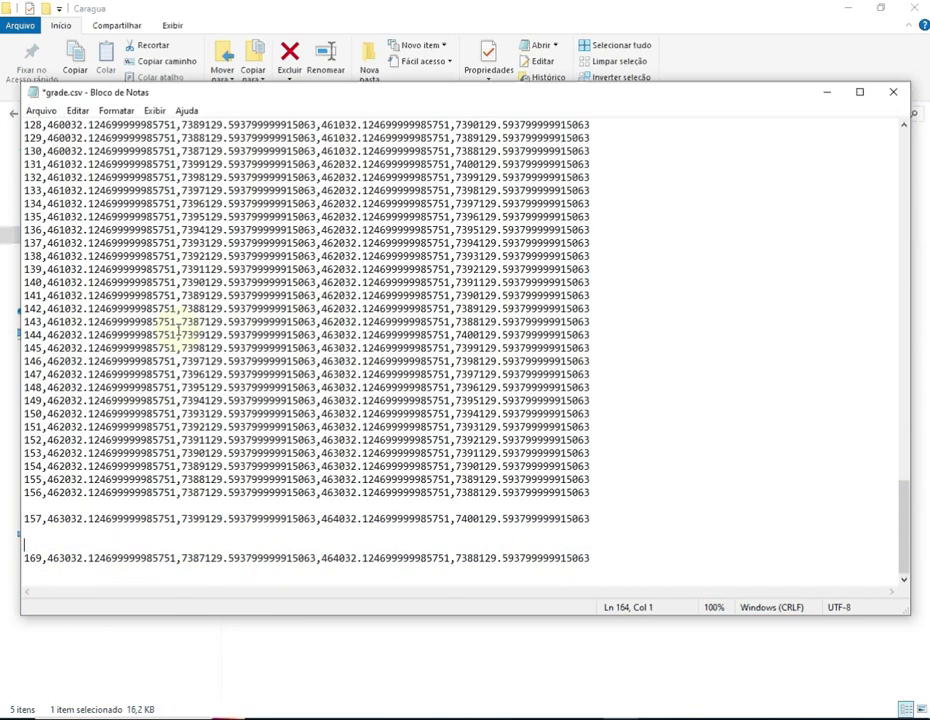
Step: Delete rows 14 to 156 between the separated rows 13 and 157 of the grid list
key("Up")
key("Up")
key("Up")
key("shift+Up")
key("shift+Up")
key("shift+Up")
key("shift+Up")
key("shift+Up")
key("shift+Up")
key("shift+Up")
key("shift+Up")
key("shift+Up")
key("shift+Up")
key("shift+Up")
key("shift+Up")
key("shift+Up")
key("shift+Up")
key("shift+Up")
key("shift+Up")
key("shift+Up")
key("shift+Up")
key("shift+Up")
key("shift+Up")
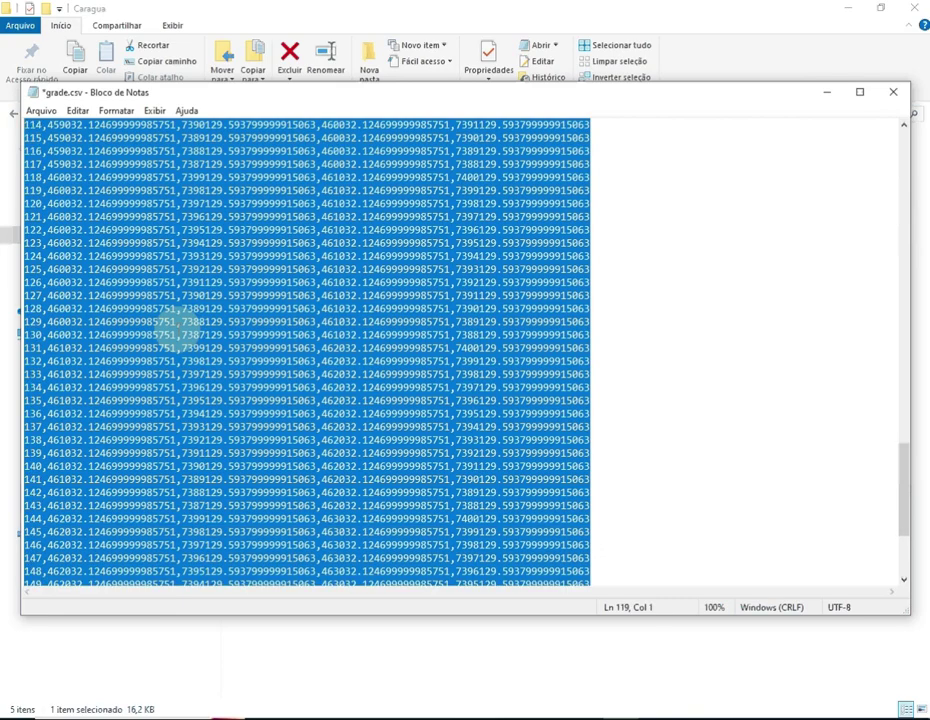
key("shift+Up")
key("shift+Up")
key("shift+Up")
key("shift+Up")
key("shift+Up")
key("shift+Up")
key("shift+Up")
key("shift+Up")
key("shift+Up")
key("shift+Up")
key("shift+Up")
key("shift+Up")
key("shift+Up")
key("shift+Up")
key("shift+Up")
key("shift+Up")
key("shift+Up")
key("shift+Up")
key("shift+Up")
key("shift+Up")
key("shift+Up")
key("shift+Up")
key("shift+Up")
key("shift+Up")
key("shift+Up")
key("shift+Up")
key("shift+Up")
key("shift+Up")
key("shift+Up")
key("shift+Up")
key("shift+Up")
key("shift+Up")
key("shift+Up")
key("shift+Up")
key("shift+Up")
key("shift+Up")
key("shift+Up")
key("shift+Up")
key("shift+Up")
key("shift+Up")
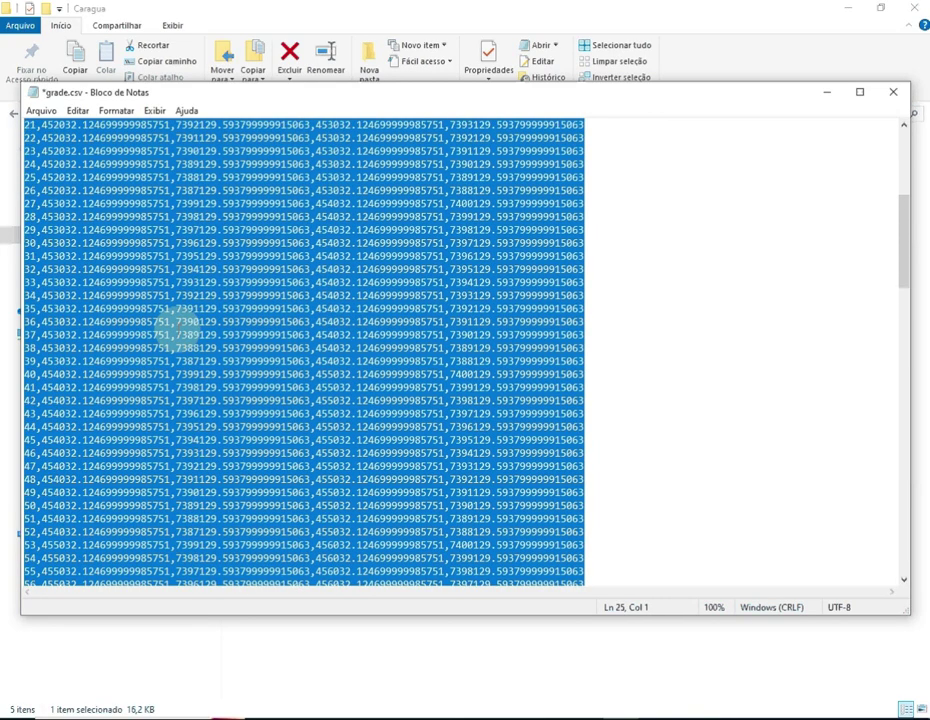
key("shift+Up")
key("shift+Up")
key("shift+Up")
key("shift+Up")
key("shift+Up")
key("shift+Up")
key("shift+Up")
key("shift+Up")
key("shift+Up")
key("shift+Up")
key("shift+Up")
key("shift+Up")
key("shift+Up")
key("shift+Up")
key("shift+Up")
key("shift+Up")
key("shift+Up")
key("shift+Up")
key("shift+Down")
key("shift+Down")
key("shift+Down")
key("shift+Down")
key("shift+Down")
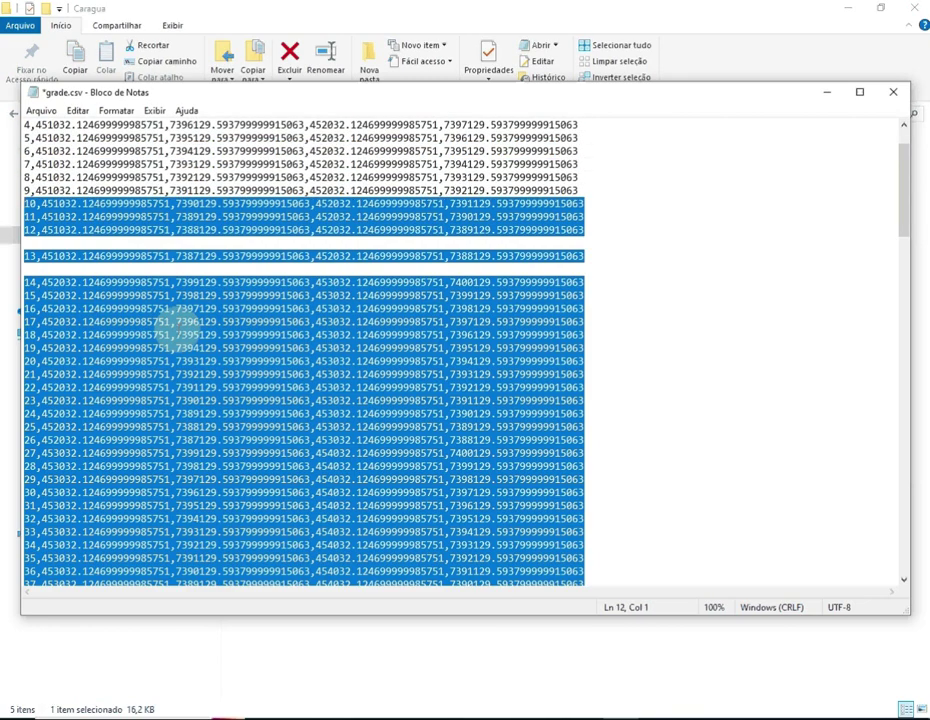
key("shift+Down")
key("shift+Down")
key("shift+Down")
key("shift+Down")
key("shift+Down")
key("shift+Down")
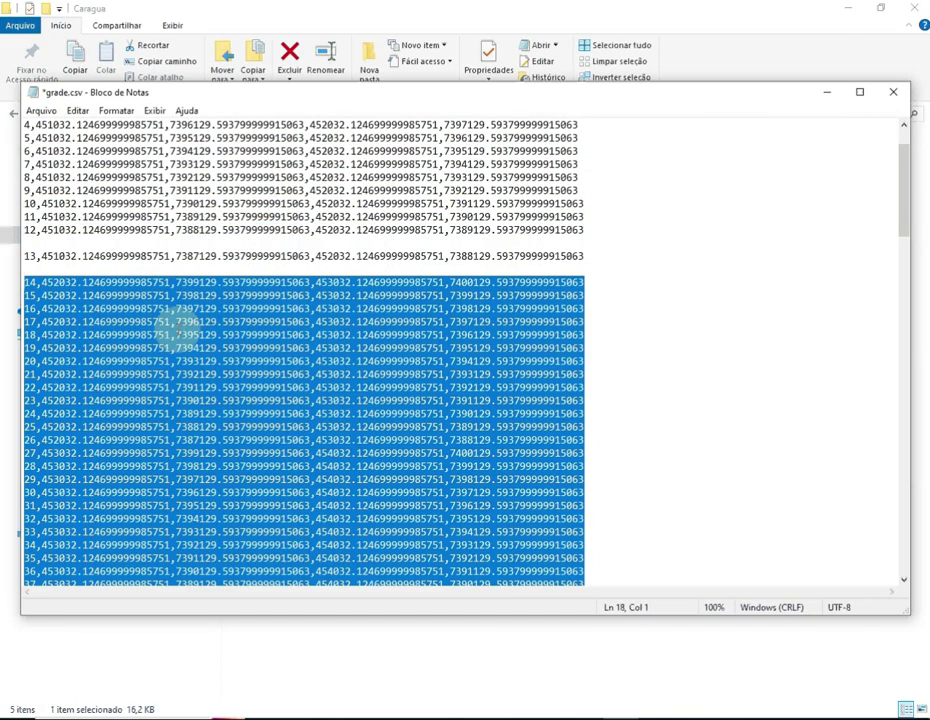
scroll(176, 328, "up", 2)
key("Delete")
Step: Delete rows 2 to 12 between rows 1 and 13 of the grid list
key("Up")
key("Up")
key("Up")
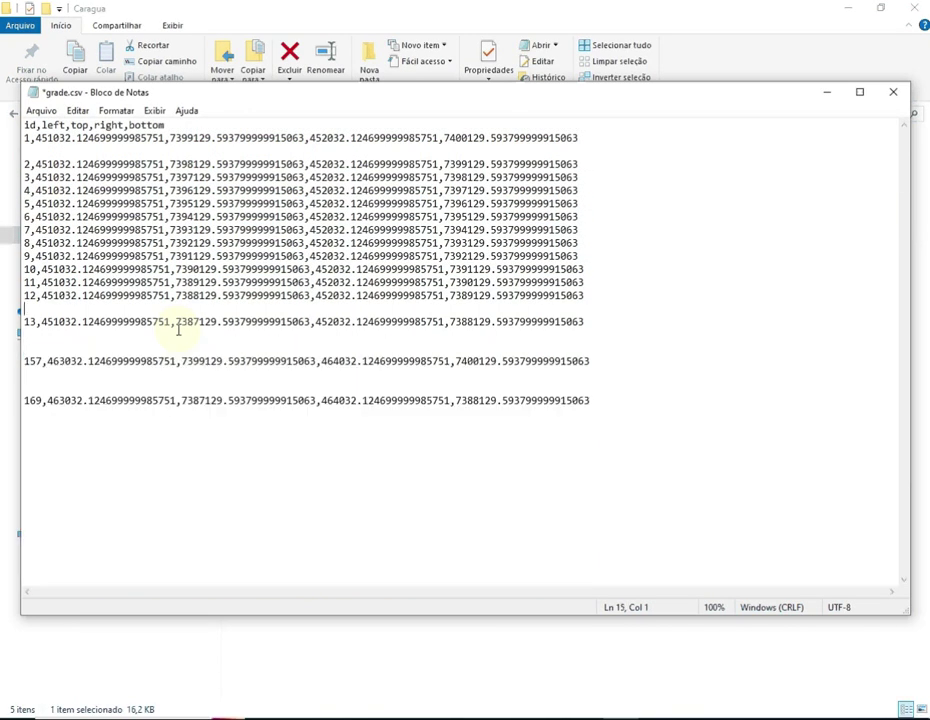
key("shift+Up")
key("shift+Up")
key("shift+Up")
key("shift+Up")
key("shift+Up")
key("shift+Up")
key("shift+Up")
key("shift+Up")
key("shift+Up")
key("shift+Up")
key("shift+Up")
key("shift+Up")
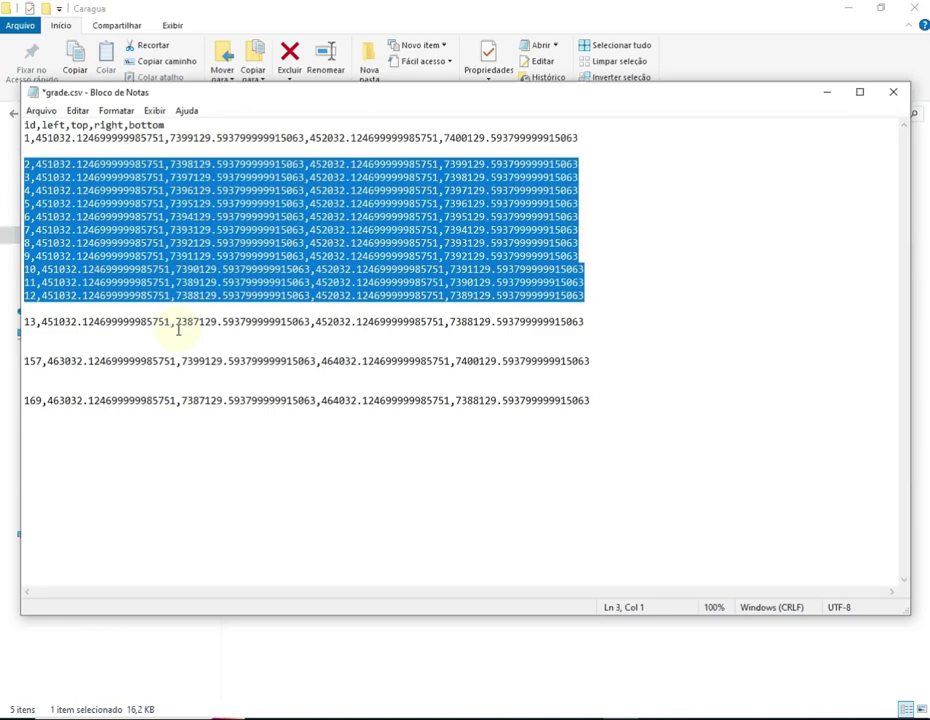
key("Delete")
Step: Renumber the ids of rows 13, 157 and 169 as 2, 3 and 4
key("Down")
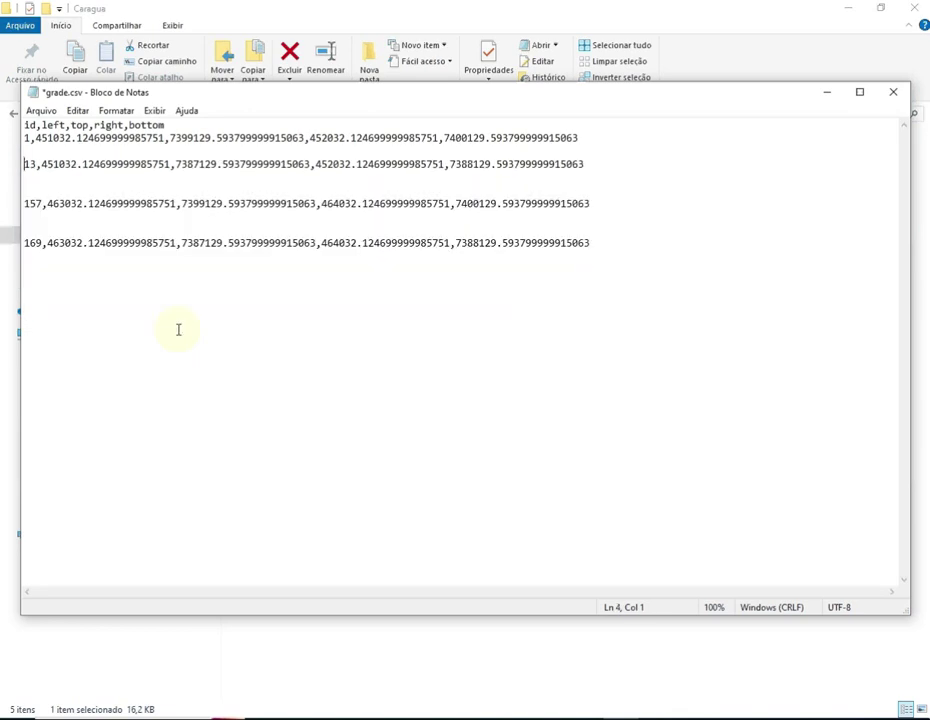
key("Delete")
key("Delete")
type("2")
key("Down")
key("Down")
key("Down")
key("Delete")
key("Delete")
key("Delete")
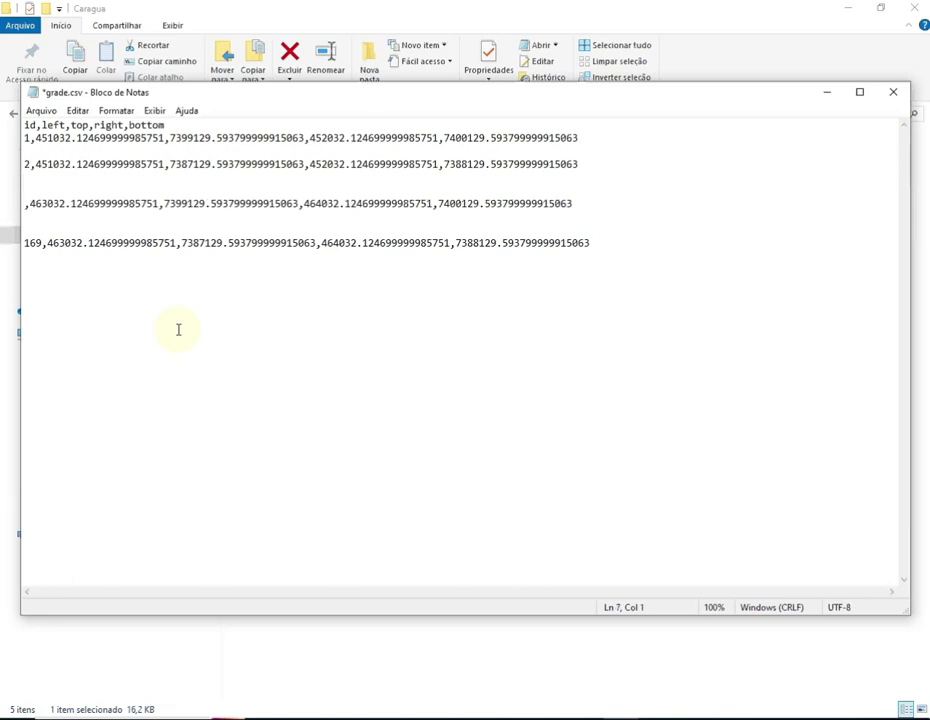
type("3")
key("Delete")
key("Down")
key("Down")
key("Down")
type("4")
key("Delete")
key("Delete")
key("Delete")
Step: Replace the comma after the id with a space in each of the four remaining rows
key("Up")
key("Up")
key("Up")
key("Up")
key("Up")
key("Up")
key("Right")
key("Delete")
key("Up")
key("Up")
key("Right")
key("Delete")
Step: Trim row 1's left coordinate to 451032.124 and replace the comma after it with a space
key("Right")
key("Right")
key("Right")
key("Right")
key("Right")
key("Right")
key("Right")
key("Right")
key("Right")
key("Right")
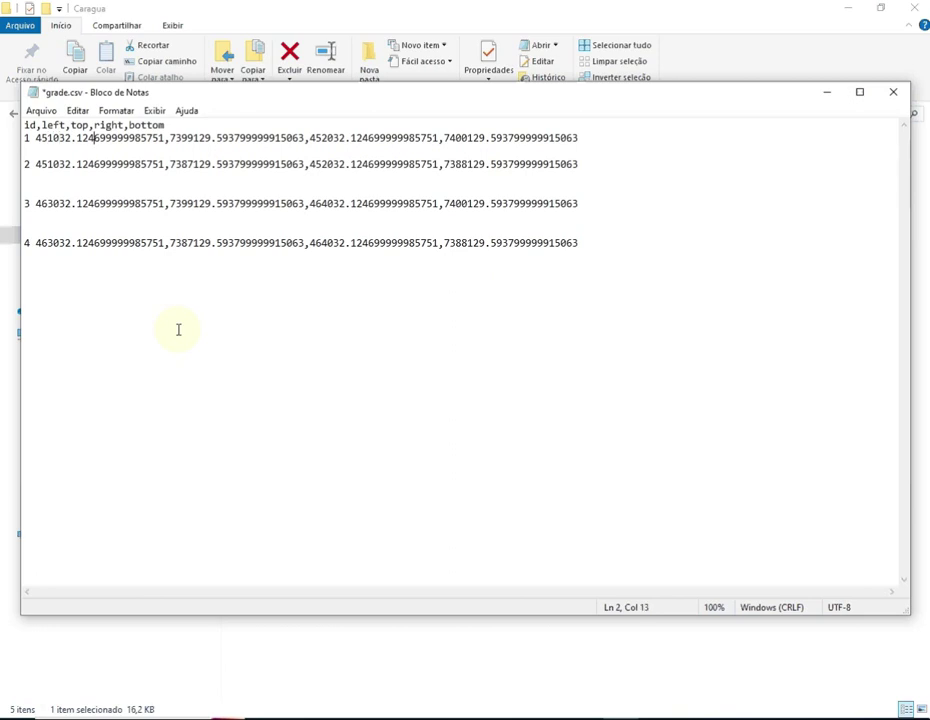
key("Delete")
key("Delete")
key("Delete")
key("Delete")
key("Delete")
key("Delete")
key("Delete")
key("Delete")
key("Delete")
key("Delete")
key("Delete")
key("Delete")
key("Delete")
Step: Trim row 1's top coordinate to 7399129.593 and delete the right and bottom values after it
key("Right")
key("Right")
key("Right")
key("Right")
key("Right")
key("Right")
key("Right")
key("Right")
key("Right")
key("Right")
key("Right")
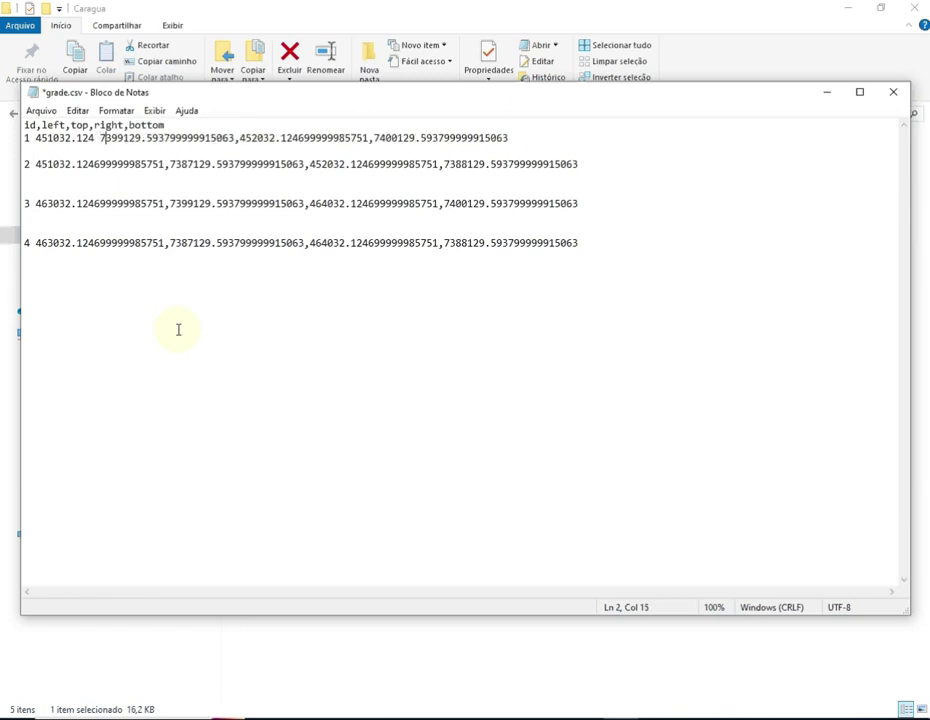
key("Delete")
key("Delete")
key("Delete")
key("Delete")
key("Delete")
key("Delete")
key("Delete")
key("Delete")
key("Delete")
key("Delete")
key("Delete")
key("Delete")
key("Delete")
key("Delete")
key("Delete")
key("Delete")
key("Delete")
key("Delete")
key("Delete")
key("Delete")
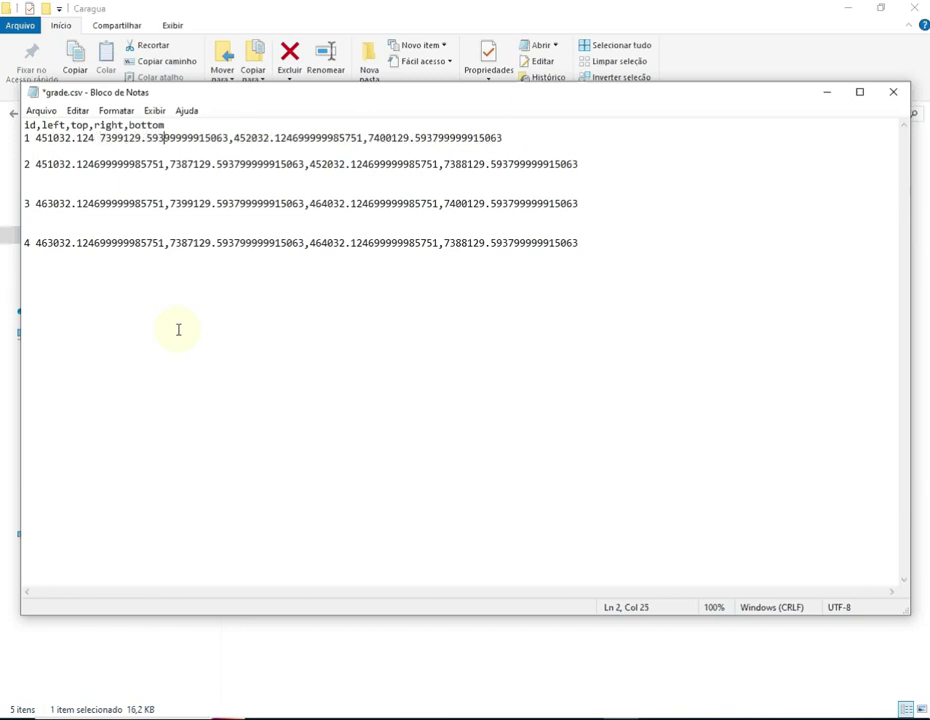
key("Delete")
key("Delete")
key("Delete")
key("Delete")
key("Delete")
key("Delete")
key("Delete")
key("Delete")
key("Delete")
key("Delete")
key("Delete")
key("Delete")
key("Delete")
key("Delete")
key("Delete")
key("Delete")
key("Delete")
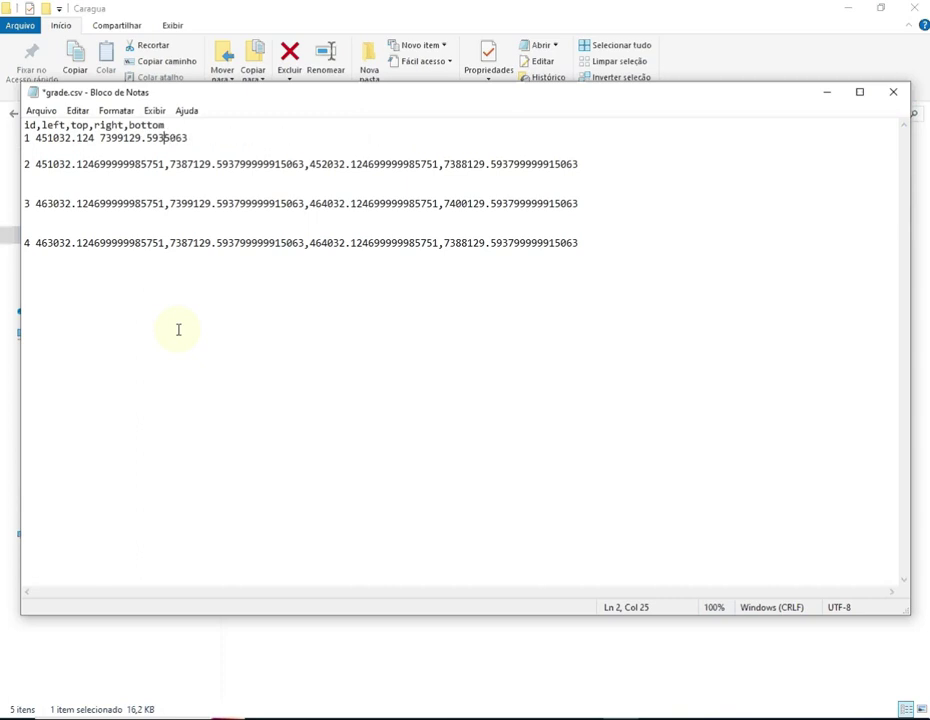
Step: Trim row 2's left coordinate to 451032.124 and replace the comma after it with a space
key("Down")
key("Down")
key("Down")
key("Up")
key("Right")
key("Right")
key("Right")
key("Right")
key("Right")
key("Right")
key("Right")
key("Right")
key("Right")
key("Right")
key("Right")
key("Right")
key("Delete")
key("Delete")
key("Delete")
key("Delete")
key("Delete")
key("Delete")
key("Delete")
key("Delete")
key("Delete")
key("Delete")
key("Delete")
key("Delete")
key("Delete")
Step: Trim row 2's top coordinate to 7387129.593 and delete the right and bottom values after it
key("Right")
key("Right")
key("Right")
key("Right")
key("Right")
key("Right")
key("Right")
key("Right")
key("Right")
key("Right")
key("Right")
key("Delete")
key("Delete")
key("Delete")
key("Delete")
key("Delete")
key("Delete")
key("Delete")
key("Delete")
key("Delete")
key("Delete")
key("Delete")
key("Delete")
key("Delete")
key("Delete")
key("Delete")
key("Delete")
key("Delete")
key("Delete")
key("Delete")
key("Delete")
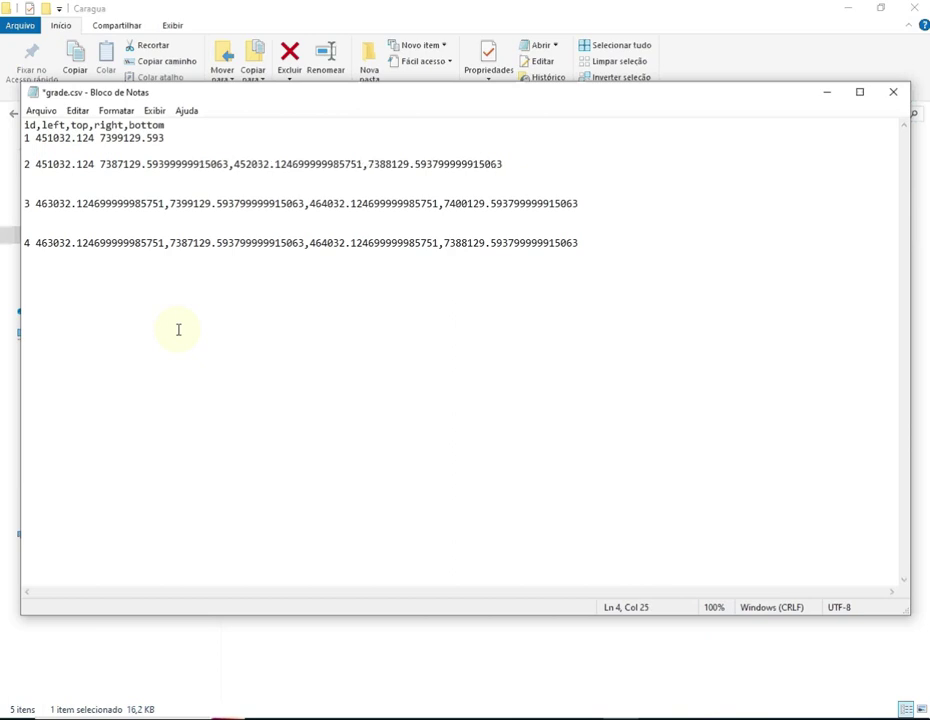
key("Delete")
key("Delete")
key("Delete")
key("Delete")
key("Delete")
key("Delete")
key("Delete")
key("Delete")
key("Delete")
key("Delete")
key("Delete")
key("Delete")
key("Delete")
key("Delete")
key("Delete")
key("Delete")
key("Delete")
key("Delete")
key("Delete")
key("Delete")
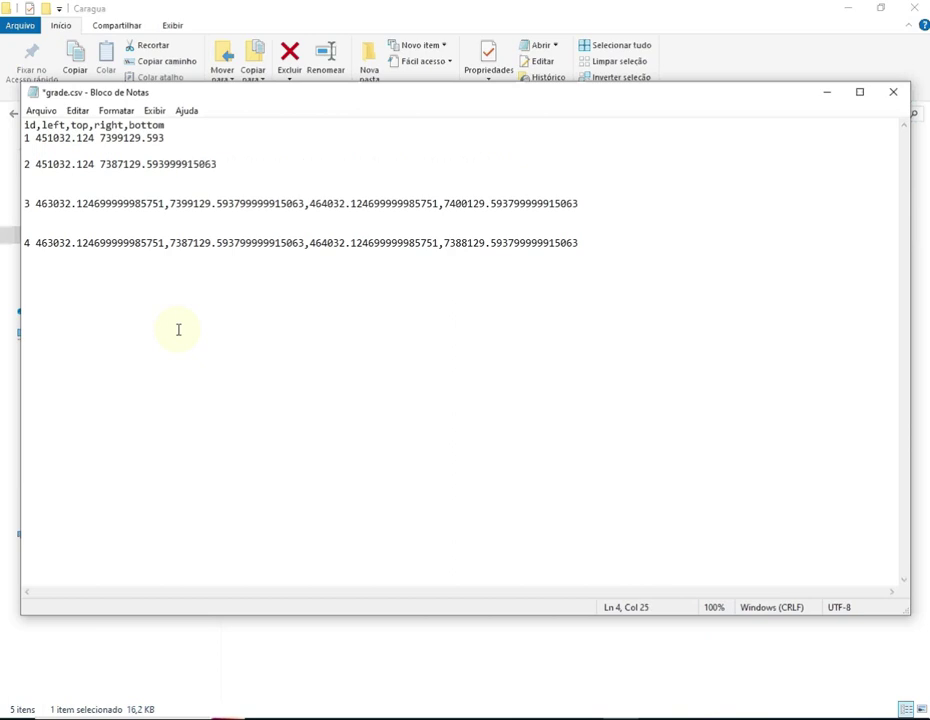
Step: Trim row 3's left coordinate to 463032.124 and remove the comma after it
key("Right")
key("Right")
key("Right")
key("Right")
key("Right")
key("Right")
key("Right")
key("Right")
key("Right")
key("Right")
key("Right")
key("Right")
key("Right")
key("Right")
key("Right")
key("Delete")
key("Delete")
key("Delete")
key("Delete")
key("Delete")
key("Delete")
key("Delete")
key("Delete")
key("Delete")
key("Delete")
key("Delete")
key("Delete")
key("Delete")
key("Delete")
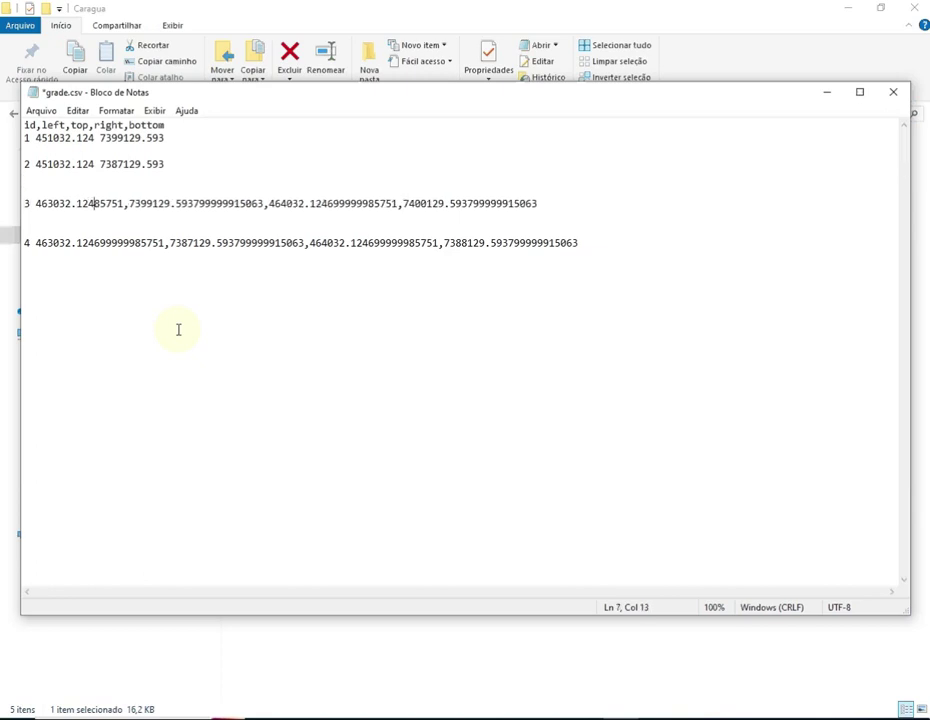
Step: Trim row 3's top coordinate to 7399129.593 and delete the right and bottom values after it
key("Right")
key("Right")
key("Right")
key("Right")
key("Right")
key("Right")
key("Right")
key("Right")
key("Right")
key("Right")
key("Right")
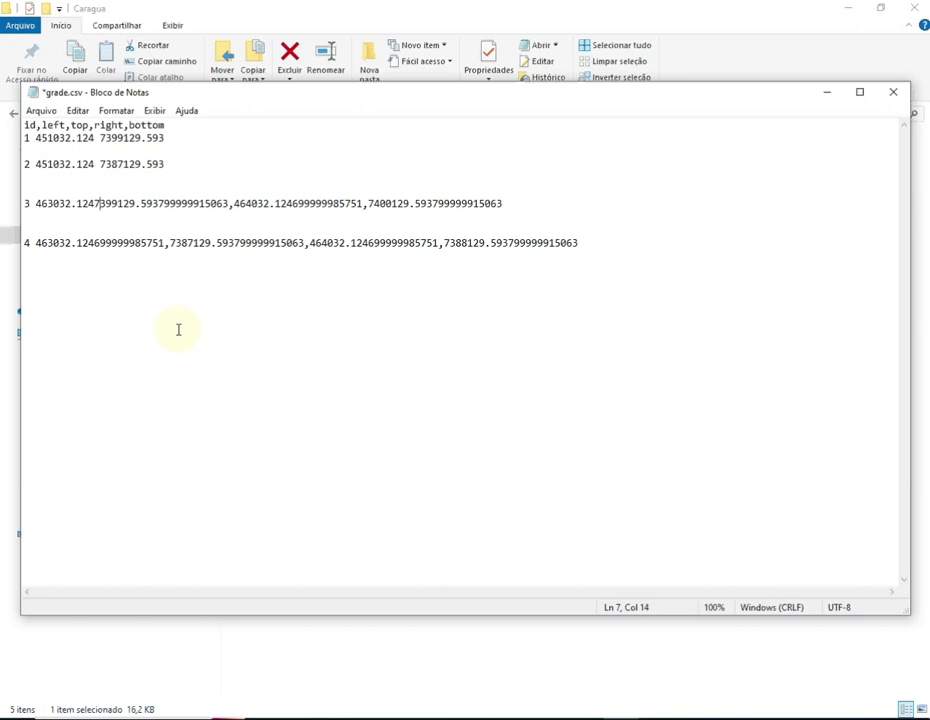
key("Delete")
key("Delete")
key("Delete")
key("Delete")
key("Delete")
key("Delete")
key("Delete")
key("Delete")
key("Delete")
key("Delete")
key("Delete")
key("Delete")
key("Delete")
key("Delete")
key("Delete")
key("Delete")
key("Delete")
key("Delete")
key("Delete")
key("Delete")
key("Delete")
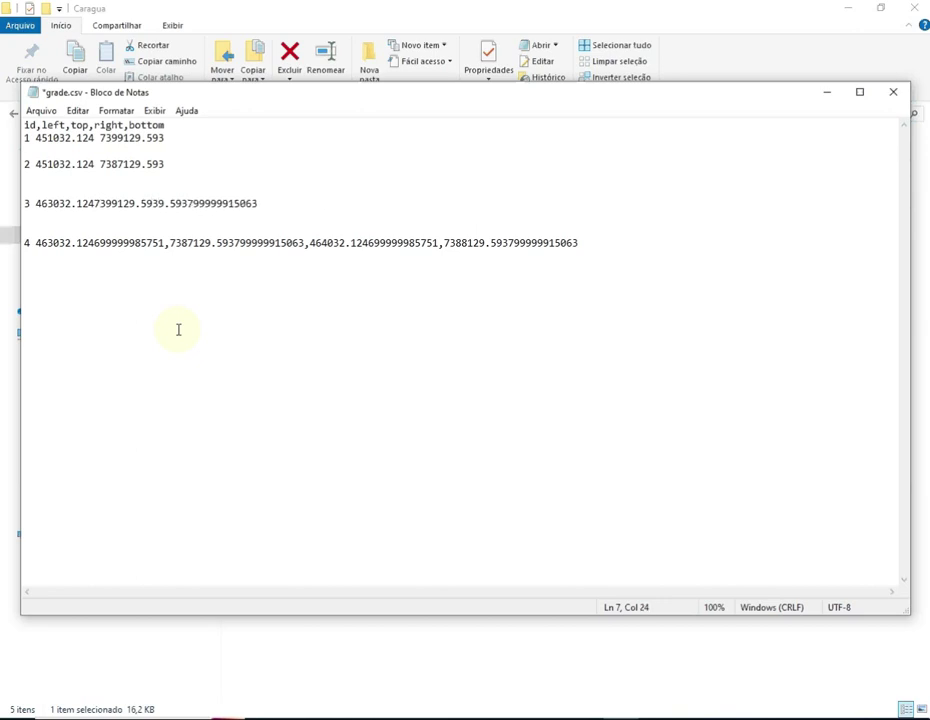
key("Delete")
key("Delete")
key("Delete")
key("Delete")
key("Delete")
key("Delete")
key("Delete")
key("Delete")
key("Delete")
key("Delete")
key("Delete")
key("Delete")
key("Delete")
key("Delete")
key("Delete")
key("Delete")
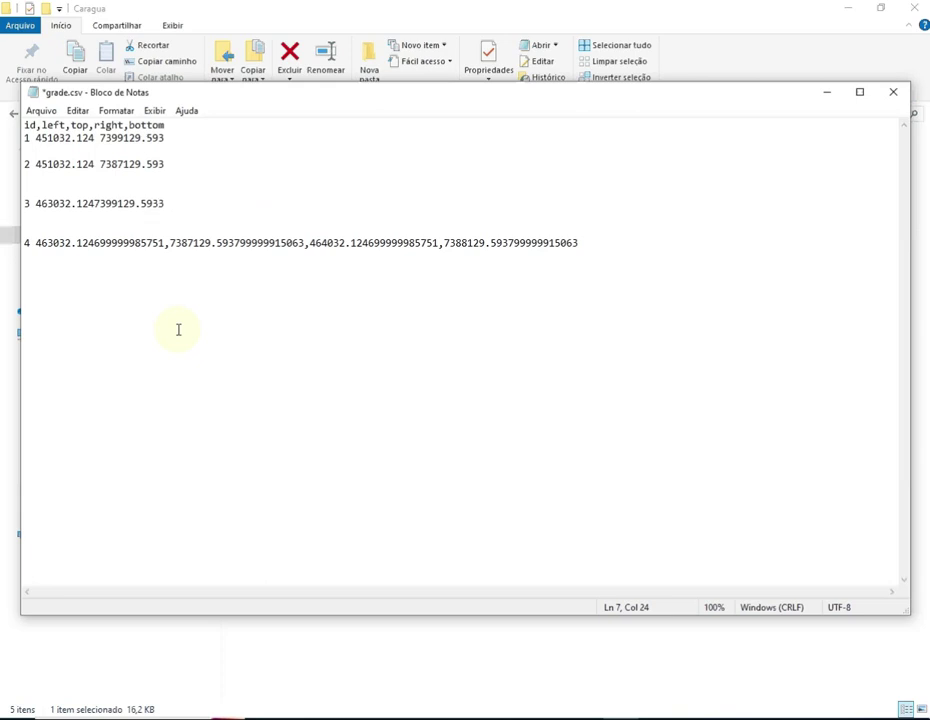
key("Delete")
Step: Separate row 3's left and top coordinates with a space
key("Left")
key("Left")
key("Left")
key("Left")
key("Left")
key("Left")
key("Left")
key("Left")
key("Left")
key("Left")
key("Left")
Step: Trim row 4's left coordinate to 463032.124 and replace the comma after it with a space
key("Down")
key("Down")
key("Down")
key("Right")
key("Right")
key("Right")
key("Right")
key("Right")
key("Right")
key("Right")
key("Right")
key("Right")
key("Right")
key("Right")
key("Right")
key("Delete")
key("Delete")
key("Delete")
key("Delete")
key("Delete")
key("Delete")
key("Delete")
key("Delete")
key("Delete")
key("Delete")
key("Delete")
key("Delete")
key("Delete")
Step: Trim row 4's top coordinate to 7387129.593 and delete the right and bottom values after it
key("Right")
key("Right")
key("Right")
key("Right")
key("Right")
key("Right")
key("Right")
key("Right")
key("Right")
key("Right")
key("Right")
key("Delete")
key("Delete")
key("Delete")
key("Delete")
key("Delete")
key("Delete")
key("Delete")
key("Delete")
key("Delete")
key("Delete")
key("Delete")
key("Delete")
key("Delete")
key("Delete")
key("Delete")
key("Delete")
key("Delete")
key("Delete")
key("Delete")
key("Delete")
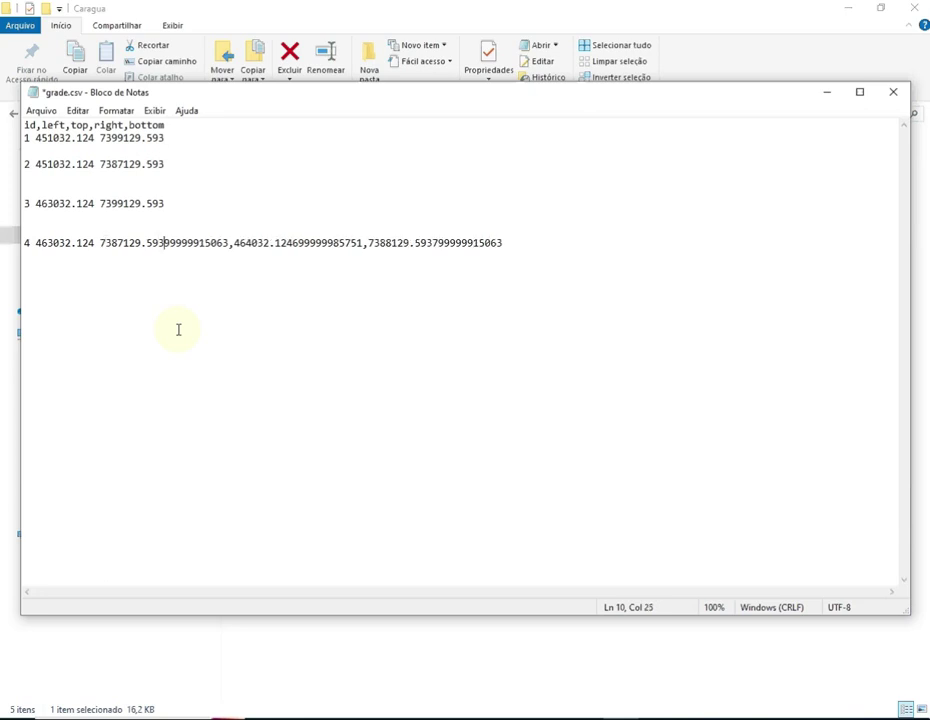
key("Delete")
key("Delete")
key("Delete")
key("Delete")
key("Delete")
key("Delete")
key("Delete")
key("Delete")
key("Delete")
key("Delete")
key("Delete")
key("Delete")
key("Delete")
key("Delete")
key("Delete")
key("Delete")
key("Delete")
key("Delete")
key("Delete")
key("Delete")
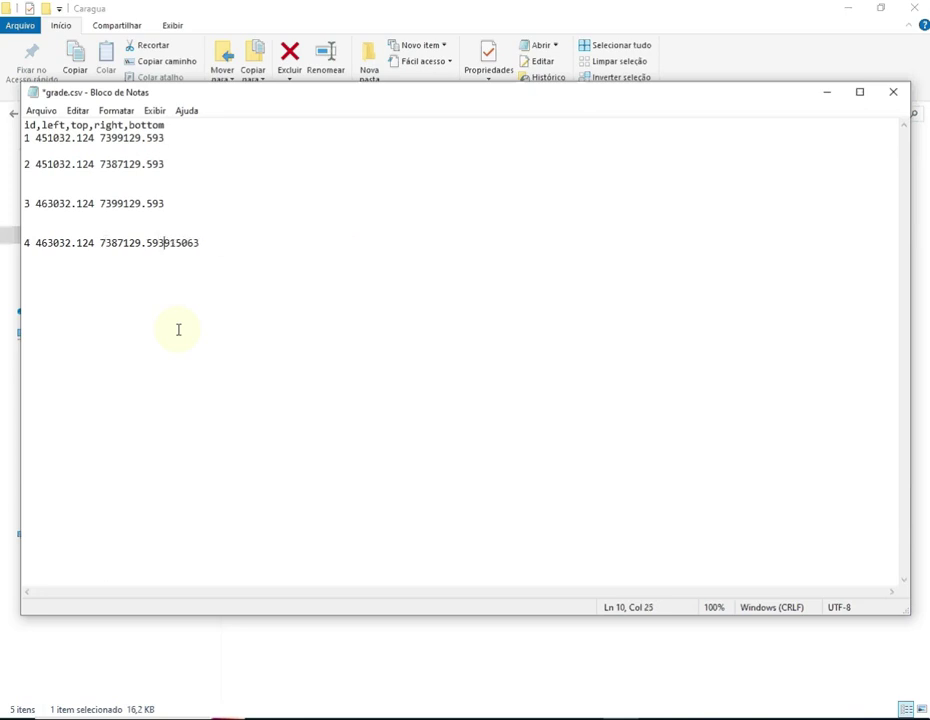
Step: Delete the header line "id,left,top,right,bottom" from the start of grade.csv
key("Home")
key("Up")
key("Up")
key("Up")
key("Up")
key("Up")
key("Up")
key("Up")
key("Up")
key("Up")
key("Delete")
key("Delete")
key("Delete")
key("Delete")
key("Delete")
key("Delete")
key("Delete")
key("Delete")
key("Delete")
key("Delete")
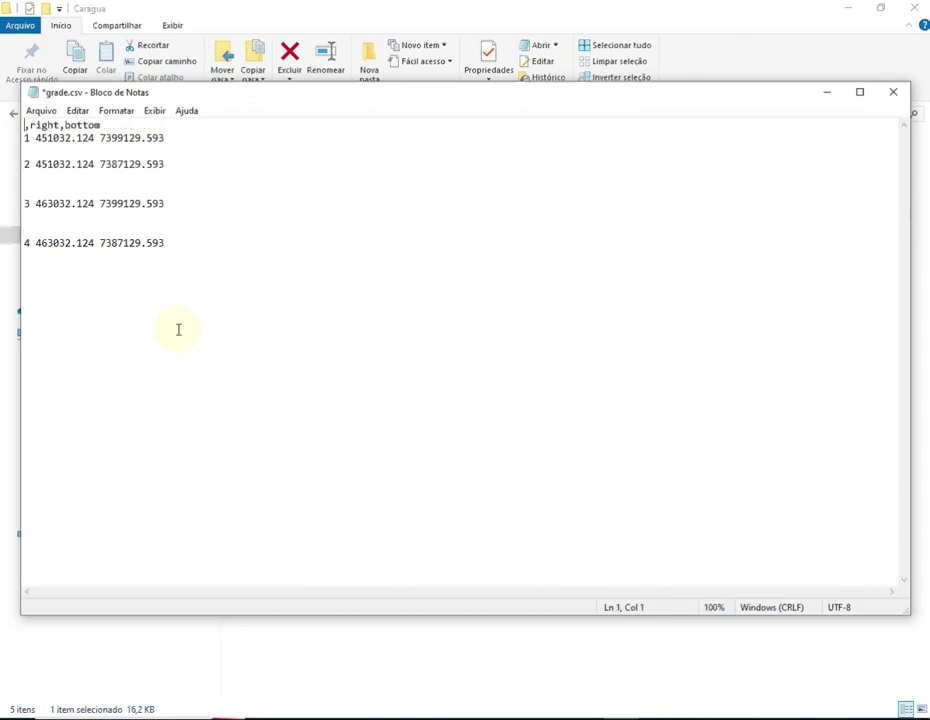
key("Delete")
key("Delete")
key("Delete")
key("Delete")
key("Delete")
key("Delete")
key("Delete")
key("Delete")
key("Delete")
key("Delete")
key("Delete")
key("Delete")
key("Delete")
key("Delete")
Step: Remove the blank lines between the four coordinate rows so they are consecutive
key("Down")
key("Delete")
key("Down")
key("Delete")
key("Delete")
key("Down")
key("Delete")
key("Delete")
key("Up")
key("Up")
key("Up")
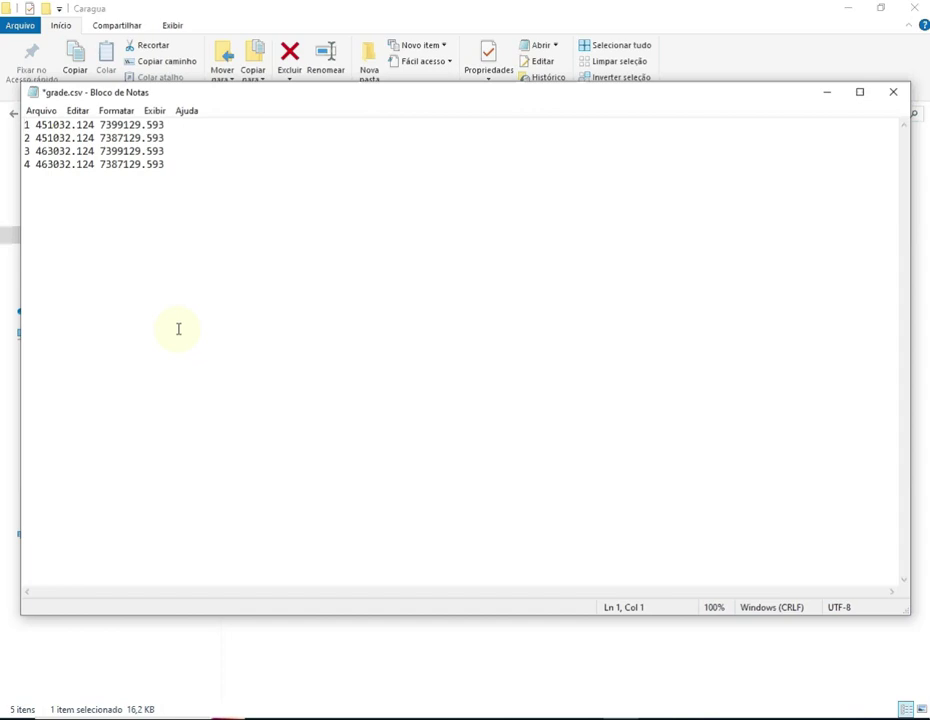
Step: Move row 1's top coordinate 7399129.593 ahead of its left coordinate 451032.124
key("ctrl+End")
left_click_drag(101, 125, 155, 120)
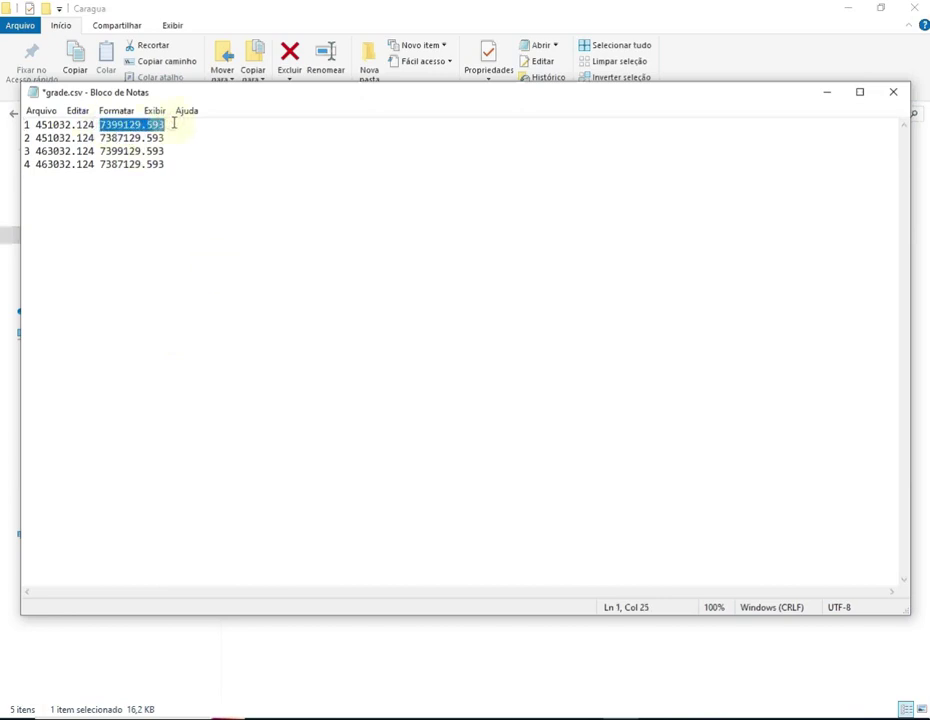
key("Delete")
key("ctrl+Left")
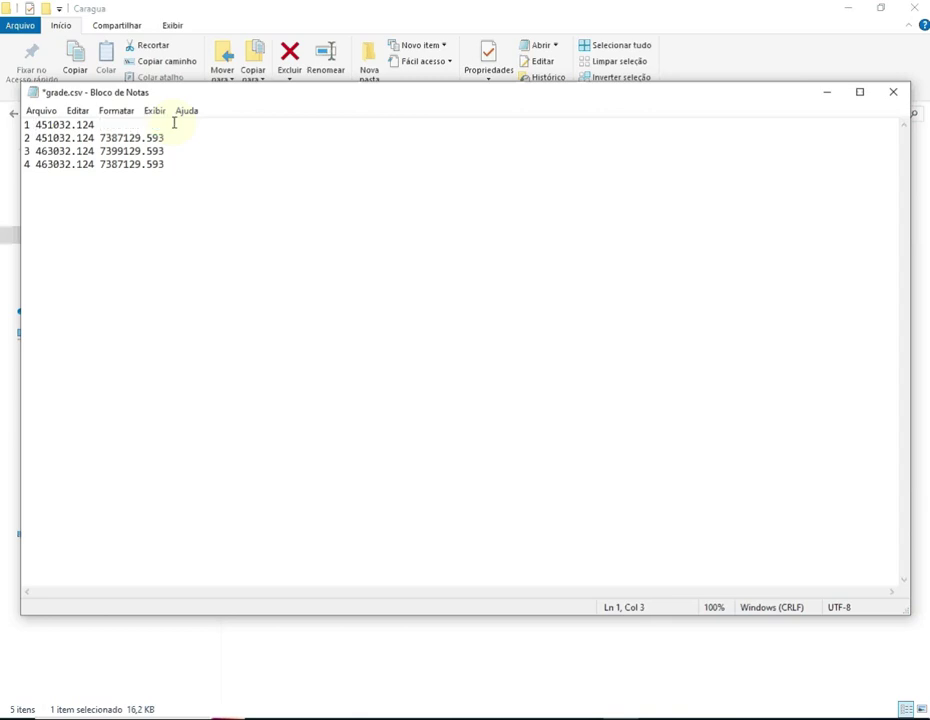
type("7399129.593")
Step: Move row 2's top coordinate 7387129.593 ahead of its left coordinate 451032.124
key("Down")
key("Left")
key("shift+Right")
key("shift+Right")
key("shift+Right")
key("shift+Right")
key("shift+Right")
key("shift+Right")
key("shift+Right")
key("shift+Right")
key("shift+Right")
key("shift+Right")
key("shift+Right")
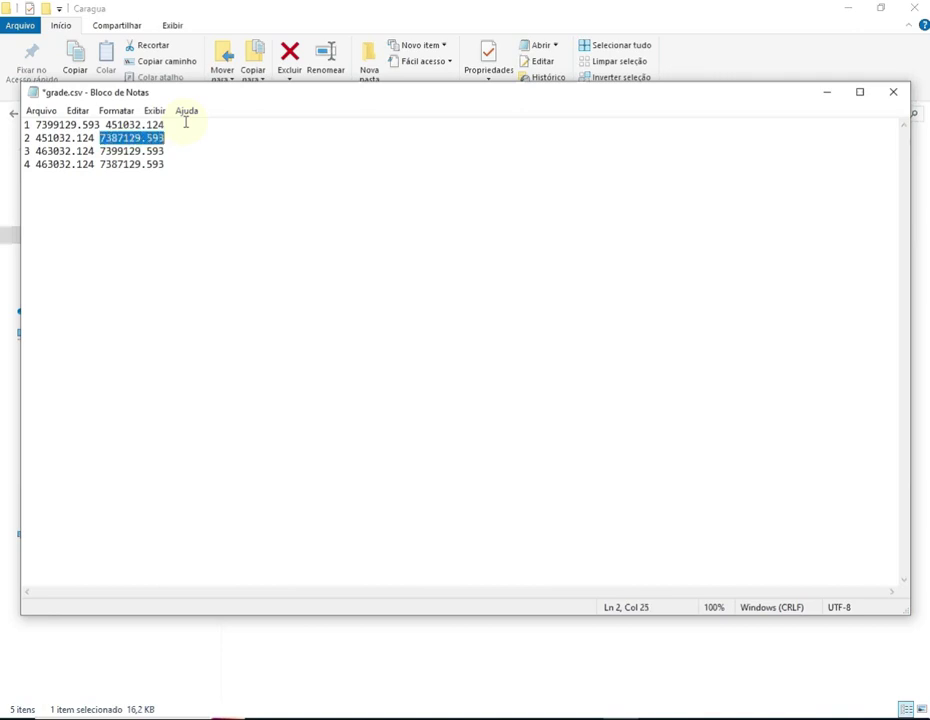
key("ctrl+x")
key("Home")
key("Right")
key("Right")
key("ctrl+v")
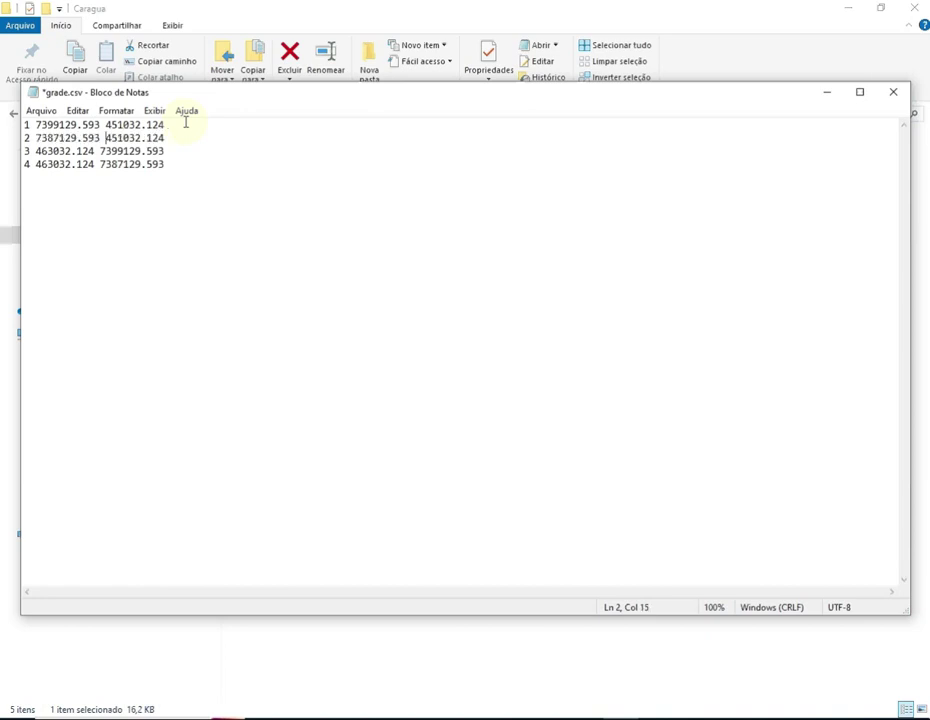
Step: Move row 3's top coordinate 7399129.593 ahead of its left coordinate 463032.124
key("Down")
key("shift+Right")
key("shift+Right")
key("shift+Right")
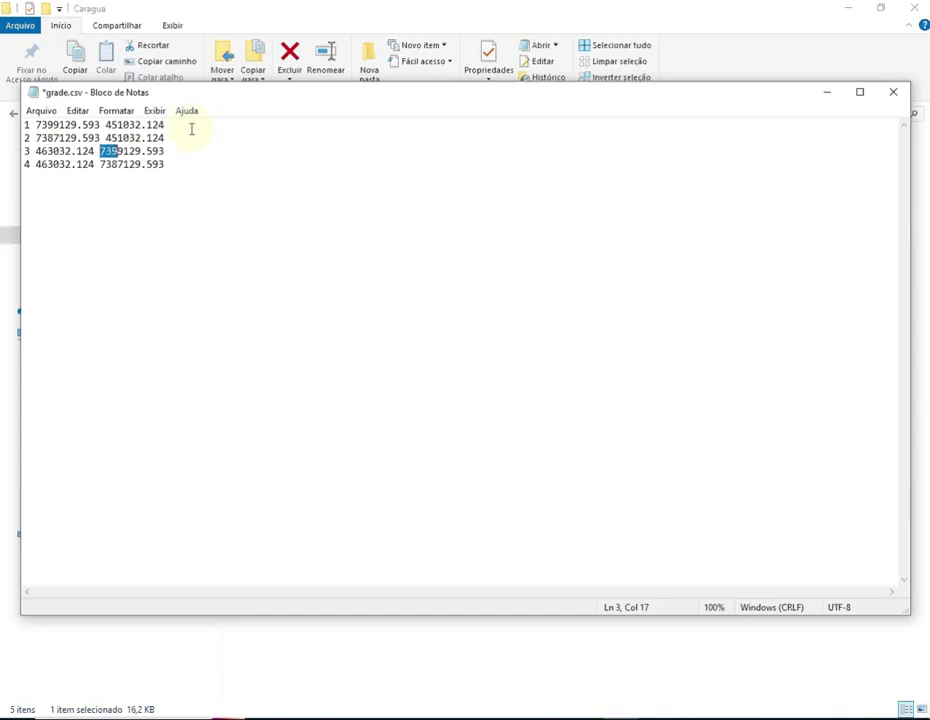
key("shift+Right")
key("shift+Right")
key("shift+Right")
key("shift+Right")
key("shift+Right")
key("shift+Right")
key("shift+Right")
key("shift+Right")
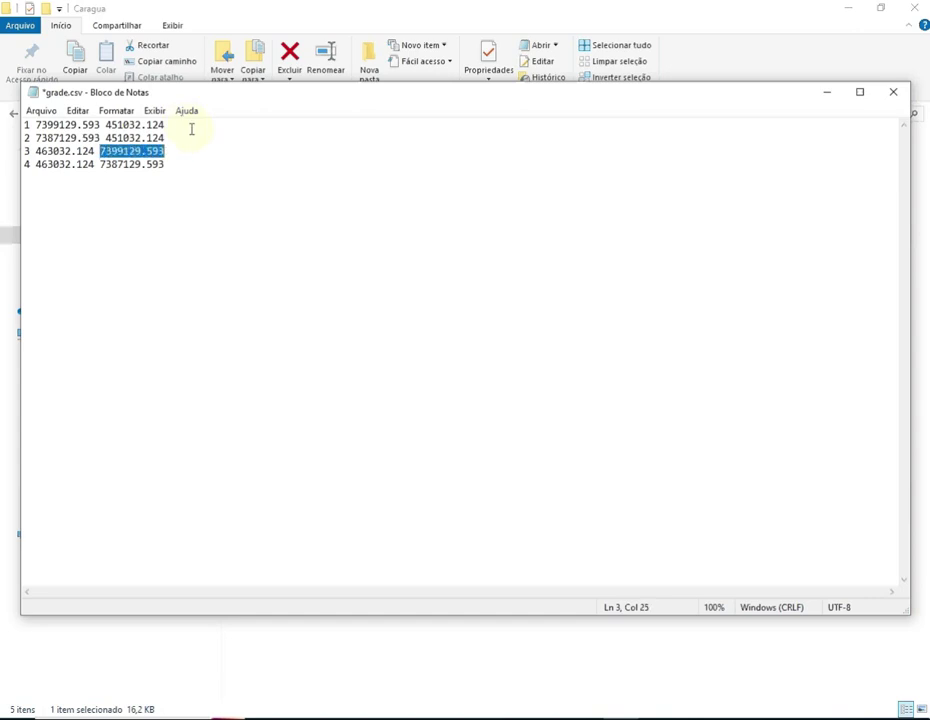
key("ctrl+x")
key("Home")
key("ctrl+v")
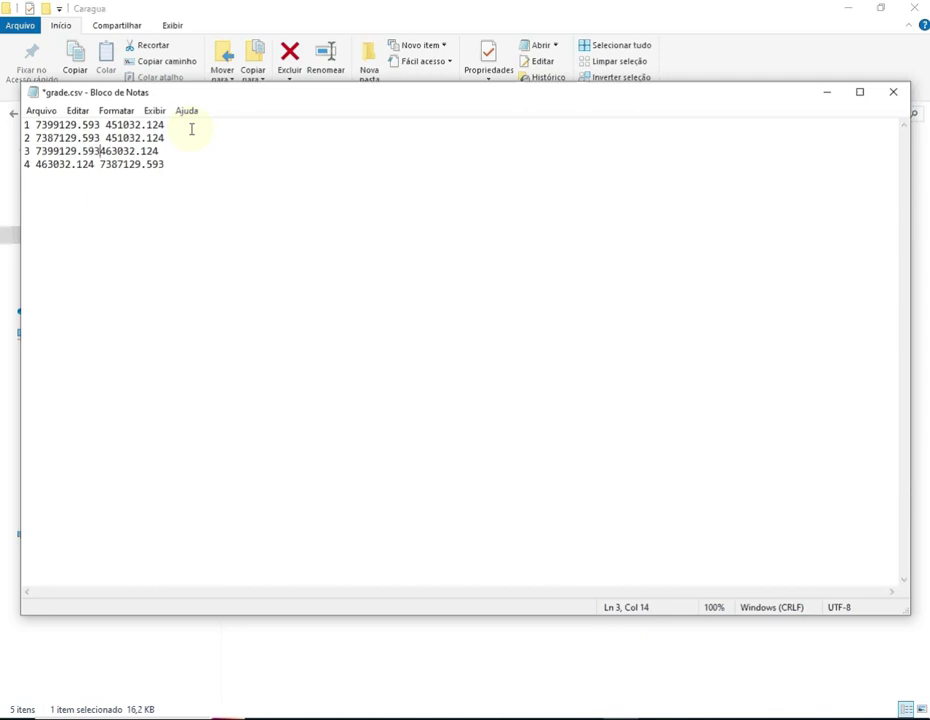
Step: Move row 4's top coordinate 7387129.593 ahead of its left coordinate 463032.124
key("Down")
key("shift+Right")
key("shift+Right")
key("shift+Right")
key("shift+Right")
key("shift+Right")
key("shift+Right")
key("shift+Right")
key("shift+Right")
key("shift+Right")
key("shift+Right")
key("shift+Right")
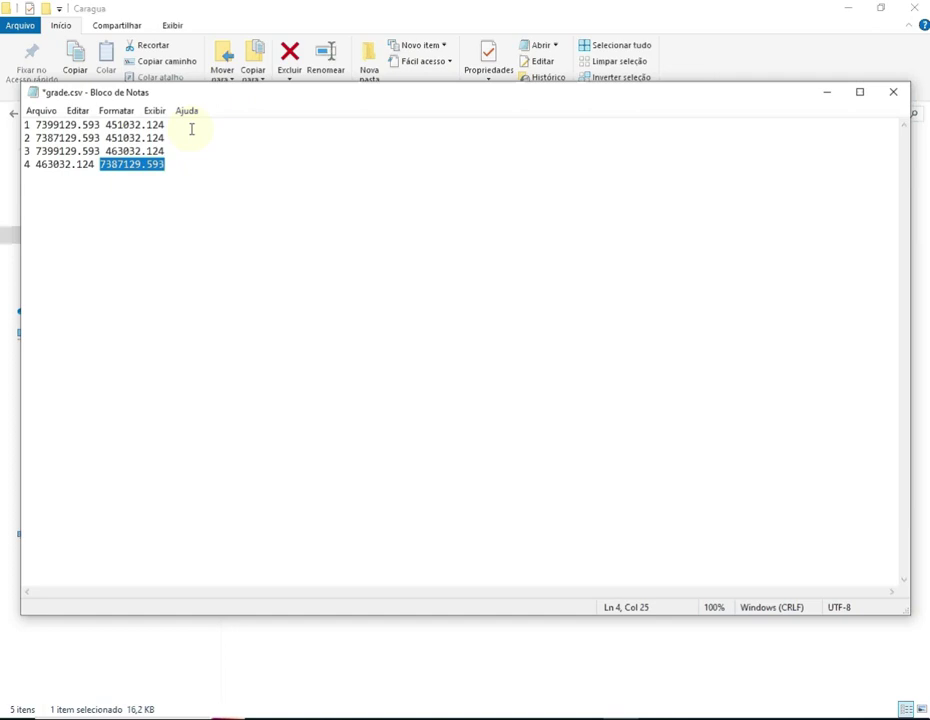
key("ctrl+x")
key("ctrl+Left")
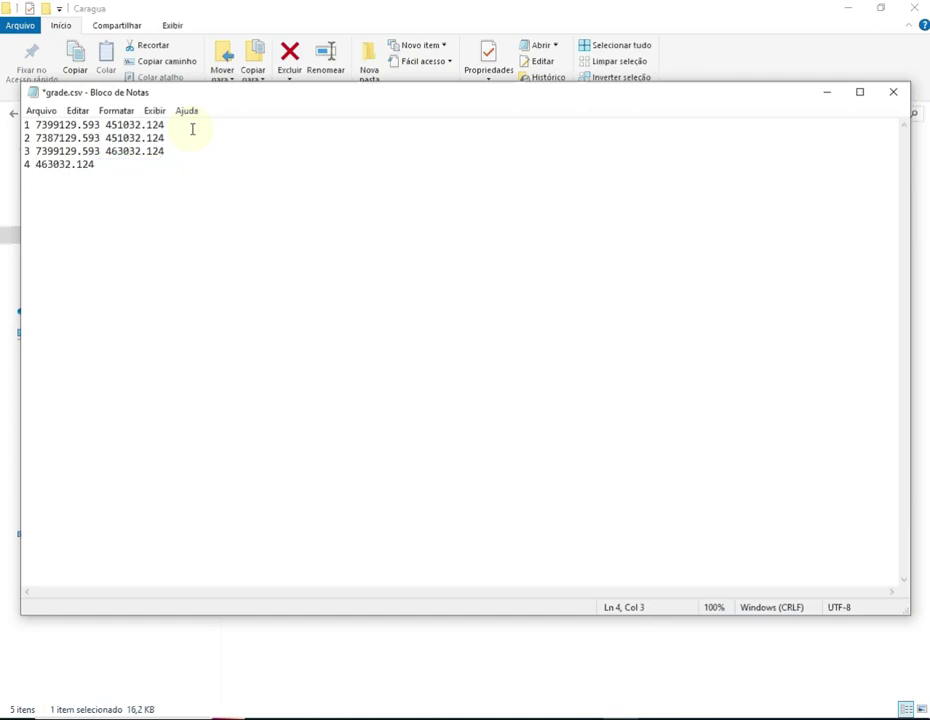
key("ctrl+v")
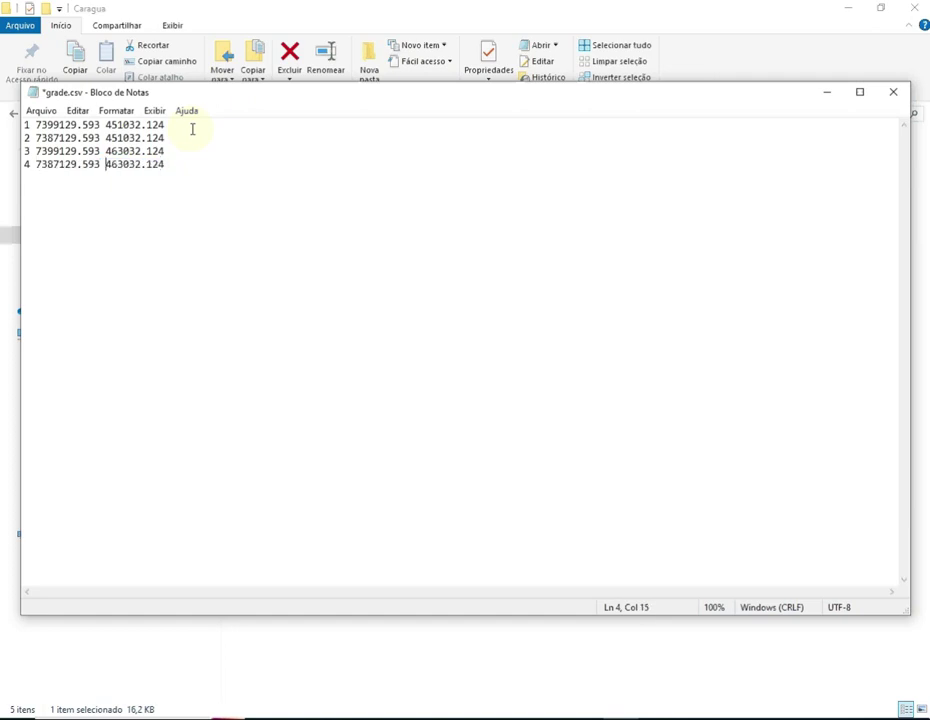
Step: Append a space-separated elevation value of 0.00 to the end of all four rows
left_click(187, 128)
type("0.00")
key("Down")
type("0.00")
key("Down")
type("0.00")
key("Down")
type("0.00")
Step: Append the descriptions PCTRL1, PCTRL2, PCTRL3 and PCTRL4 to rows 1 to 4 and end with a new line
key("Up")
key("Up")
key("Up")
key("End")
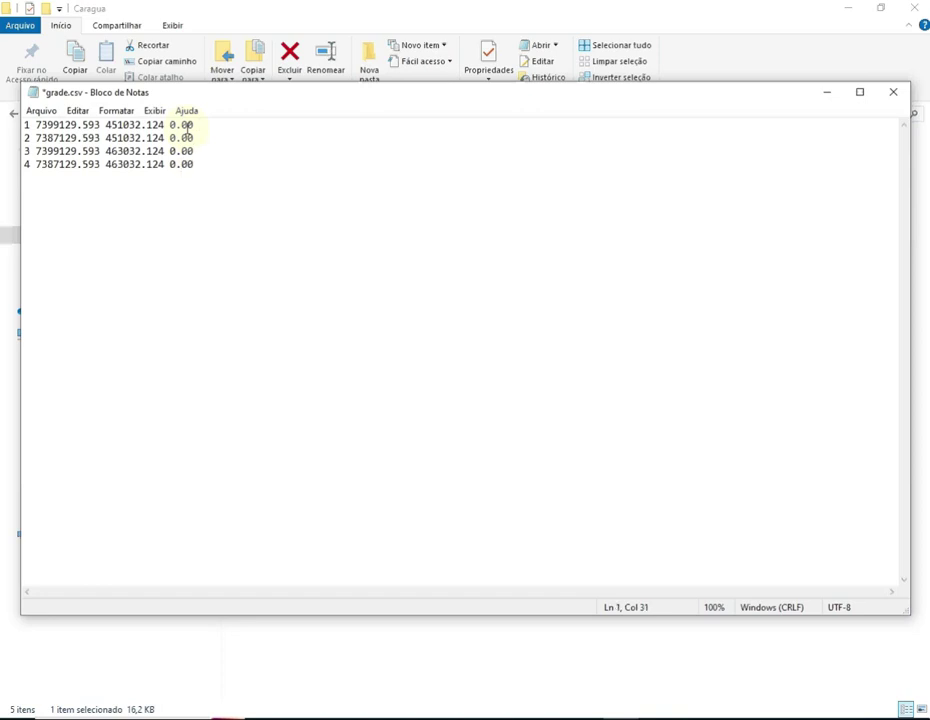
type("PCTRL1")
key("Down")
type("PCTRL2")
key("Down")
type("PCTRL3")
key("Down")
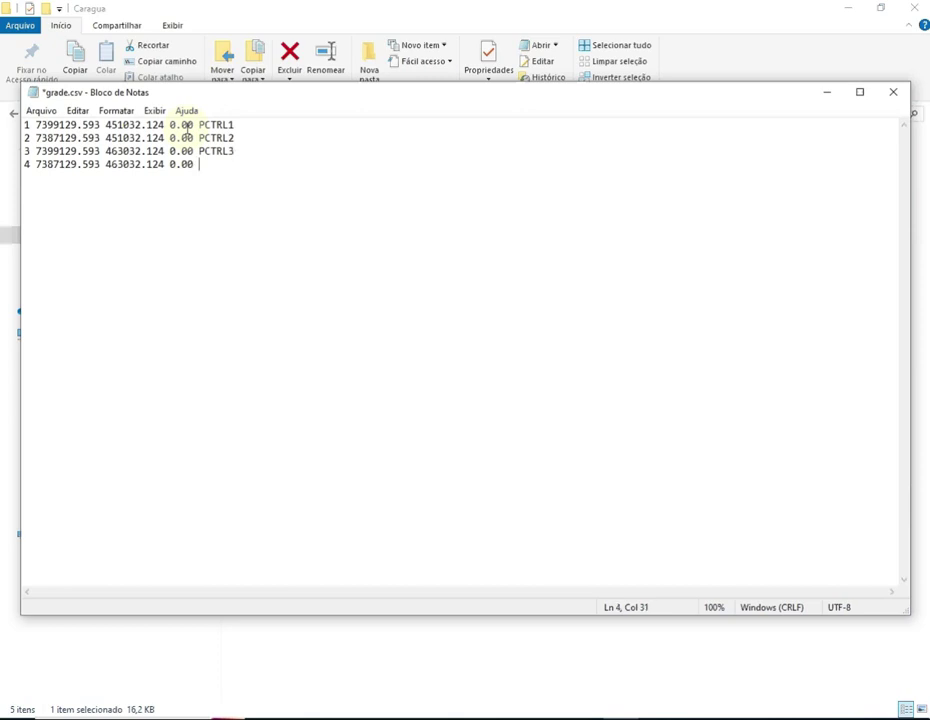
type("PCTRL4")
key("Return")
Step: Save the edited text as Bacia1.pct in C:\VUE\Caragua and close the text file
left_click(40, 112)
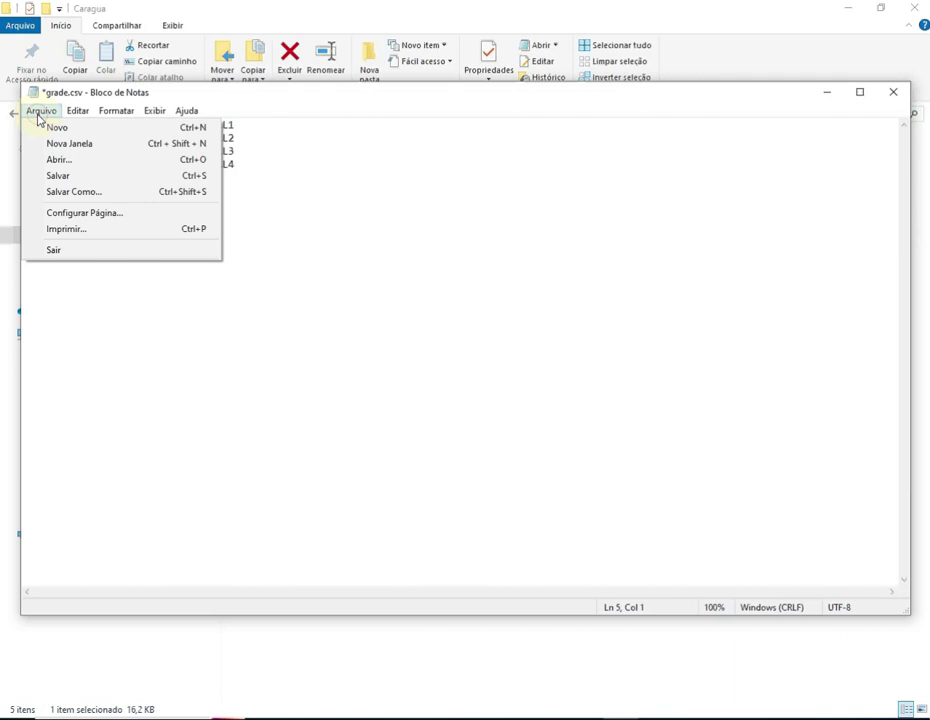
left_click(82, 194)
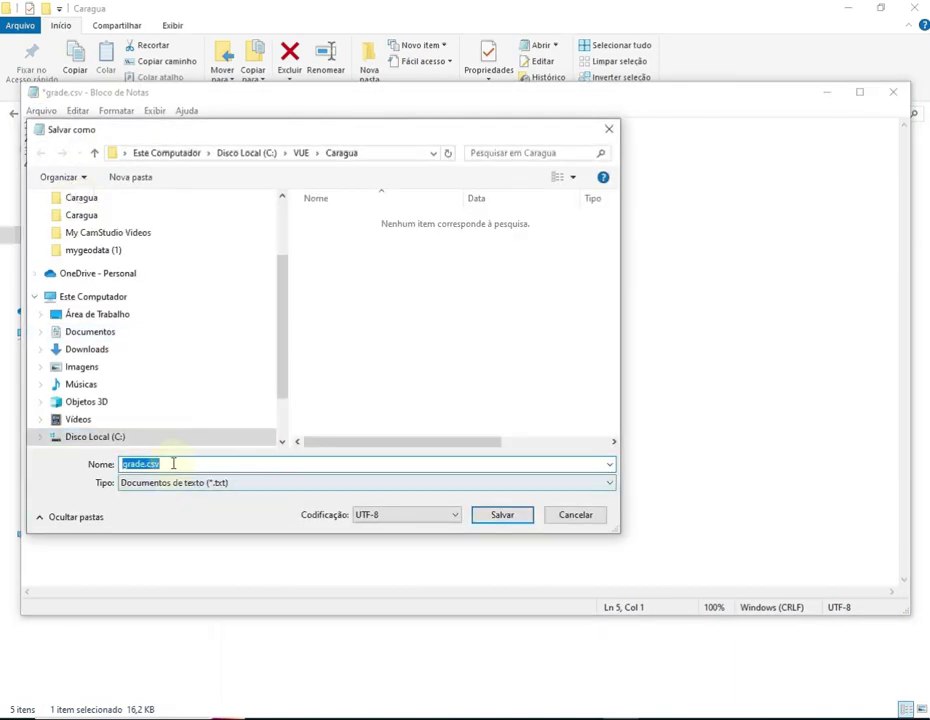
key("BackSpace")
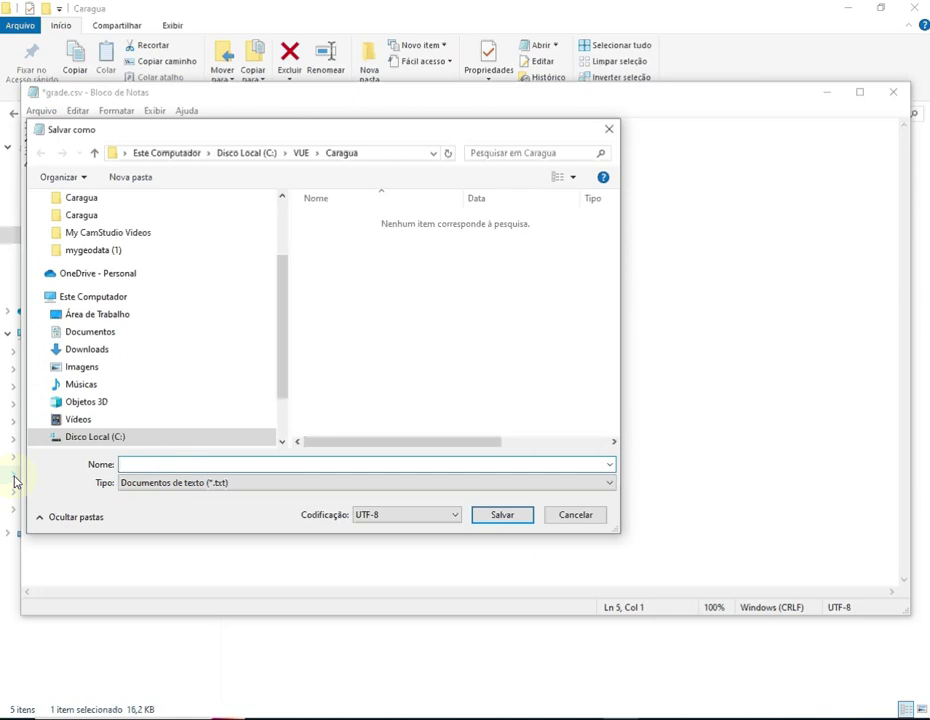
type("Bacia")
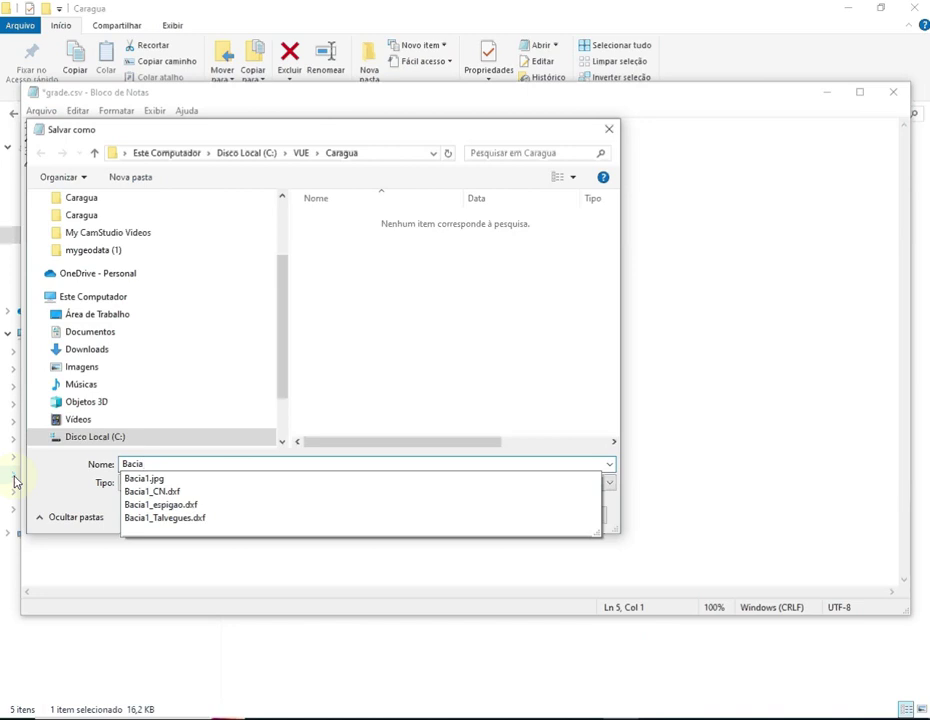
type("1.pc")
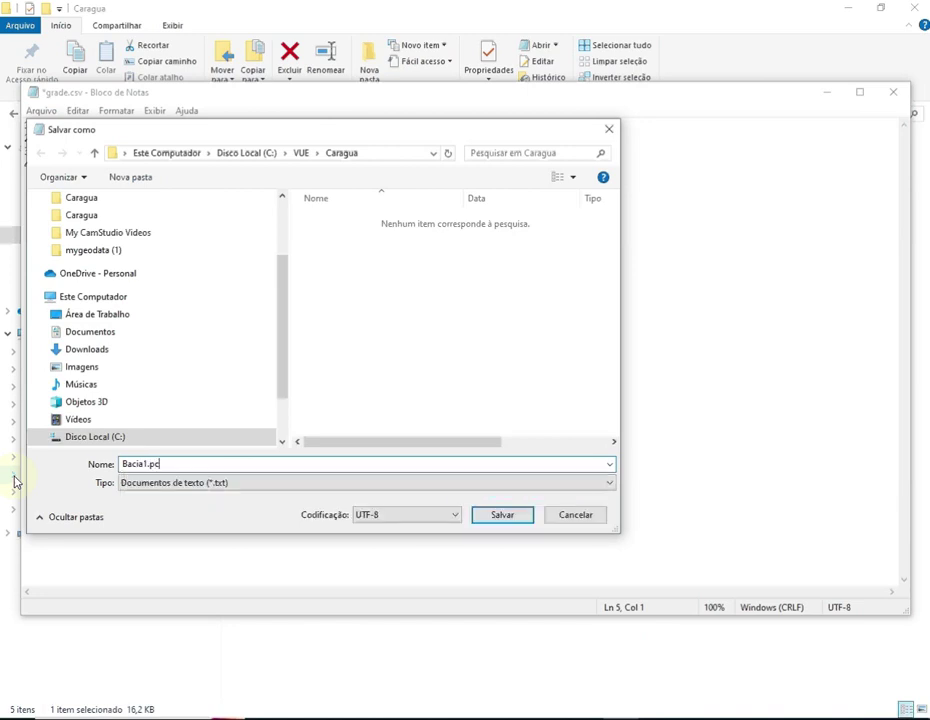
type("t")
left_click(513, 522)
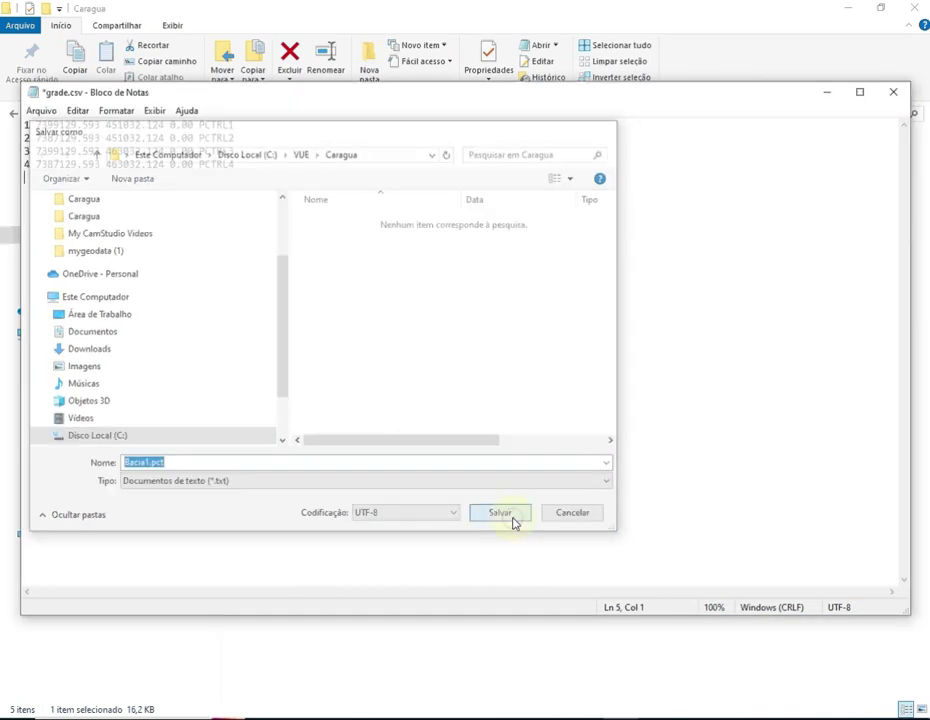
left_click(899, 95)
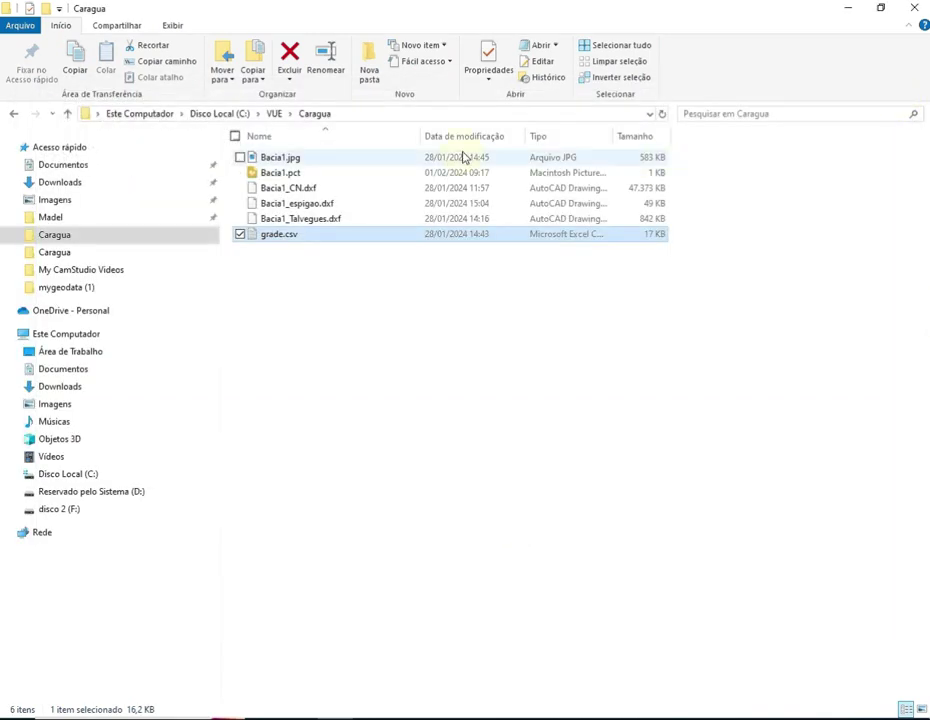
left_click(394, 176)
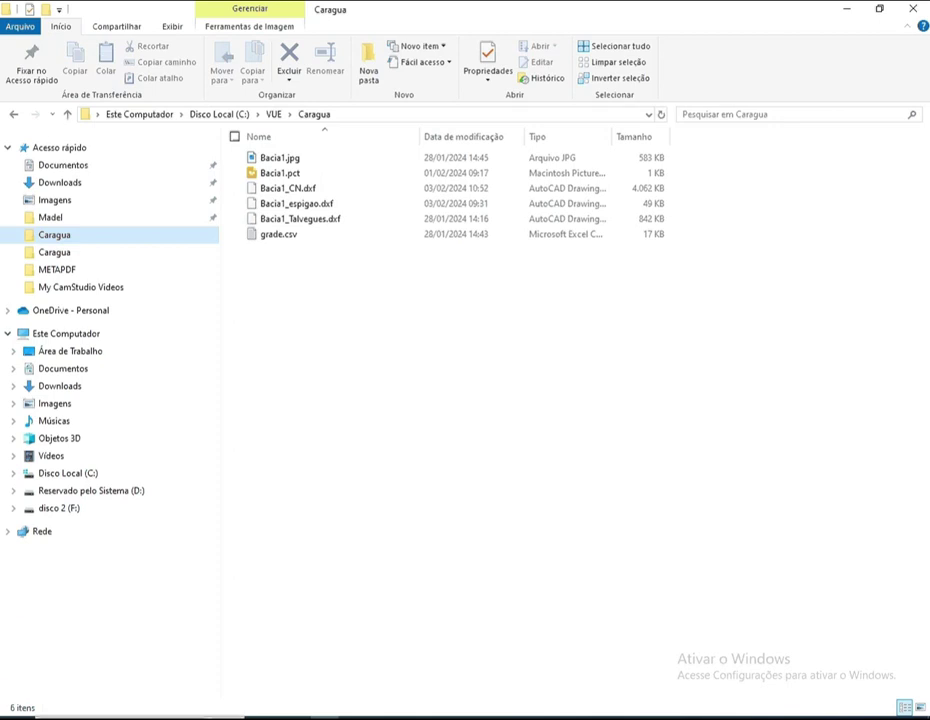
Step: Switch to QGIS and set up a KML export of the Caragua_esp_vet layer to Bacia1_espigao in C:\VUE\Caragua
left_click(609, 718)
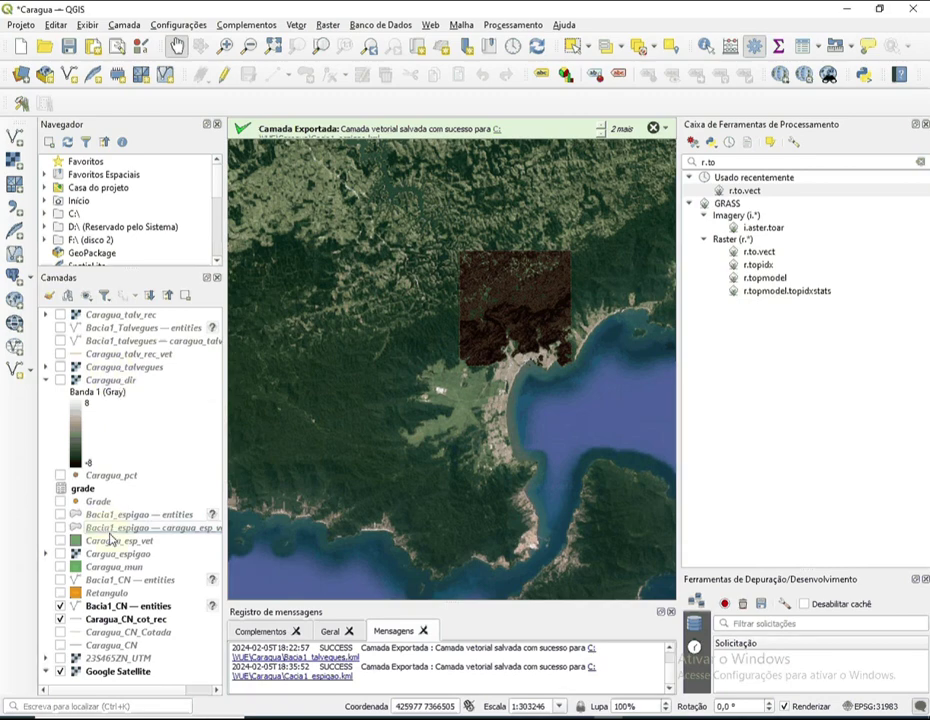
left_click(114, 545)
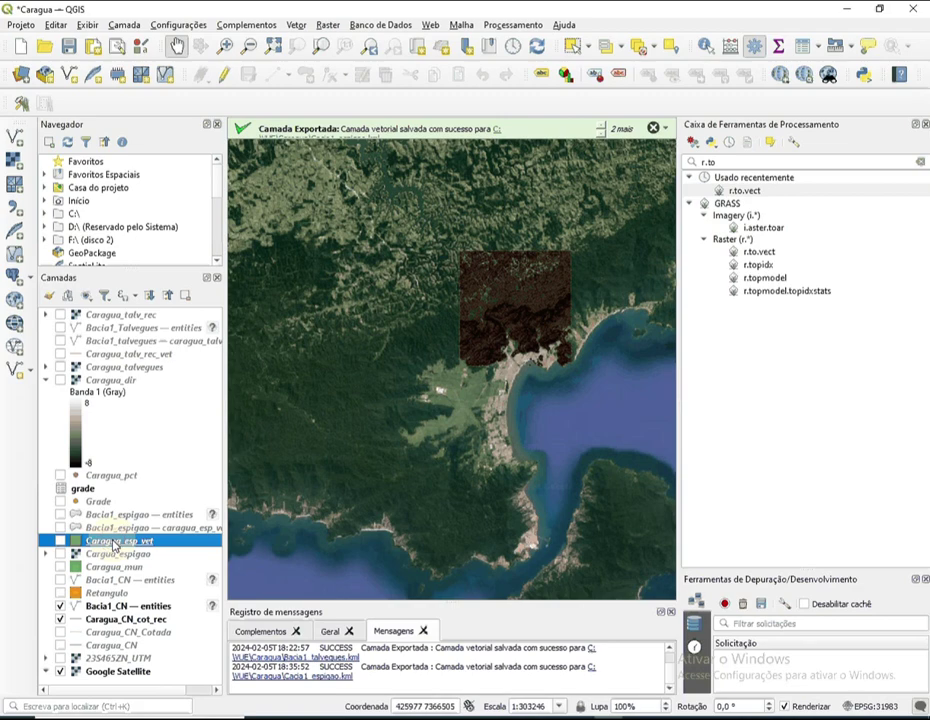
right_click(114, 545)
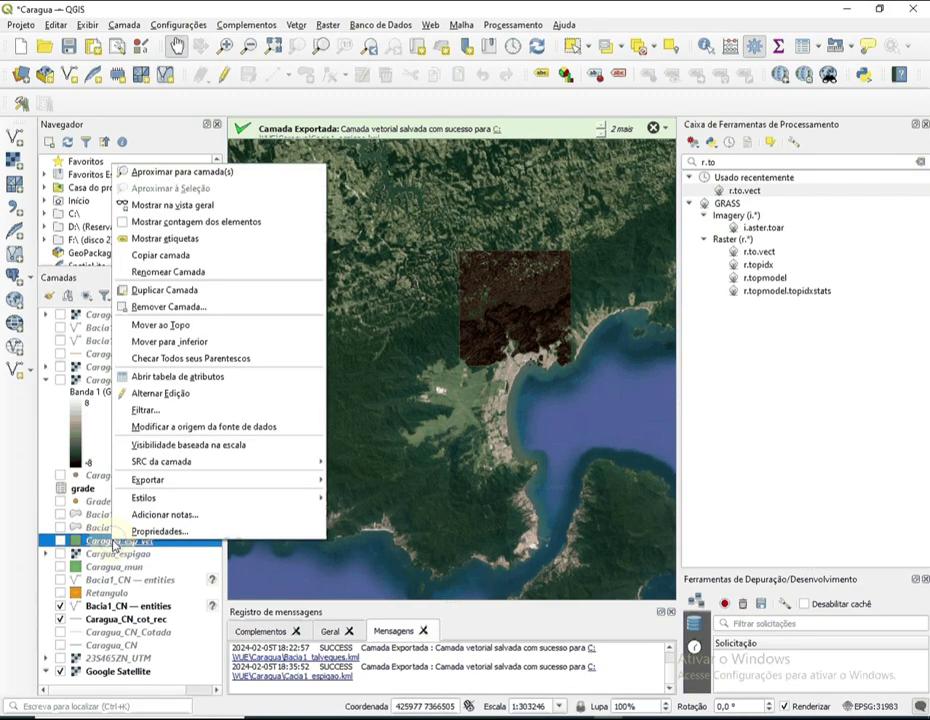
mouse_move(181, 481)
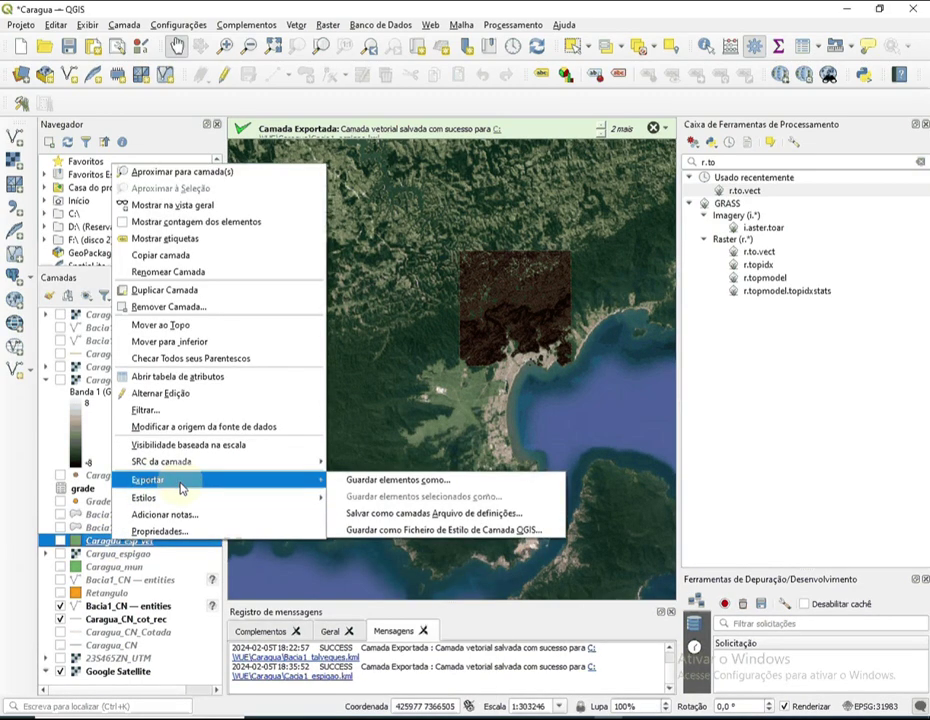
left_click(350, 482)
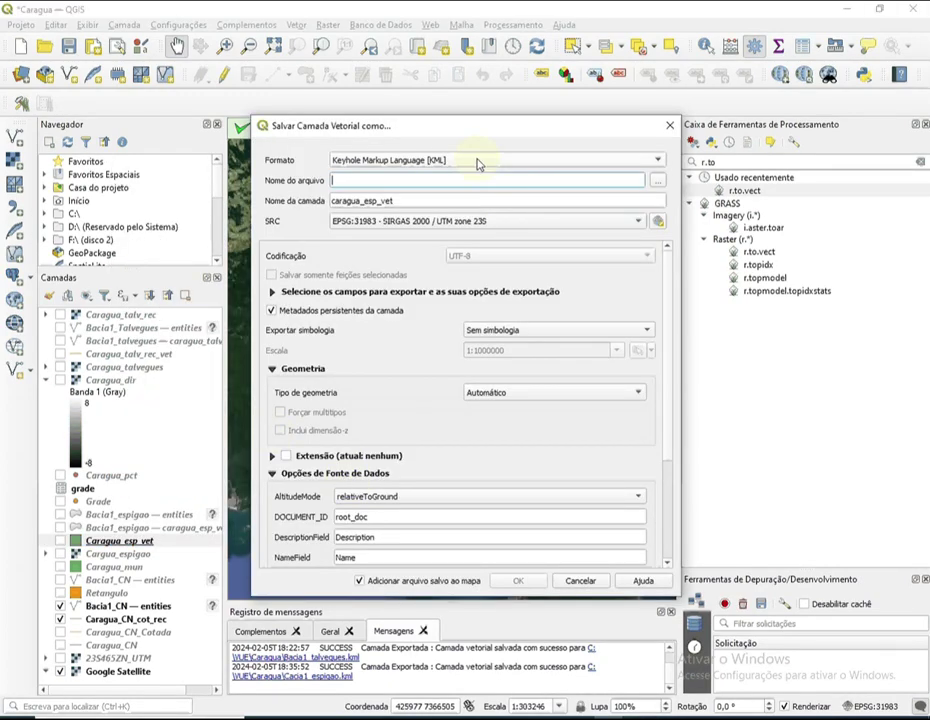
left_click(658, 184)
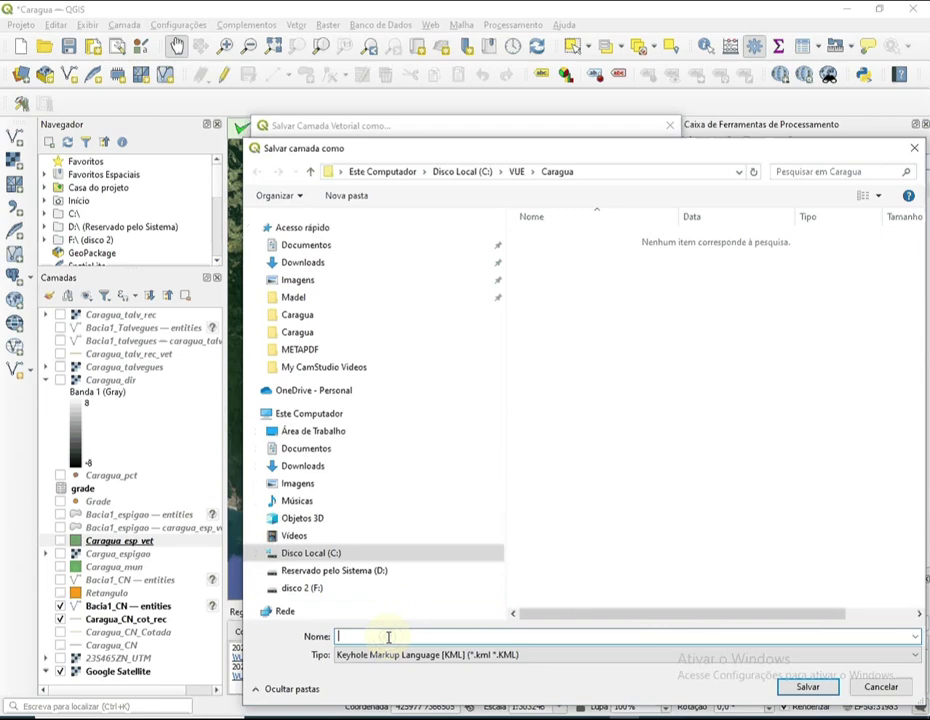
type("Bacia")
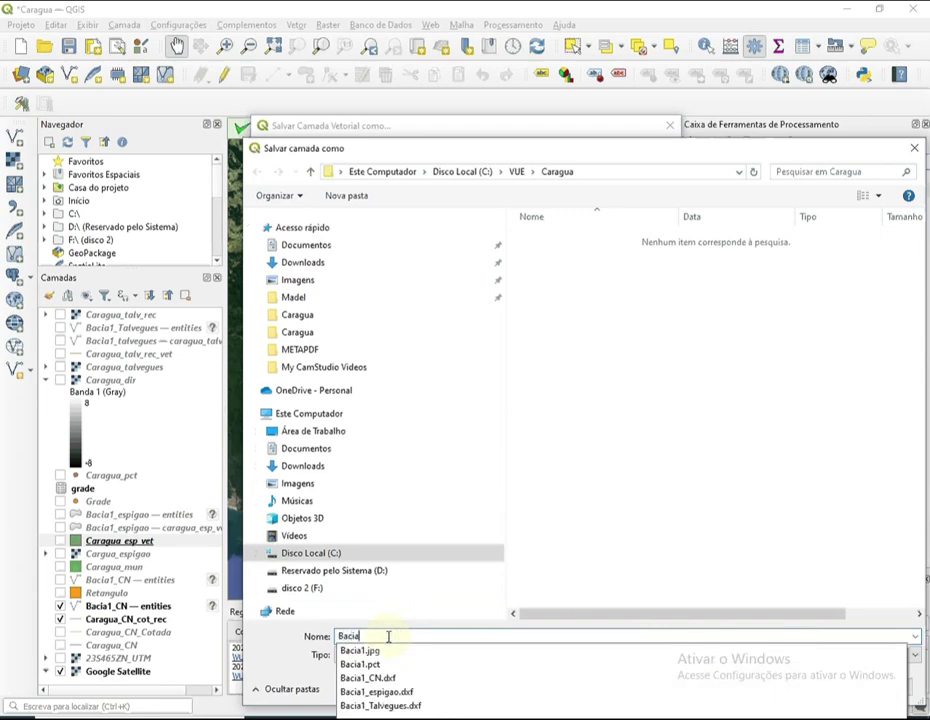
type("1_")
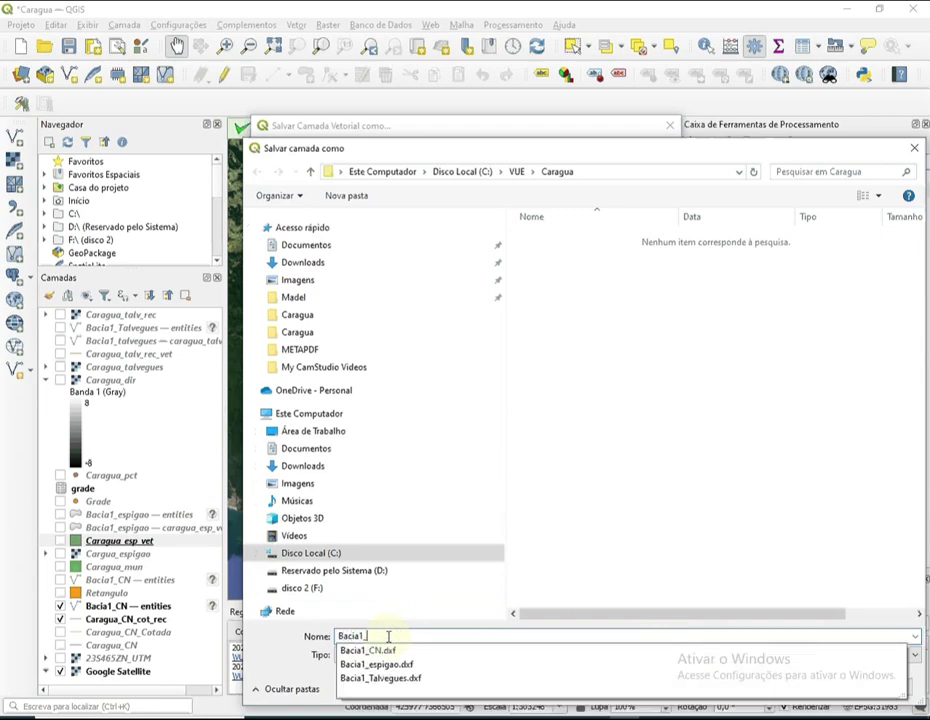
type("espig")
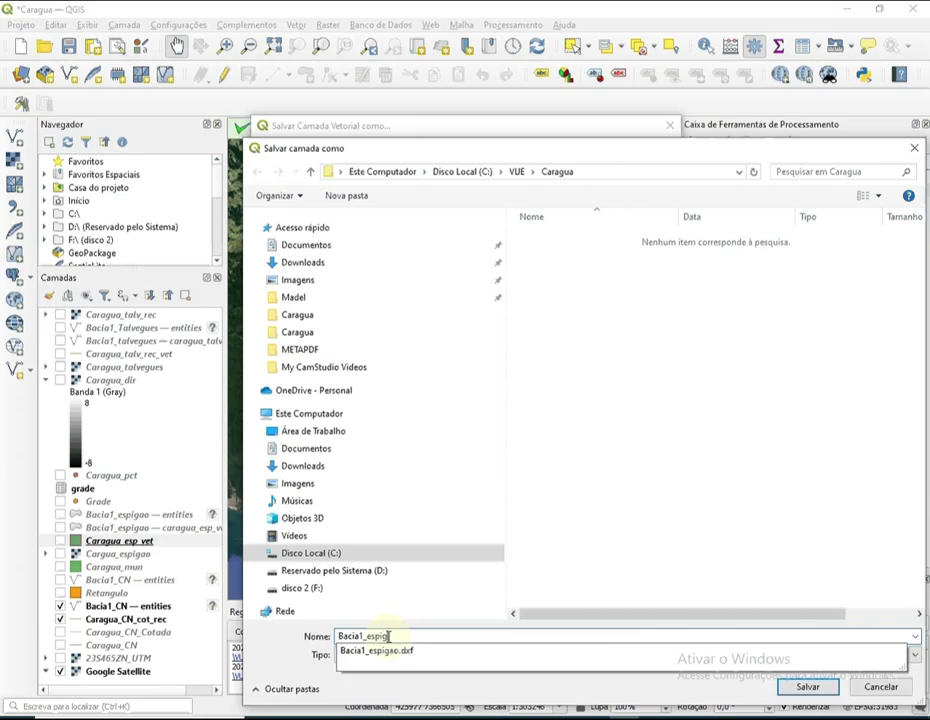
type("ao")
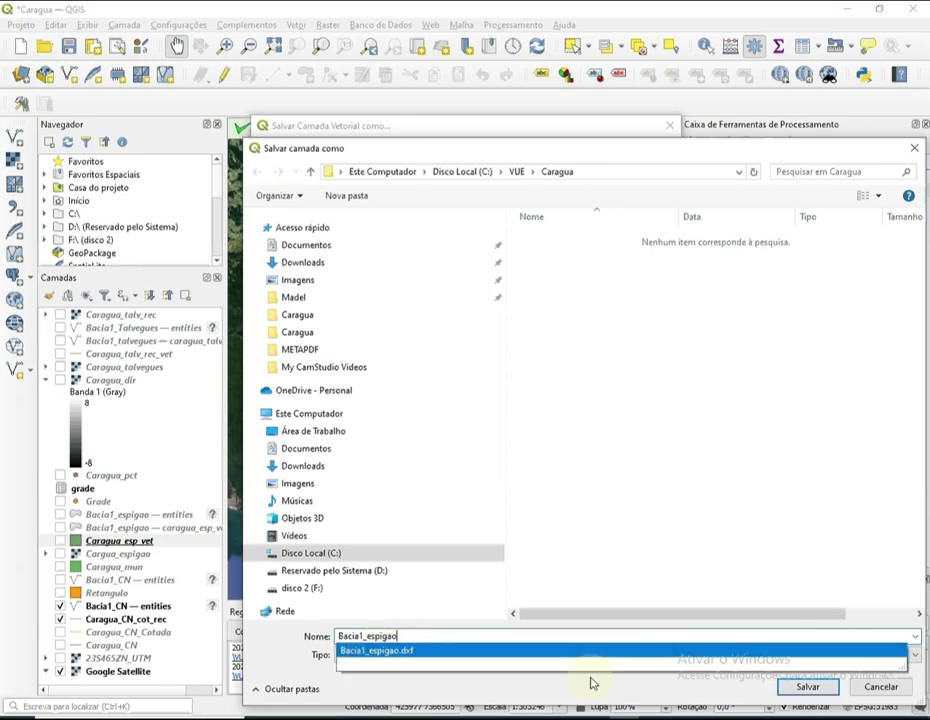
left_click(789, 686)
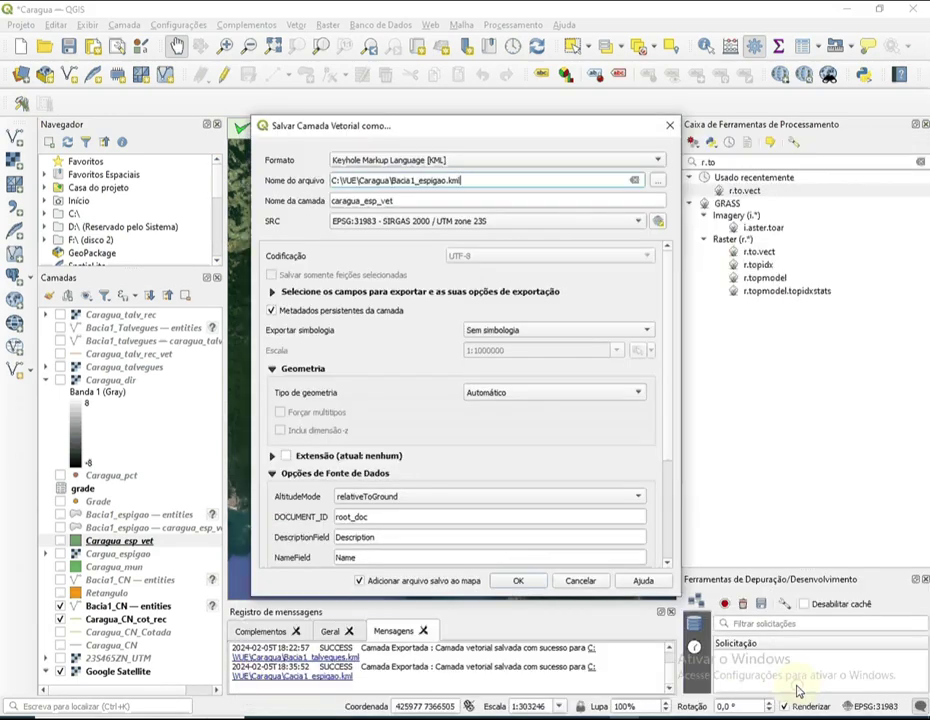
Step: Set the export's geometry type to Polígono and run the export
left_click(558, 393)
left_click(555, 439)
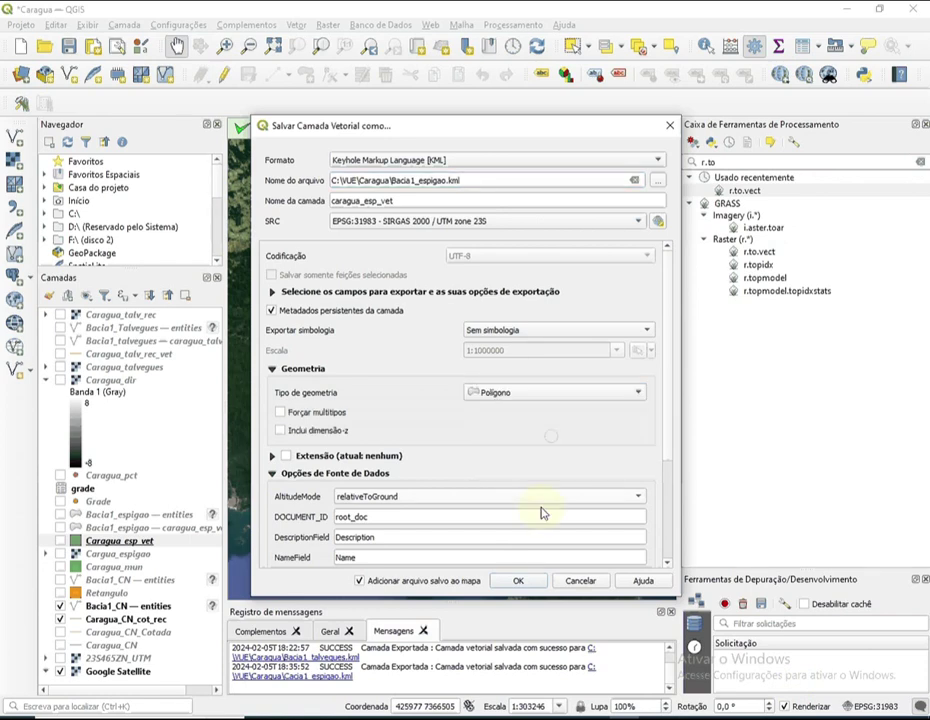
left_click(519, 582)
left_click(518, 581)
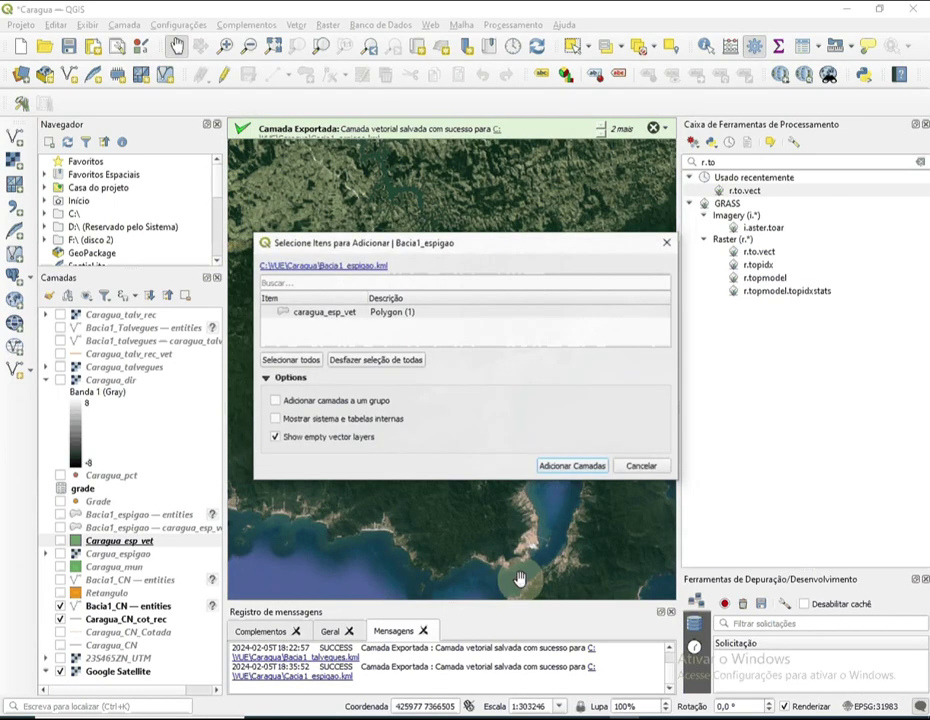
Step: Add the caragua_esp_vet item from the exported Bacia1_espigao.kml to the map
left_click(343, 316)
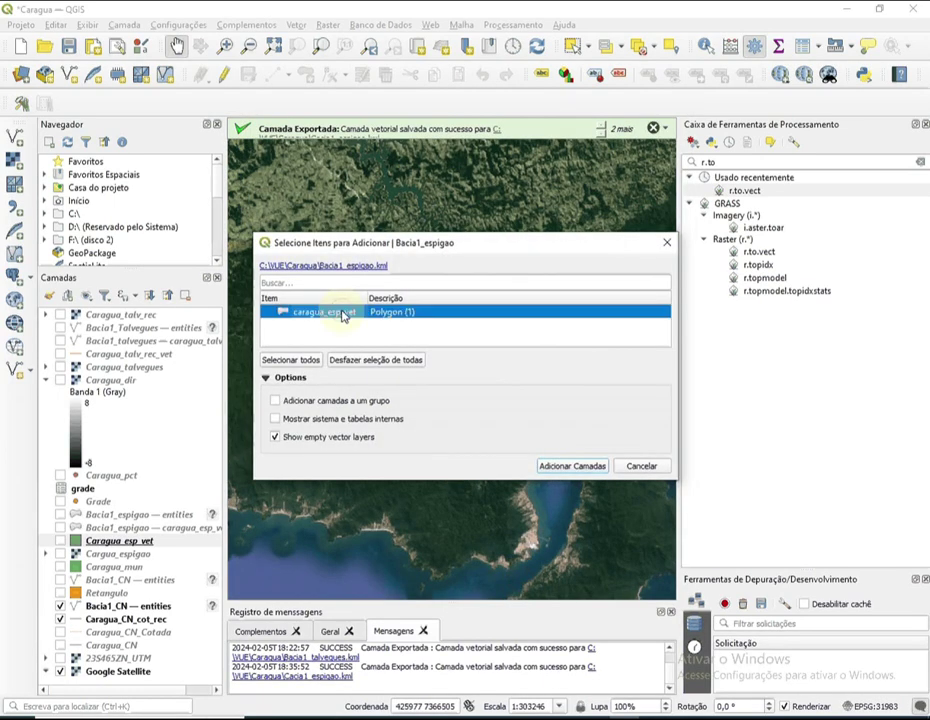
left_click(587, 466)
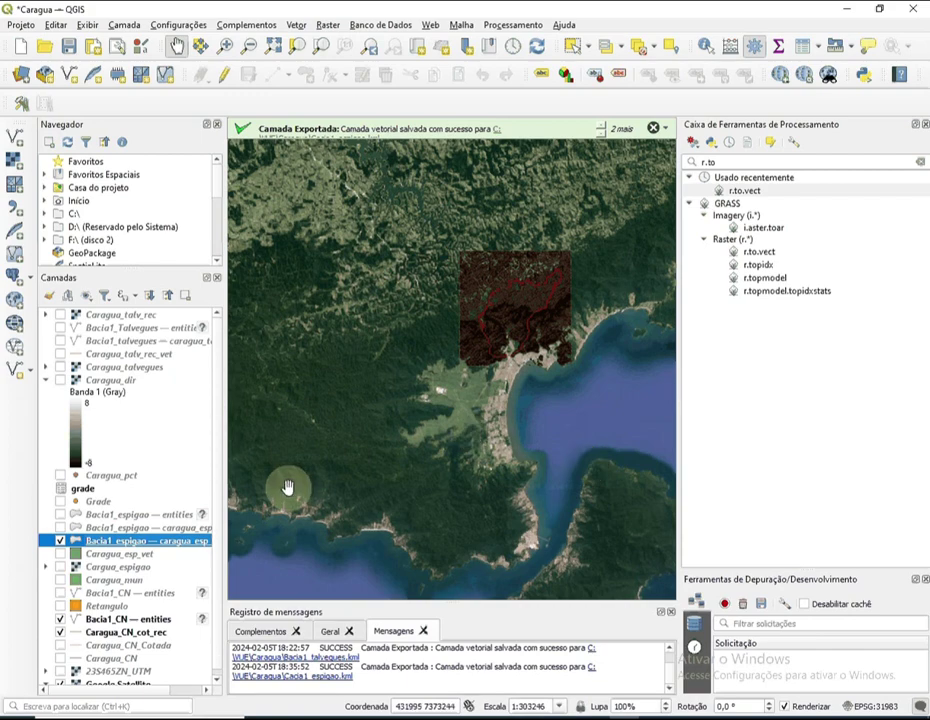
Step: Set up a KML export of the Caragua_talv_rec_vet layer to Bacia1_talvegues in C:\VUE\Caragua
left_click(127, 355)
right_click(127, 361)
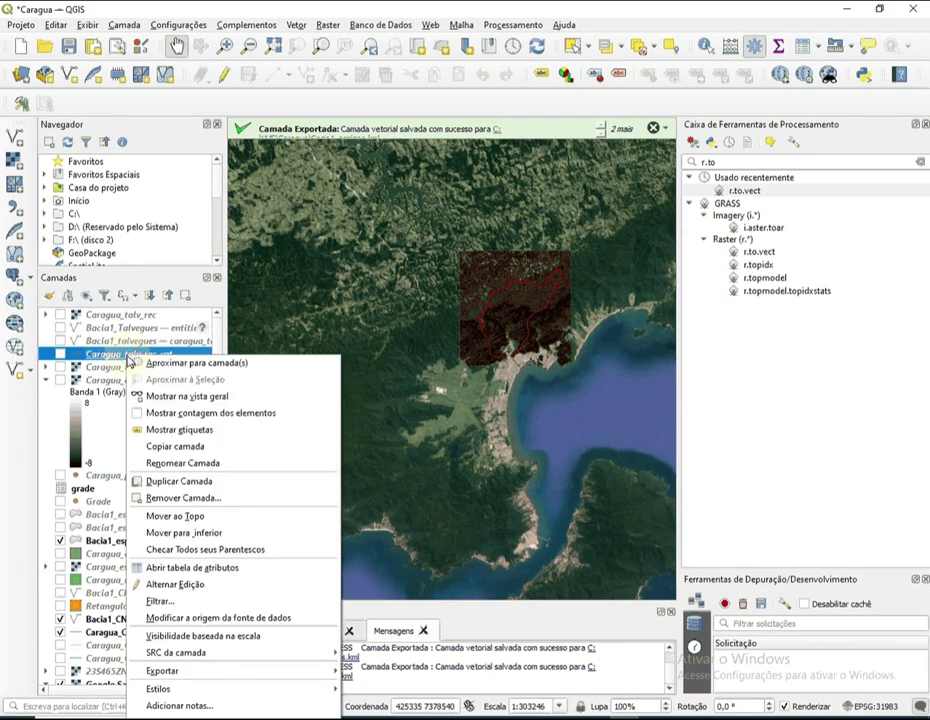
mouse_move(218, 670)
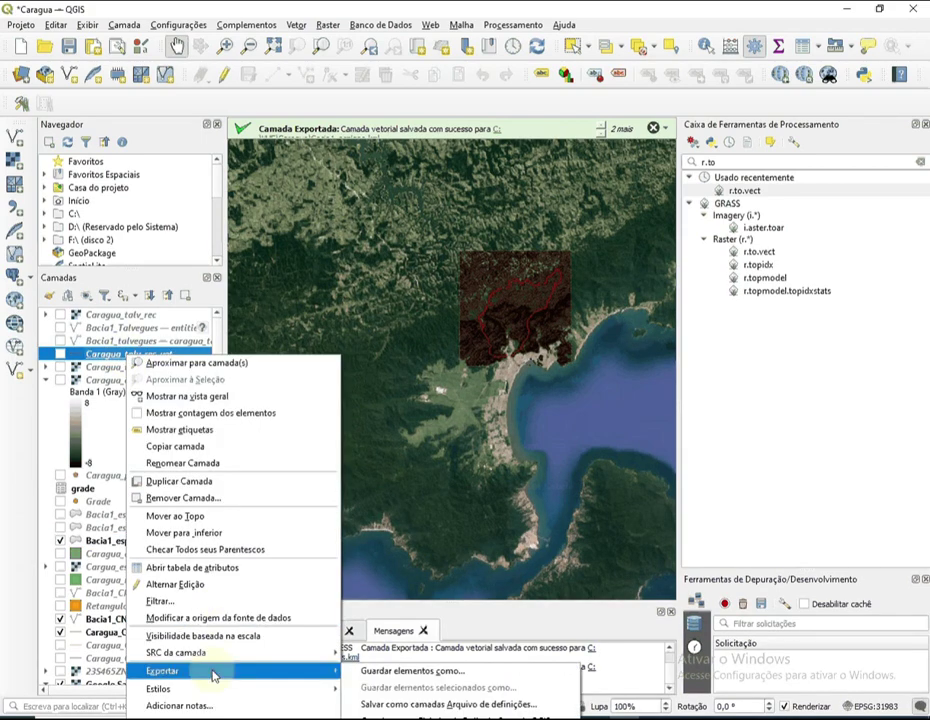
left_click(400, 671)
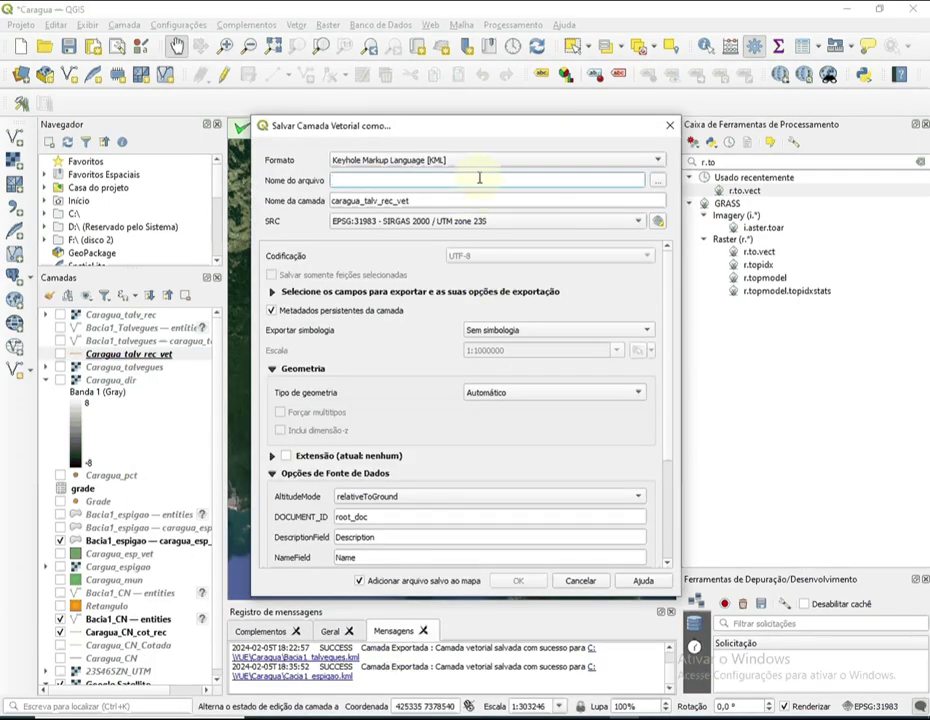
left_click(657, 181)
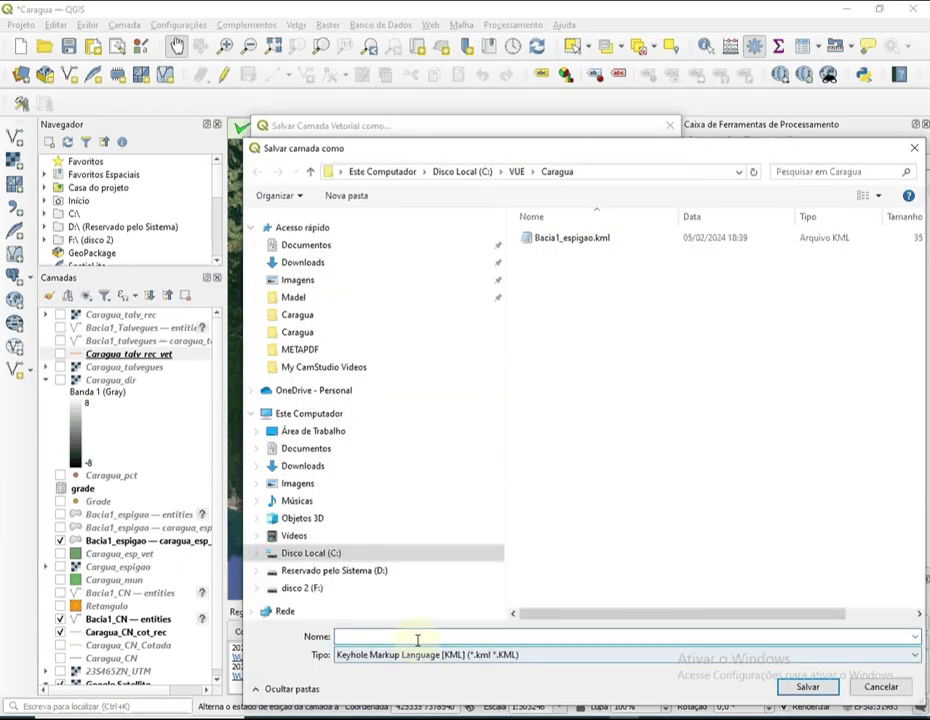
type("Ba")
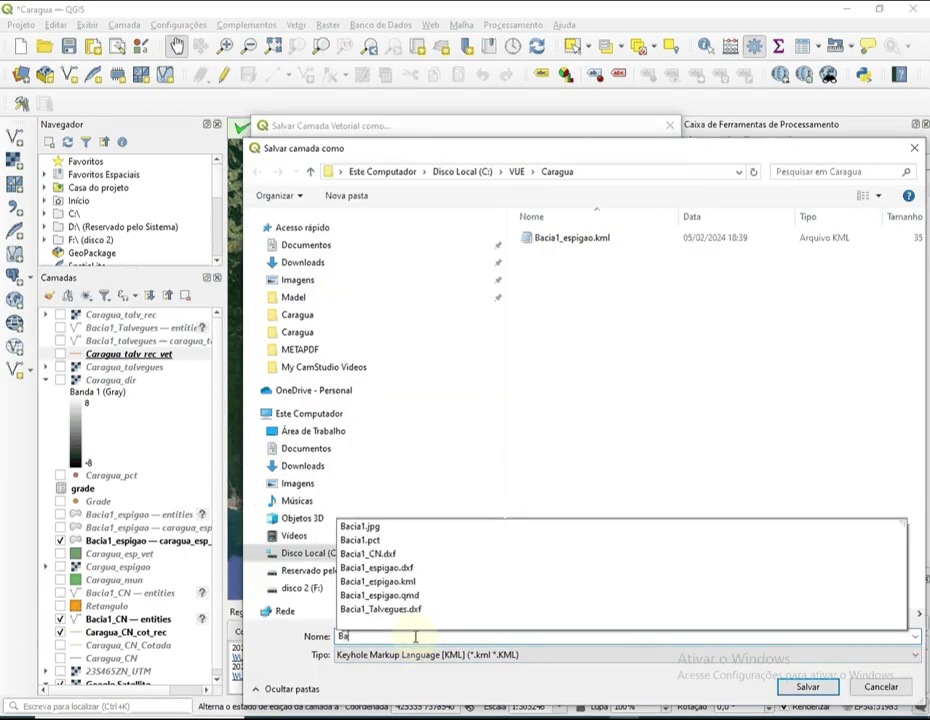
type("cia1_")
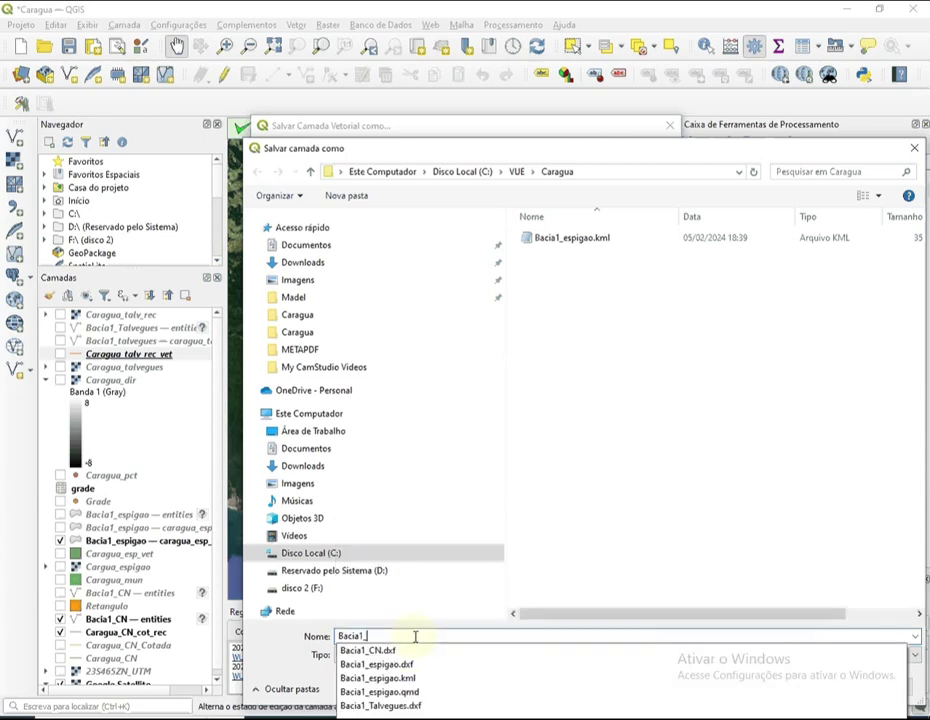
type("tal")
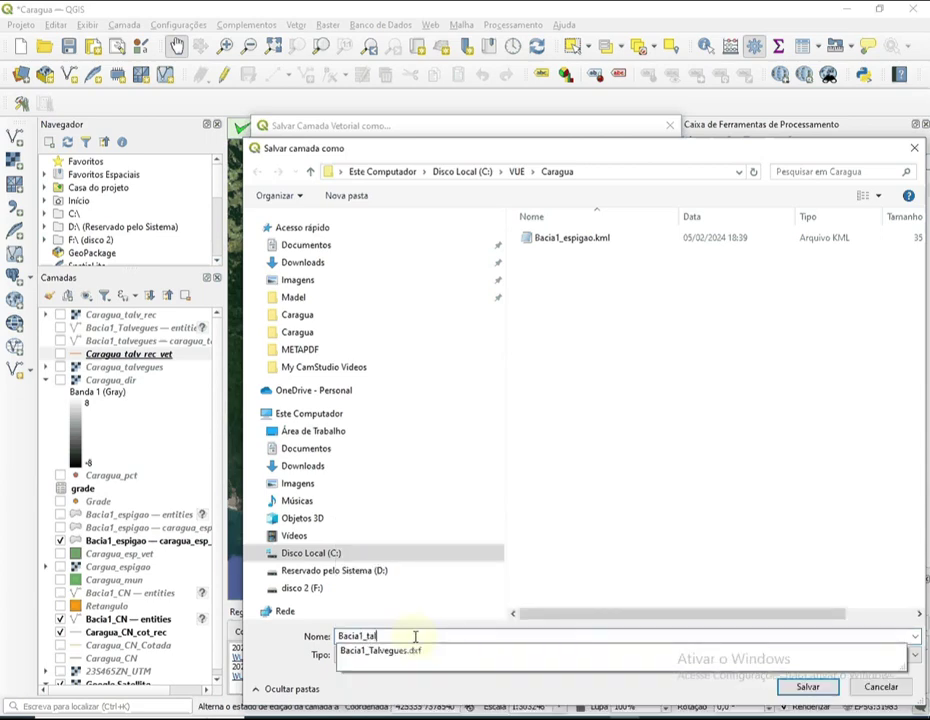
type("vegues")
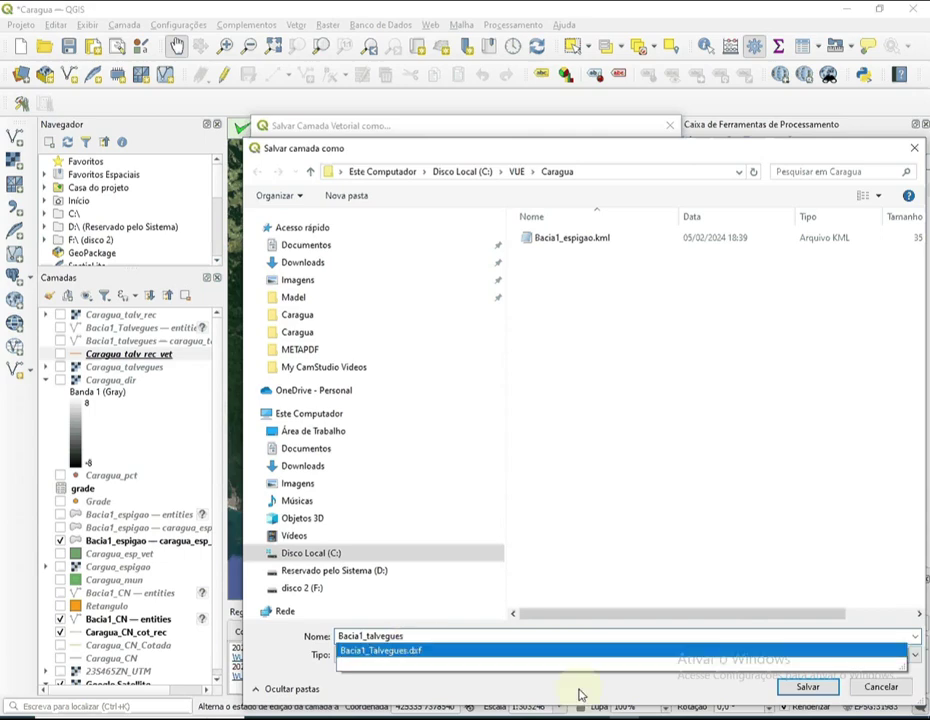
left_click(801, 687)
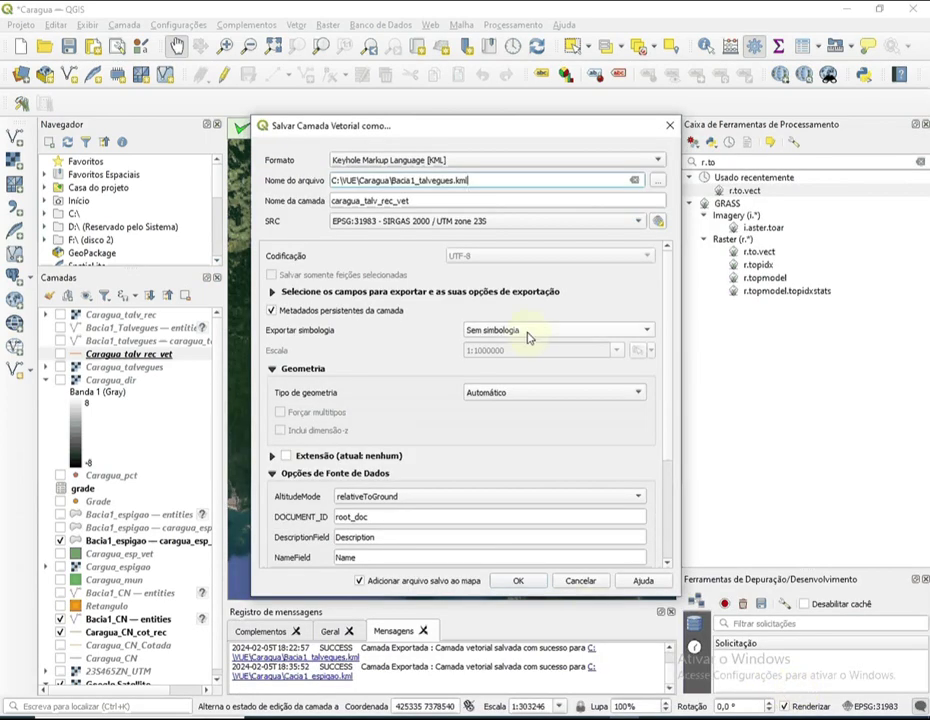
Step: Run the talvegues export with geometry type String de linha and add the resulting line layer to the map
left_click(620, 392)
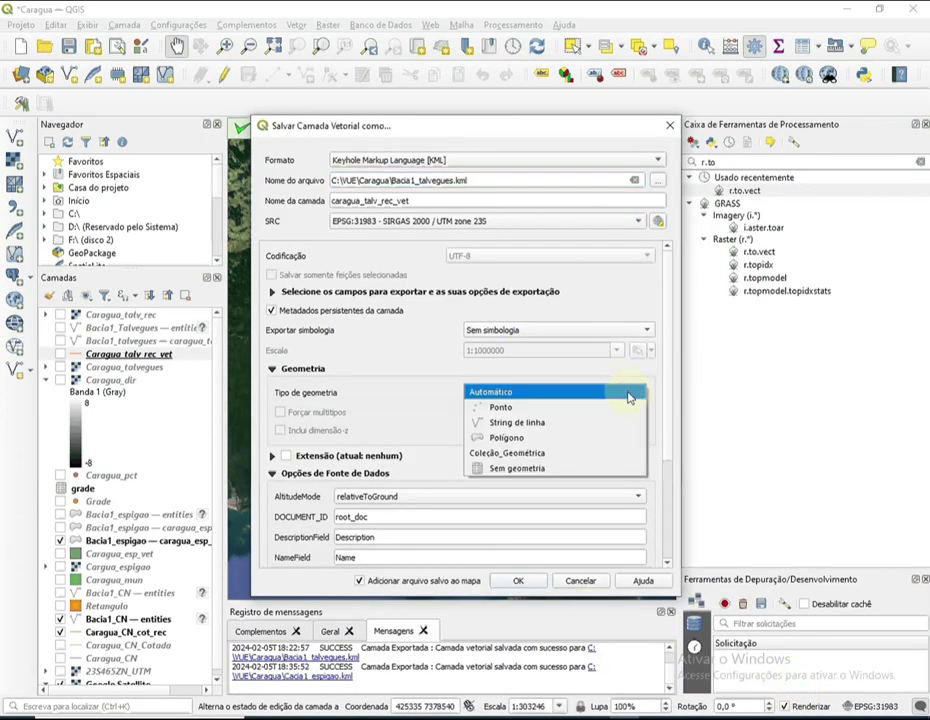
left_click(566, 424)
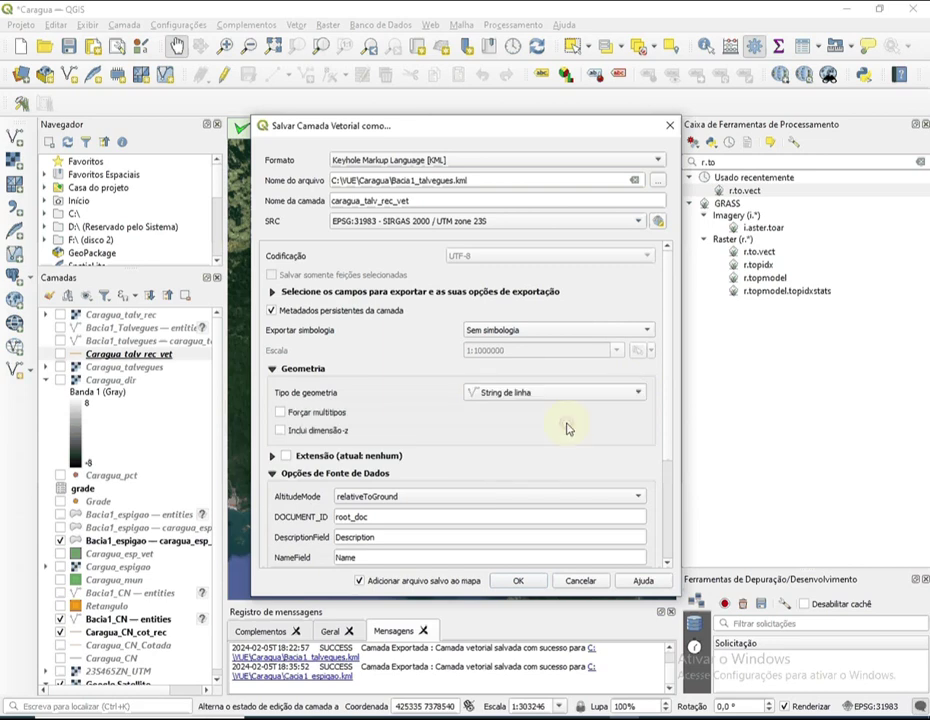
left_click(520, 581)
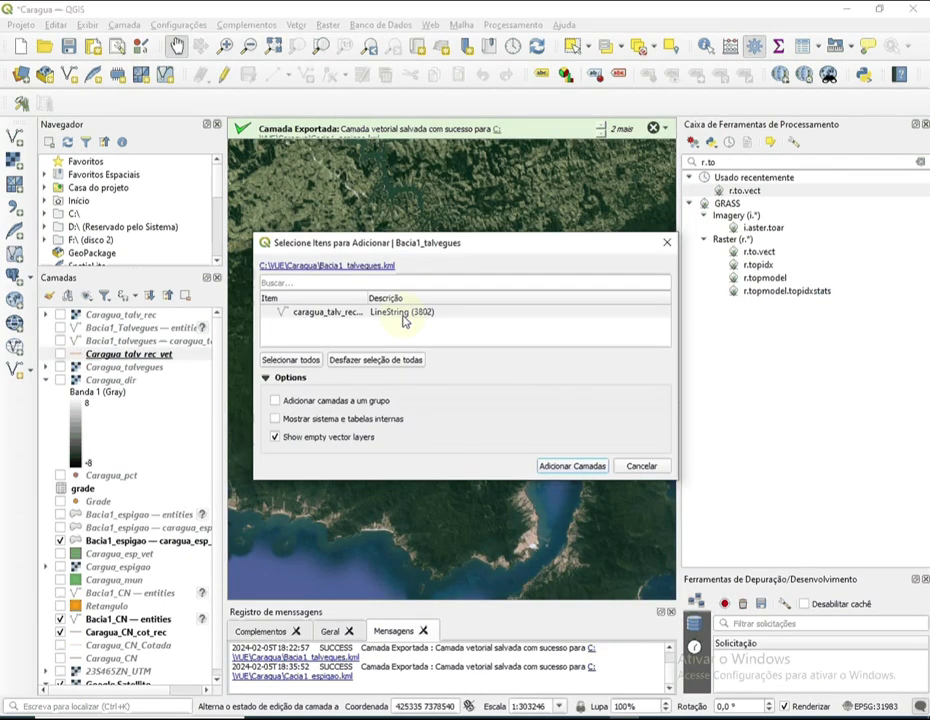
left_click(395, 311)
left_click(575, 467)
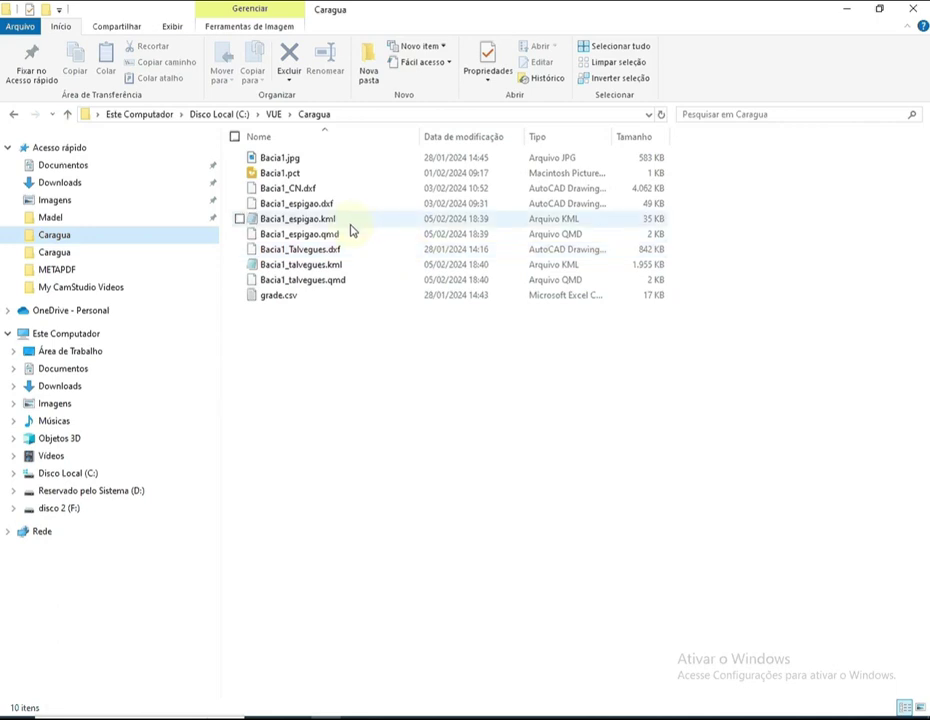
Step: In File Explorer, delete Bacia1_espigao.qmd and Bacia1_talvegues.qmd from the C:\VUE\Caragua folder
left_click(332, 221)
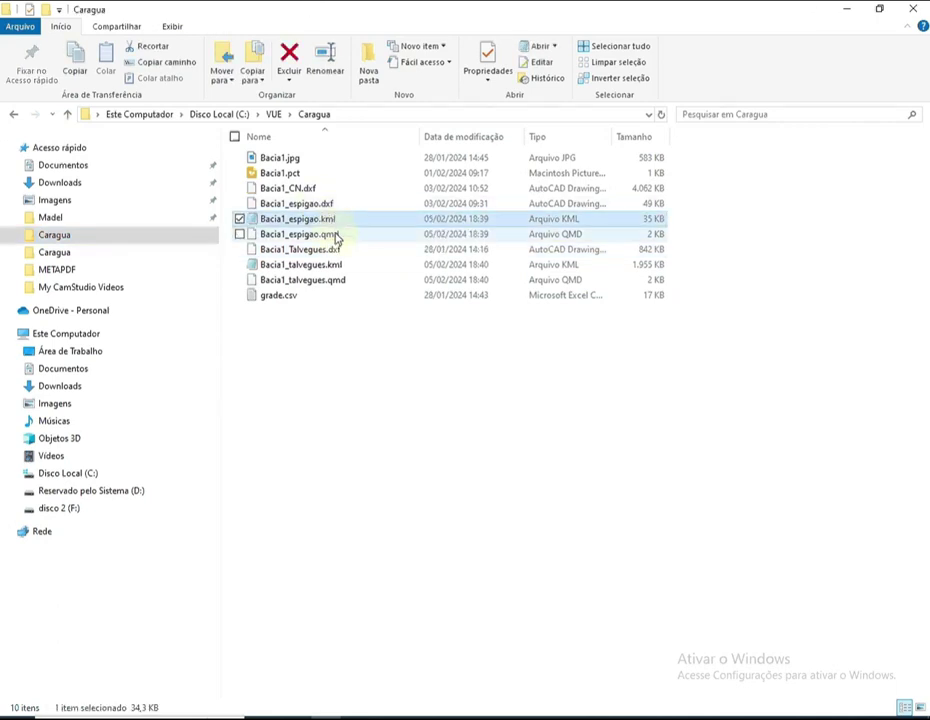
left_click(336, 237)
key("Delete")
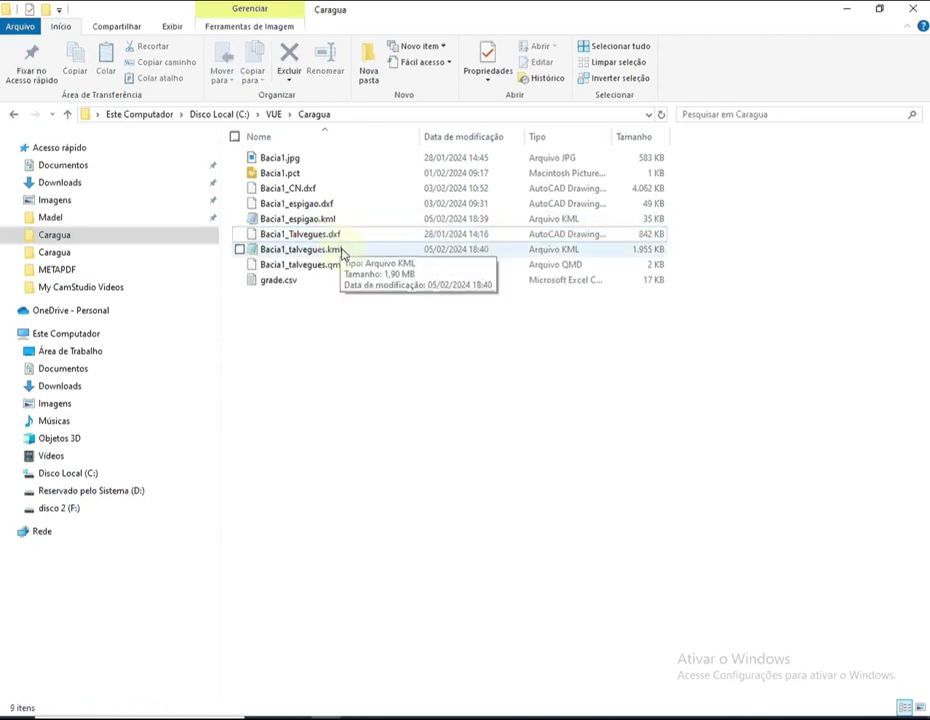
left_click(341, 251)
left_click(342, 264)
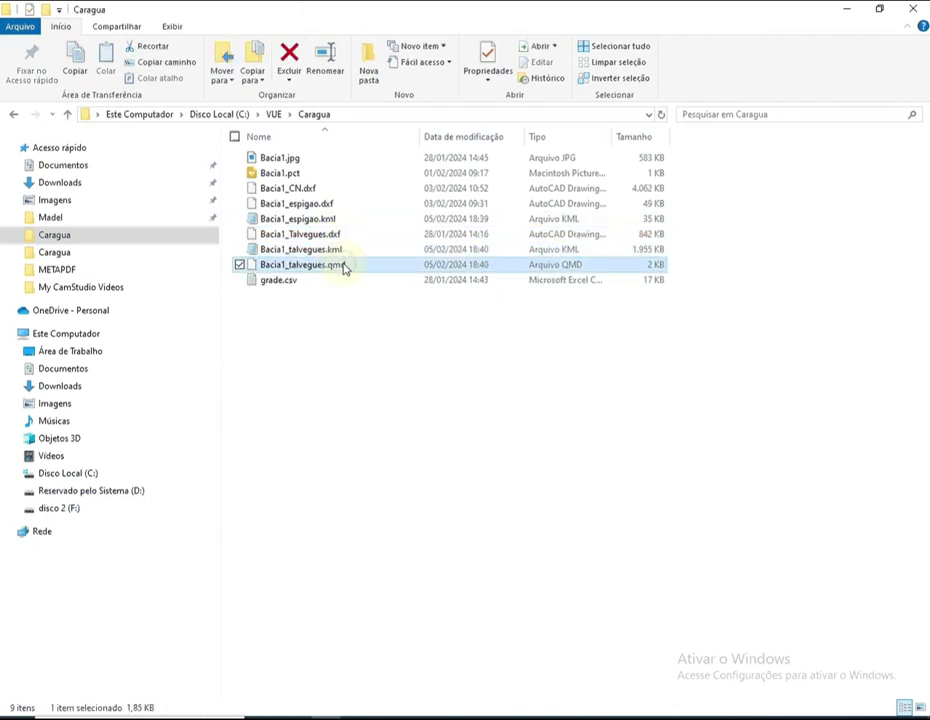
key("Delete")
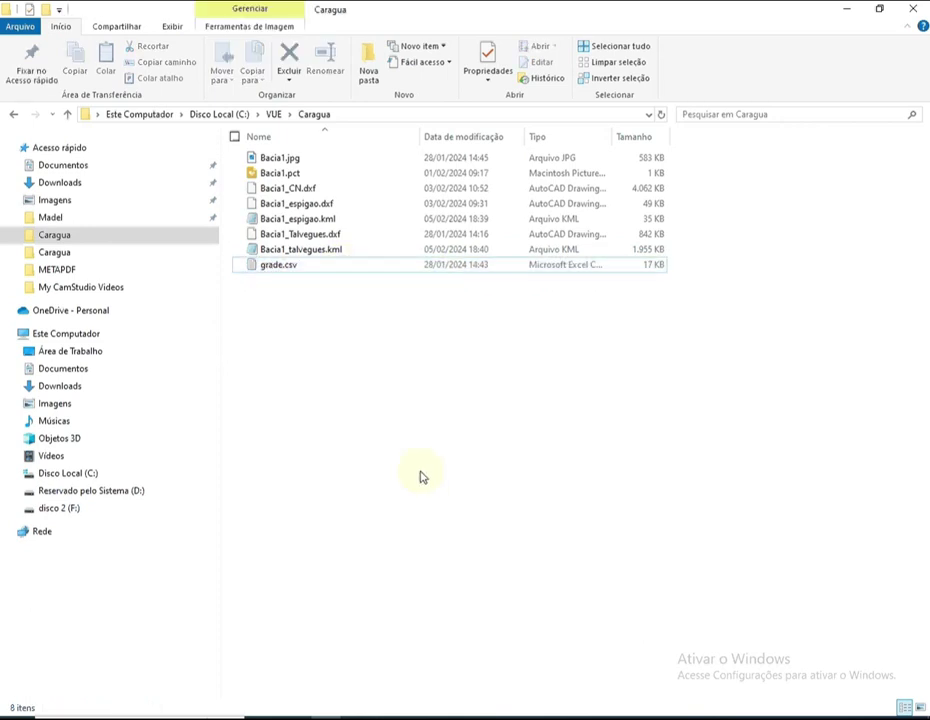
Step: Launch Google Earth Pro, open Bacia1_espigao.kml and Bacia1_talvegues.kml from C:\VUE\Caragua, and dismiss the startup tips
left_click(262, 712)
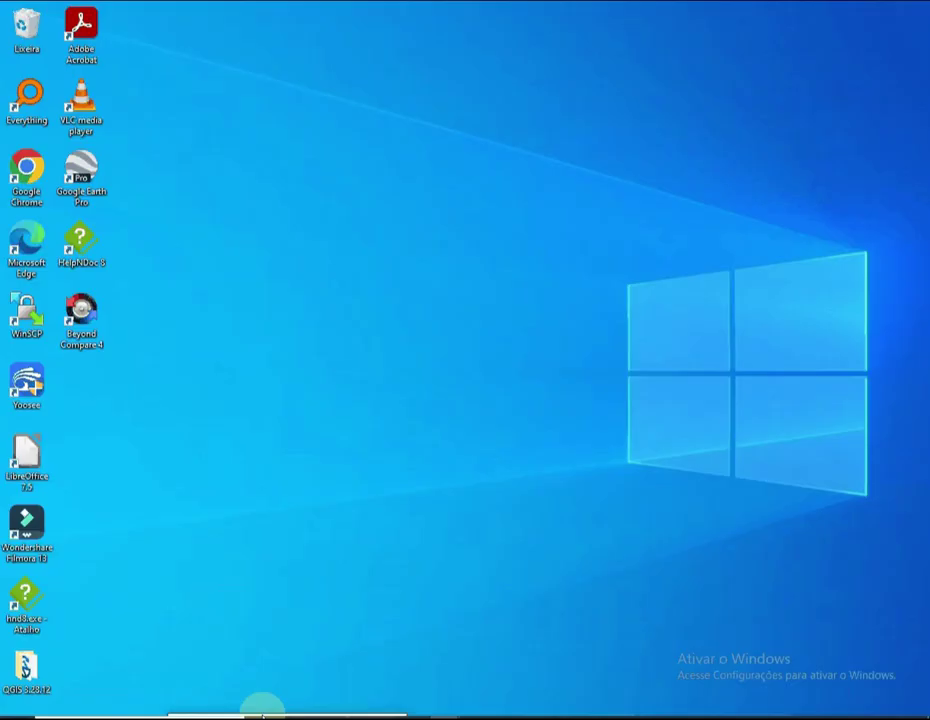
double_click(85, 177)
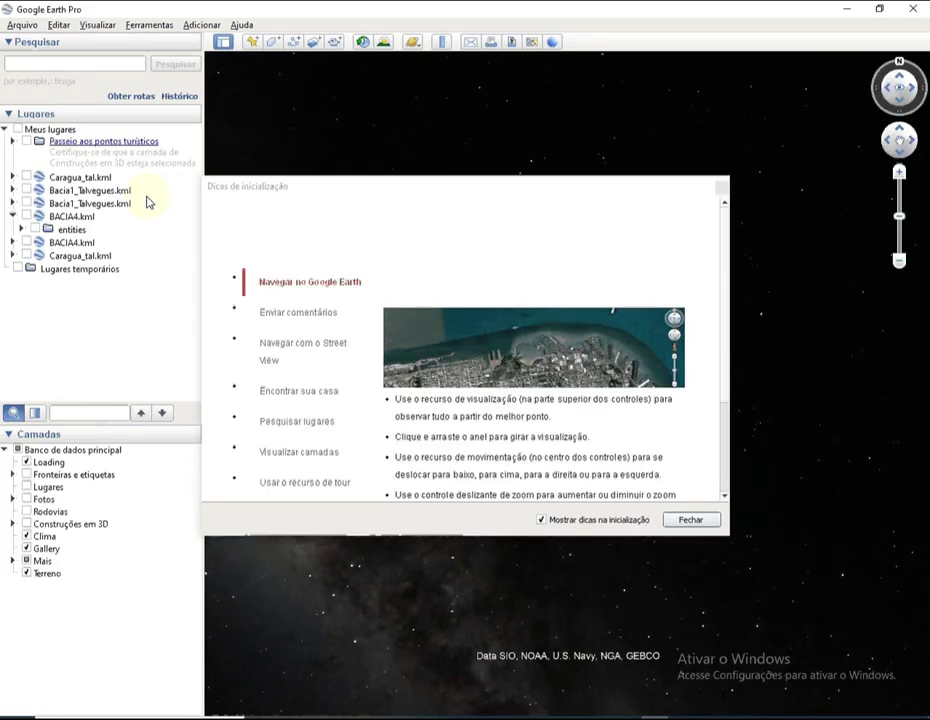
left_click(21, 25)
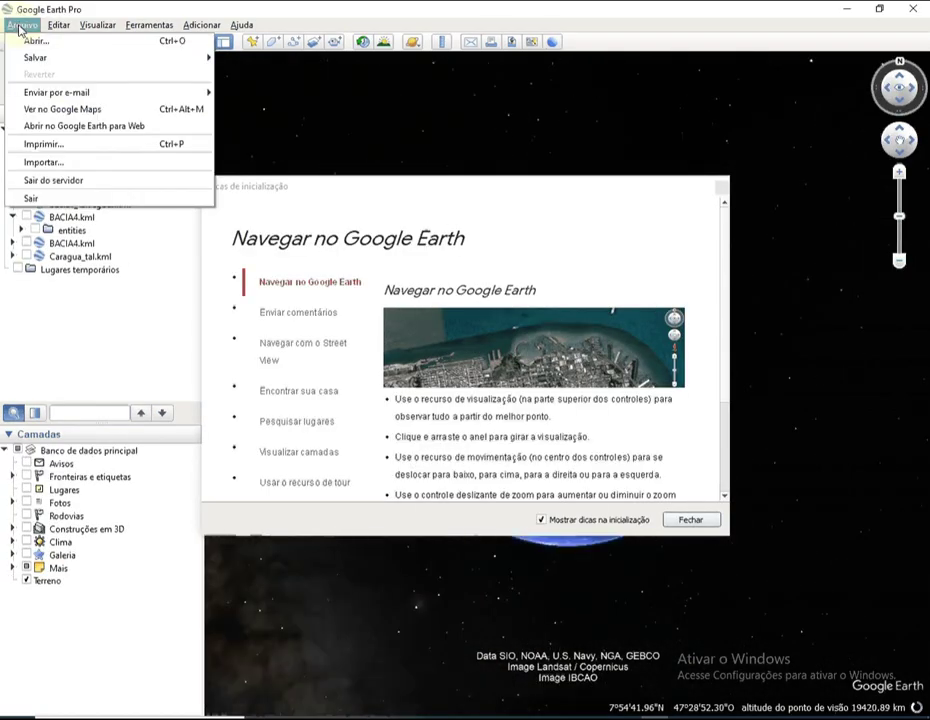
left_click(31, 42)
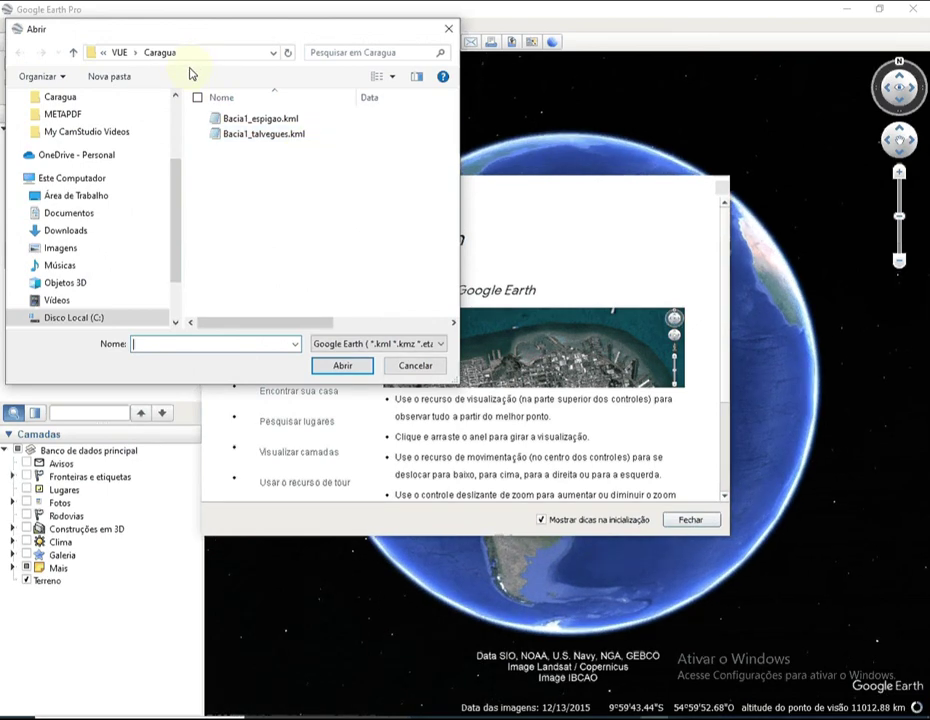
left_click(249, 122)
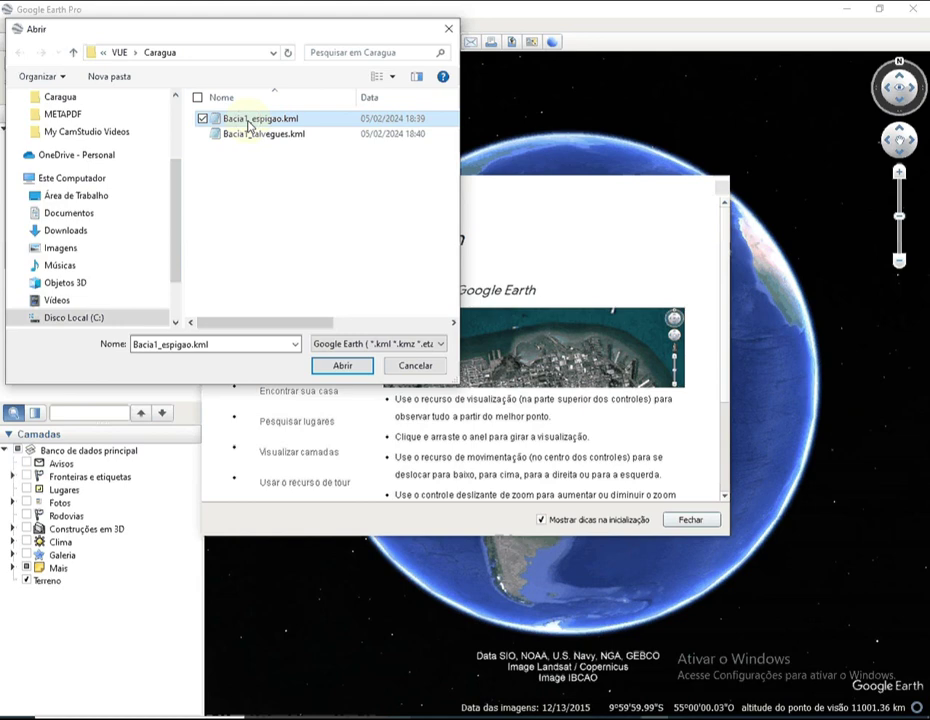
left_click(252, 136, "ctrl")
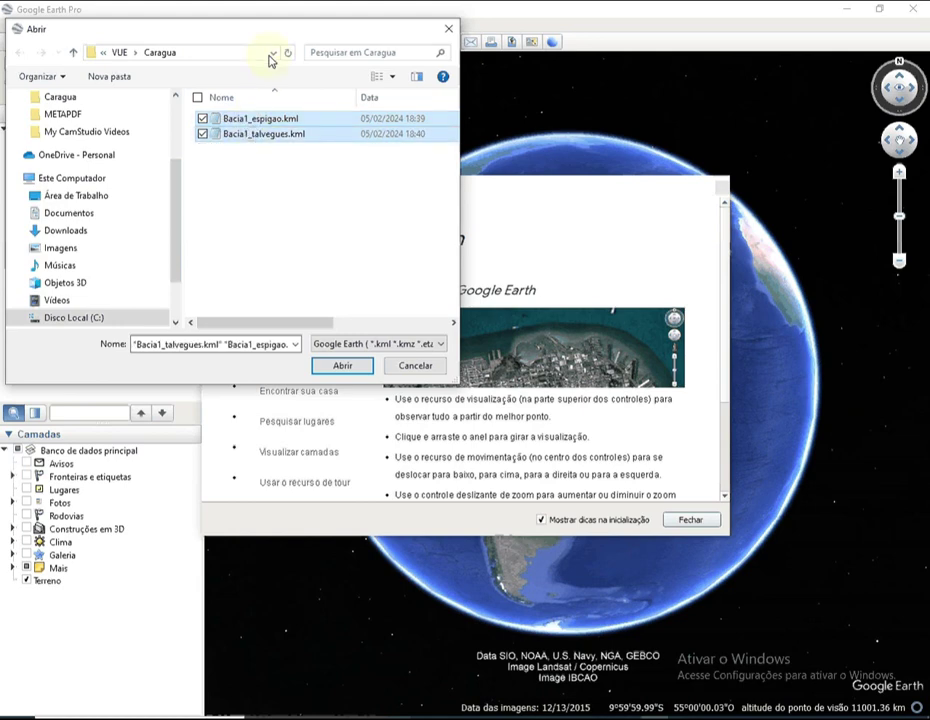
left_click(222, 54)
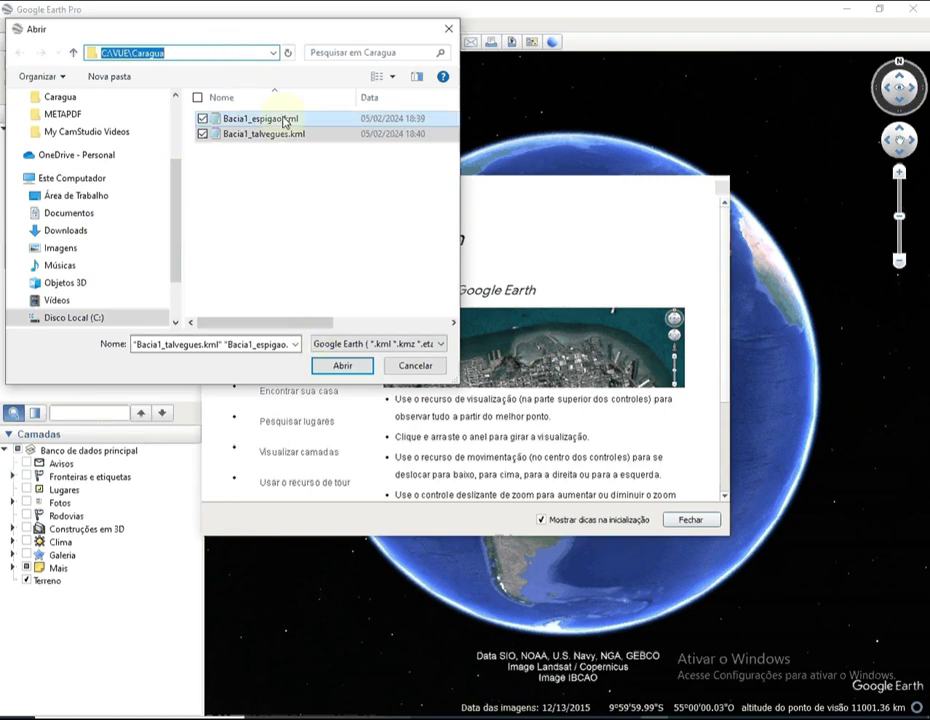
left_click(341, 366)
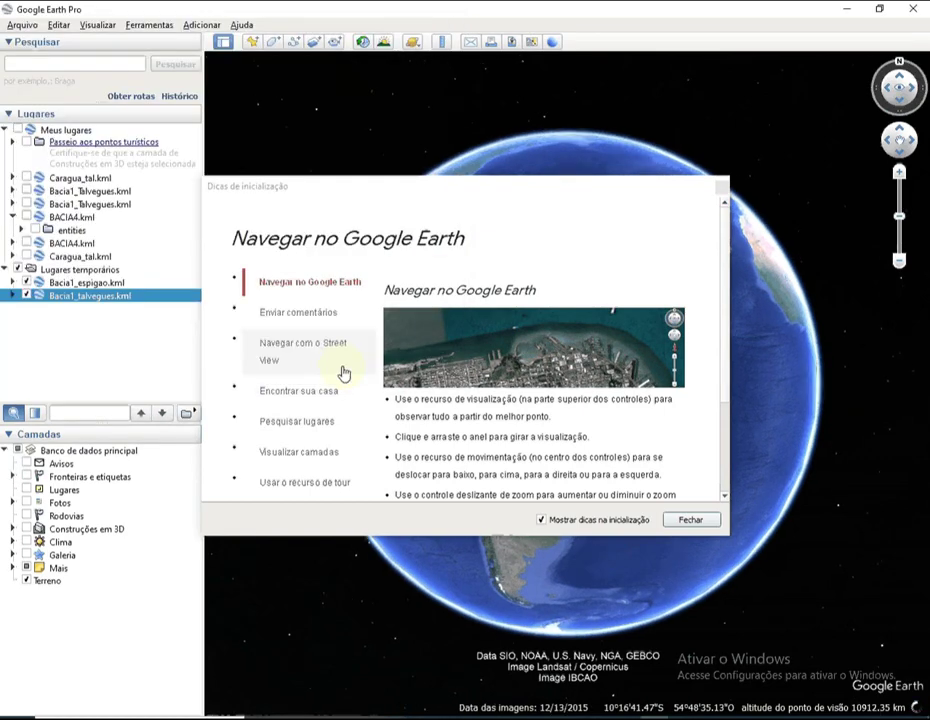
left_click(686, 522)
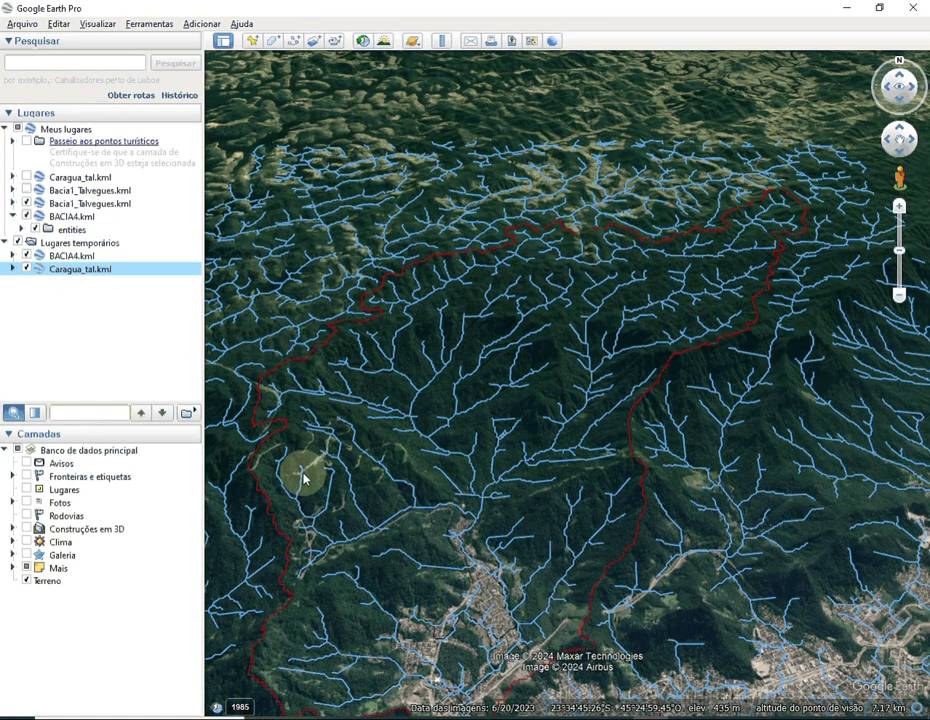
Step: Examine how the blue talvegue lines and the red basin boundary follow the valleys and ridges of the 3D terrain
left_click_drag(305, 478, 548, 427)
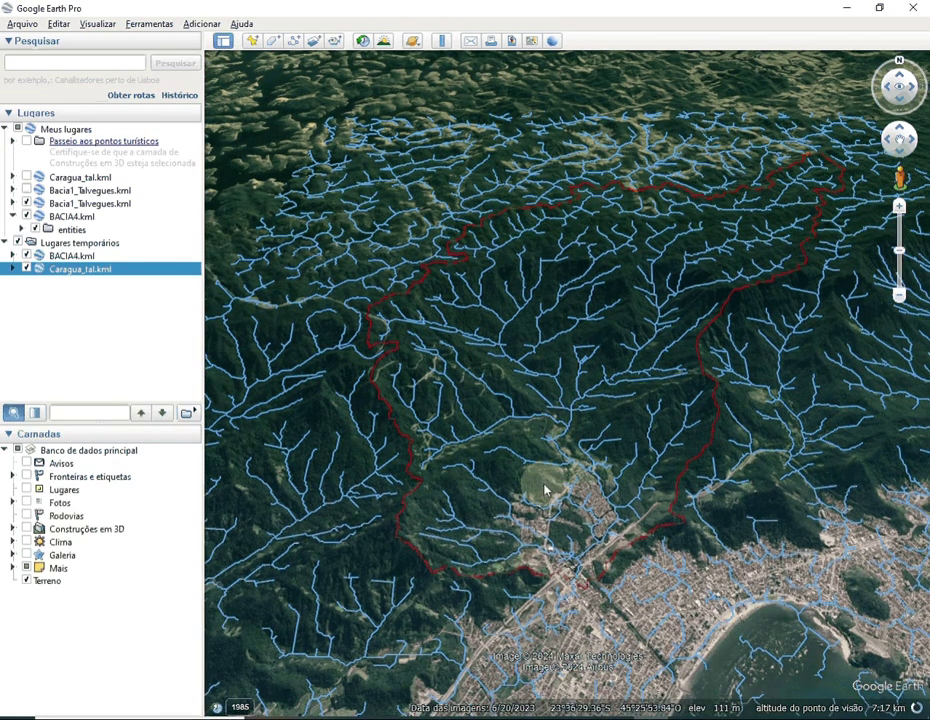
left_click(508, 461)
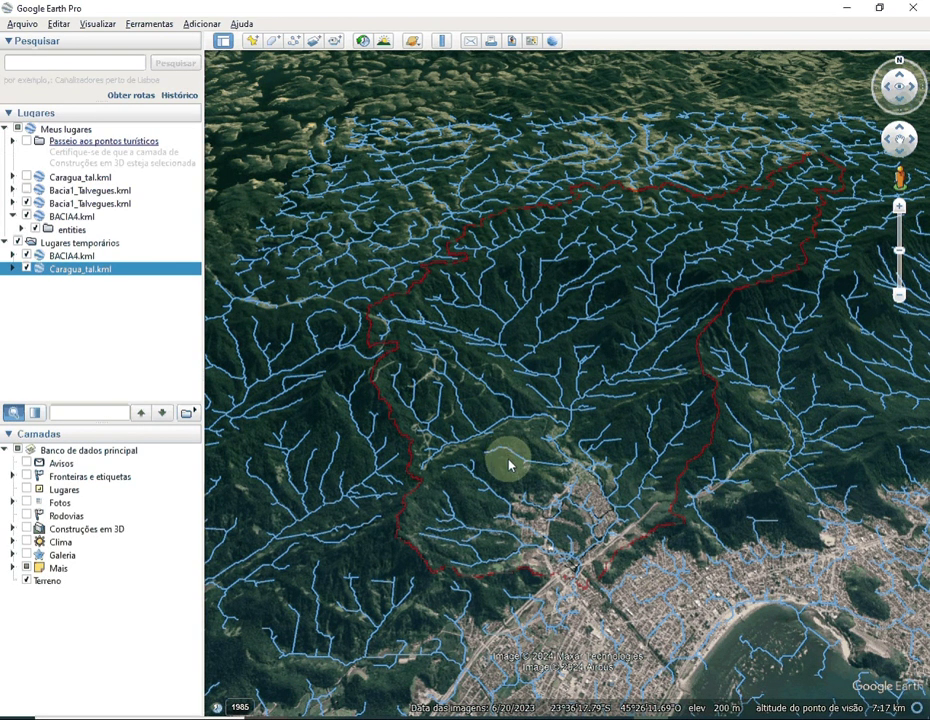
scroll(508, 463, "up", 3)
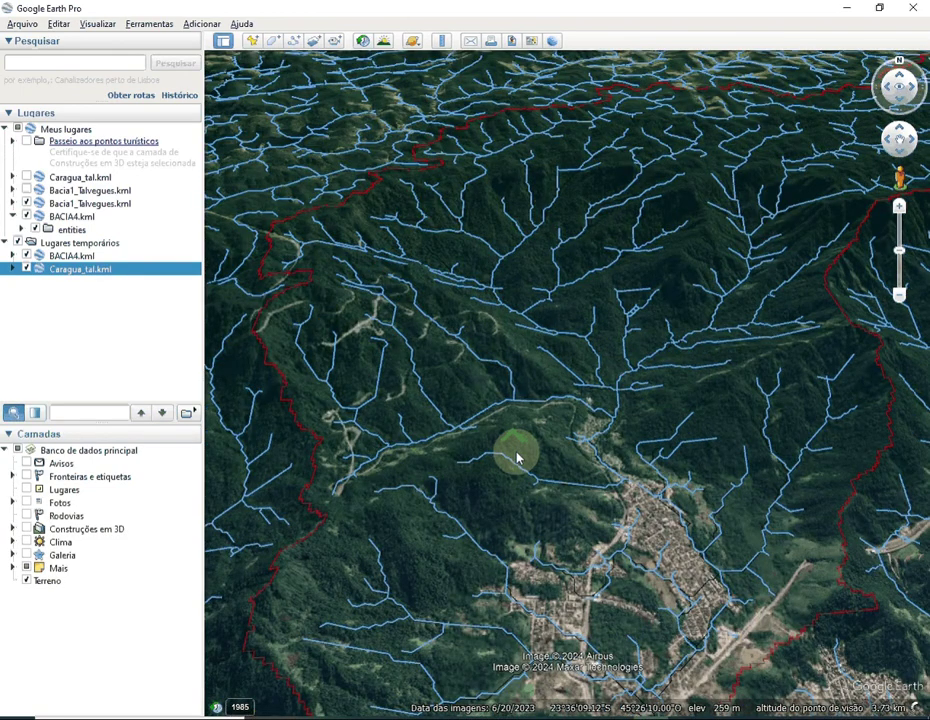
scroll(517, 458, "up", 3)
left_click_drag(571, 306, 601, 676)
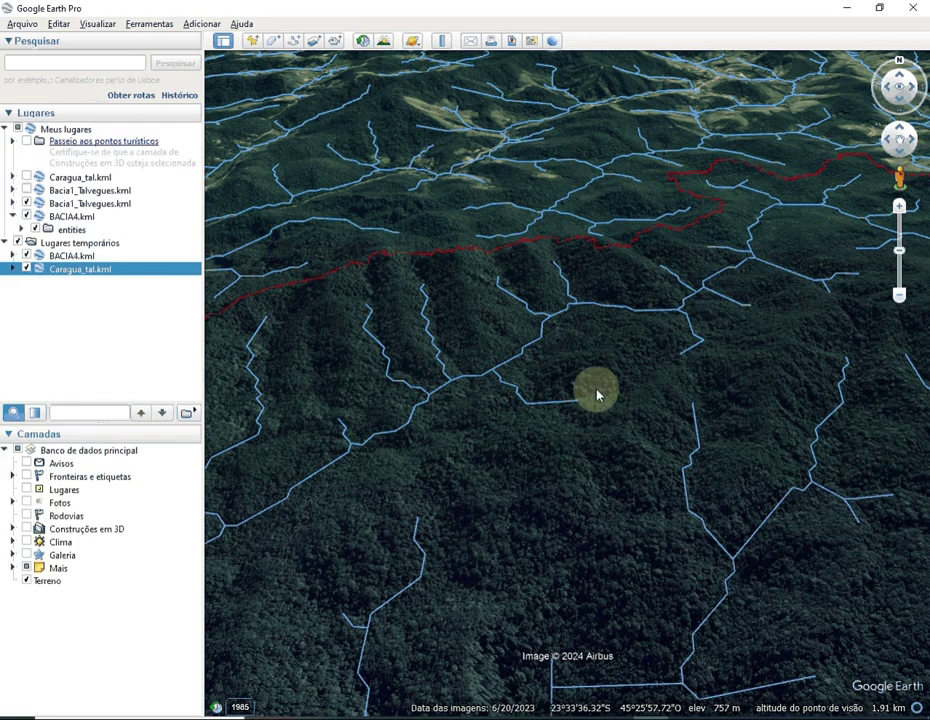
left_click_drag(597, 395, 382, 386)
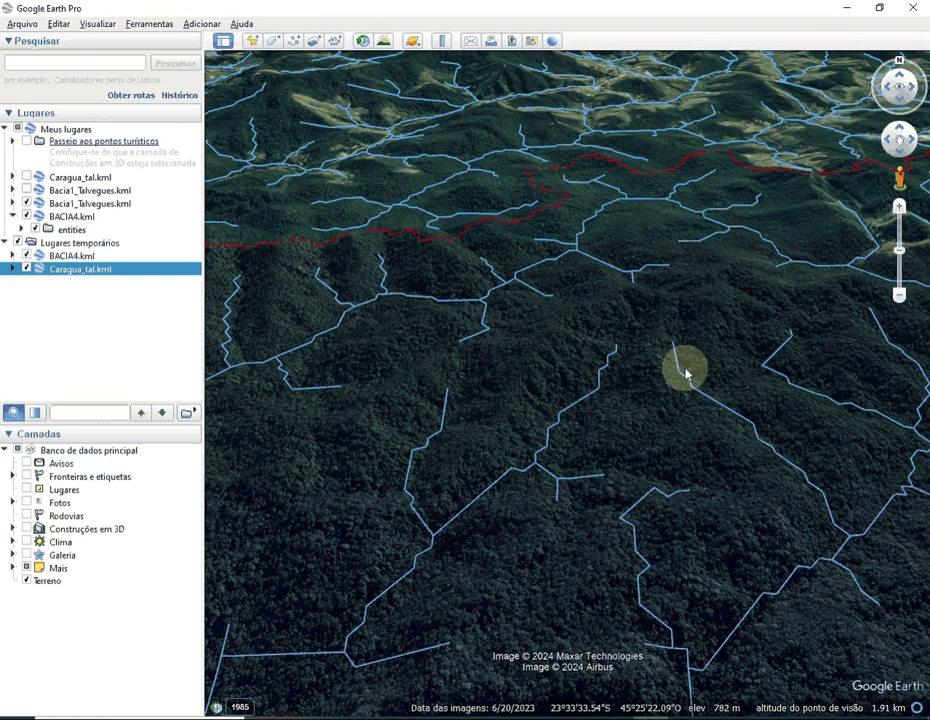
left_click_drag(835, 527, 405, 516)
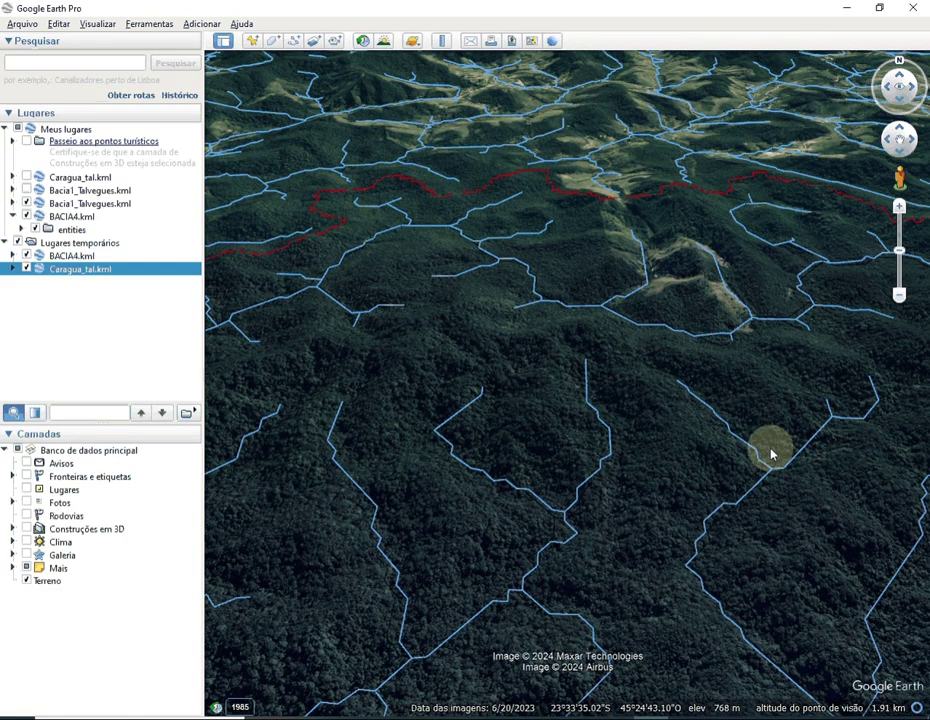
left_click_drag(708, 334, 626, 358)
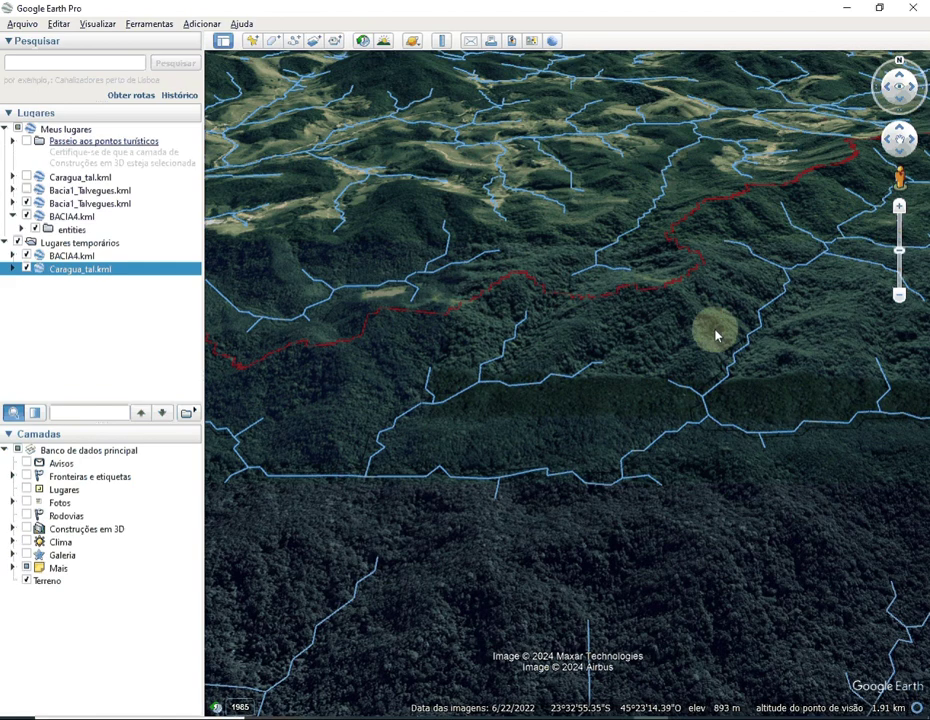
Step: Examine the red basin divide and adjoining talvegue lines along the mountain ridges, ending on the full extent of BACIA4.kml
left_click_drag(716, 336, 573, 470)
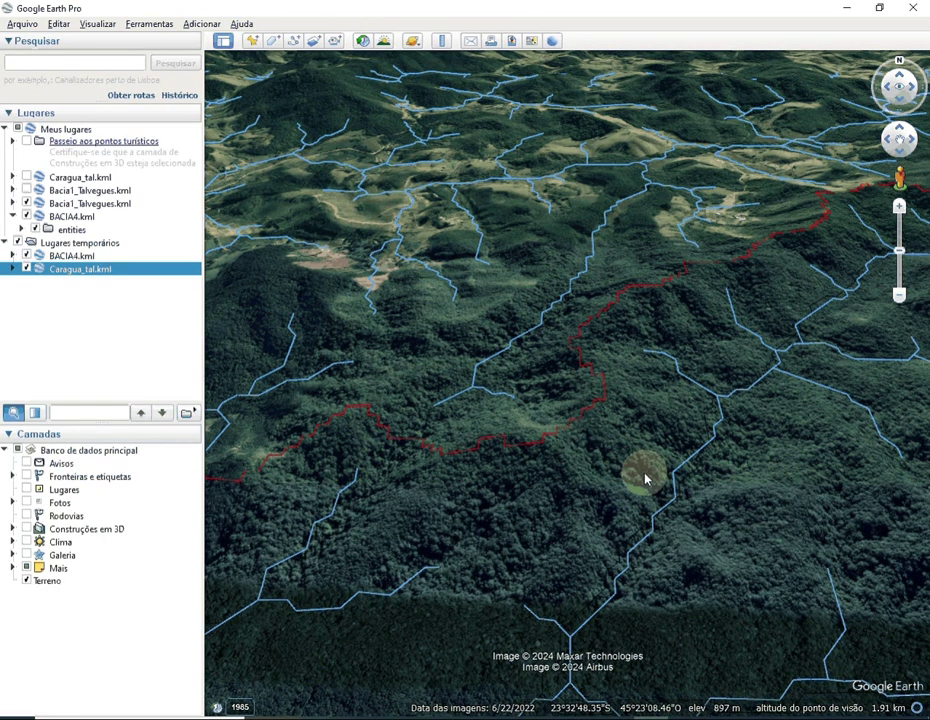
left_click_drag(645, 479, 700, 272)
left_click_drag(571, 537, 288, 237)
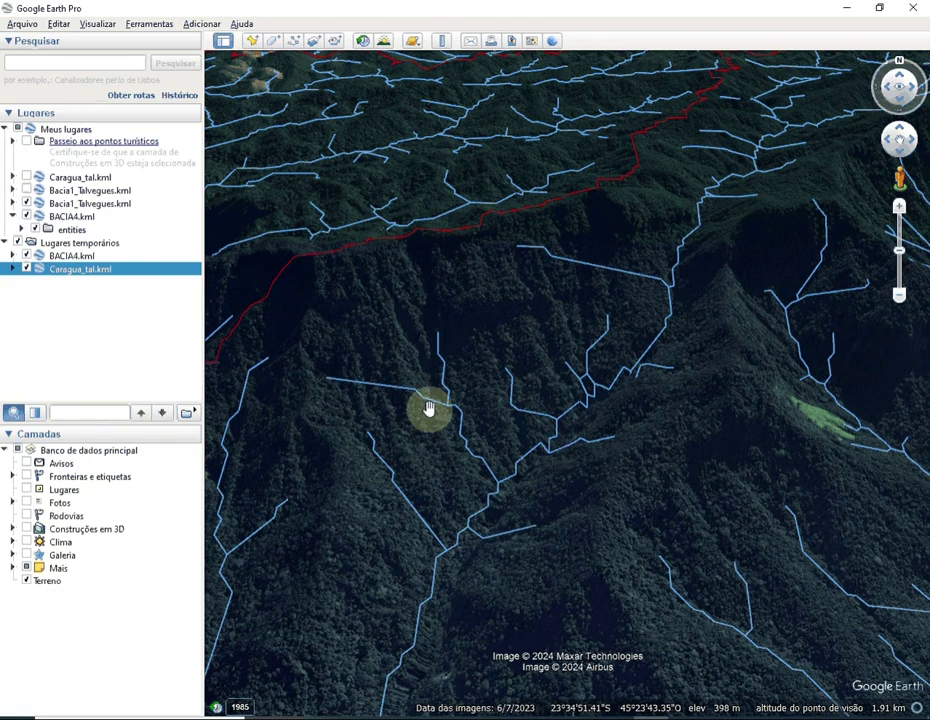
left_click_drag(429, 406, 698, 209)
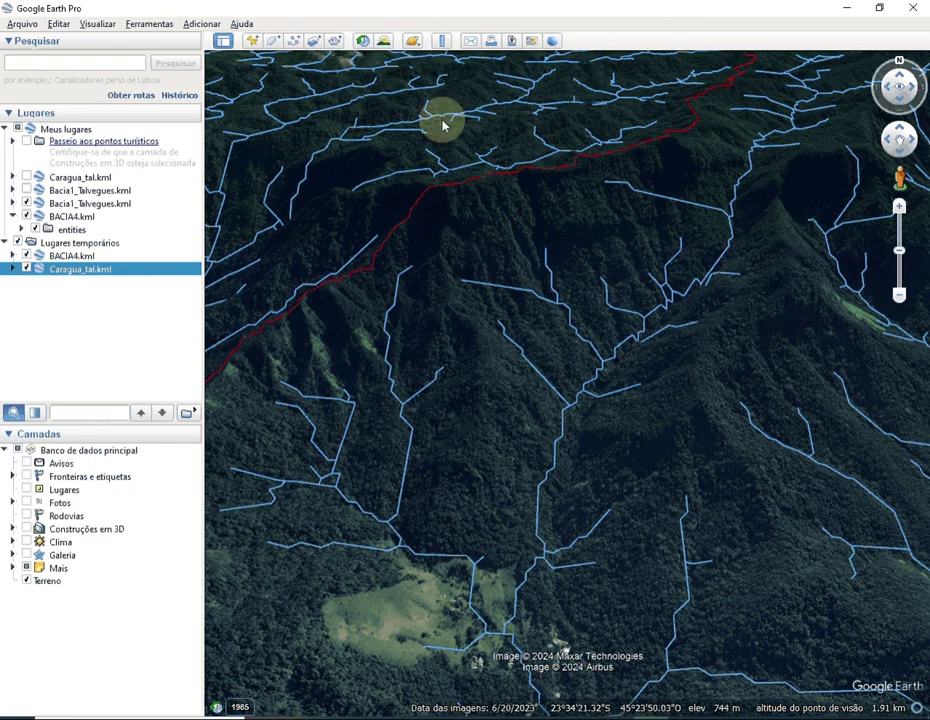
key("Up")
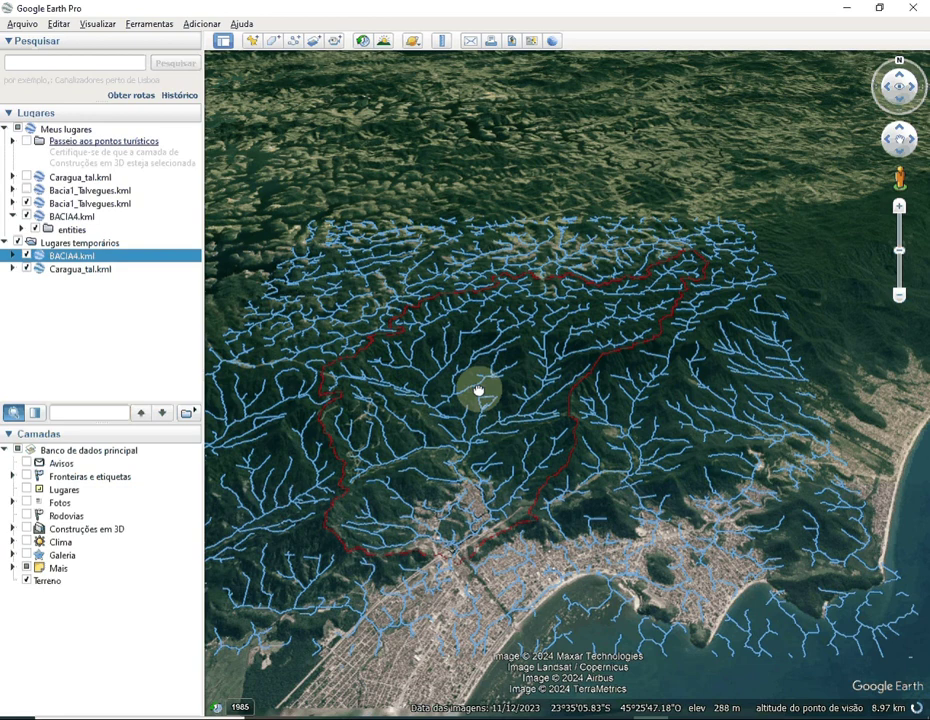
Step: Inspect up close how the blue talvegue lines inside the basin follow the forested valleys down towards the settlement
left_click_drag(478, 391, 522, 485)
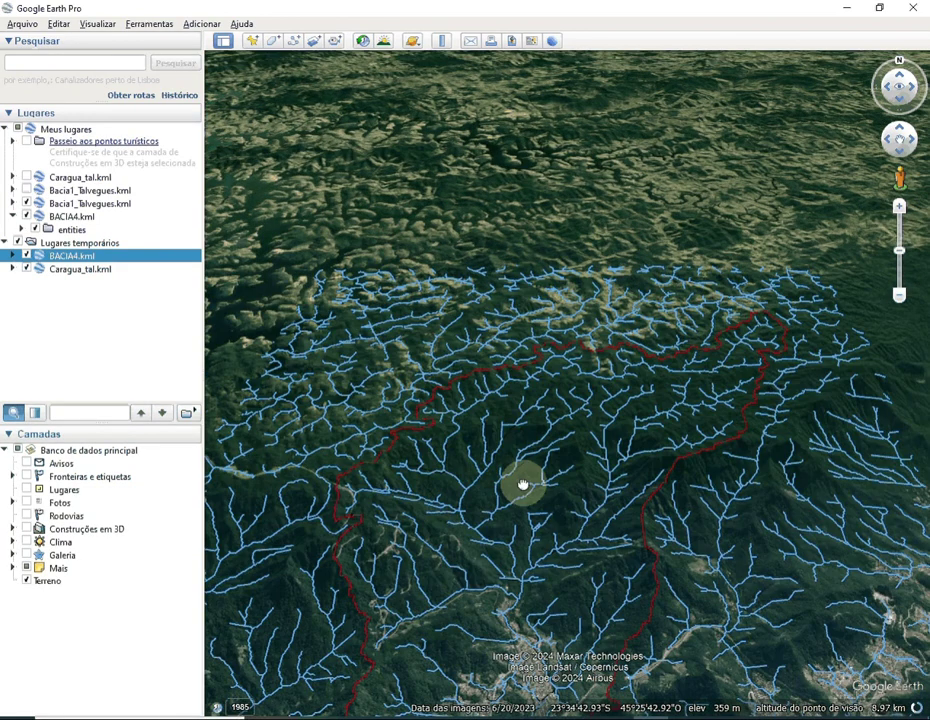
scroll(522, 485, "up", 3)
scroll(520, 481, "up", 3)
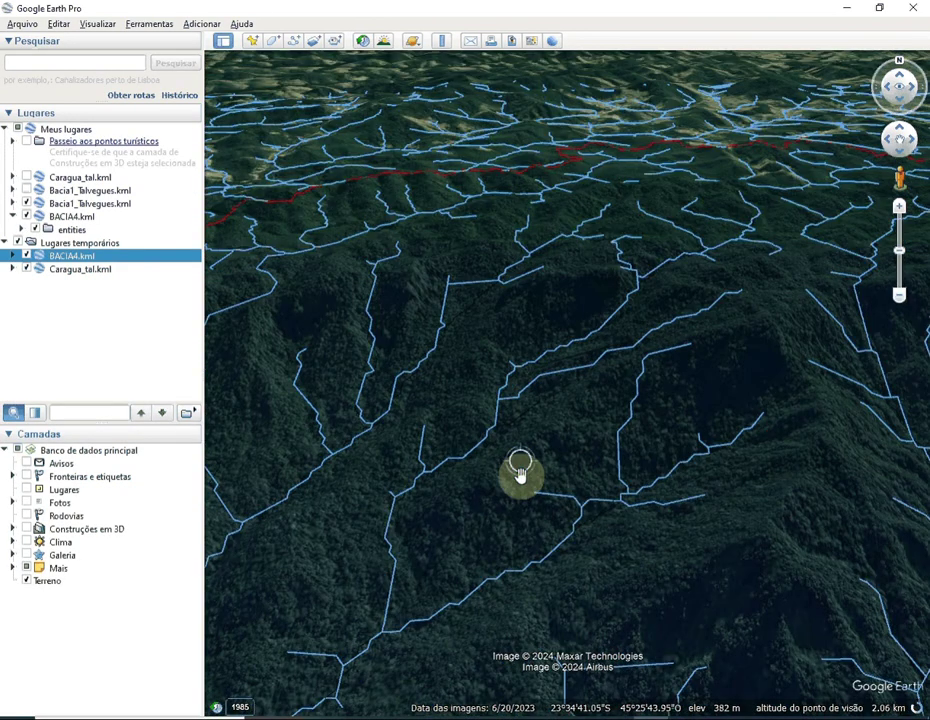
scroll(518, 475, "up", 3)
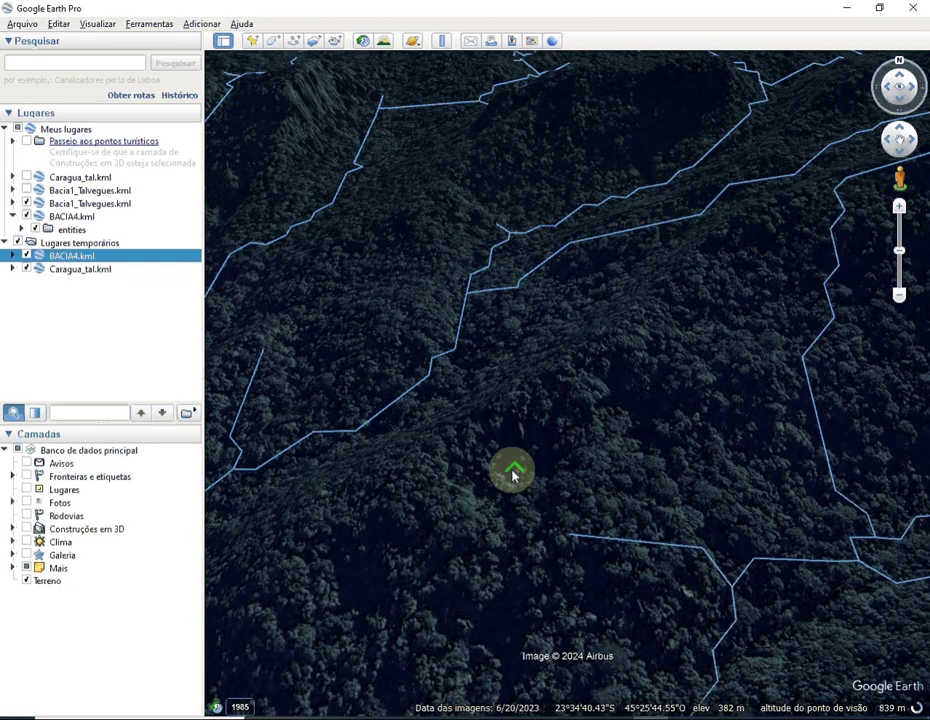
scroll(512, 473, "up", 1)
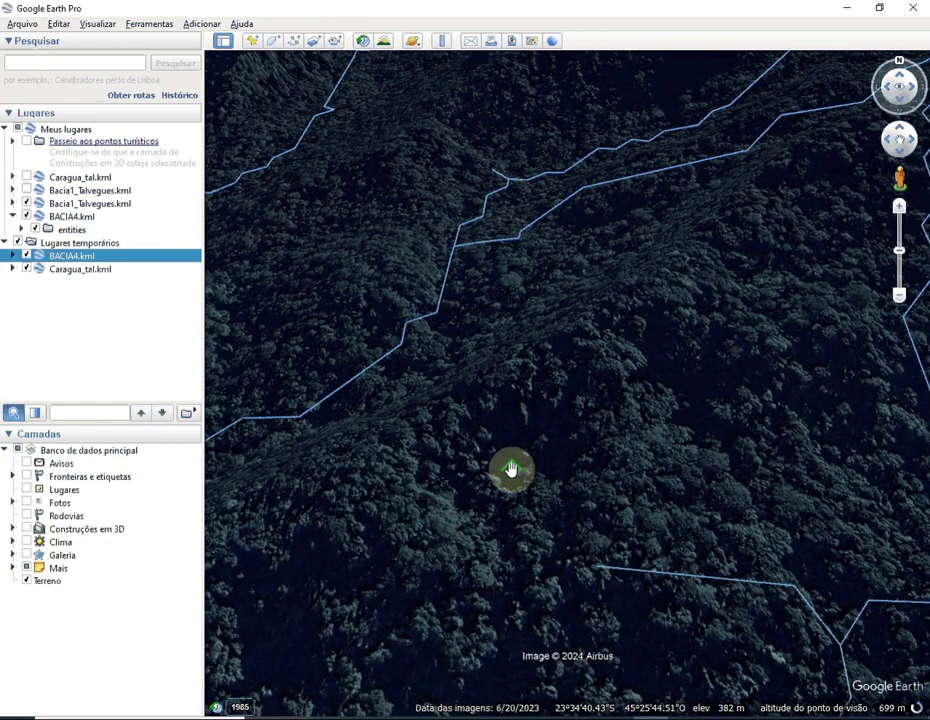
scroll(510, 471, "down", 1)
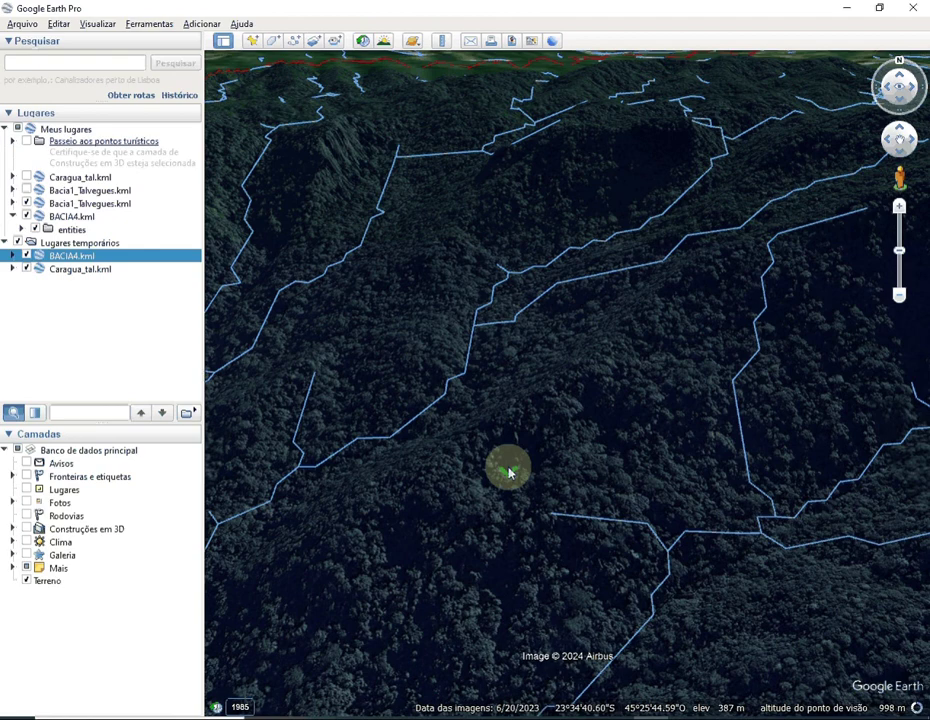
scroll(508, 473, "down", 2)
scroll(508, 473, "down", 2)
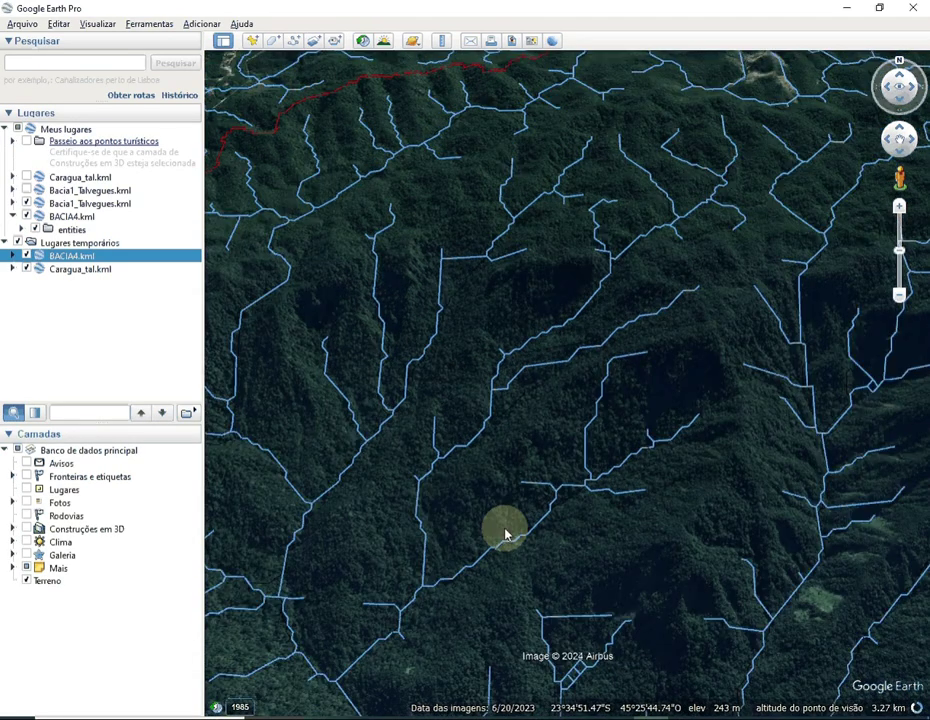
left_click_drag(505, 535, 497, 345)
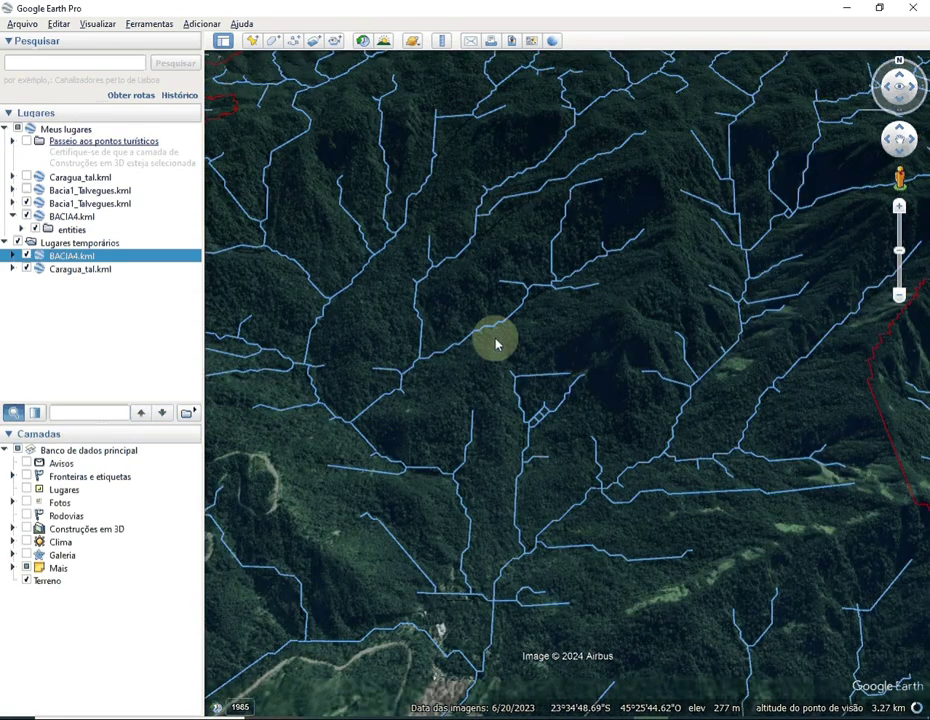
scroll(497, 345, "up", 2)
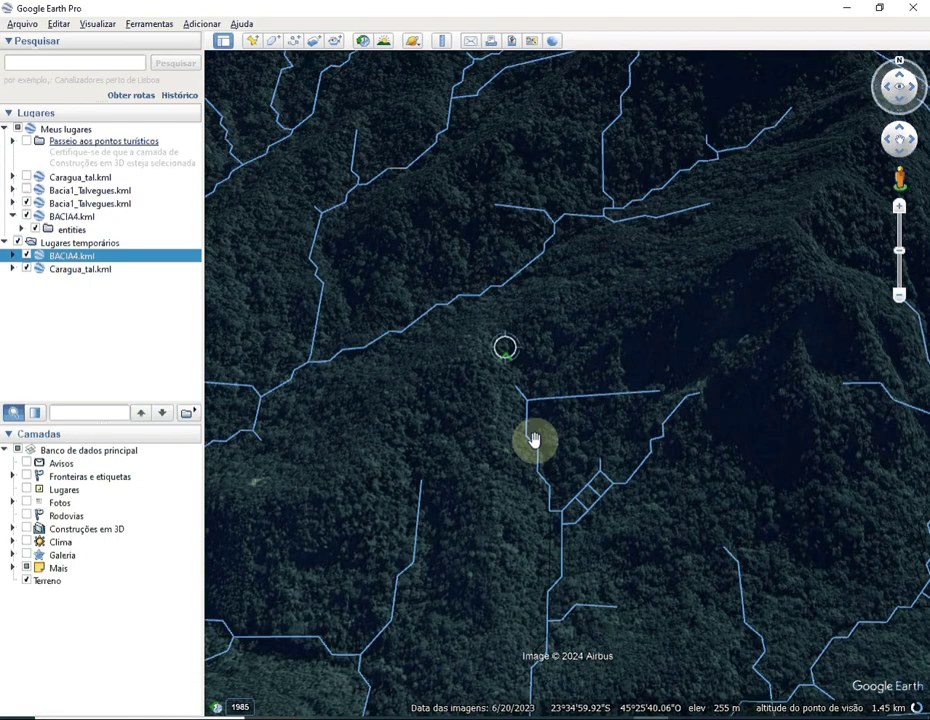
left_click_drag(535, 440, 559, 166)
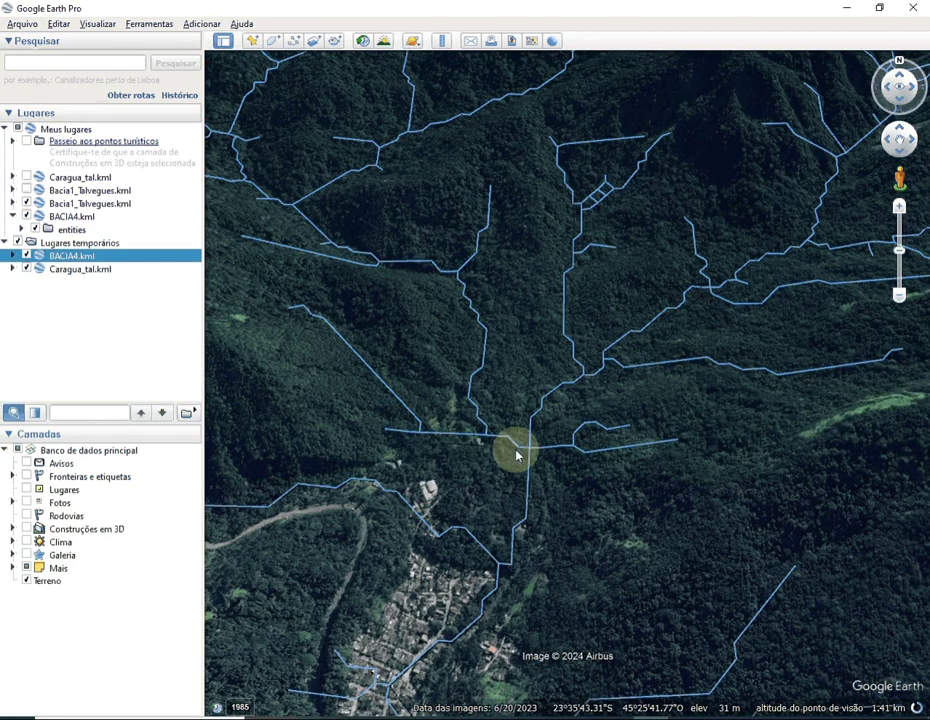
Step: Examine the drainage lines through the urbanized valley and the whole red basin outline down to the coastal city
left_click_drag(517, 456, 613, 381)
scroll(613, 381, "down", 2)
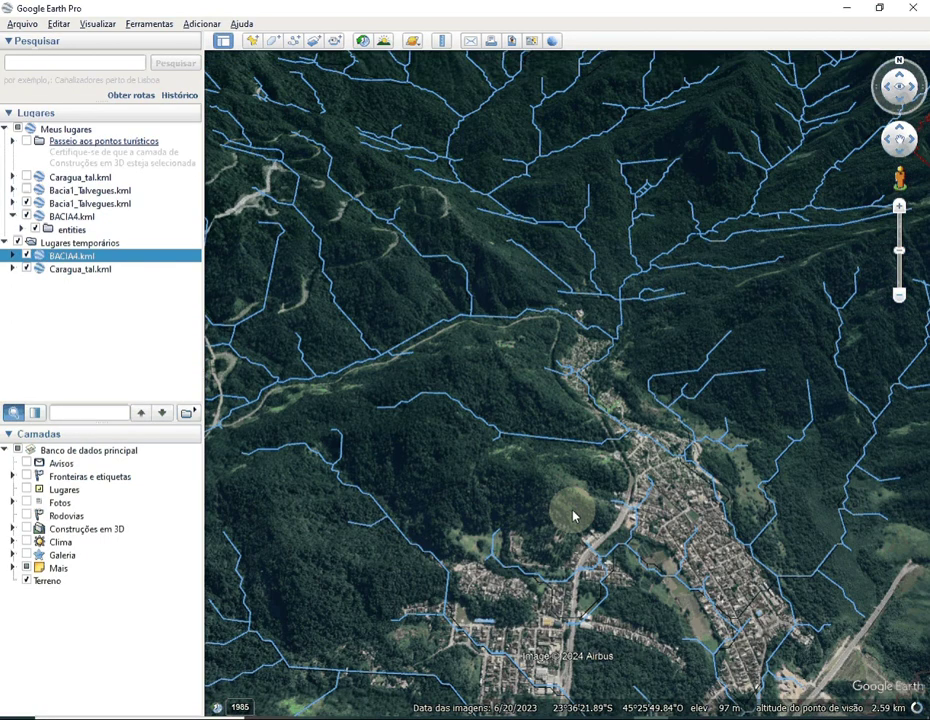
scroll(537, 397, "down", 2)
left_click_drag(574, 516, 575, 269)
scroll(575, 269, "down", 2)
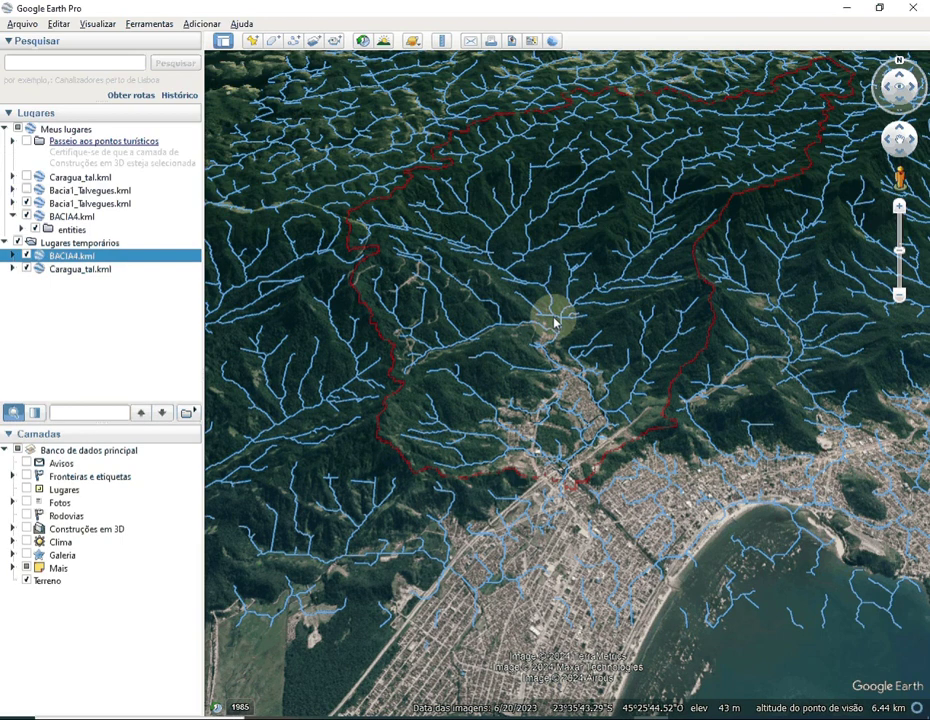
left_click_drag(554, 321, 517, 471)
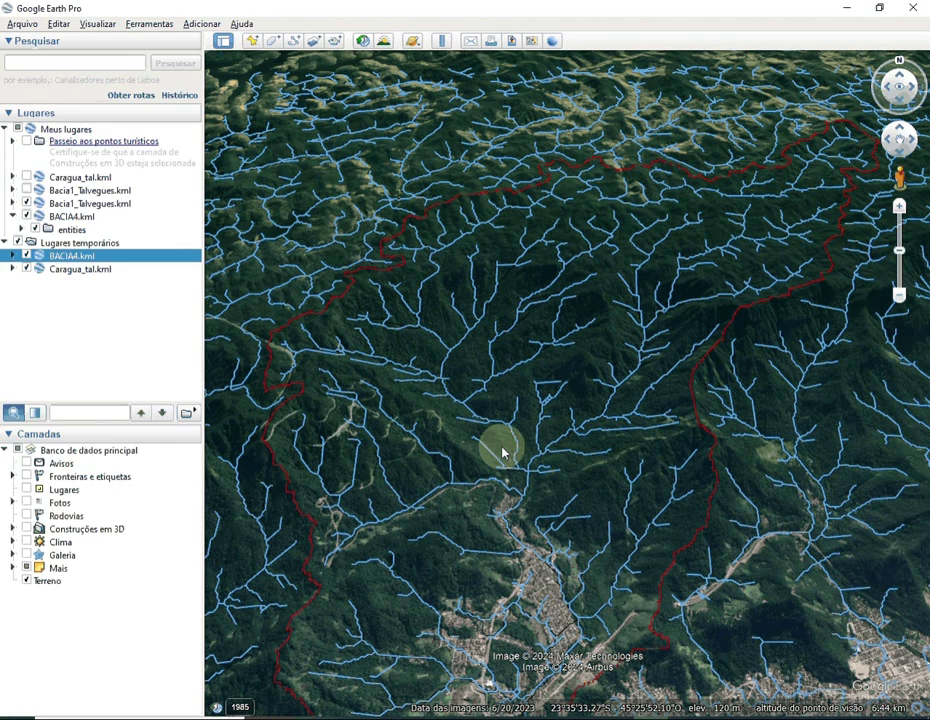
left_click_drag(496, 562, 586, 537)
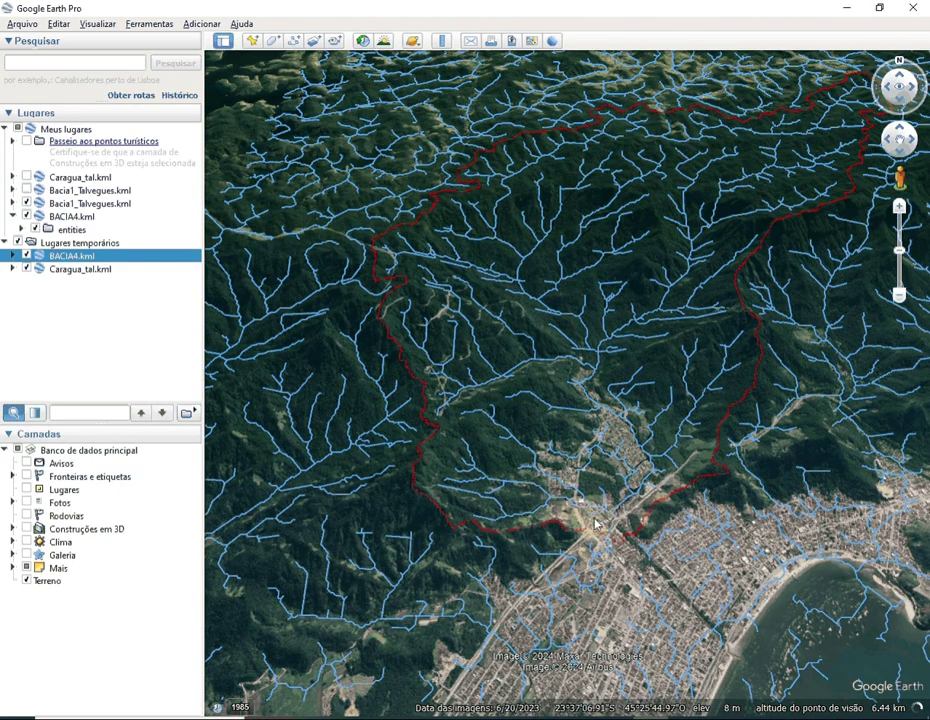
Step: Inspect the basin outlet near the highway junction, comparing the red boundary with the talvegues crossing the urban area
scroll(596, 522, "up", 2)
scroll(587, 512, "up", 3)
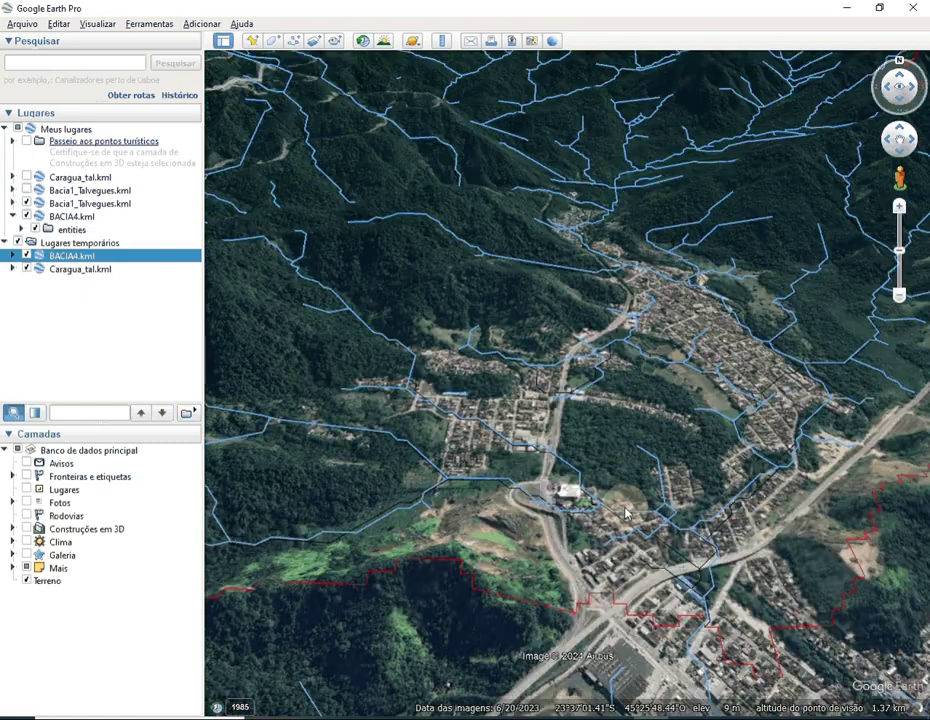
left_click_drag(626, 513, 338, 508)
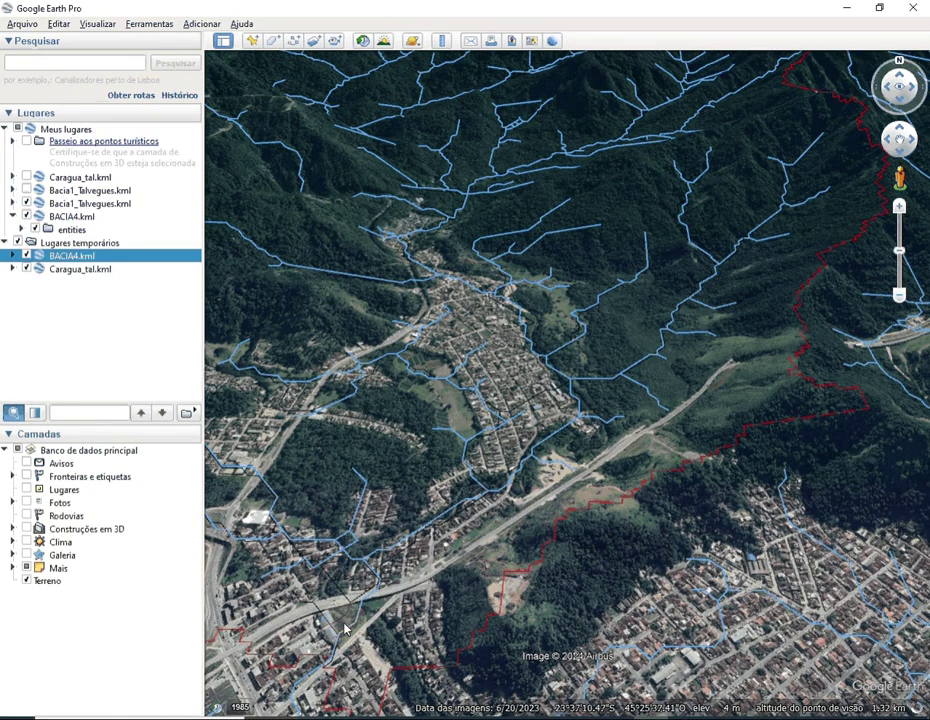
left_click(424, 512)
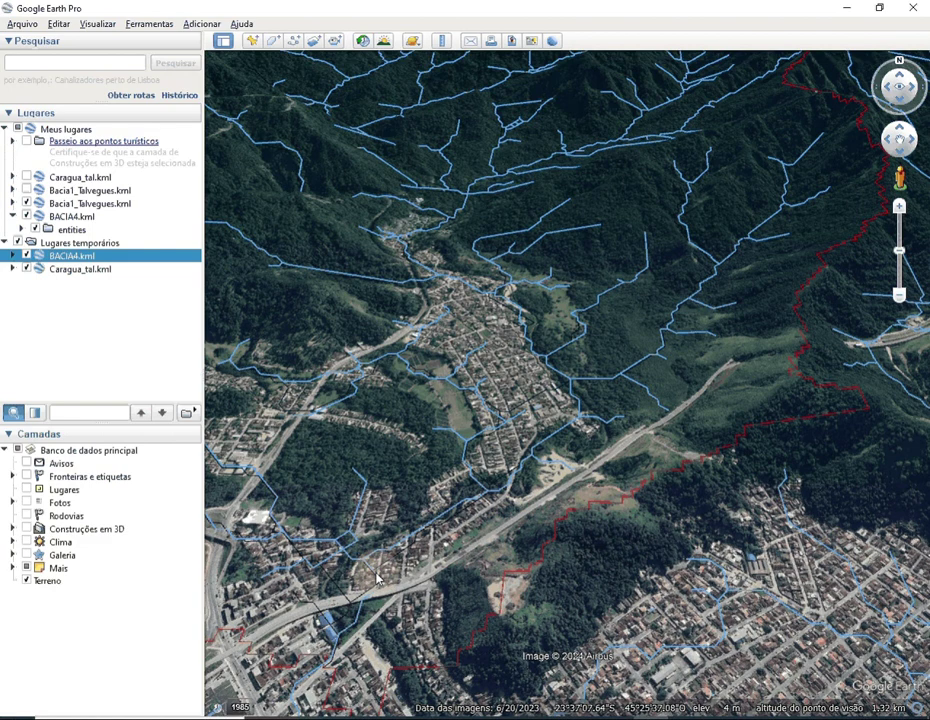
Step: Examine the headwater talvegues below the northern divide, ending on the full extent of Bacia1_Talvegues.kml
left_click_drag(377, 578, 547, 531)
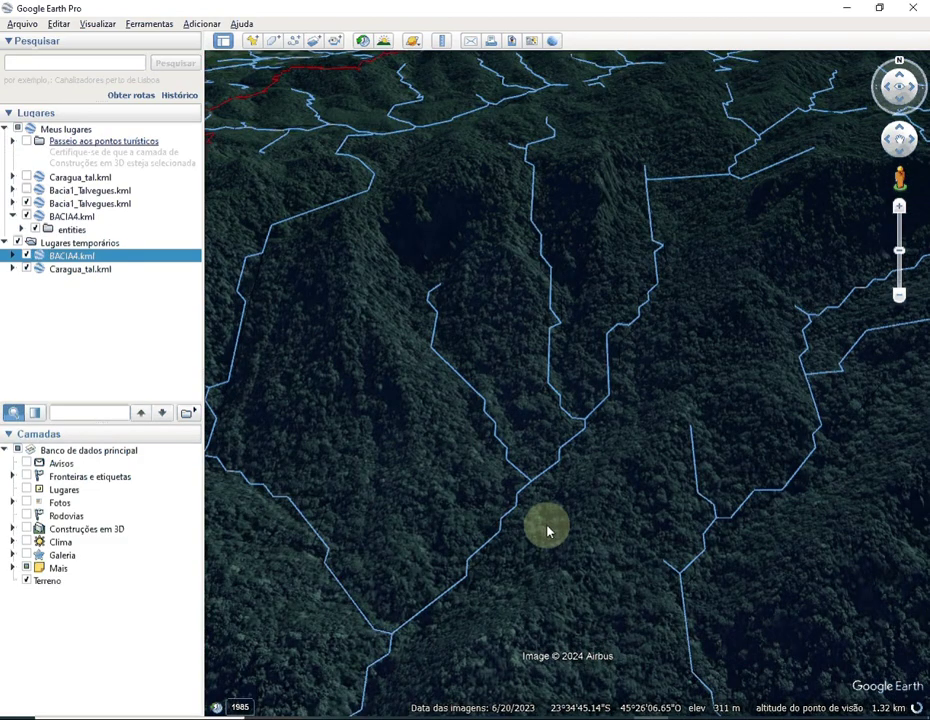
scroll(447, 413, "down", 3)
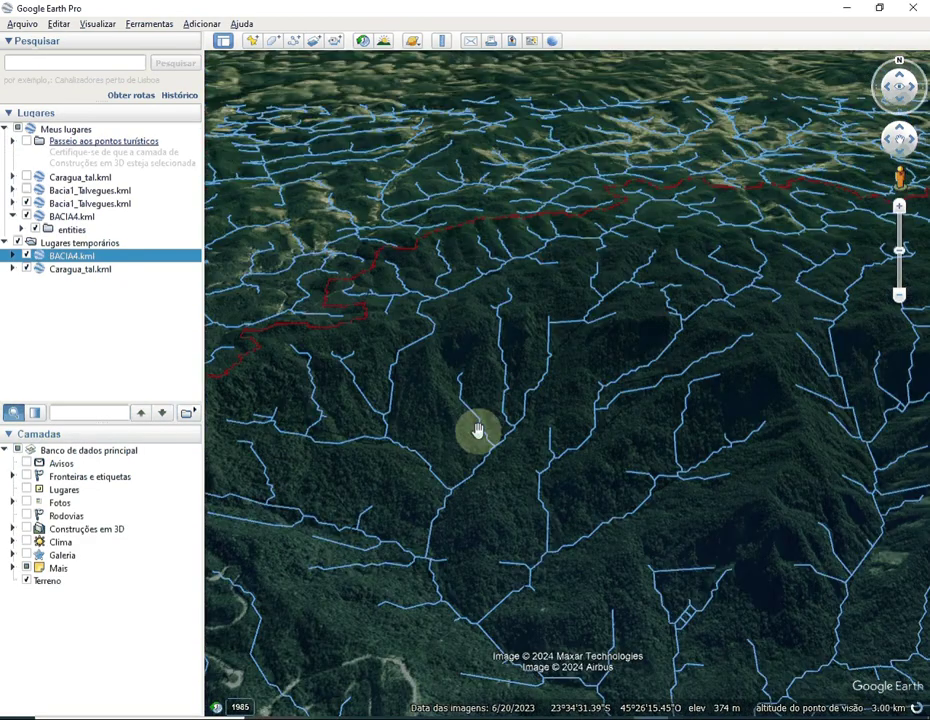
scroll(485, 400, "down", 1)
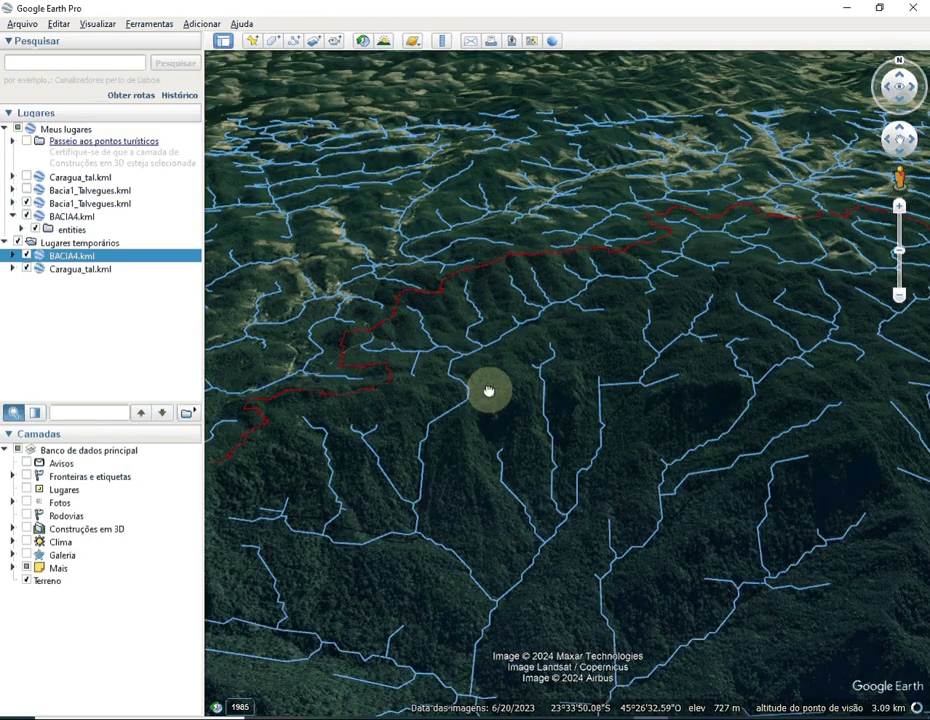
left_click_drag(488, 390, 498, 565)
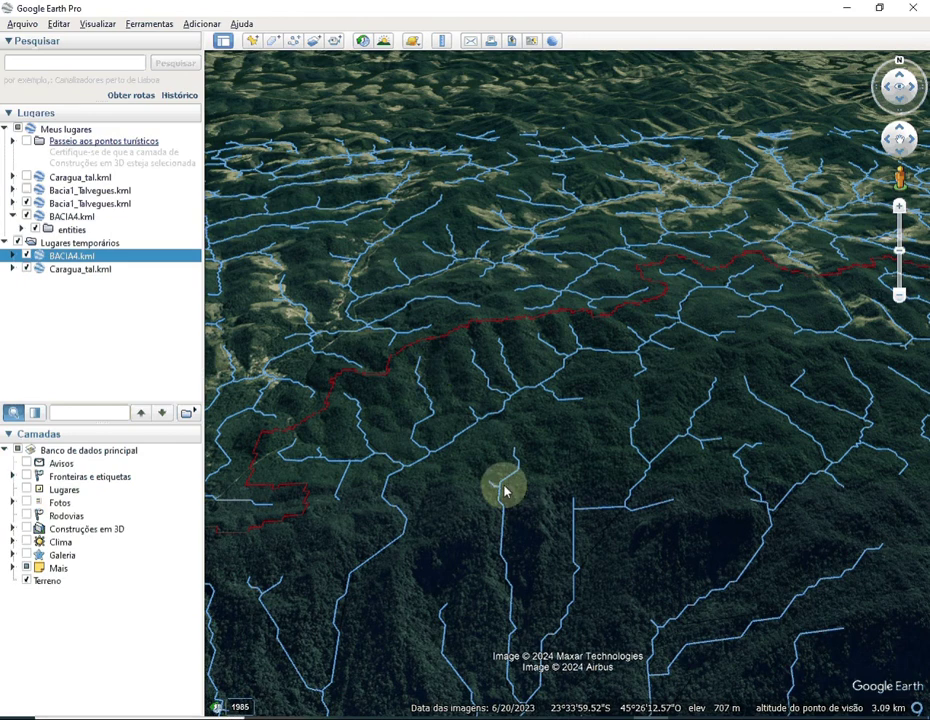
double_click(89, 190)
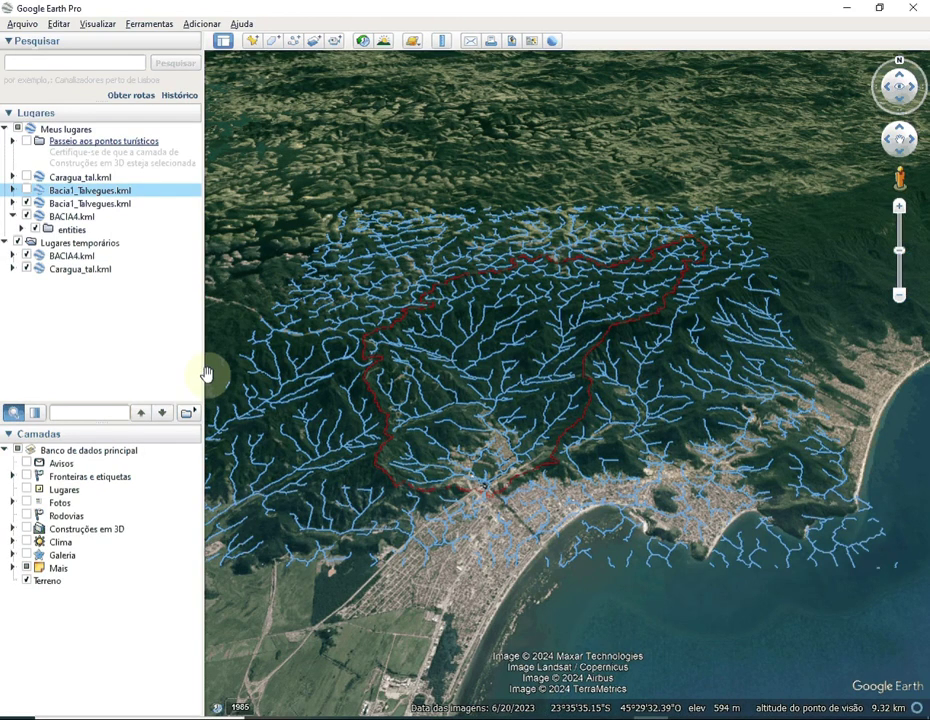